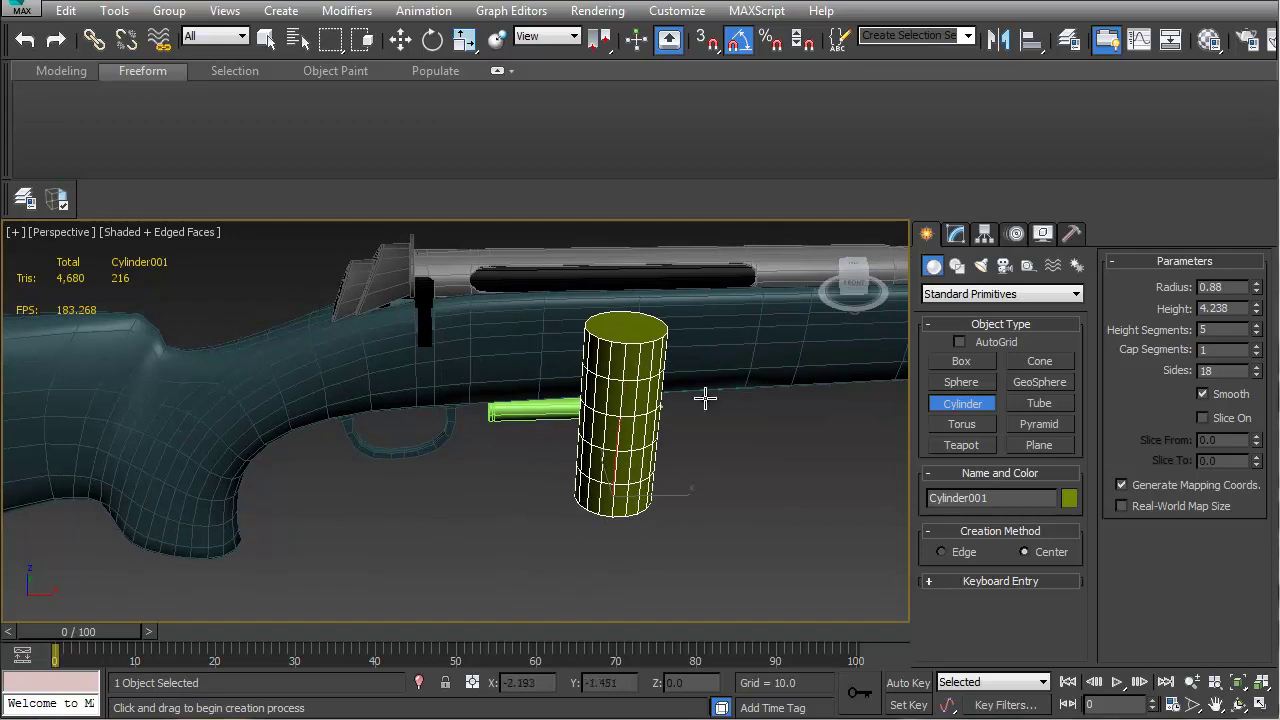
# Rotate the cylinder 90 degrees about the Y axis and reset its X and Y positions to 0
pyautogui.moveTo(574, 463); pyautogui.dragTo(685, 464)
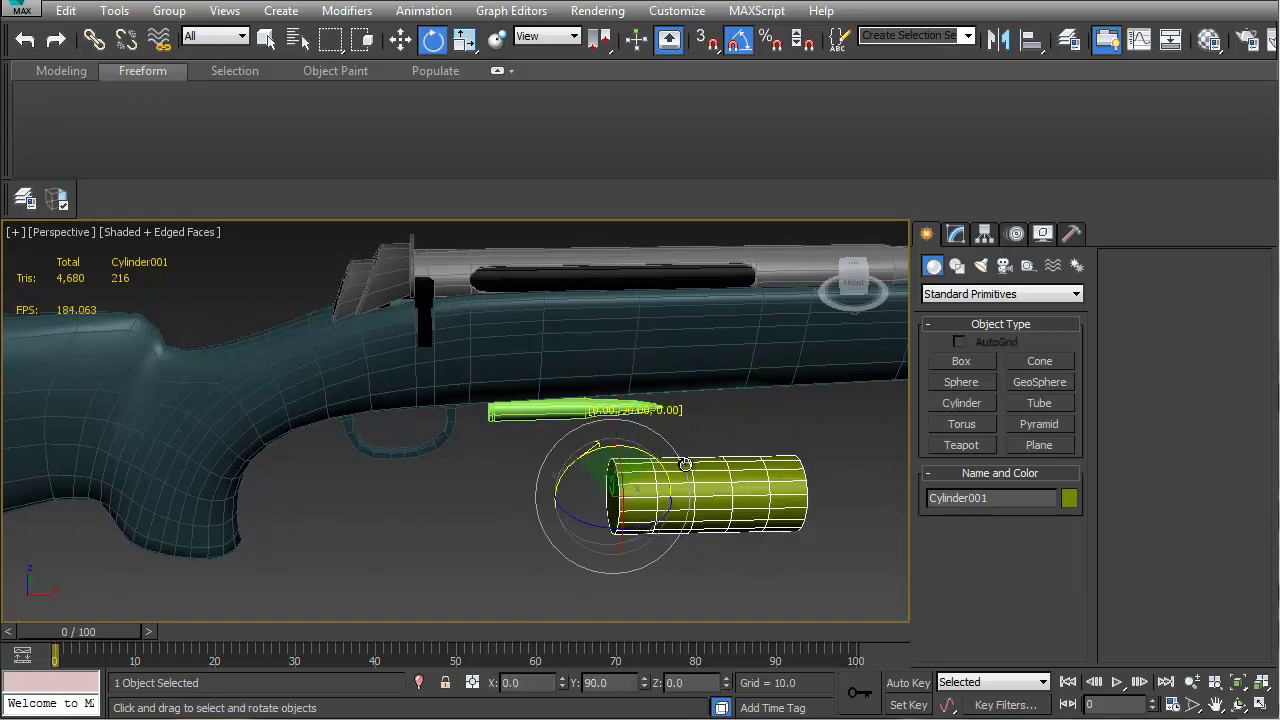
pyautogui.press('w')
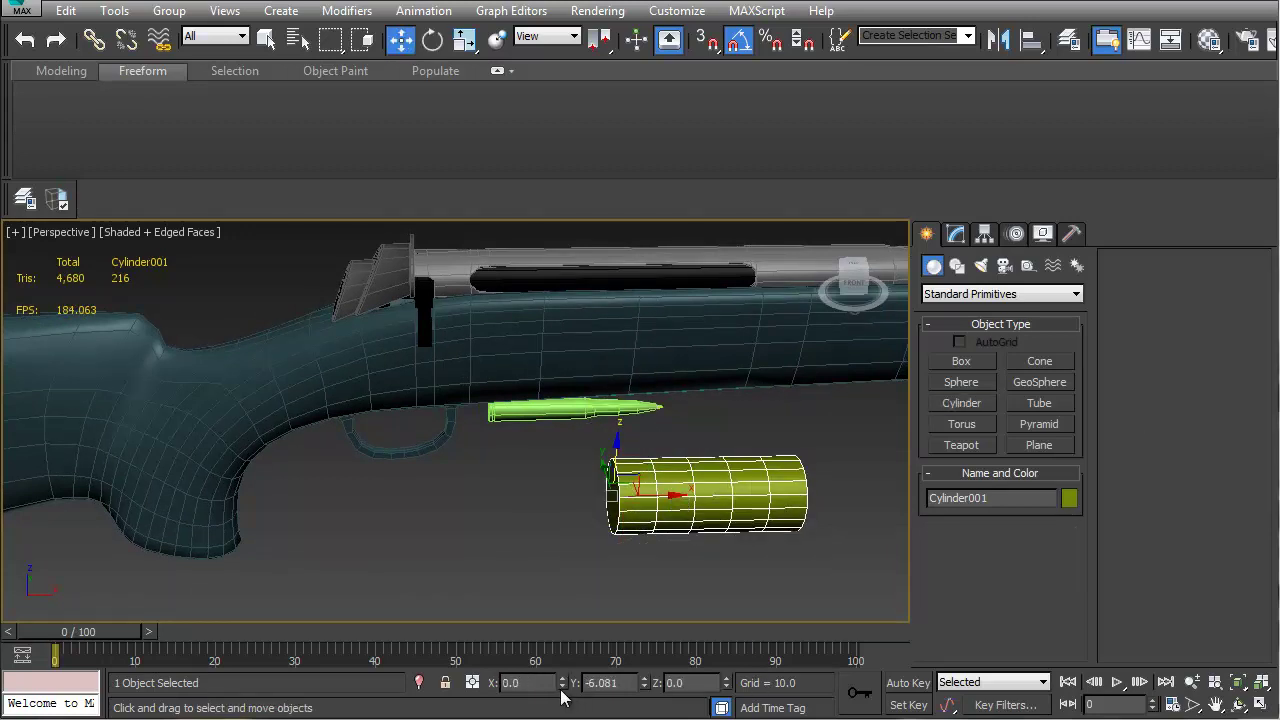
pyautogui.rightClick(562, 683)
pyautogui.rightClick(644, 683)
# Move the cylinder above the rifle's receiver to about X -6.084 and Z 5.375
pyautogui.moveTo(634, 309); pyautogui.dragTo(525, 364, button='middle')
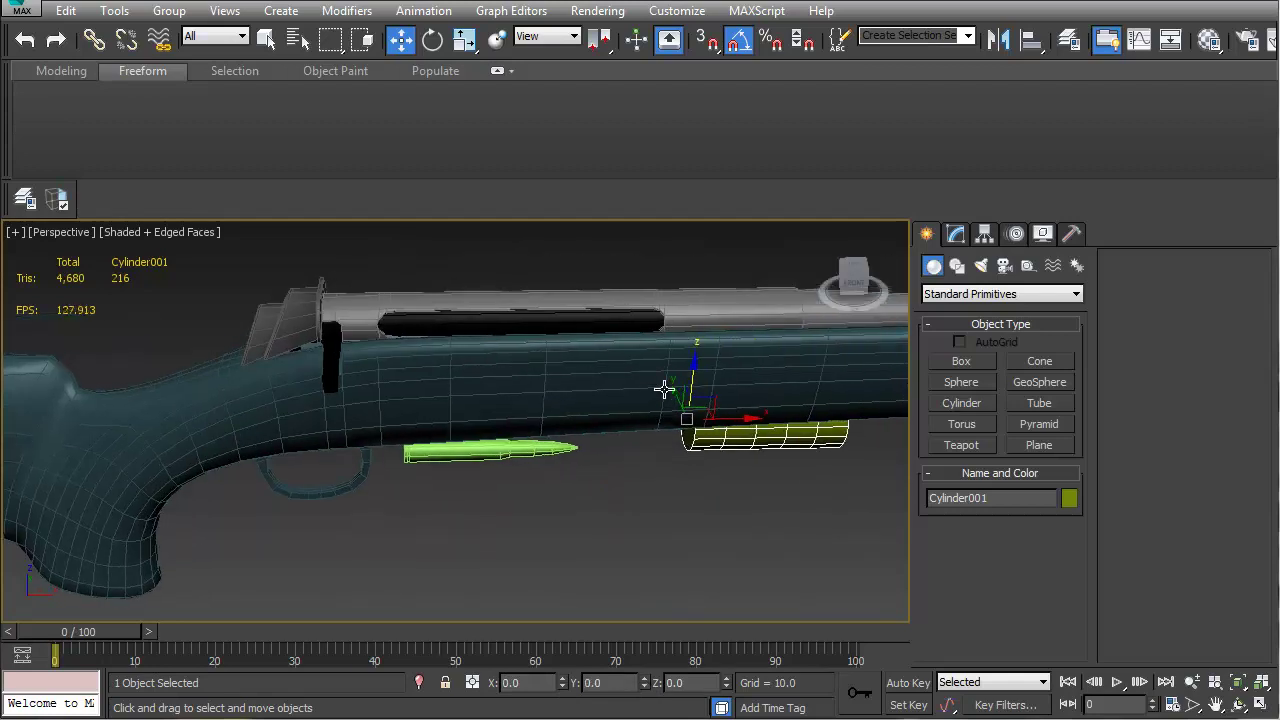
pyautogui.moveTo(718, 398); pyautogui.dragTo(508, 219)
pyautogui.moveTo(508, 219); pyautogui.dragTo(470, 377, button='middle')
pyautogui.moveTo(470, 377); pyautogui.dragTo(484, 330, button='middle')
pyautogui.keyDown('alt'); pyautogui.moveTo(505, 398); pyautogui.dragTo(737, 406, button='middle'); pyautogui.keyUp('alt')
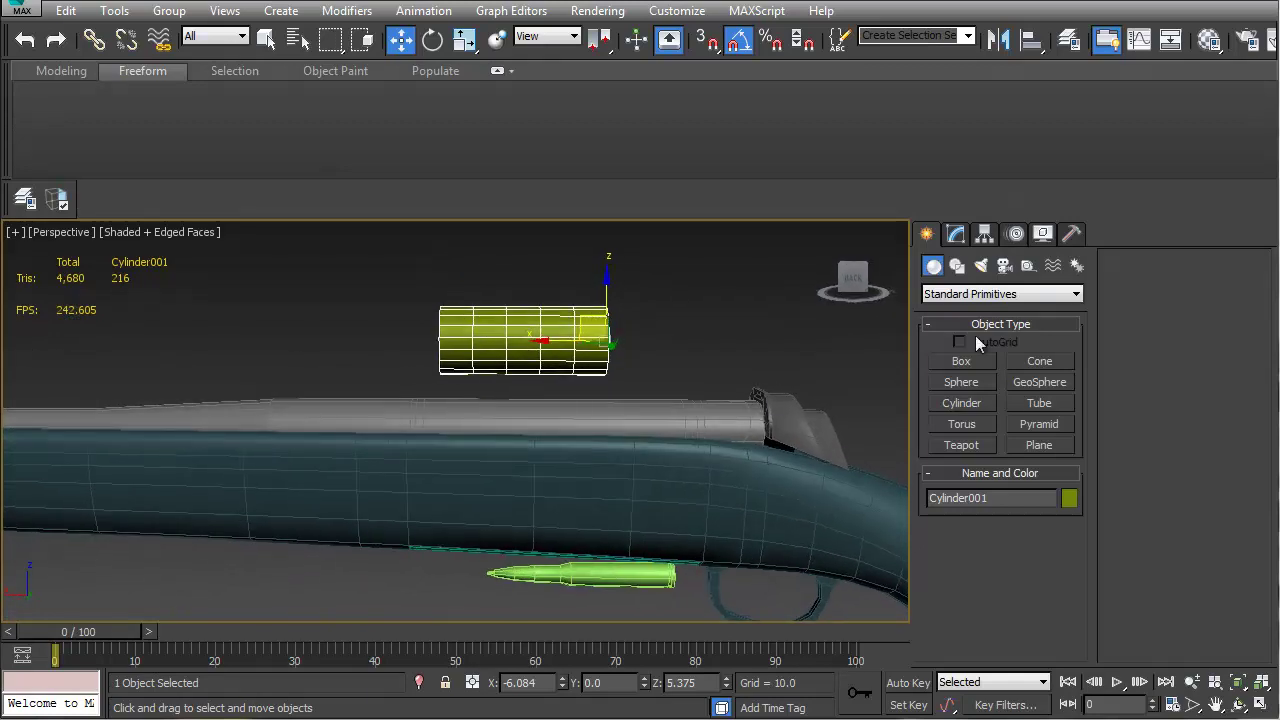
# Shift the cylinder back towards the stock to about X -11.586 and raise it to about Z 5.472
pyautogui.moveTo(556, 339); pyautogui.dragTo(728, 339)
pyautogui.scroll(-4, 539, 336)
pyautogui.keyDown('alt'); pyautogui.moveTo(539, 336); pyautogui.dragTo(564, 342, button='middle'); pyautogui.keyUp('alt')
pyautogui.scroll(3, 574, 352)
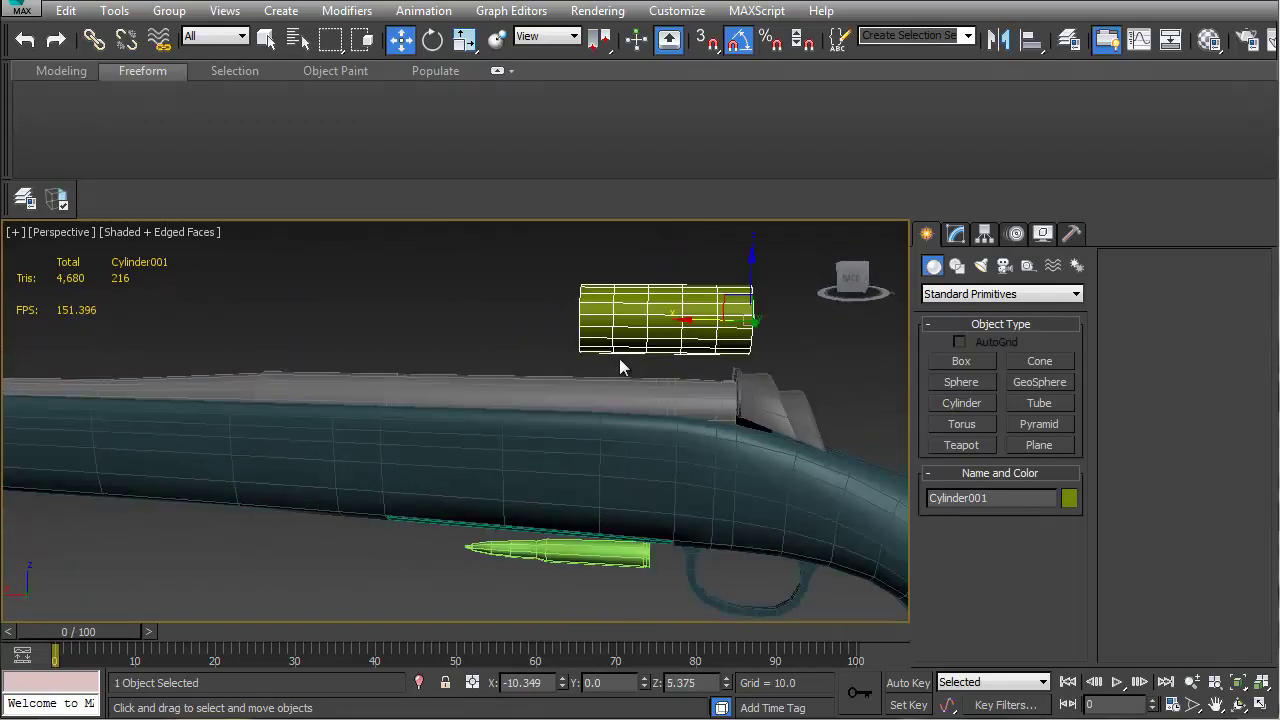
pyautogui.moveTo(671, 354); pyautogui.dragTo(721, 354)
pyautogui.moveTo(715, 386); pyautogui.dragTo(682, 388, button='middle')
pyautogui.moveTo(733, 314); pyautogui.dragTo(733, 310)
pyautogui.moveTo(724, 385)
pyautogui.keyDown('alt'); pyautogui.mouseDown(button='middle')
pyautogui.moveTo(576, 397)
pyautogui.moveTo(723, 393)
pyautogui.mouseUp(button='middle'); pyautogui.keyUp('alt')
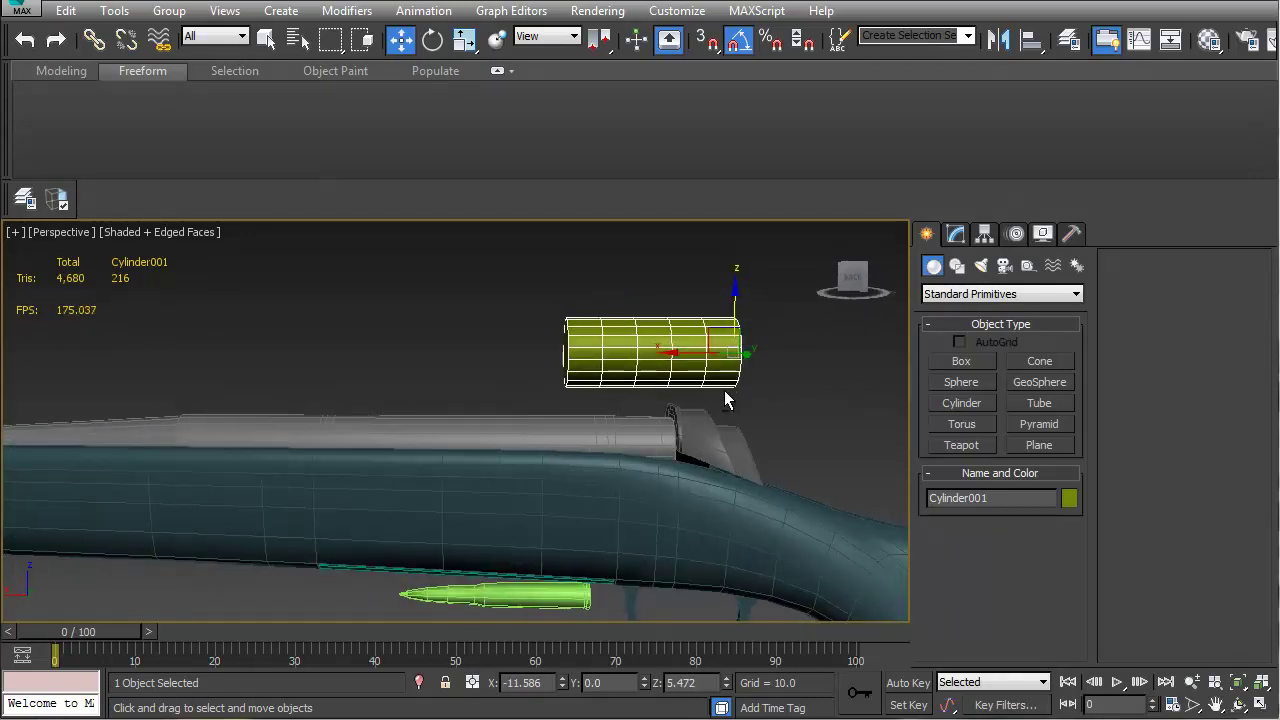
# Lengthen the cylinder to a height of about 11.992 and shift it along X to about -9.563
pyautogui.click(955, 233)
pyautogui.scroll(4, 522, 365)
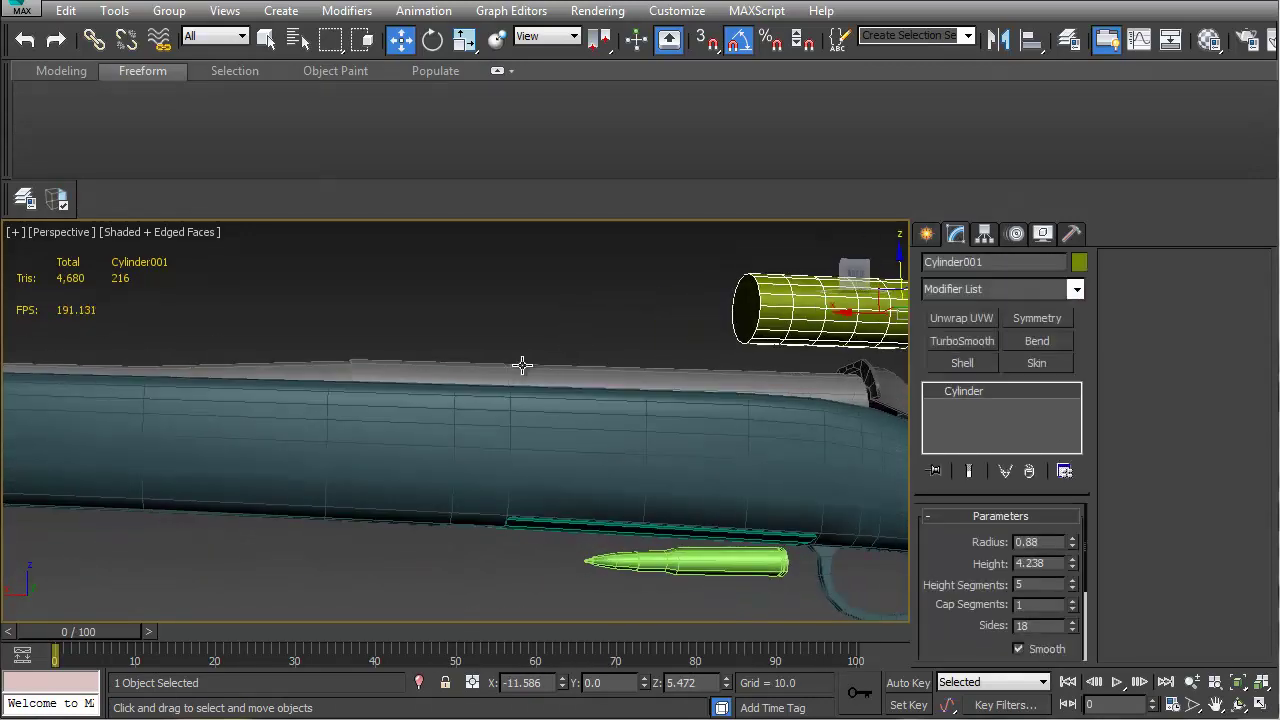
pyautogui.keyDown('alt'); pyautogui.moveTo(522, 365); pyautogui.dragTo(501, 389, button='middle'); pyautogui.keyUp('alt')
pyautogui.moveTo(401, 364); pyautogui.dragTo(333, 380, button='middle')
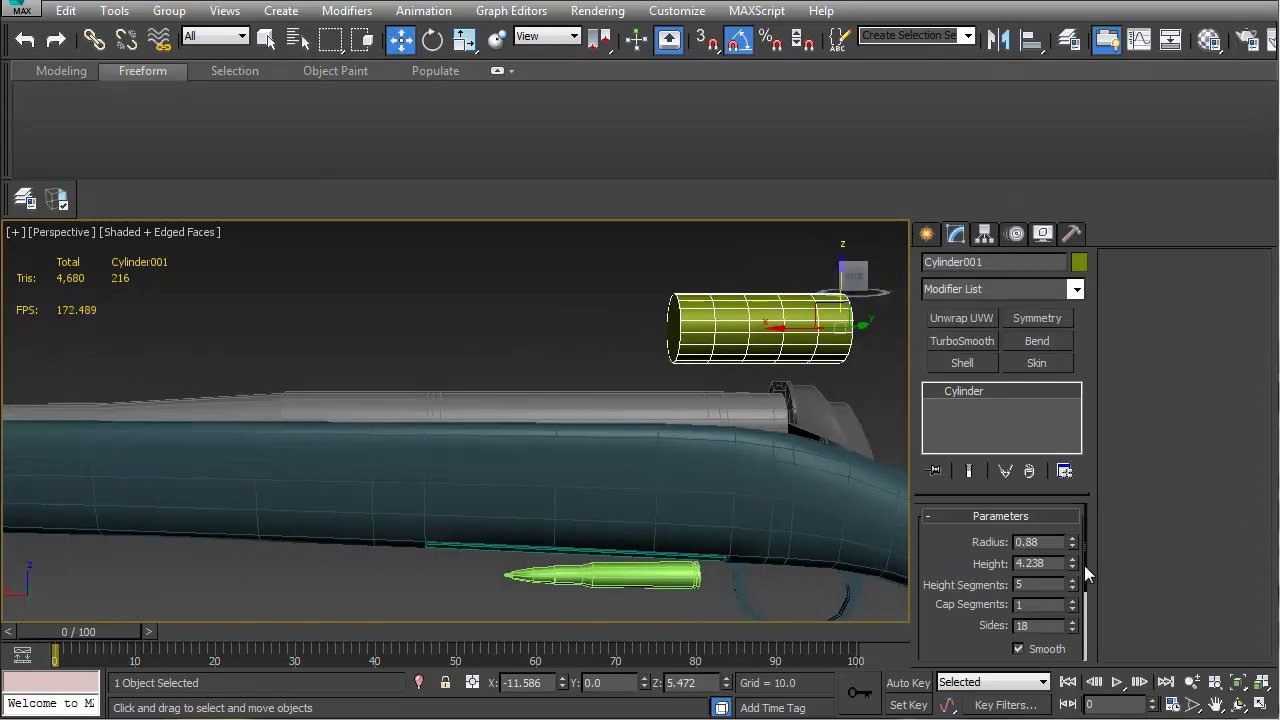
pyautogui.moveTo(1073, 566); pyautogui.dragTo(994, 352)
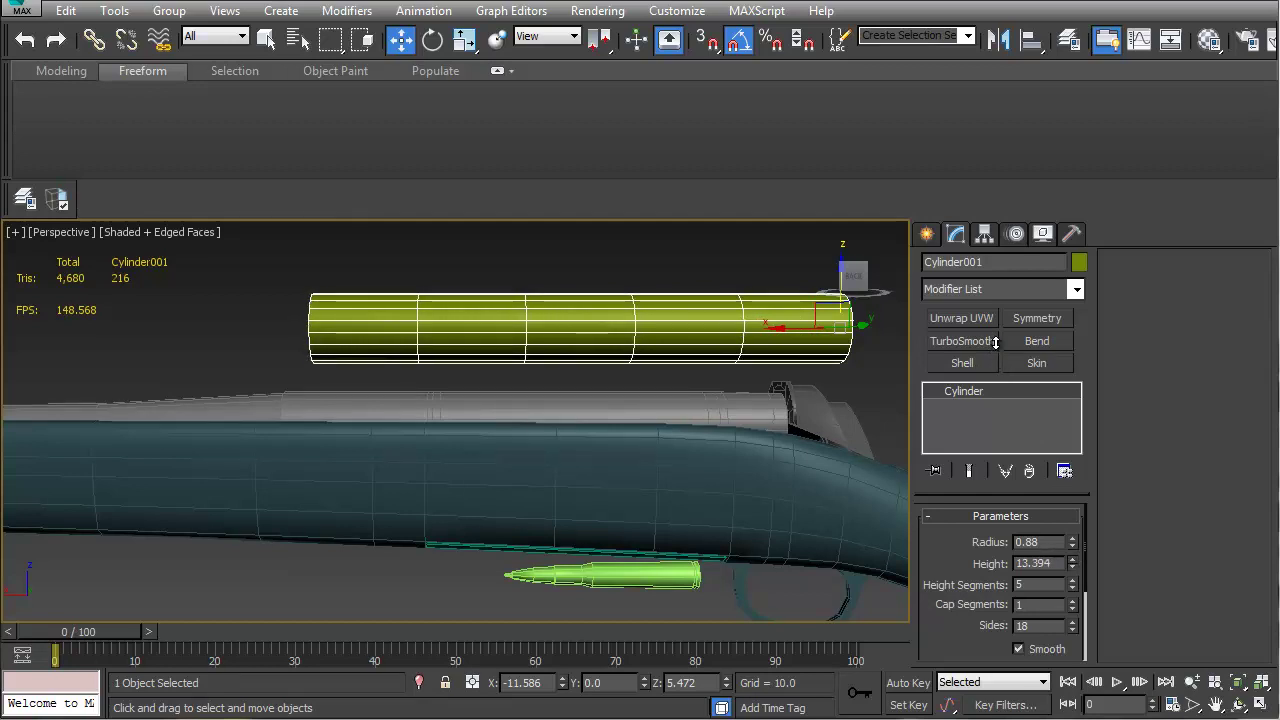
pyautogui.keyDown('alt'); pyautogui.moveTo(805, 416); pyautogui.dragTo(417, 409, button='middle'); pyautogui.keyUp('alt')
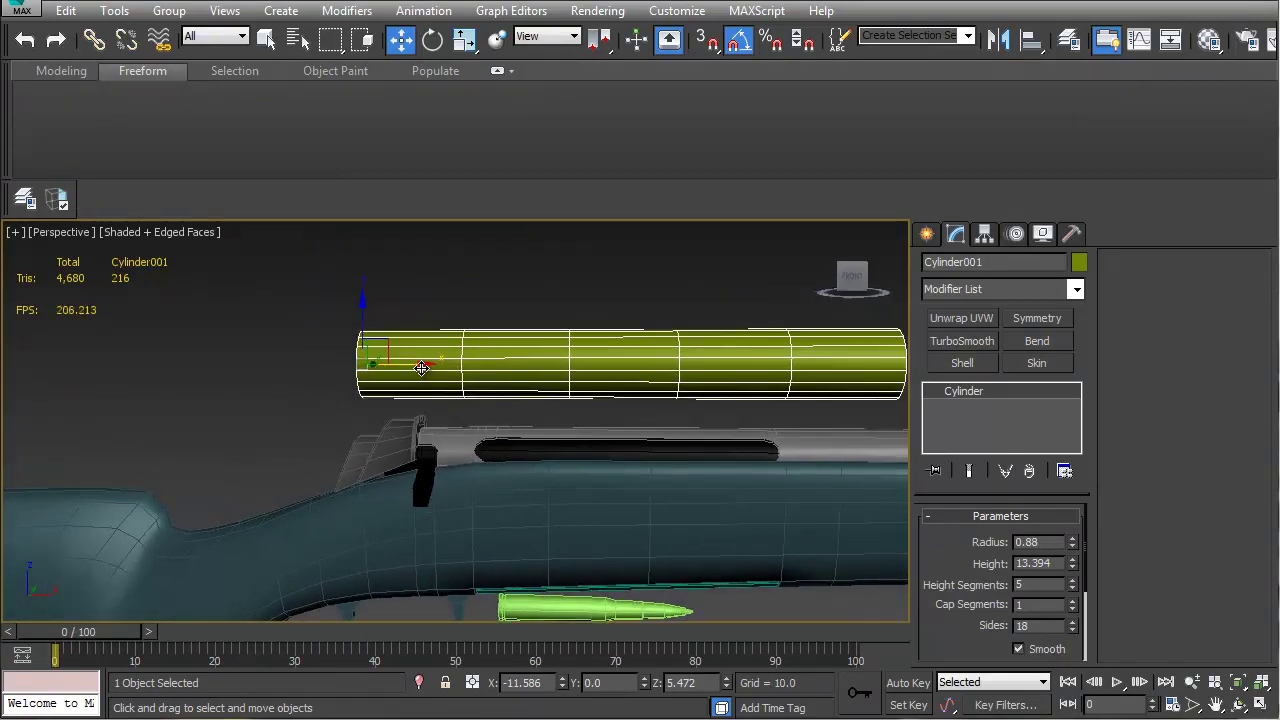
pyautogui.keyDown('alt'); pyautogui.moveTo(497, 373); pyautogui.dragTo(309, 416, button='middle'); pyautogui.keyUp('alt')
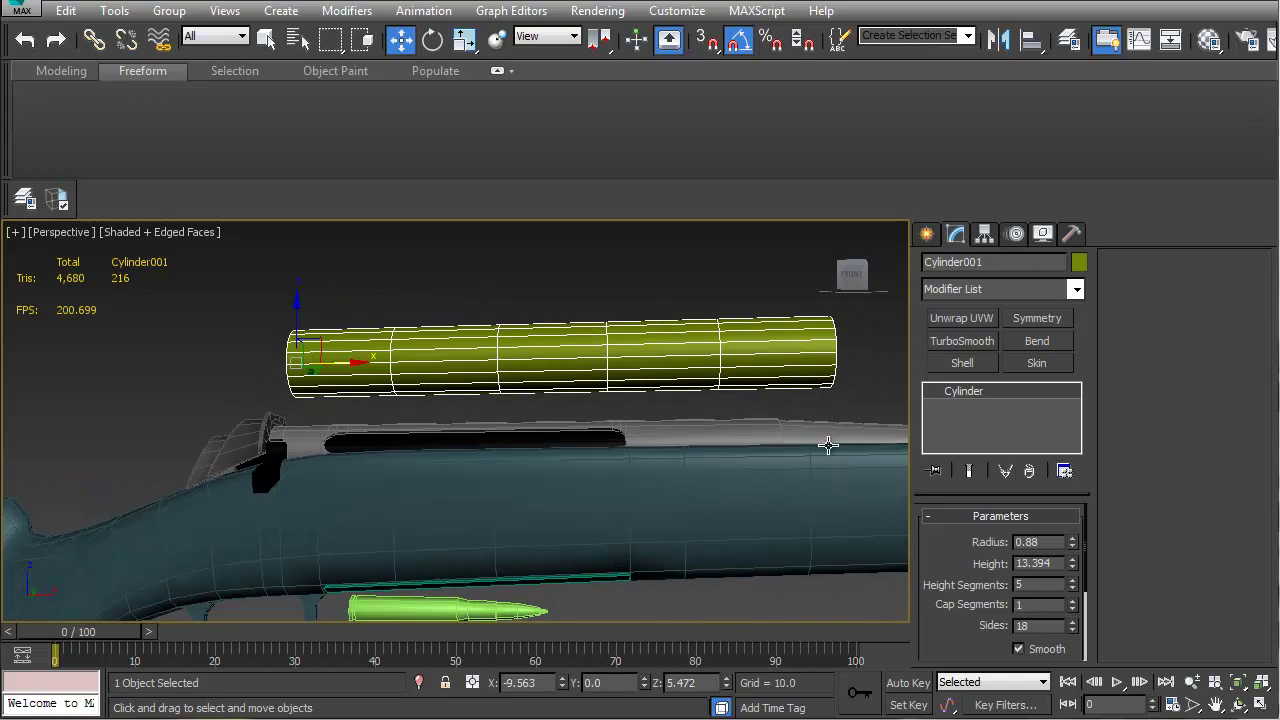
pyautogui.click(1071, 567)
pyautogui.click(1071, 566)
pyautogui.keyDown('alt'); pyautogui.moveTo(660, 481); pyautogui.dragTo(686, 480, button='middle'); pyautogui.keyUp('alt')
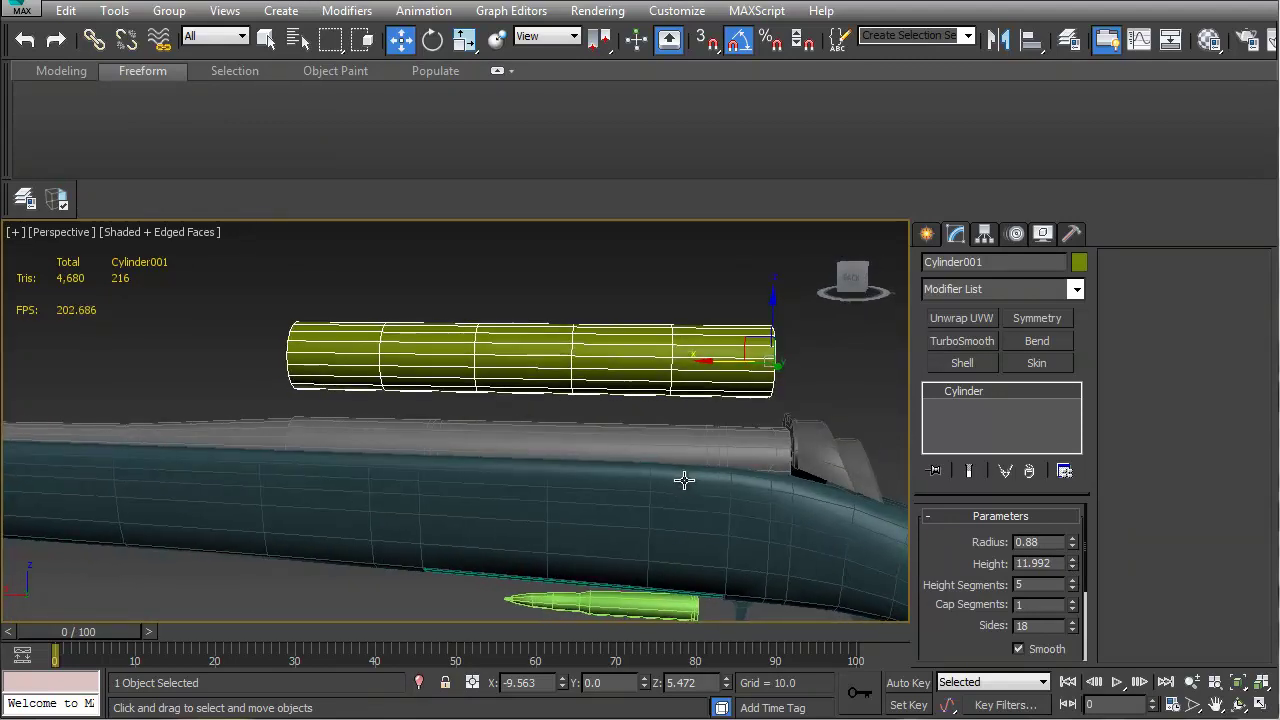
# Convert the cylinder to an editable poly
pyautogui.scroll(3, 592, 478)
pyautogui.moveTo(592, 478); pyautogui.dragTo(579, 448, button='middle')
pyautogui.moveTo(531, 412); pyautogui.dragTo(513, 411, button='middle')
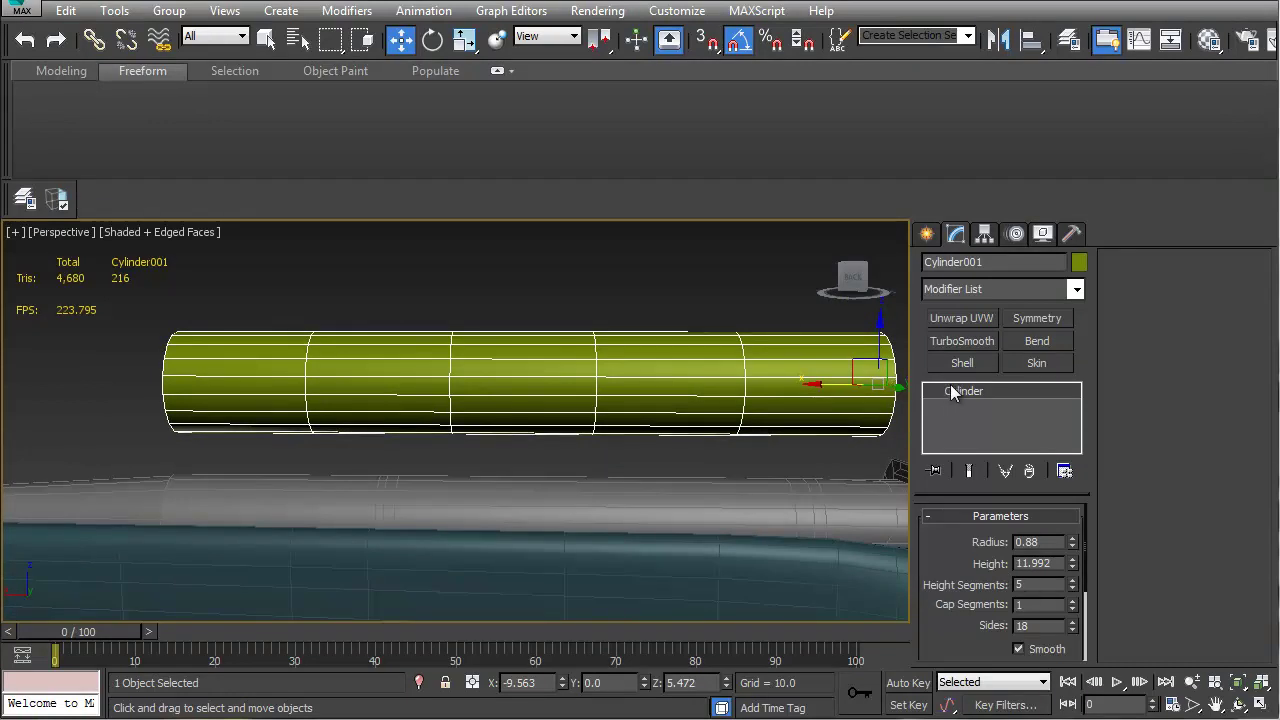
pyautogui.moveTo(691, 391); pyautogui.dragTo(681, 384, button='middle')
pyautogui.hotkey('ctrl', 'e')
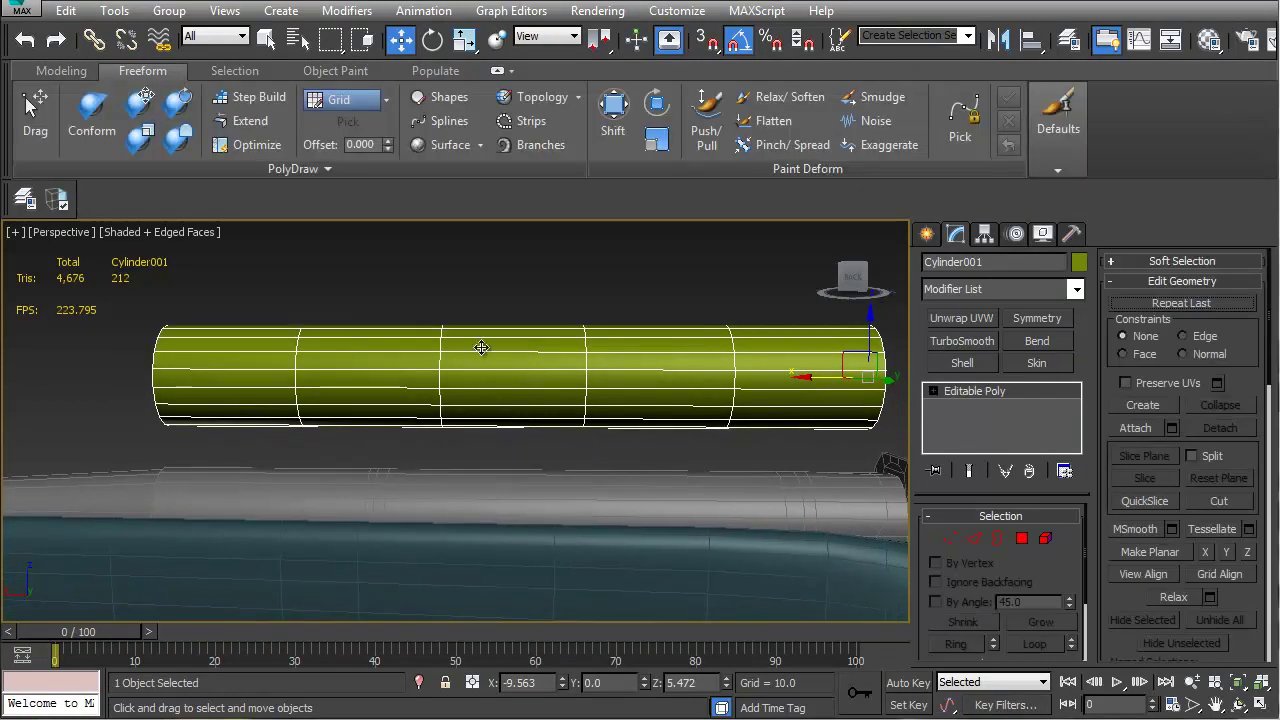
pyautogui.moveTo(523, 373); pyautogui.dragTo(518, 372, button='middle')
# Scale the cylinder's middle band of polygons into a narrower, longer tube with tapers on both sides
pyautogui.press('4')
pyautogui.moveTo(485, 302); pyautogui.dragTo(494, 440)
pyautogui.keyDown('alt'); pyautogui.moveTo(494, 440); pyautogui.dragTo(599, 452, button='middle'); pyautogui.keyUp('alt')
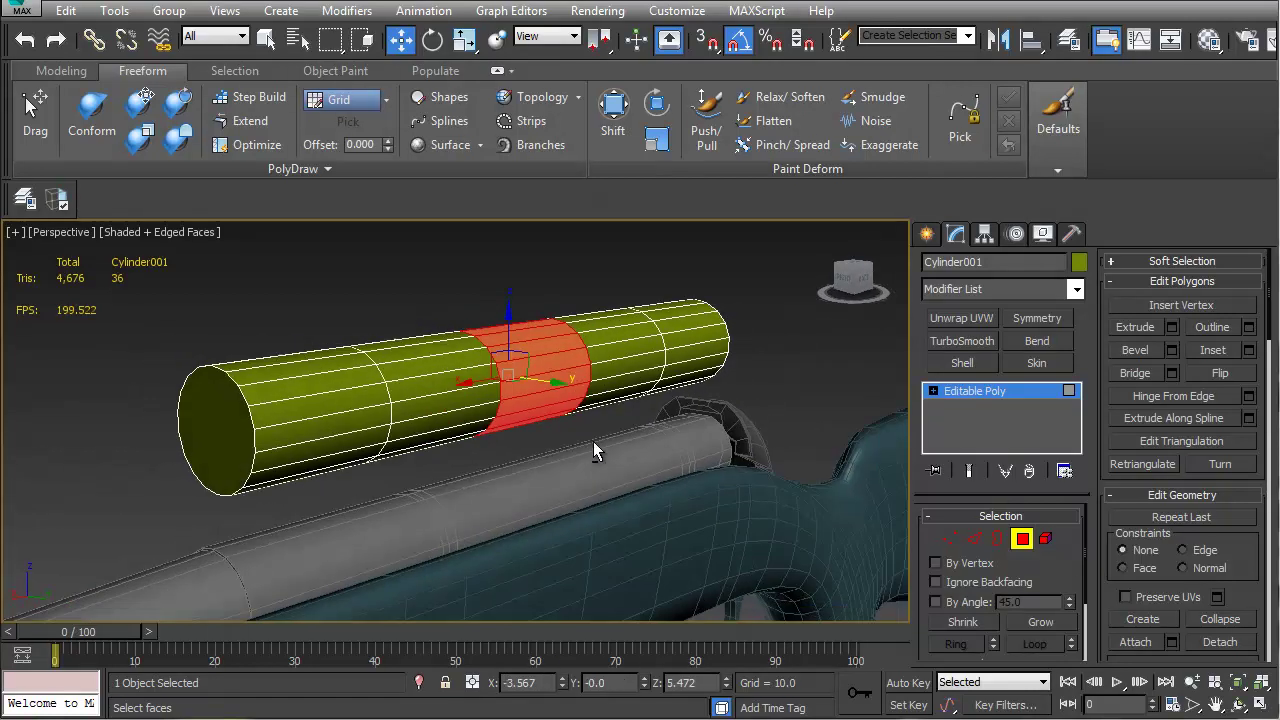
pyautogui.moveTo(529, 348); pyautogui.dragTo(524, 395)
pyautogui.keyDown('alt'); pyautogui.moveTo(524, 395); pyautogui.dragTo(482, 434, button='middle'); pyautogui.keyUp('alt')
pyautogui.moveTo(431, 373); pyautogui.dragTo(399, 395)
pyautogui.moveTo(520, 379); pyautogui.dragTo(461, 374, button='middle')
# Move the vertex ring at the rear end of the narrow tube backwards along X to shorten the rear taper
pyautogui.press('1')
pyautogui.moveTo(516, 300); pyautogui.dragTo(580, 412)
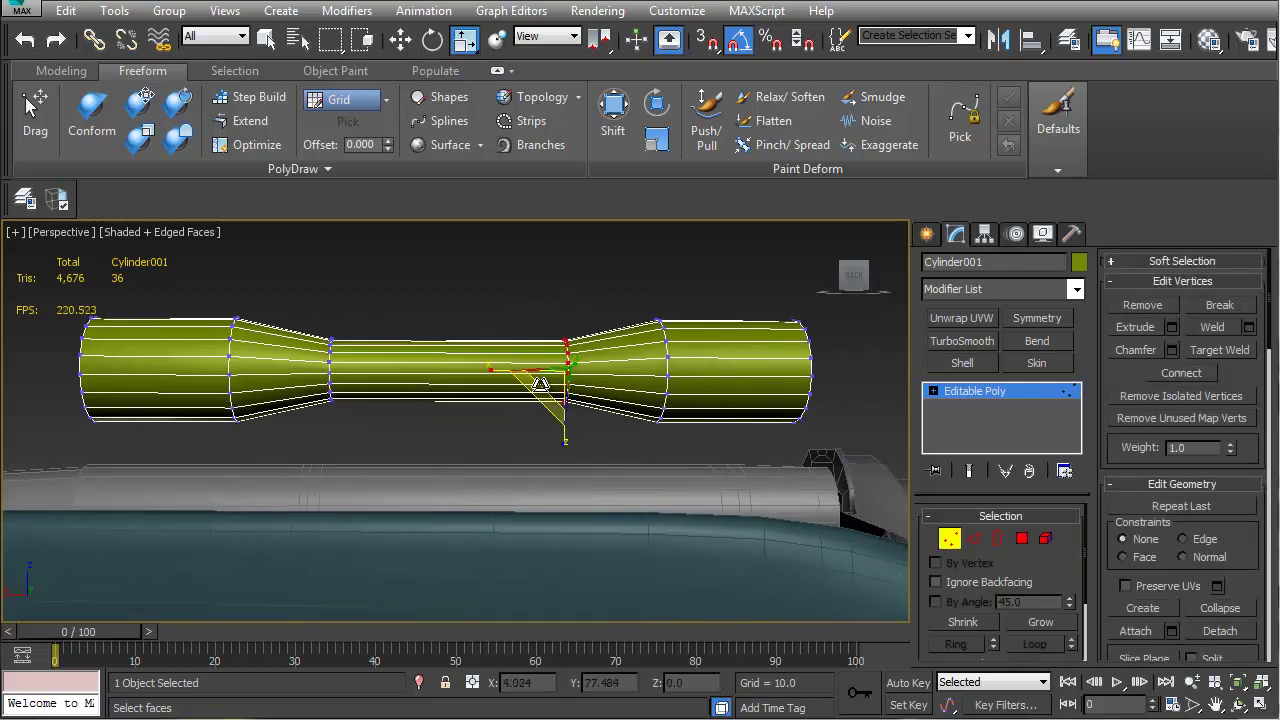
pyautogui.press('w')
pyautogui.moveTo(514, 371); pyautogui.dragTo(572, 372)
pyautogui.keyDown('alt'); pyautogui.moveTo(572, 372); pyautogui.dragTo(515, 405, button='middle'); pyautogui.keyUp('alt')
pyautogui.moveTo(476, 380); pyautogui.dragTo(403, 399)
pyautogui.rightClick(403, 399)
# Select the polygons of both end caps of the scope body and inset them by 0.1
pyautogui.moveTo(122, 408); pyautogui.dragTo(300, 420, button='middle')
pyautogui.keyDown('alt'); pyautogui.moveTo(642, 424); pyautogui.dragTo(484, 458, button='middle'); pyautogui.keyUp('alt')
pyautogui.click(1023, 541)
pyautogui.click(600, 411)
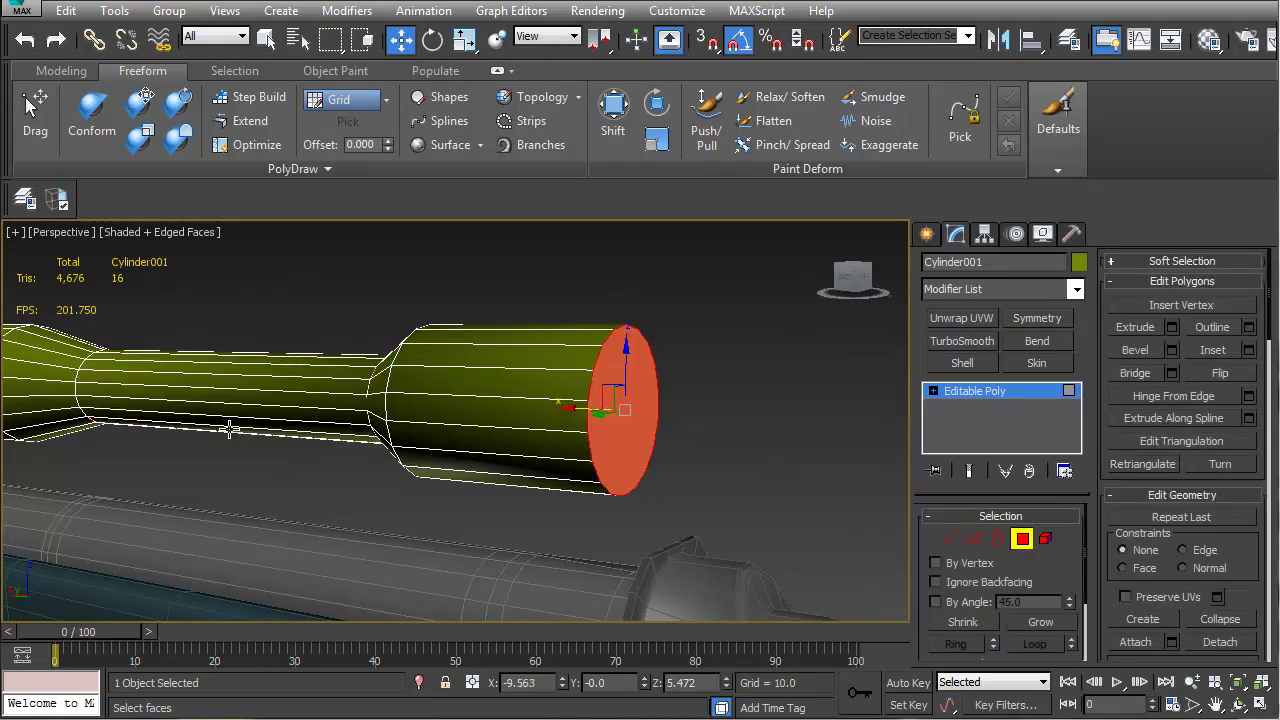
pyautogui.scroll(8, 560, 405)
pyautogui.scroll(-8, 547, 392)
pyautogui.click(409, 412)
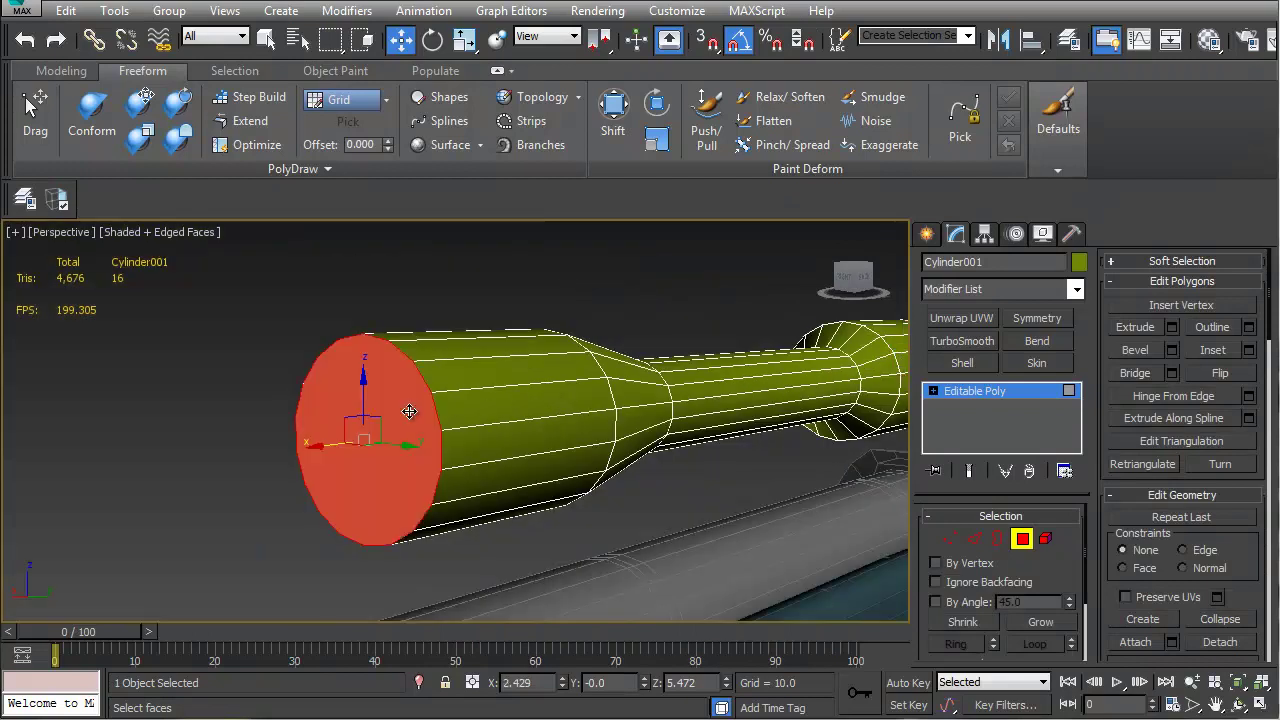
pyautogui.keyDown('alt'); pyautogui.moveTo(699, 466); pyautogui.dragTo(427, 383, button='middle'); pyautogui.keyUp('alt')
pyautogui.scroll(-7, 580, 475)
pyautogui.keyDown('ctrl'); pyautogui.click(660, 473); pyautogui.keyUp('ctrl')
pyautogui.scroll(3, 588, 476)
pyautogui.scroll(2, 529, 461)
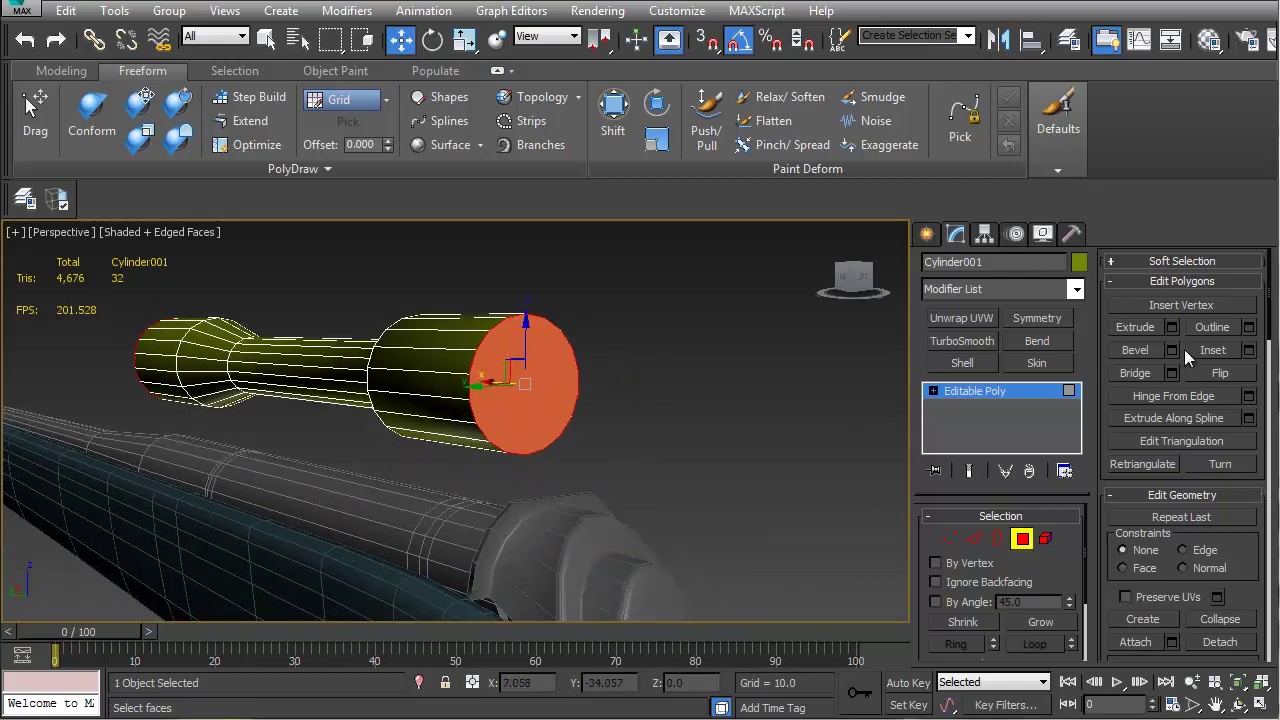
pyautogui.click(1249, 350)
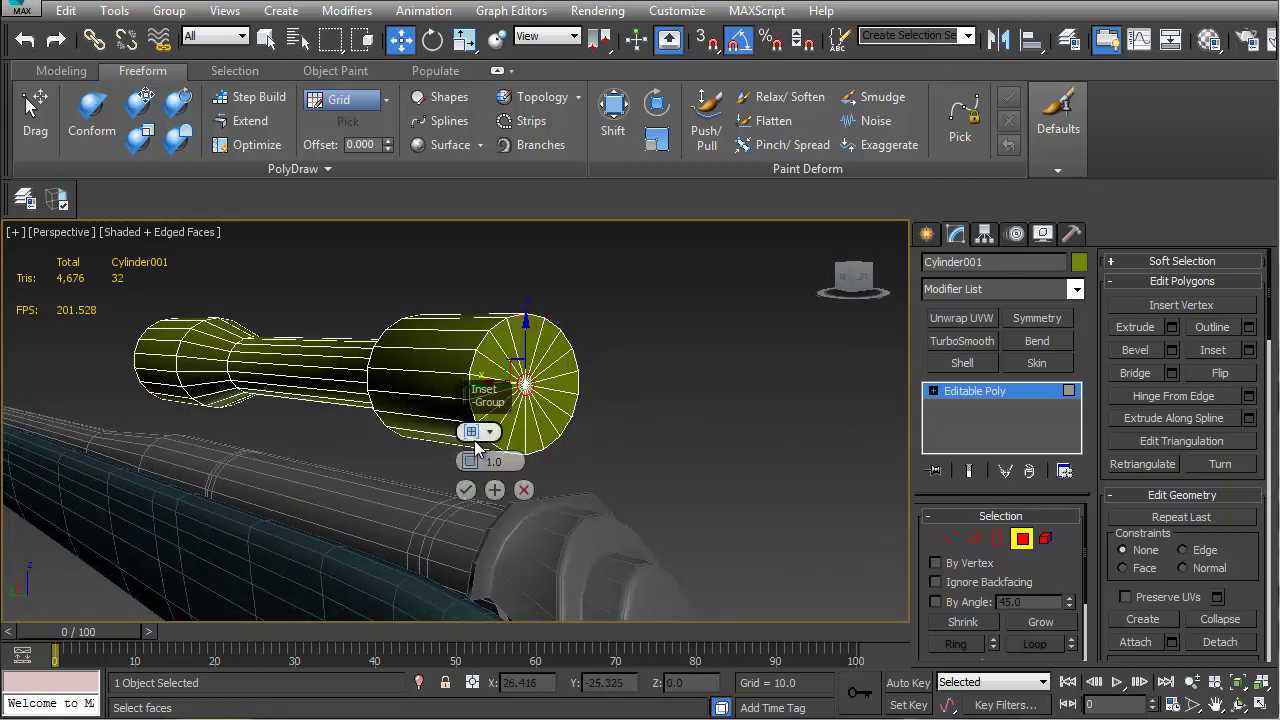
pyautogui.moveTo(469, 465); pyautogui.dragTo(467, 460)
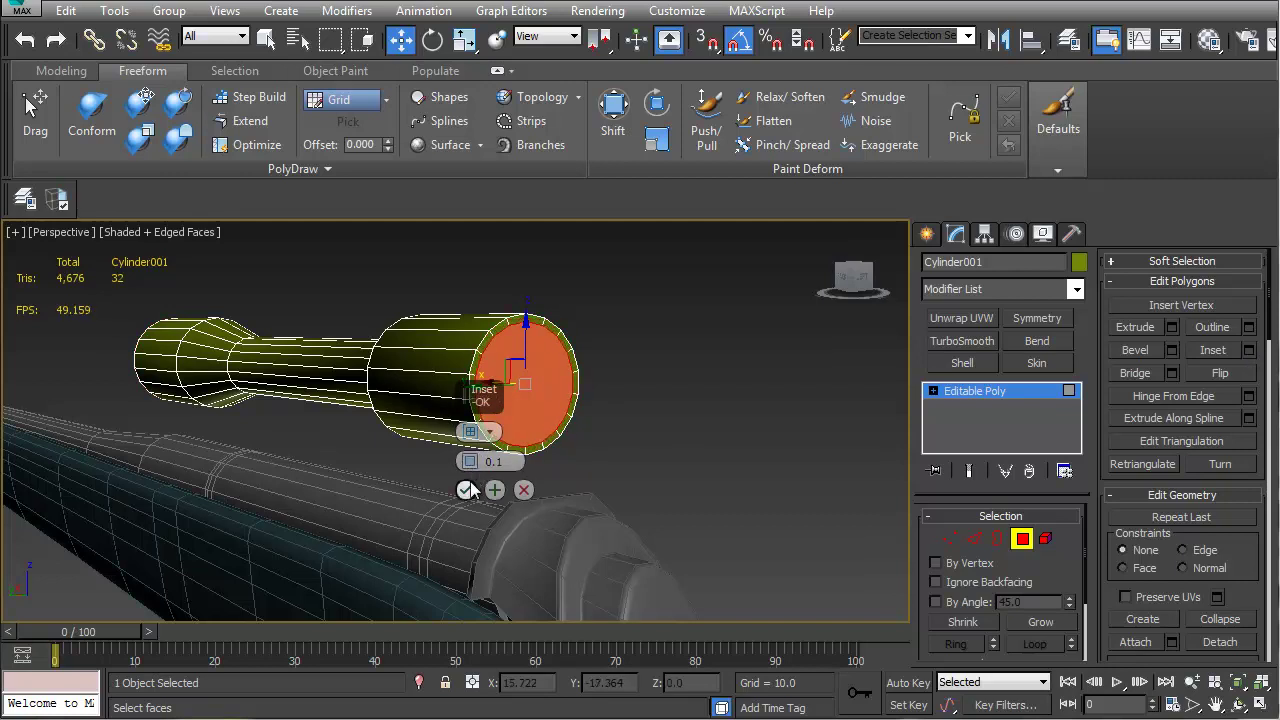
pyautogui.click(466, 489)
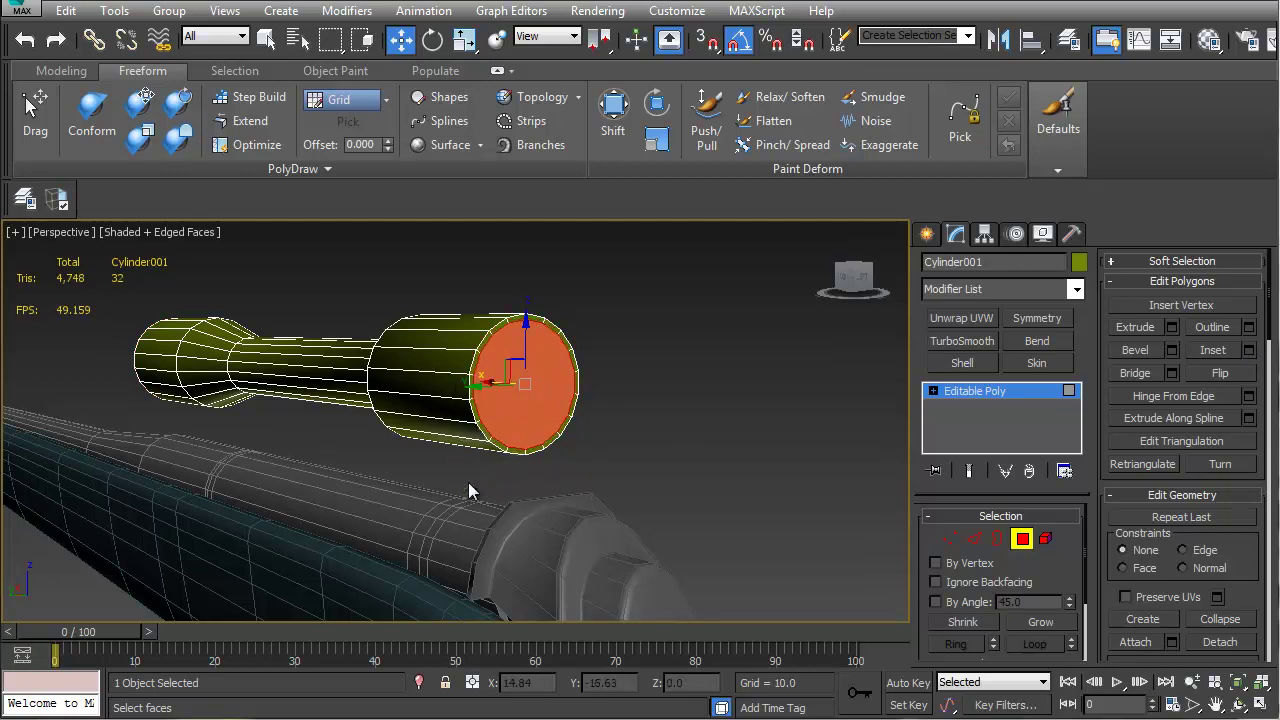
# Extrude both inset end faces inwards with a height of -0.426
pyautogui.click(1171, 328)
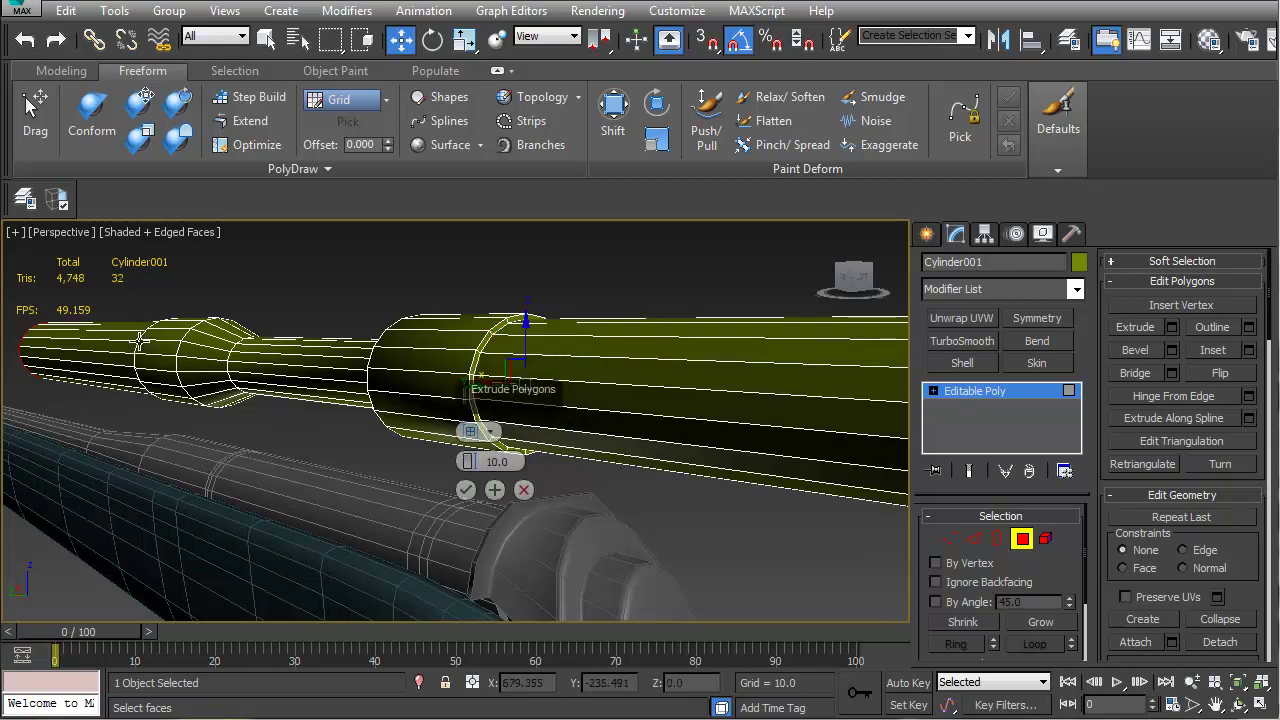
pyautogui.rightClick(470, 462)
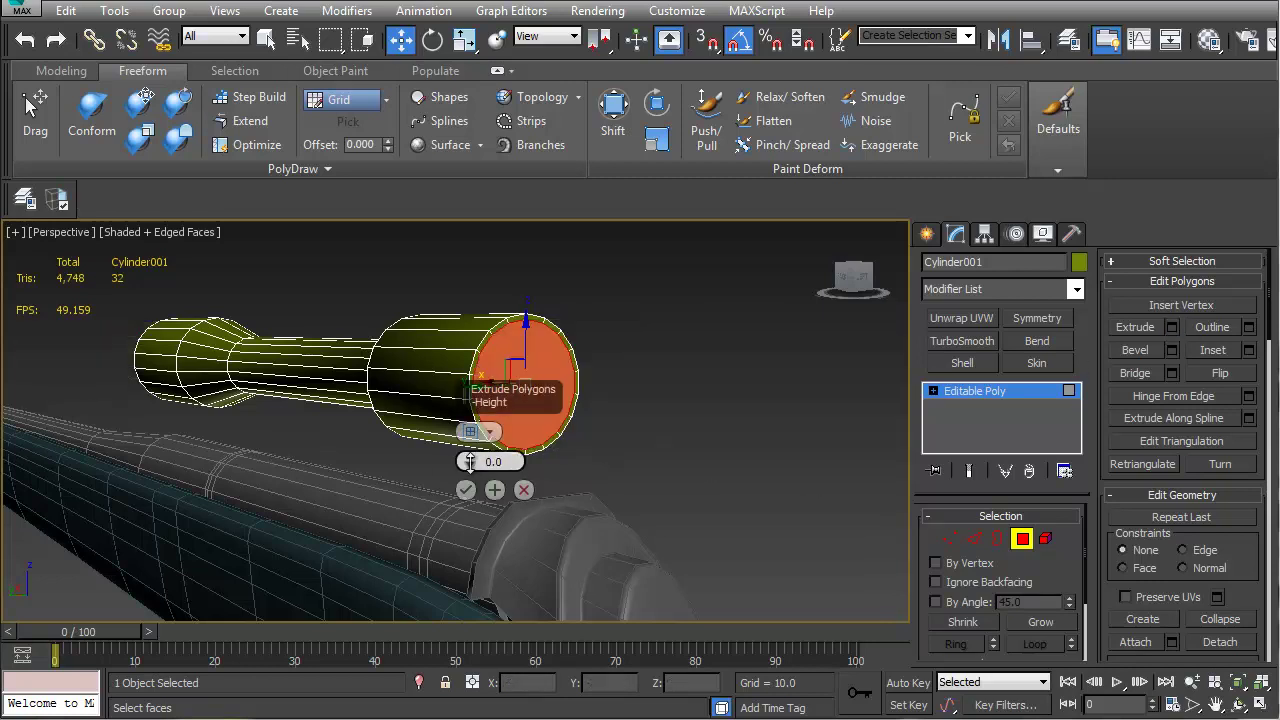
pyautogui.moveTo(470, 462); pyautogui.dragTo(471, 465)
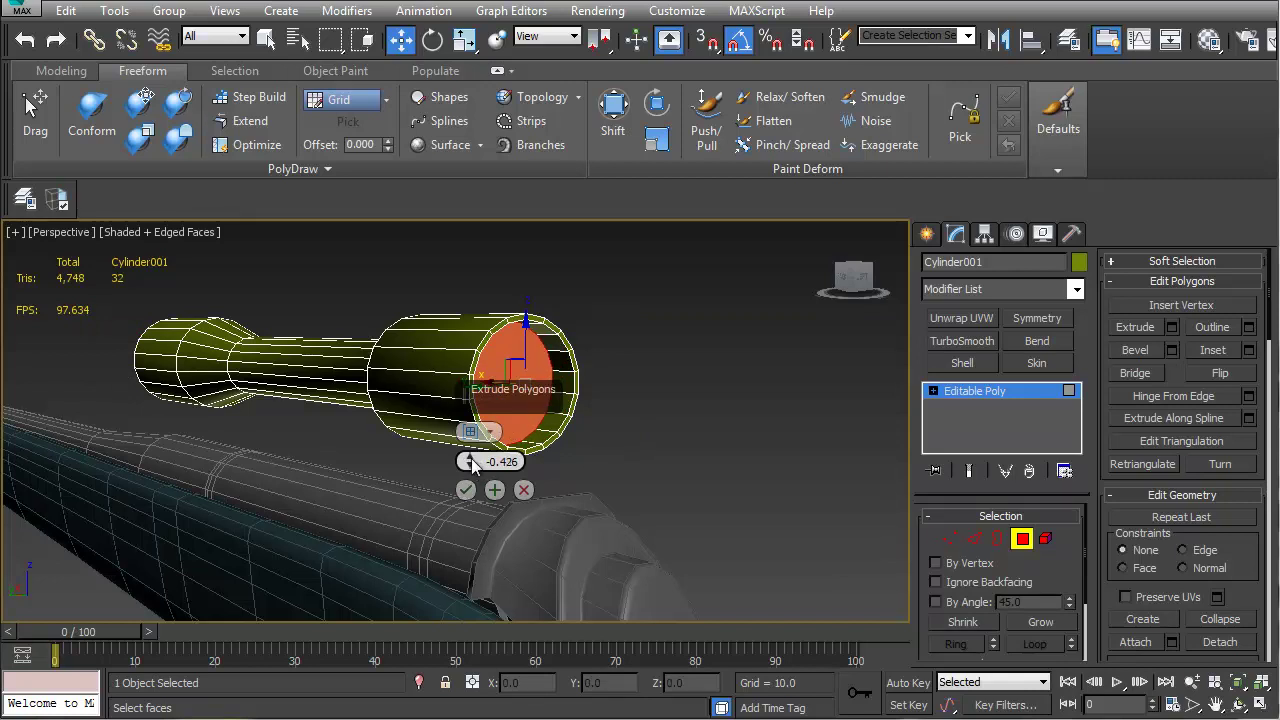
pyautogui.click(466, 489)
# Select only the recessed front face and move it slightly outwards along X
pyautogui.keyDown('alt'); pyautogui.moveTo(403, 454); pyautogui.dragTo(677, 308, button='middle'); pyautogui.keyUp('alt')
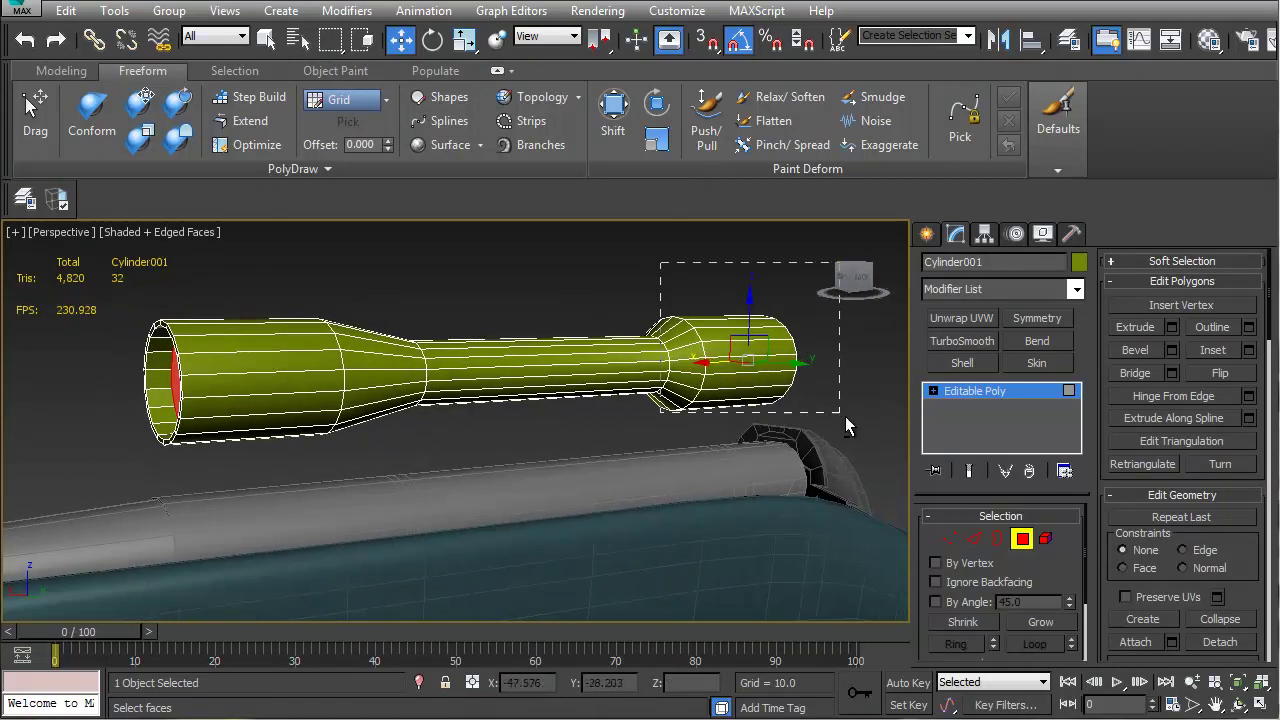
pyautogui.press('z')
pyautogui.moveTo(445, 378); pyautogui.dragTo(413, 384)
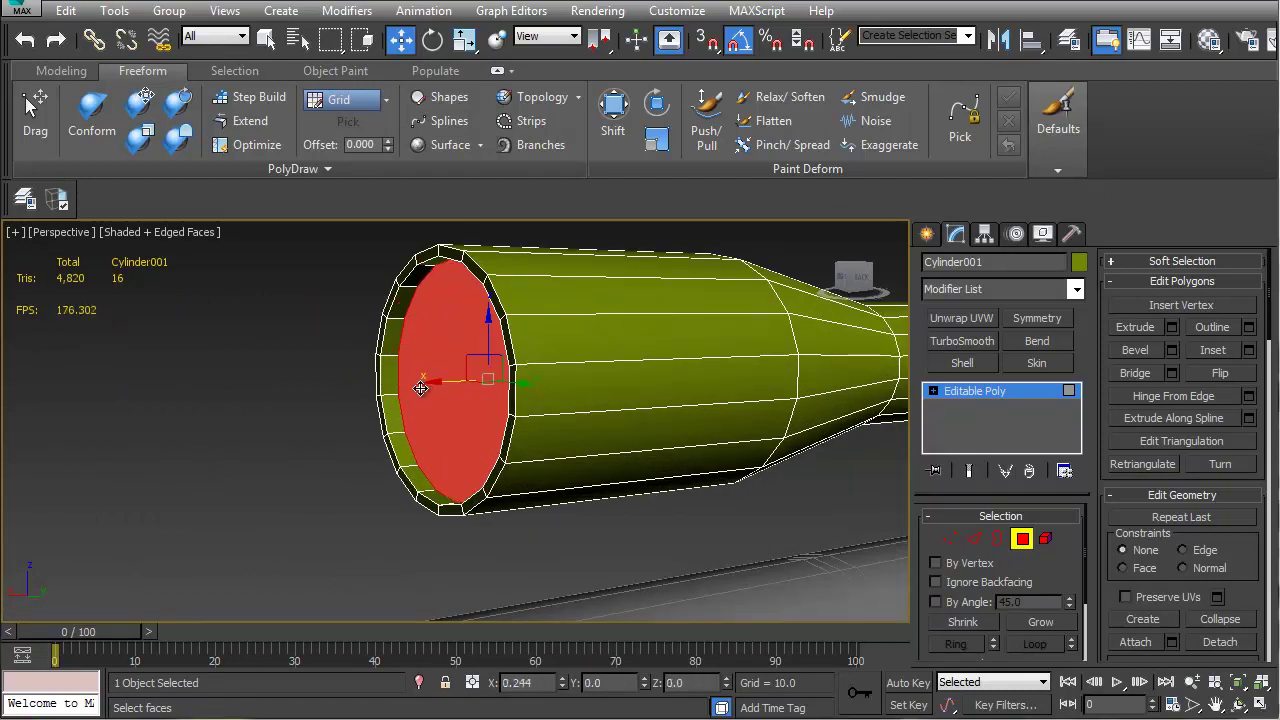
pyautogui.keyDown('alt'); pyautogui.moveTo(437, 388); pyautogui.dragTo(335, 393, button='middle'); pyautogui.keyUp('alt')
# Try to push the recessed front face deeper into the tube along X, and undo the move
pyautogui.moveTo(420, 382); pyautogui.dragTo(558, 391)
pyautogui.keyDown('alt'); pyautogui.moveTo(558, 391); pyautogui.dragTo(648, 388, button='middle'); pyautogui.keyUp('alt')
pyautogui.keyDown('alt'); pyautogui.moveTo(588, 423); pyautogui.dragTo(374, 403, button='middle'); pyautogui.keyUp('alt')
pyautogui.hotkey('ctrl', 'z')
# Select the vertices of the scope's rear rim and apply a Skew modifier with an amount of 3.61
pyautogui.scroll(-5, 374, 403)
pyautogui.keyDown('alt'); pyautogui.moveTo(477, 434); pyautogui.dragTo(563, 346, button='middle'); pyautogui.keyUp('alt')
pyautogui.scroll(5, 555, 404)
pyautogui.scroll(-4, 429, 400)
pyautogui.scroll(-5, 424, 406)
pyautogui.press('1')
pyautogui.keyDown('alt'); pyautogui.moveTo(572, 465); pyautogui.dragTo(557, 434, button='middle'); pyautogui.keyUp('alt')
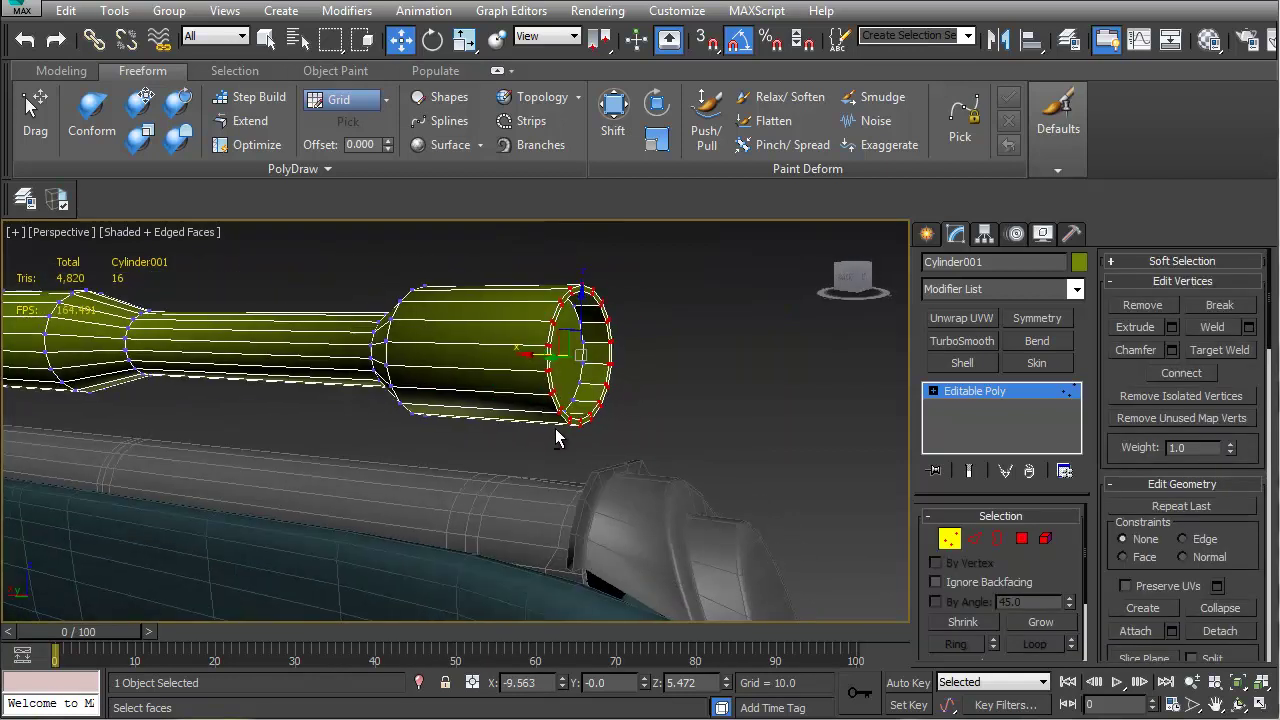
pyautogui.click(1079, 289)
pyautogui.moveTo(1080, 358); pyautogui.dragTo(1071, 692)
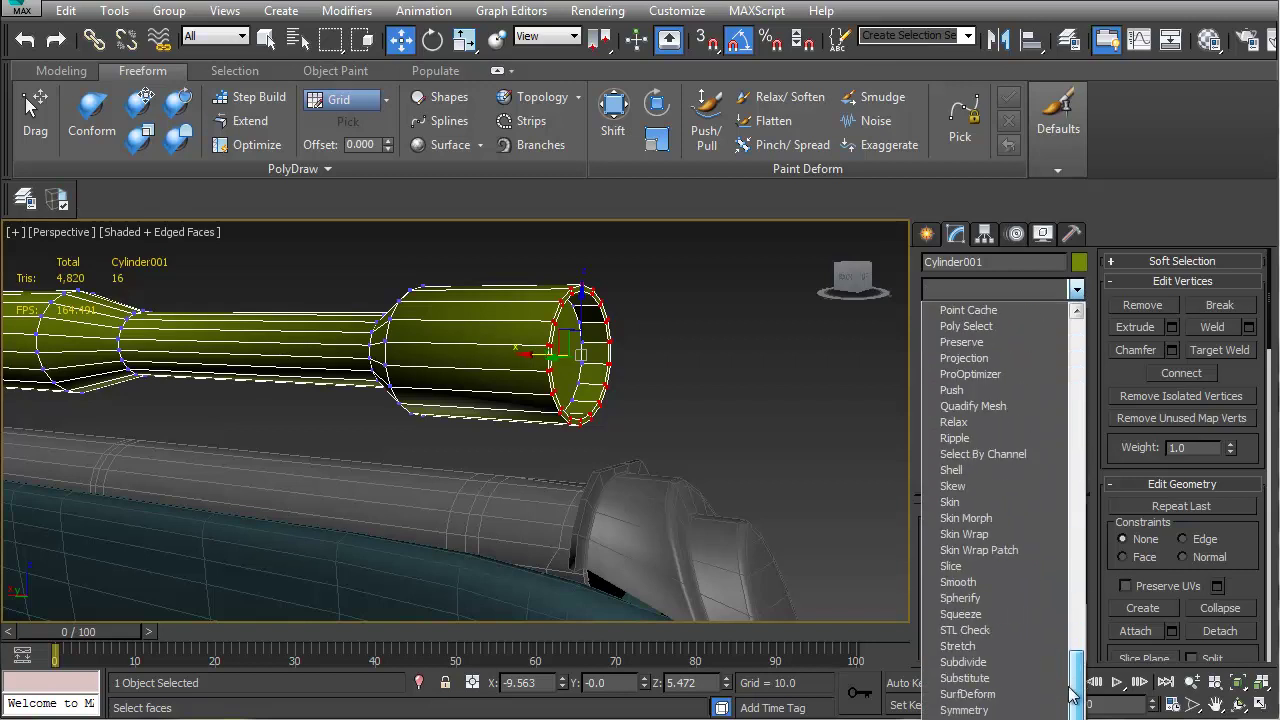
pyautogui.click(953, 486)
pyautogui.keyDown('alt'); pyautogui.moveTo(683, 427); pyautogui.dragTo(608, 427, button='middle'); pyautogui.keyUp('alt')
pyautogui.scroll(3, 604, 429)
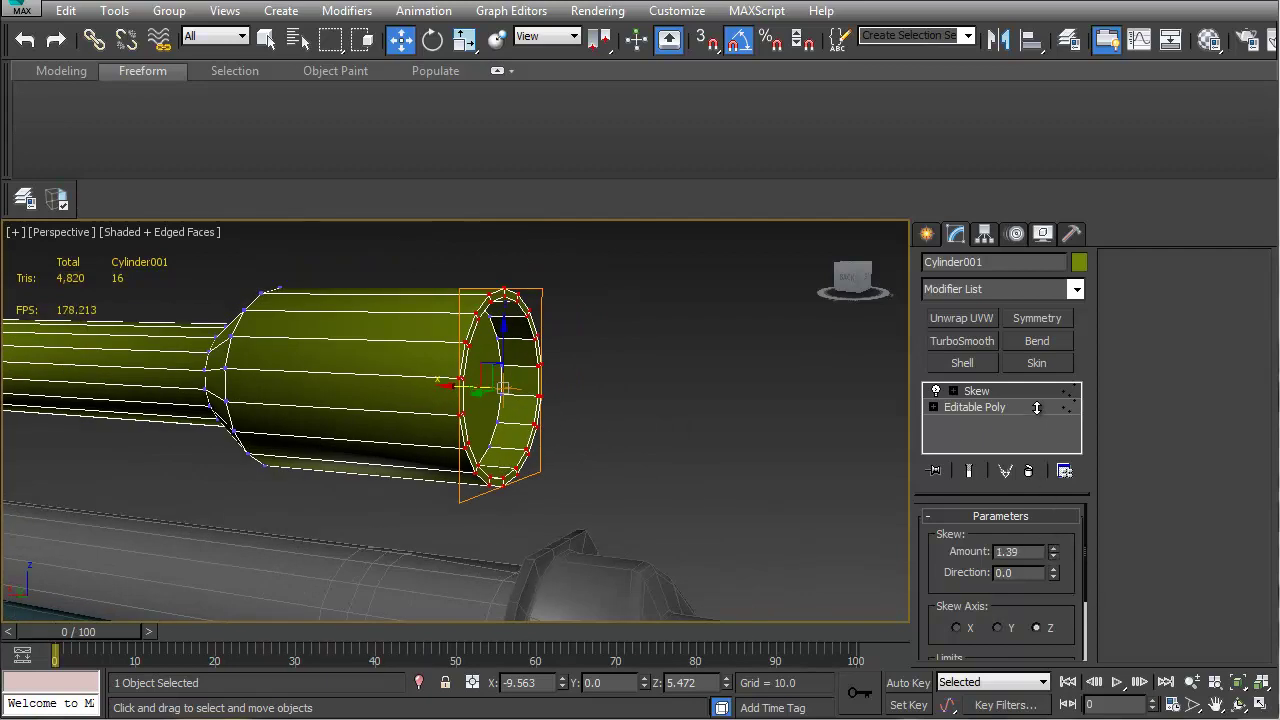
pyautogui.keyDown('alt'); pyautogui.moveTo(853, 236); pyautogui.dragTo(782, 540, button='middle'); pyautogui.keyUp('alt')
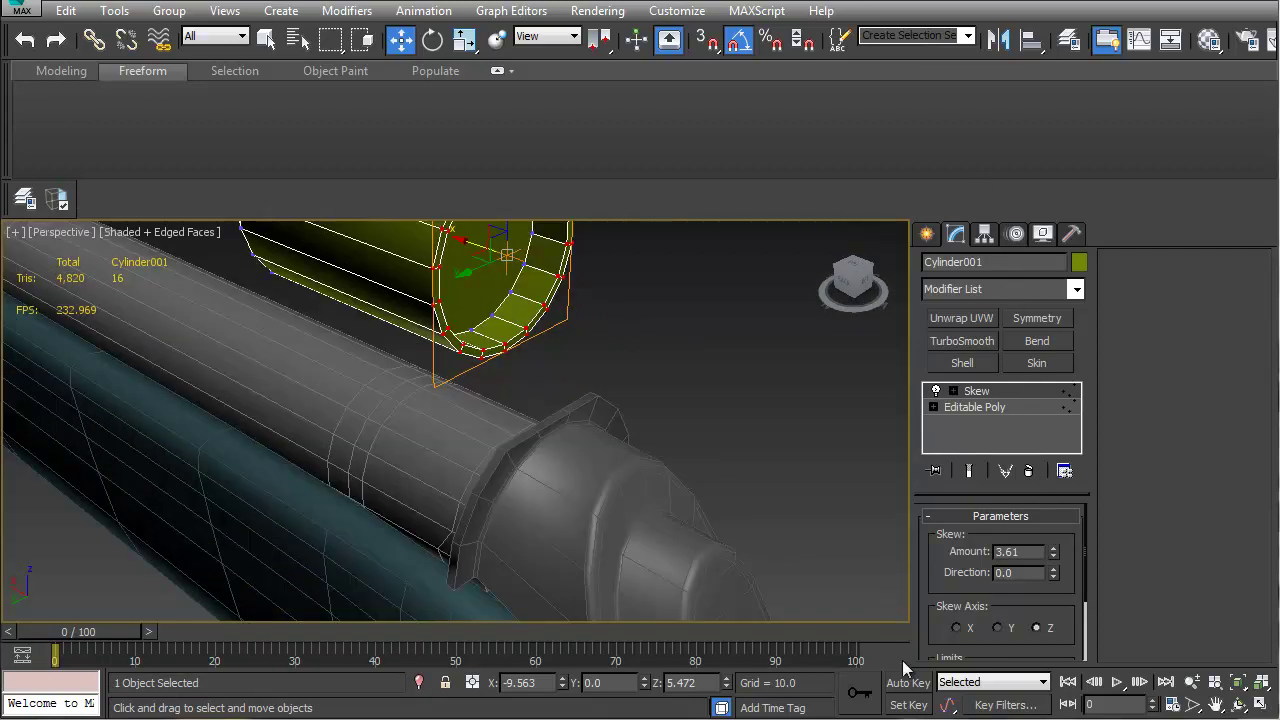
# Try the skew on the Y axis, and on the X axis with an amount of -0.397
pyautogui.click(997, 627)
pyautogui.scroll(4, 595, 406)
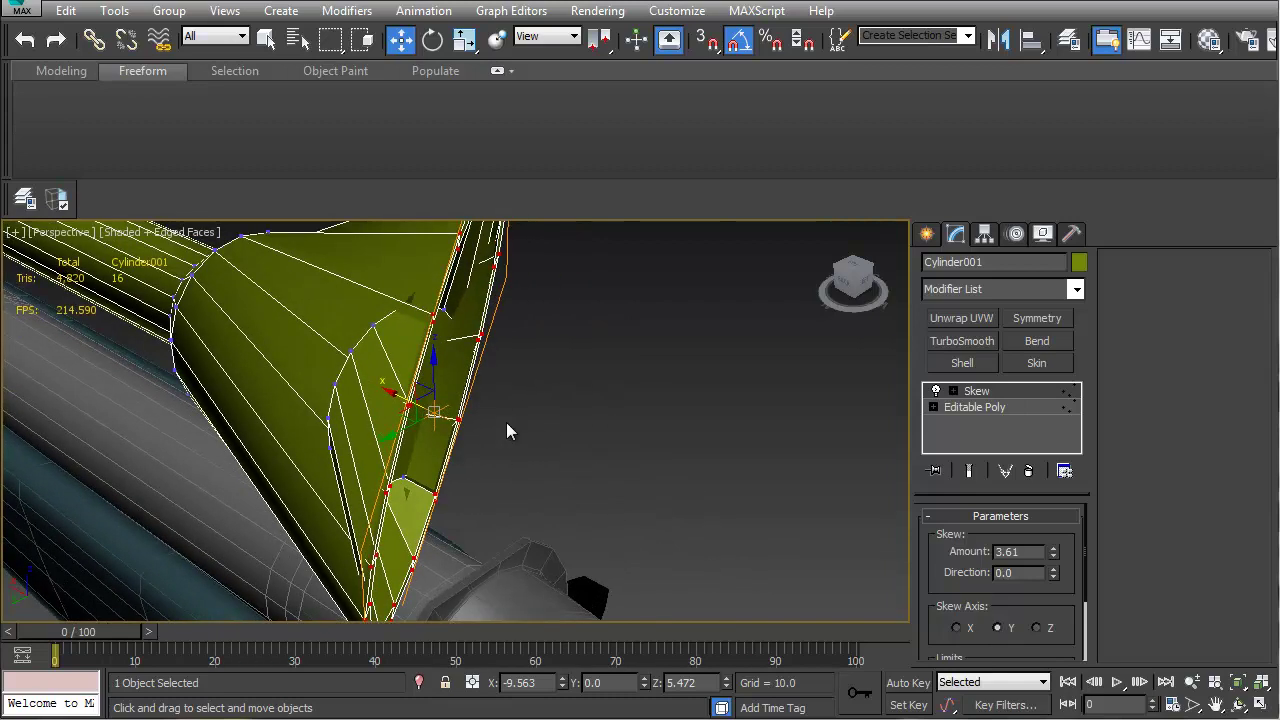
pyautogui.click(956, 627)
pyautogui.press('z')
pyautogui.keyDown('alt'); pyautogui.moveTo(606, 491); pyautogui.dragTo(327, 428, button='middle'); pyautogui.keyUp('alt')
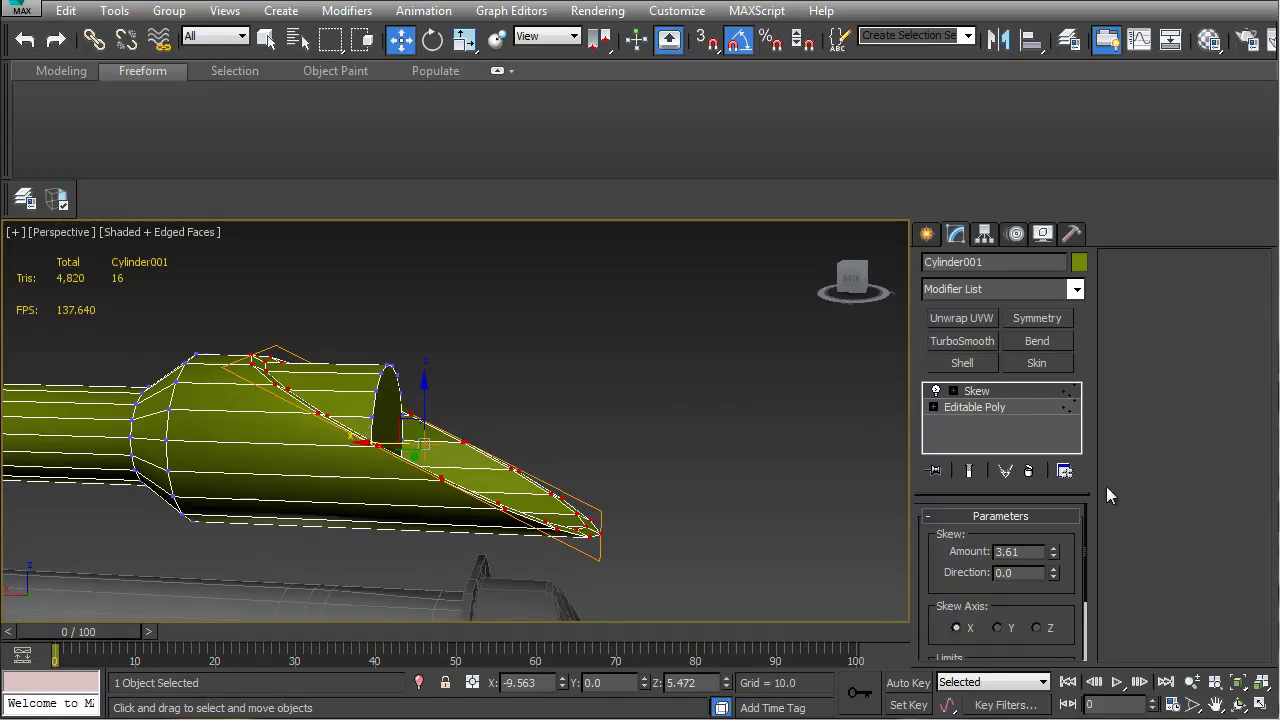
pyautogui.moveTo(1053, 560); pyautogui.dragTo(1075, 667)
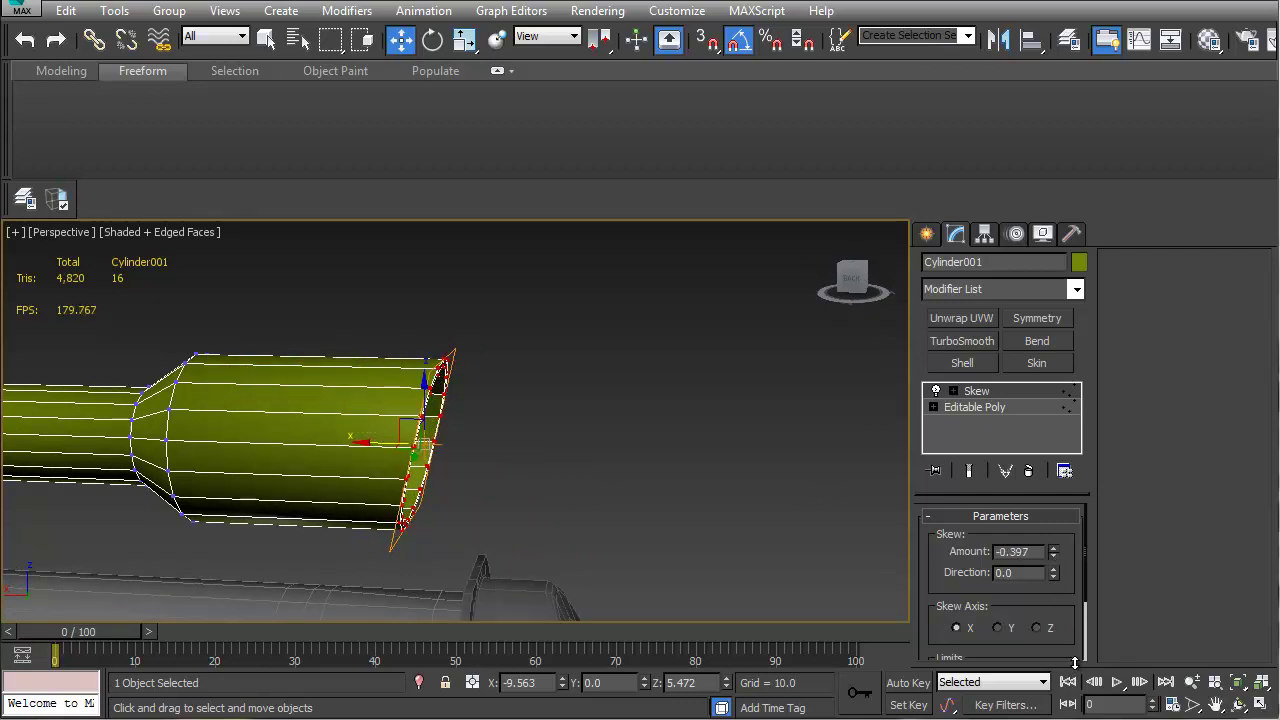
pyautogui.keyDown('alt'); pyautogui.moveTo(640, 530); pyautogui.dragTo(595, 534, button='middle'); pyautogui.keyUp('alt')
# Undo the last skew amount and axis changes
pyautogui.hotkey('ctrl', 'z')
pyautogui.hotkey('ctrl', 'z')
pyautogui.hotkey('ctrl', 'z')
pyautogui.moveTo(380, 514); pyautogui.dragTo(641, 495, button='middle')
pyautogui.moveTo(745, 510); pyautogui.dragTo(460, 377, button='middle')
pyautogui.moveTo(571, 492); pyautogui.dragTo(573, 493)
pyautogui.moveTo(135, 422); pyautogui.dragTo(423, 438, button='middle')
pyautogui.click(557, 425)
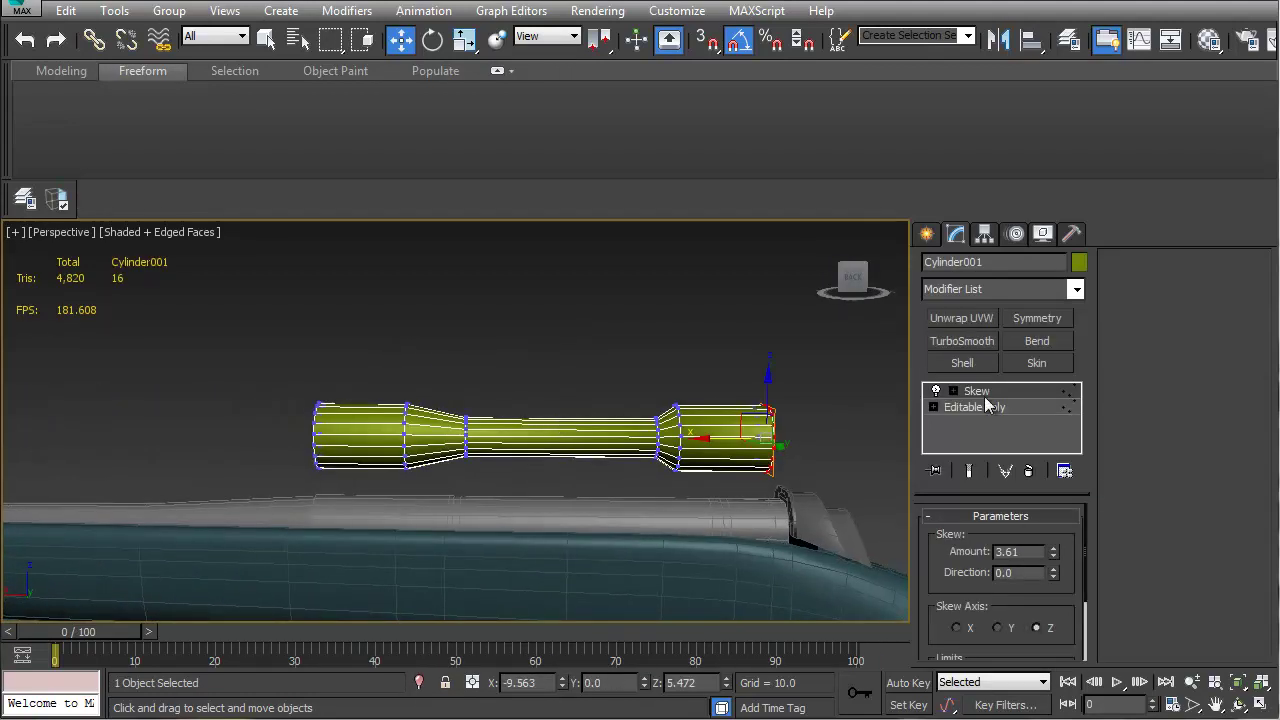
# Cut the Skew modifier from the scope's stack and select the vertices of the front rim
pyautogui.rightClick(989, 409)
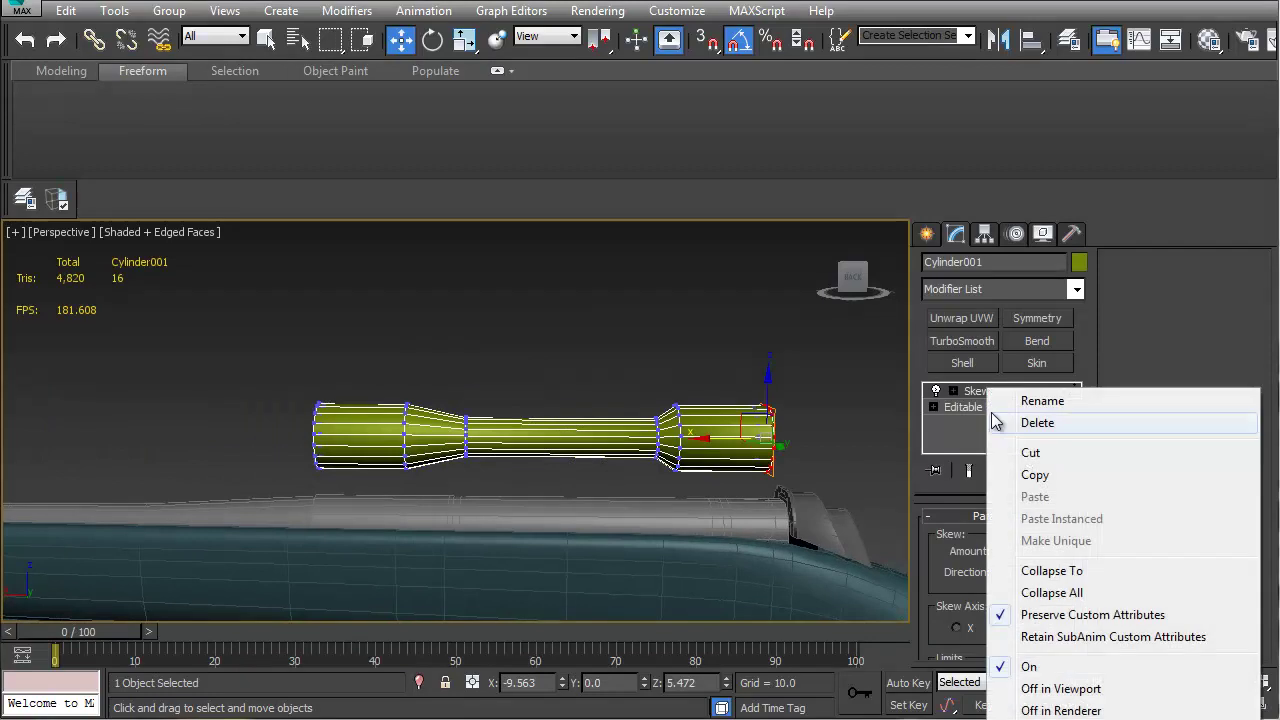
pyautogui.click(1042, 462)
pyautogui.scroll(3, 349, 423)
pyautogui.moveTo(349, 423); pyautogui.dragTo(600, 394, button='middle')
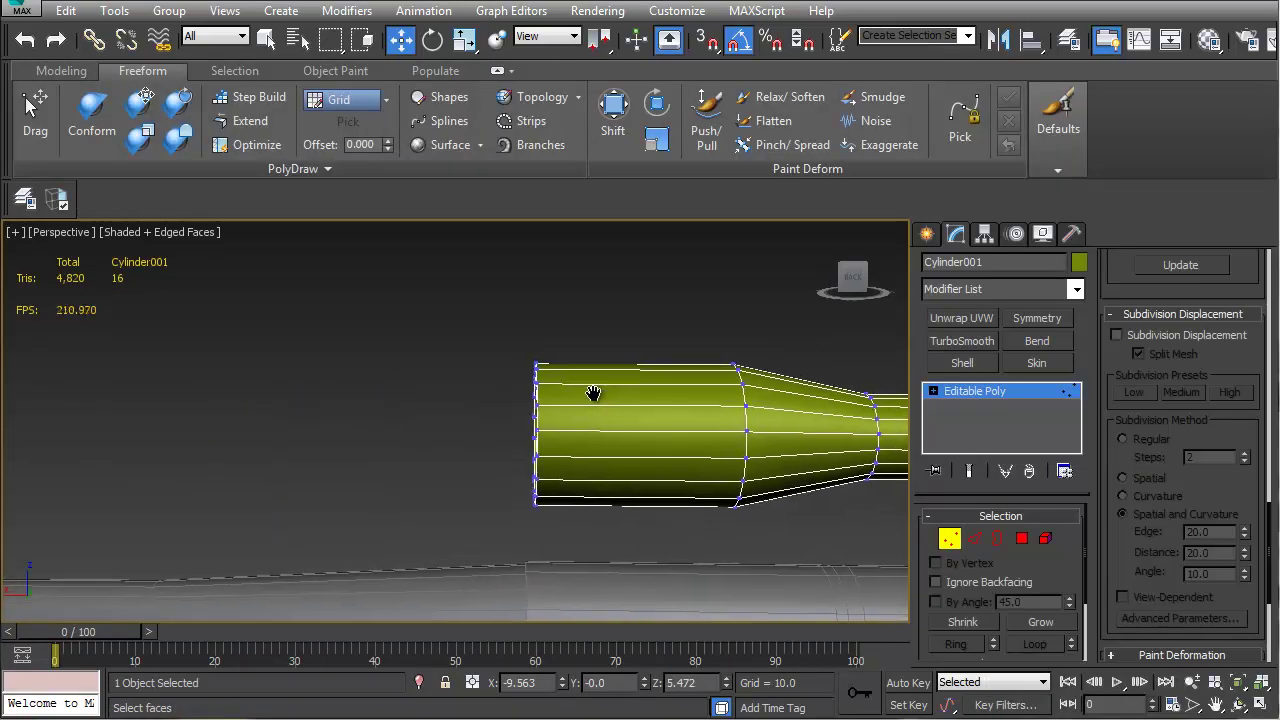
pyautogui.moveTo(522, 540); pyautogui.dragTo(522, 538)
pyautogui.keyDown('alt'); pyautogui.moveTo(522, 538); pyautogui.dragTo(439, 514, button='middle'); pyautogui.keyUp('alt')
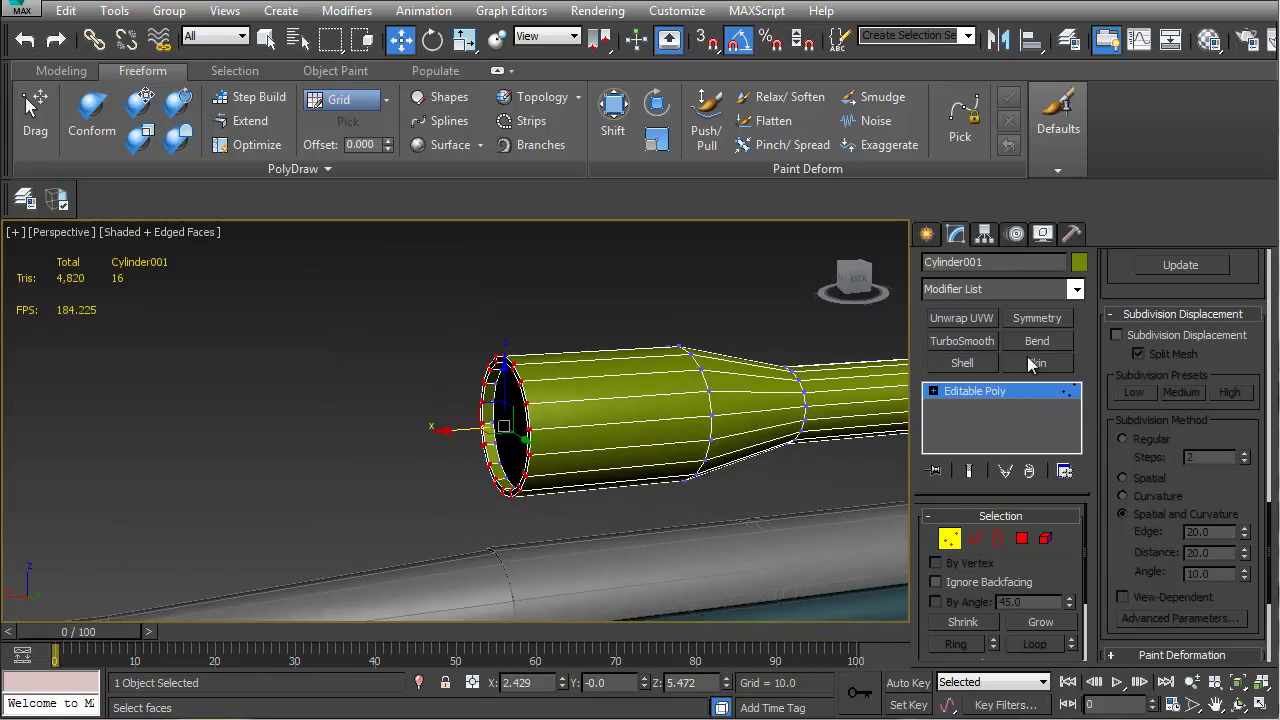
# Try pasting the cut Skew modifier onto the scope, and remove it from the stack
pyautogui.rightClick(983, 417)
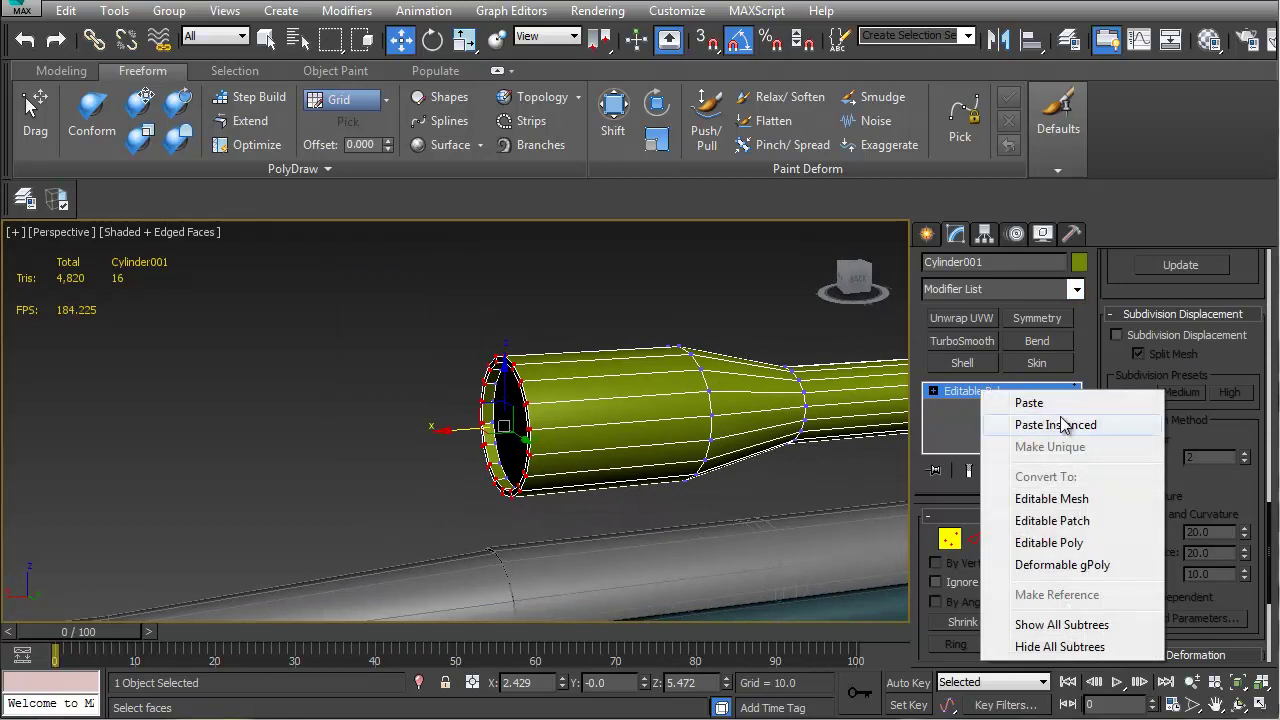
pyautogui.click(1050, 404)
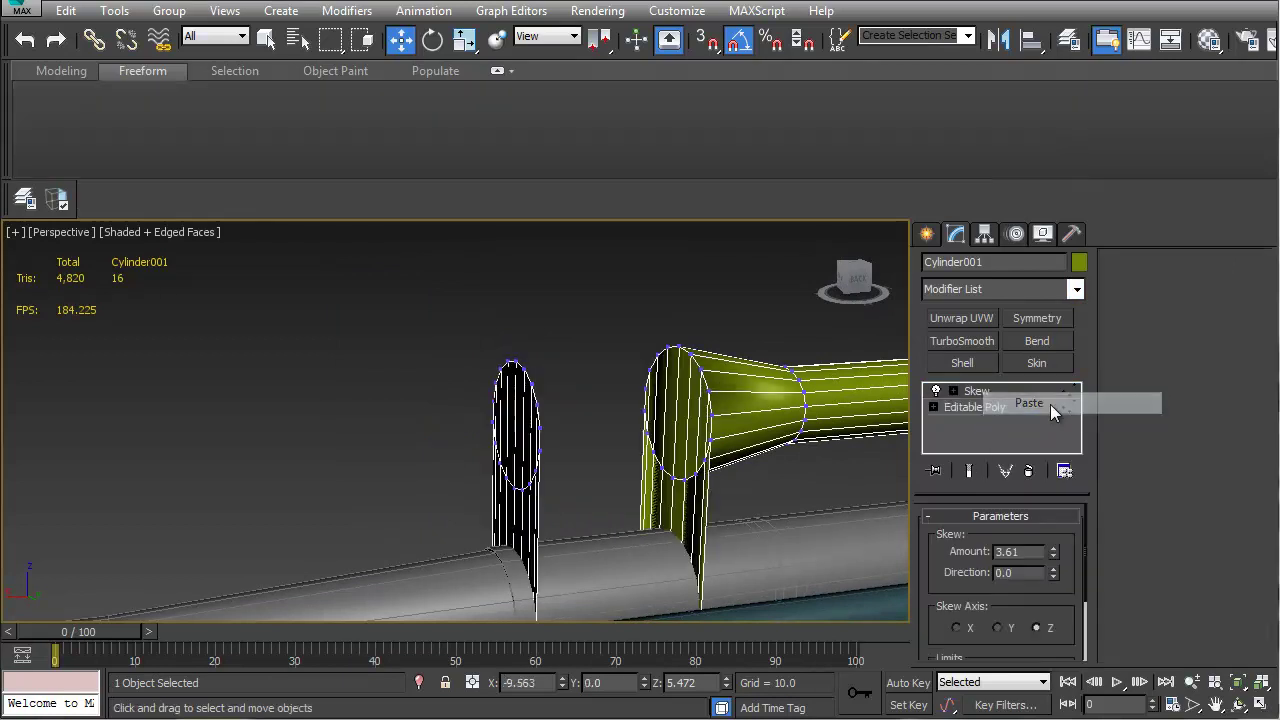
pyautogui.click(1028, 470)
# Apply a new Skew modifier to the front rim vertices with an amount of 1.0 on the X axis
pyautogui.click(1075, 288)
pyautogui.scroll(-15, 1057, 700)
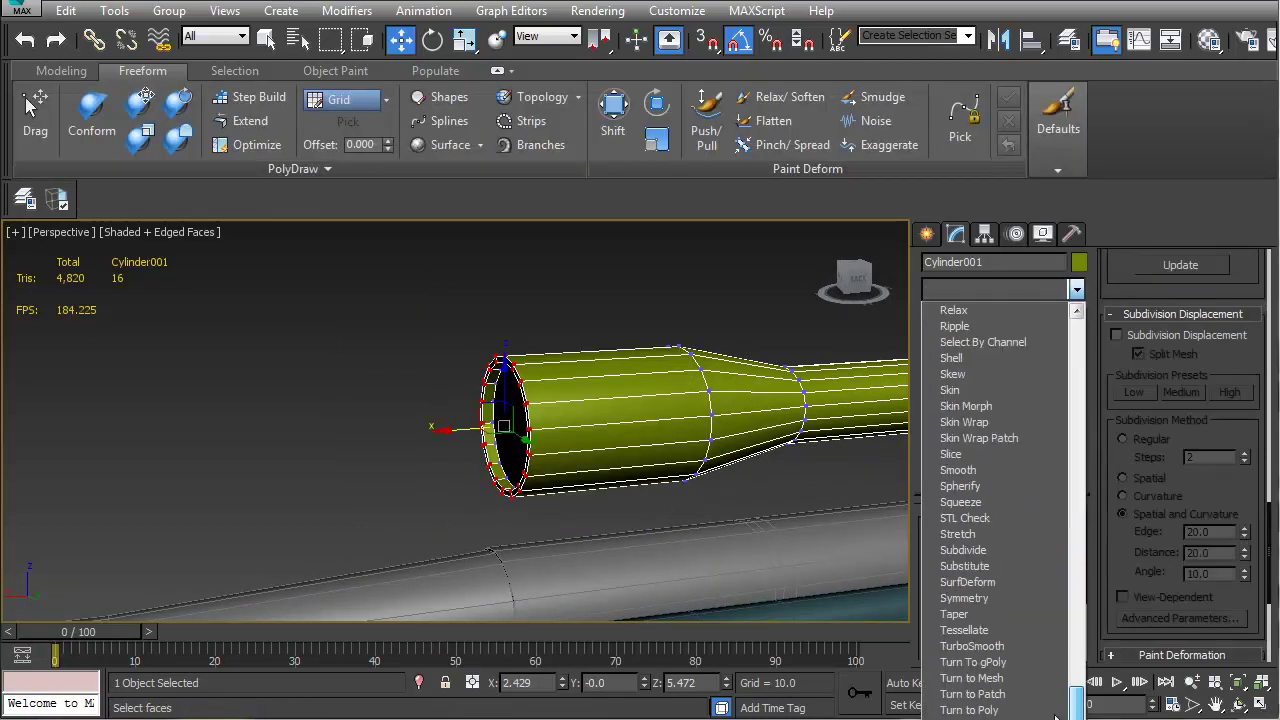
pyautogui.click(968, 376)
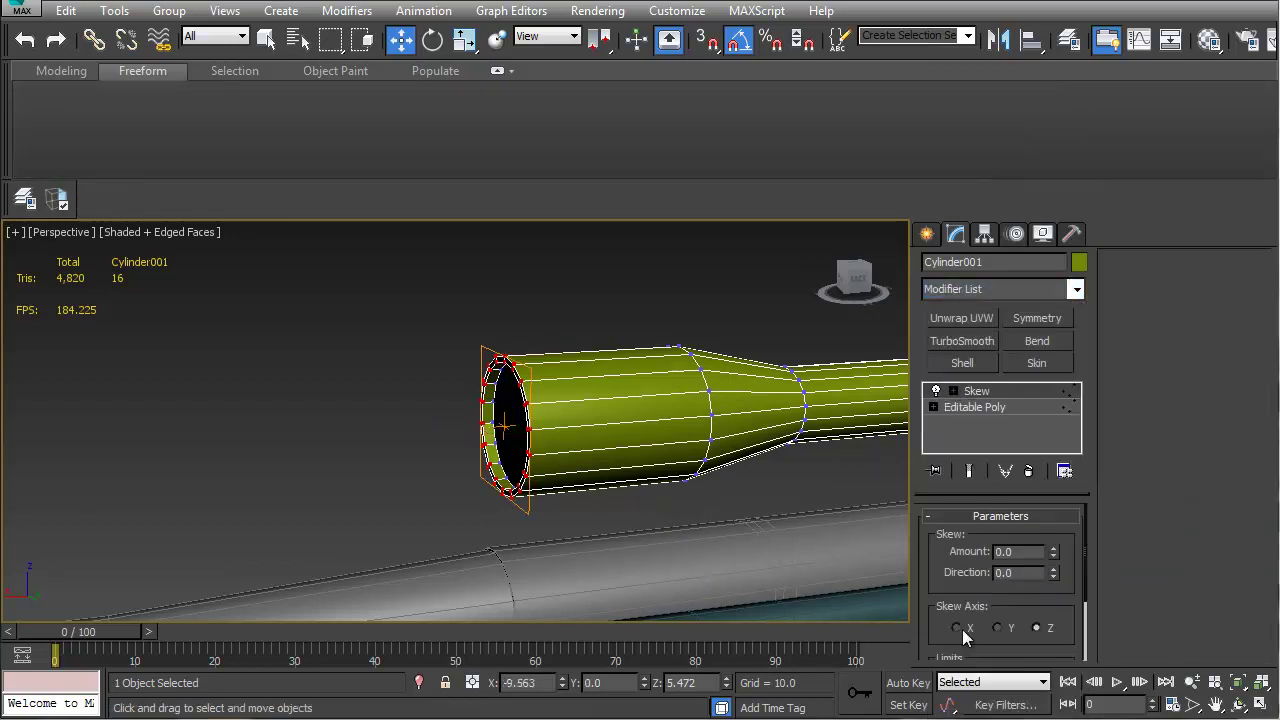
pyautogui.moveTo(1053, 551); pyautogui.dragTo(1019, 456)
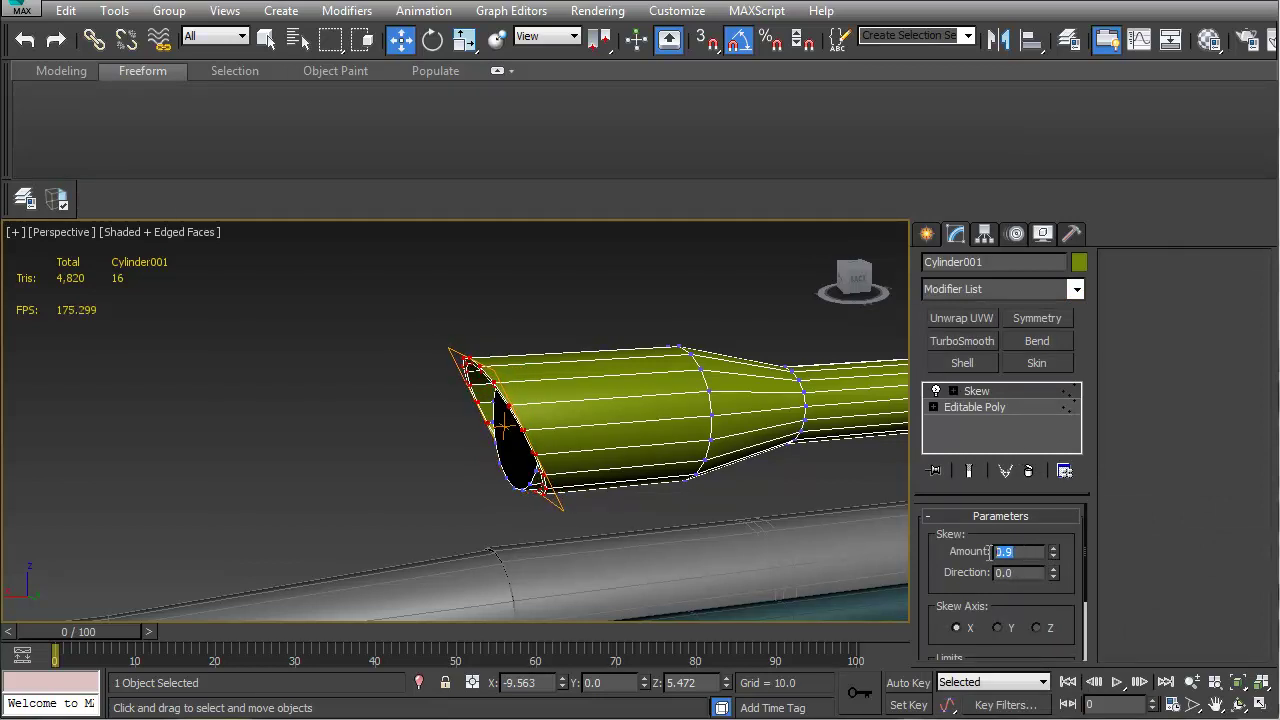
pyautogui.press('Return')
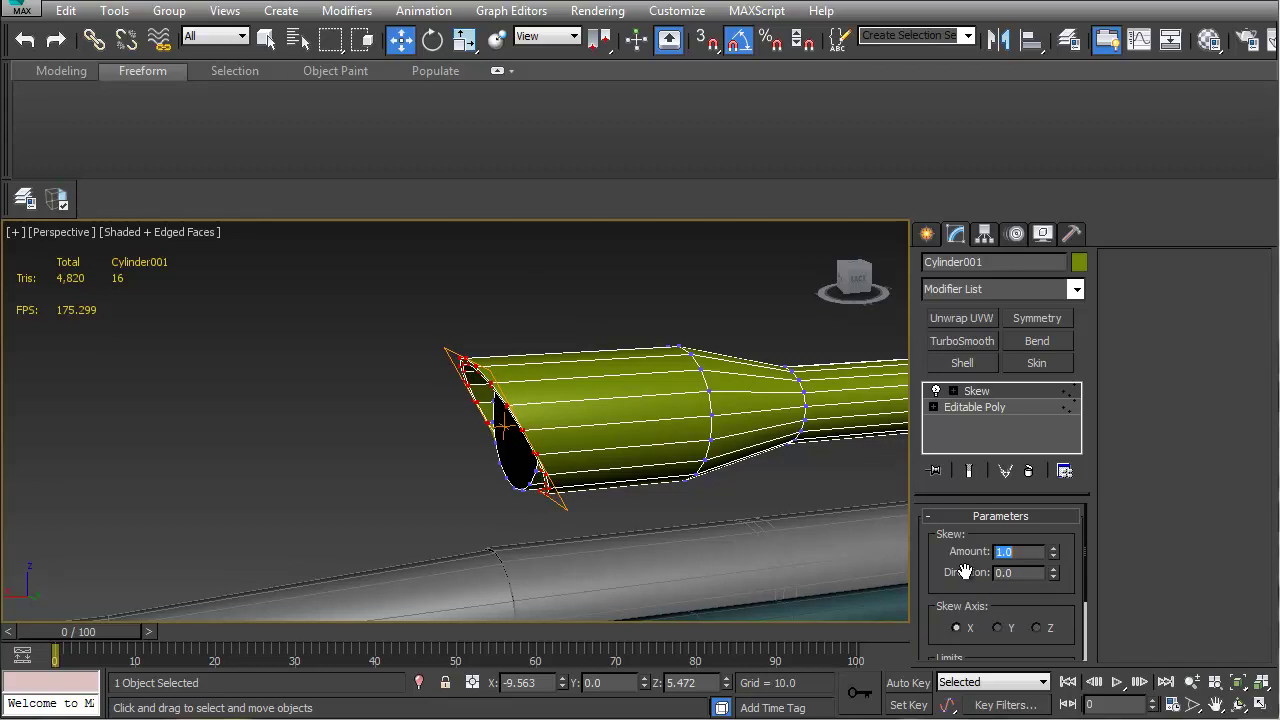
# Collapse the Skew modifier into the editable poly and move the slanted front rim vertices forward along X to about 2.786
pyautogui.keyDown('alt'); pyautogui.moveTo(597, 341); pyautogui.dragTo(523, 360, button='middle'); pyautogui.keyUp('alt')
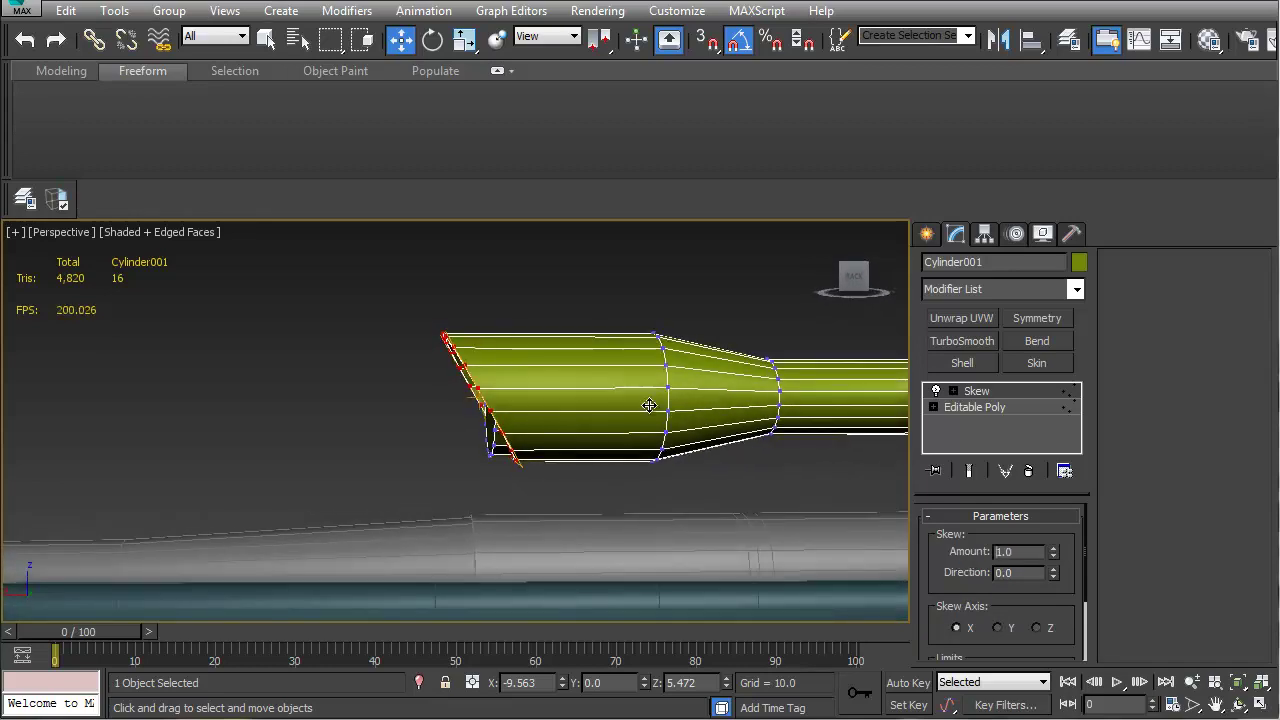
pyautogui.rightClick(992, 393)
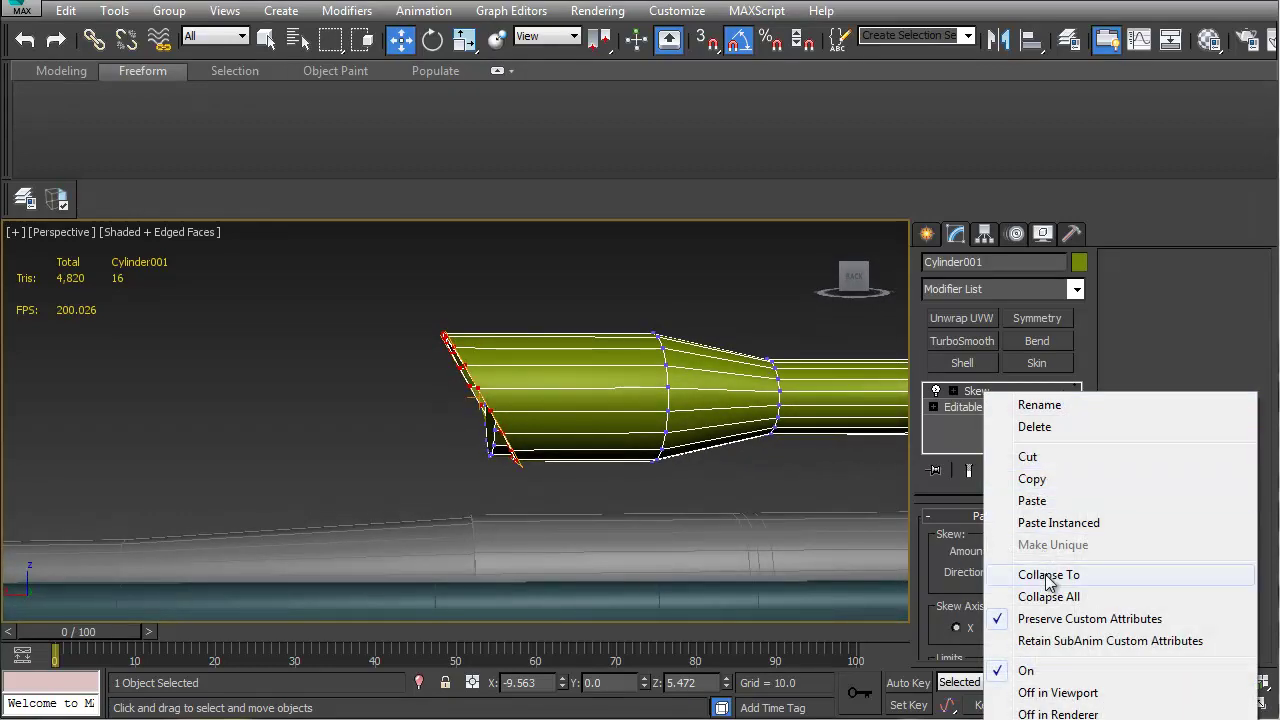
pyautogui.click(1046, 572)
pyautogui.moveTo(565, 436); pyautogui.dragTo(588, 434, button='middle')
pyautogui.press('1')
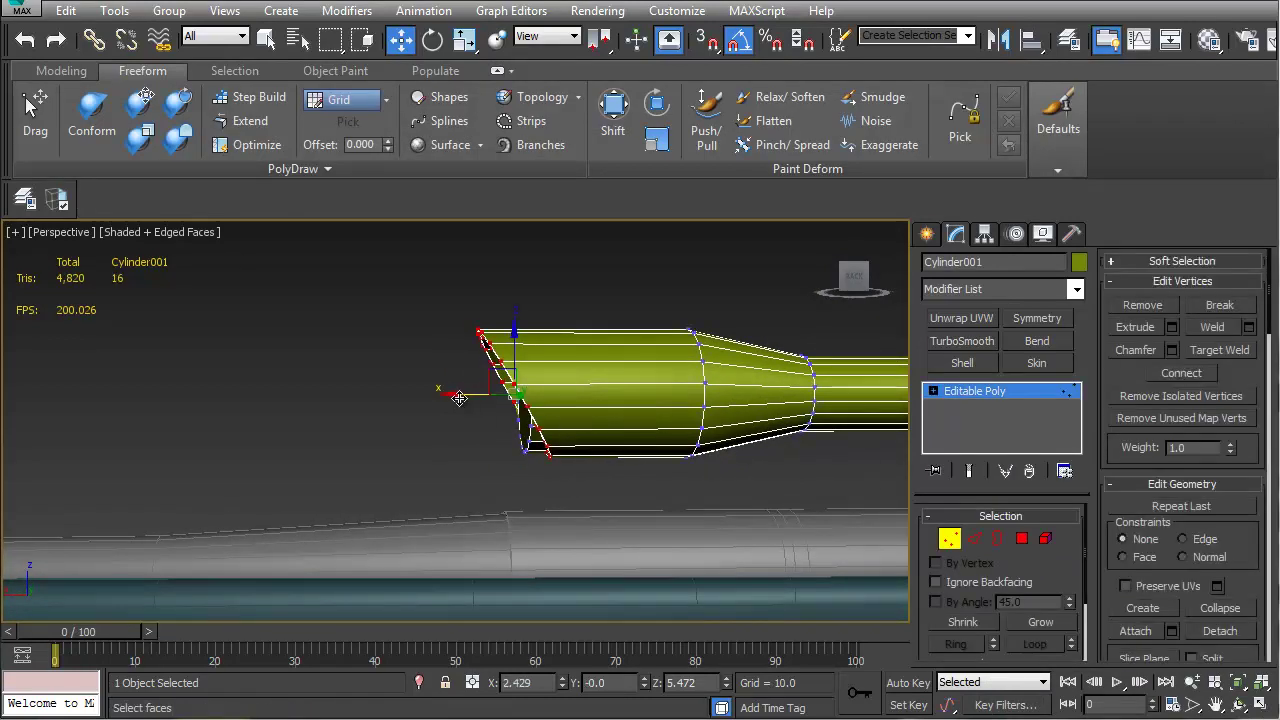
pyautogui.moveTo(465, 397); pyautogui.dragTo(440, 405)
# Select the recessed front face of the scope and move it along X into the tube to about 2.207
pyautogui.keyDown('alt'); pyautogui.moveTo(456, 424); pyautogui.dragTo(560, 530, button='middle'); pyautogui.keyUp('alt')
pyautogui.scroll(3, 526, 417)
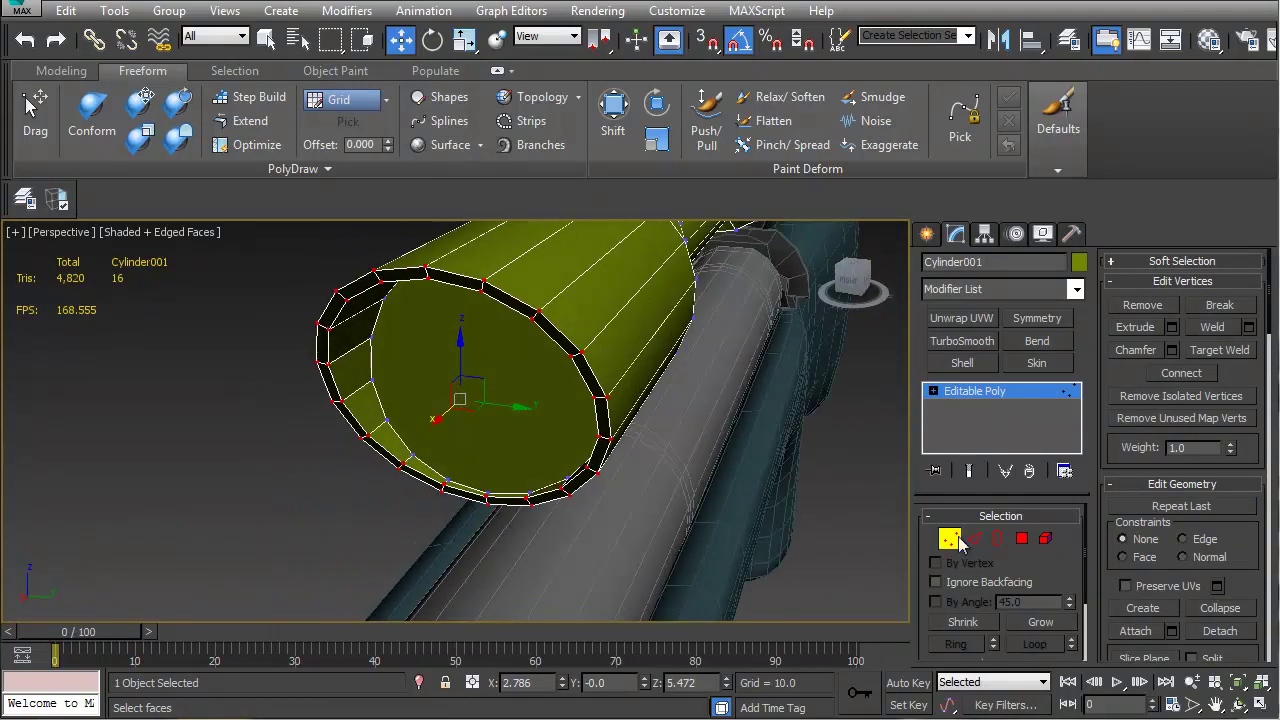
pyautogui.click(1021, 539)
pyautogui.click(499, 432)
pyautogui.keyDown('alt'); pyautogui.moveTo(497, 433); pyautogui.dragTo(462, 402, button='middle'); pyautogui.keyUp('alt')
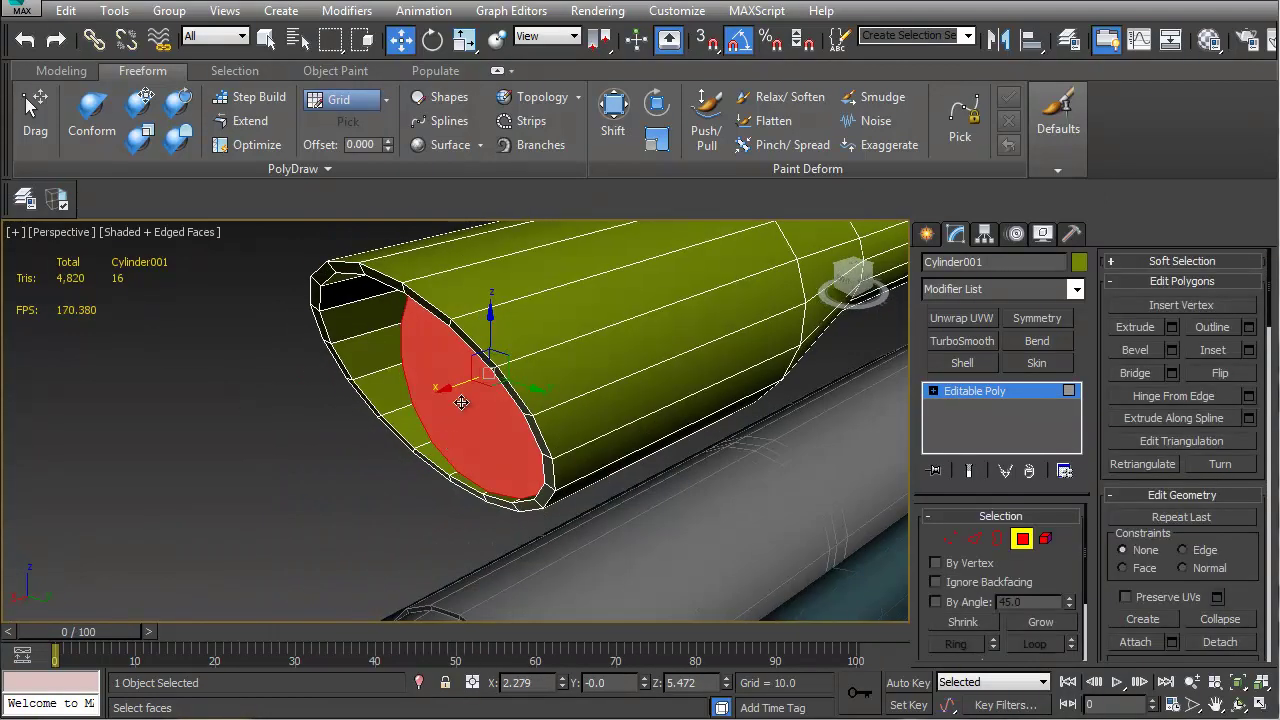
pyautogui.moveTo(445, 387); pyautogui.dragTo(453, 387)
# Examine the scope's slanted front end, tapers, recessed rear end and the gap above the barrel from several sides
pyautogui.keyDown('alt'); pyautogui.moveTo(449, 437); pyautogui.dragTo(229, 400, button='middle'); pyautogui.keyUp('alt')
pyautogui.scroll(-5, 228, 400)
pyautogui.keyDown('alt'); pyautogui.moveTo(457, 414); pyautogui.dragTo(397, 461, button='middle'); pyautogui.keyUp('alt')
pyautogui.scroll(1, 294, 433)
pyautogui.scroll(3, 332, 440)
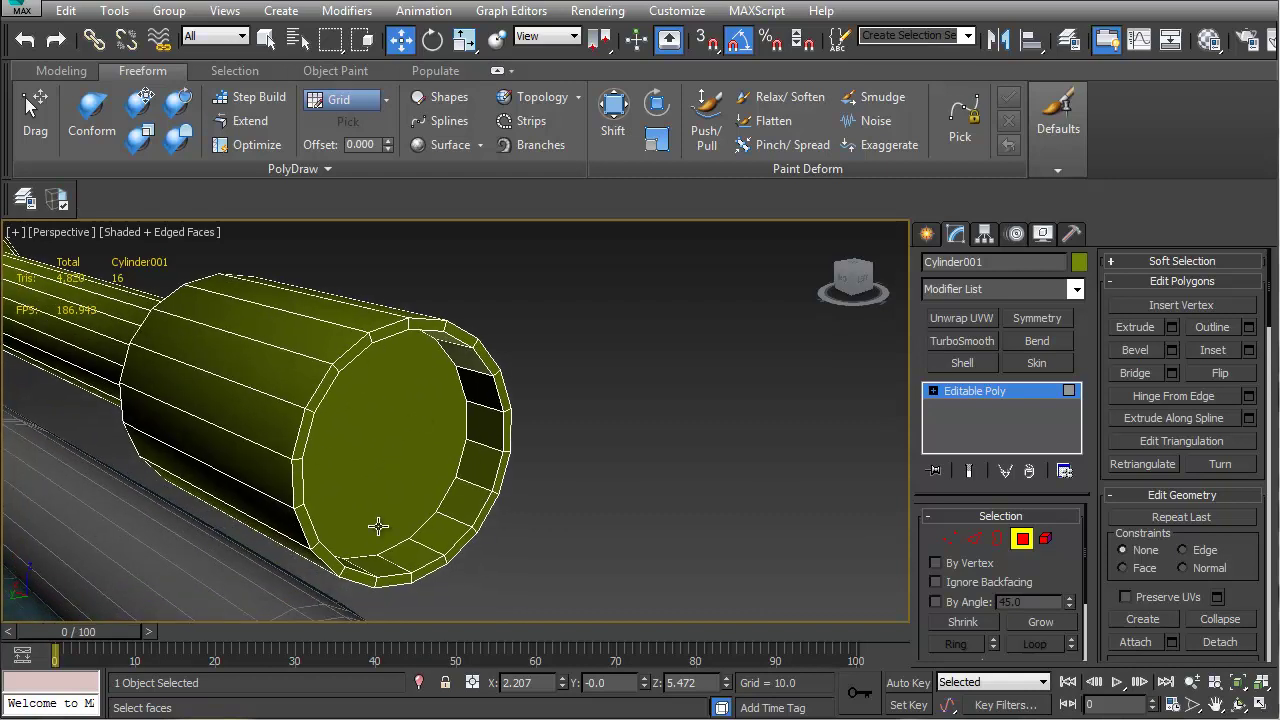
pyautogui.scroll(-4, 252, 458)
pyautogui.keyDown('alt'); pyautogui.moveTo(252, 458); pyautogui.dragTo(498, 427, button='middle'); pyautogui.keyUp('alt')
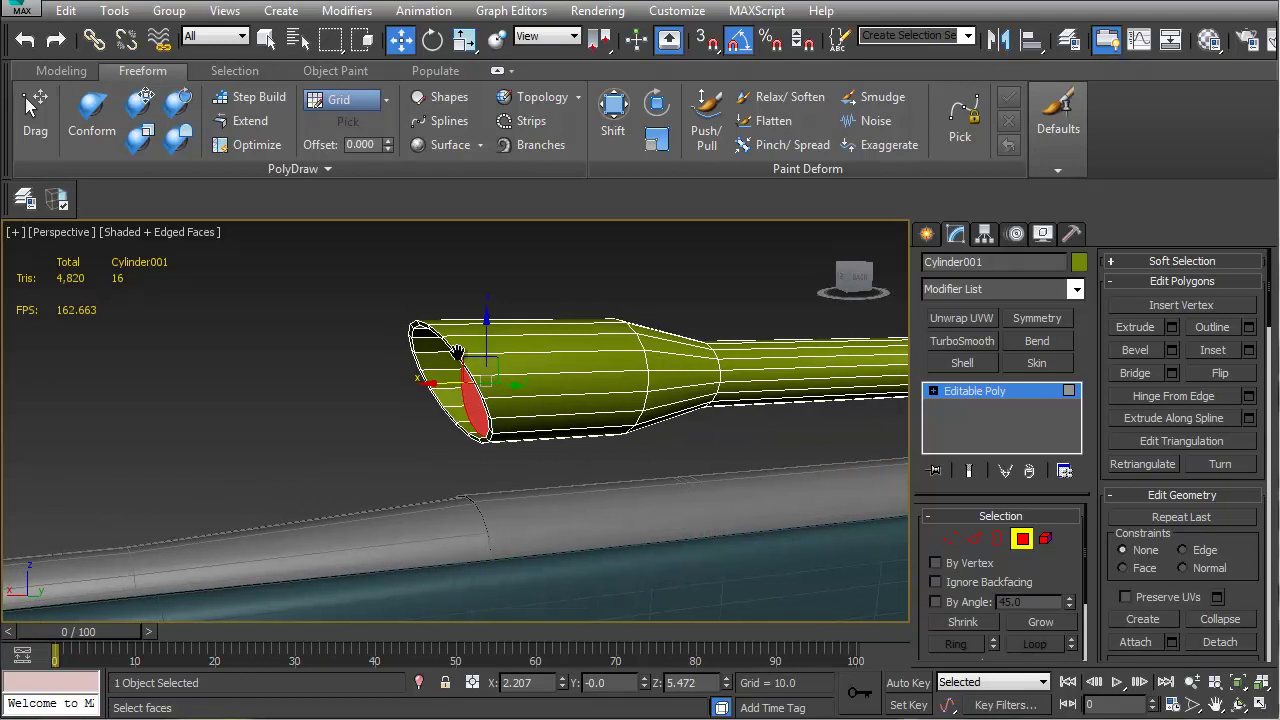
pyautogui.scroll(3, 474, 341)
pyautogui.moveTo(825, 450); pyautogui.dragTo(451, 414, button='middle')
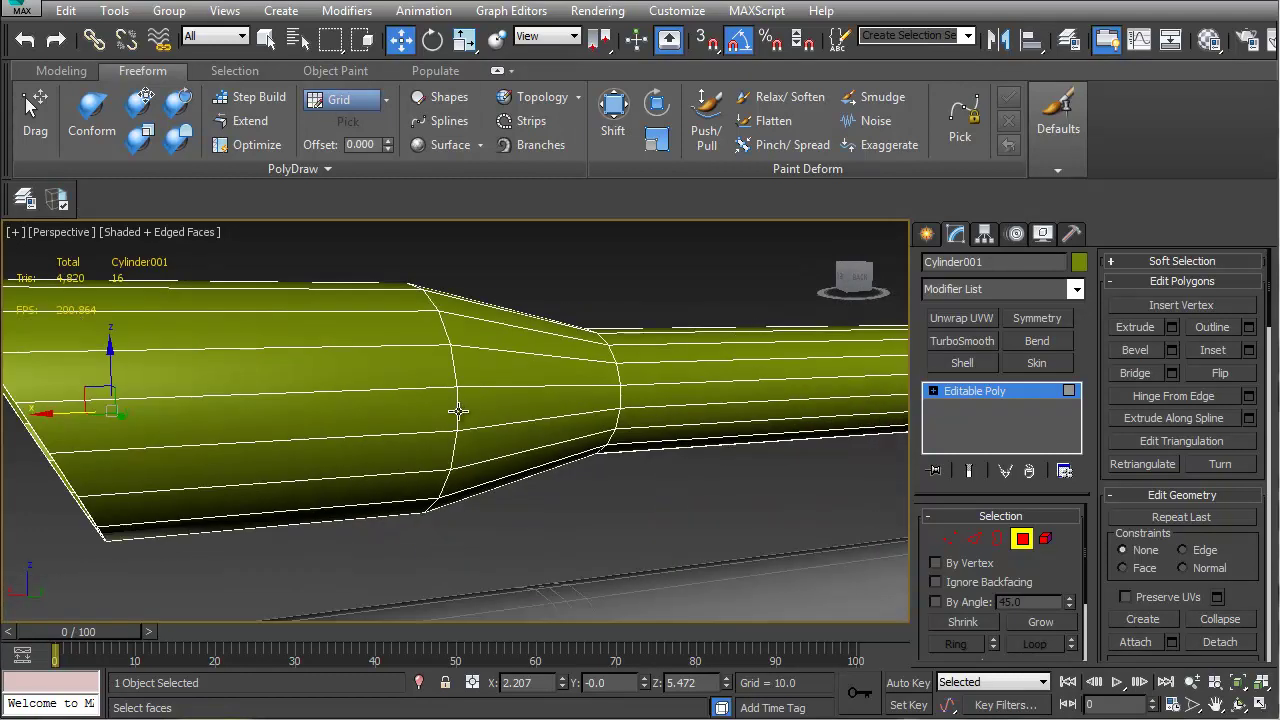
pyautogui.scroll(-4, 453, 415)
pyautogui.moveTo(615, 472); pyautogui.dragTo(410, 460, button='middle')
pyautogui.keyDown('alt'); pyautogui.moveTo(700, 474); pyautogui.dragTo(330, 448, button='middle'); pyautogui.keyUp('alt')
pyautogui.scroll(-3, 405, 455)
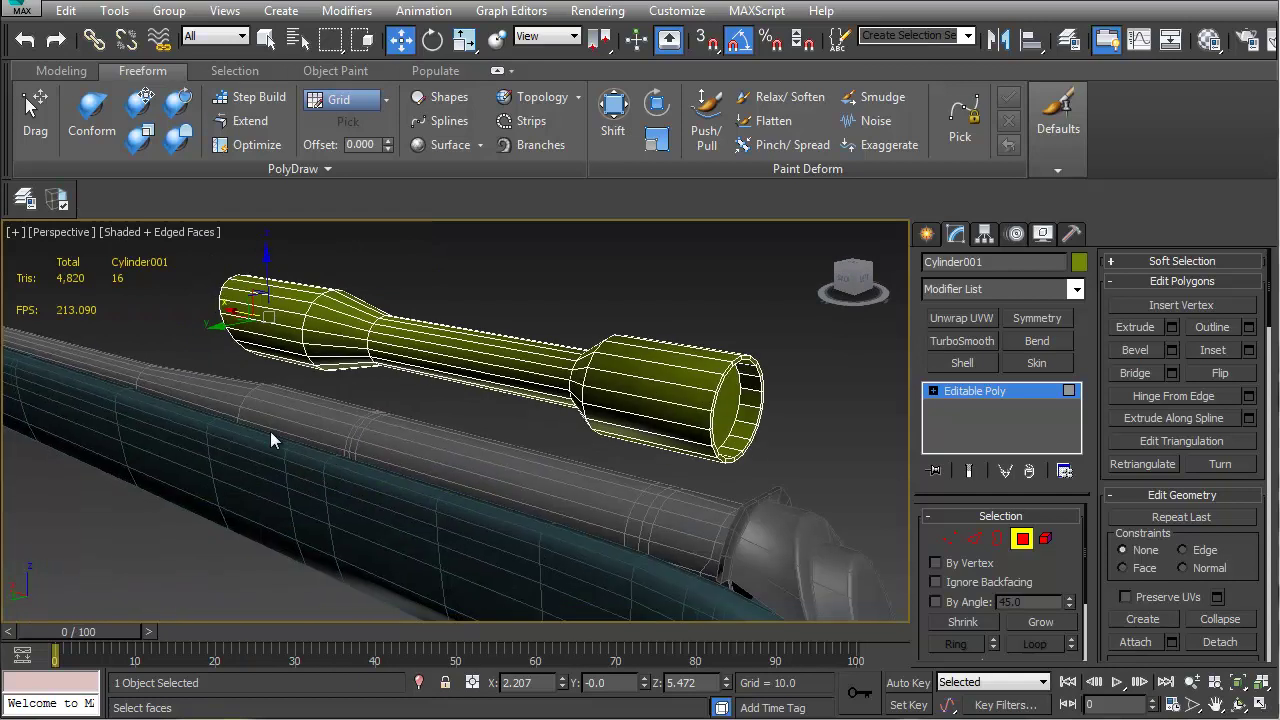
pyautogui.scroll(3, 414, 458)
pyautogui.keyDown('alt'); pyautogui.moveTo(414, 458); pyautogui.dragTo(404, 474, button='middle'); pyautogui.keyUp('alt')
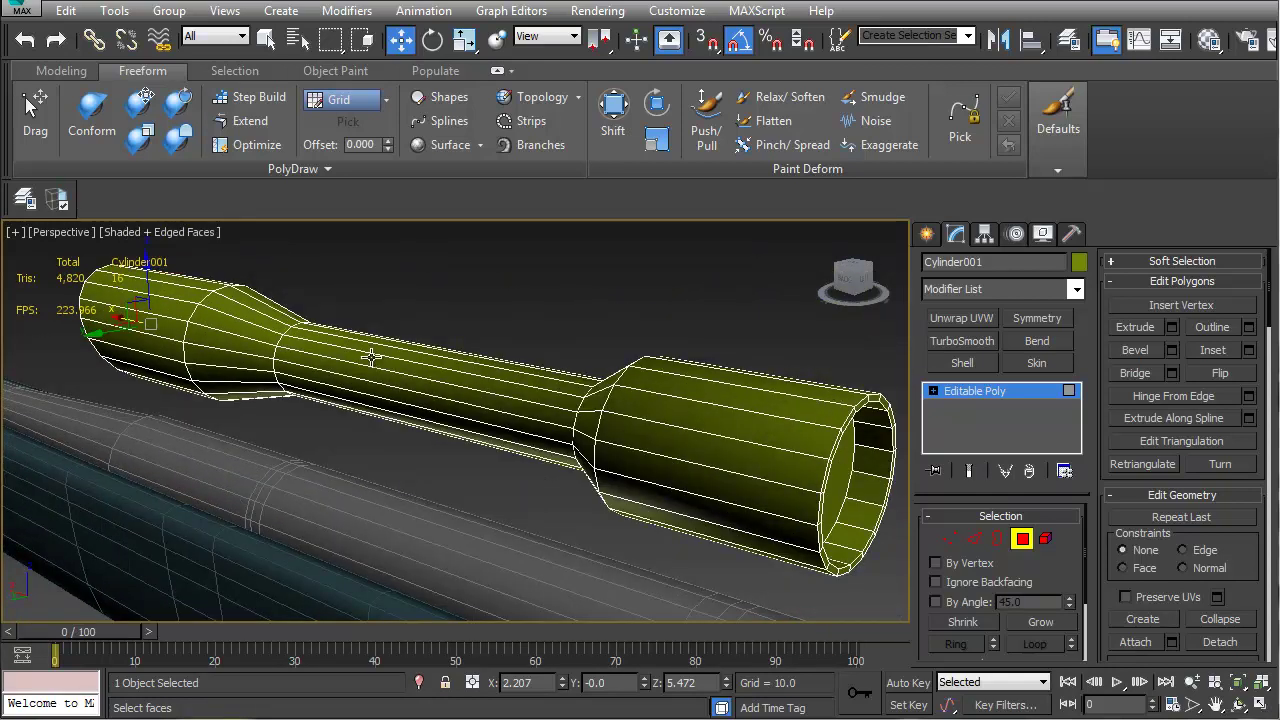
pyautogui.keyDown('alt'); pyautogui.moveTo(727, 425); pyautogui.dragTo(580, 431, button='middle'); pyautogui.keyUp('alt')
pyautogui.moveTo(285, 365); pyautogui.dragTo(531, 353, button='middle')
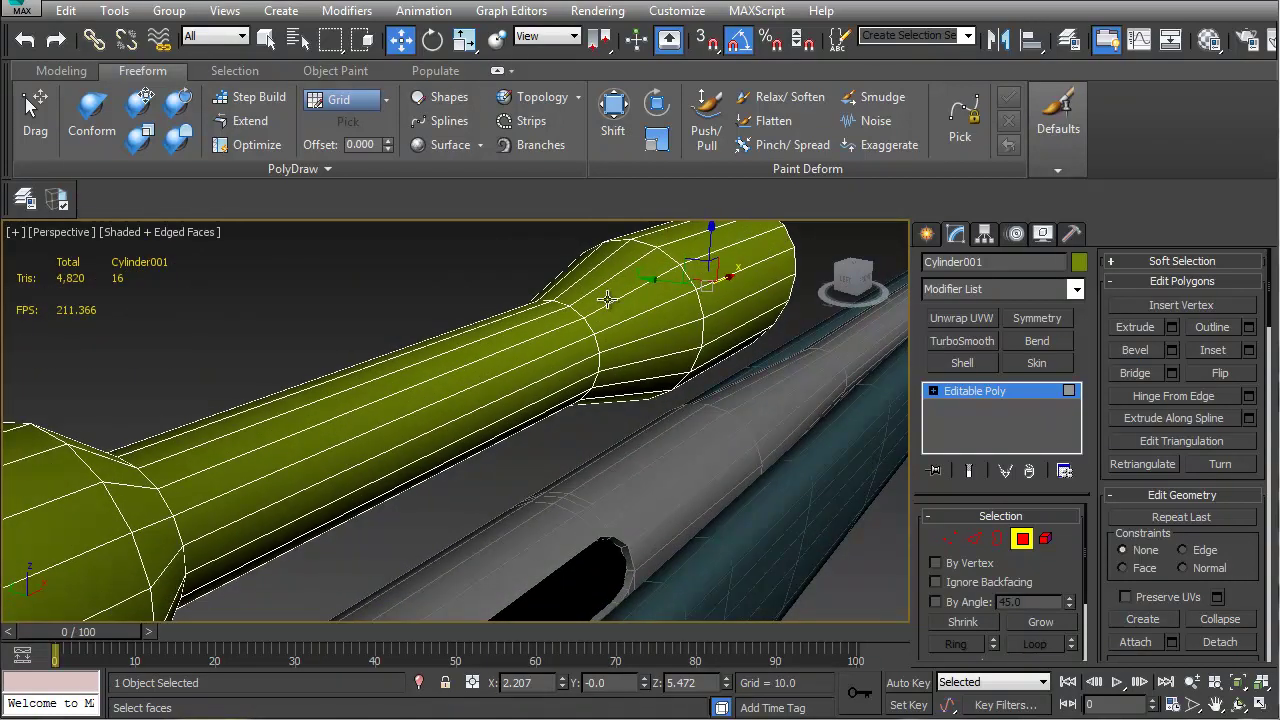
pyautogui.keyDown('alt'); pyautogui.moveTo(414, 388); pyautogui.dragTo(495, 365, button='middle'); pyautogui.keyUp('alt')
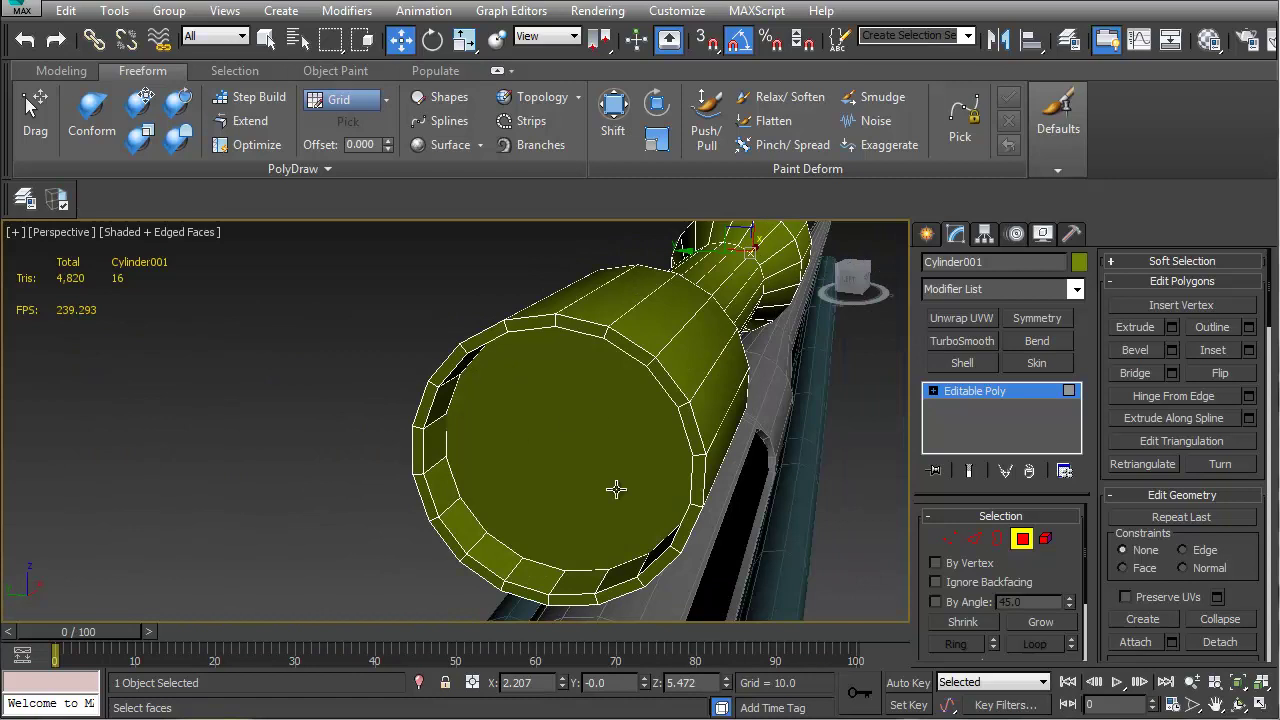
pyautogui.keyDown('alt'); pyautogui.moveTo(561, 427); pyautogui.dragTo(712, 261, button='middle'); pyautogui.keyUp('alt')
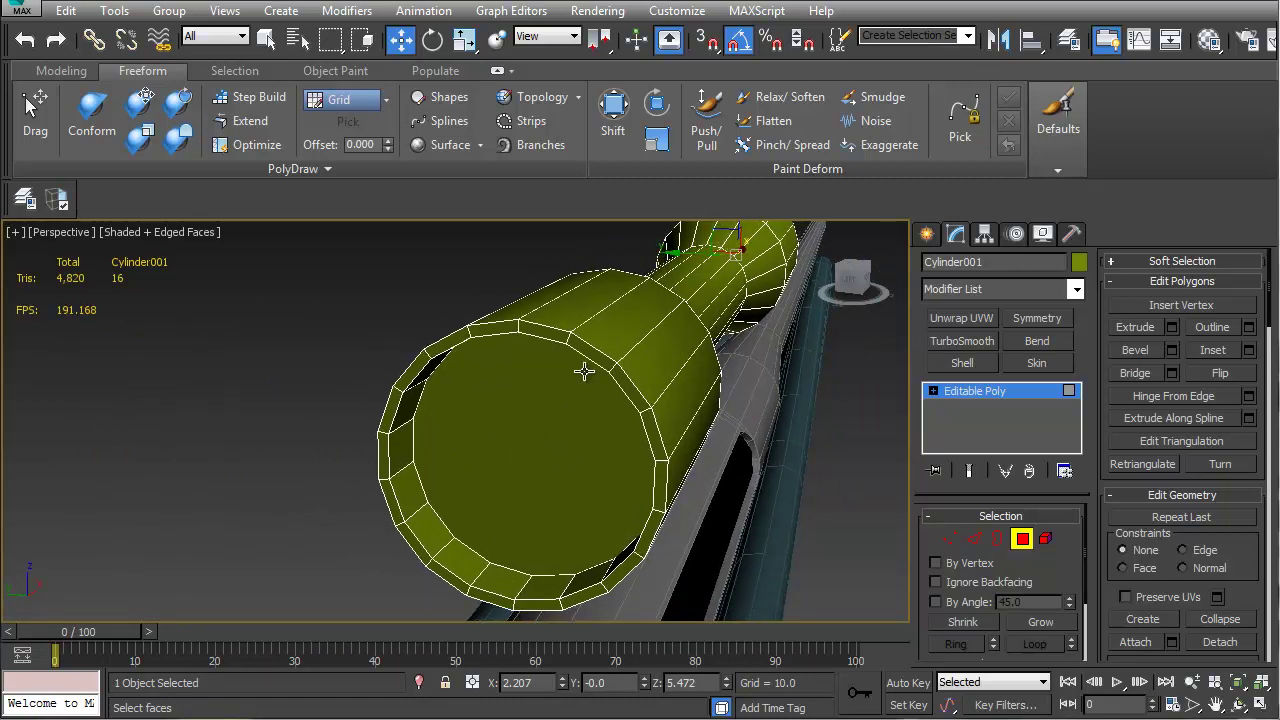
pyautogui.keyDown('alt'); pyautogui.moveTo(487, 428); pyautogui.dragTo(505, 386, button='middle'); pyautogui.keyUp('alt')
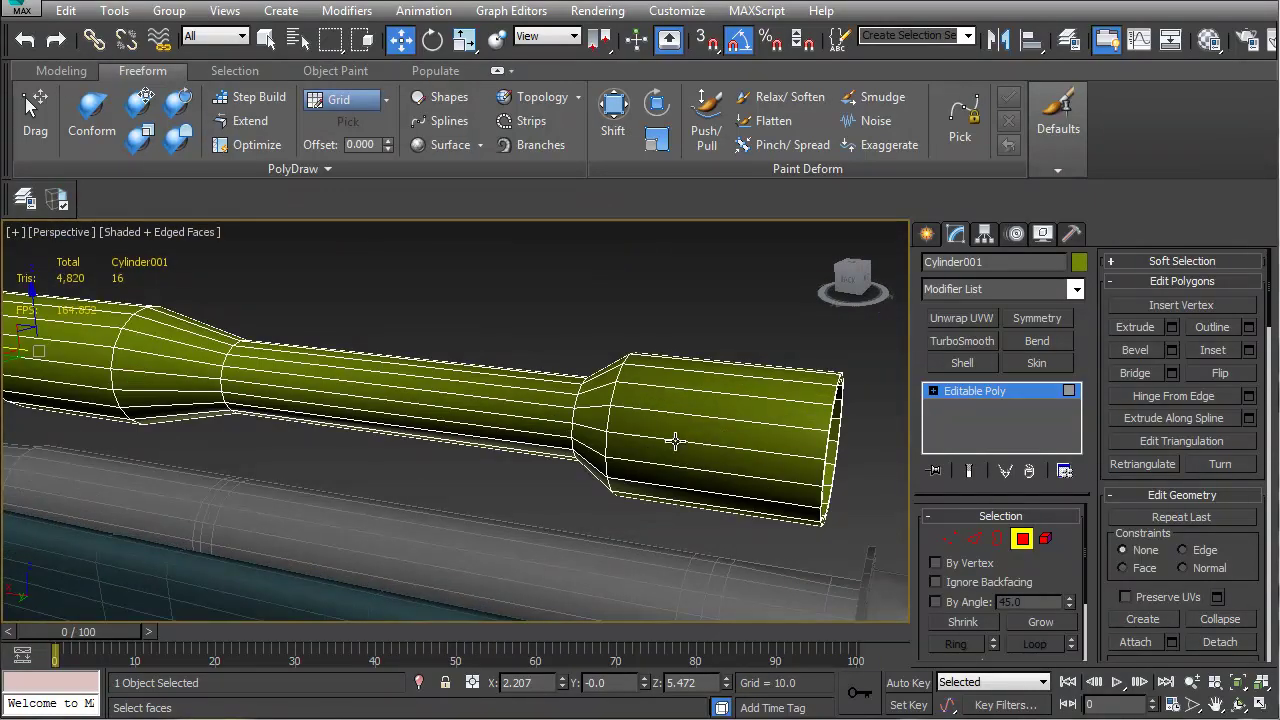
pyautogui.keyDown('alt'); pyautogui.moveTo(578, 425); pyautogui.dragTo(408, 439, button='middle'); pyautogui.keyUp('alt')
pyautogui.scroll(6, 408, 439)
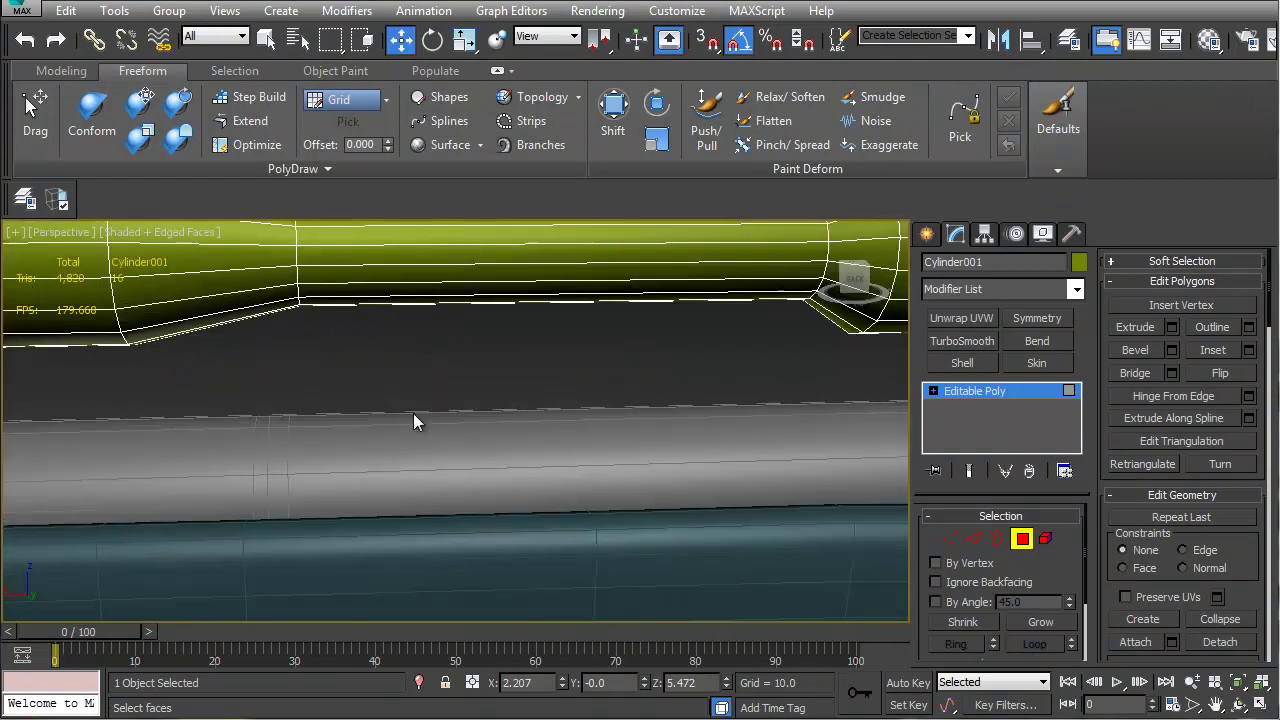
# Reselect the recessed front face, shift it slightly deeper into the tube along X, and leave polygon editing
pyautogui.click(1020, 540)
pyautogui.scroll(-6, 561, 469)
pyautogui.keyDown('alt'); pyautogui.moveTo(561, 469); pyautogui.dragTo(908, 555, button='middle'); pyautogui.keyUp('alt')
pyautogui.click(1024, 539)
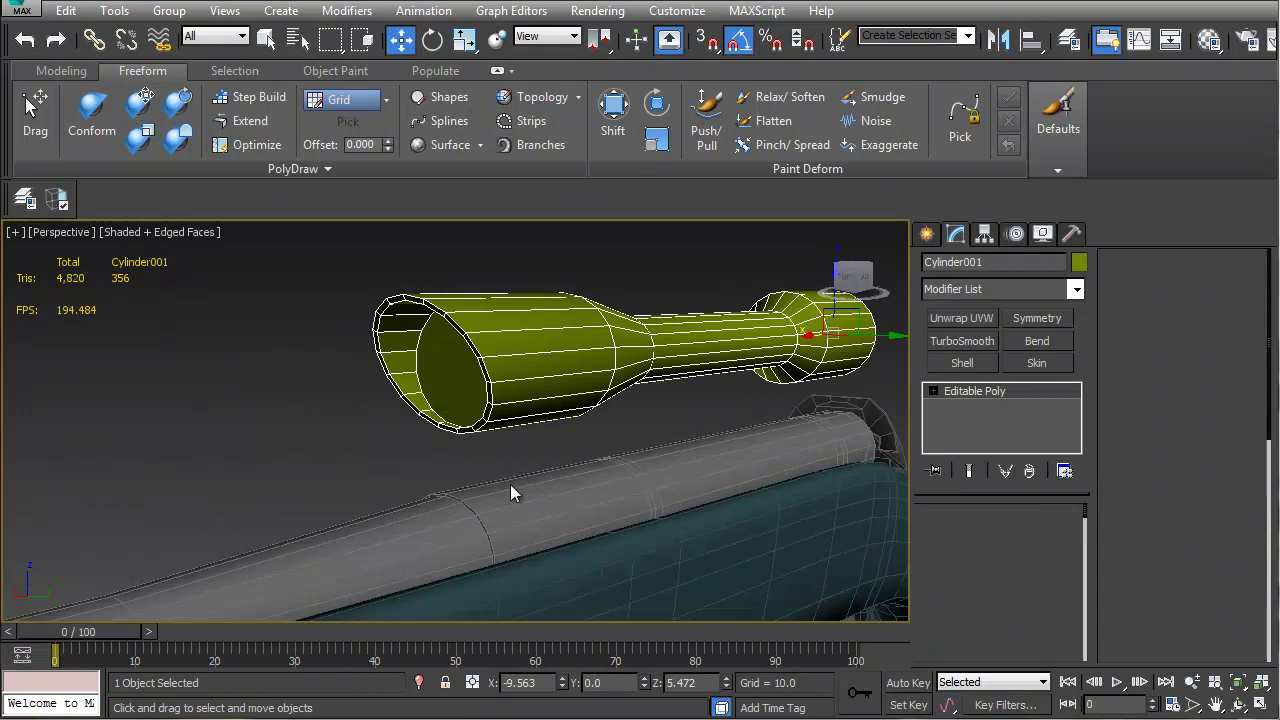
pyautogui.click(448, 372)
pyautogui.keyDown('alt'); pyautogui.moveTo(448, 372); pyautogui.dragTo(474, 378, button='middle'); pyautogui.keyUp('alt')
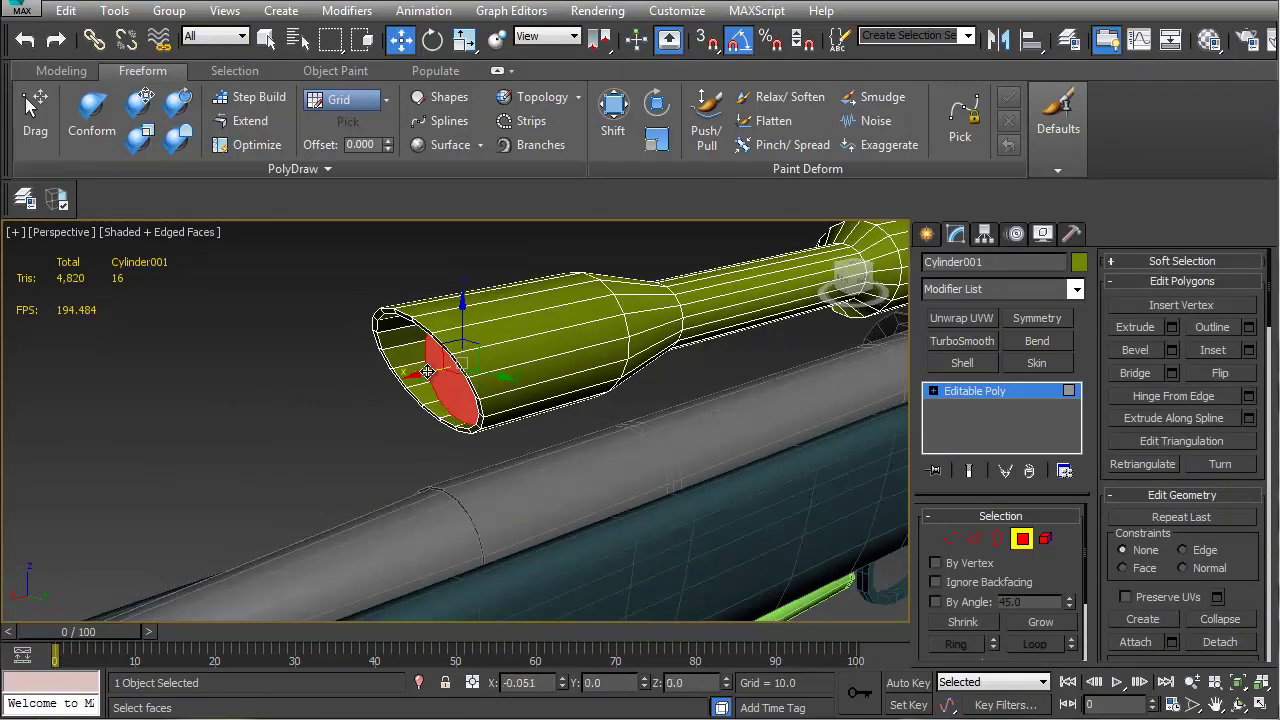
pyautogui.keyDown('alt'); pyautogui.moveTo(474, 378); pyautogui.dragTo(511, 434, button='middle'); pyautogui.keyUp('alt')
pyautogui.click(1019, 541)
# Create a small box primitive beneath the rifle as the starting shape for the scope mount
pyautogui.moveTo(768, 420); pyautogui.dragTo(652, 437, button='middle')
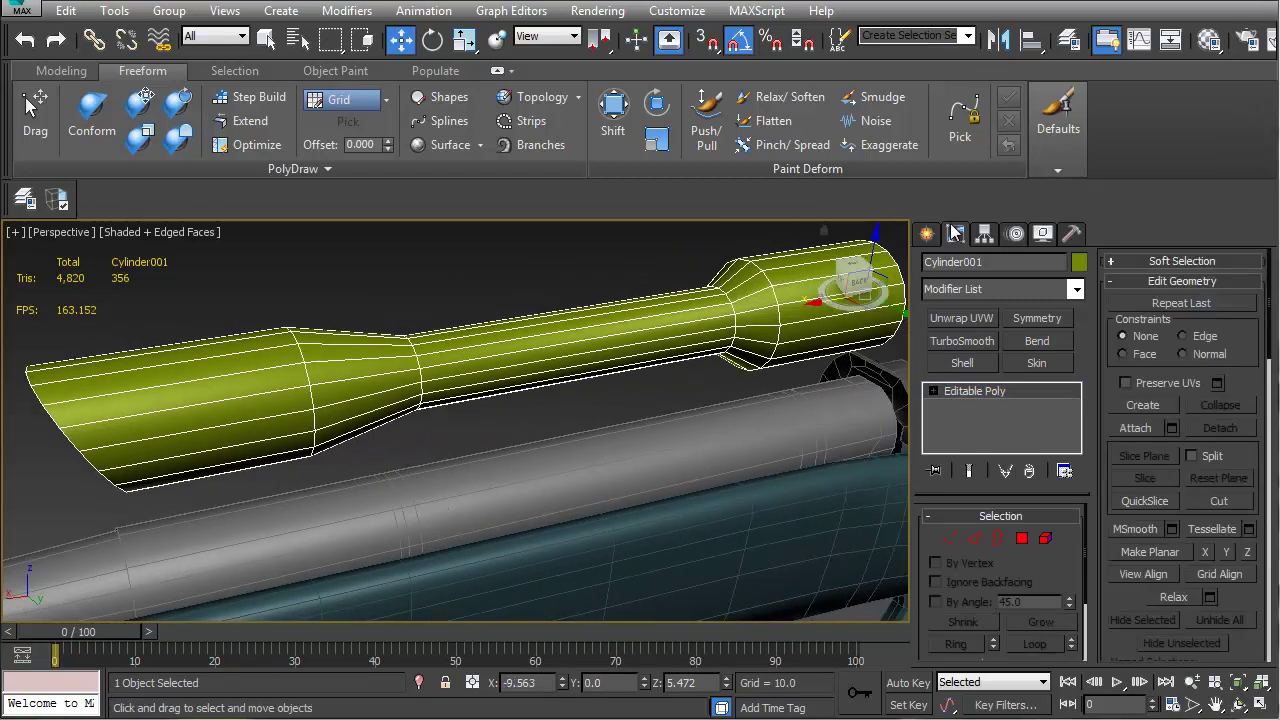
pyautogui.click(928, 237)
pyautogui.moveTo(588, 411); pyautogui.dragTo(458, 355, button='middle')
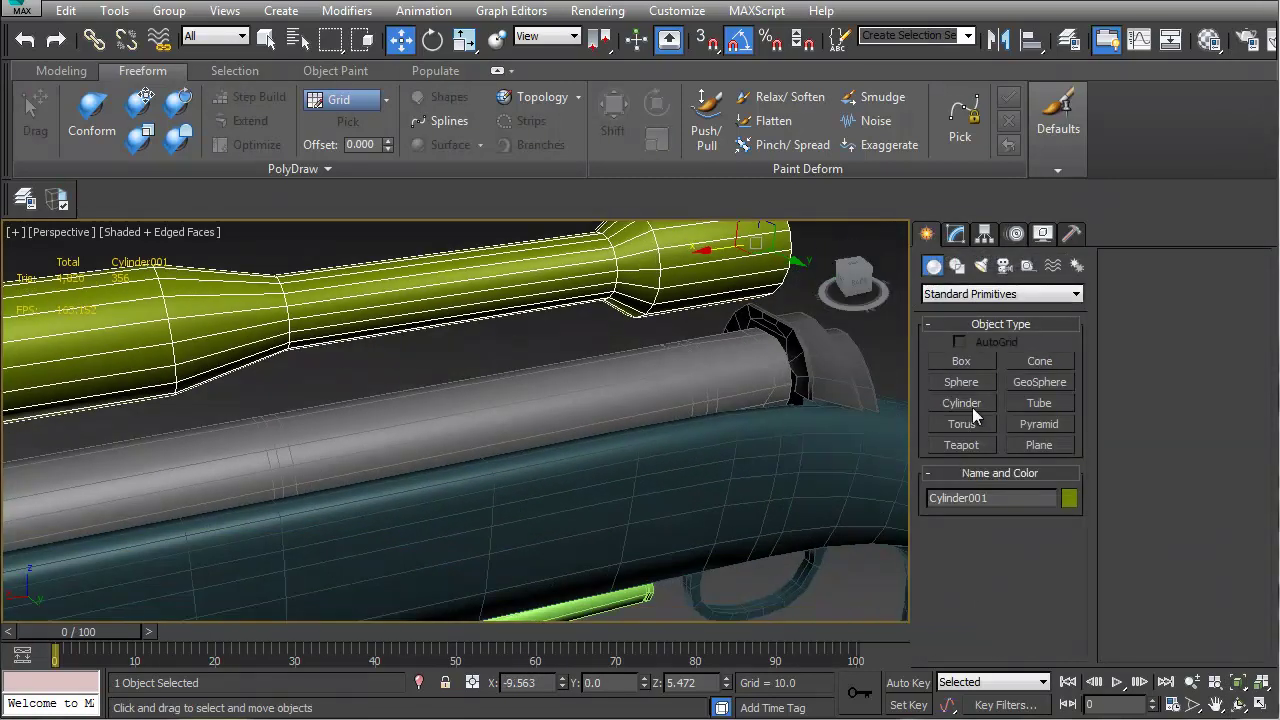
pyautogui.click(962, 362)
pyautogui.scroll(-6, 720, 529)
pyautogui.moveTo(597, 526); pyautogui.dragTo(592, 500)
pyautogui.click(598, 465)
pyautogui.press('w')
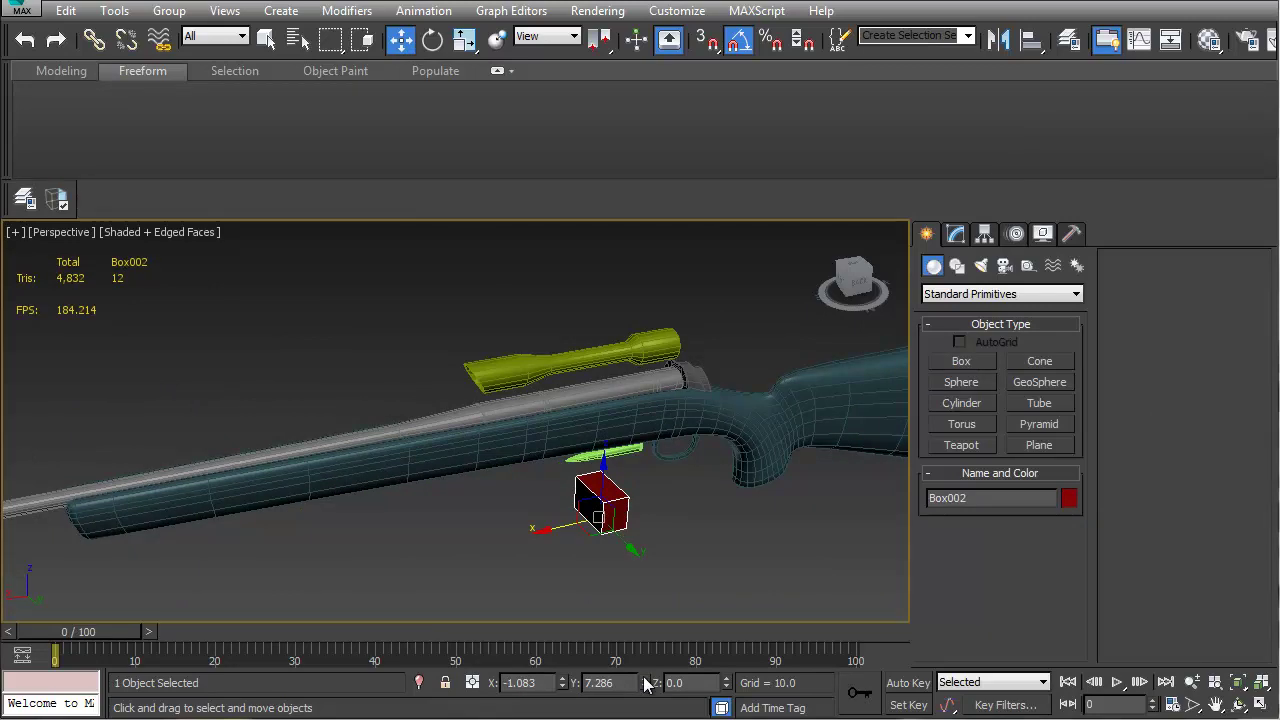
# Zero the box's X and Y positions and align it to the scope's pivot point
pyautogui.rightClick(644, 683)
pyautogui.rightClick(563, 683)
pyautogui.hotkey('alt', 'a')
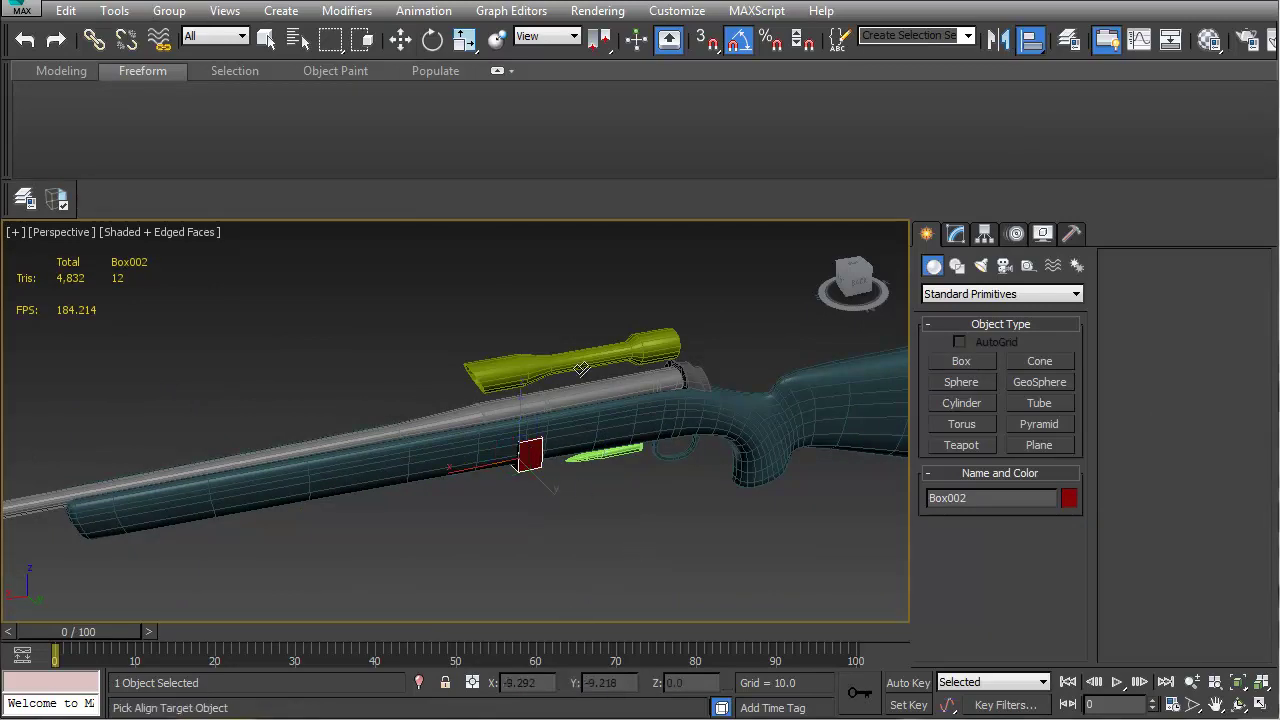
pyautogui.click(584, 364)
pyautogui.click(646, 521)
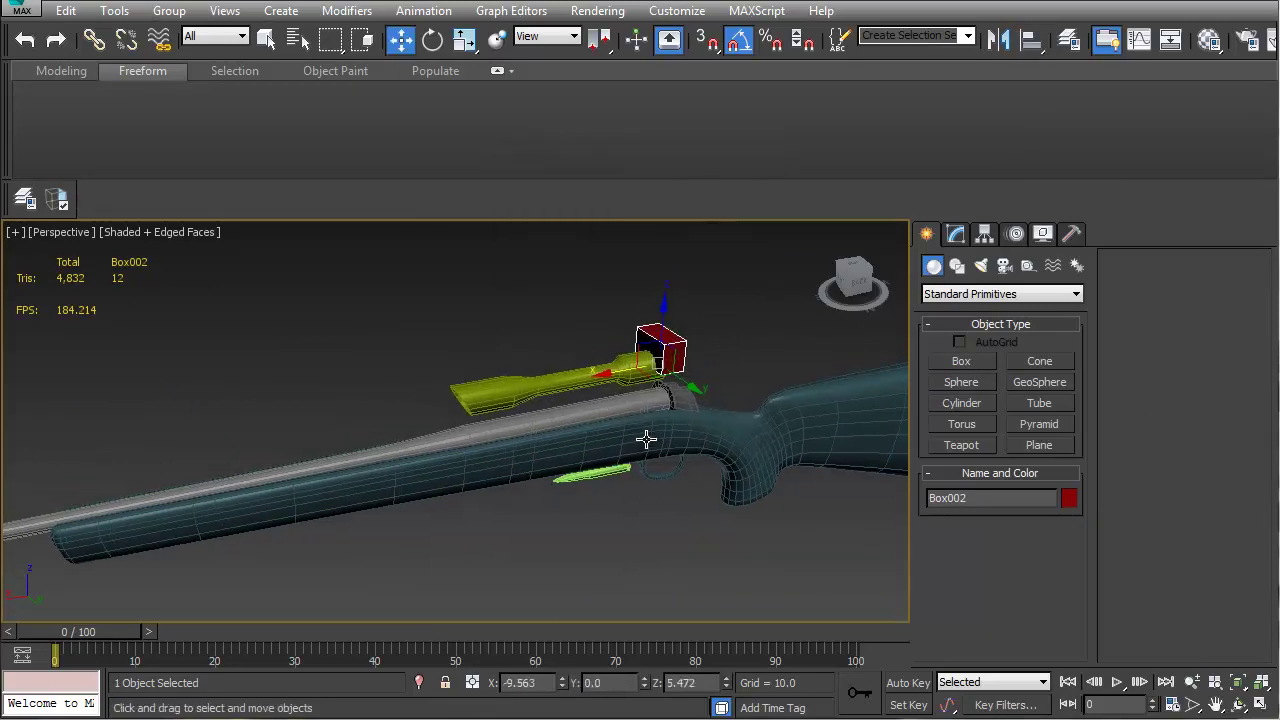
# Move the box forward along X onto the scope's narrow middle tube, to about -4.288
pyautogui.scroll(3, 646, 443)
pyautogui.moveTo(643, 317); pyautogui.dragTo(514, 371)
pyautogui.keyDown('alt'); pyautogui.moveTo(515, 369); pyautogui.dragTo(600, 338, button='middle'); pyautogui.keyUp('alt')
pyautogui.scroll(5, 203, 409)
pyautogui.scroll(-5, 448, 422)
# Align the box to the scope center to center on the Z position only
pyautogui.hotkey('alt', 'a')
pyautogui.click(473, 376)
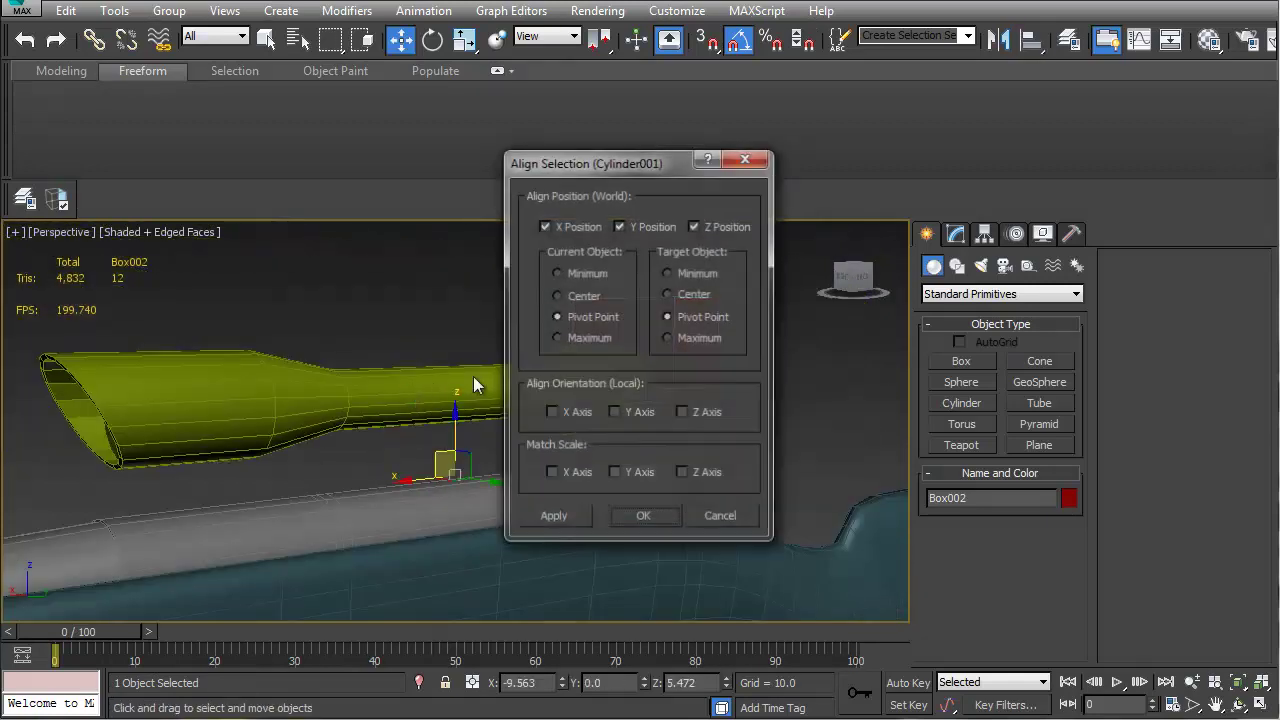
pyautogui.click(584, 295)
pyautogui.click(694, 294)
pyautogui.click(632, 226)
pyautogui.click(581, 226)
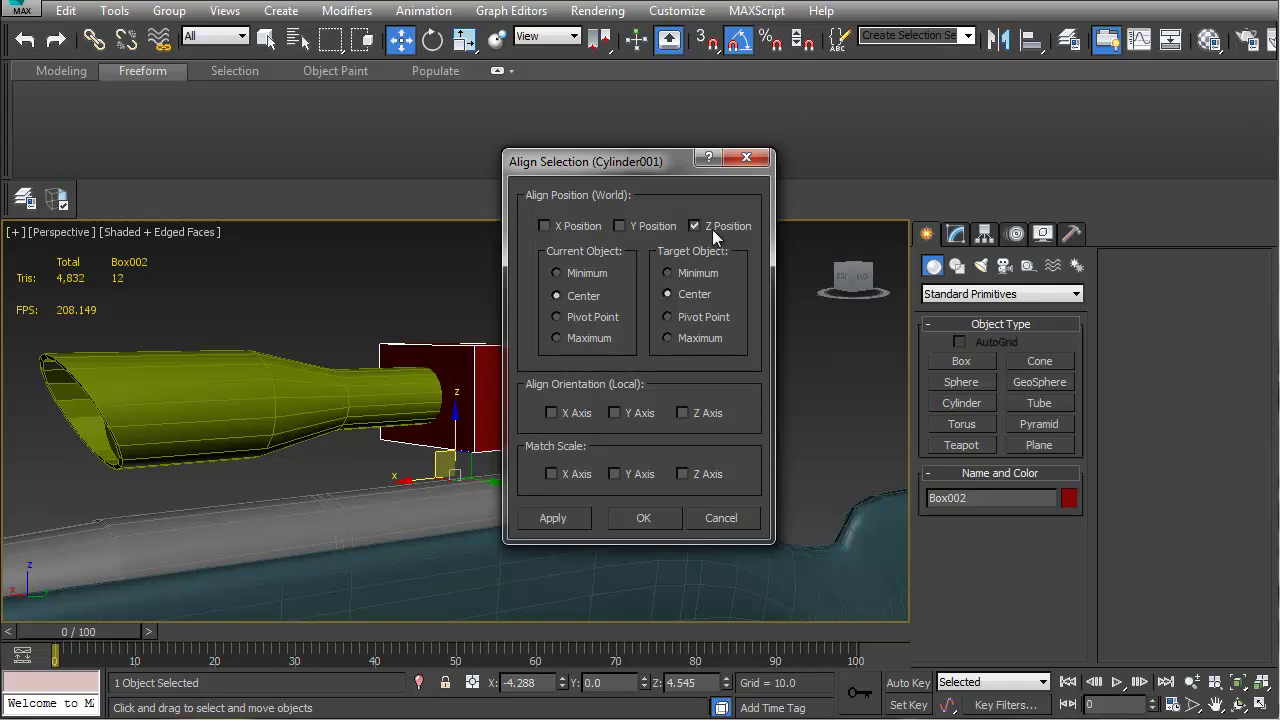
pyautogui.click(640, 516)
# Convert the box to an editable poly and scale all its polygons down along Z and Y around the scope tube
pyautogui.keyDown('alt'); pyautogui.moveTo(556, 461); pyautogui.dragTo(419, 383, button='middle'); pyautogui.keyUp('alt')
pyautogui.press('4')
pyautogui.scroll(3, 584, 479)
pyautogui.press('4')
pyautogui.press('r')
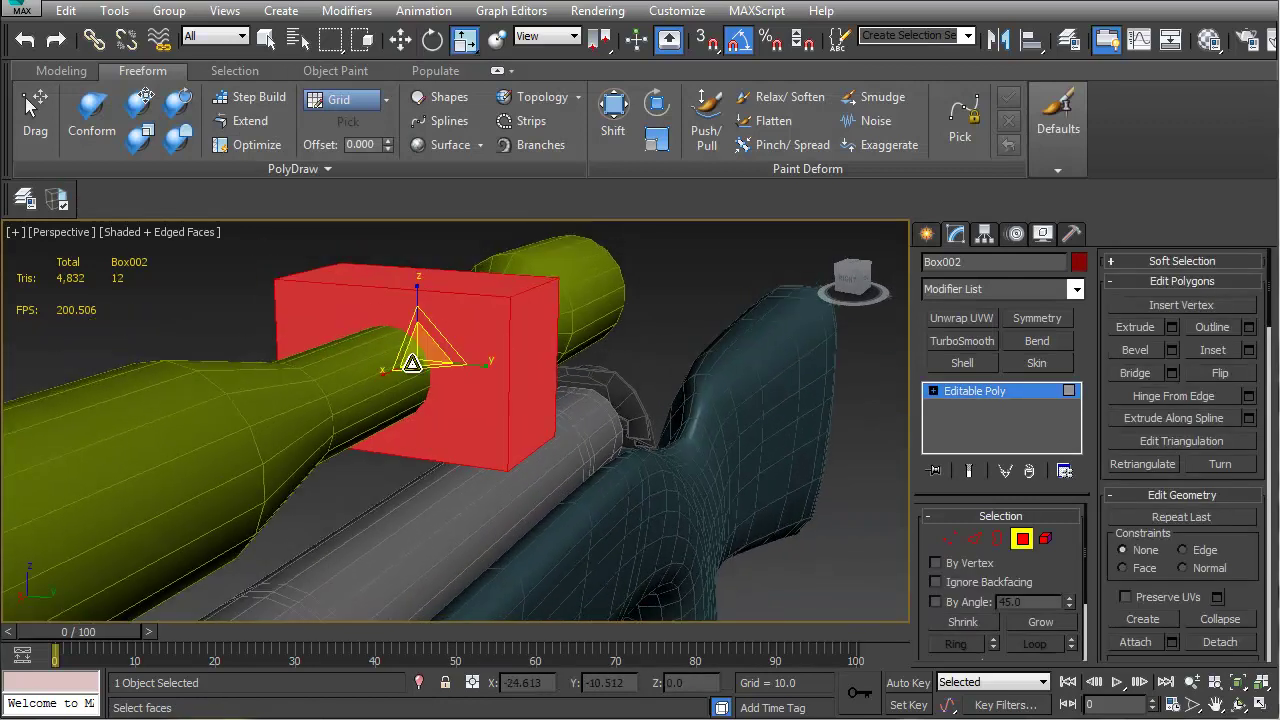
pyautogui.moveTo(414, 296); pyautogui.dragTo(417, 308)
pyautogui.moveTo(477, 367)
pyautogui.mouseDown()
pyautogui.moveTo(434, 360)
pyautogui.moveTo(452, 363)
pyautogui.mouseUp()
# Connect the box's edges across its width with two segments, adding two loops around it along the scope direction
pyautogui.moveTo(452, 363)
pyautogui.keyDown('alt'); pyautogui.mouseDown(button='middle')
pyautogui.moveTo(443, 357)
pyautogui.moveTo(474, 360)
pyautogui.mouseUp(button='middle'); pyautogui.keyUp('alt')
pyautogui.press('2')
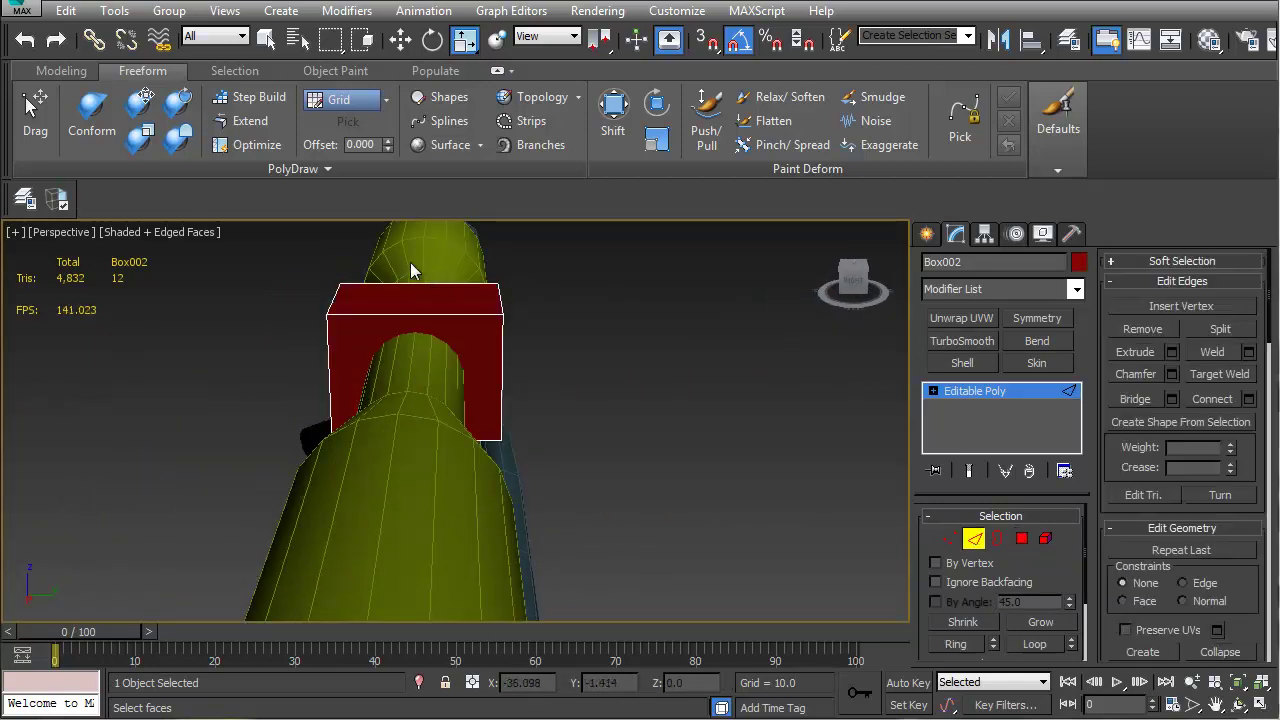
pyautogui.keyDown('alt'); pyautogui.moveTo(438, 521); pyautogui.dragTo(480, 512, button='middle'); pyautogui.keyUp('alt')
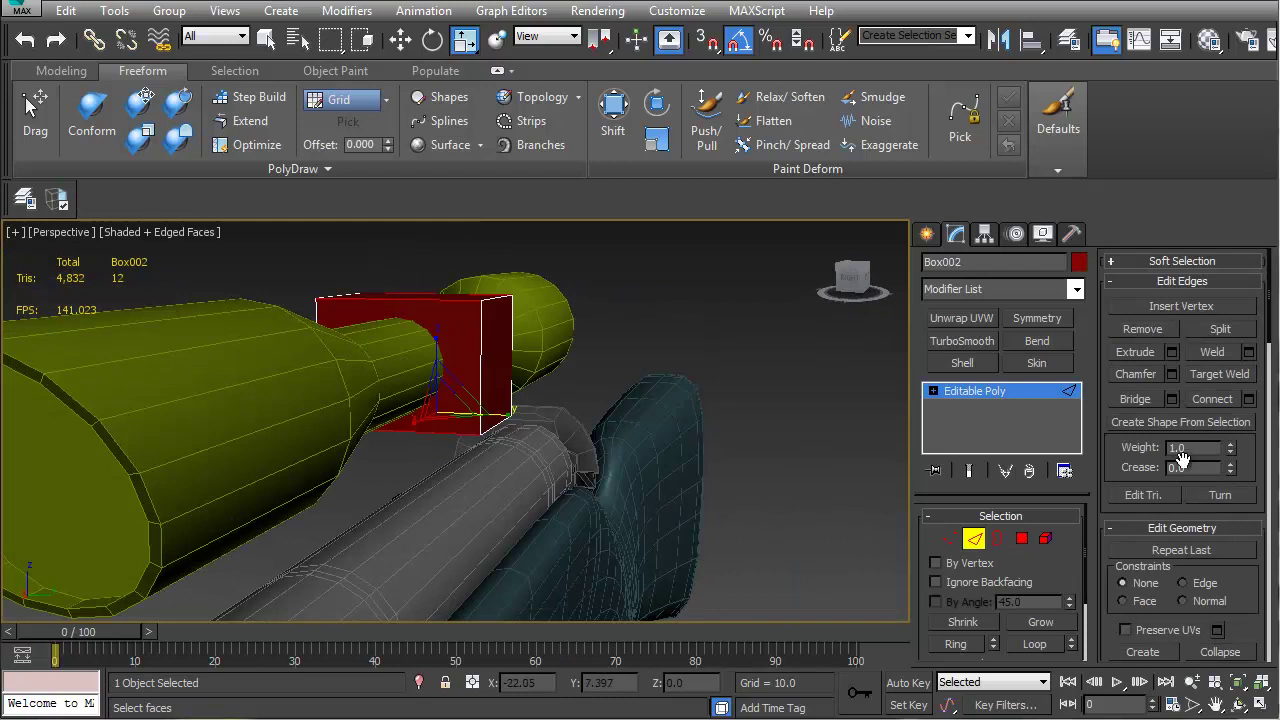
pyautogui.click(1247, 399)
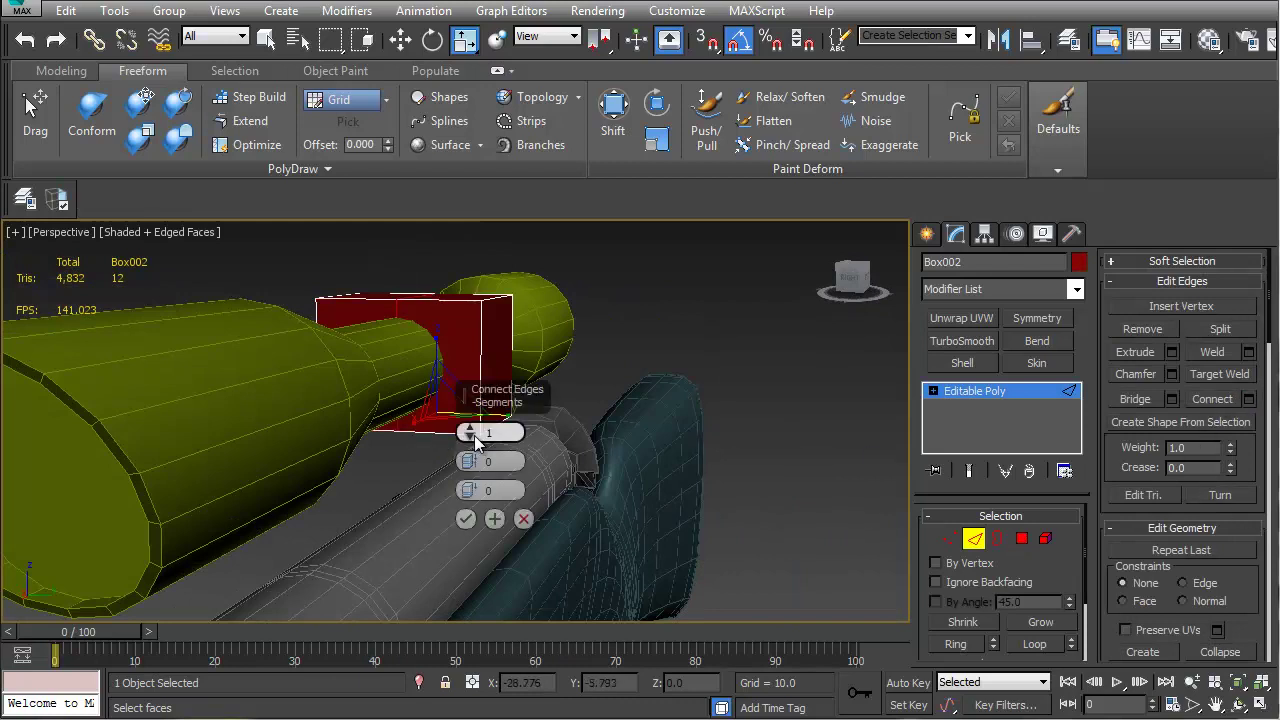
pyautogui.click(465, 518)
# Scale the vertices of the two new loops apart along Y to 167 percent
pyautogui.keyDown('alt'); pyautogui.moveTo(471, 363); pyautogui.dragTo(483, 385, button='middle'); pyautogui.keyUp('alt')
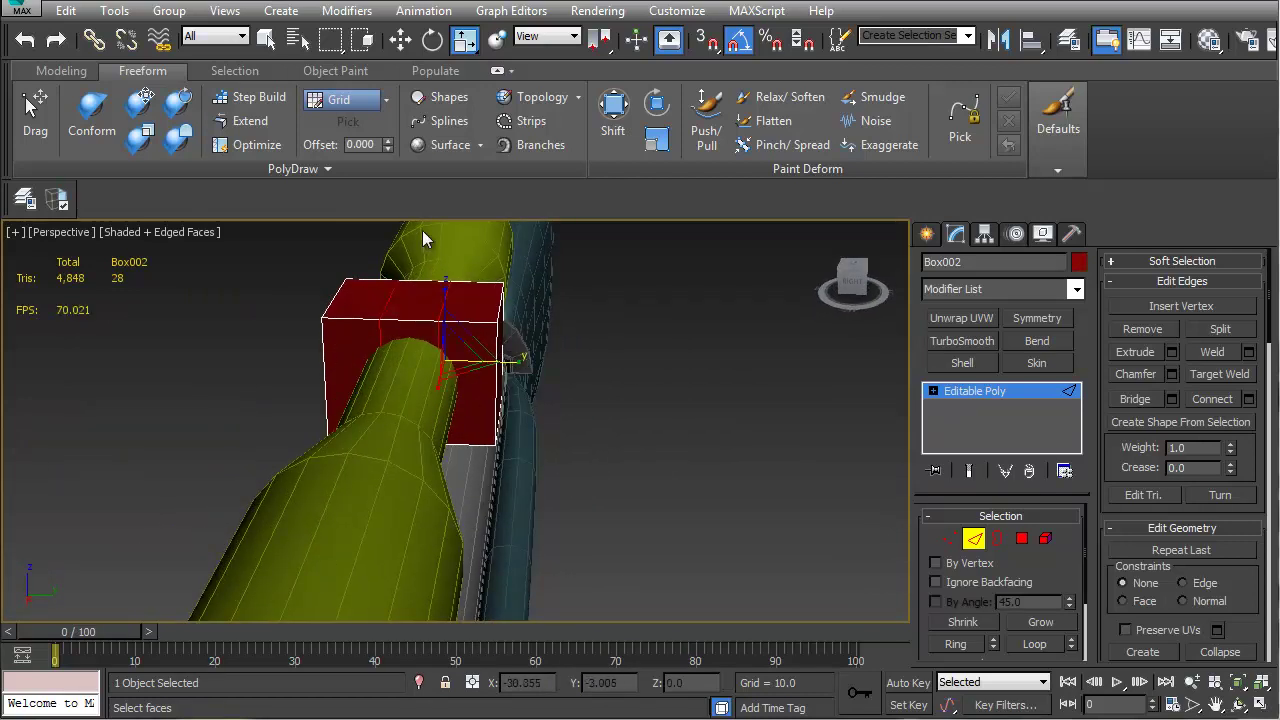
pyautogui.click(953, 539)
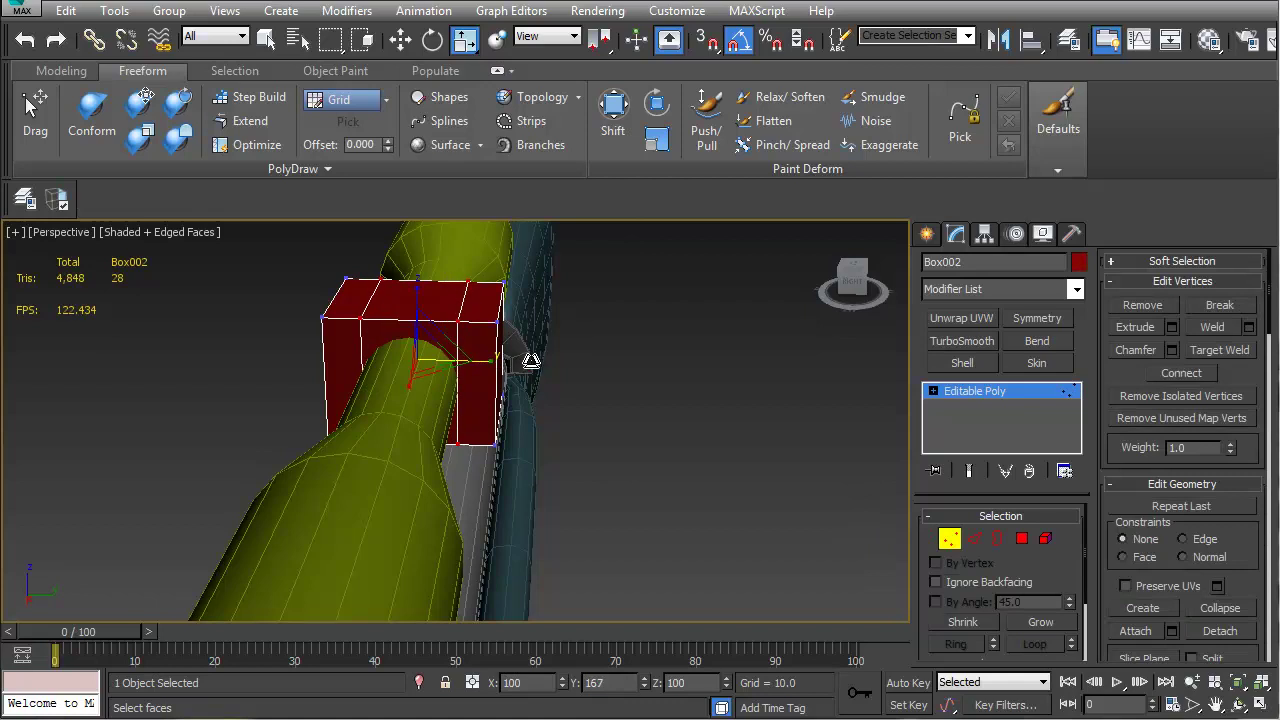
pyautogui.keyDown('alt'); pyautogui.moveTo(511, 362); pyautogui.dragTo(430, 356, button='middle'); pyautogui.keyUp('alt')
# Invert the vertex selection and scale the outer side vertices together along Z to about 38 percent for an octagonal profile
pyautogui.hotkey('ctrl', 'i')
pyautogui.keyDown('alt'); pyautogui.moveTo(508, 367); pyautogui.dragTo(516, 420, button='middle'); pyautogui.keyUp('alt')
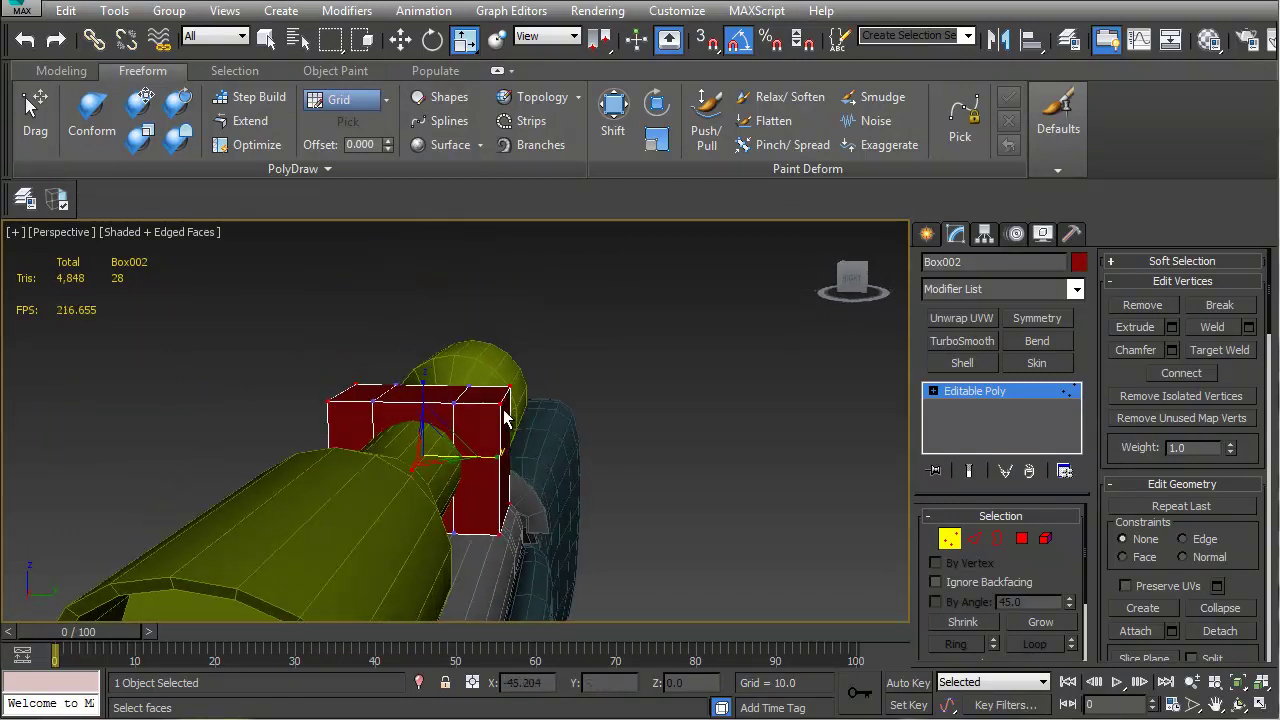
pyautogui.moveTo(425, 376); pyautogui.dragTo(428, 488)
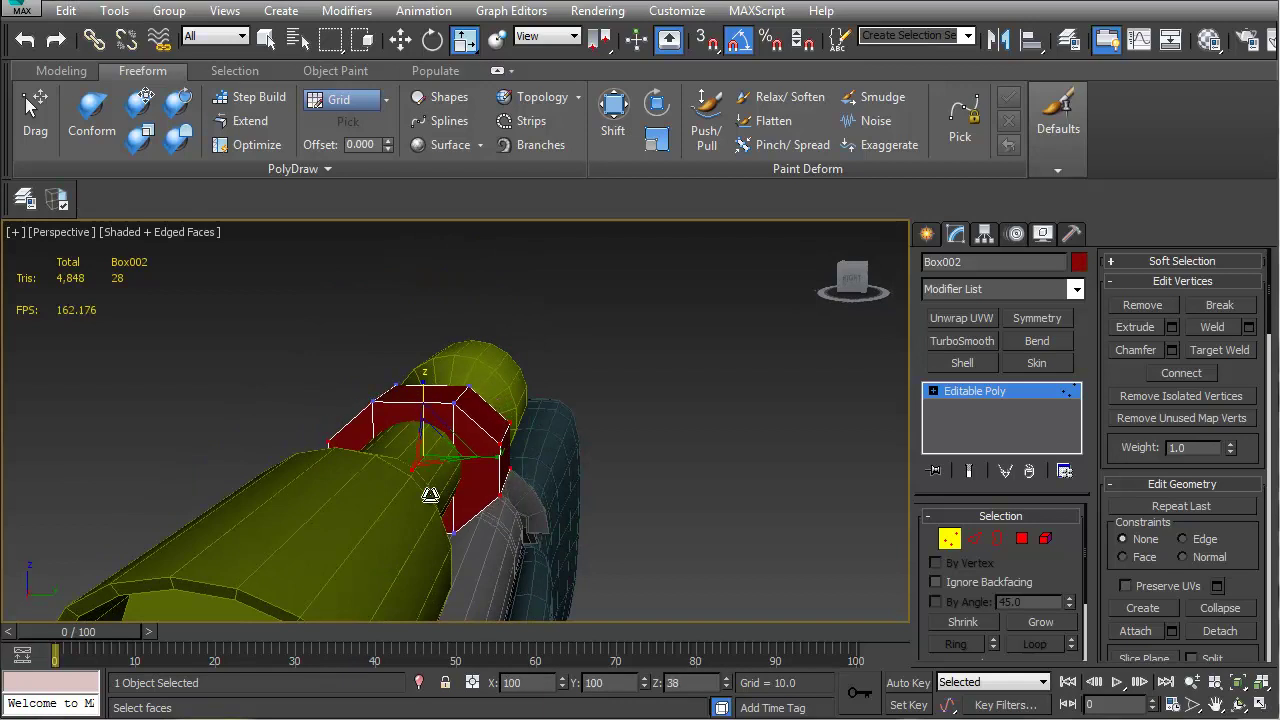
pyautogui.keyDown('alt'); pyautogui.moveTo(432, 488); pyautogui.dragTo(374, 488, button='middle'); pyautogui.keyUp('alt')
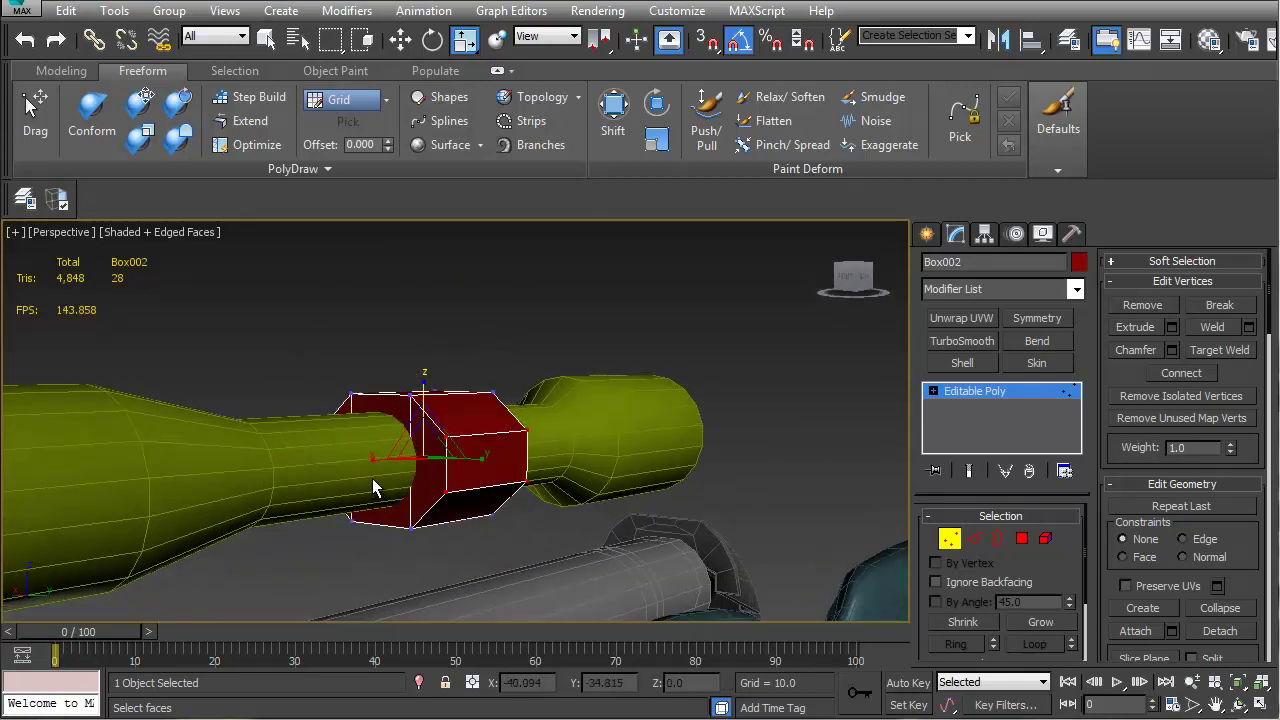
pyautogui.moveTo(421, 380); pyautogui.dragTo(423, 403)
# Narrow the octagonal ring by moving the vertices at its positive X end about -0.974 along X
pyautogui.keyDown('alt'); pyautogui.moveTo(423, 403); pyautogui.dragTo(303, 441, button='middle'); pyautogui.keyUp('alt')
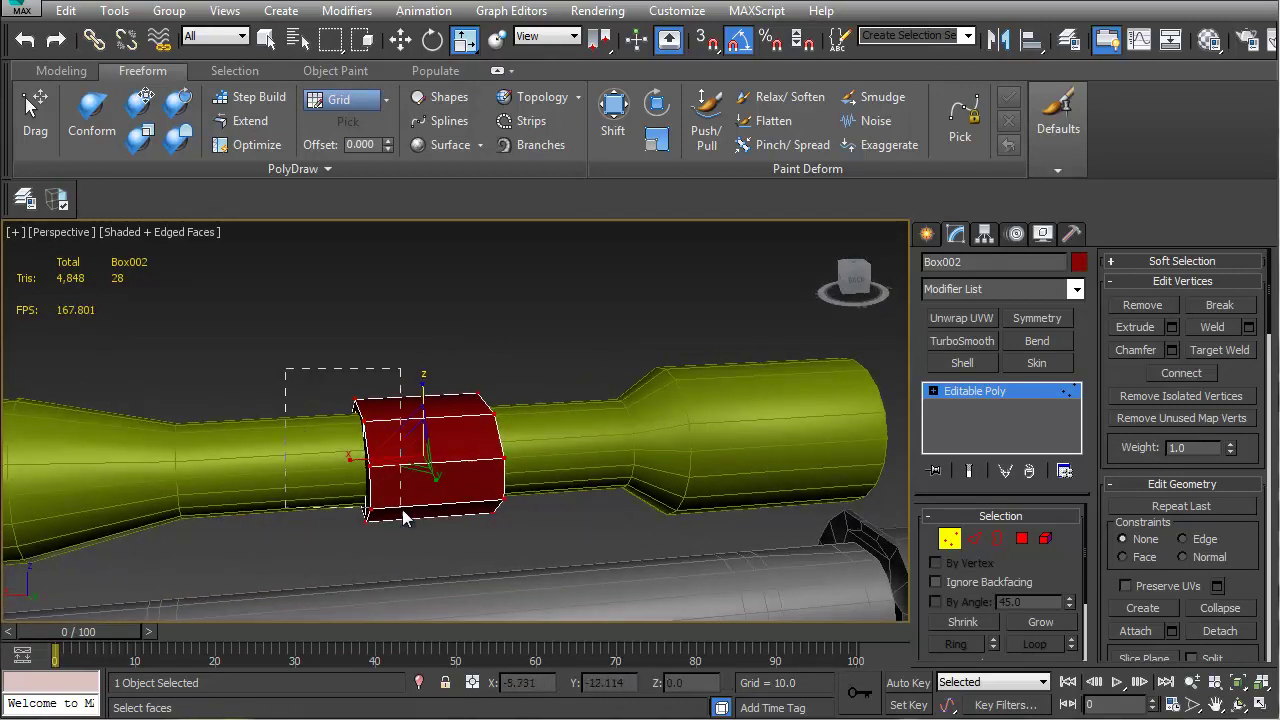
pyautogui.keyDown('alt'); pyautogui.moveTo(388, 543); pyautogui.dragTo(353, 496, button='middle'); pyautogui.keyUp('alt')
pyautogui.press('w')
pyautogui.moveTo(307, 457); pyautogui.dragTo(397, 491)
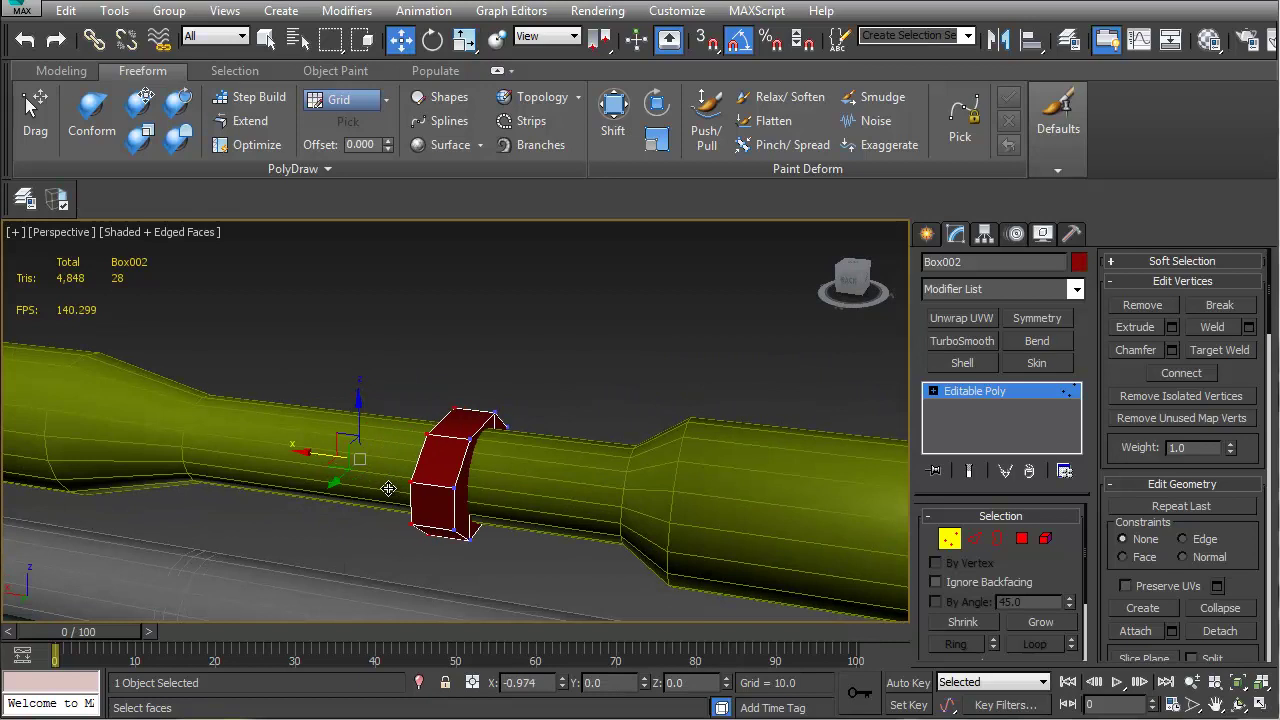
pyautogui.keyDown('alt'); pyautogui.moveTo(384, 486); pyautogui.dragTo(362, 447, button='middle'); pyautogui.keyUp('alt')
# Connect the ring's vertical side edges with one segment to add a horizontal edge loop around its middle
pyautogui.press('2')
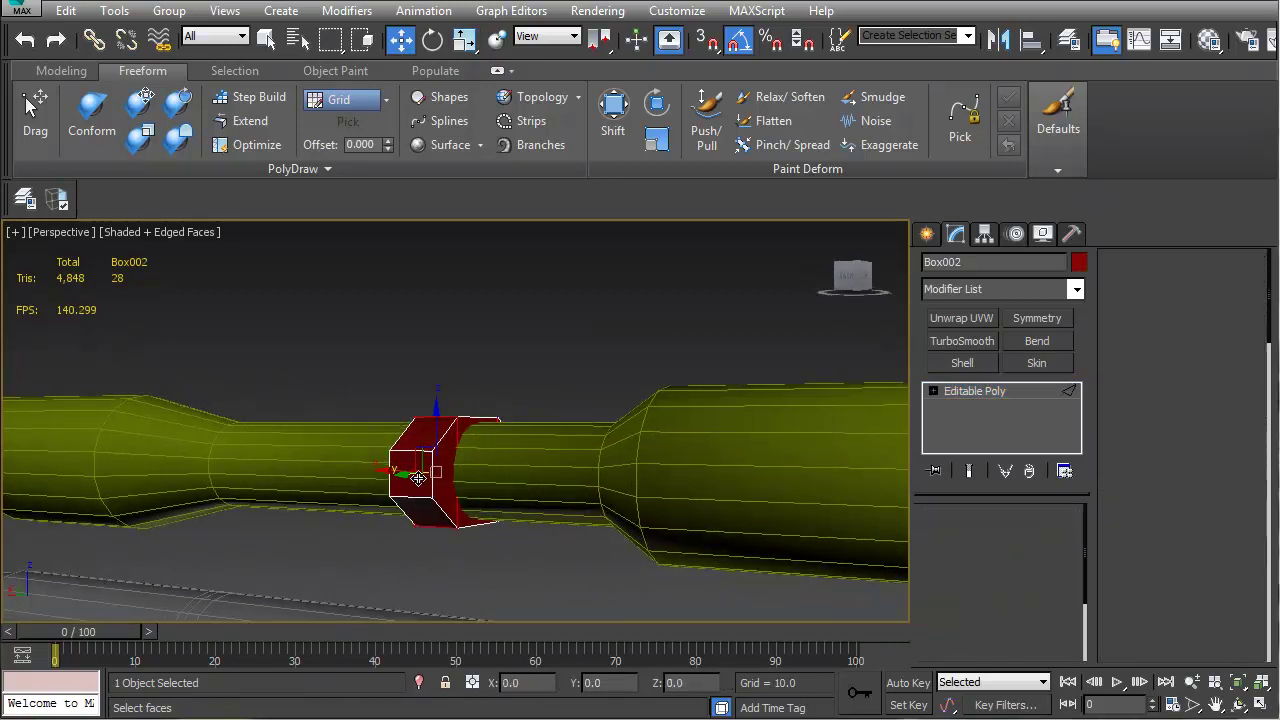
pyautogui.click(432, 479)
pyautogui.click(391, 476)
pyautogui.keyDown('alt'); pyautogui.moveTo(376, 478); pyautogui.dragTo(471, 492, button='middle'); pyautogui.keyUp('alt')
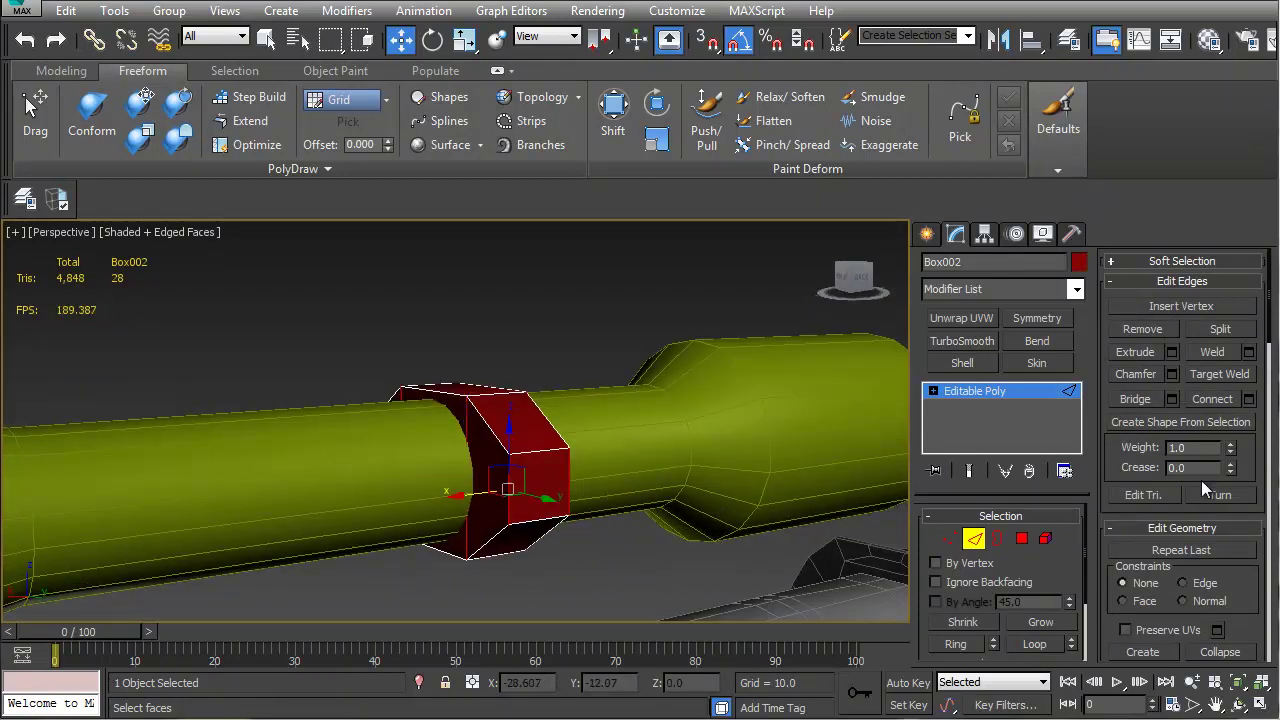
pyautogui.click(1248, 399)
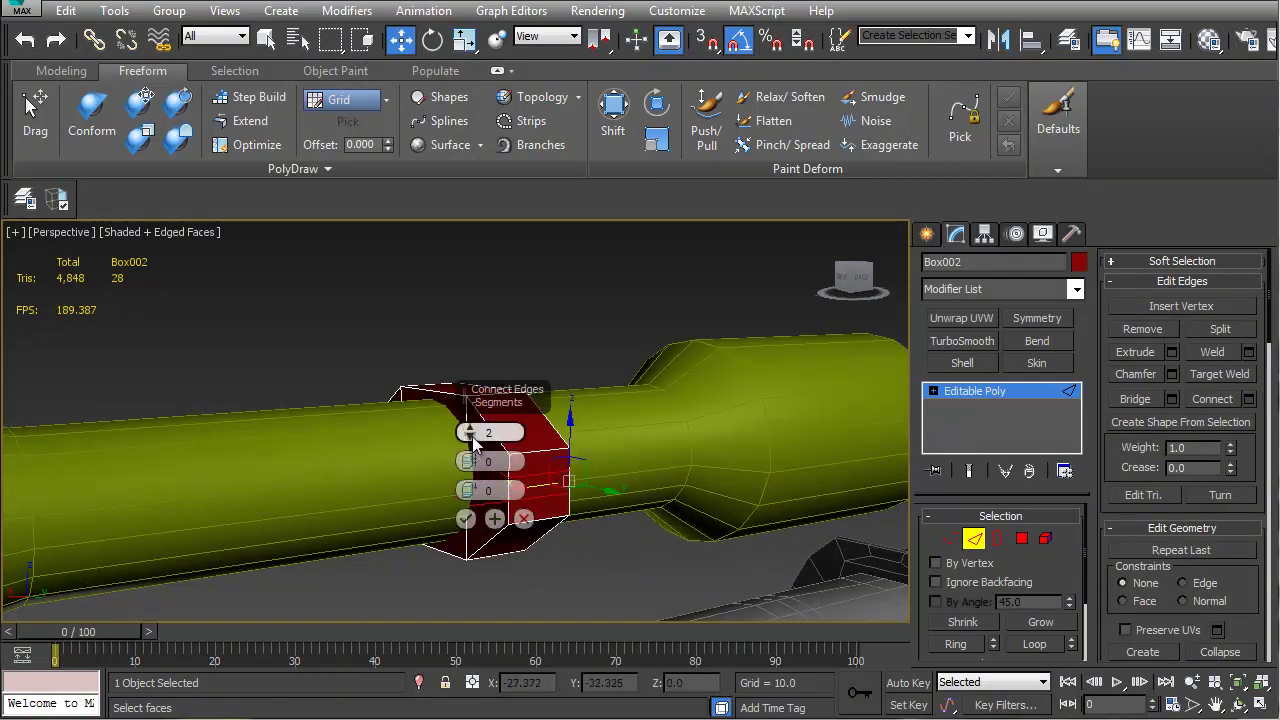
pyautogui.click(466, 518)
pyautogui.keyDown('alt'); pyautogui.moveTo(466, 517); pyautogui.dragTo(481, 492, button='middle'); pyautogui.keyUp('alt')
pyautogui.scroll(5, 481, 492)
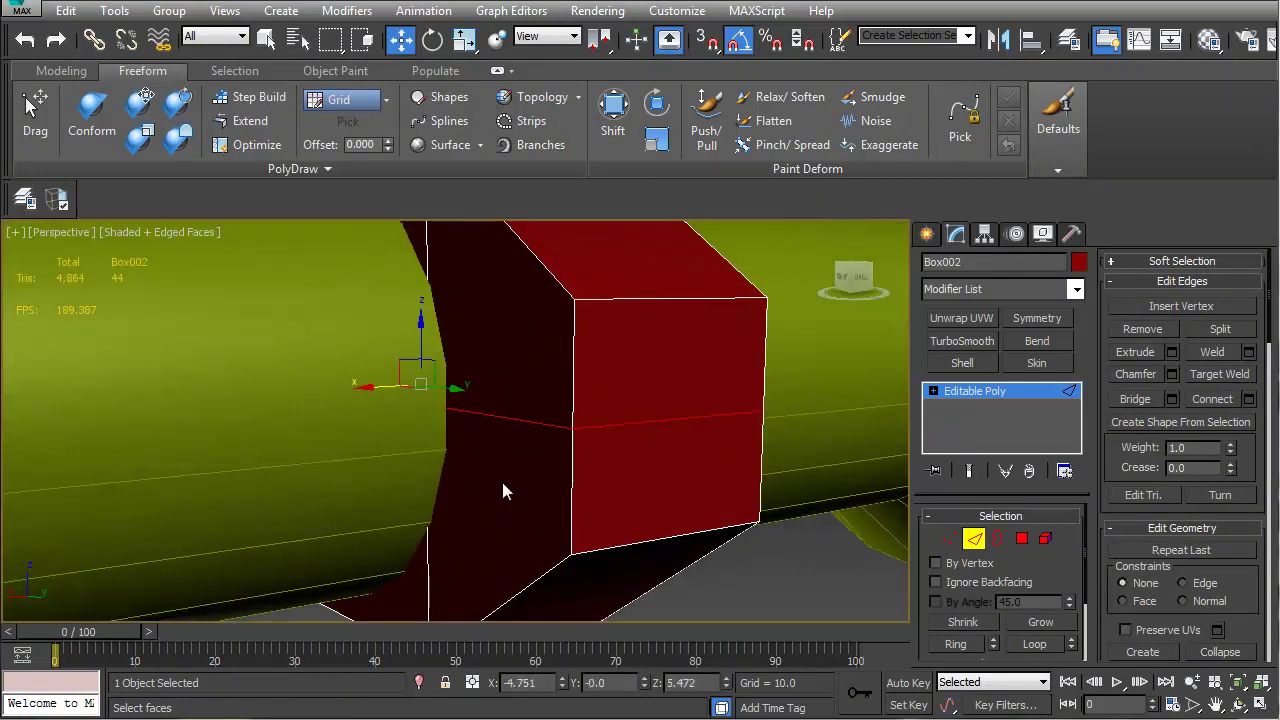
# Extrude the horizontal edge loop inward with height -0.02 and width 0.01 to cut a thin groove
pyautogui.click(1172, 352)
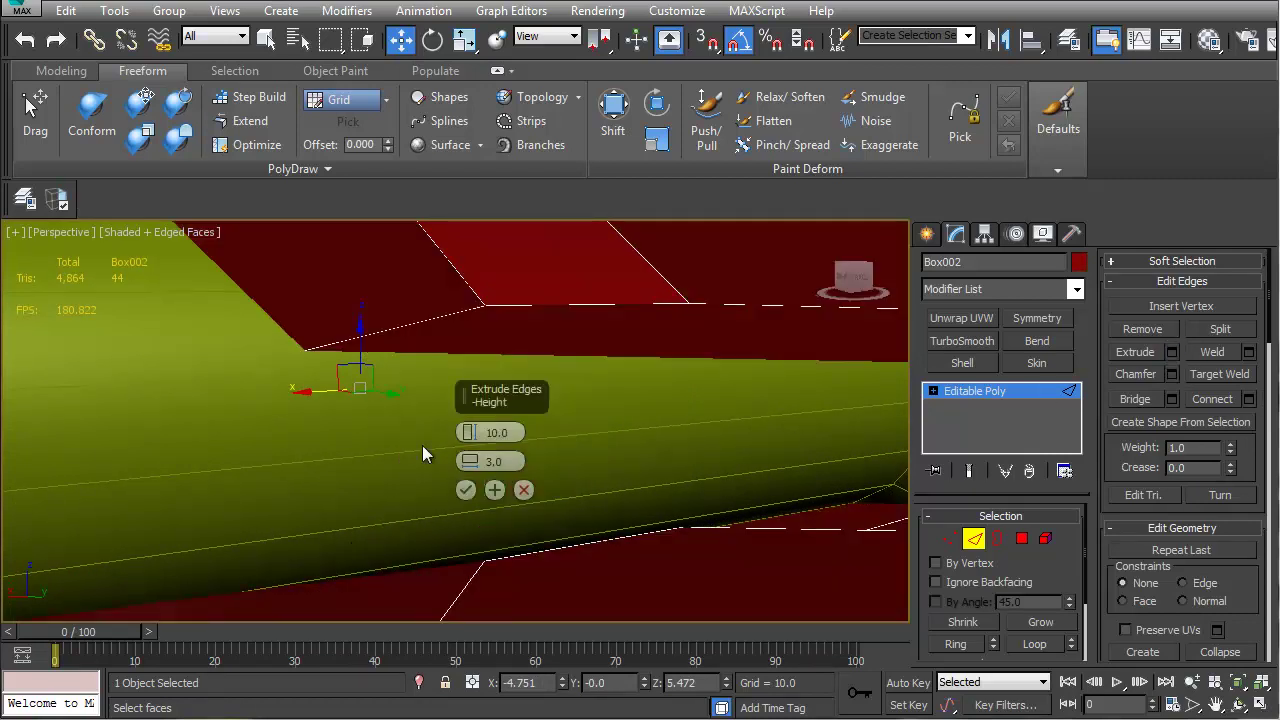
pyautogui.rightClick(472, 430)
pyautogui.rightClick(469, 461)
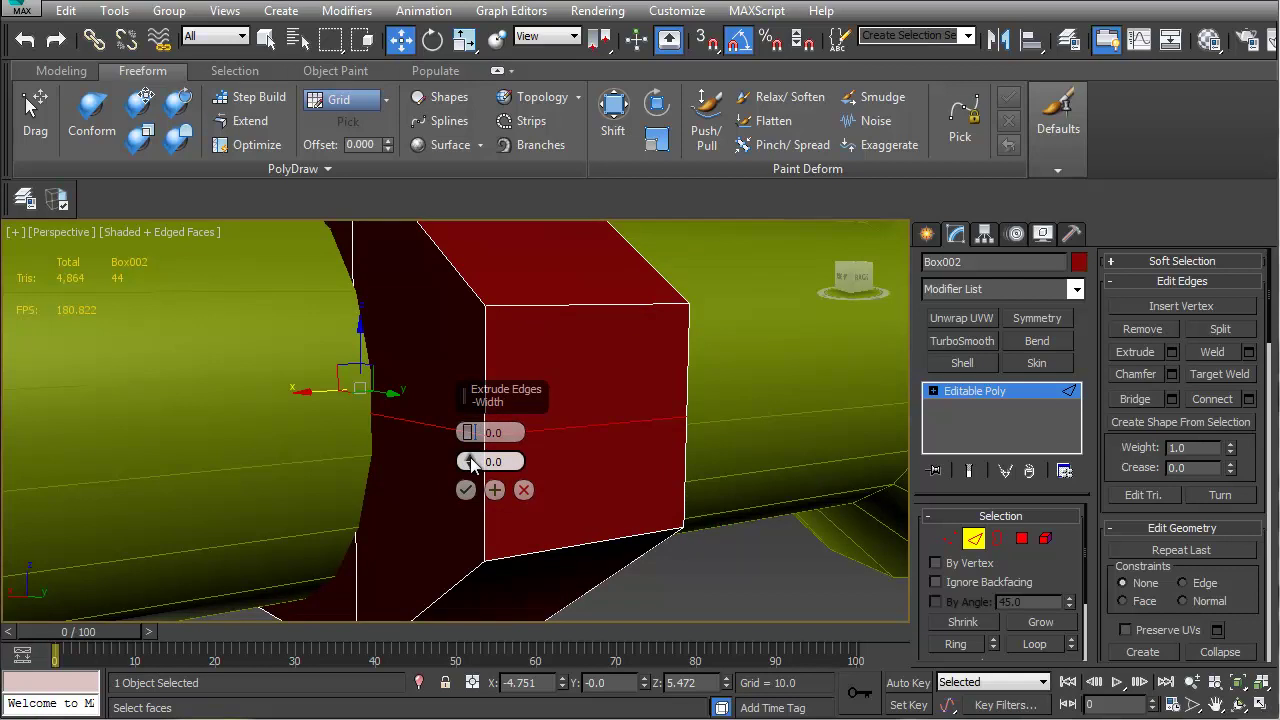
pyautogui.moveTo(470, 458); pyautogui.dragTo(474, 476)
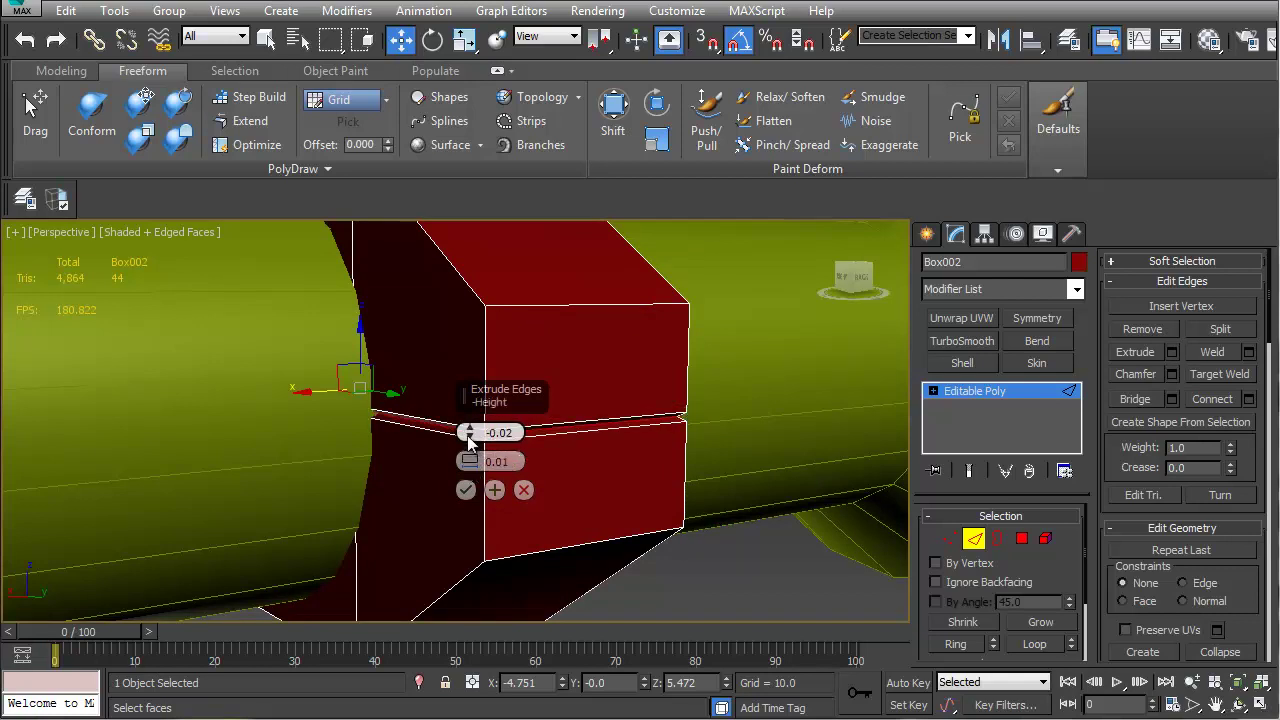
pyautogui.click(466, 489)
pyautogui.keyDown('alt'); pyautogui.moveTo(465, 486); pyautogui.dragTo(416, 447, button='middle'); pyautogui.keyUp('alt')
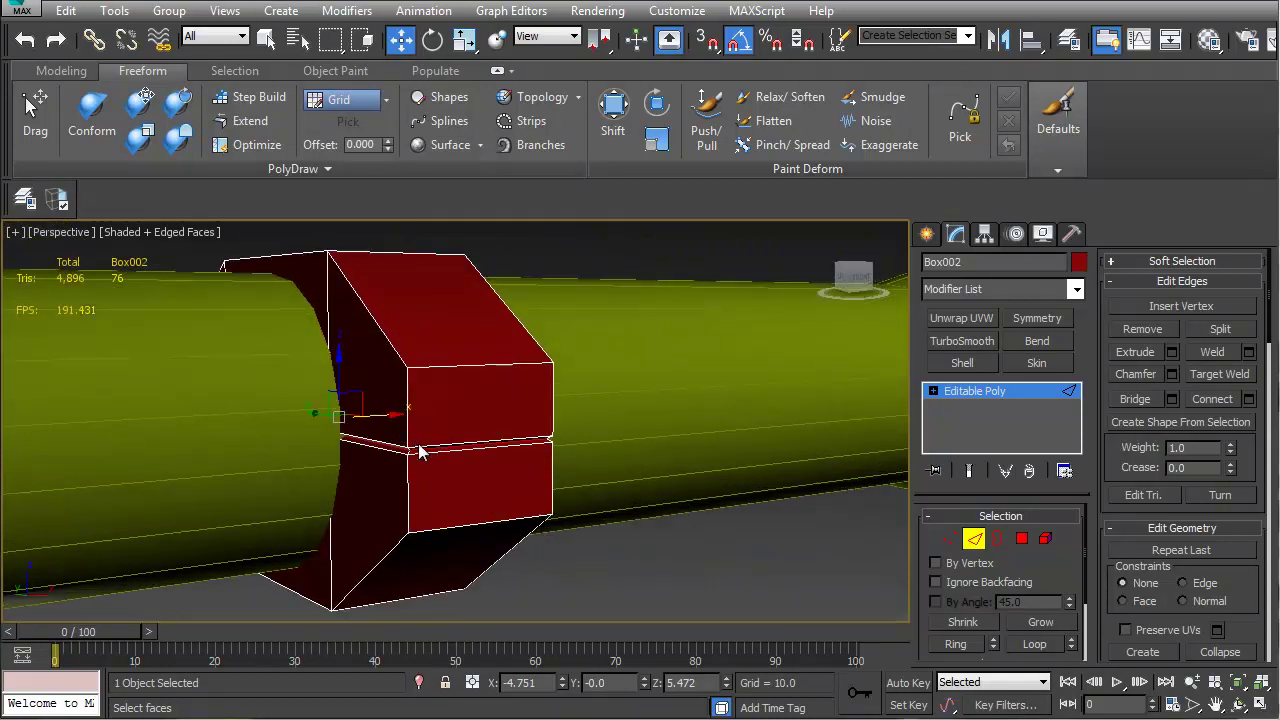
# Inset the two slanted upper polygons of the ring, leaving a narrow border around each
pyautogui.keyDown('alt'); pyautogui.moveTo(502, 451); pyautogui.dragTo(364, 456, button='middle'); pyautogui.keyUp('alt')
pyautogui.keyDown('alt'); pyautogui.moveTo(465, 468); pyautogui.dragTo(342, 460, button='middle'); pyautogui.keyUp('alt')
pyautogui.keyDown('alt'); pyautogui.moveTo(342, 451); pyautogui.dragTo(559, 441); pyautogui.keyUp('alt')
pyautogui.keyDown('alt'); pyautogui.moveTo(559, 441); pyautogui.dragTo(559, 476, button='middle'); pyautogui.keyUp('alt')
pyautogui.click(1021, 539)
pyautogui.click(500, 366)
pyautogui.keyDown('alt'); pyautogui.moveTo(206, 400); pyautogui.dragTo(231, 443, button='middle'); pyautogui.keyUp('alt')
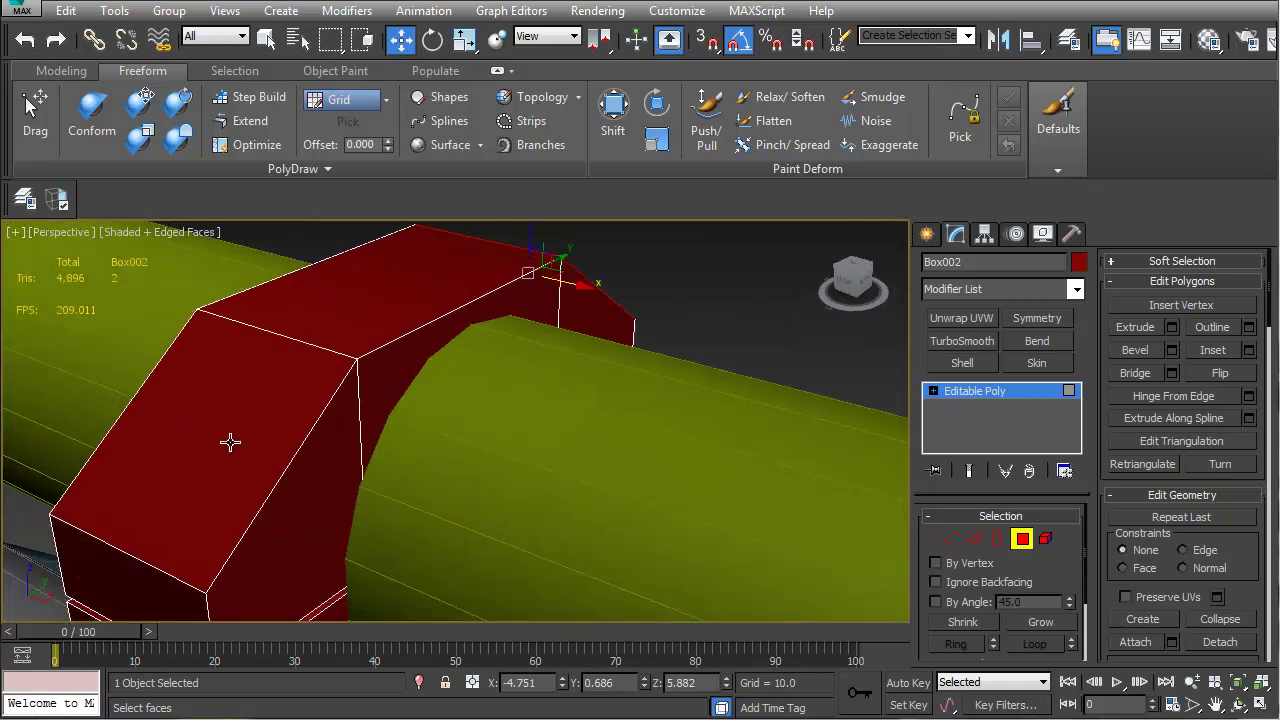
pyautogui.keyDown('ctrl'); pyautogui.click(231, 443); pyautogui.keyUp('ctrl')
pyautogui.click(1249, 350)
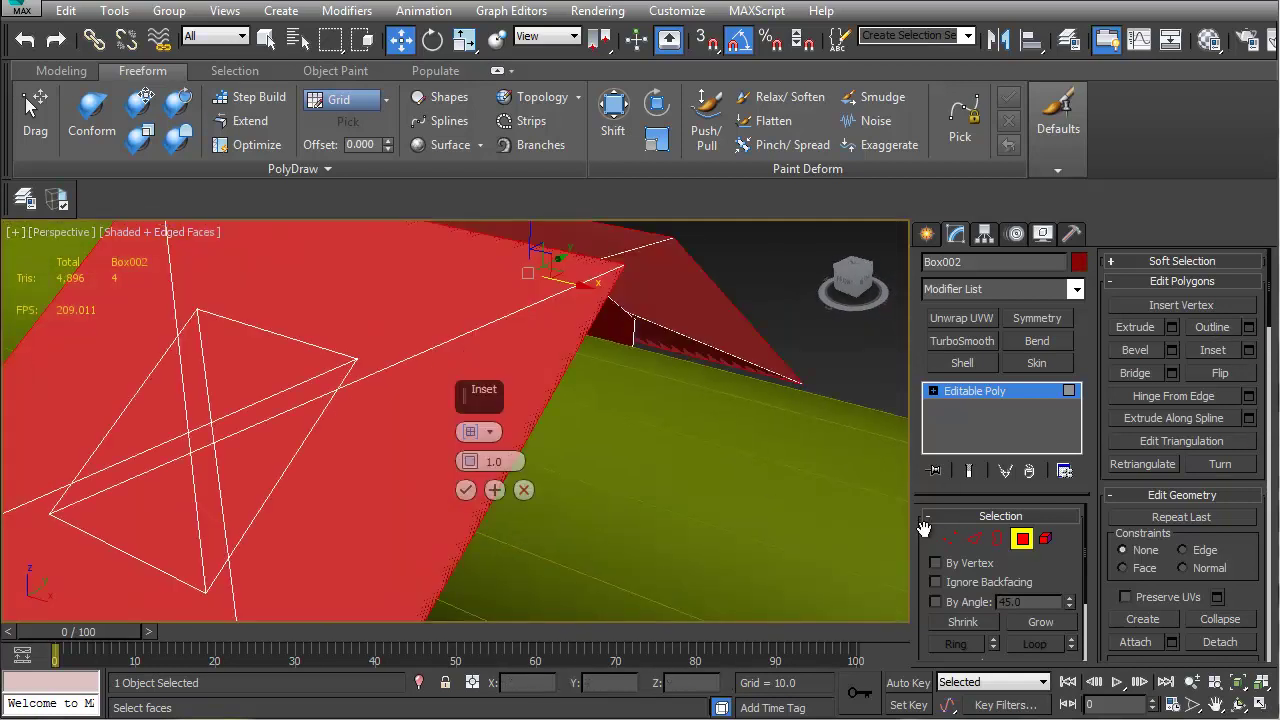
pyautogui.moveTo(470, 461); pyautogui.dragTo(475, 462)
pyautogui.click(466, 489)
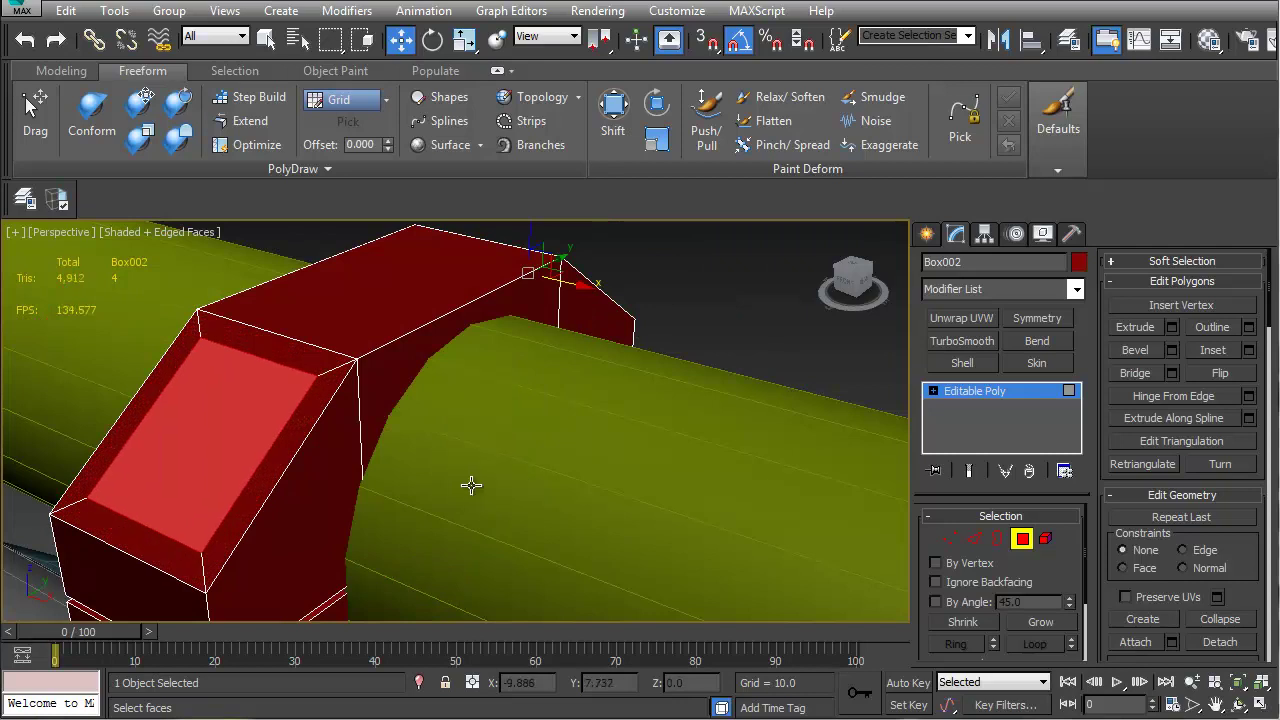
# Extrude the two inset polygons in place, keeping them level with the slanted faces
pyautogui.click(1172, 329)
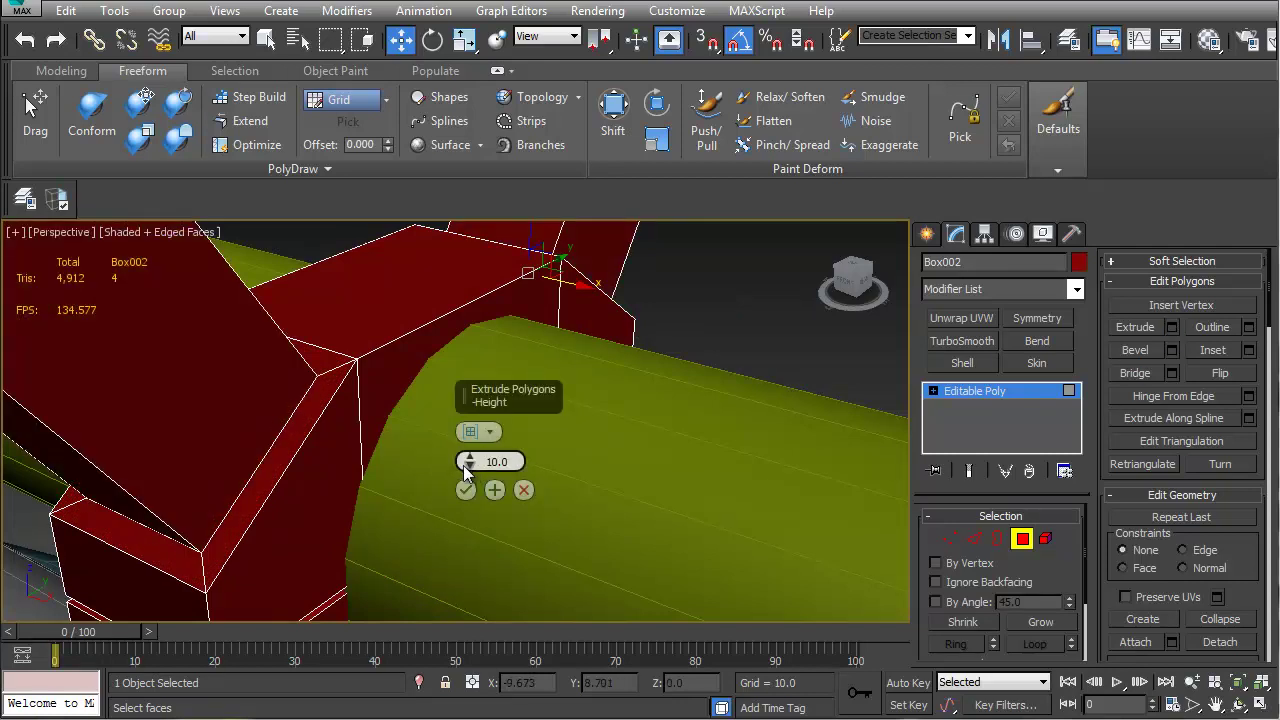
pyautogui.moveTo(465, 470); pyautogui.dragTo(469, 488)
pyautogui.click(466, 489)
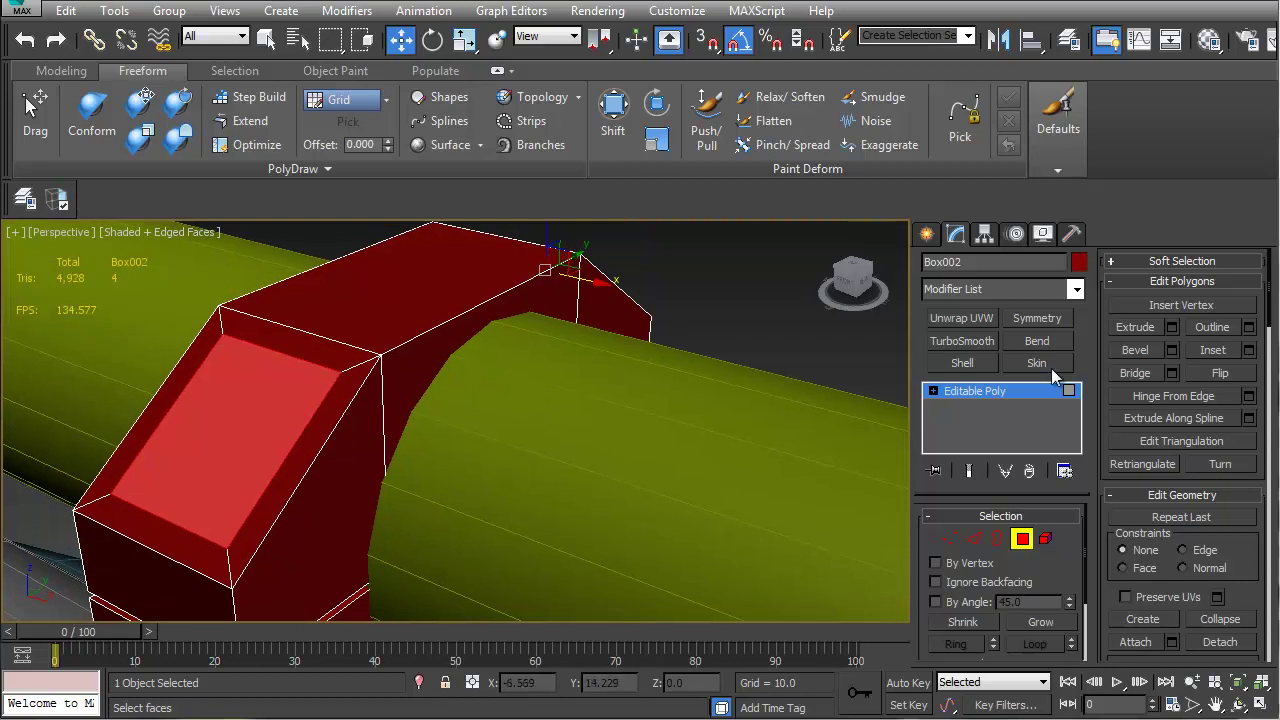
# Make the extruded polygons planar in Z and lower them along Z to form flat-bottomed recesses in the slanted sides
pyautogui.scroll(-5, 1249, 560)
pyautogui.click(1249, 537)
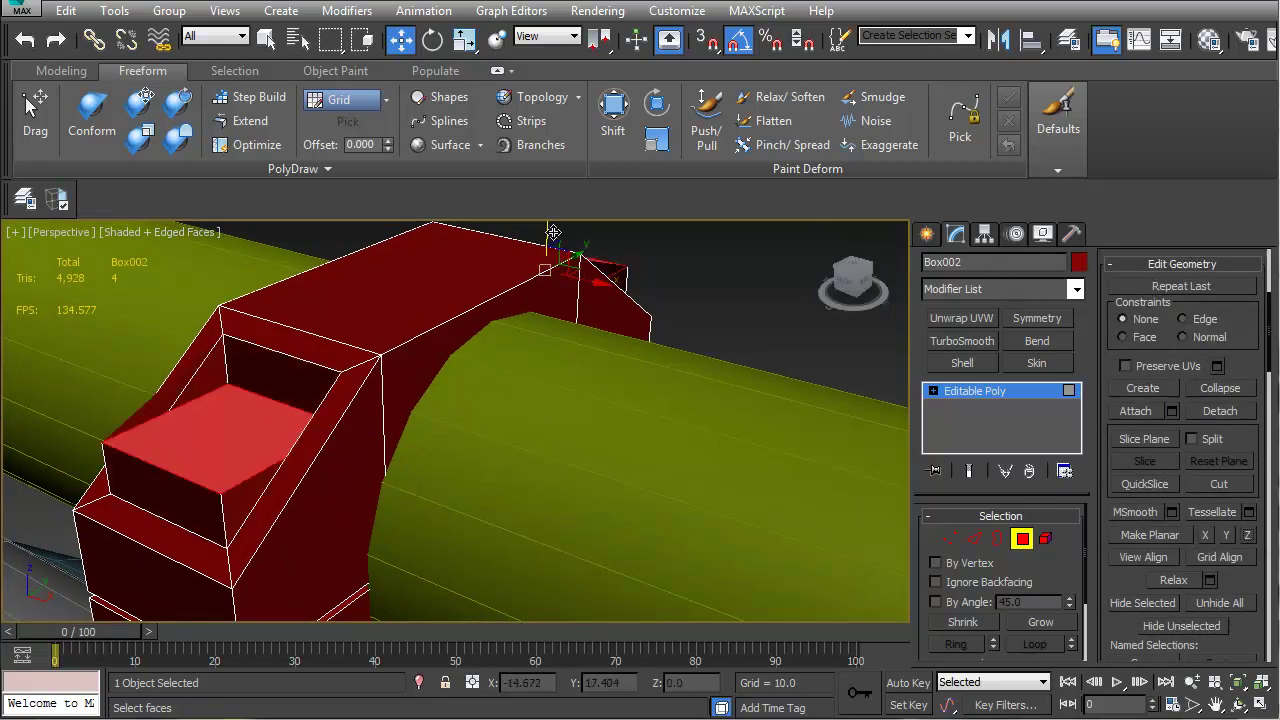
pyautogui.moveTo(545, 224); pyautogui.dragTo(558, 276)
pyautogui.keyDown('alt'); pyautogui.moveTo(487, 313); pyautogui.dragTo(426, 414, button='middle'); pyautogui.keyUp('alt')
pyautogui.scroll(3, 507, 329)
pyautogui.scroll(-6, 507, 342)
pyautogui.keyDown('alt'); pyautogui.moveTo(399, 358); pyautogui.dragTo(466, 530, button='middle'); pyautogui.keyUp('alt')
# Delete the thin leftover polygons along the outer edge of both recesses
pyautogui.scroll(4, 556, 361)
pyautogui.click(557, 372)
pyautogui.scroll(3, 320, 374)
pyautogui.scroll(3, 320, 374)
pyautogui.click(201, 317)
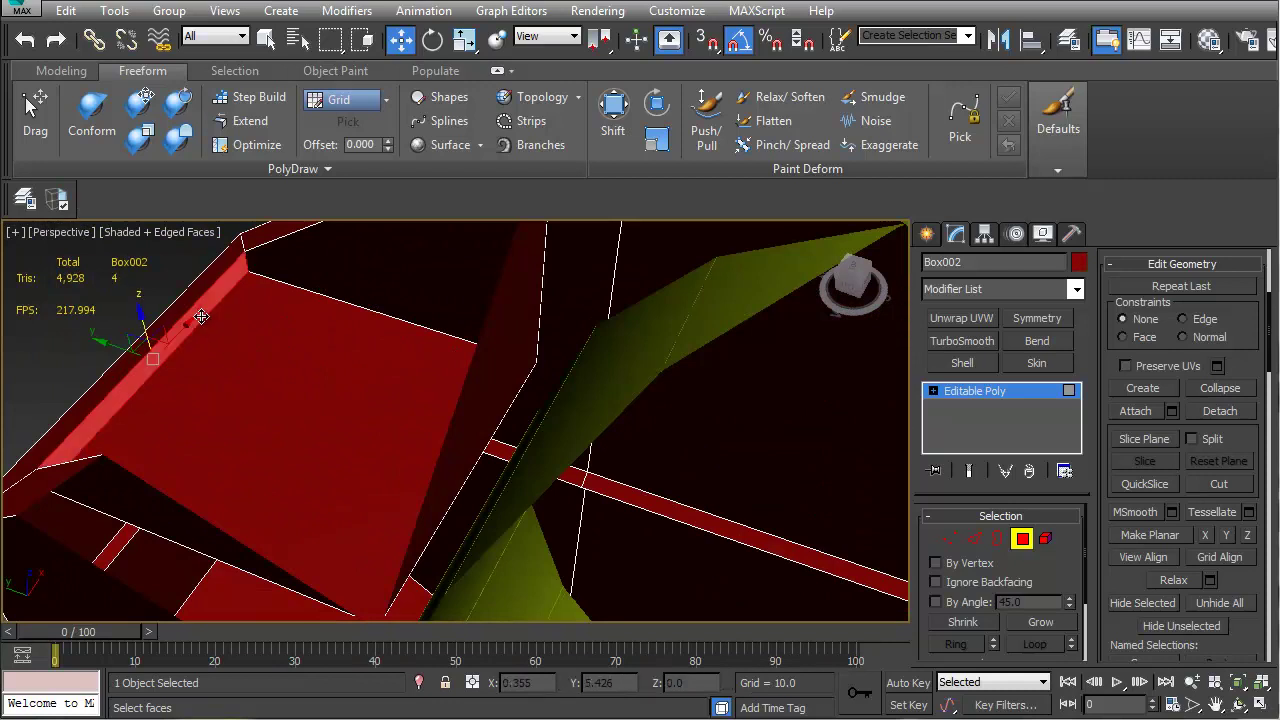
pyautogui.press('Delete')
# Select both recess floors and move them up with vertex snapping until they meet the corners of the inset border
pyautogui.click(211, 351)
pyautogui.moveTo(518, 562); pyautogui.dragTo(344, 494, button='middle')
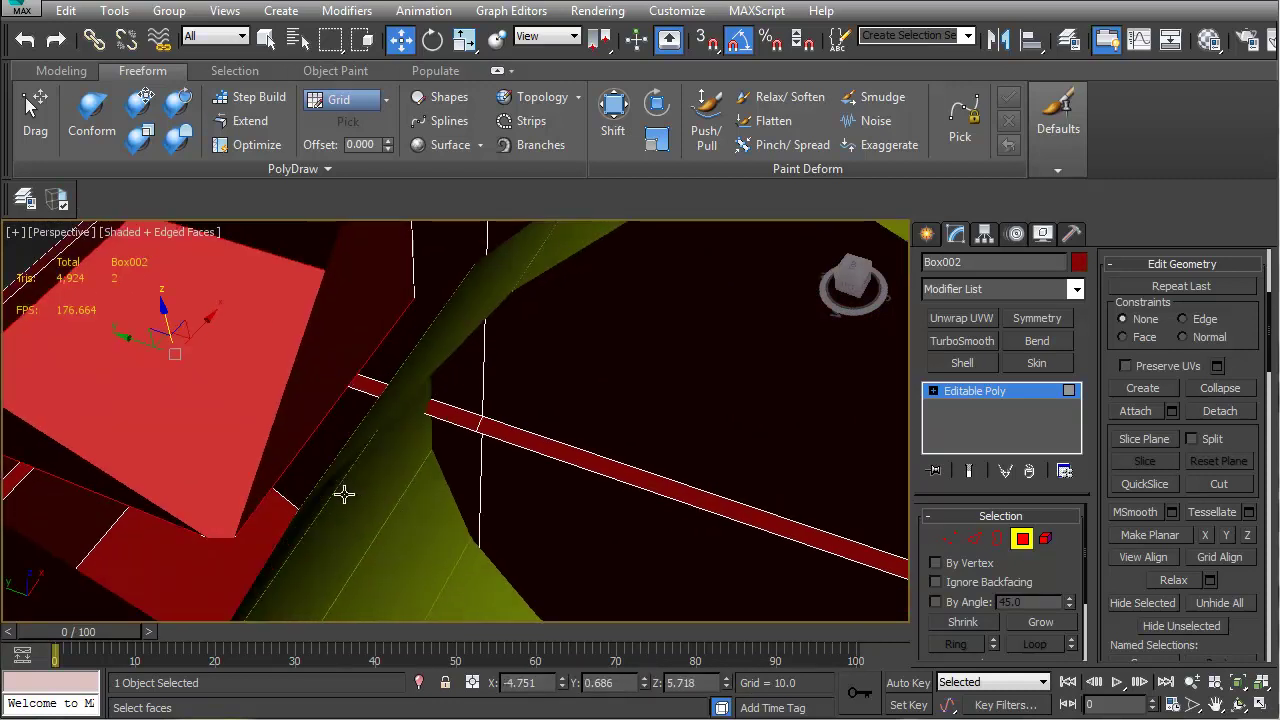
pyautogui.scroll(-3, 344, 494)
pyautogui.keyDown('alt'); pyautogui.moveTo(625, 528); pyautogui.dragTo(699, 533, button='middle'); pyautogui.keyUp('alt')
pyautogui.keyDown('ctrl'); pyautogui.click(877, 349); pyautogui.keyUp('ctrl')
pyautogui.moveTo(877, 349)
pyautogui.mouseDown(button='middle')
pyautogui.moveTo(680, 417)
pyautogui.moveTo(529, 409)
pyautogui.moveTo(555, 406)
pyautogui.moveTo(575, 453)
pyautogui.moveTo(591, 439)
pyautogui.mouseUp(button='middle')
pyautogui.scroll(4, 529, 409)
pyautogui.scroll(1, 575, 453)
pyautogui.scroll(-3, 575, 453)
pyautogui.scroll(2, 575, 453)
pyautogui.press('s')
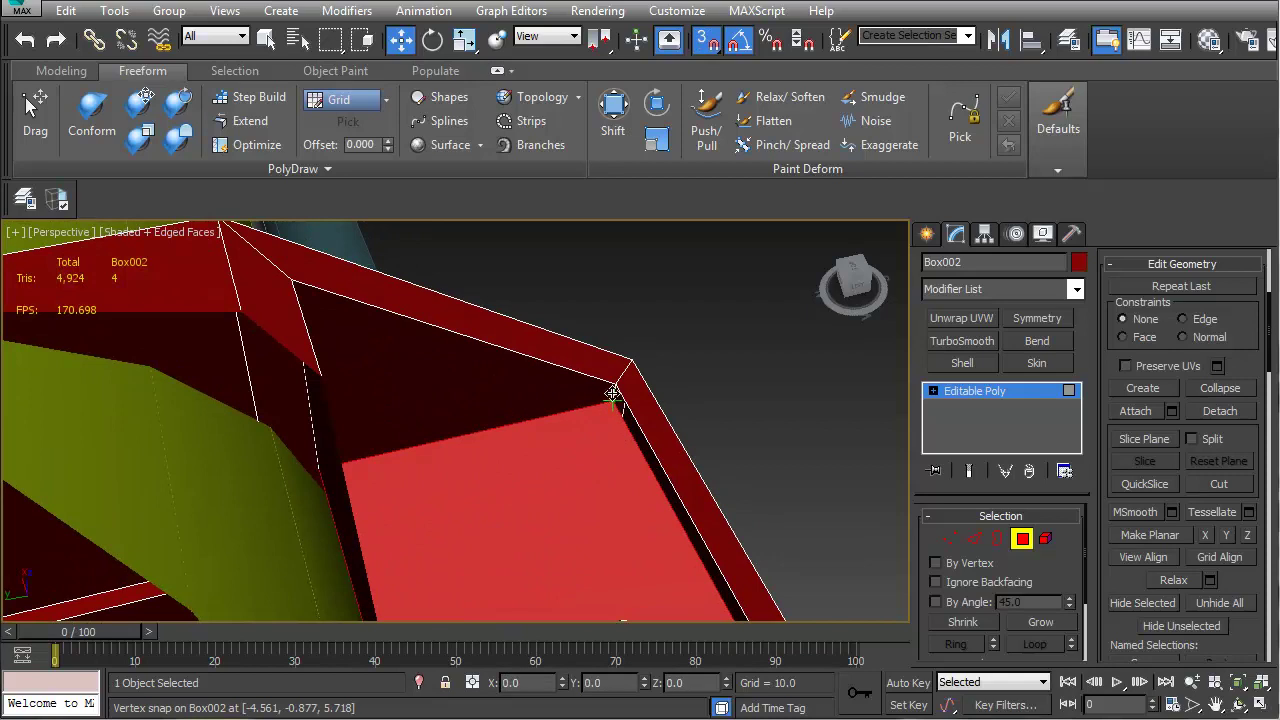
pyautogui.moveTo(610, 398); pyautogui.dragTo(614, 387)
pyautogui.scroll(-4, 609, 425)
pyautogui.keyDown('alt'); pyautogui.moveTo(606, 417); pyautogui.dragTo(409, 366, button='middle'); pyautogui.keyUp('alt')
# Weld all the ring's vertices with a threshold of 0.01
pyautogui.press('1')
pyautogui.hotkey('ctrl', 'a')
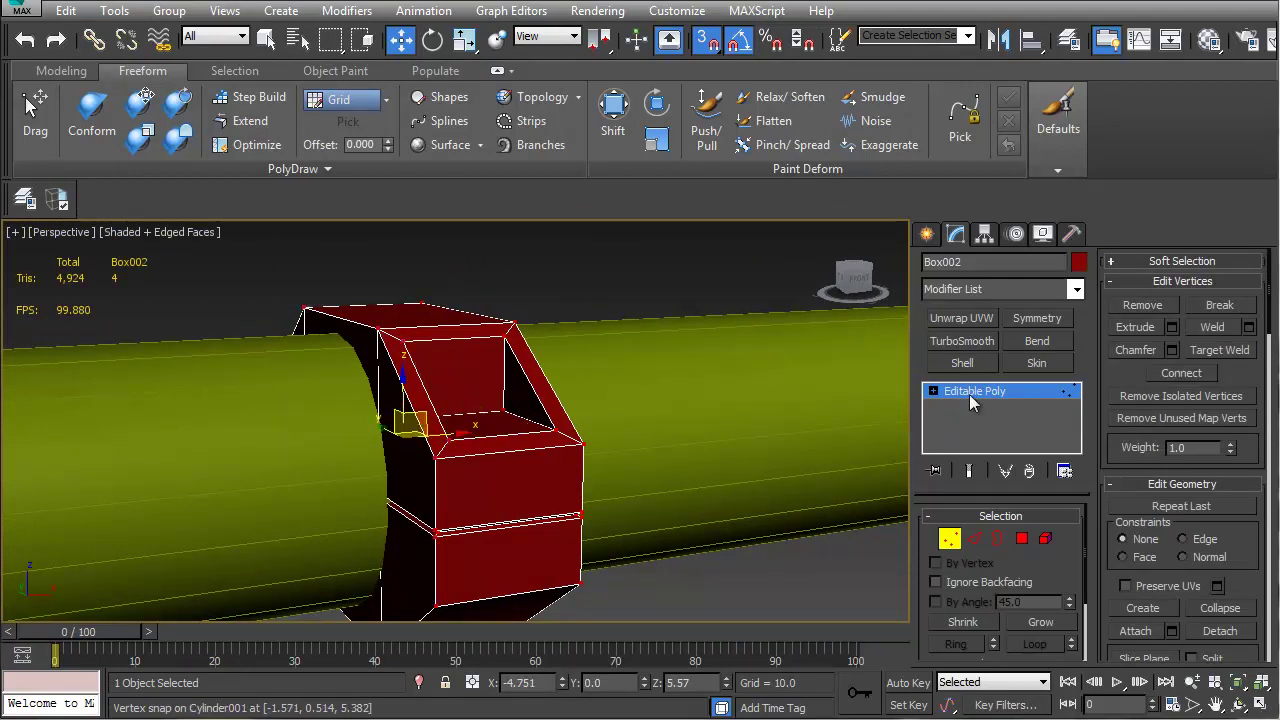
pyautogui.click(1248, 327)
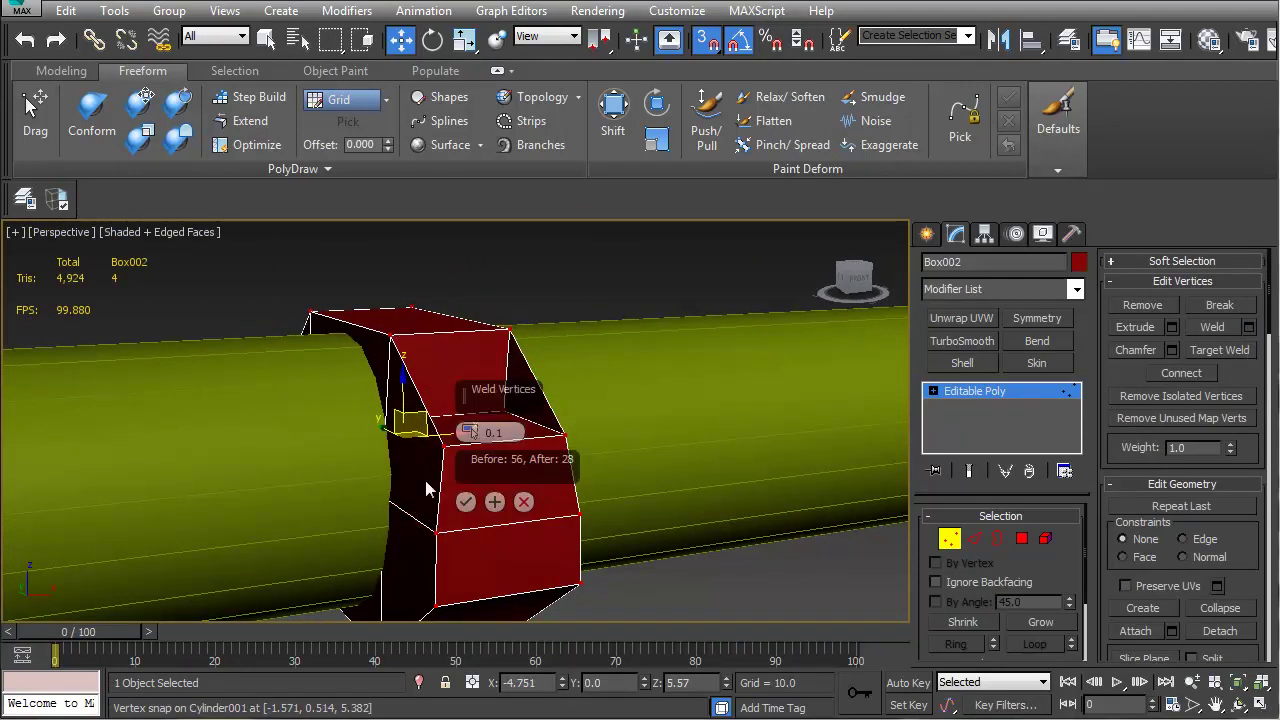
pyautogui.rightClick(471, 431)
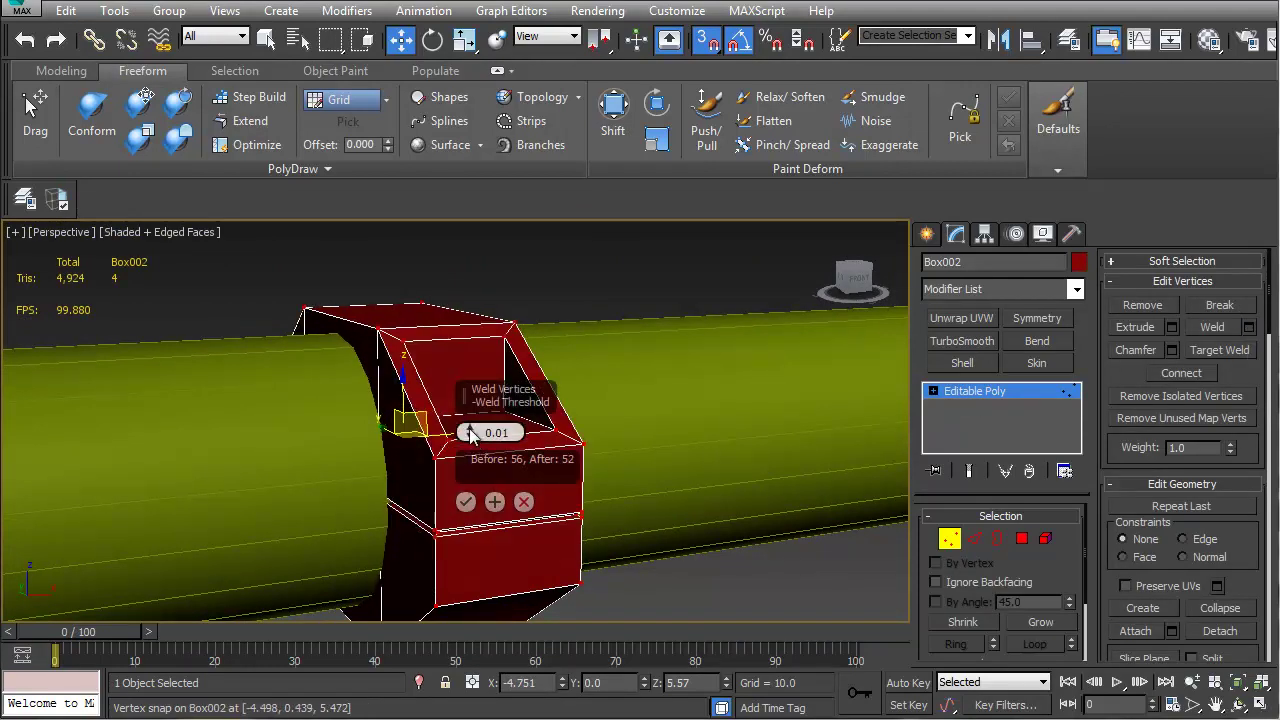
pyautogui.click(466, 502)
# Turn off snapping, select the ring's bottom polygon and extrude it downward toward the rifle to form a mount leg
pyautogui.click(952, 539)
pyautogui.moveTo(424, 440); pyautogui.dragTo(425, 374, button='middle')
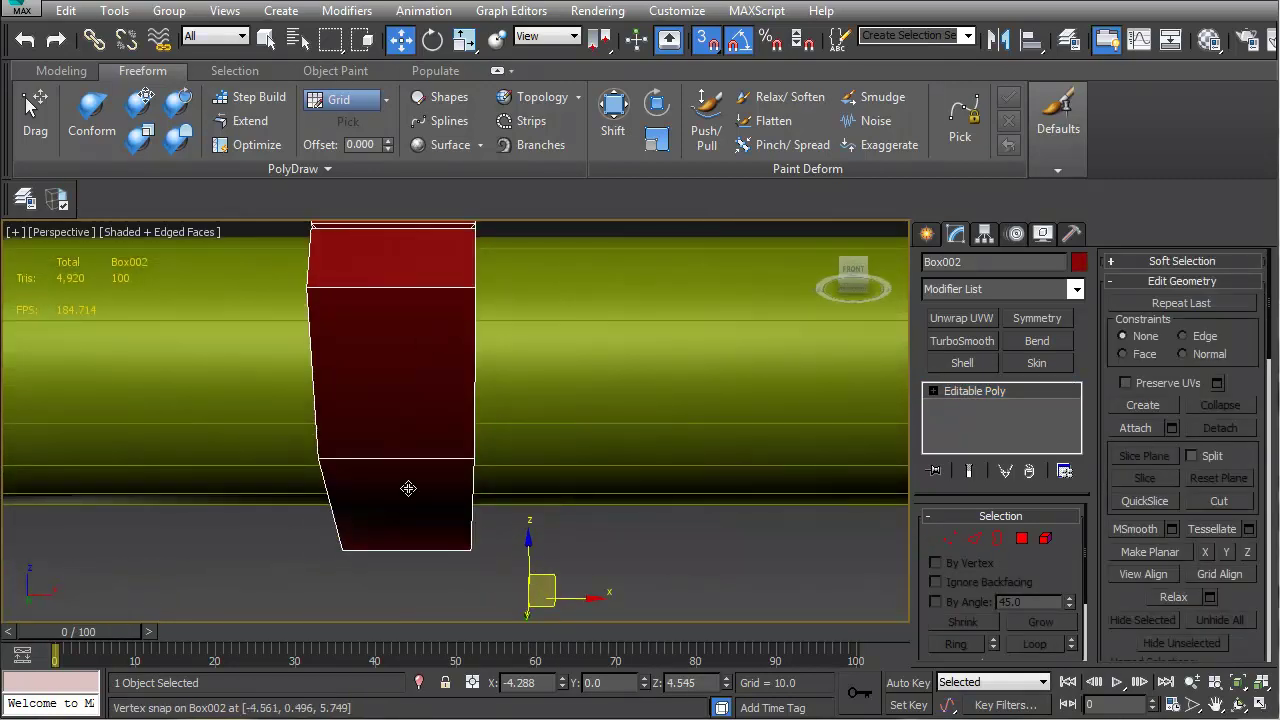
pyautogui.click(1021, 538)
pyautogui.click(405, 505)
pyautogui.keyDown('alt'); pyautogui.moveTo(405, 505); pyautogui.dragTo(446, 510, button='middle'); pyautogui.keyUp('alt')
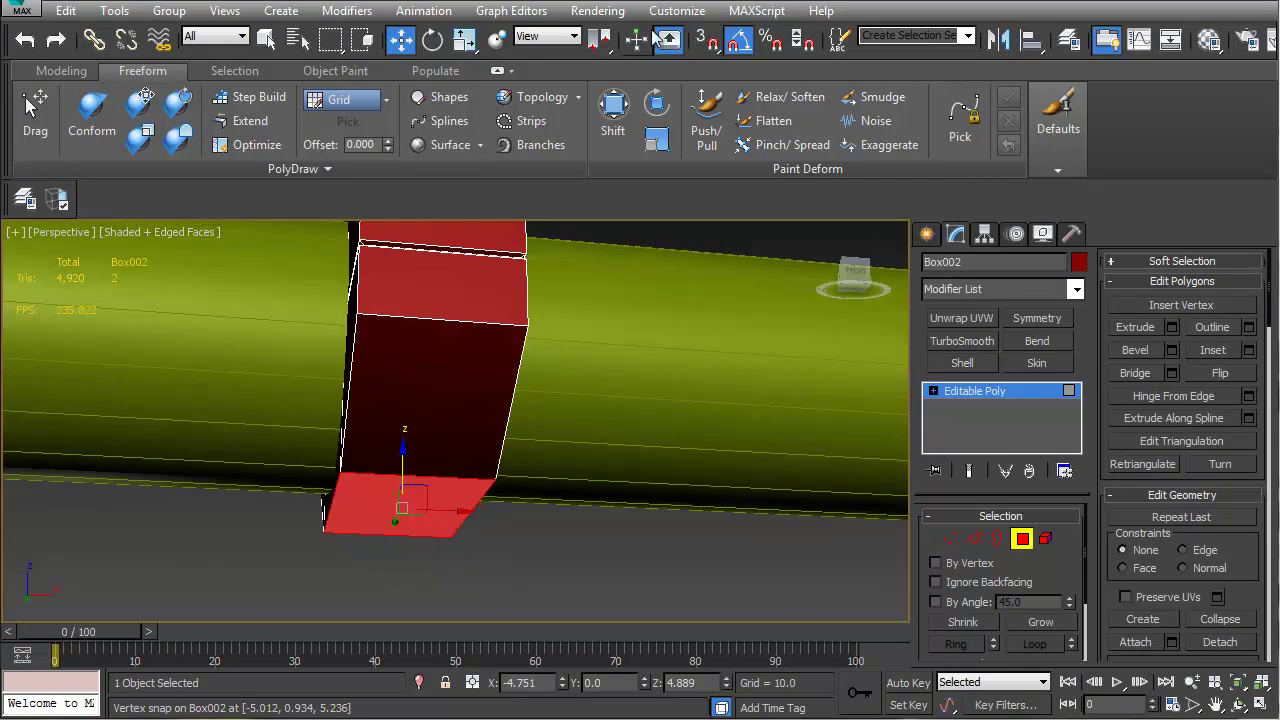
pyautogui.press('s')
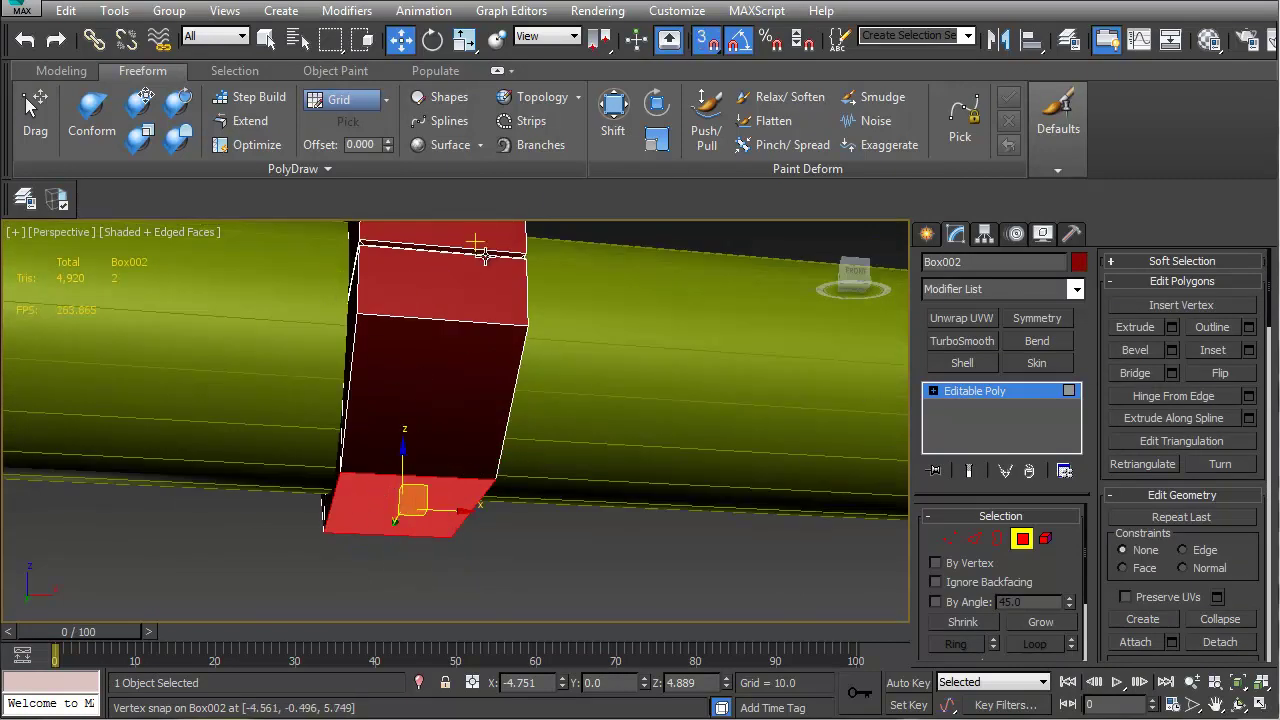
pyautogui.press('s')
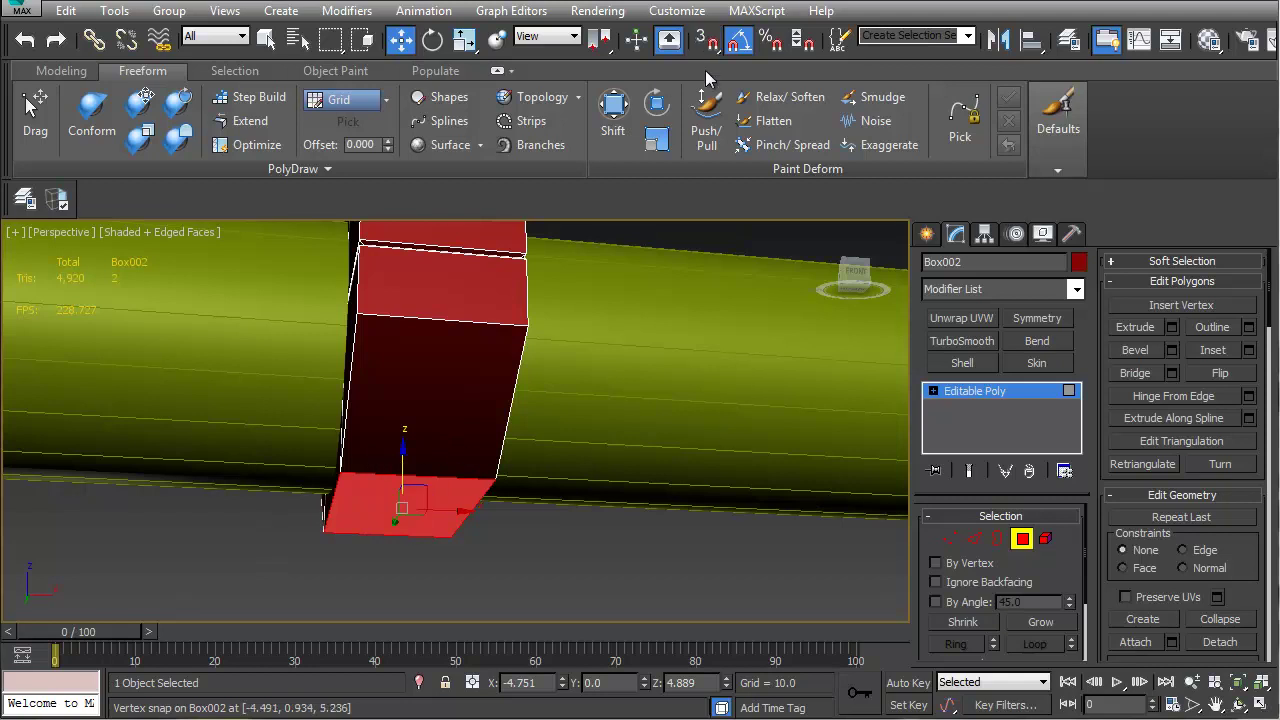
pyautogui.keyDown('alt'); pyautogui.moveTo(626, 366); pyautogui.dragTo(575, 445, button='middle'); pyautogui.keyUp('alt')
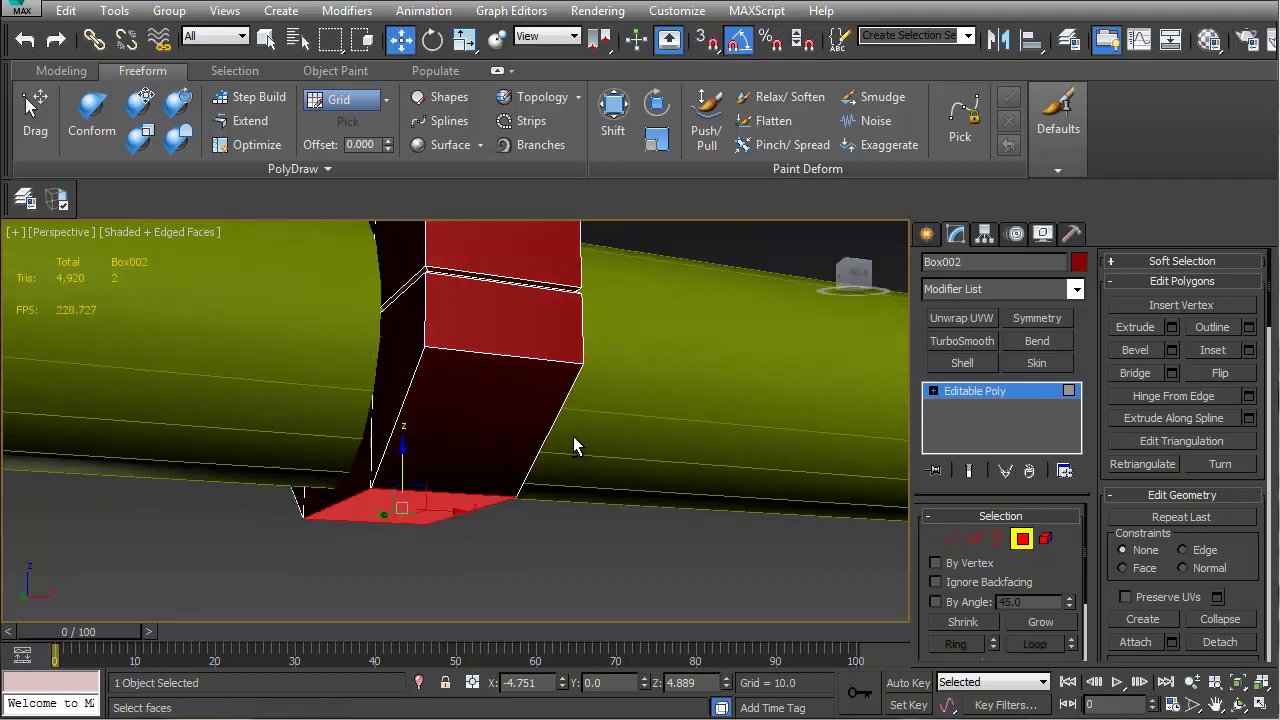
pyautogui.click(1171, 328)
pyautogui.click(466, 489)
pyautogui.keyDown('alt'); pyautogui.moveTo(441, 462); pyautogui.dragTo(398, 481, button='middle'); pyautogui.keyUp('alt')
pyautogui.scroll(-4, 395, 450)
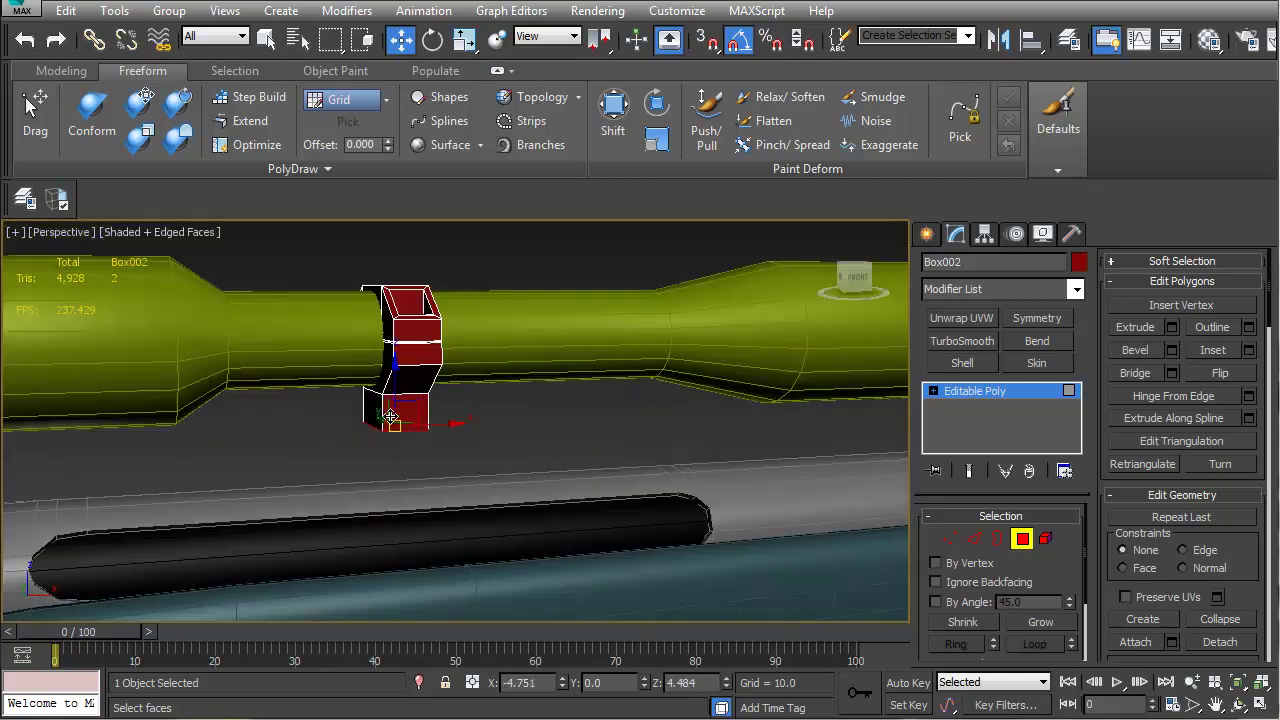
pyautogui.keyDown('alt'); pyautogui.moveTo(394, 376); pyautogui.dragTo(410, 451, button='middle'); pyautogui.keyUp('alt')
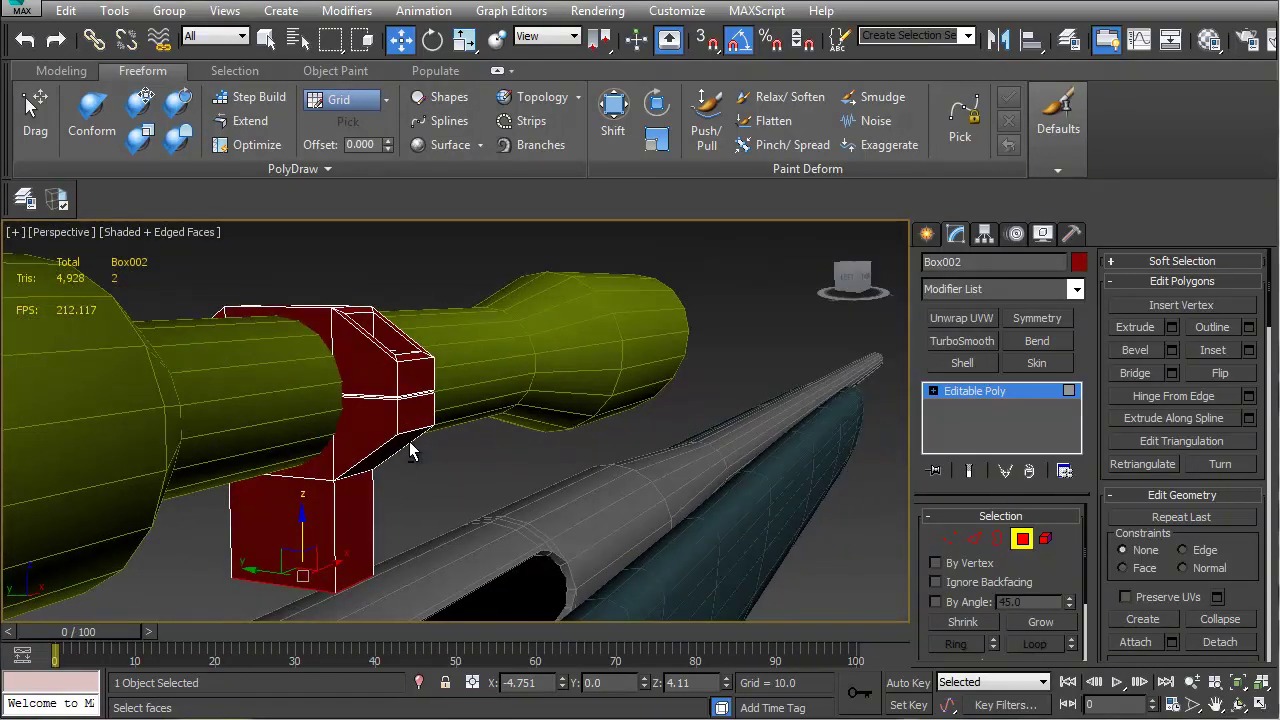
# Select all polygons of the mount and scale them along Y to about 82 percent
pyautogui.hotkey('ctrl', 'a')
pyautogui.press('r')
pyautogui.keyDown('alt'); pyautogui.moveTo(279, 420); pyautogui.dragTo(335, 441, button='middle'); pyautogui.keyUp('alt')
pyautogui.moveTo(363, 405); pyautogui.dragTo(349, 405)
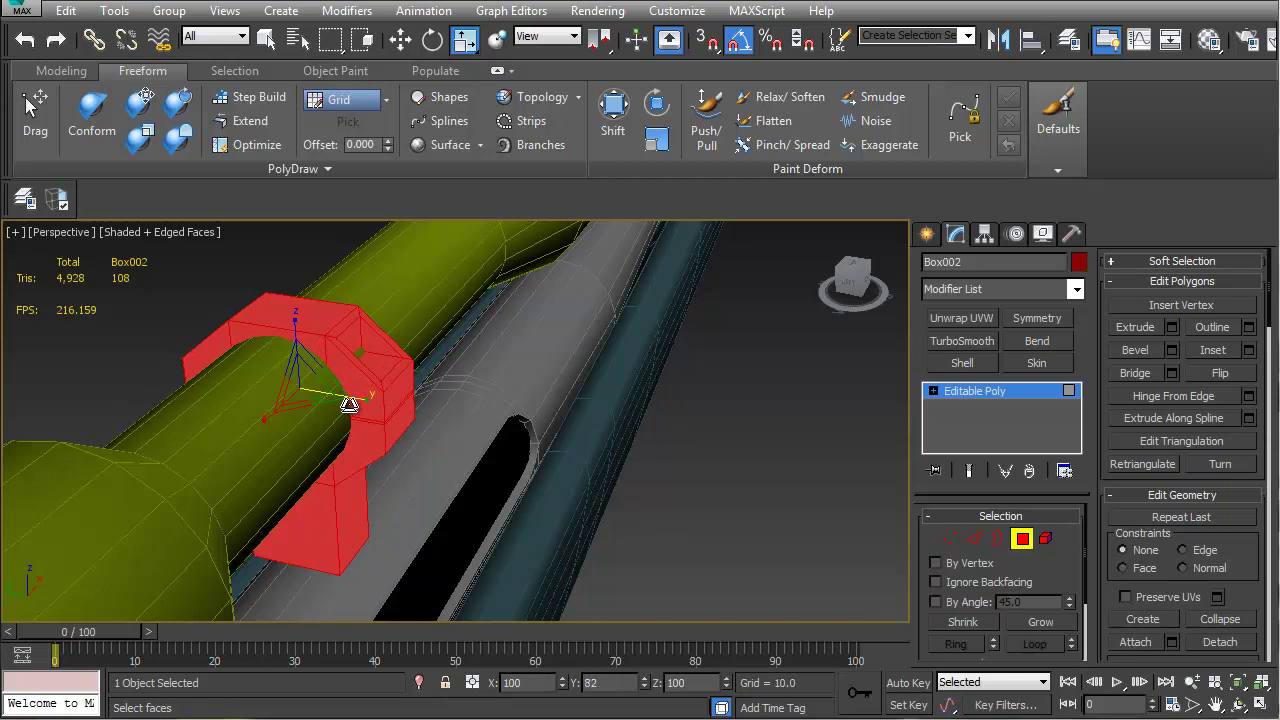
pyautogui.moveTo(348, 404); pyautogui.dragTo(332, 426, button='middle')
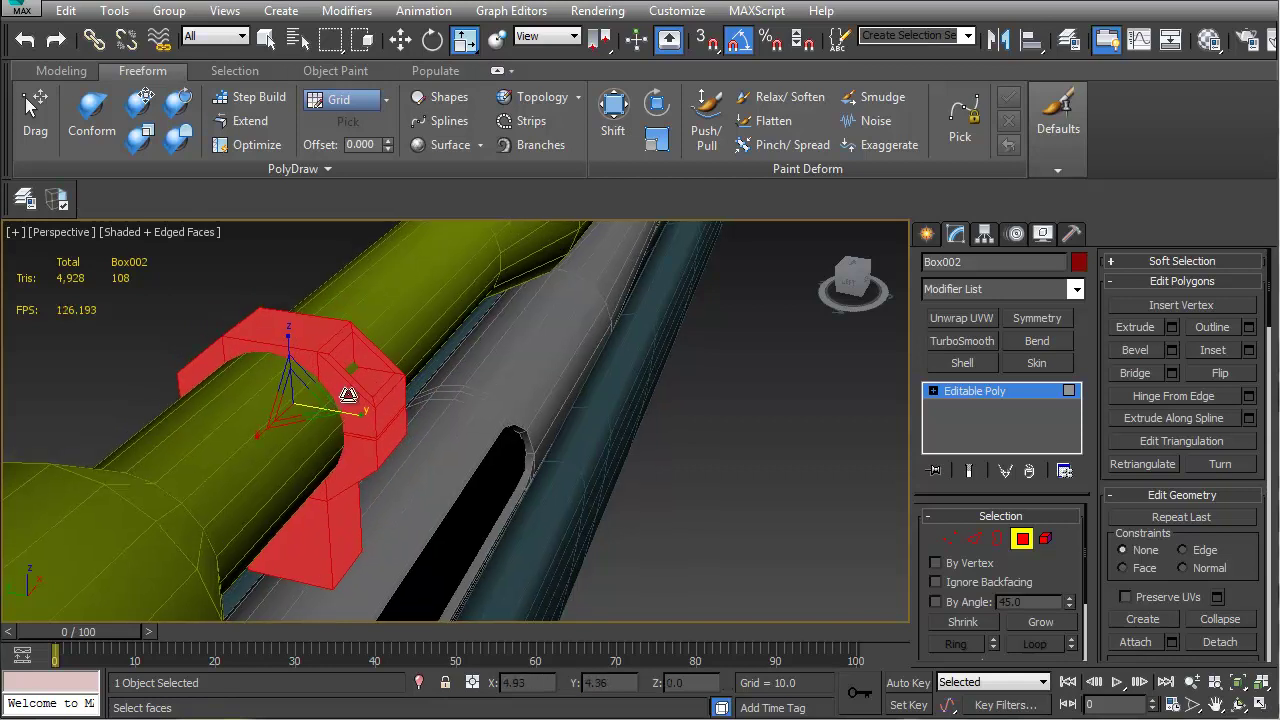
# Select the upper vertices of both recesses' inner walls, set constraints to Edge and scale them so they slide along their edges
pyautogui.scroll(3, 342, 400)
pyautogui.moveTo(347, 371); pyautogui.dragTo(480, 406, button='middle')
pyautogui.click(340, 358)
pyautogui.keyDown('ctrl'); pyautogui.click(242, 433); pyautogui.keyUp('ctrl')
pyautogui.keyDown('alt'); pyautogui.moveTo(242, 433); pyautogui.dragTo(386, 452, button='middle'); pyautogui.keyUp('alt')
pyautogui.click(950, 541)
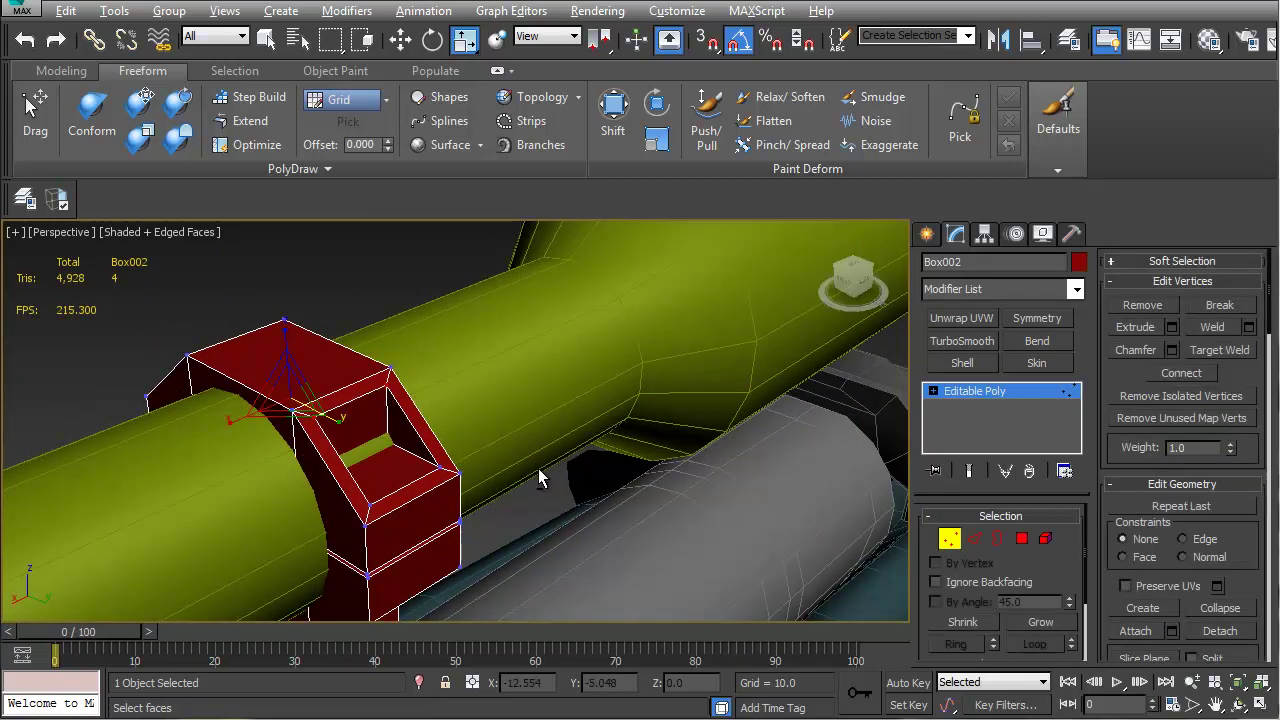
pyautogui.keyDown('alt'); pyautogui.moveTo(520, 468); pyautogui.dragTo(538, 470, button='middle'); pyautogui.keyUp('alt')
pyautogui.scroll(3, 402, 446)
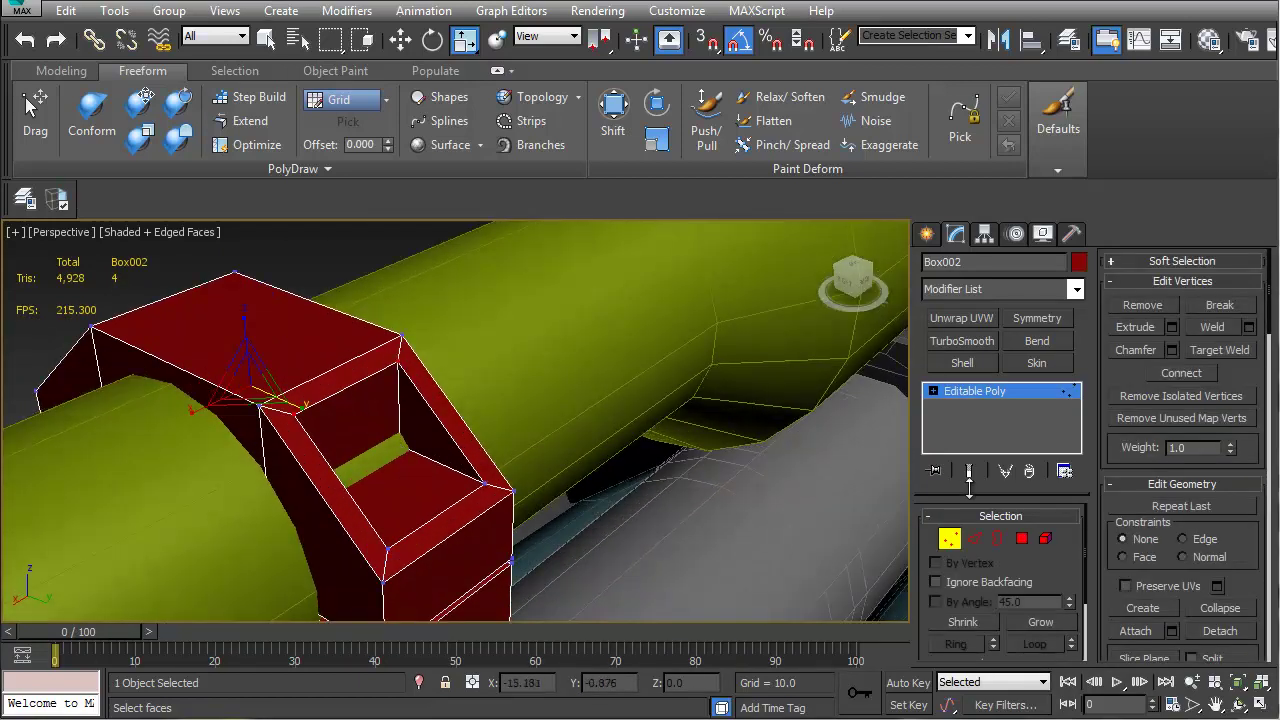
pyautogui.click(1022, 539)
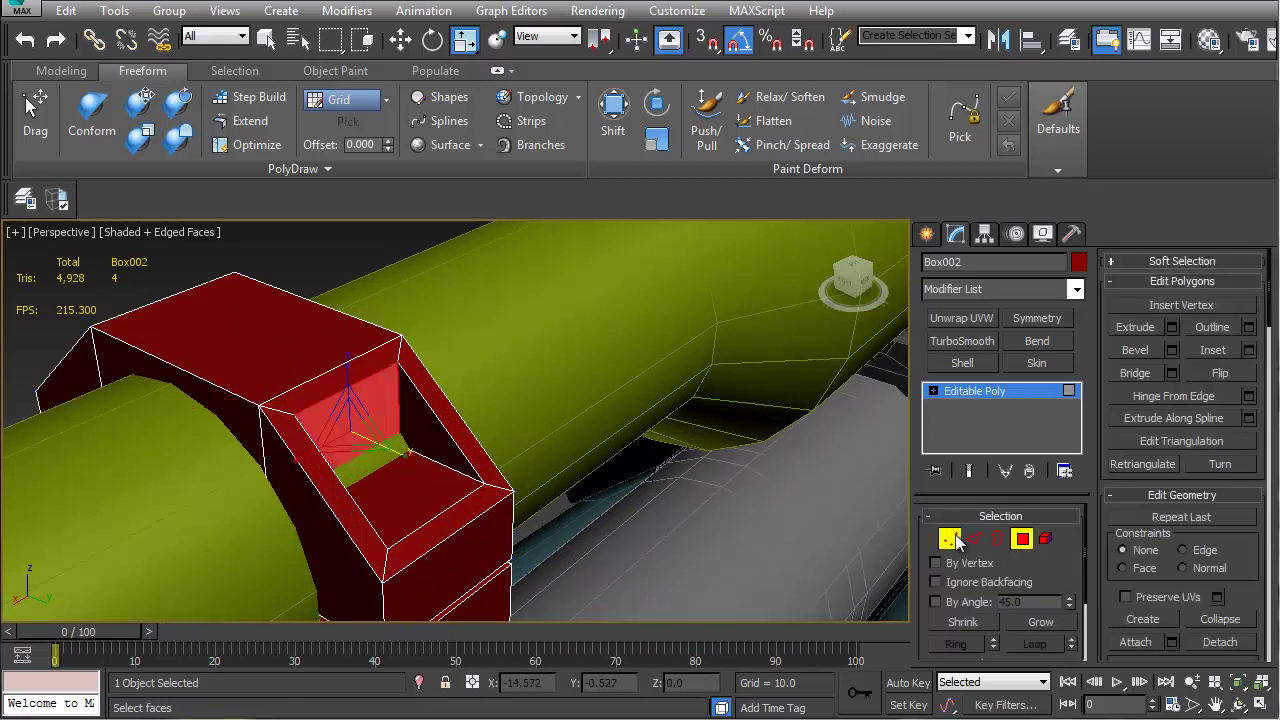
pyautogui.click(952, 540)
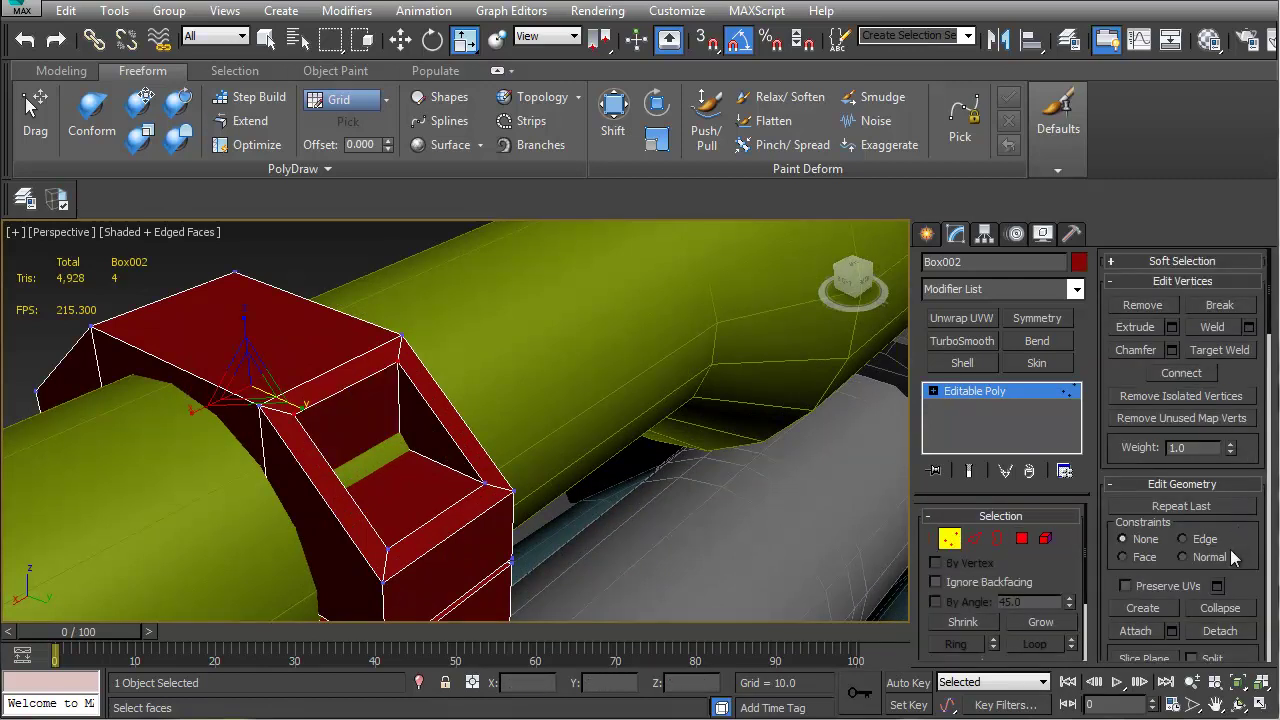
pyautogui.moveTo(303, 412)
pyautogui.mouseDown()
pyautogui.moveTo(323, 417)
pyautogui.moveTo(297, 411)
pyautogui.moveTo(323, 423)
pyautogui.moveTo(300, 420)
pyautogui.moveTo(311, 424)
pyautogui.mouseUp()
pyautogui.keyDown('alt'); pyautogui.moveTo(311, 424); pyautogui.dragTo(506, 366, button='middle'); pyautogui.keyUp('alt')
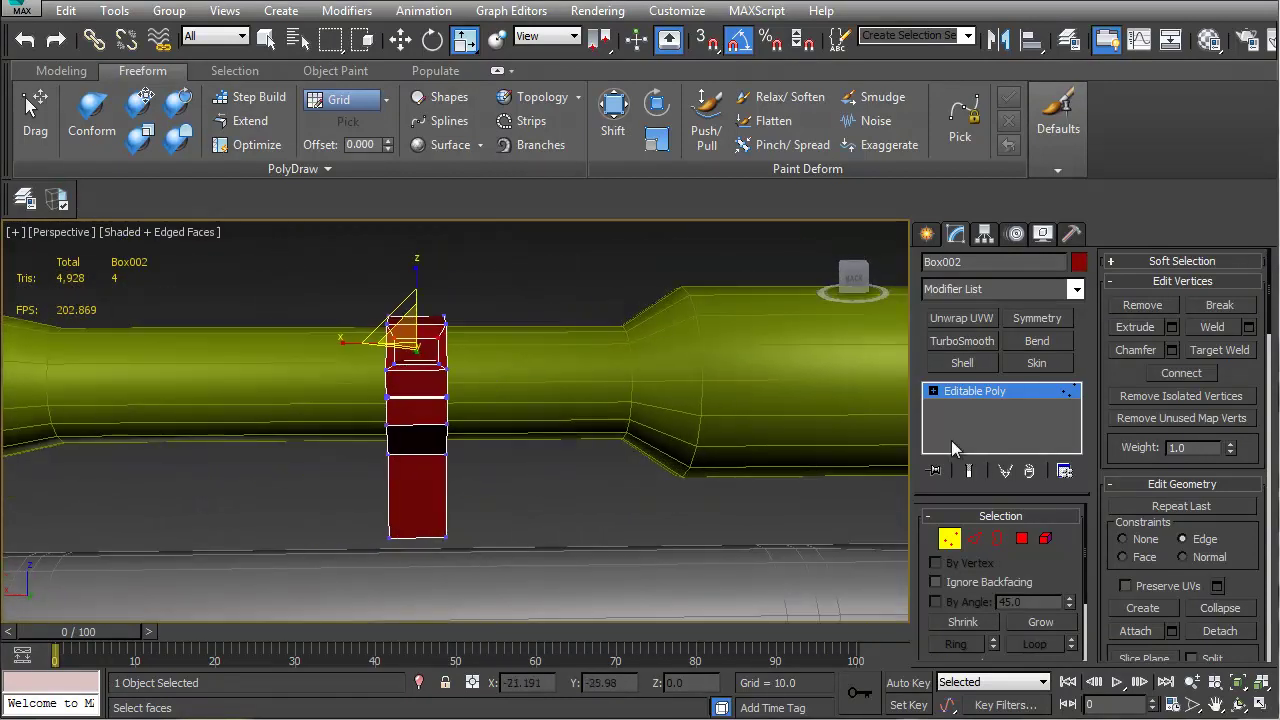
# Leave vertex editing and move the whole mount along X on the scope tube's narrow section
pyautogui.click(952, 540)
pyautogui.moveTo(468, 424); pyautogui.dragTo(547, 438, button='middle')
pyautogui.press('w')
pyautogui.moveTo(406, 498); pyautogui.dragTo(160, 498)
pyautogui.keyDown('alt'); pyautogui.moveTo(160, 497); pyautogui.dragTo(348, 470, button='middle'); pyautogui.keyUp('alt')
# Clone the mount along X as a copy near the opposite end of the tube's narrow section
pyautogui.scroll(-5, 254, 457)
pyautogui.scroll(6, 362, 446)
pyautogui.scroll(-3, 348, 470)
pyautogui.moveTo(249, 471)
pyautogui.mouseDown()
pyautogui.moveTo(219, 471)
pyautogui.moveTo(545, 475)
pyautogui.moveTo(541, 446)
pyautogui.mouseUp()
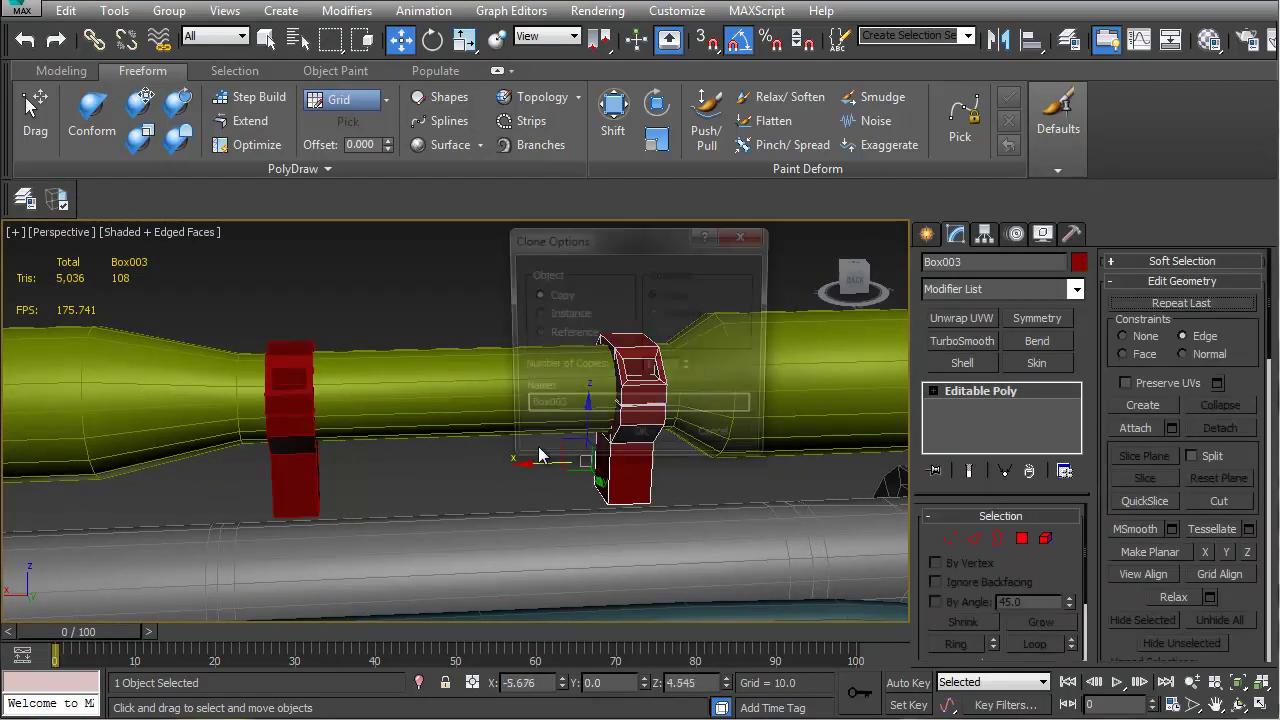
pyautogui.click(640, 441)
# Set the copied mount's edit constraint to None and undo the trial move of its side polygon
pyautogui.moveTo(630, 446)
pyautogui.keyDown('alt'); pyautogui.mouseDown(button='middle')
pyautogui.moveTo(443, 443)
pyautogui.moveTo(579, 414)
pyautogui.mouseUp(button='middle'); pyautogui.keyUp('alt')
pyautogui.scroll(2, 579, 414)
pyautogui.press('4')
pyautogui.click(579, 414)
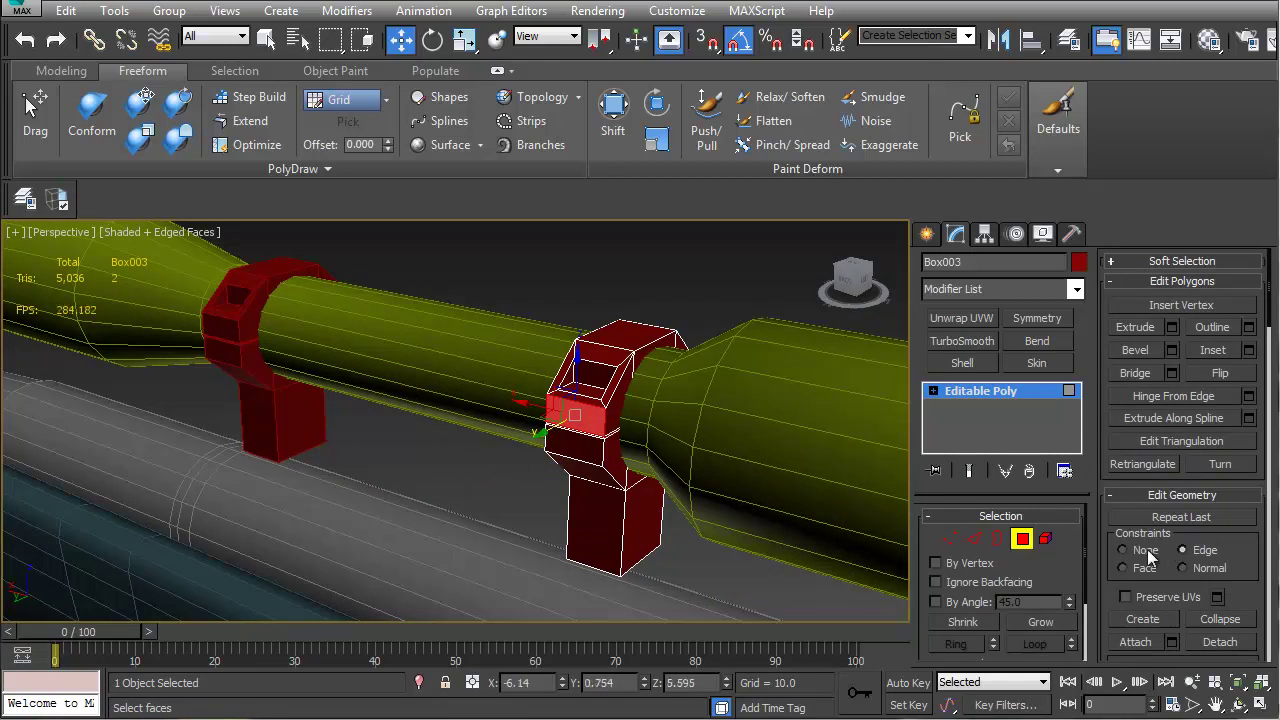
pyautogui.moveTo(545, 430); pyautogui.dragTo(461, 464)
pyautogui.hotkey('ctrl', 'z')
pyautogui.click(440, 461)
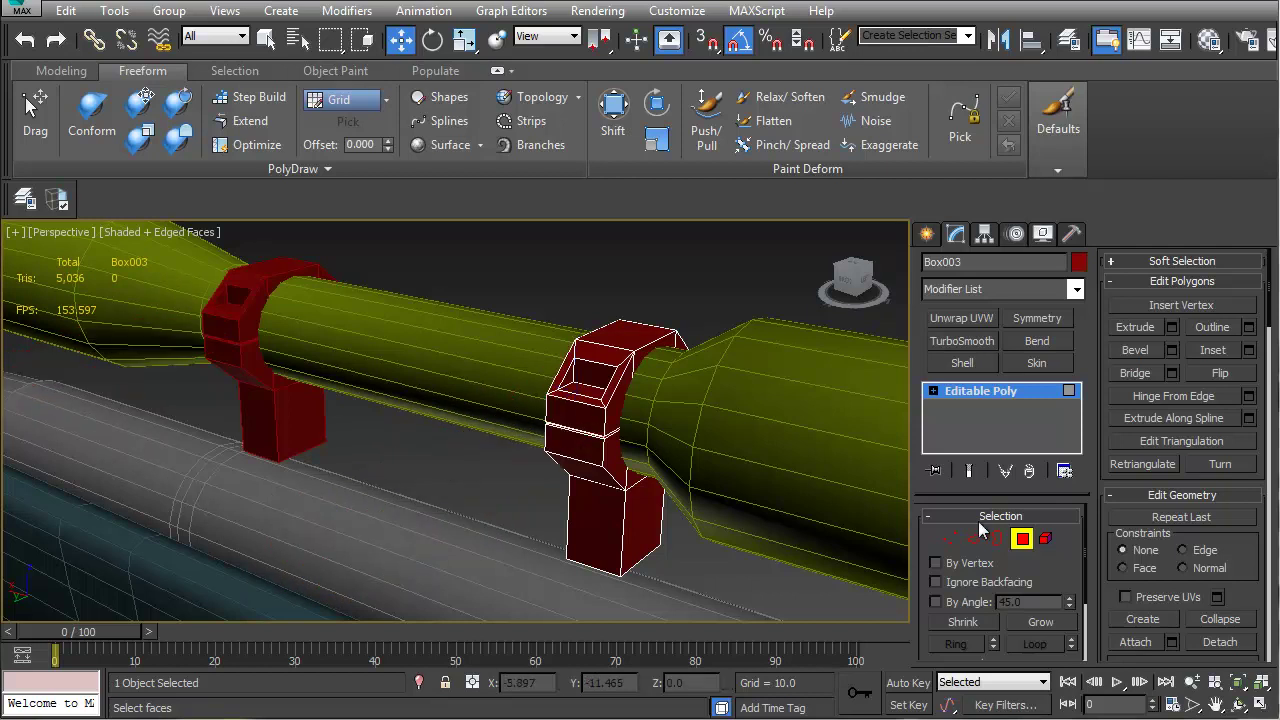
pyautogui.click(1022, 539)
# Clone the copied mount's leg polygons along X between the two mounts using Clone To Object, and select the new block
pyautogui.moveTo(612, 483); pyautogui.dragTo(562, 385, button='middle')
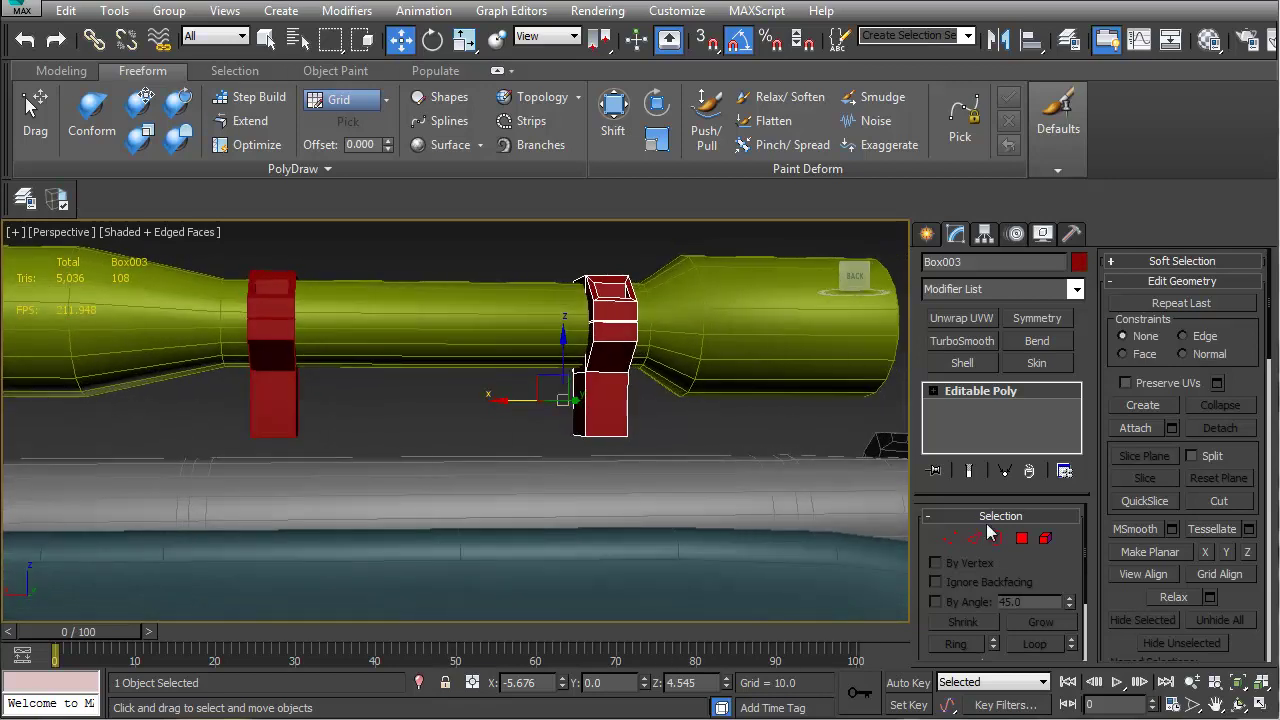
pyautogui.click(1021, 539)
pyautogui.moveTo(648, 428); pyautogui.dragTo(646, 429)
pyautogui.keyDown('shift'); pyautogui.moveTo(540, 419); pyautogui.dragTo(465, 415); pyautogui.keyUp('shift')
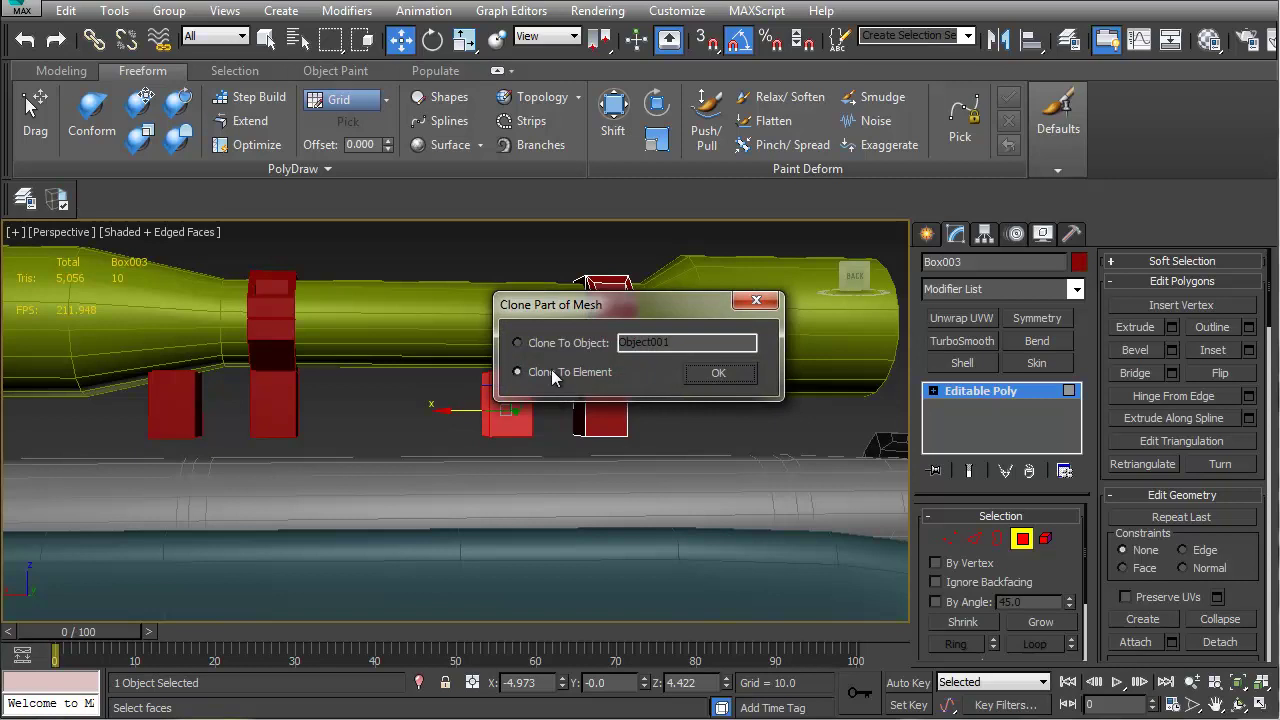
pyautogui.click(578, 346)
pyautogui.click(718, 372)
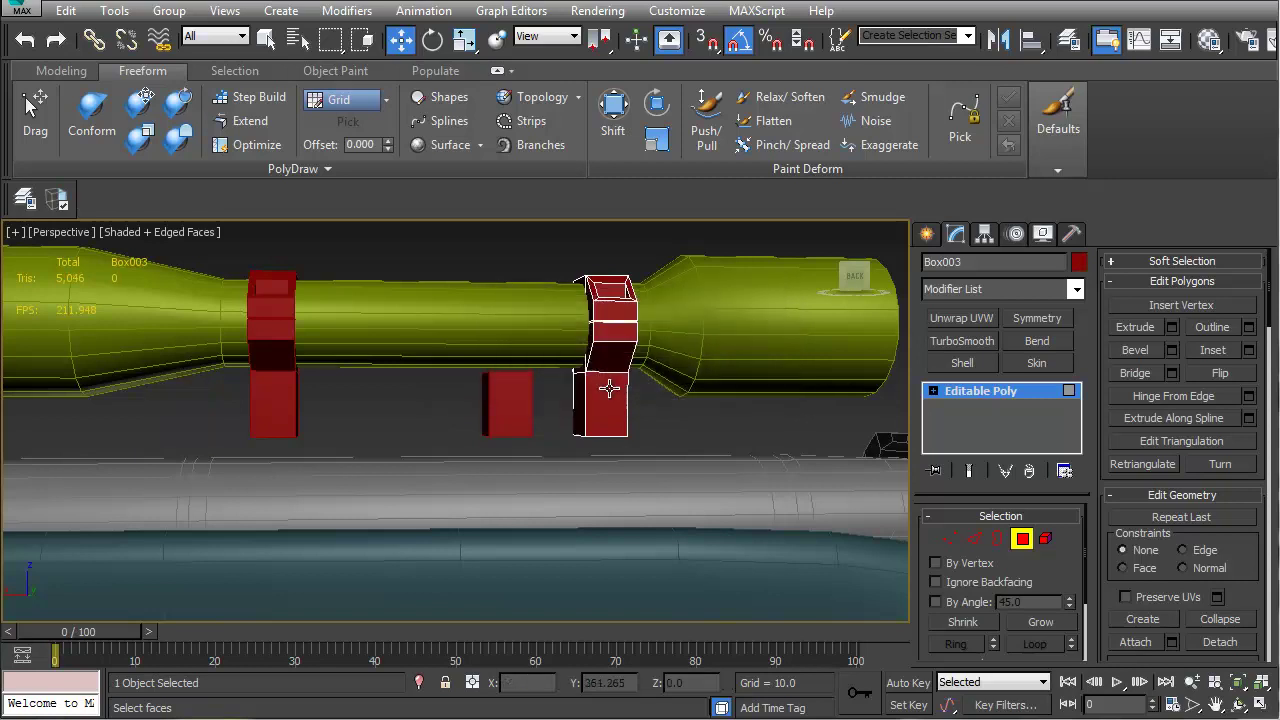
pyautogui.moveTo(526, 406); pyautogui.dragTo(544, 412, button='middle')
pyautogui.click(1021, 539)
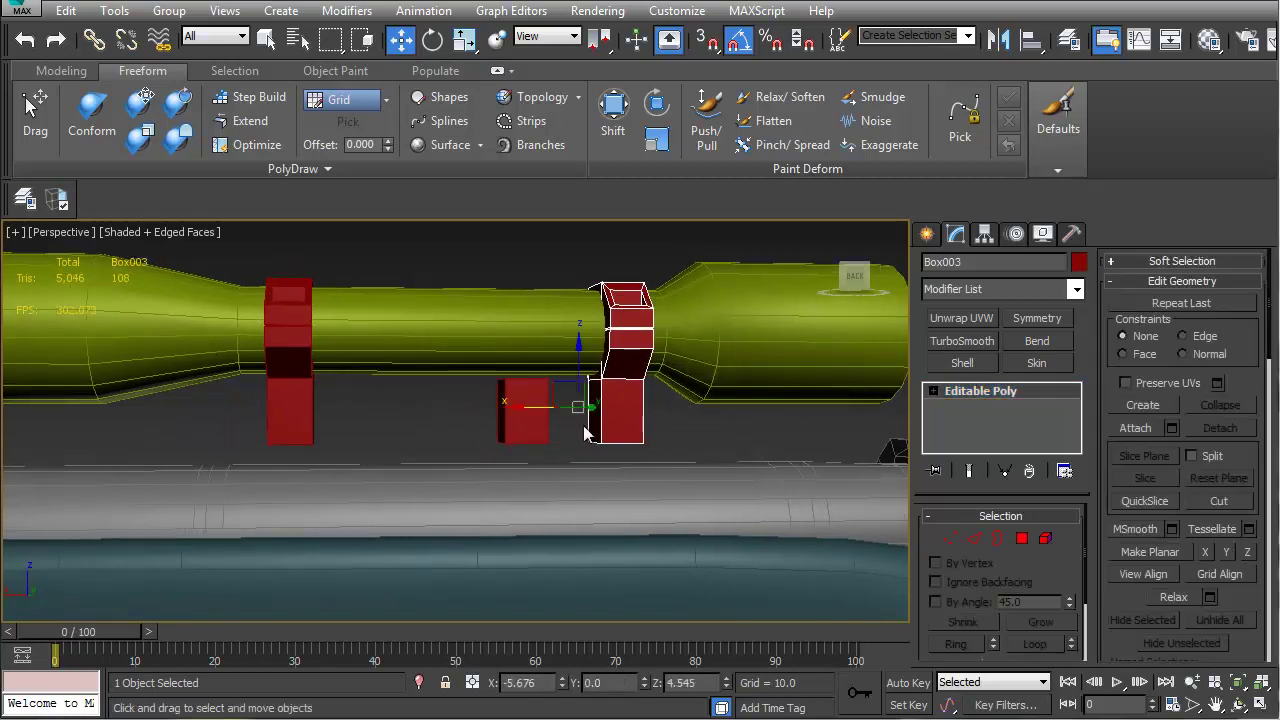
pyautogui.click(525, 410)
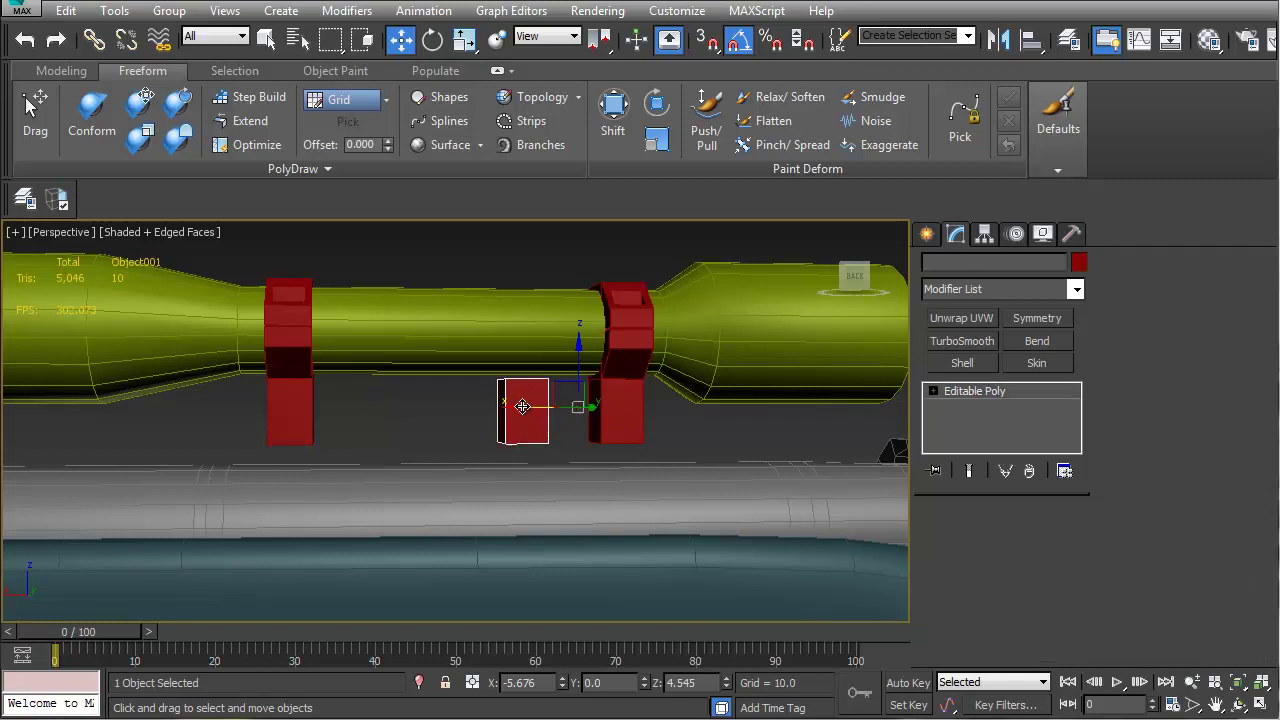
# Cap the block's open top border and move the top polygon down to make the block flat
pyautogui.scroll(8, 520, 440)
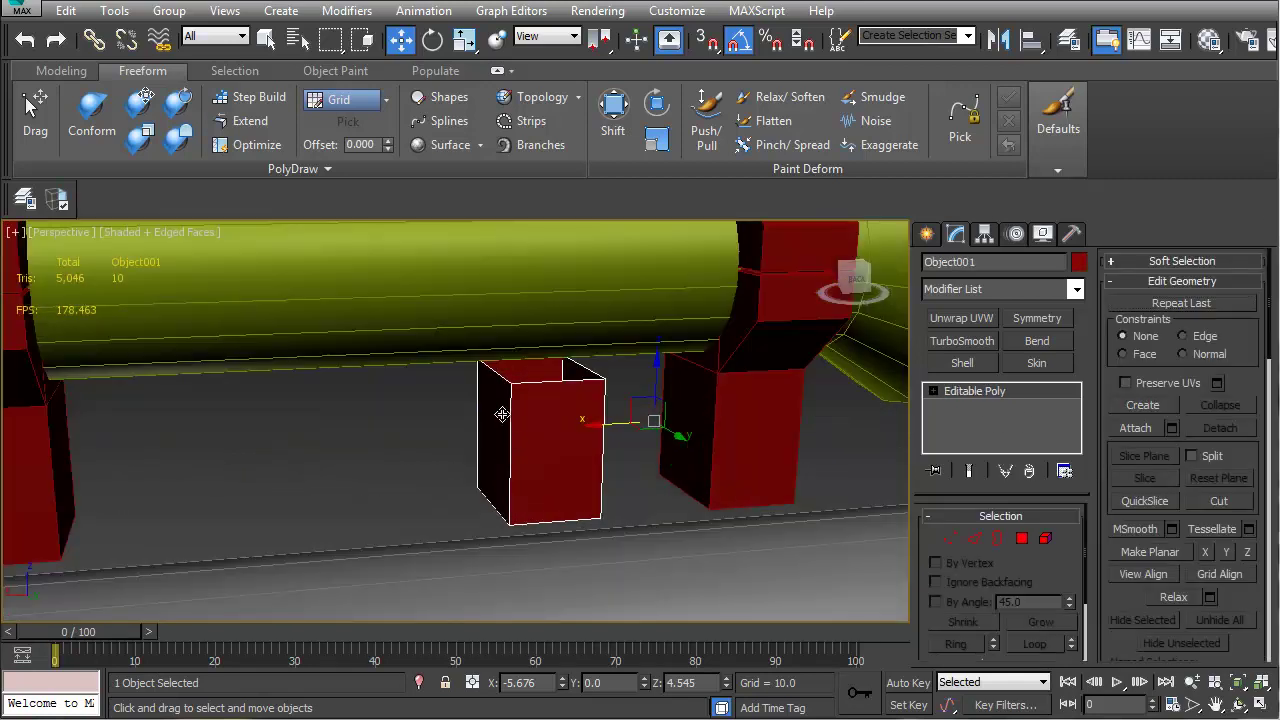
pyautogui.press('3')
pyautogui.click(541, 370)
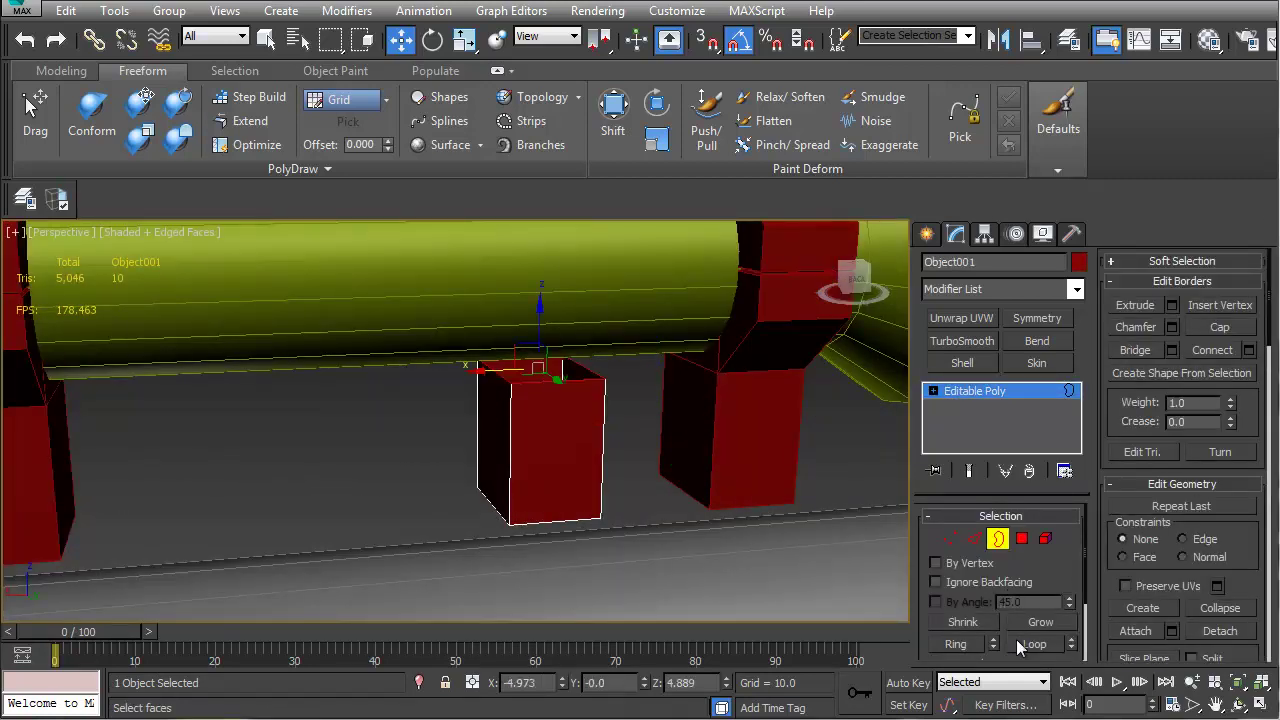
pyautogui.click(1021, 539)
pyautogui.click(562, 372)
pyautogui.moveTo(541, 311); pyautogui.dragTo(535, 409)
pyautogui.moveTo(542, 426); pyautogui.dragTo(546, 206, button='middle')
# Scale all the block's polygons along X in repeated passes to form a long rail that can span both legs
pyautogui.keyDown('alt'); pyautogui.moveTo(490, 283); pyautogui.dragTo(398, 392, button='middle'); pyautogui.keyUp('alt')
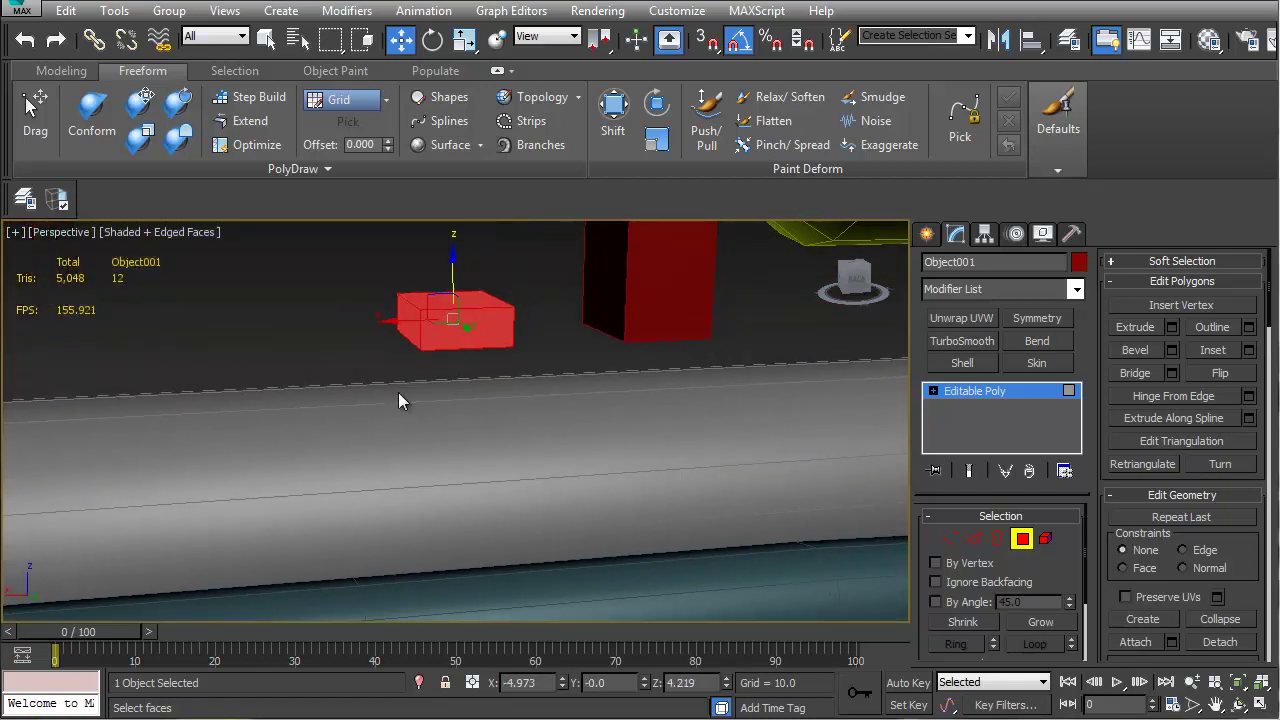
pyautogui.scroll(-5, 398, 392)
pyautogui.press('r')
pyautogui.moveTo(333, 360); pyautogui.dragTo(200, 370)
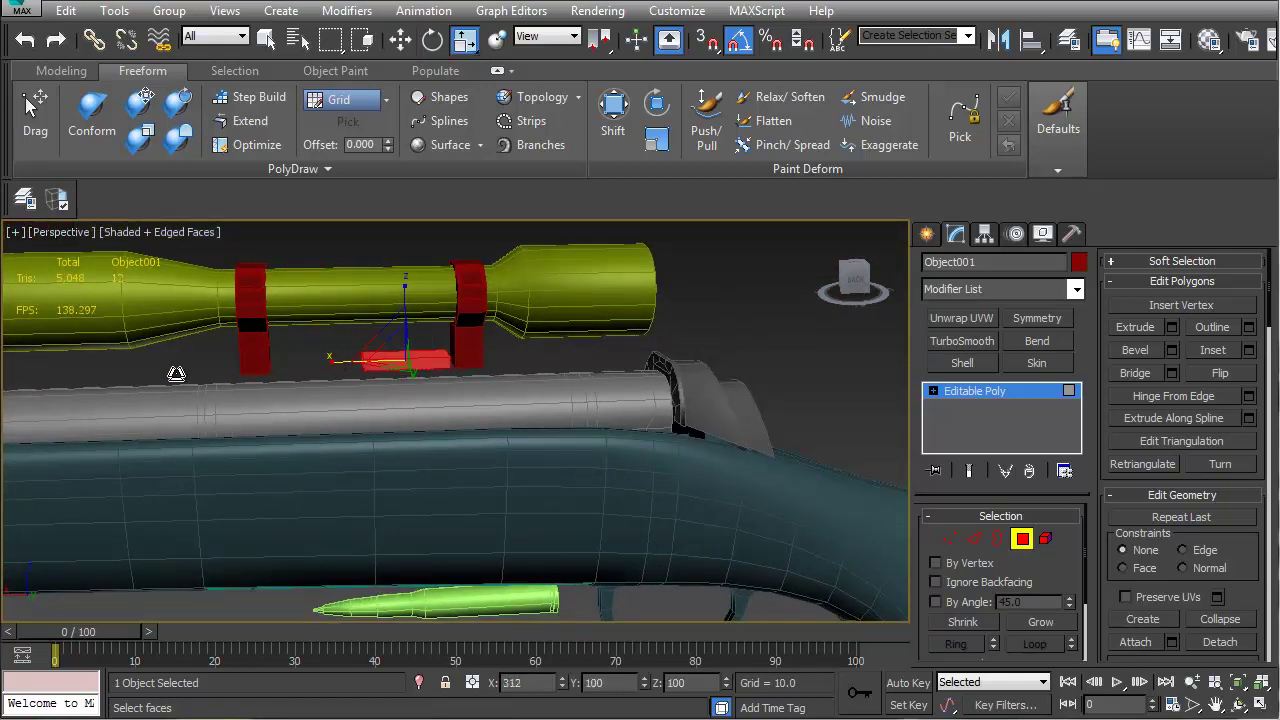
pyautogui.moveTo(25, 391); pyautogui.dragTo(5, 392)
pyautogui.moveTo(325, 368); pyautogui.dragTo(273, 383)
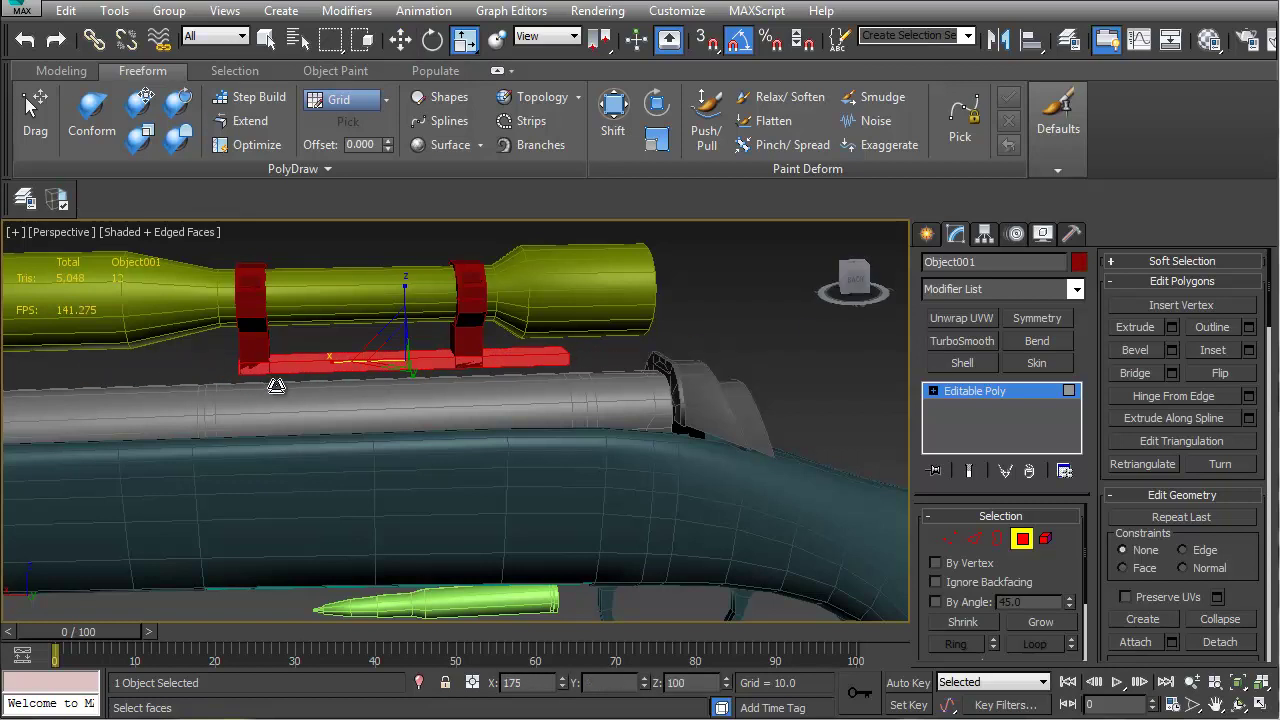
pyautogui.press('z')
# Move the rail along X until it sits centred under both legs and lower it slightly along Z
pyautogui.press('w')
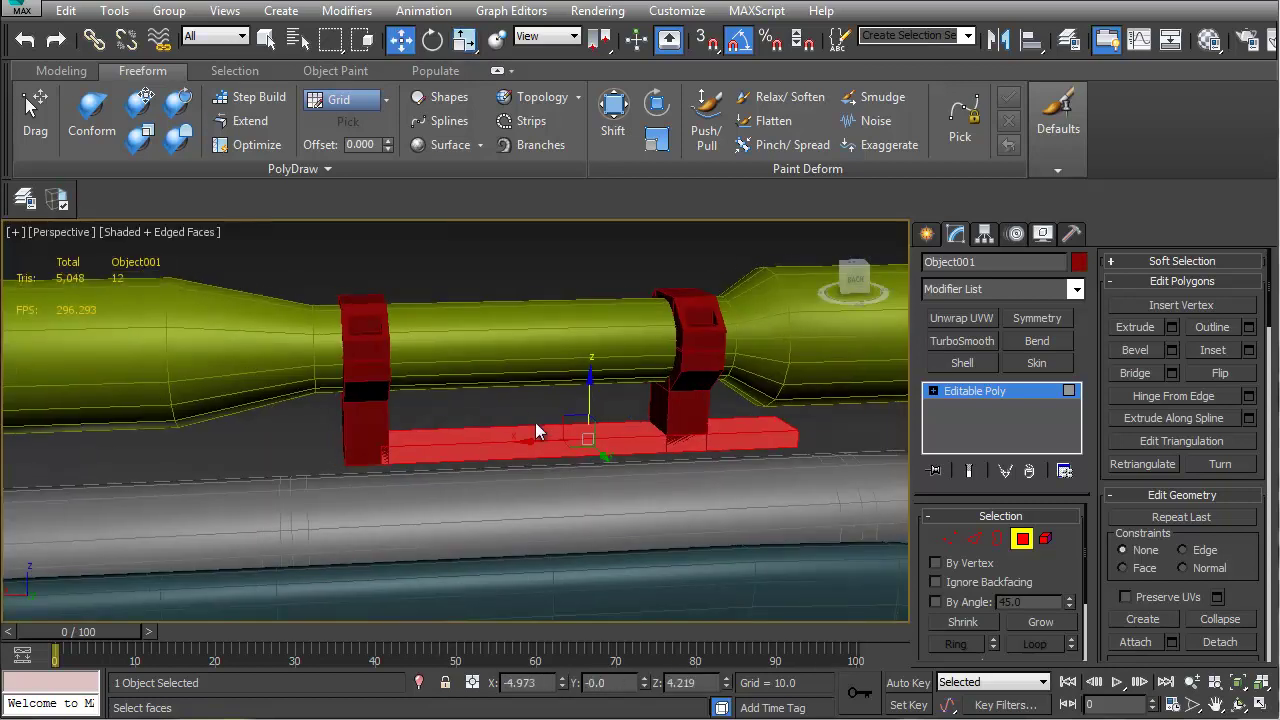
pyautogui.moveTo(536, 444); pyautogui.dragTo(472, 442)
pyautogui.keyDown('alt'); pyautogui.moveTo(472, 442); pyautogui.dragTo(540, 416, button='middle'); pyautogui.keyUp('alt')
pyautogui.moveTo(524, 393); pyautogui.dragTo(524, 405)
pyautogui.moveTo(524, 405); pyautogui.dragTo(391, 428, button='middle')
pyautogui.scroll(2, 524, 393)
pyautogui.scroll(-1, 520, 396)
# Connect the rail's vertical edges with one lengthwise edge loop and move the loop down along Z
pyautogui.keyDown('alt'); pyautogui.moveTo(669, 449); pyautogui.dragTo(398, 426, button='middle'); pyautogui.keyUp('alt')
pyautogui.scroll(-2, 437, 435)
pyautogui.keyDown('alt'); pyautogui.moveTo(443, 440); pyautogui.dragTo(474, 449, button='middle'); pyautogui.keyUp('alt')
pyautogui.scroll(2, 467, 447)
pyautogui.press('2')
pyautogui.press('2')
pyautogui.click(189, 448)
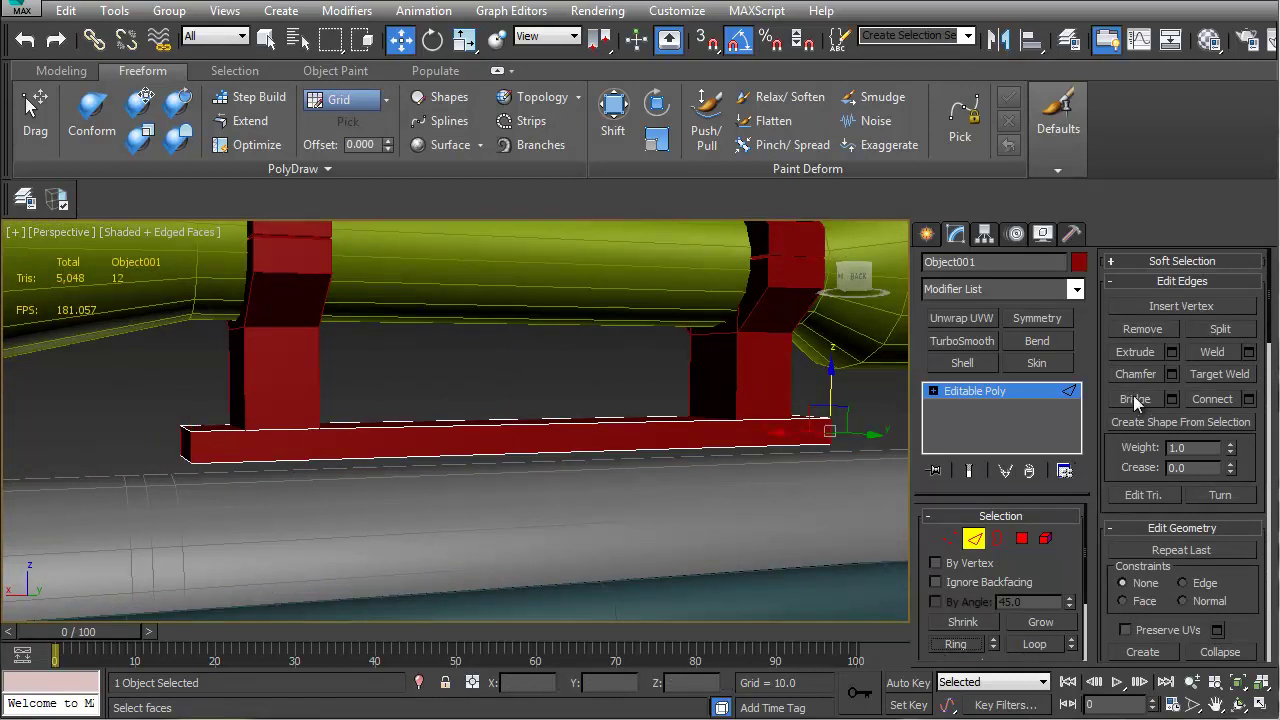
pyautogui.click(1210, 399)
pyautogui.scroll(4, 654, 396)
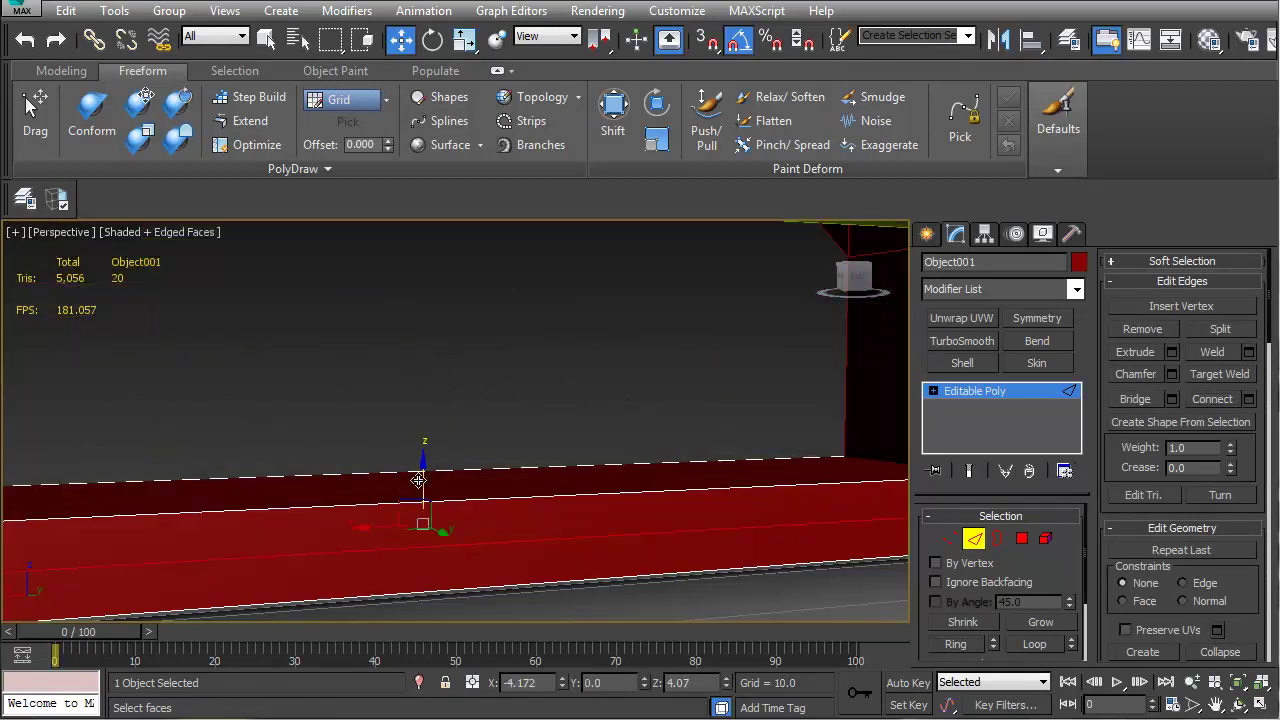
pyautogui.moveTo(426, 477); pyautogui.dragTo(432, 494)
# Select the rail's two long top edges, convert them to vertices and scale them inward to taper the rail's top
pyautogui.click(645, 490)
pyautogui.keyDown('ctrl'); pyautogui.click(587, 465); pyautogui.keyUp('ctrl')
pyautogui.click(950, 539)
pyautogui.keyDown('alt'); pyautogui.moveTo(804, 528); pyautogui.dragTo(734, 500, button='middle'); pyautogui.keyUp('alt')
pyautogui.press('r')
pyautogui.moveTo(556, 487); pyautogui.dragTo(534, 514)
pyautogui.keyDown('alt'); pyautogui.moveTo(534, 514); pyautogui.dragTo(491, 333, button='middle'); pyautogui.keyUp('alt')
pyautogui.scroll(5, 495, 458)
# Select the rail's lengthwise edges and connect them with many evenly spaced crosswise segments
pyautogui.moveTo(506, 354); pyautogui.dragTo(588, 528)
pyautogui.click(1254, 398)
pyautogui.click(1250, 399)
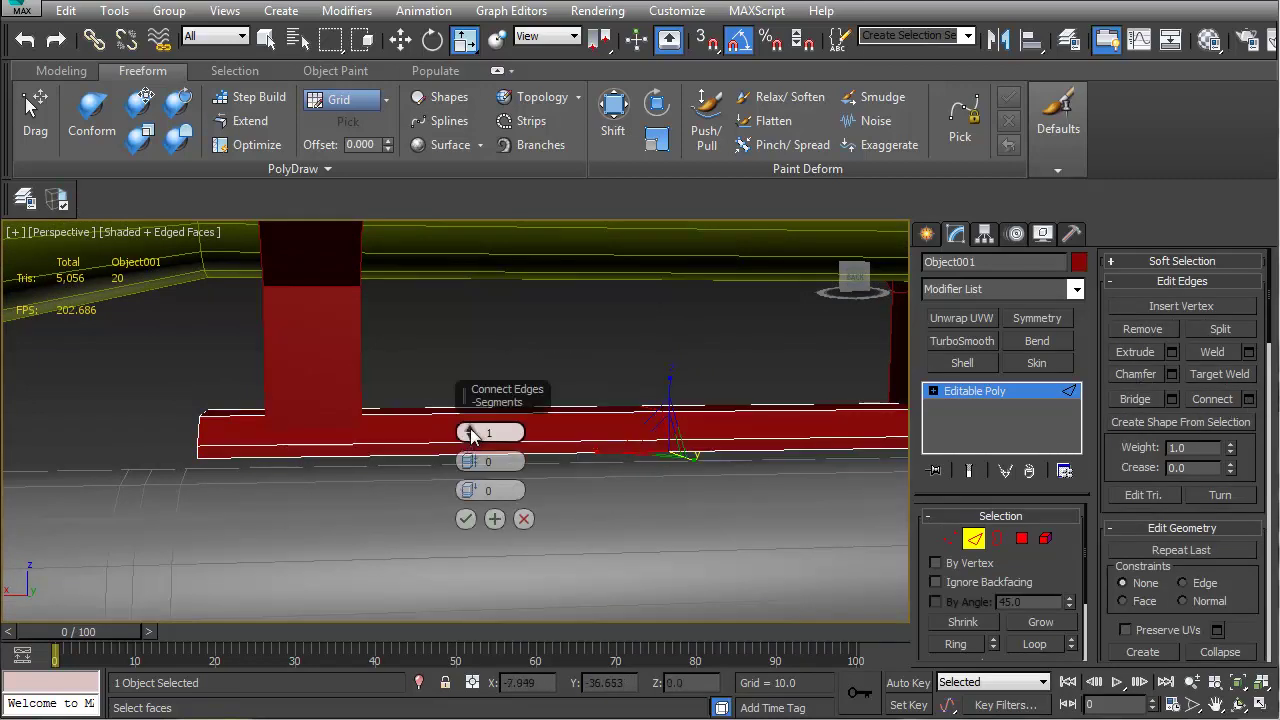
pyautogui.moveTo(465, 403); pyautogui.dragTo(465, 375)
pyautogui.moveTo(487, 318)
pyautogui.mouseDown()
pyautogui.moveTo(491, 266)
pyautogui.moveTo(502, 311)
pyautogui.mouseUp()
pyautogui.moveTo(668, 376)
pyautogui.keyDown('alt'); pyautogui.mouseDown(button='middle')
pyautogui.moveTo(680, 386)
pyautogui.moveTo(660, 388)
pyautogui.mouseUp(button='middle'); pyautogui.keyUp('alt')
pyautogui.scroll(-3, 585, 384)
pyautogui.keyDown('alt'); pyautogui.moveTo(75, 276); pyautogui.dragTo(342, 389, button='middle'); pyautogui.keyUp('alt')
pyautogui.click(466, 519)
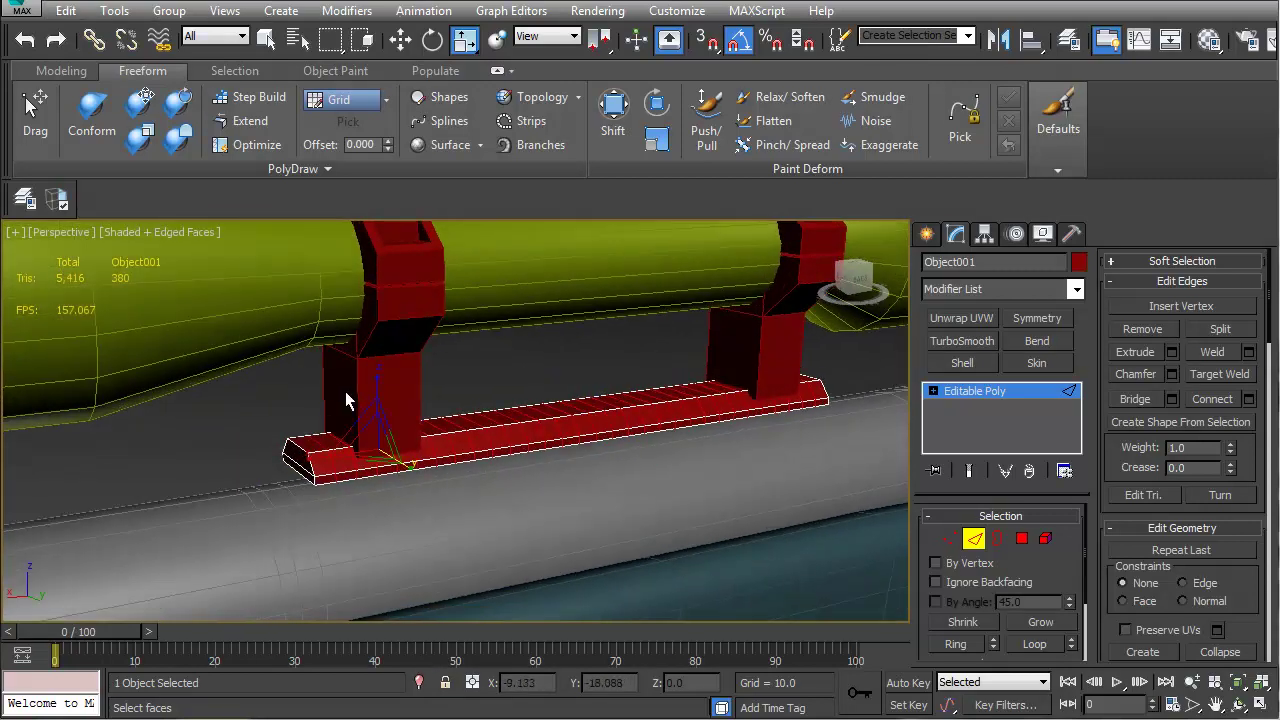
# Select every second edge segment along the rail's upper long edges, convert the selection to polygons and delete them to open evenly spaced gaps
pyautogui.click(975, 540)
pyautogui.keyDown('alt'); pyautogui.moveTo(171, 280); pyautogui.dragTo(597, 405, button='middle'); pyautogui.keyUp('alt')
pyautogui.keyDown('alt'); pyautogui.moveTo(342, 481); pyautogui.dragTo(607, 430, button='middle'); pyautogui.keyUp('alt')
pyautogui.scroll(6, 551, 457)
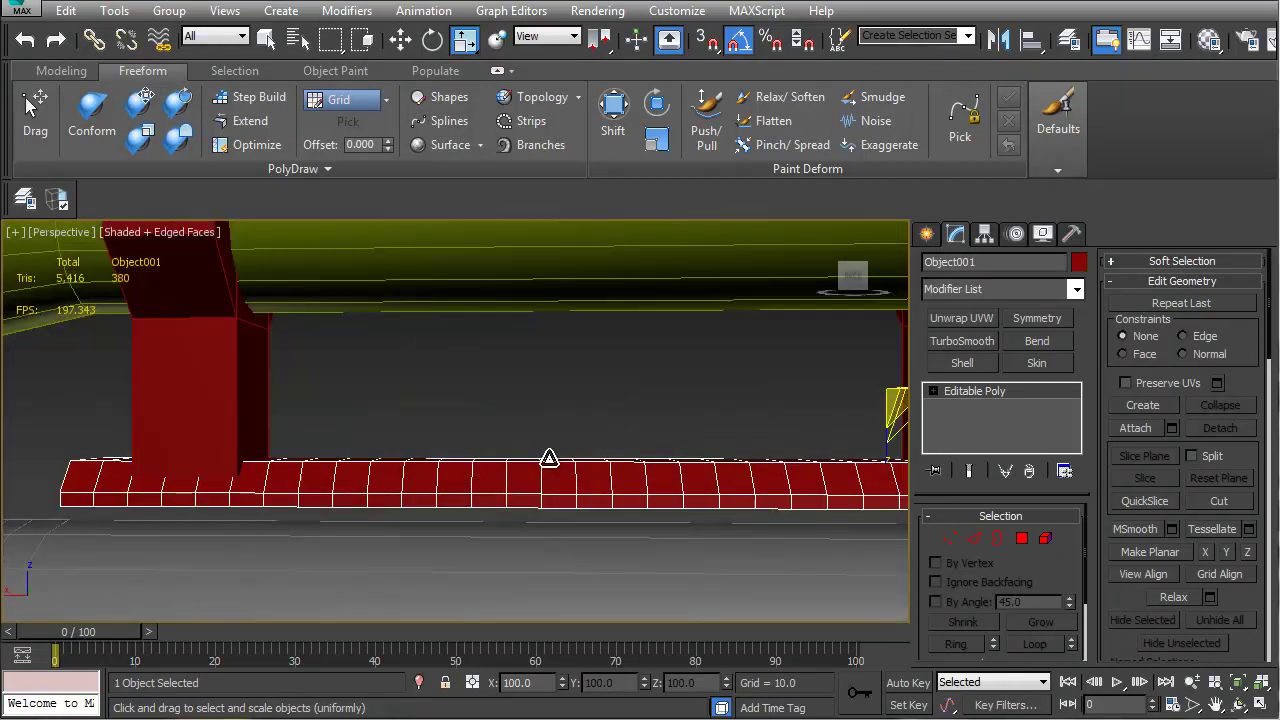
pyautogui.moveTo(668, 418)
pyautogui.keyDown('alt'); pyautogui.mouseDown(button='middle')
pyautogui.moveTo(477, 423)
pyautogui.moveTo(649, 417)
pyautogui.mouseUp(button='middle'); pyautogui.keyUp('alt')
pyautogui.keyDown('alt'); pyautogui.moveTo(471, 423); pyautogui.dragTo(427, 450, button='middle'); pyautogui.keyUp('alt')
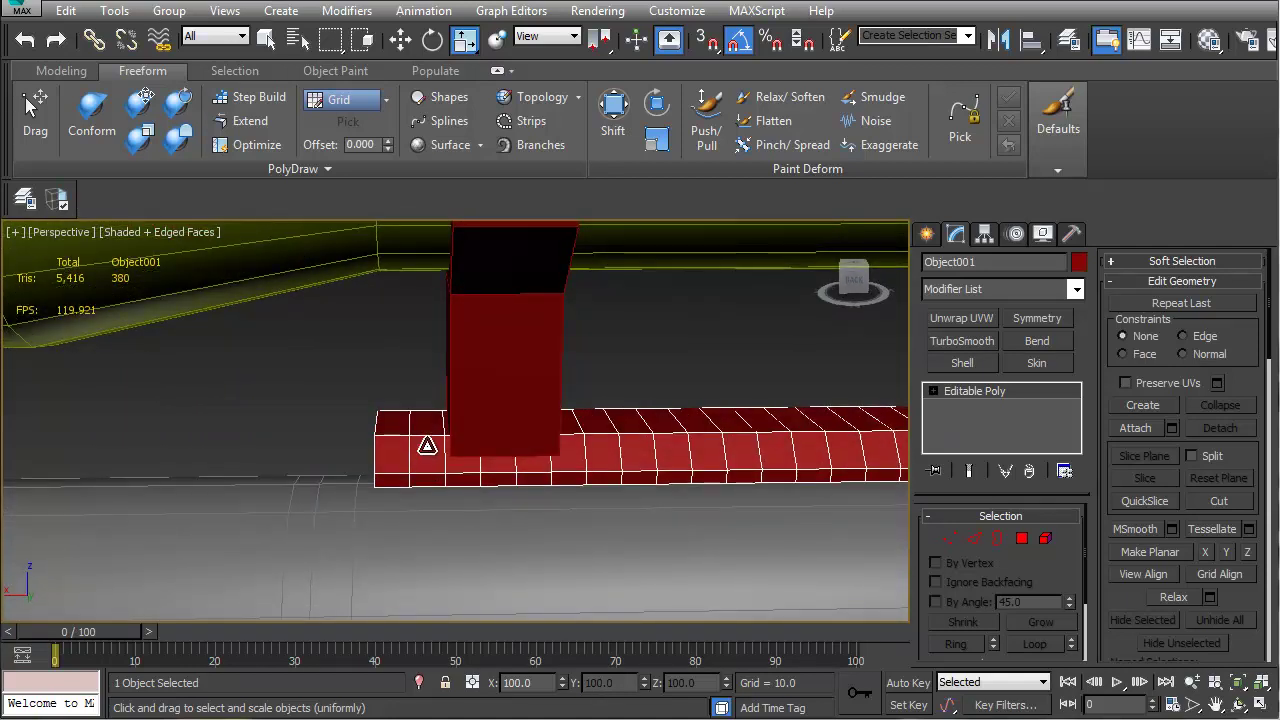
pyautogui.press('2')
pyautogui.click(428, 432)
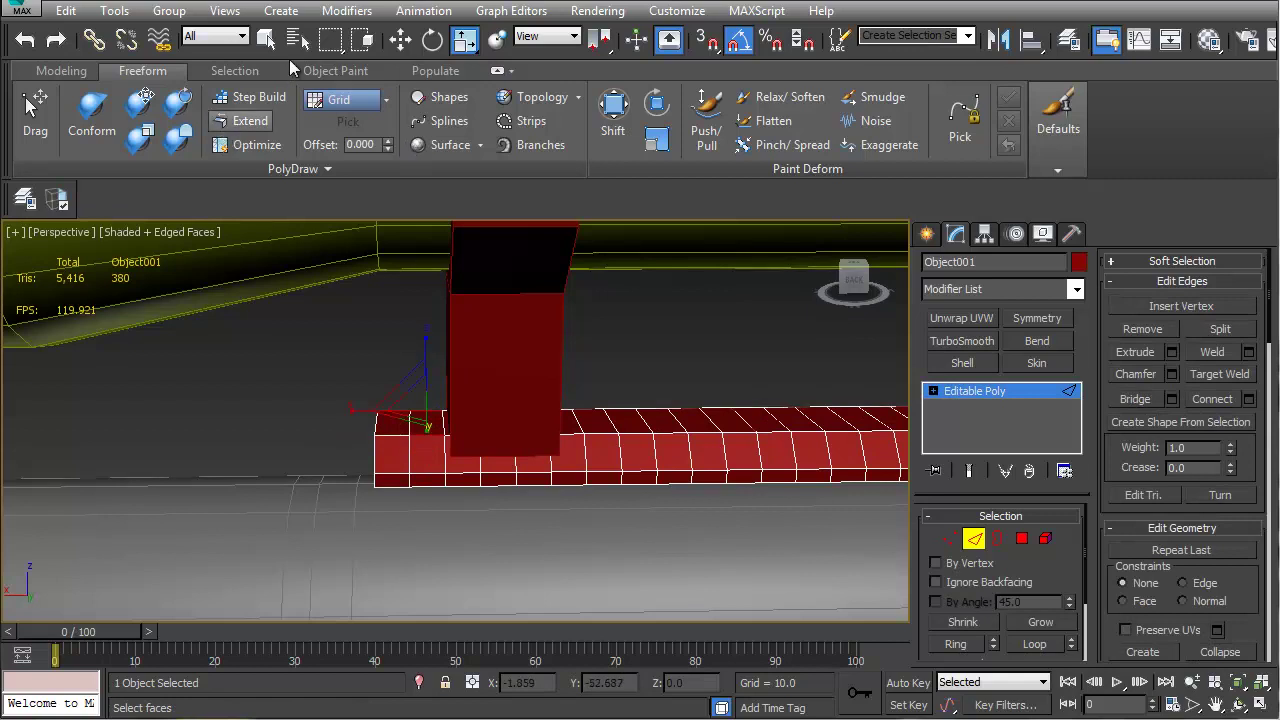
pyautogui.click(62, 72)
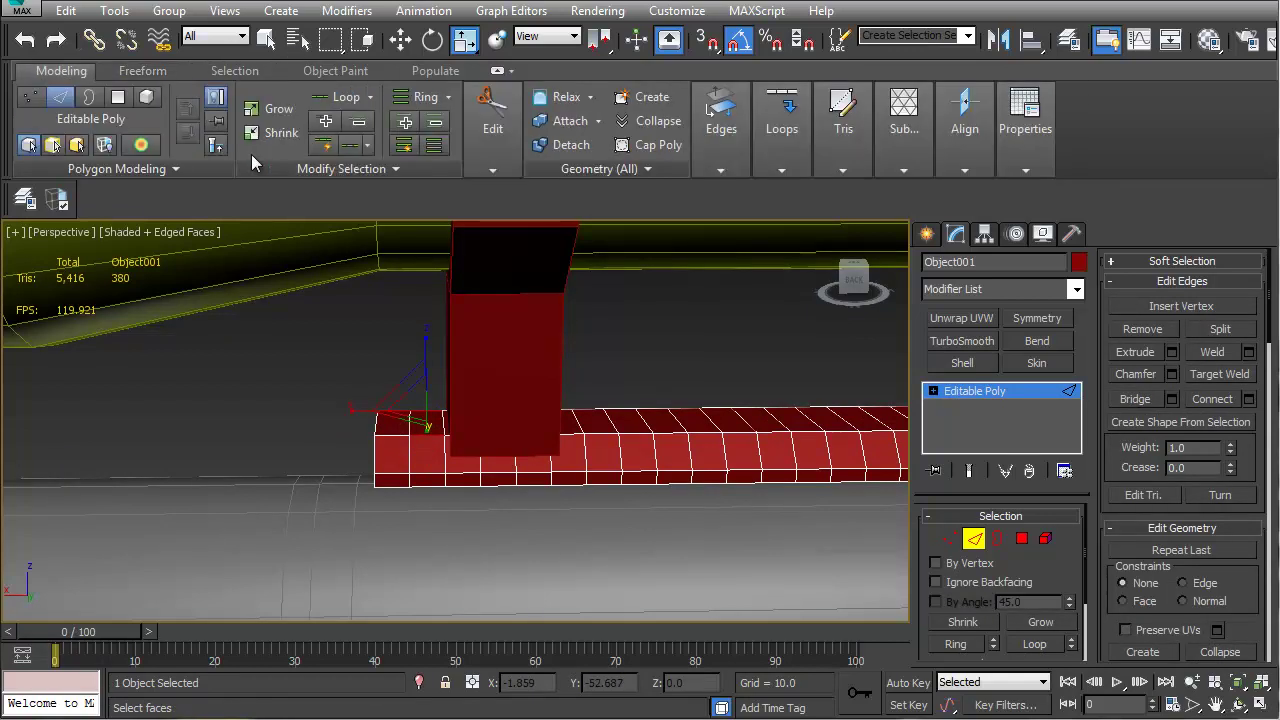
pyautogui.click(346, 143)
pyautogui.moveTo(542, 378); pyautogui.dragTo(184, 360, button='middle')
pyautogui.moveTo(572, 392); pyautogui.dragTo(514, 376, button='middle')
pyautogui.keyDown('ctrl'); pyautogui.click(214, 388); pyautogui.keyUp('ctrl')
pyautogui.keyDown('ctrl'); pyautogui.click(343, 386); pyautogui.keyUp('ctrl')
pyautogui.keyDown('ctrl'); pyautogui.click(573, 386); pyautogui.keyUp('ctrl')
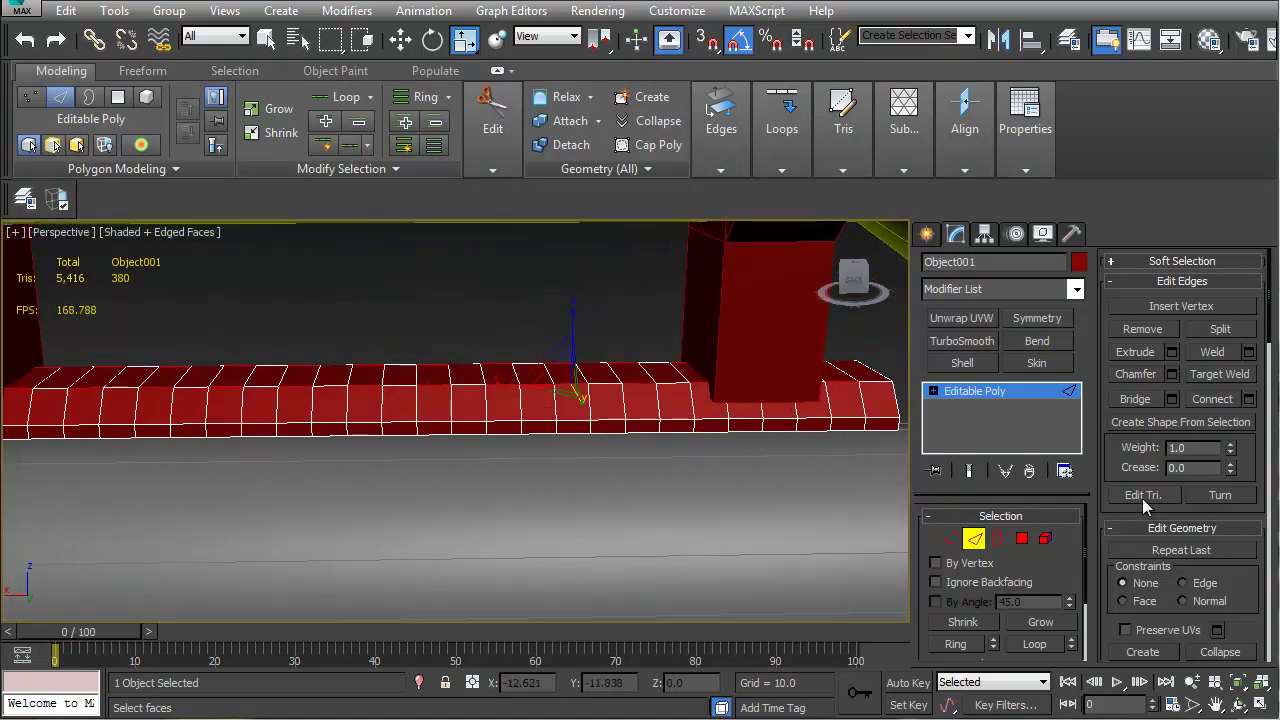
pyautogui.click(1021, 539)
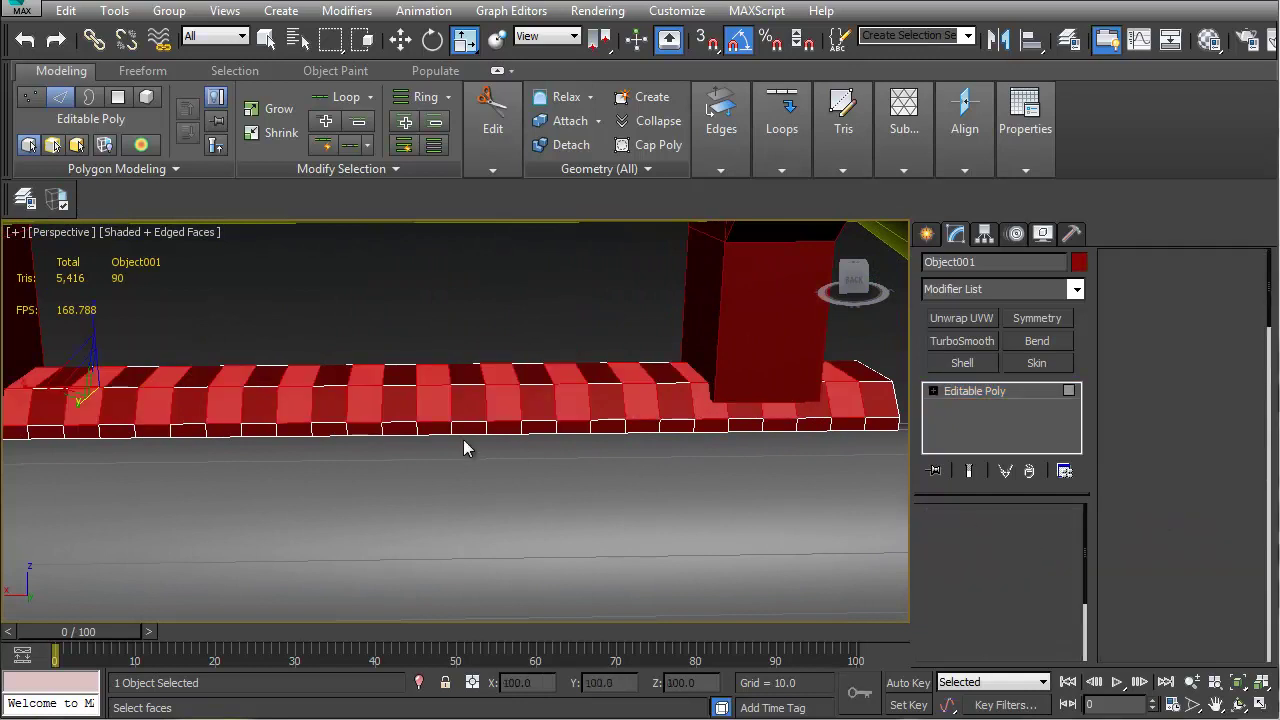
pyautogui.keyDown('alt'); pyautogui.moveTo(517, 451); pyautogui.dragTo(724, 440, button='middle'); pyautogui.keyUp('alt')
pyautogui.press('Delete')
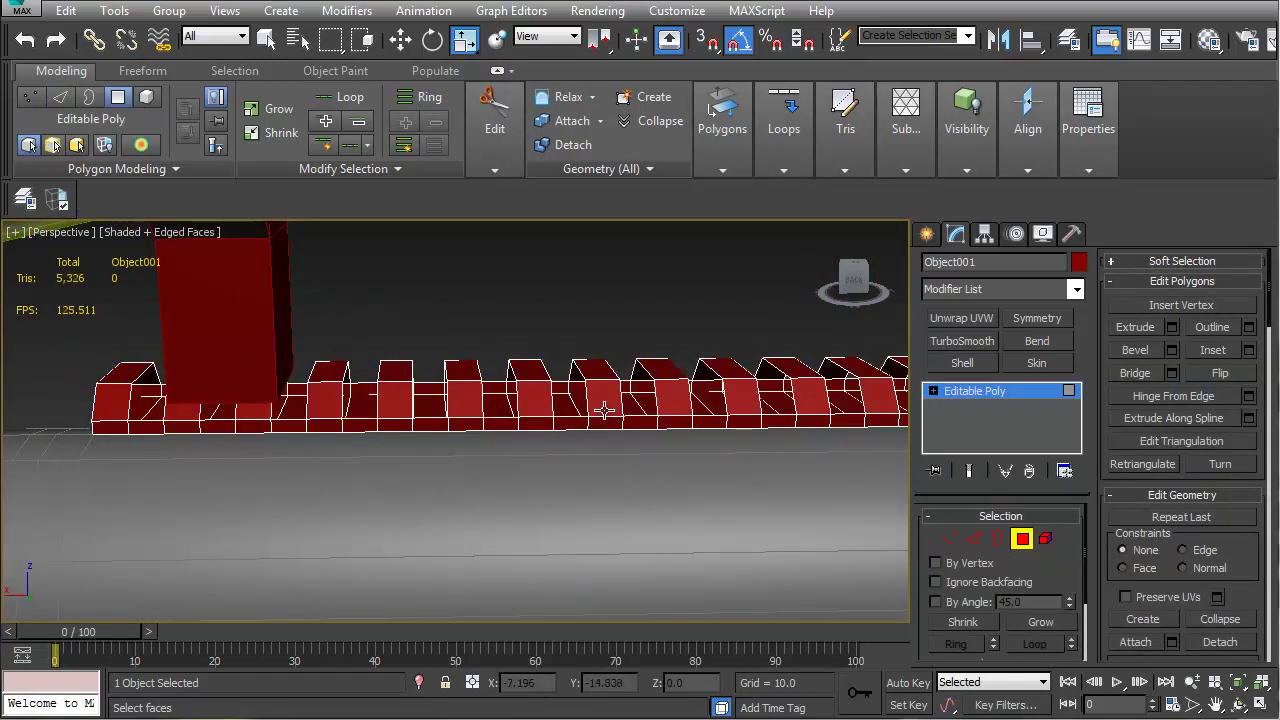
# Try to bridge the open lower edges across the gaps near the ends of the rail
pyautogui.moveTo(297, 433)
pyautogui.keyDown('alt'); pyautogui.mouseDown(button='middle')
pyautogui.moveTo(306, 426)
pyautogui.moveTo(288, 423)
pyautogui.mouseUp(button='middle'); pyautogui.keyUp('alt')
pyautogui.click(151, 425)
pyautogui.moveTo(152, 424); pyautogui.dragTo(300, 424, button='middle')
pyautogui.press('2')
pyautogui.click(284, 410)
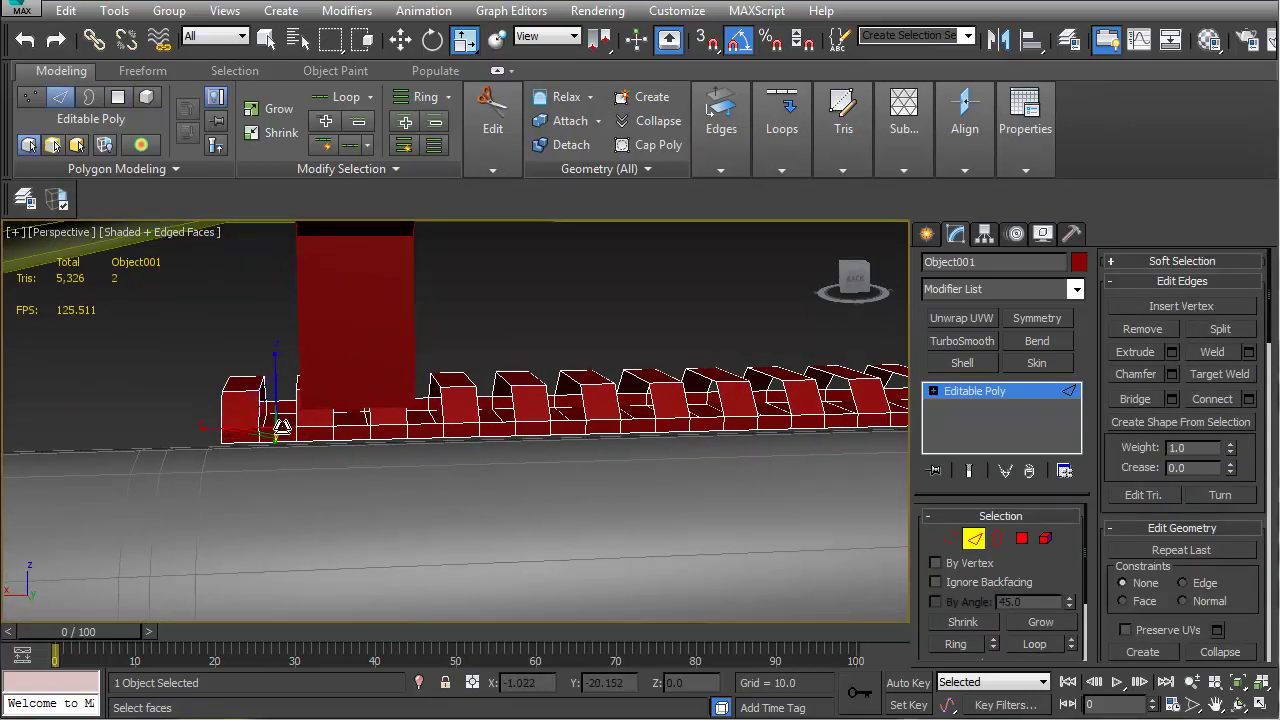
pyautogui.click(356, 143)
pyautogui.keyDown('alt'); pyautogui.moveTo(658, 430); pyautogui.dragTo(546, 440, button='middle'); pyautogui.keyUp('alt')
pyautogui.keyDown('alt'); pyautogui.moveTo(398, 481); pyautogui.dragTo(538, 462, button='middle'); pyautogui.keyUp('alt')
pyautogui.keyDown('alt'); pyautogui.click(706, 508); pyautogui.keyUp('alt')
pyautogui.keyDown('alt'); pyautogui.moveTo(672, 512); pyautogui.dragTo(456, 490, button='middle'); pyautogui.keyUp('alt')
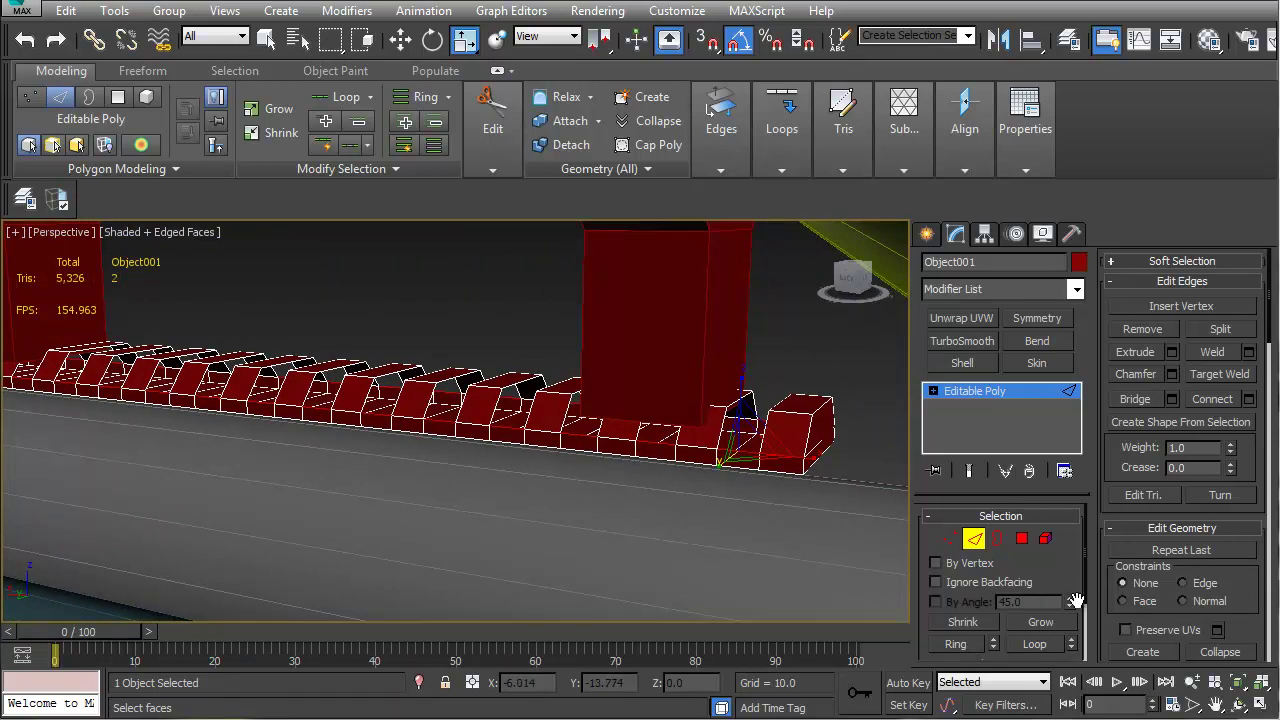
pyautogui.click(1136, 399)
pyautogui.click(1137, 402)
pyautogui.keyDown('alt'); pyautogui.moveTo(600, 436); pyautogui.dragTo(668, 450, button='middle'); pyautogui.keyUp('alt')
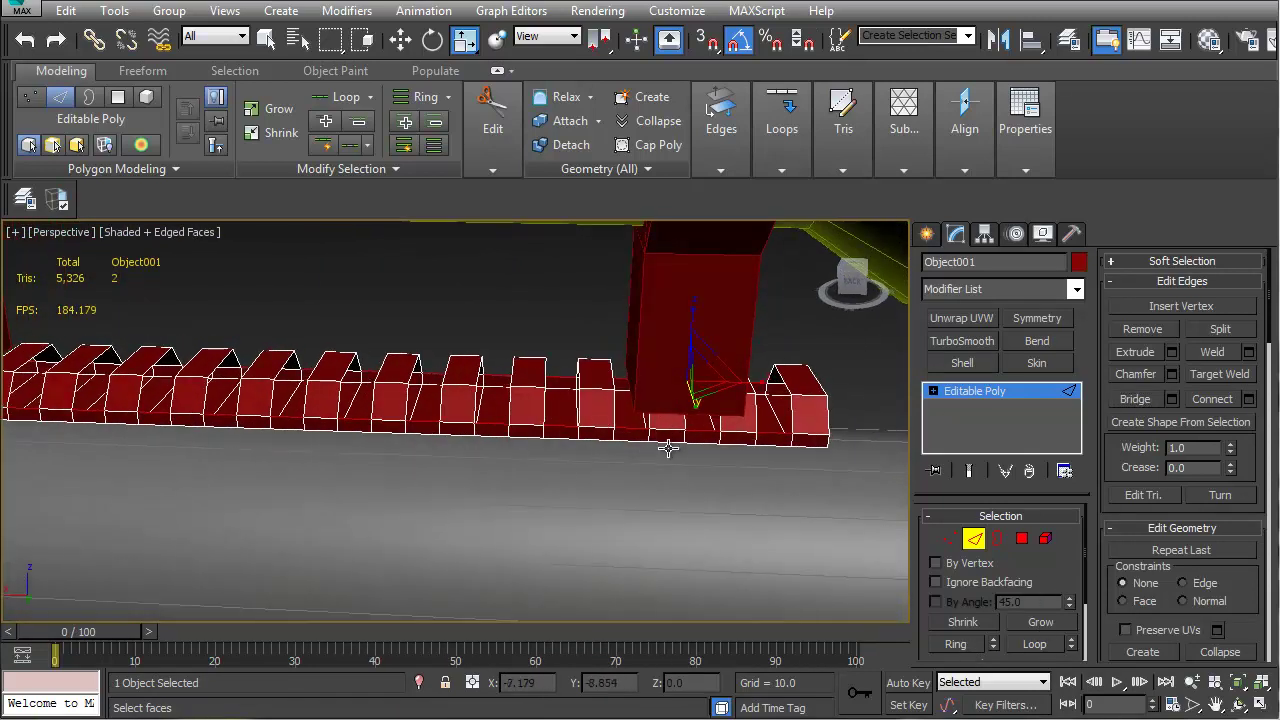
pyautogui.click(768, 470)
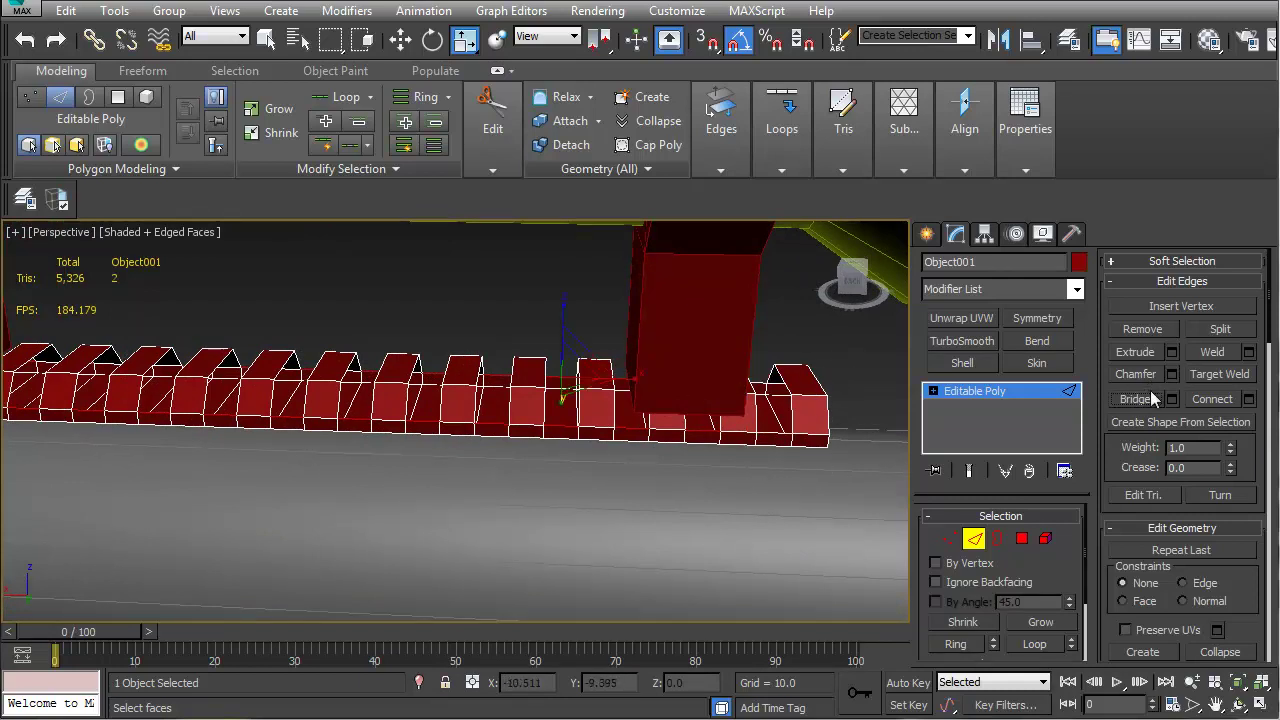
pyautogui.moveTo(38, 425); pyautogui.dragTo(517, 432, button='middle')
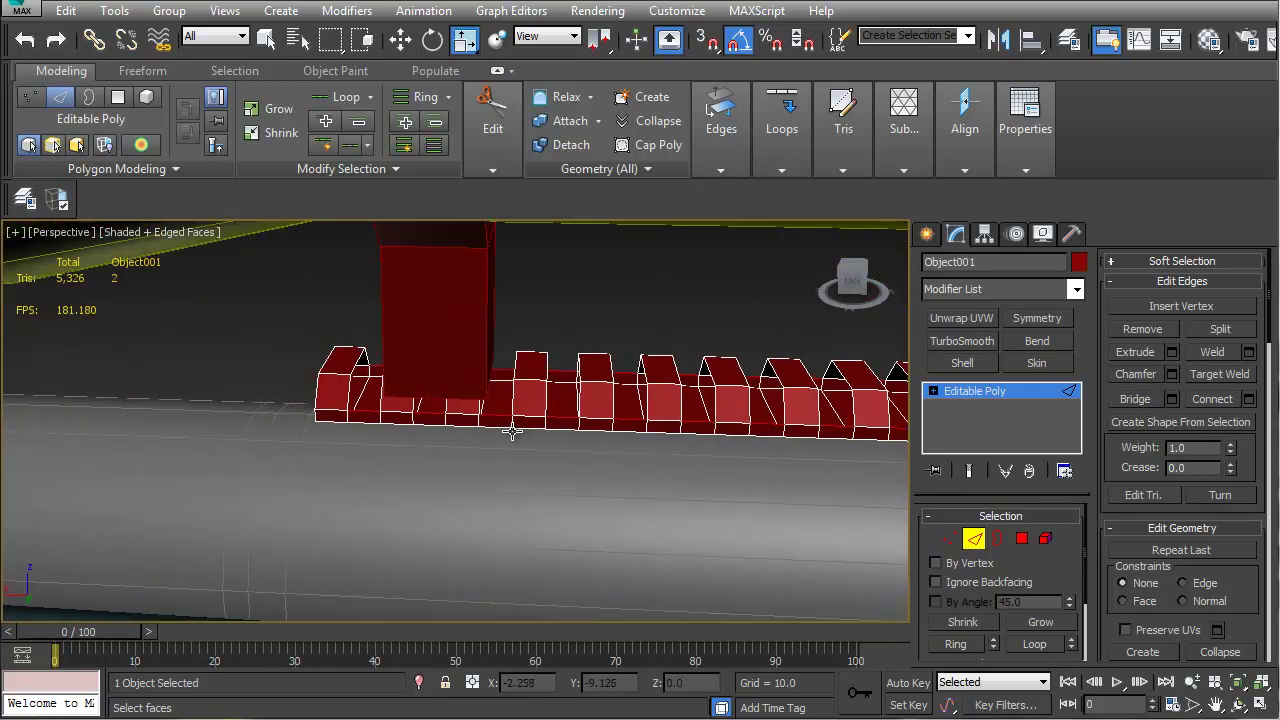
# Isolate the rail so that its open gaps can be edited without the rest of the rifle
pyautogui.click(419, 682)
pyautogui.scroll(5, 500, 462)
pyautogui.moveTo(467, 462); pyautogui.dragTo(549, 526, button='middle')
pyautogui.keyDown('alt'); pyautogui.moveTo(369, 492); pyautogui.dragTo(397, 477, button='middle'); pyautogui.keyUp('alt')
pyautogui.click(276, 506)
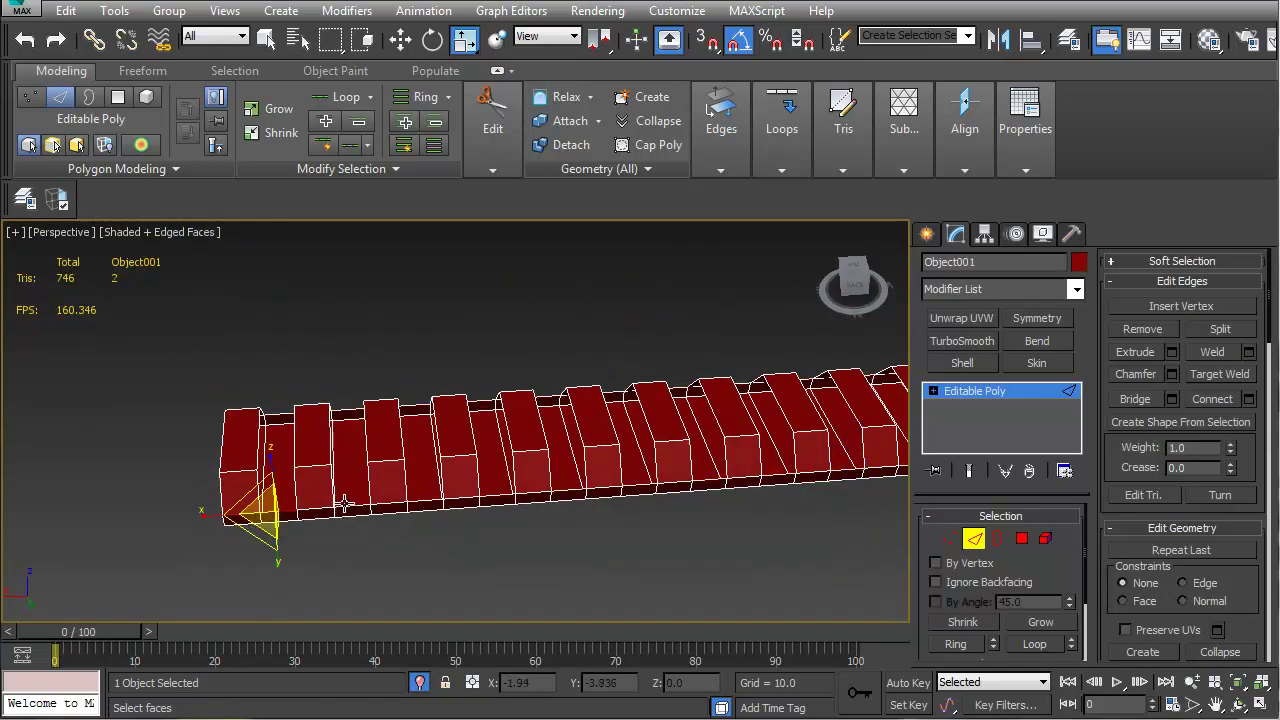
pyautogui.click(428, 497)
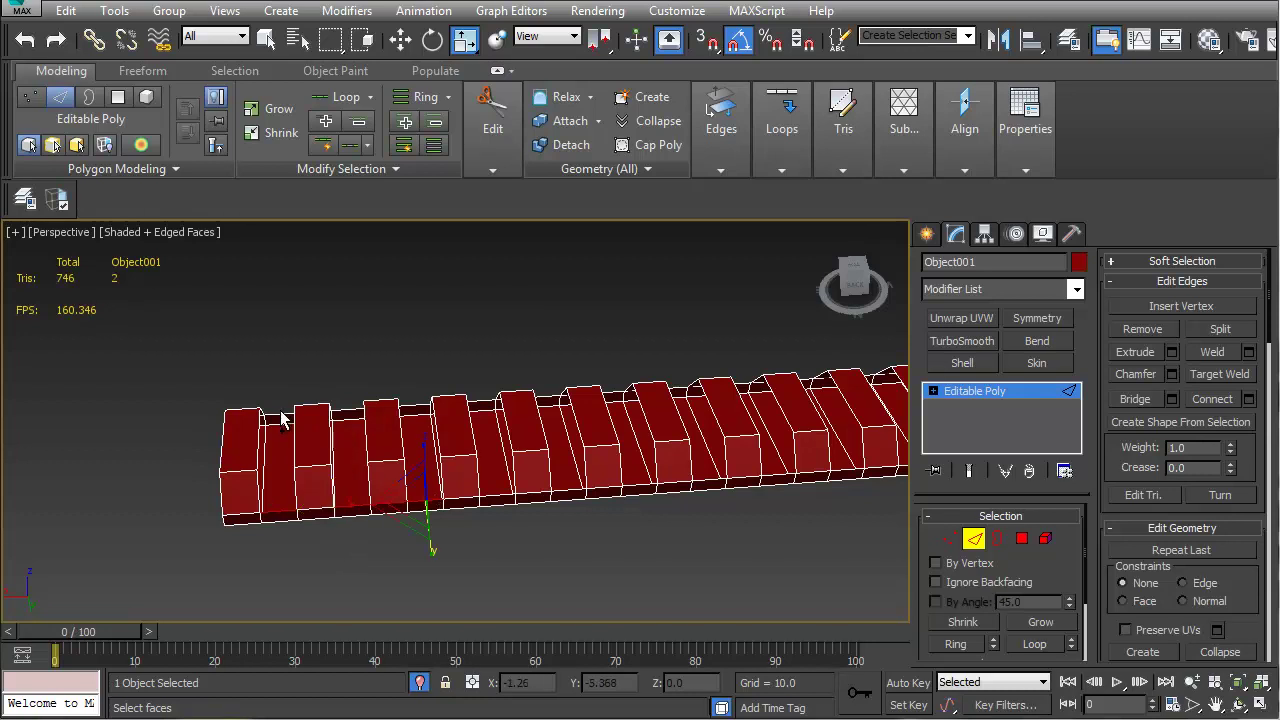
pyautogui.click(280, 413)
pyautogui.click(335, 412)
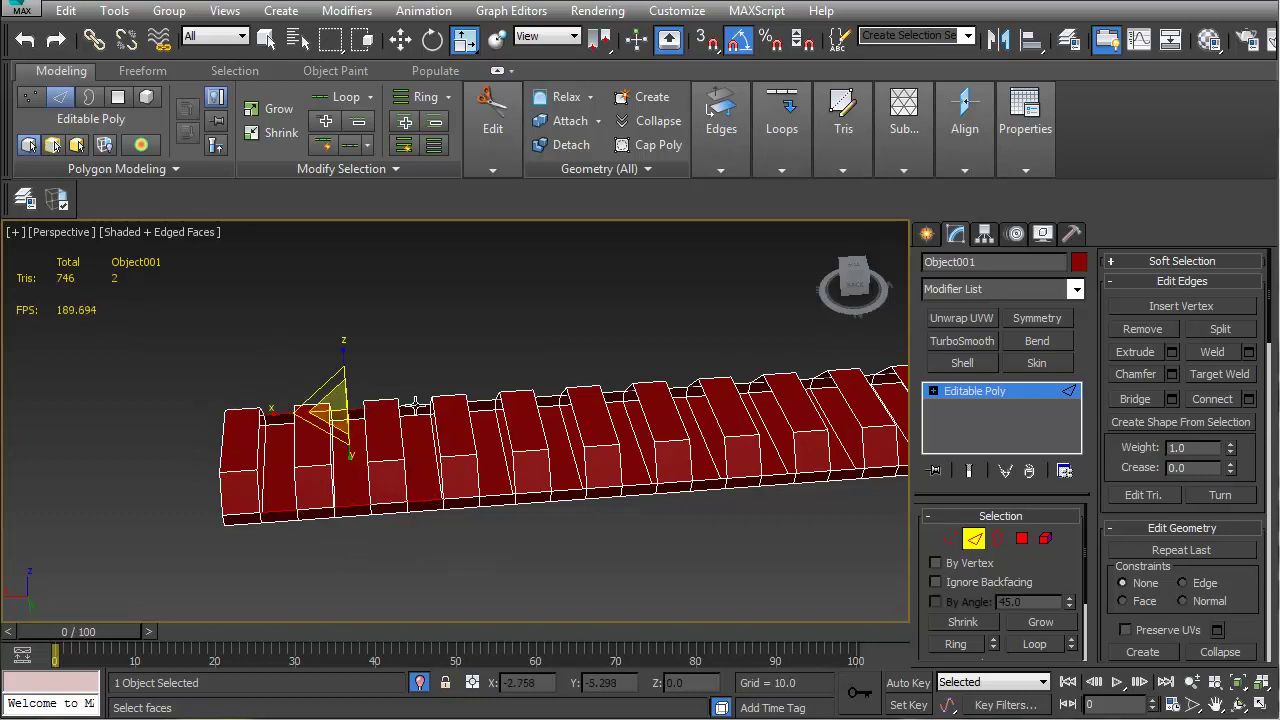
pyautogui.click(415, 403)
# Bridge the two opposite lower edges of the first gap at the rail's end, then clear the selection
pyautogui.click(266, 507)
pyautogui.click(286, 411)
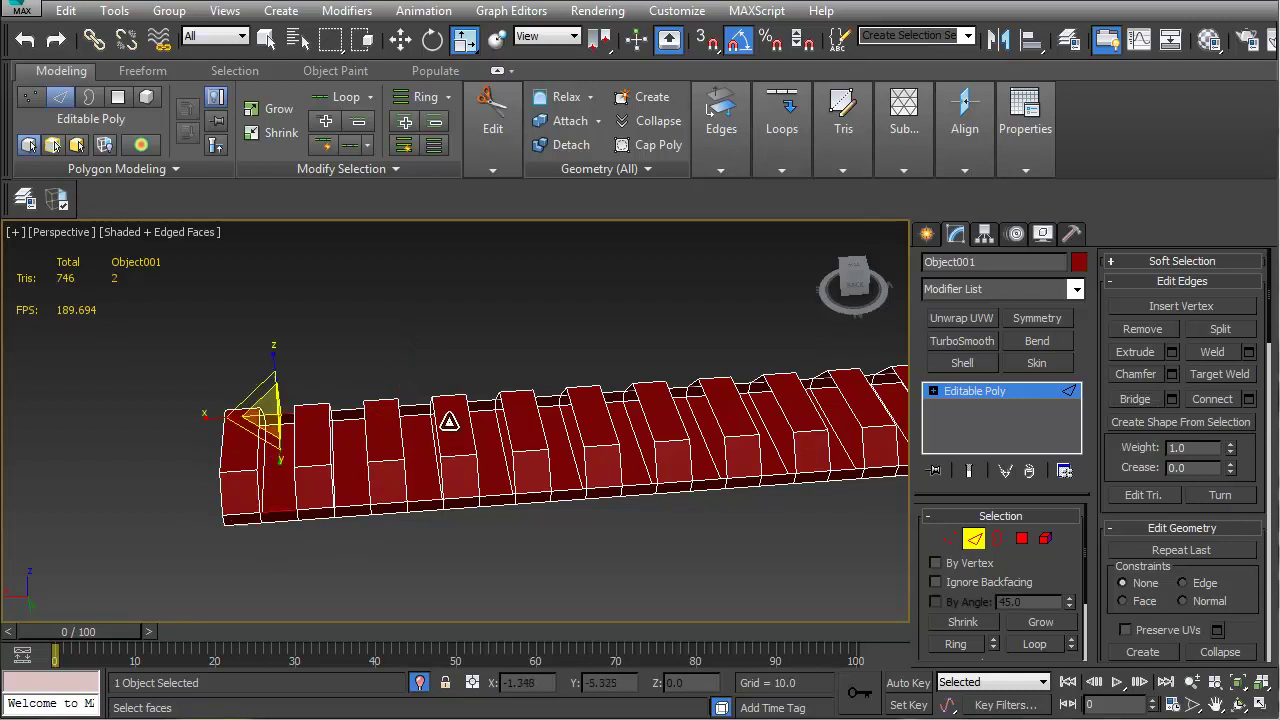
pyautogui.click(1136, 400)
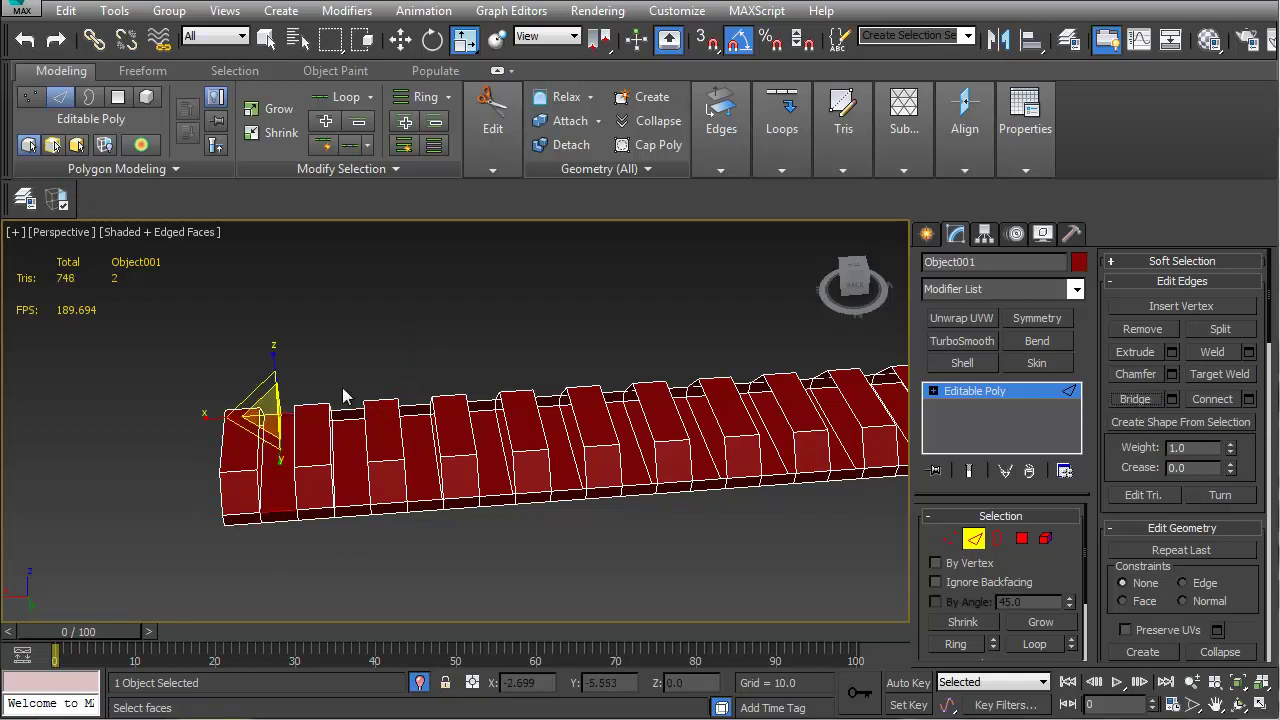
pyautogui.click(412, 366)
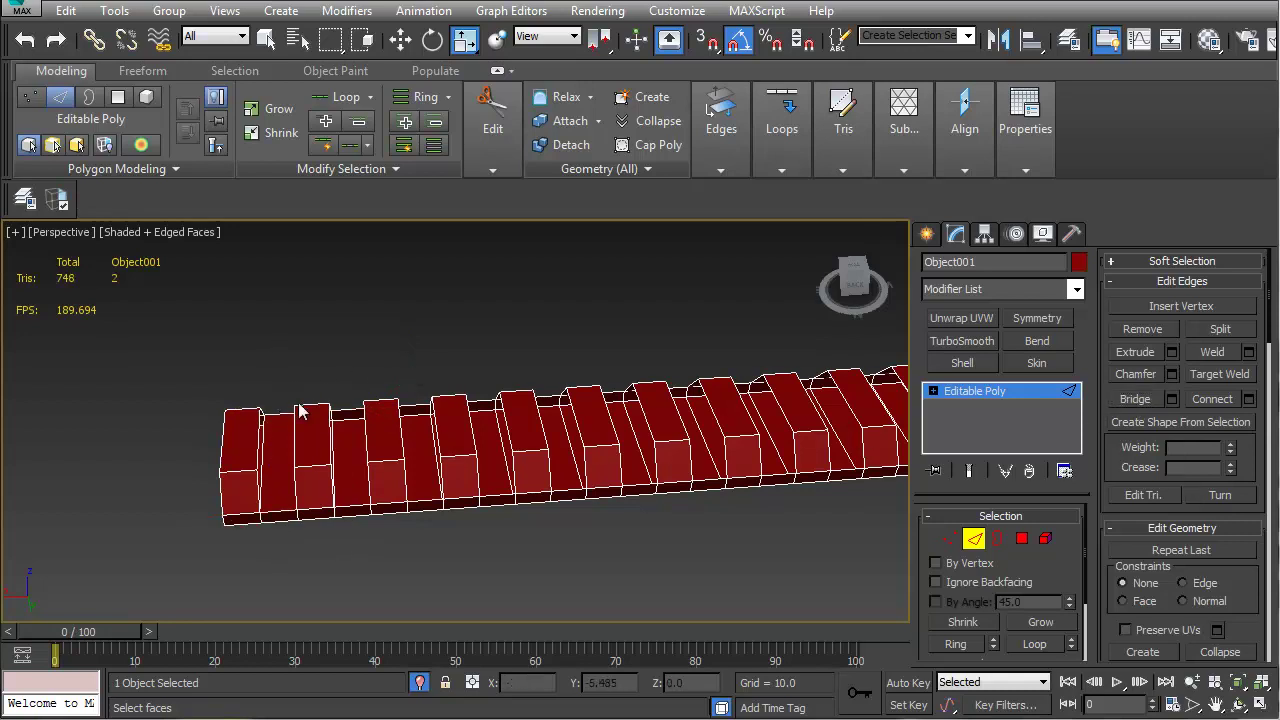
# Use the Bridge tool to join the opposite lower edges of each following gap, working along the rail past its middle
pyautogui.click(1158, 400)
pyautogui.moveTo(794, 455); pyautogui.dragTo(703, 440, button='middle')
pyautogui.moveTo(211, 500); pyautogui.dragTo(283, 501, button='middle')
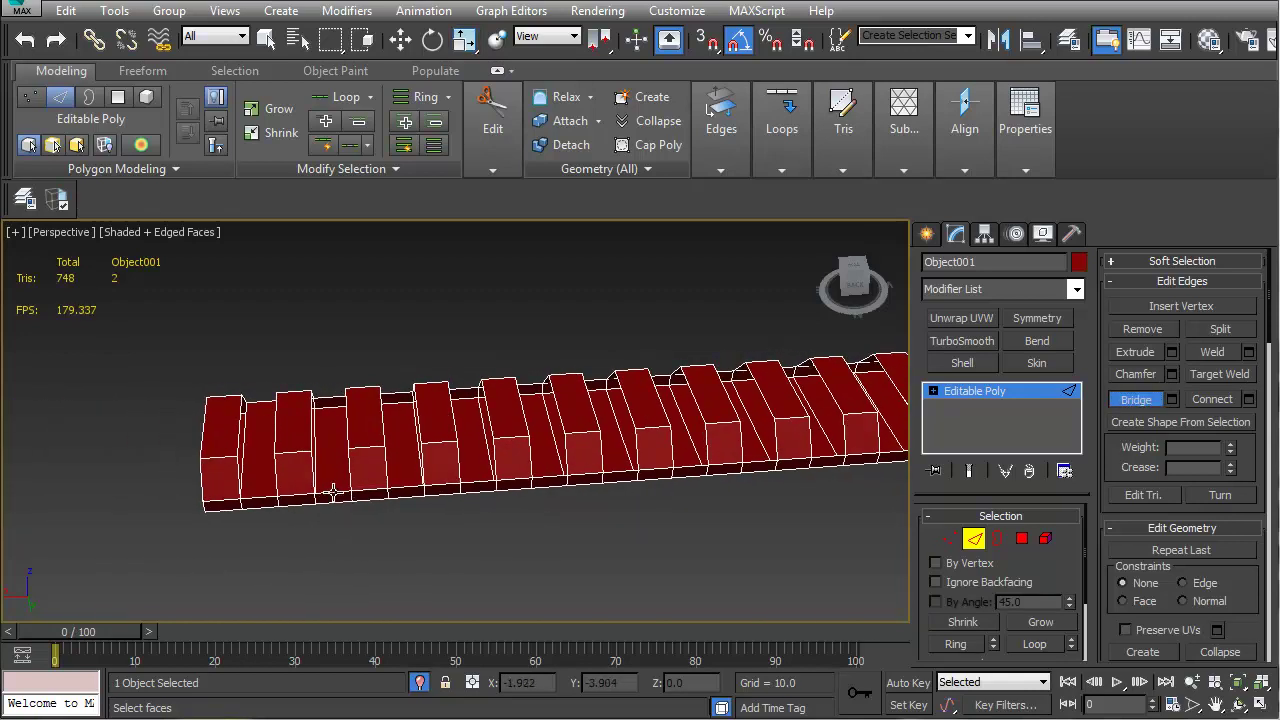
pyautogui.click(398, 488)
pyautogui.click(465, 386)
pyautogui.click(534, 388)
pyautogui.keyDown('alt'); pyautogui.moveTo(534, 388); pyautogui.dragTo(533, 399, button='middle'); pyautogui.keyUp('alt')
pyautogui.click(534, 490)
pyautogui.click(584, 393)
pyautogui.keyDown('alt'); pyautogui.moveTo(572, 472); pyautogui.dragTo(569, 480, button='middle'); pyautogui.keyUp('alt')
pyautogui.click(536, 402)
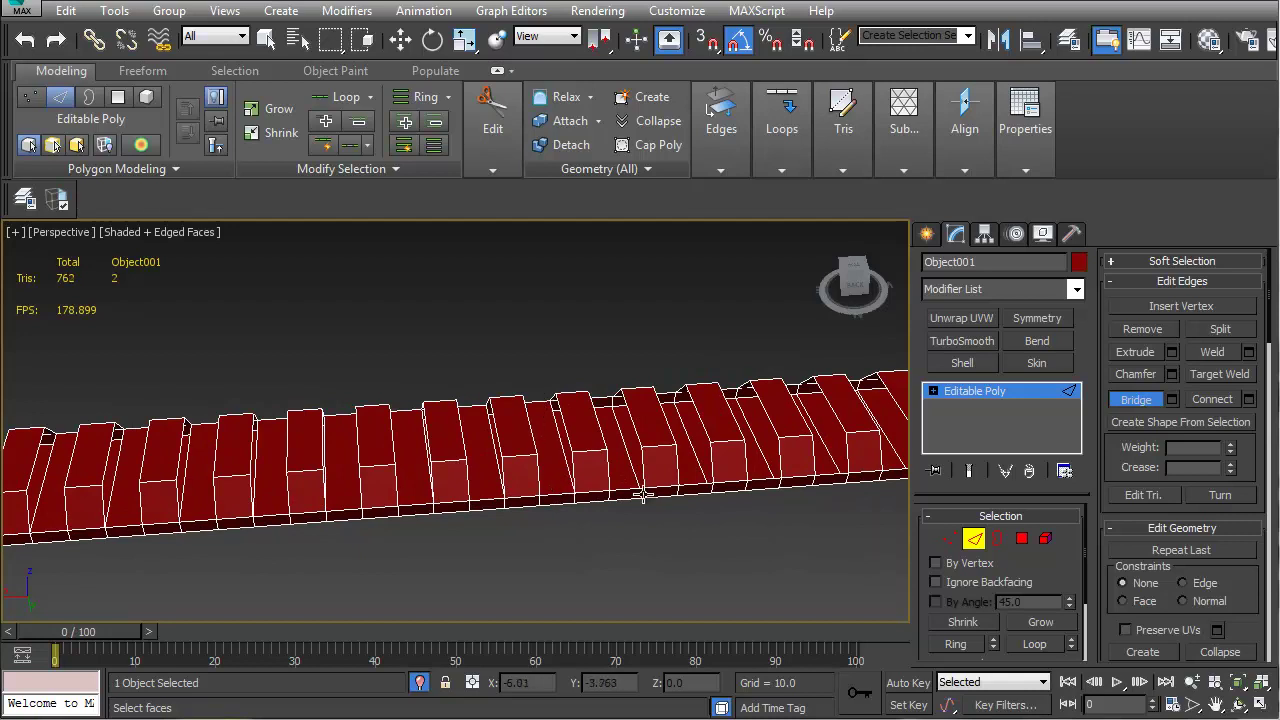
pyautogui.click(604, 402)
pyautogui.keyDown('alt'); pyautogui.moveTo(604, 402); pyautogui.dragTo(420, 422, button='middle'); pyautogui.keyUp('alt')
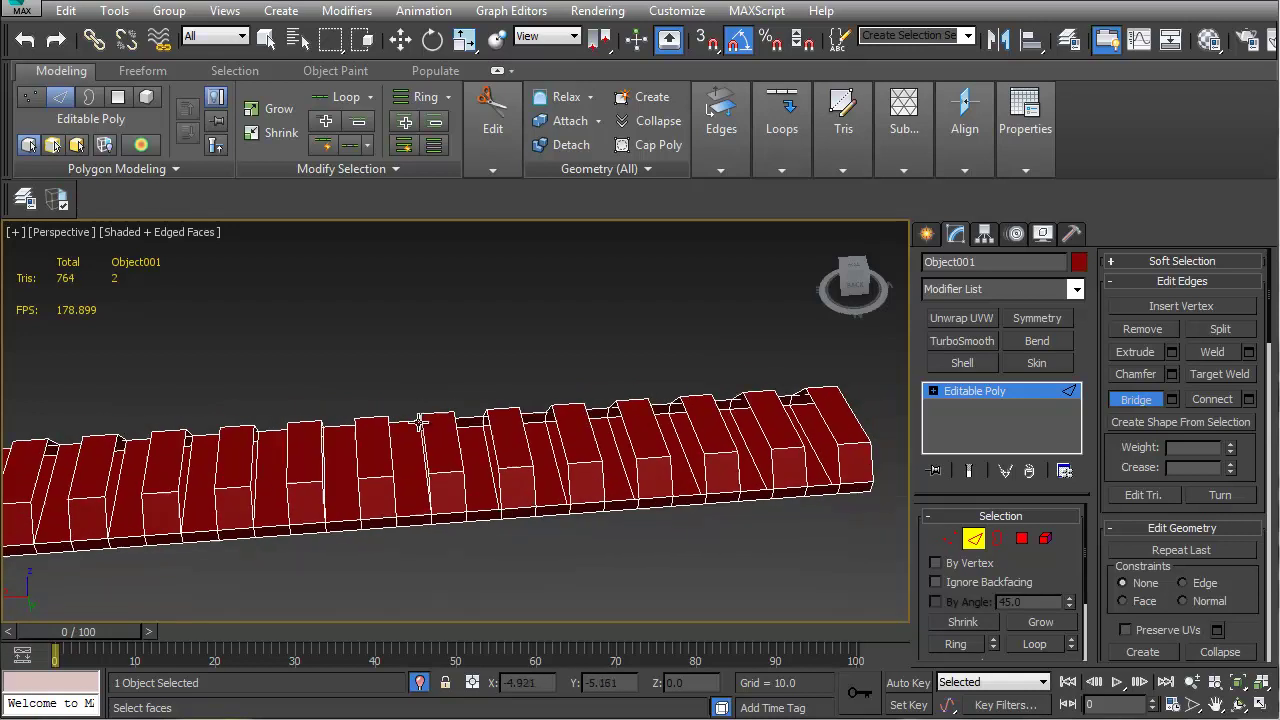
# Bridge the opposite lower edges of the remaining gaps through to the far end of the rail
pyautogui.click(483, 508)
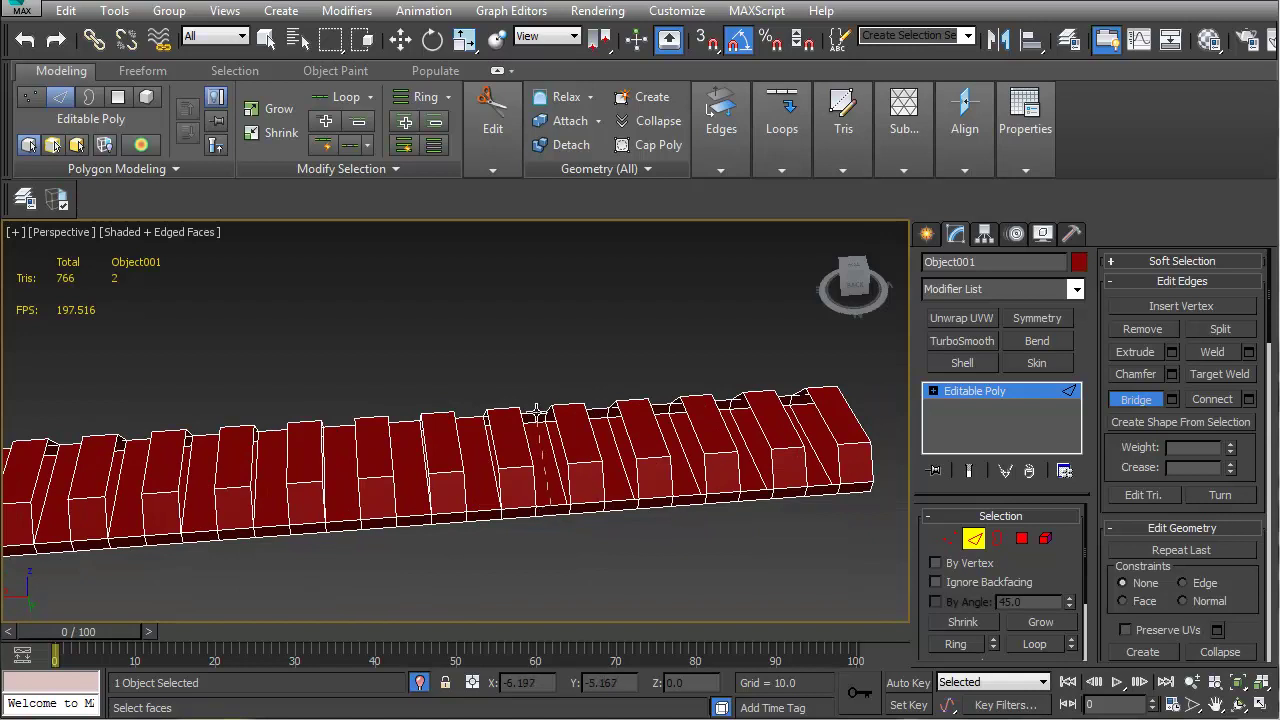
pyautogui.click(620, 497)
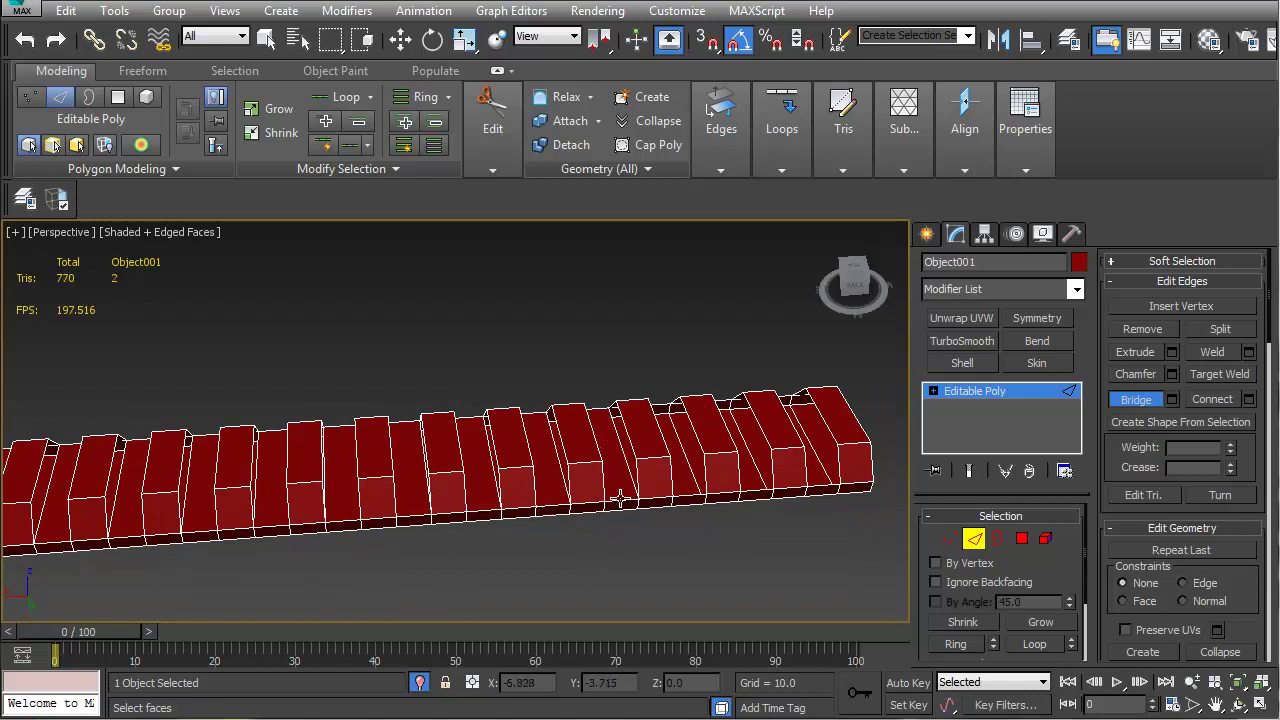
pyautogui.click(688, 502)
pyautogui.keyDown('alt'); pyautogui.moveTo(688, 502); pyautogui.dragTo(562, 382, button='middle'); pyautogui.keyUp('alt')
pyautogui.click(685, 532)
pyautogui.click(594, 518)
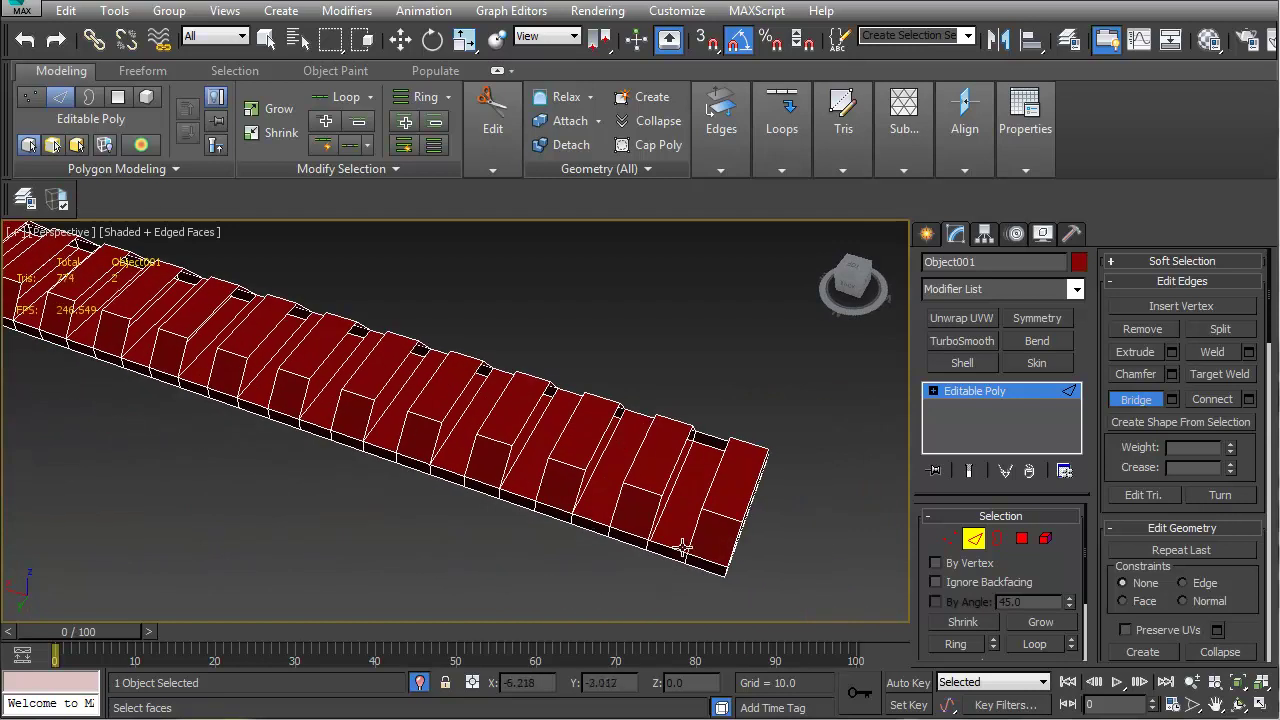
pyautogui.click(722, 437)
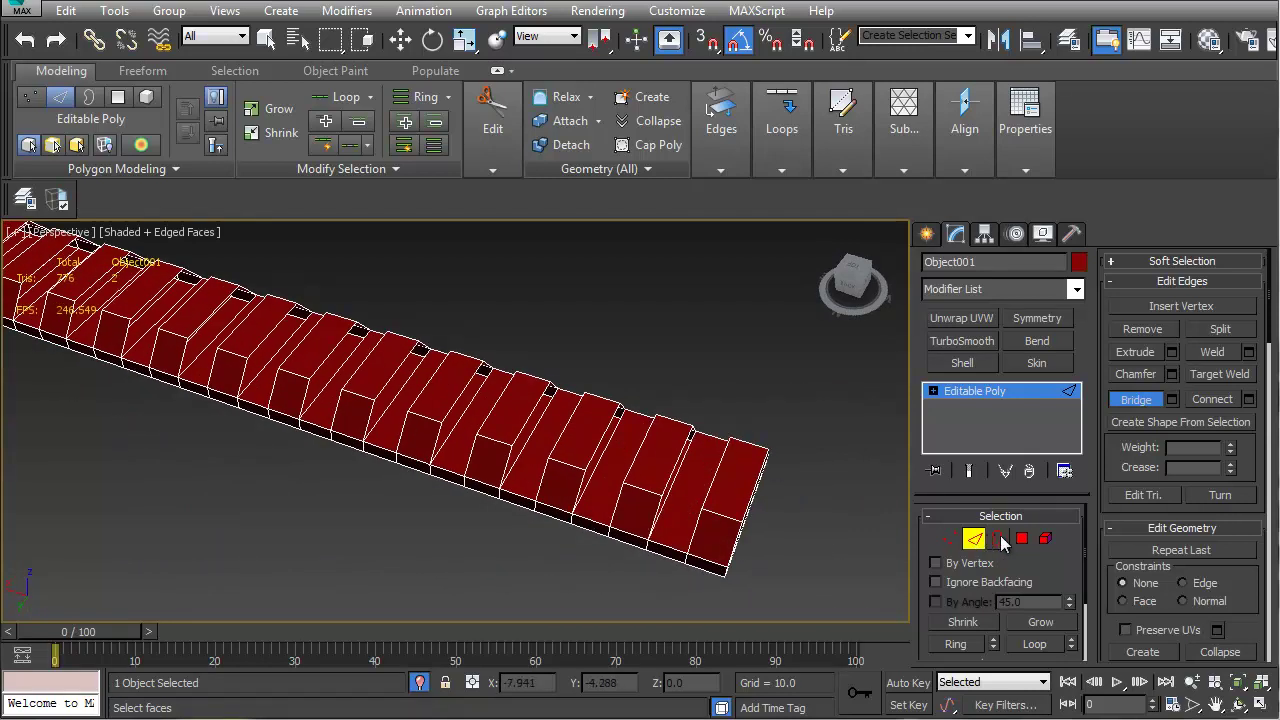
# Select all open borders of the rail and cap them to close the sides of the teeth
pyautogui.click(998, 538)
pyautogui.moveTo(787, 431); pyautogui.dragTo(777, 426, button='middle')
pyautogui.hotkey('ctrl', 'a')
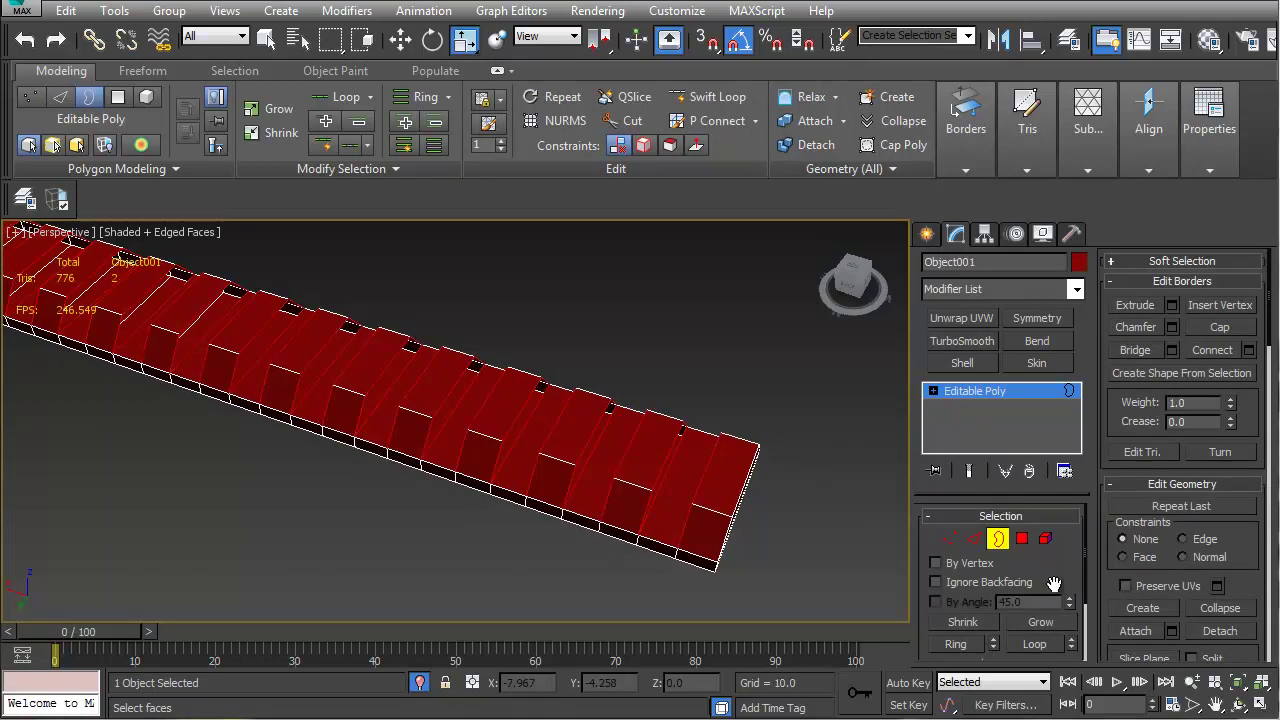
pyautogui.click(1220, 328)
pyautogui.keyDown('alt'); pyautogui.moveTo(685, 416); pyautogui.dragTo(380, 386, button='middle'); pyautogui.keyUp('alt')
pyautogui.scroll(-4, 384, 393)
pyautogui.click(993, 540)
pyautogui.keyDown('alt'); pyautogui.moveTo(445, 425); pyautogui.dragTo(405, 440, button='middle'); pyautogui.keyUp('alt')
pyautogui.scroll(6, 405, 432)
pyautogui.keyDown('alt'); pyautogui.moveTo(485, 538); pyautogui.dragTo(412, 503, button='middle'); pyautogui.keyUp('alt')
pyautogui.keyDown('alt'); pyautogui.moveTo(356, 427); pyautogui.dragTo(277, 301, button='middle'); pyautogui.keyUp('alt')
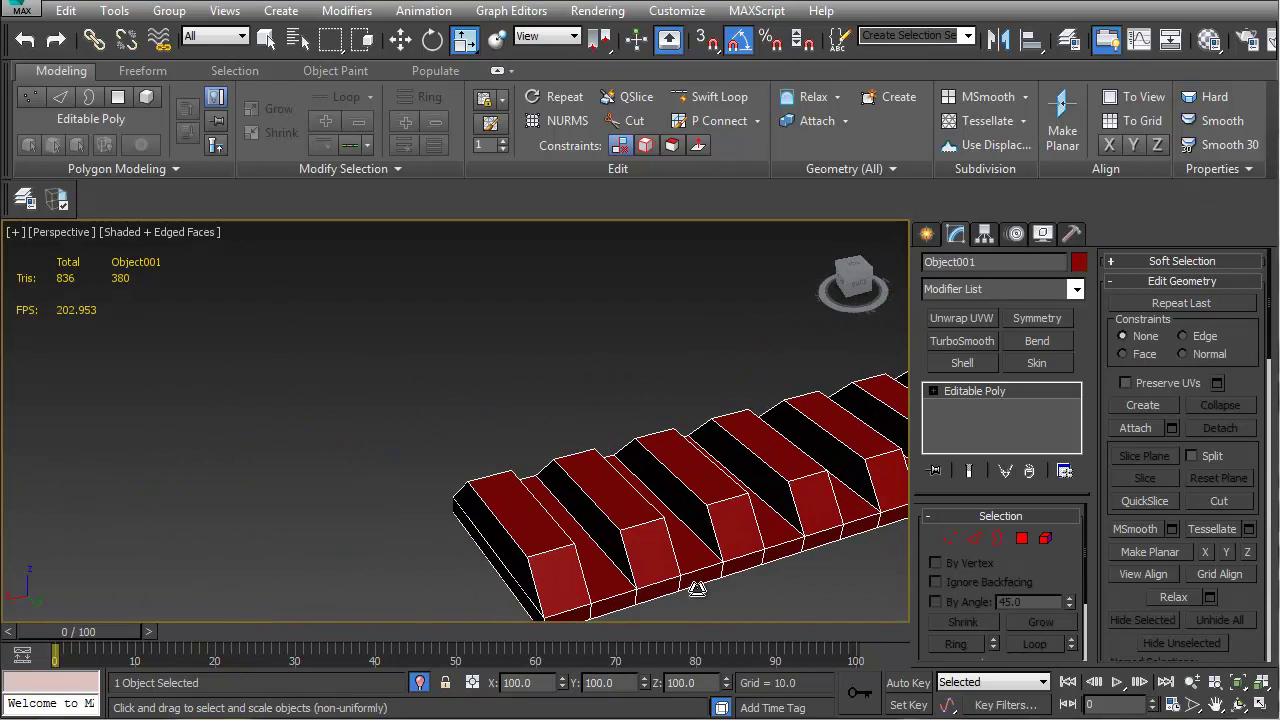
# Exit isolation and scale the rail's end vertices outward along its length to extend the end block
pyautogui.click(420, 683)
pyautogui.keyDown('alt'); pyautogui.moveTo(543, 457); pyautogui.dragTo(600, 400, button='middle'); pyautogui.keyUp('alt')
pyautogui.press('1')
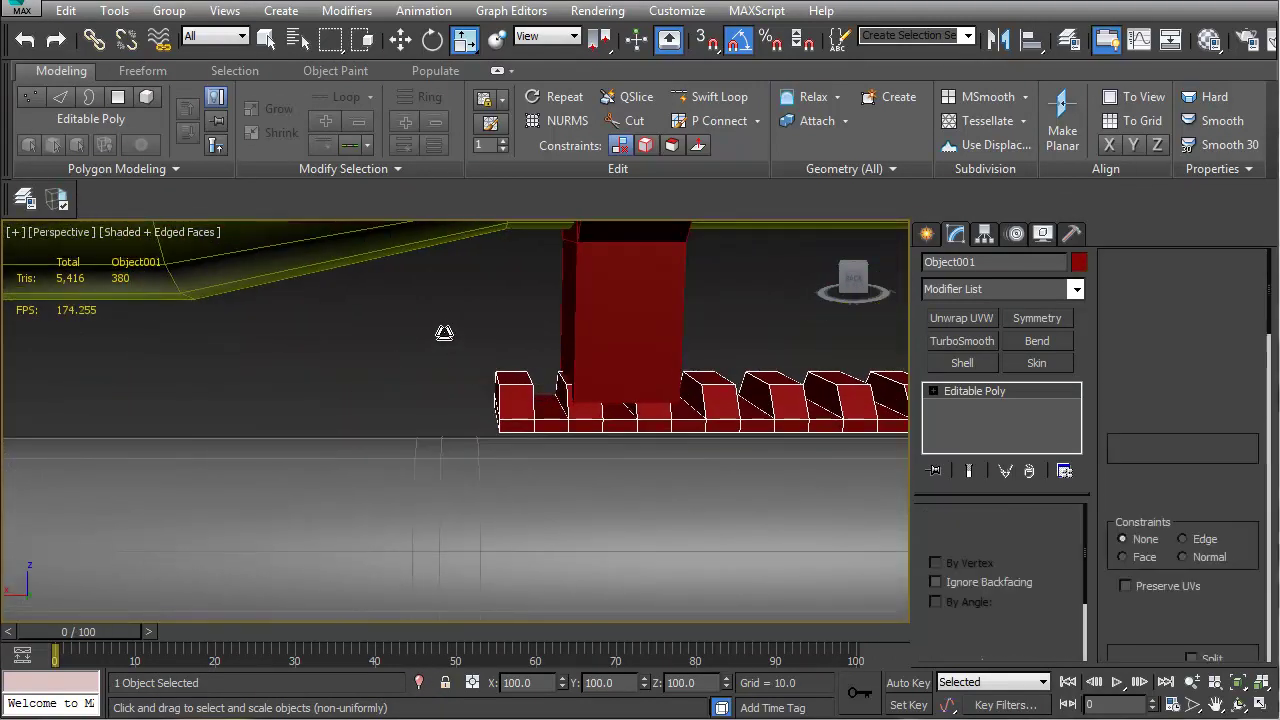
pyautogui.moveTo(445, 332); pyautogui.dragTo(498, 480)
pyautogui.keyDown('alt'); pyautogui.moveTo(579, 482); pyautogui.dragTo(451, 440, button='middle'); pyautogui.keyUp('alt')
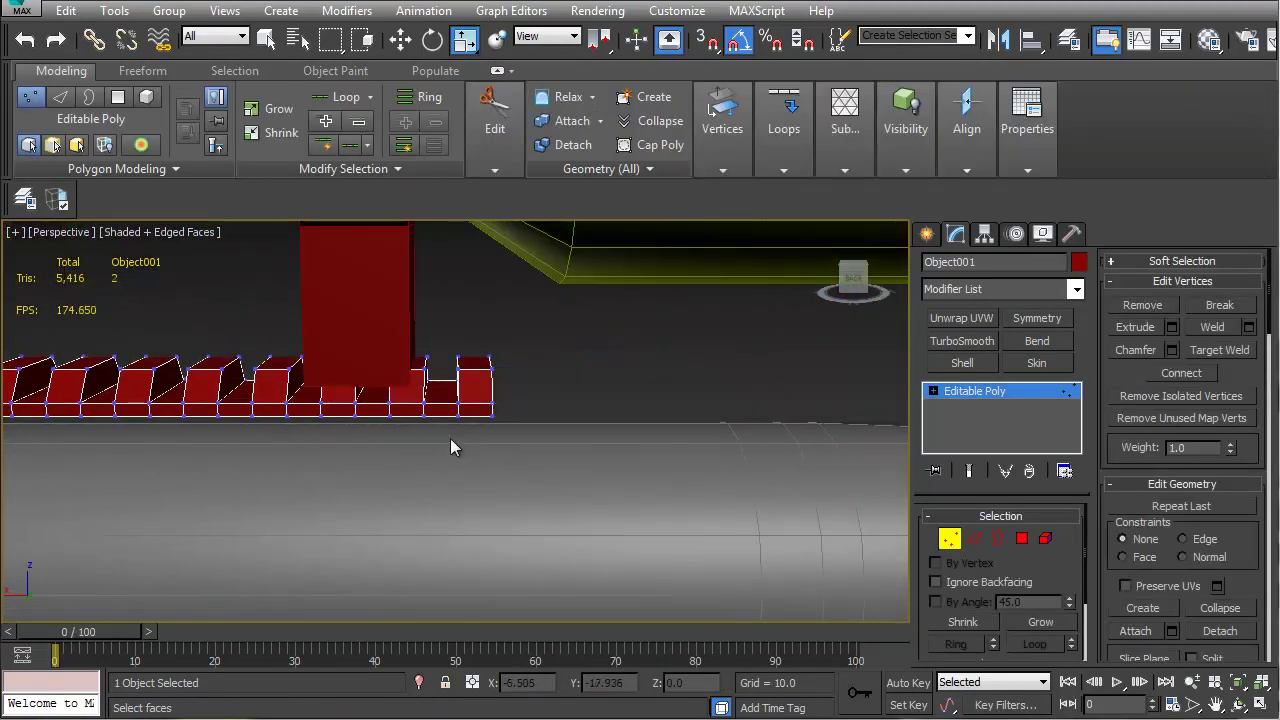
pyautogui.moveTo(495, 396); pyautogui.dragTo(467, 455)
pyautogui.keyDown('alt'); pyautogui.moveTo(467, 455); pyautogui.dragTo(522, 447, button='middle'); pyautogui.keyUp('alt')
pyautogui.moveTo(80, 378); pyautogui.dragTo(76, 374)
pyautogui.keyDown('alt'); pyautogui.moveTo(86, 371); pyautogui.dragTo(449, 371, button='middle'); pyautogui.keyUp('alt')
pyautogui.click(958, 543)
pyautogui.keyDown('alt'); pyautogui.moveTo(640, 430); pyautogui.dragTo(606, 414, button='middle'); pyautogui.keyUp('alt')
# Create a cylinder with AutoGrid on top of the rail's extended end block, about 0.164 in radius and 0.112 high
pyautogui.click(927, 233)
pyautogui.click(962, 403)
pyautogui.keyDown('alt'); pyautogui.moveTo(686, 429); pyautogui.dragTo(663, 380, button='middle'); pyautogui.keyUp('alt')
pyautogui.click(954, 343)
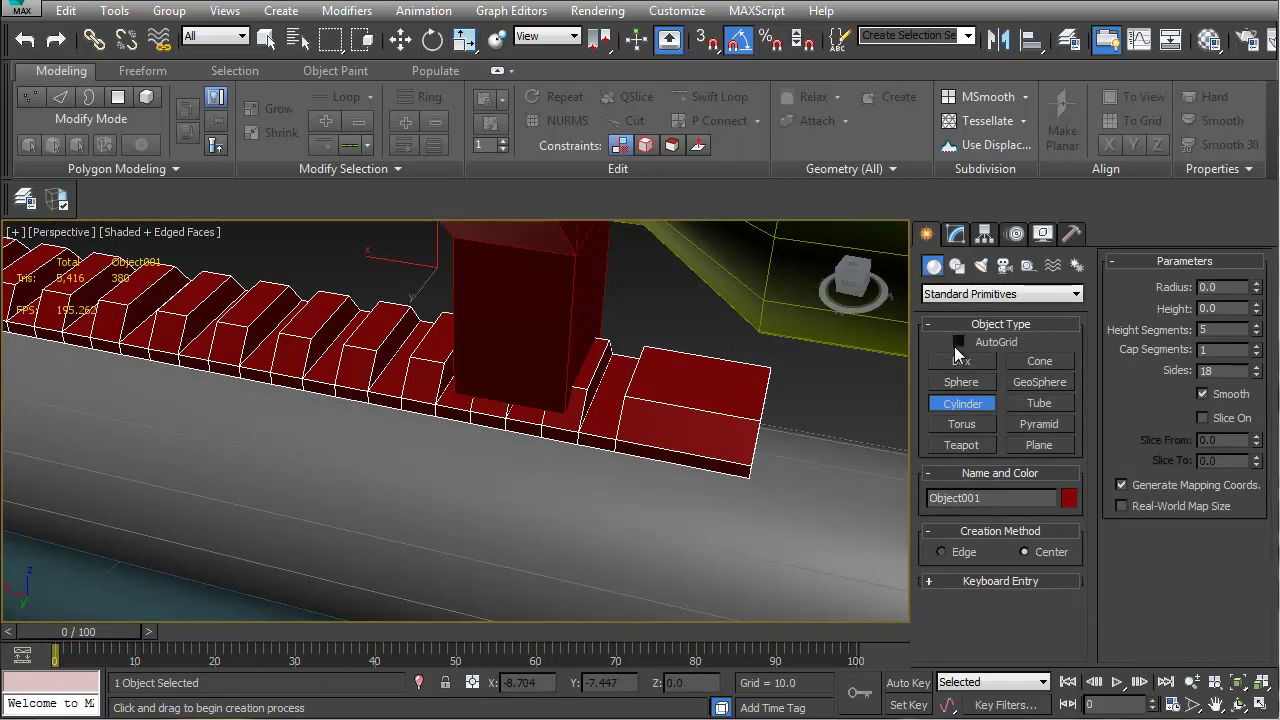
pyautogui.click(698, 380)
pyautogui.moveTo(699, 381); pyautogui.dragTo(706, 361)
pyautogui.click(705, 340)
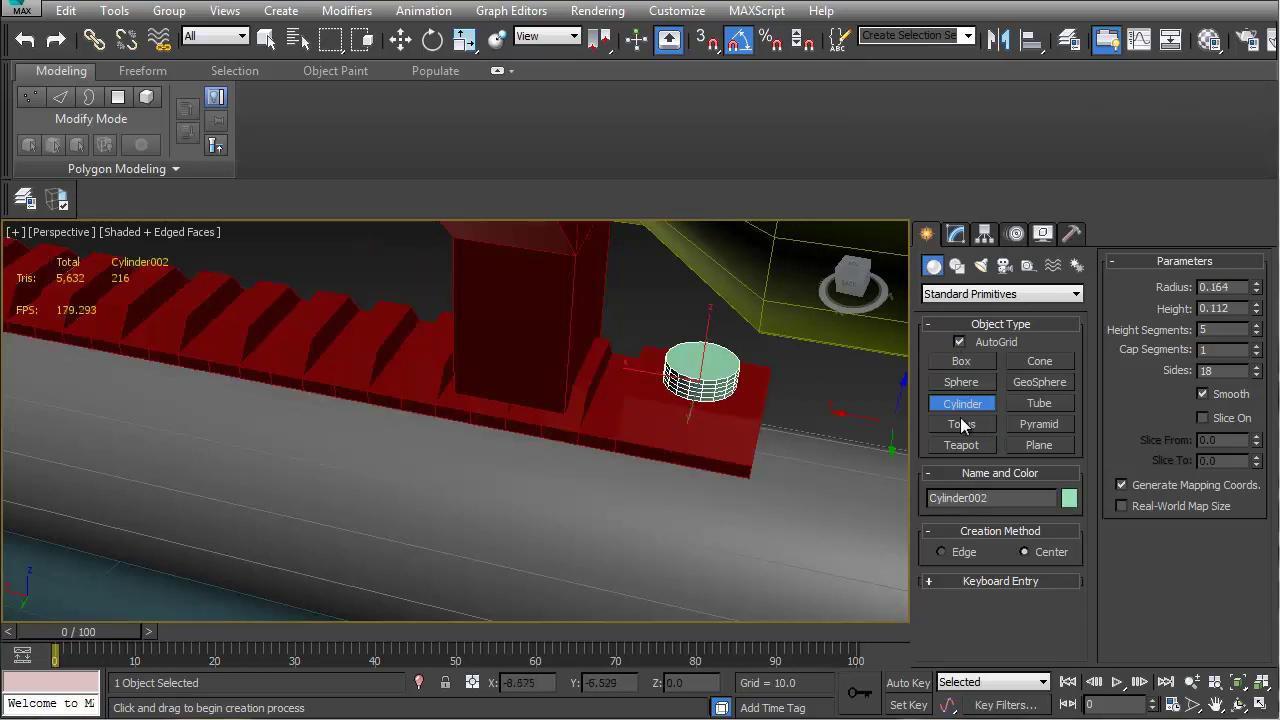
# Centre the cylinder at Y 0 and set it to 1 height segment and 6 sides to form a hexagonal bolt head
pyautogui.press('w')
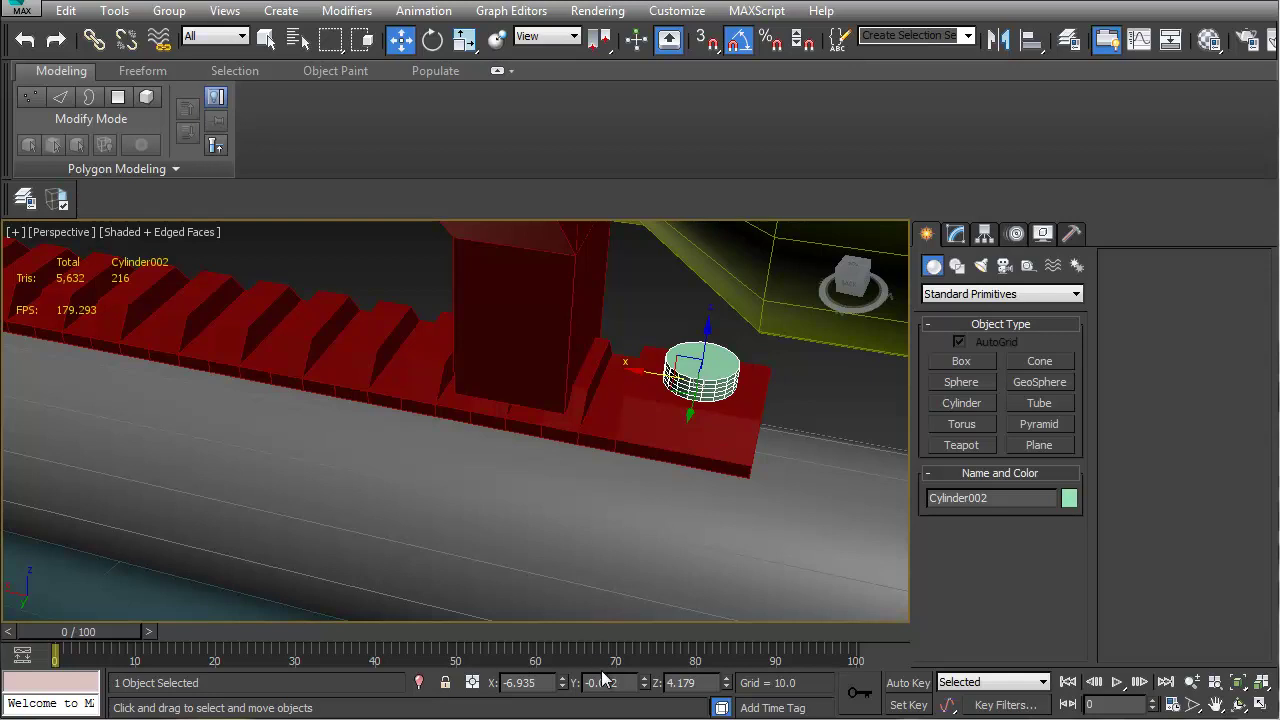
pyautogui.click(955, 234)
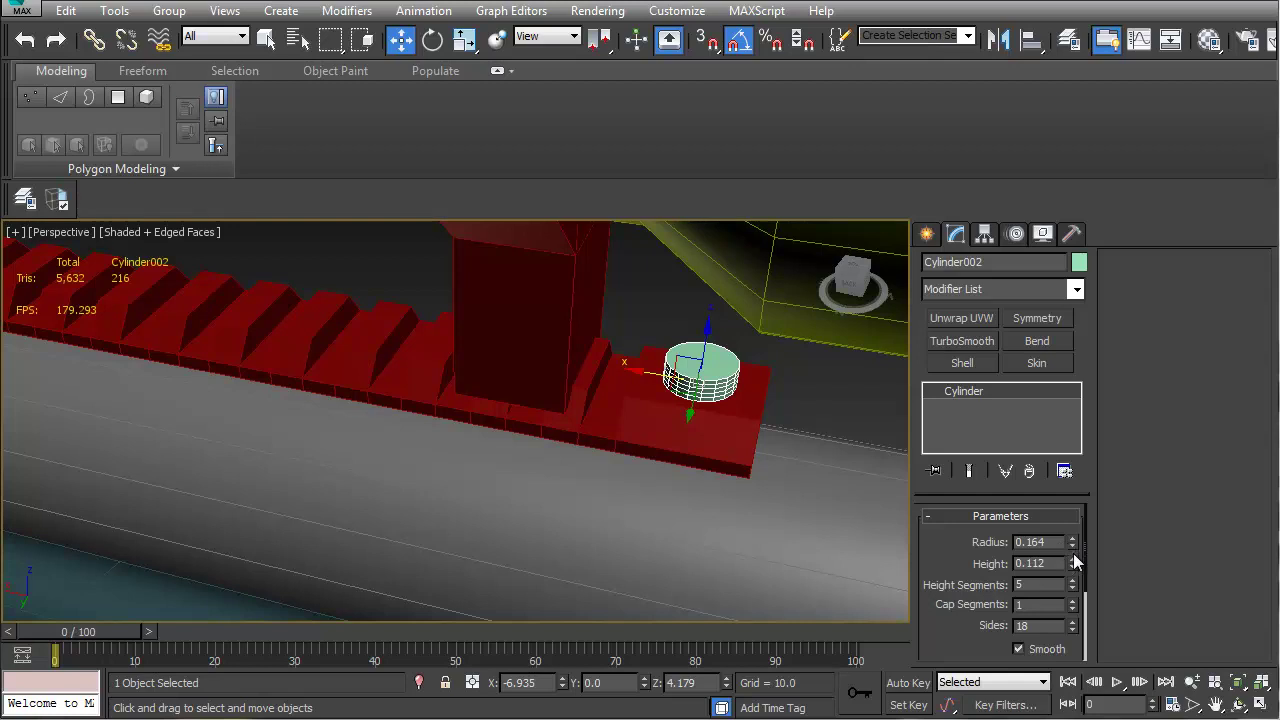
pyautogui.rightClick(1072, 585)
pyautogui.rightClick(1072, 627)
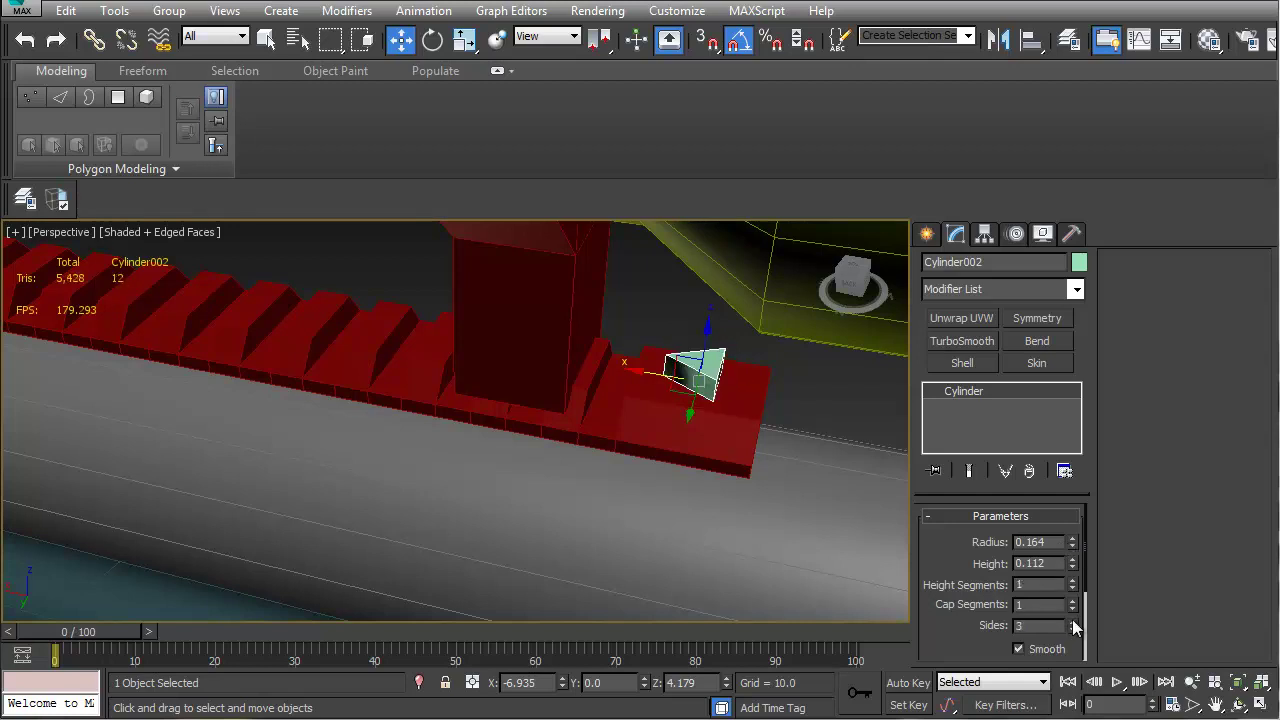
pyautogui.keyDown('alt'); pyautogui.moveTo(771, 523); pyautogui.dragTo(629, 466, button='middle'); pyautogui.keyUp('alt')
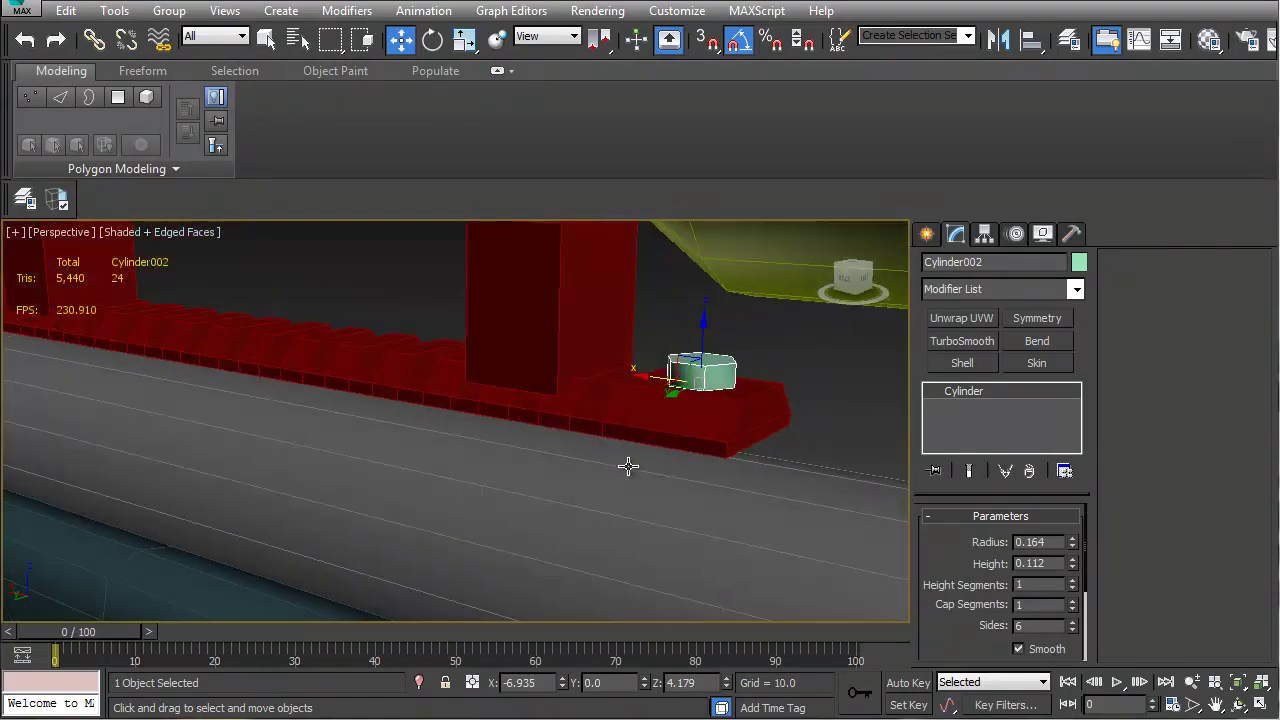
# Shrink the hexagonal bolt head to a radius of 0.074 and a height of 0.072
pyautogui.scroll(1, 591, 460)
pyautogui.scroll(1, 682, 414)
pyautogui.moveTo(682, 414)
pyautogui.keyDown('alt'); pyautogui.mouseDown(button='middle')
pyautogui.moveTo(666, 491)
pyautogui.moveTo(700, 400)
pyautogui.moveTo(303, 434)
pyautogui.moveTo(583, 370)
pyautogui.moveTo(609, 343)
pyautogui.moveTo(720, 349)
pyautogui.moveTo(694, 409)
pyautogui.moveTo(551, 449)
pyautogui.moveTo(709, 349)
pyautogui.moveTo(670, 399)
pyautogui.moveTo(694, 431)
pyautogui.moveTo(690, 395)
pyautogui.mouseUp(button='middle'); pyautogui.keyUp('alt')
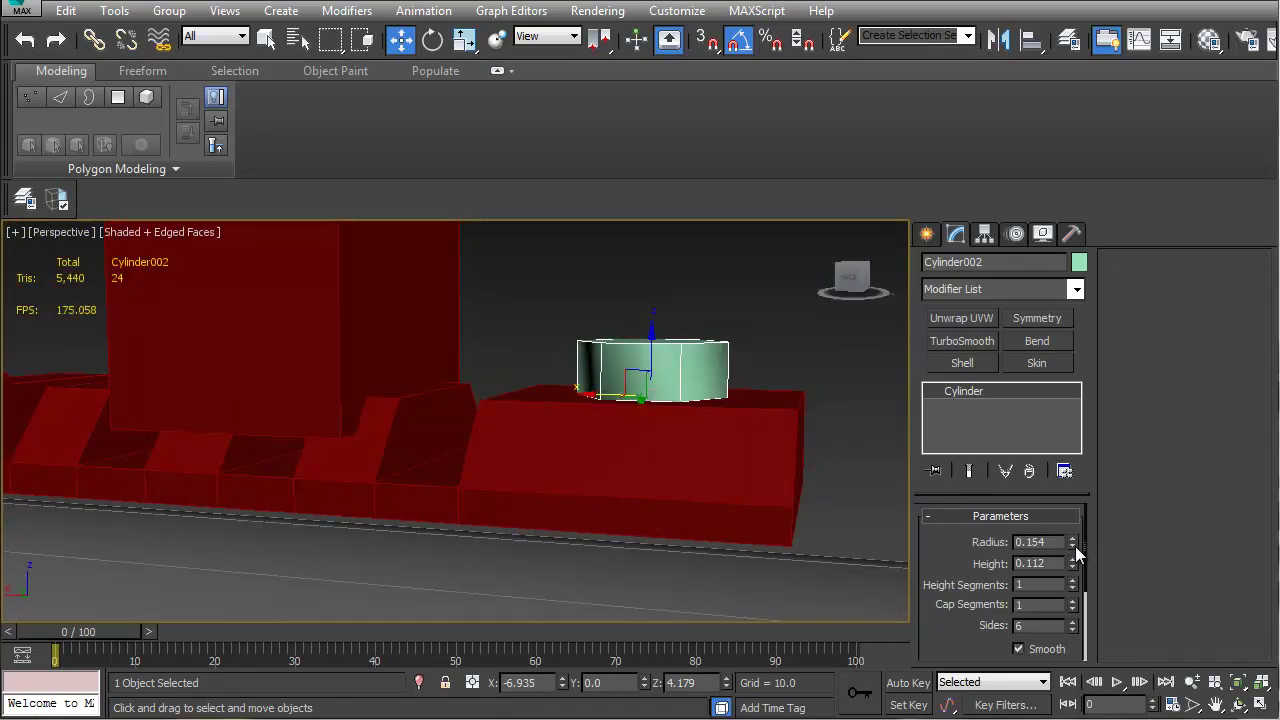
pyautogui.click(1073, 546)
pyautogui.moveTo(1072, 561); pyautogui.dragTo(1072, 569)
pyautogui.moveTo(700, 446)
pyautogui.keyDown('alt'); pyautogui.mouseDown(button='middle')
pyautogui.moveTo(654, 500)
pyautogui.moveTo(541, 495)
pyautogui.moveTo(534, 446)
pyautogui.moveTo(583, 474)
pyautogui.moveTo(563, 497)
pyautogui.moveTo(626, 466)
pyautogui.moveTo(620, 457)
pyautogui.moveTo(621, 471)
pyautogui.moveTo(691, 446)
pyautogui.moveTo(737, 400)
pyautogui.moveTo(666, 417)
pyautogui.moveTo(616, 410)
pyautogui.moveTo(665, 362)
pyautogui.moveTo(737, 360)
pyautogui.moveTo(662, 379)
pyautogui.moveTo(666, 420)
pyautogui.moveTo(686, 430)
pyautogui.mouseUp(button='middle'); pyautogui.keyUp('alt')
pyautogui.scroll(3, 594, 482)
pyautogui.scroll(-2, 620, 458)
# Select the toothed rail and centre its pivot on the object
pyautogui.click(469, 403)
pyautogui.scroll(-4, 469, 403)
pyautogui.moveTo(469, 403); pyautogui.dragTo(518, 420, button='middle')
pyautogui.scroll(3, 518, 420)
pyautogui.click(985, 234)
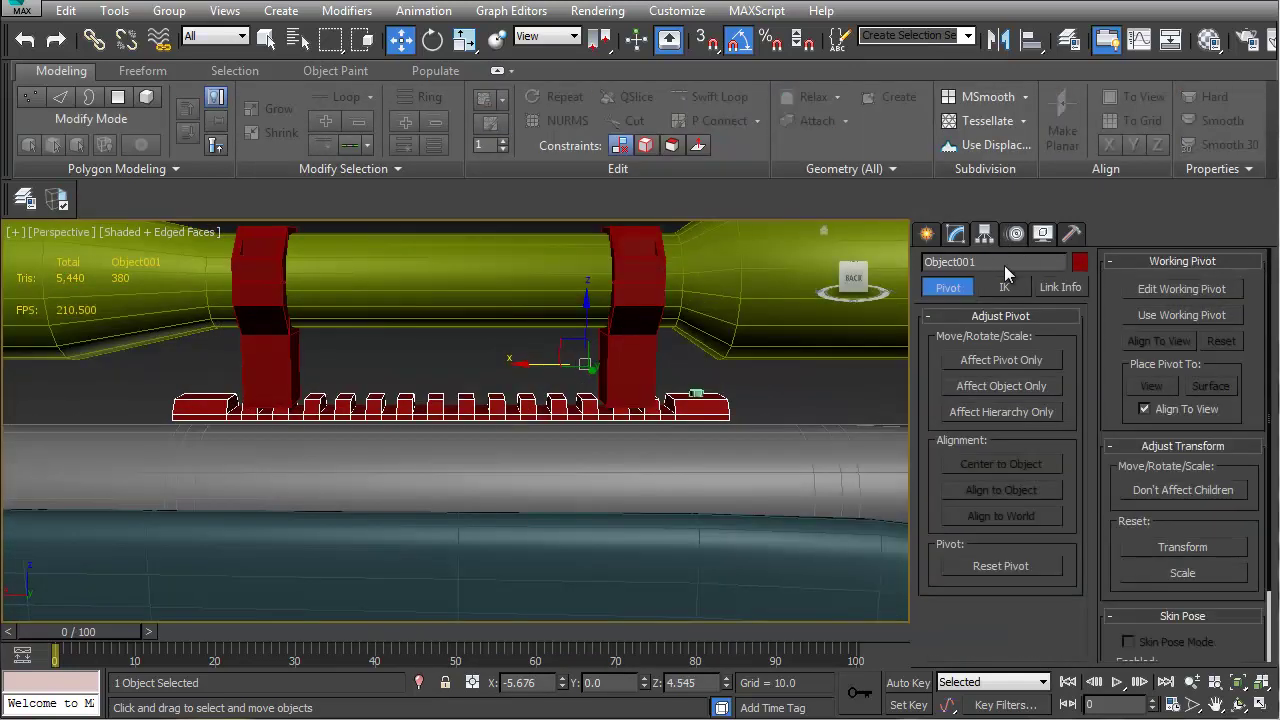
pyautogui.click(997, 362)
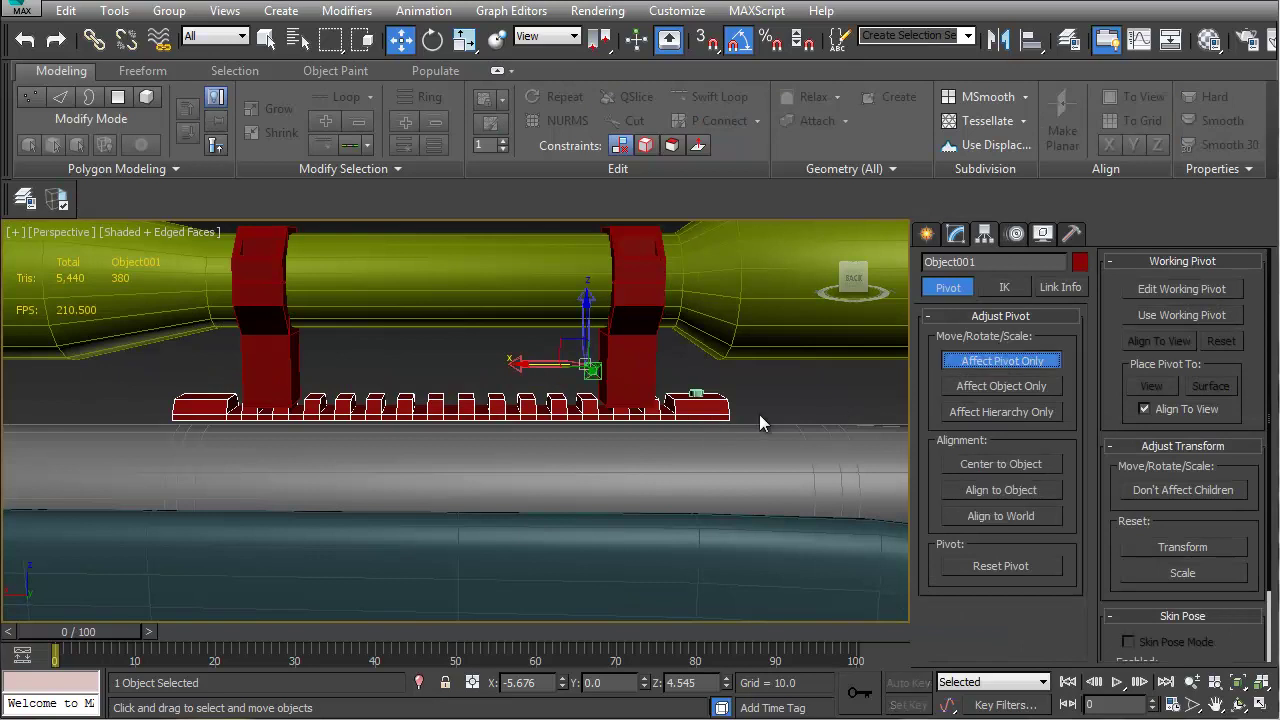
pyautogui.click(1015, 462)
pyautogui.click(1026, 366)
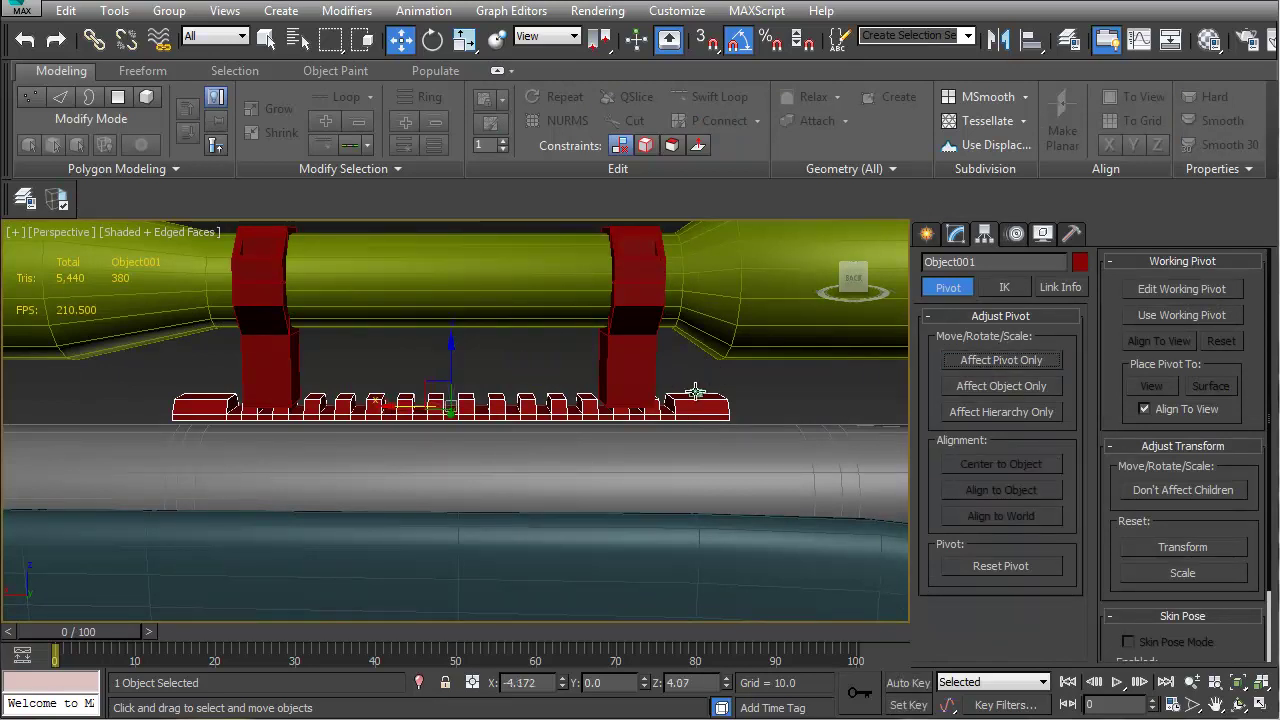
# Apply a flipped Symmetry modifier on the X axis to the bolt head and align its mirror plane with the rail's centre
pyautogui.click(697, 393)
pyautogui.moveTo(679, 408); pyautogui.dragTo(659, 408, button='middle')
pyautogui.click(955, 233)
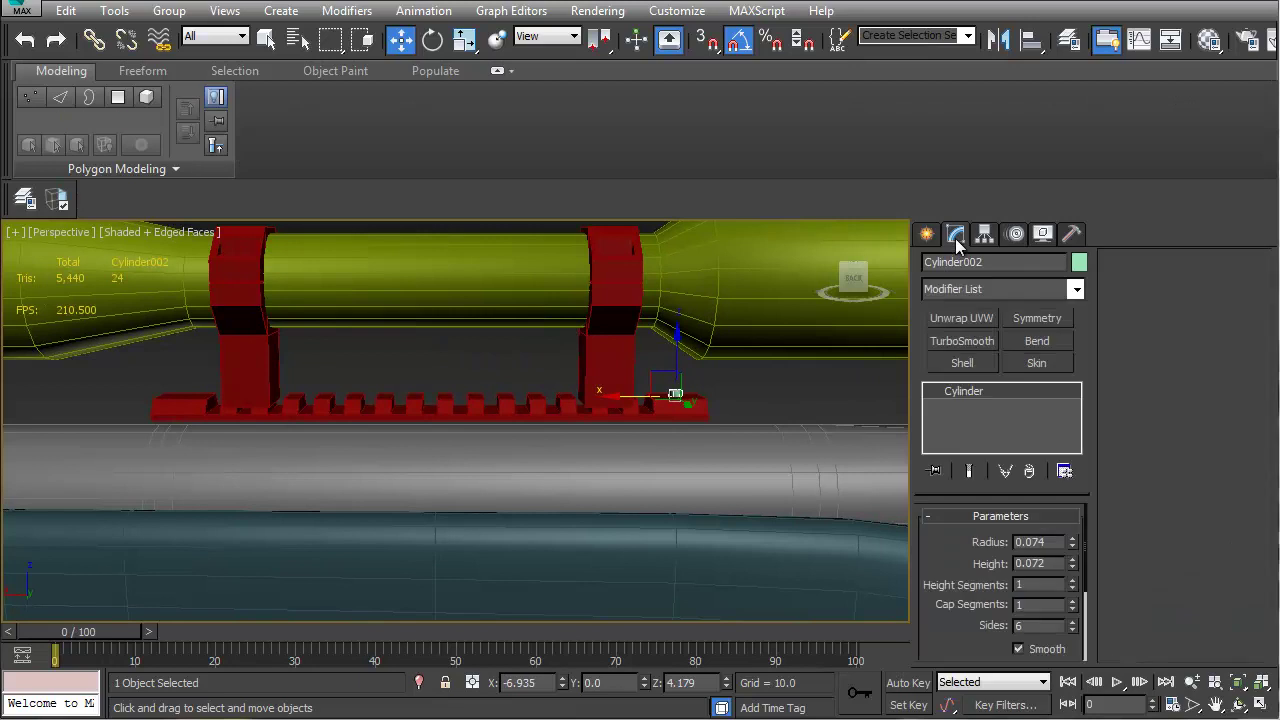
pyautogui.click(1040, 318)
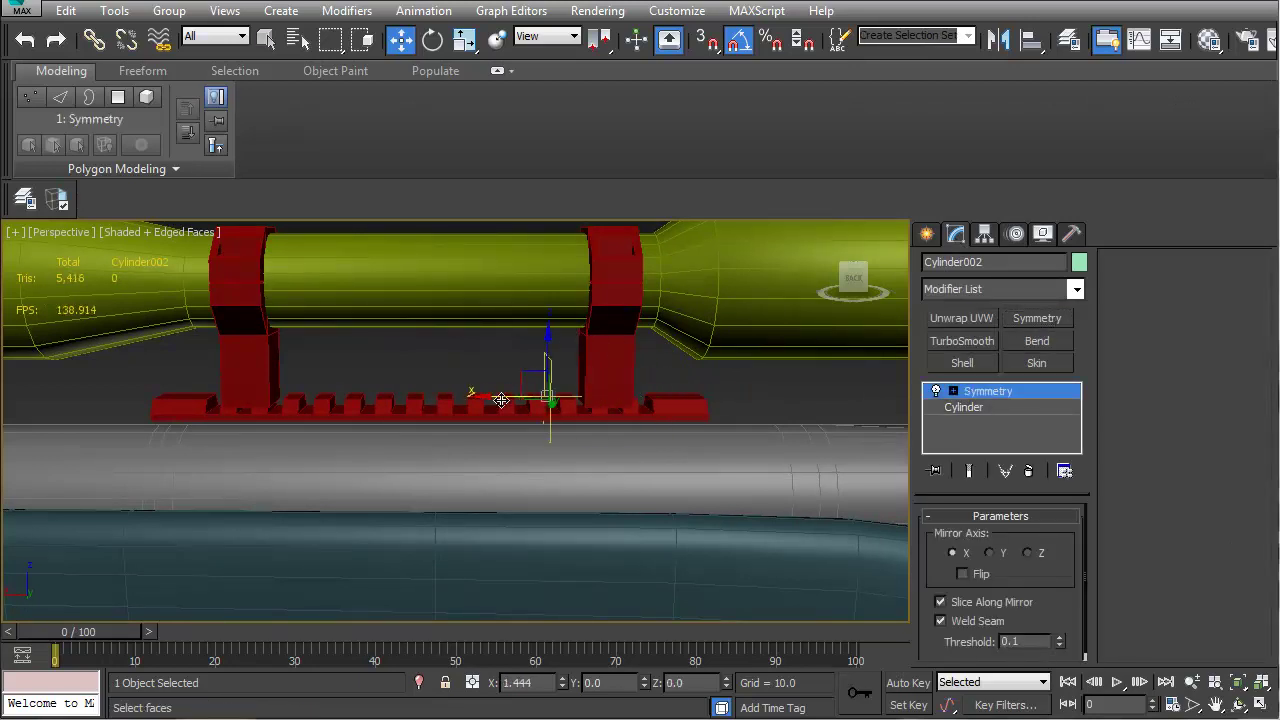
pyautogui.click(955, 573)
pyautogui.moveTo(509, 434); pyautogui.dragTo(631, 449, button='middle')
pyautogui.click(610, 416)
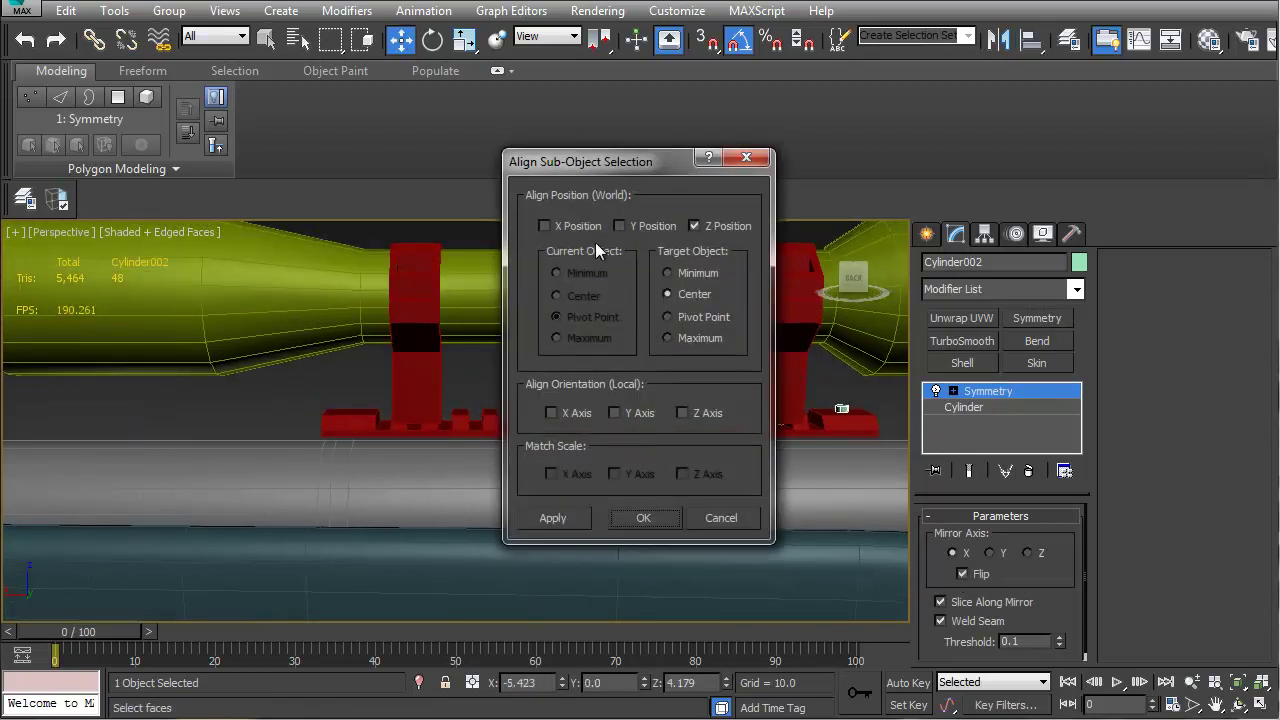
pyautogui.click(633, 520)
# Insert an Edit Poly modifier between the bolt's Cylinder base and Symmetry, and collapse it into an Editable Poly
pyautogui.keyDown('alt'); pyautogui.moveTo(634, 504); pyautogui.dragTo(640, 478, button='middle'); pyautogui.keyUp('alt')
pyautogui.moveTo(802, 478); pyautogui.dragTo(508, 475, button='middle')
pyautogui.scroll(4, 610, 469)
pyautogui.scroll(3, 642, 443)
pyautogui.click(963, 407)
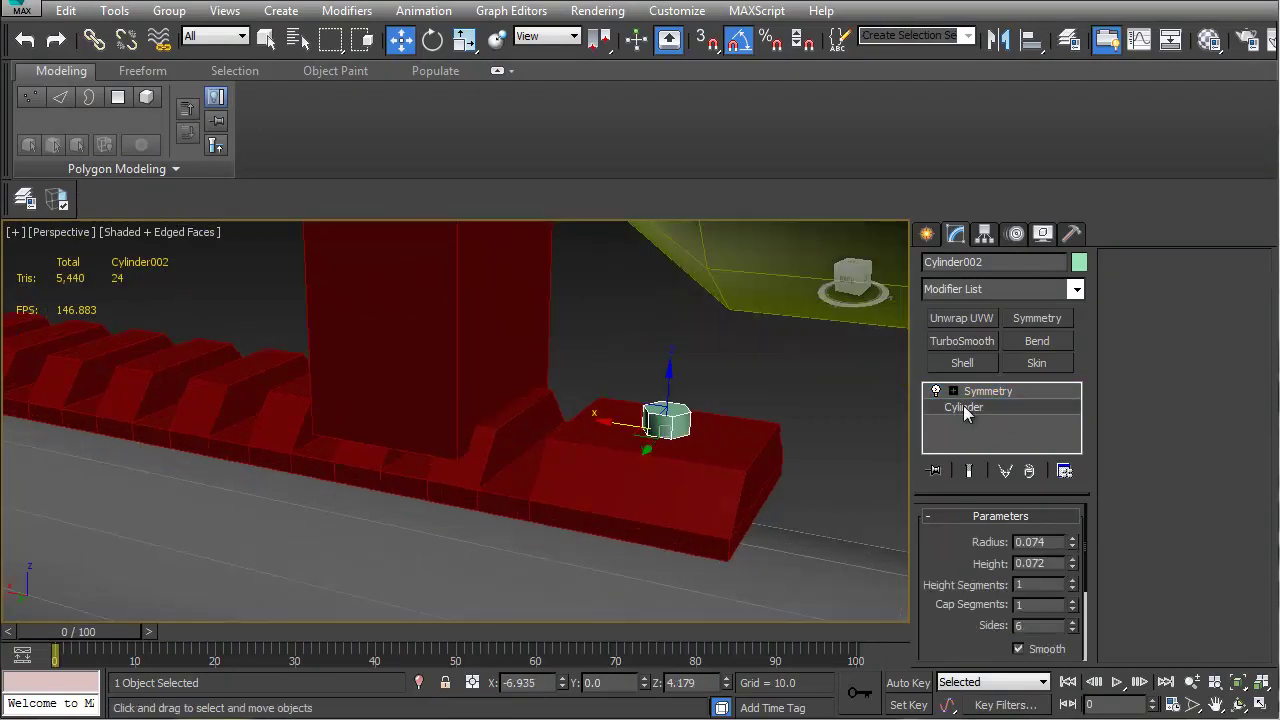
pyautogui.keyDown('alt'); pyautogui.moveTo(665, 437); pyautogui.dragTo(647, 437, button='middle'); pyautogui.keyUp('alt')
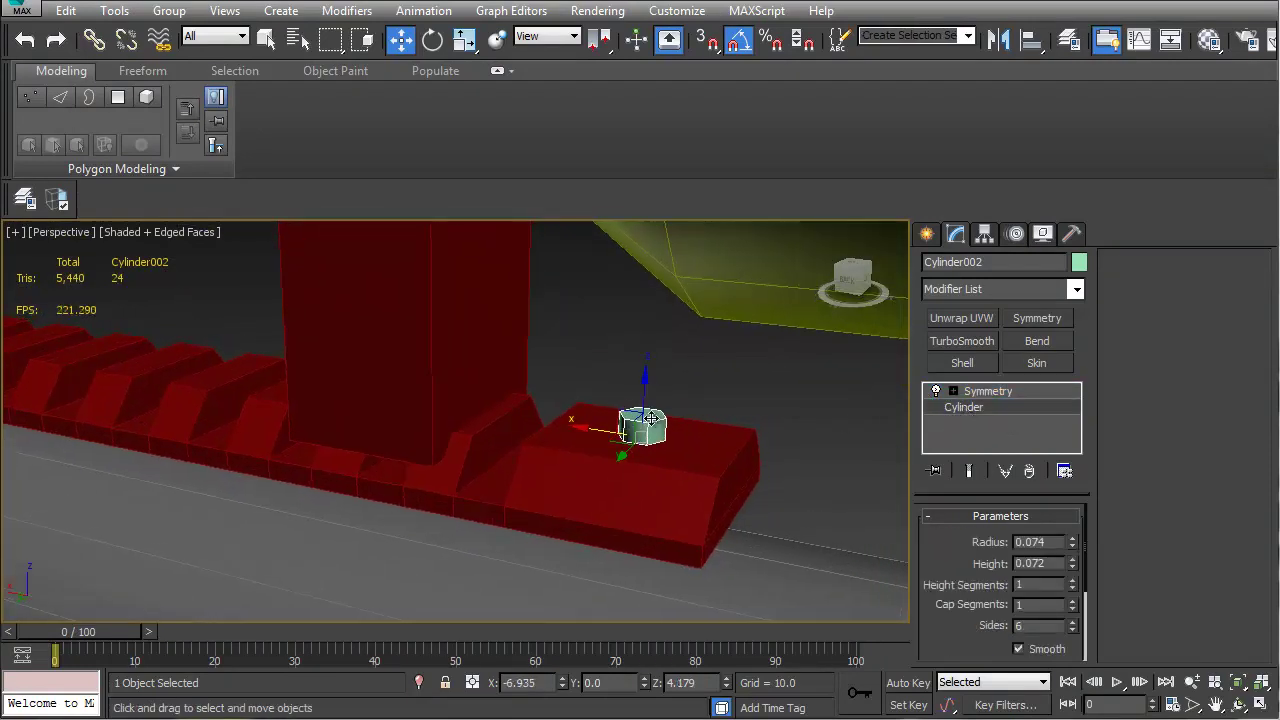
pyautogui.moveTo(195, 431); pyautogui.dragTo(473, 479, button='middle')
pyautogui.keyDown('alt'); pyautogui.moveTo(682, 457); pyautogui.dragTo(956, 440, button='middle'); pyautogui.keyUp('alt')
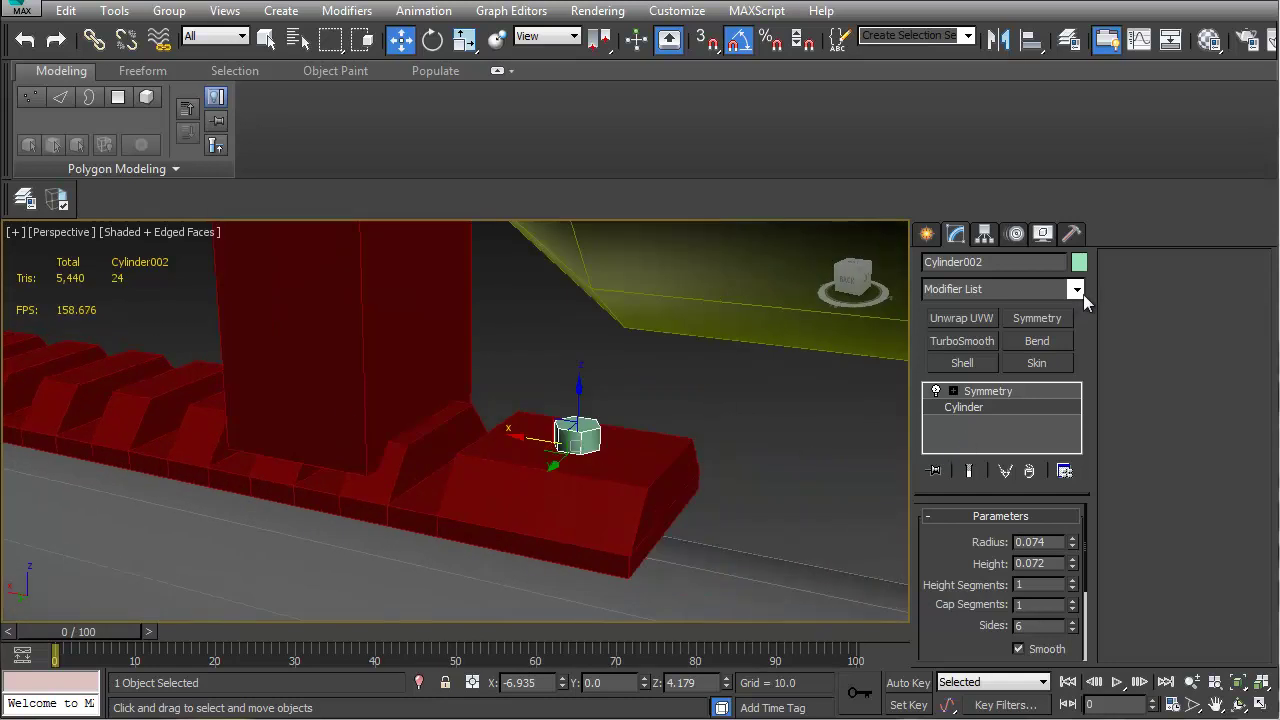
pyautogui.click(1075, 289)
pyautogui.moveTo(1079, 332); pyautogui.dragTo(1070, 517)
pyautogui.scroll(3, 963, 489)
pyautogui.click(988, 422)
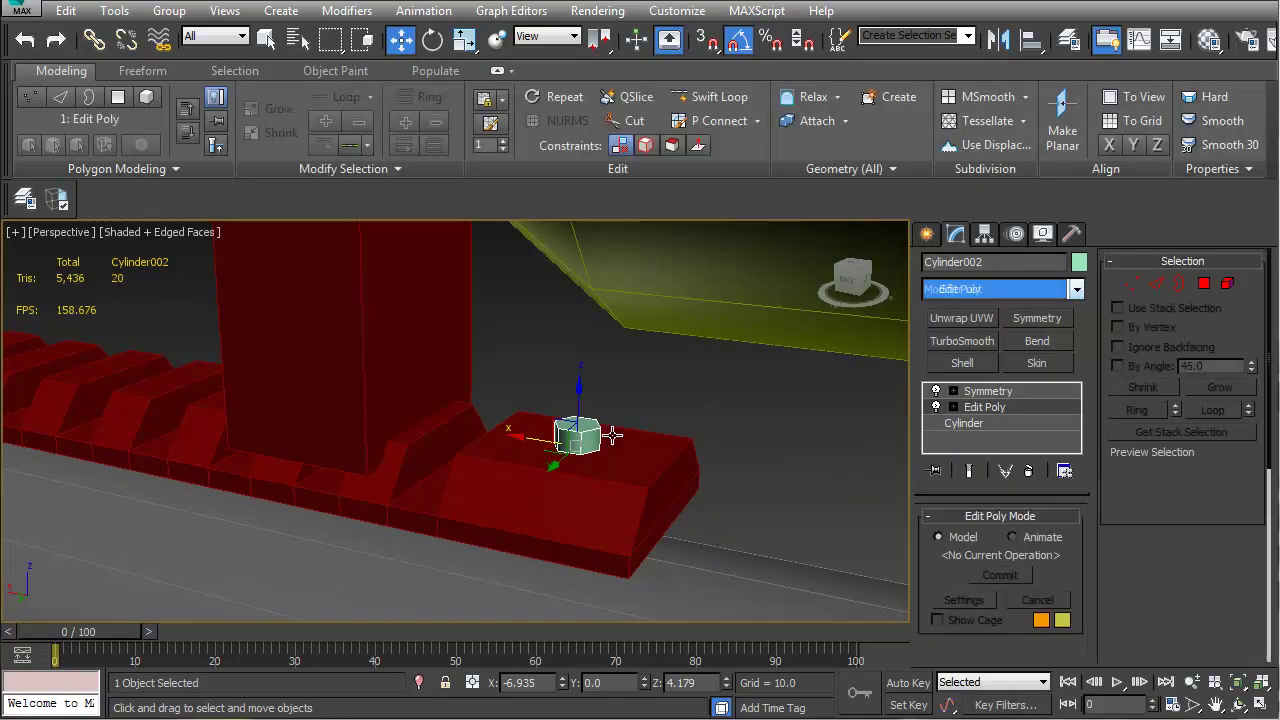
pyautogui.rightClick(981, 407)
pyautogui.click(1039, 592)
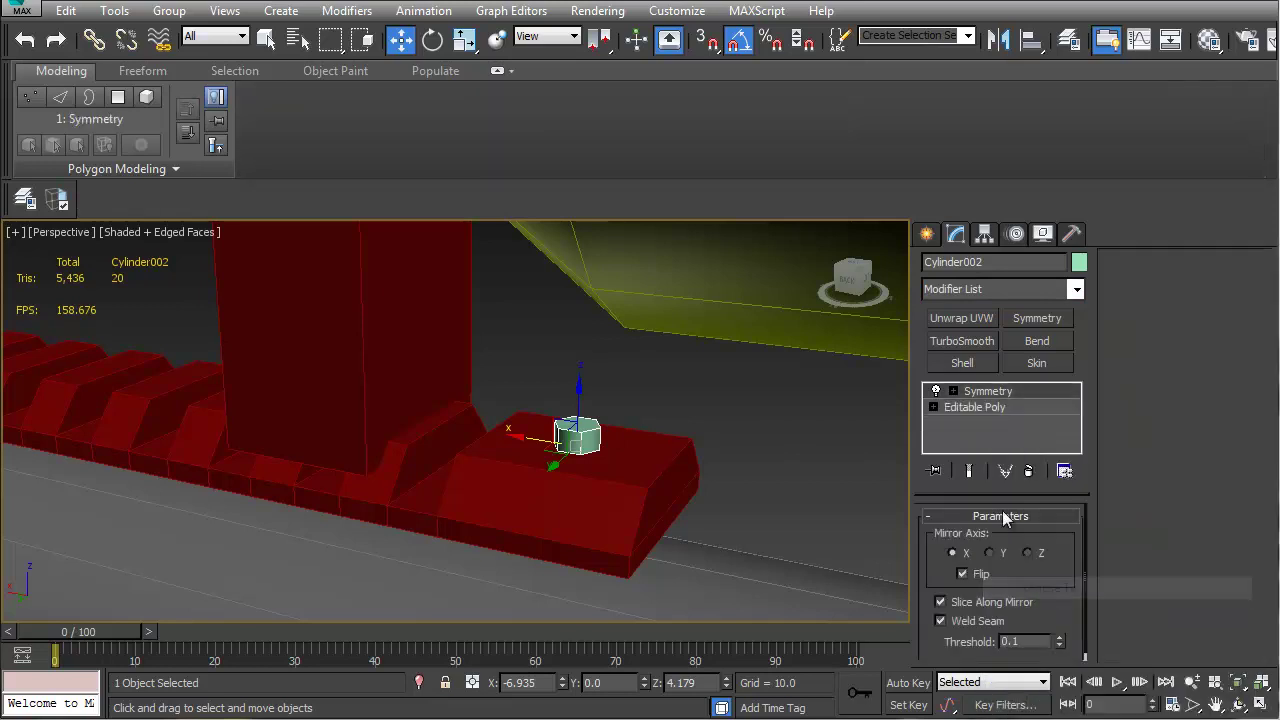
# Enter the bolt's polygon level and return to Symmetry to mirror the bolt head onto the rail's other end block
pyautogui.keyDown('alt'); pyautogui.moveTo(792, 424); pyautogui.dragTo(540, 400, button='middle'); pyautogui.keyUp('alt')
pyautogui.scroll(-2, 540, 400)
pyautogui.keyDown('alt'); pyautogui.moveTo(746, 420); pyautogui.dragTo(509, 423, button='middle'); pyautogui.keyUp('alt')
pyautogui.scroll(-5, 531, 406)
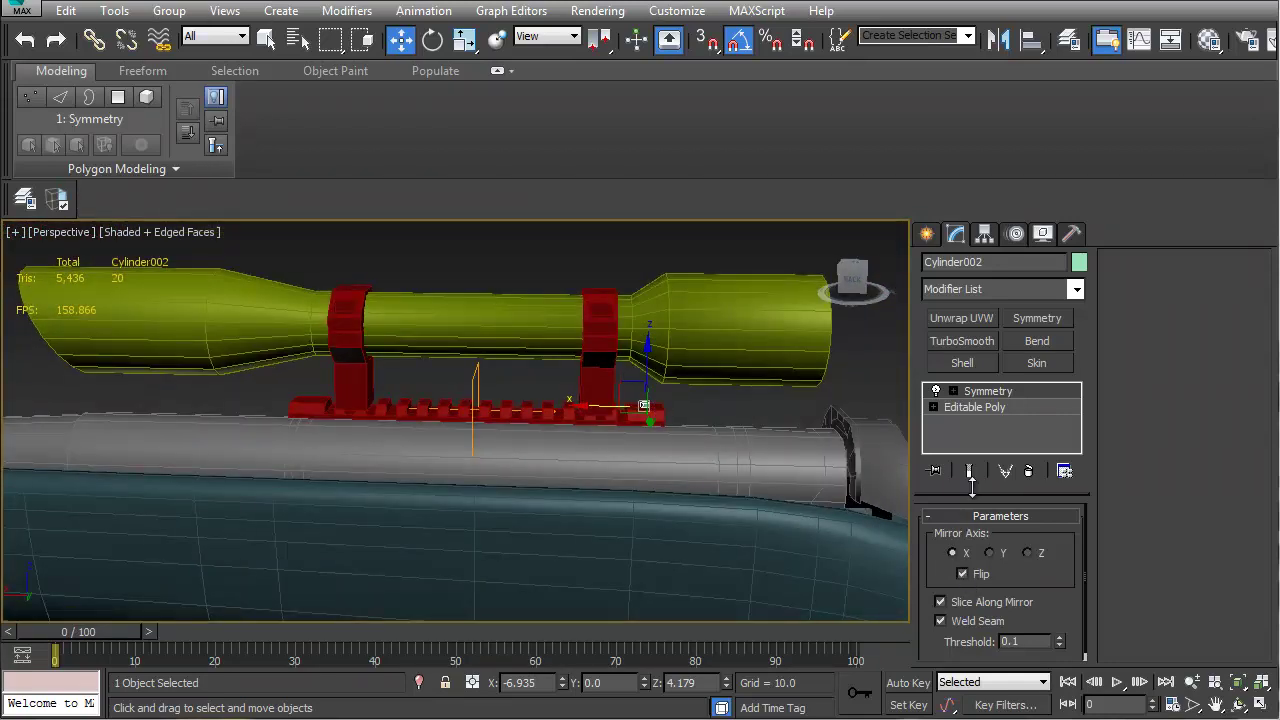
pyautogui.scroll(5, 626, 415)
pyautogui.moveTo(624, 415); pyautogui.dragTo(580, 459, button='middle')
pyautogui.scroll(-4, 591, 469)
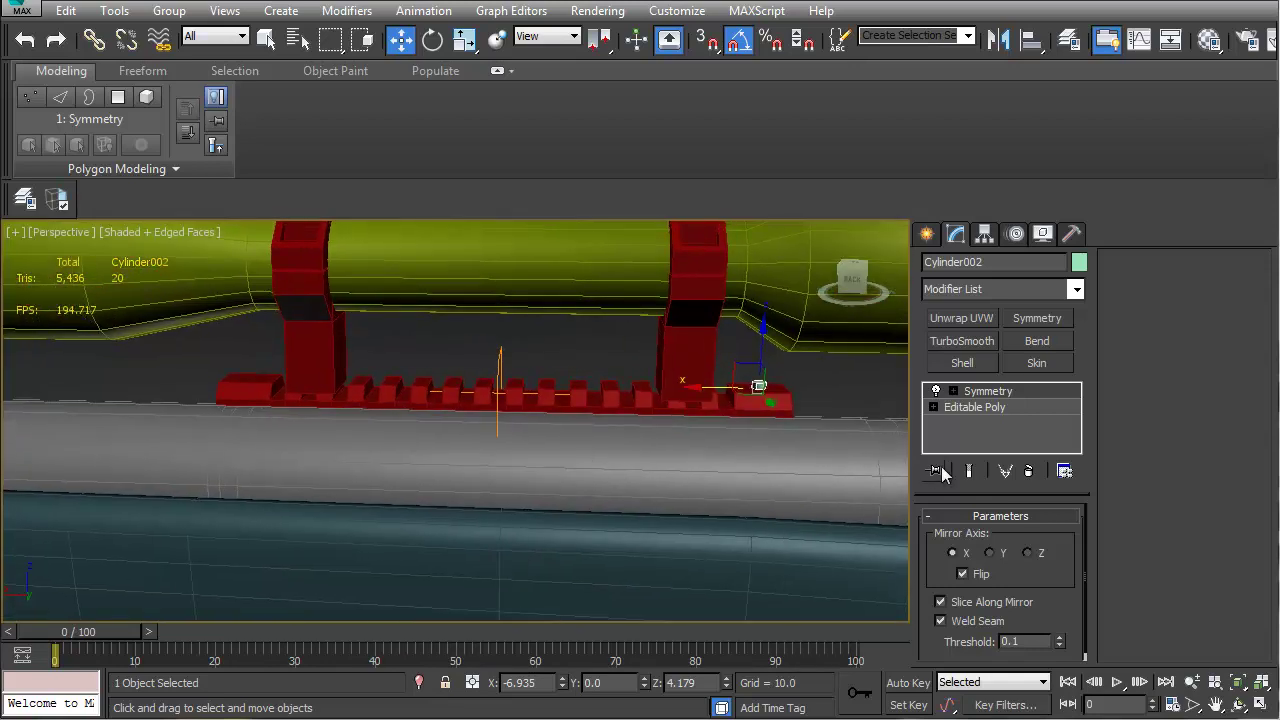
pyautogui.click(982, 406)
pyautogui.click(1019, 538)
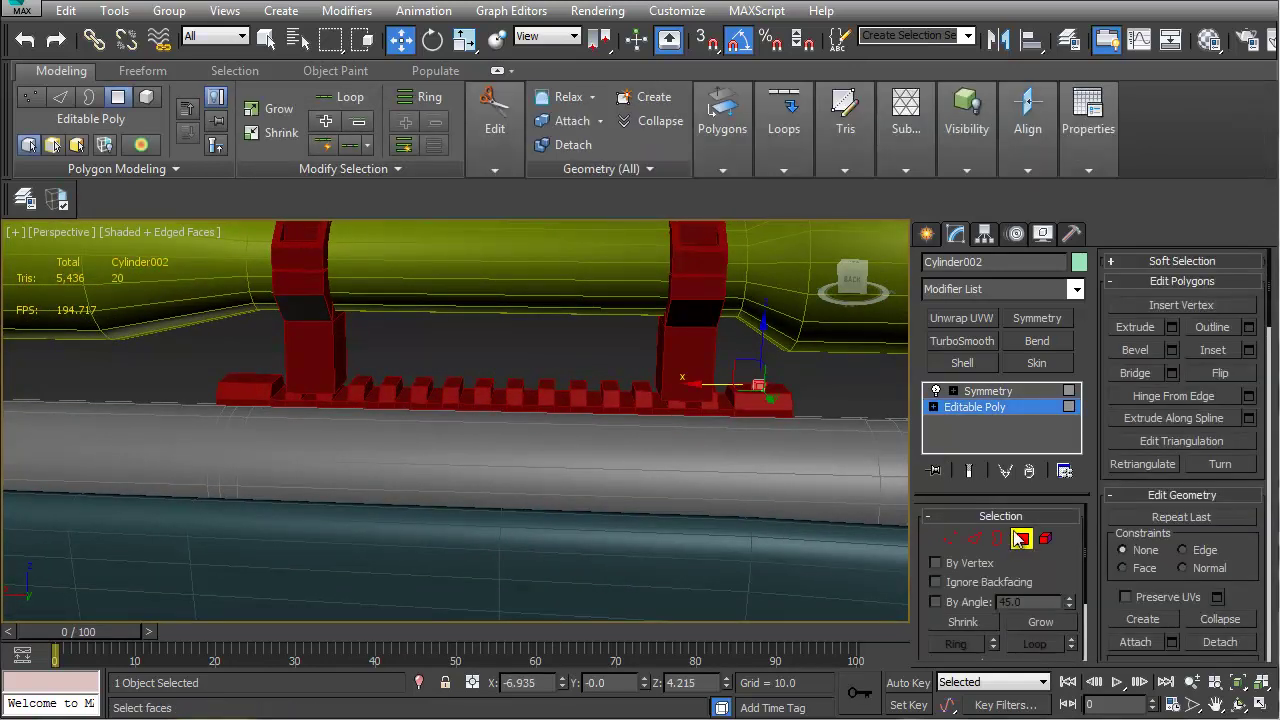
pyautogui.click(988, 391)
pyautogui.keyDown('alt'); pyautogui.moveTo(382, 365); pyautogui.dragTo(379, 405, button='middle'); pyautogui.keyUp('alt')
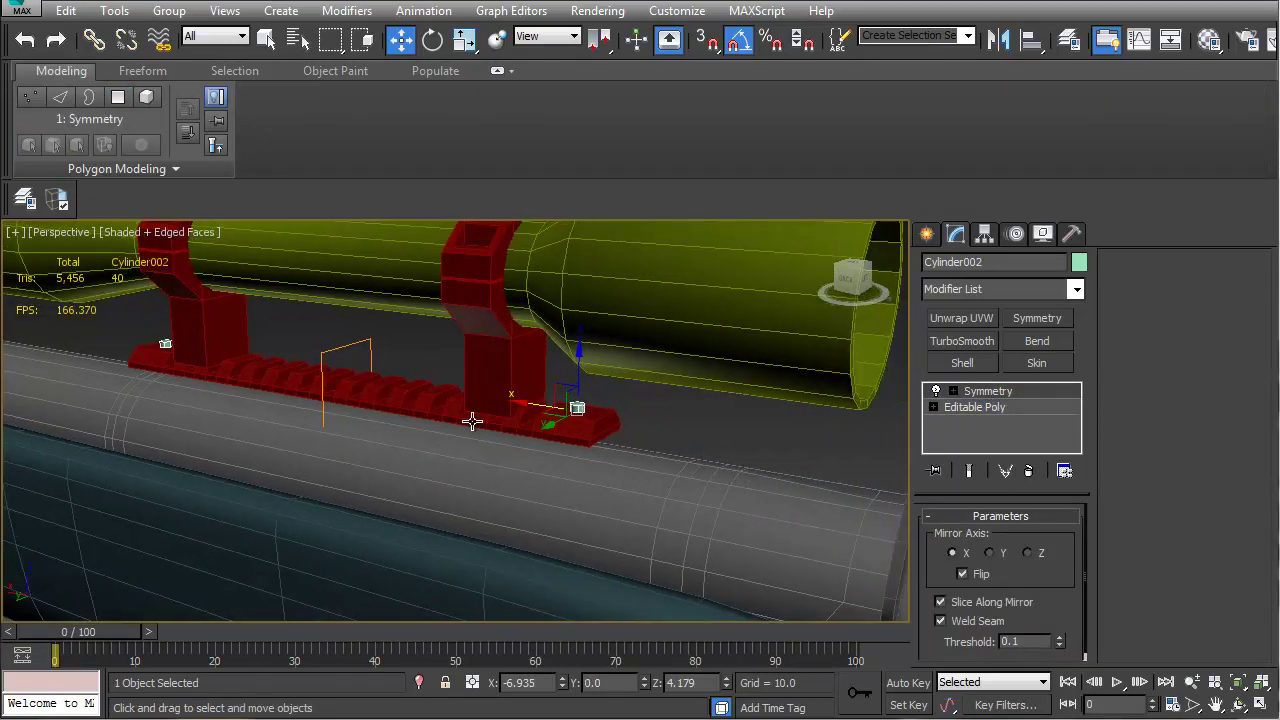
# With the end result shown, select the bolt head's top polygon and inset it to leave a narrow hexagonal rim
pyautogui.scroll(3, 583, 437)
pyautogui.scroll(4, 574, 433)
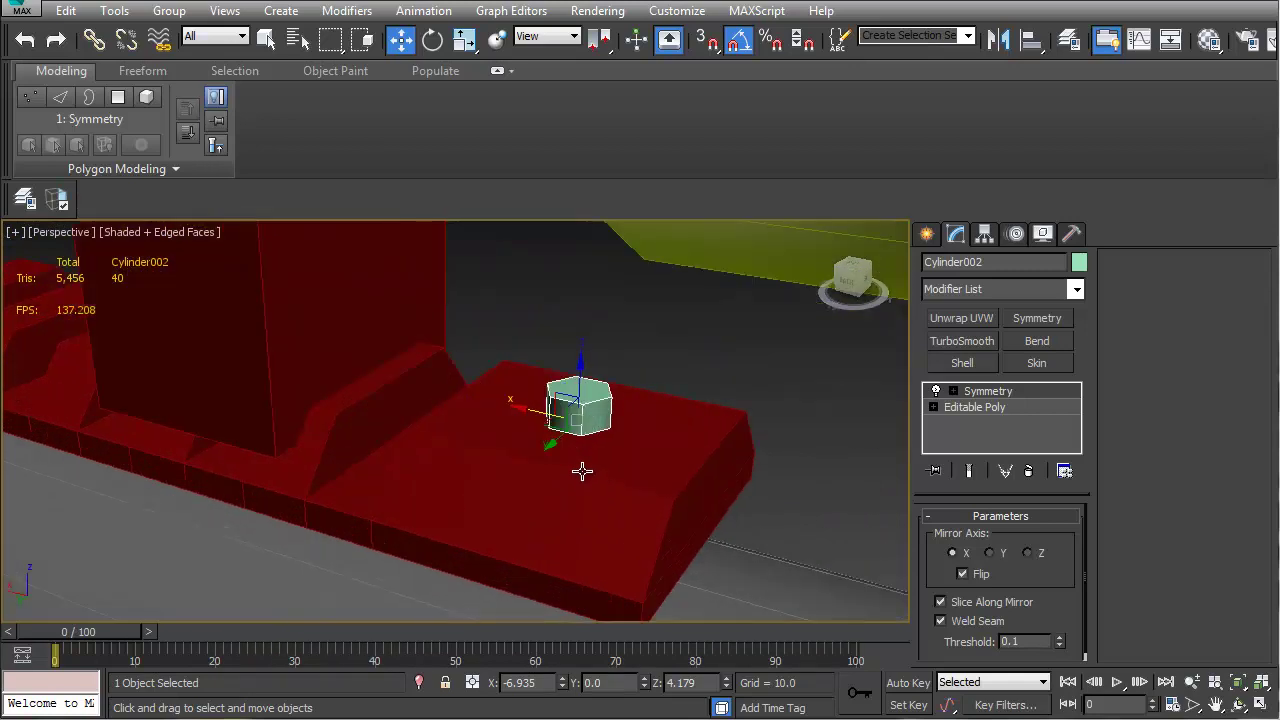
pyautogui.click(991, 407)
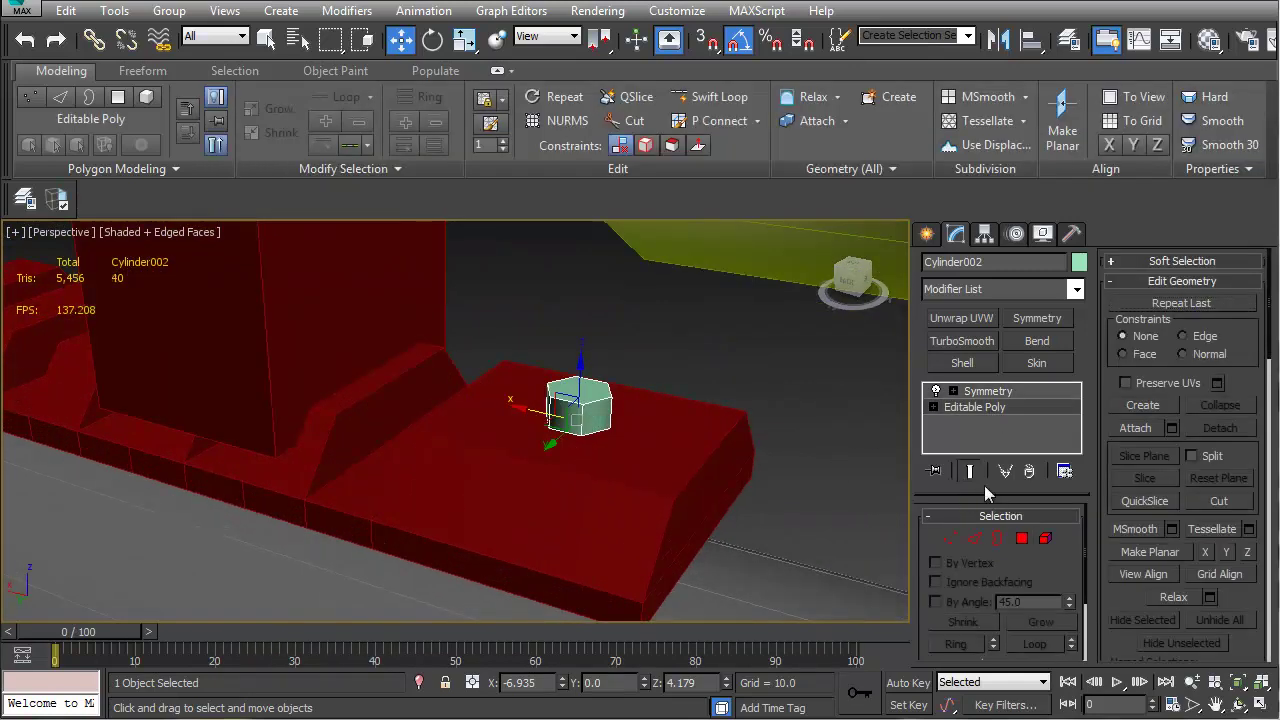
pyautogui.click(1022, 538)
pyautogui.scroll(-6, 576, 416)
pyautogui.scroll(8, 576, 416)
pyautogui.scroll(2, 620, 480)
pyautogui.moveTo(620, 480); pyautogui.dragTo(617, 400, button='middle')
pyautogui.scroll(1, 625, 440)
pyautogui.scroll(-1, 625, 440)
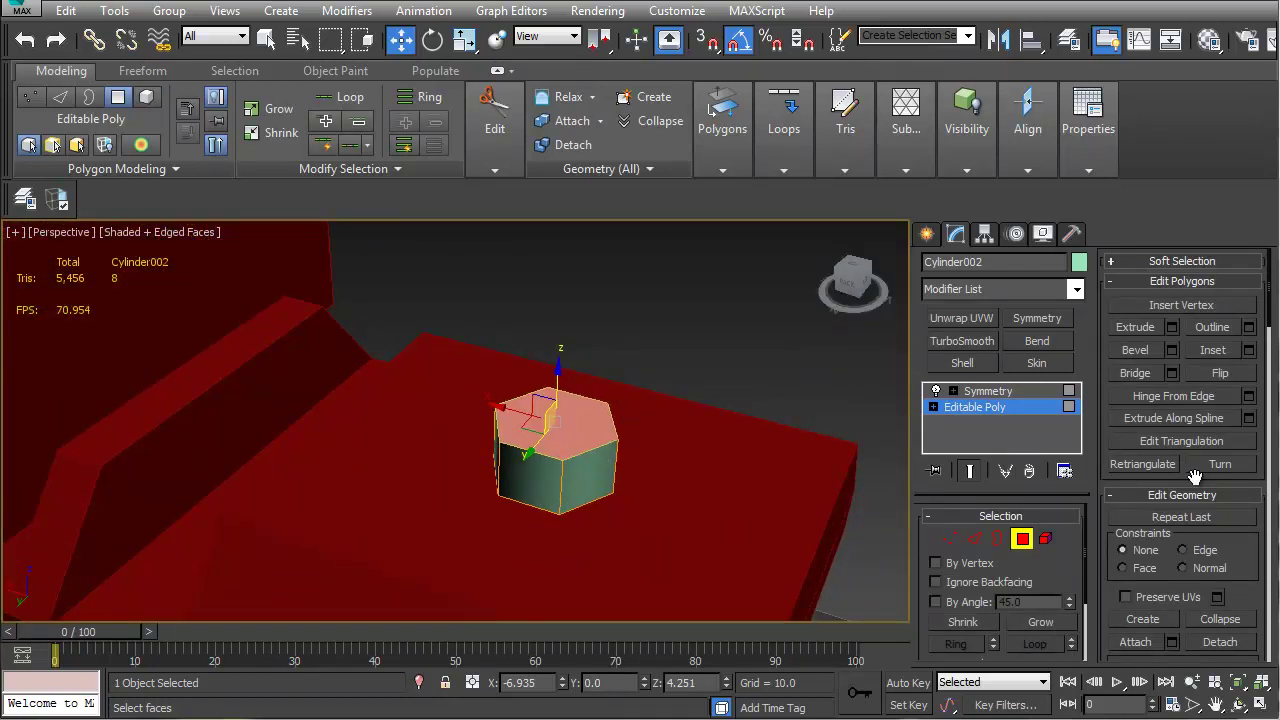
pyautogui.click(1248, 350)
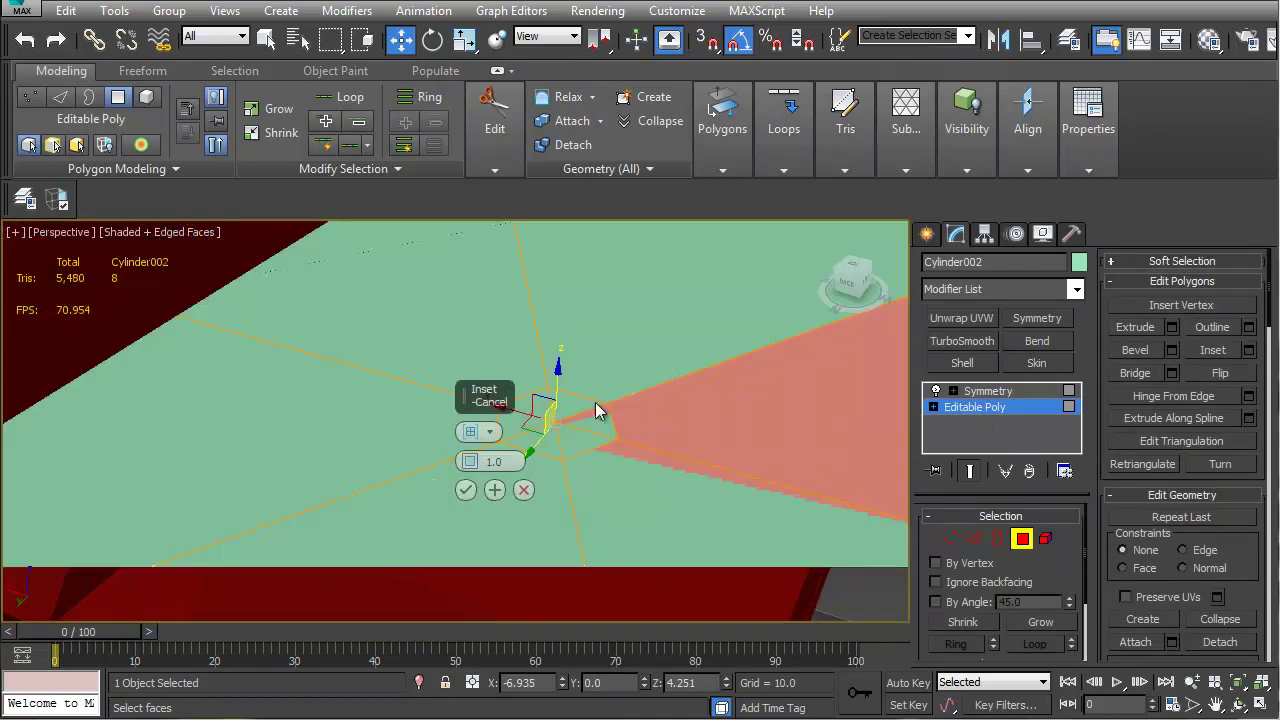
pyautogui.rightClick(467, 463)
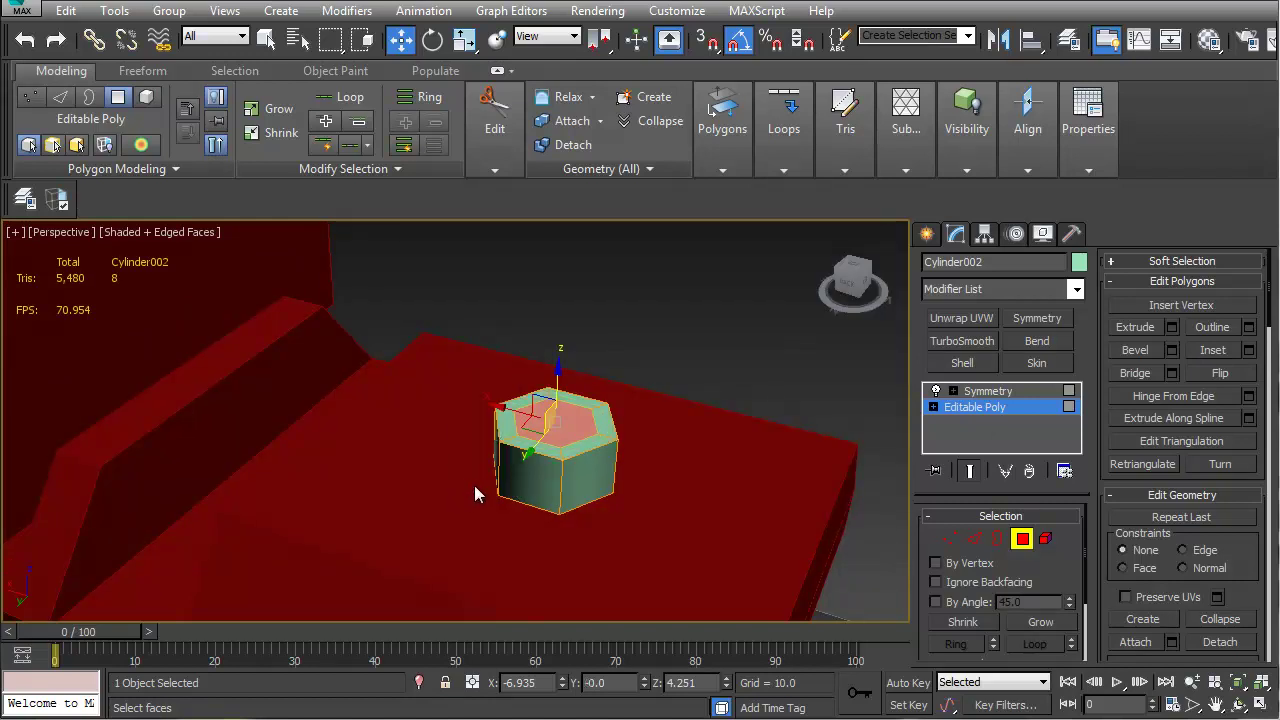
# Extrude the inset face down into the bolt head as a hexagonal socket and collapse the socket's floor to a point
pyautogui.click(1172, 330)
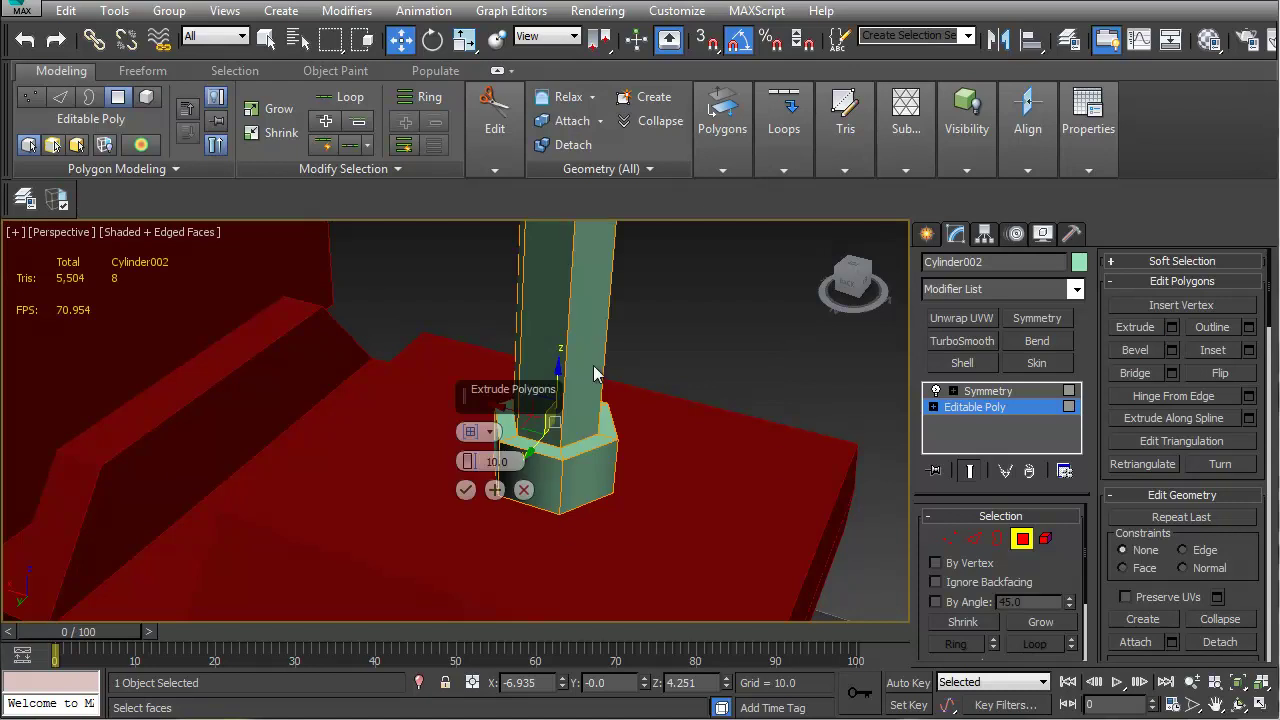
pyautogui.rightClick(472, 462)
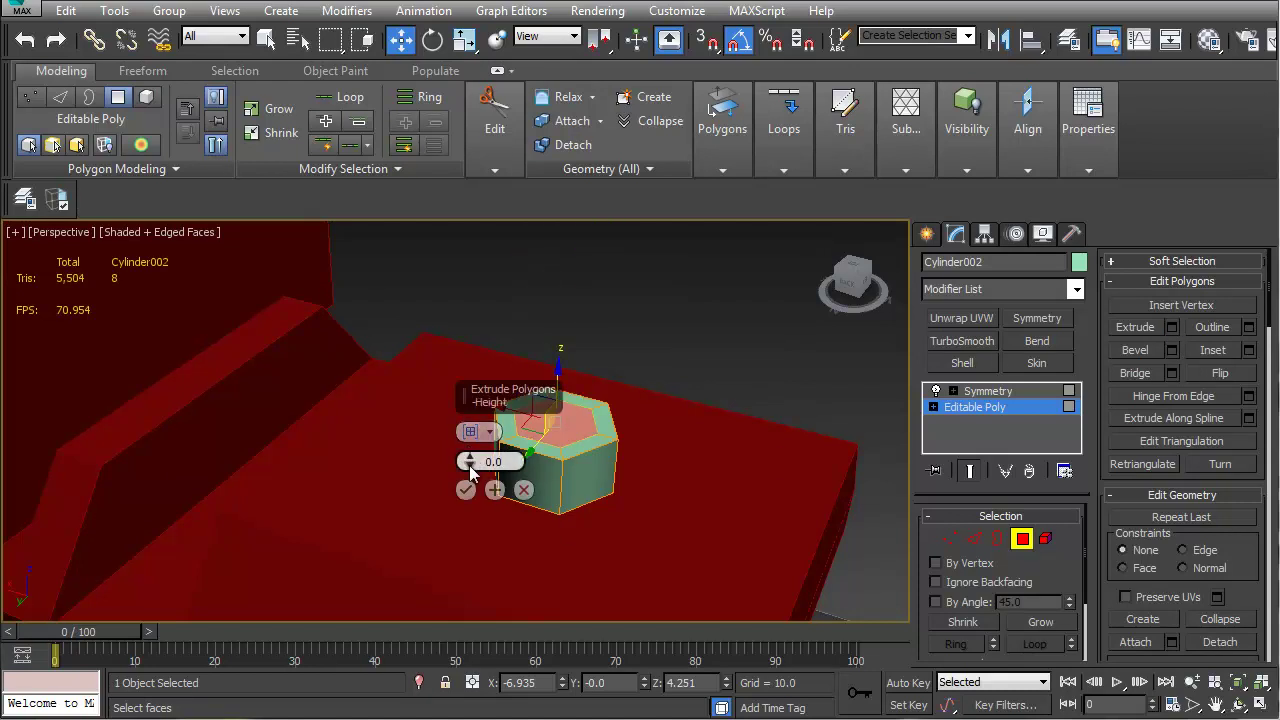
pyautogui.click(465, 490)
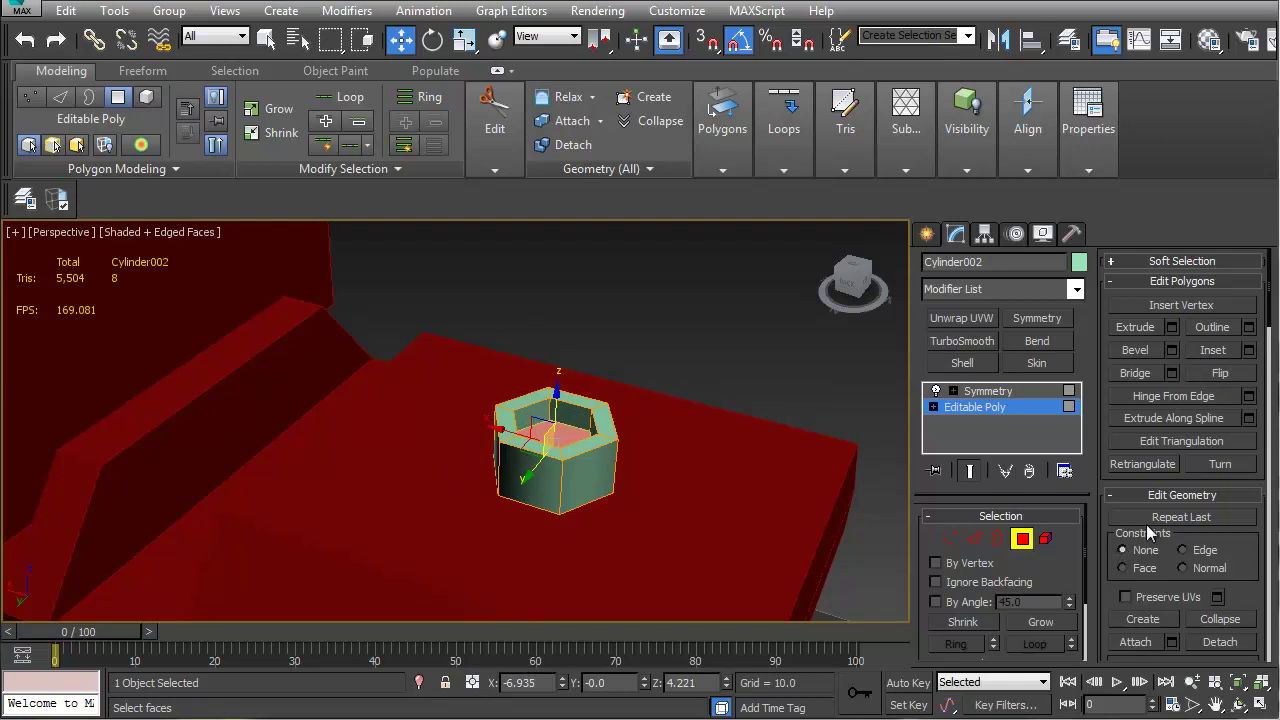
pyautogui.keyDown('alt'); pyautogui.moveTo(668, 410); pyautogui.dragTo(489, 454, button='middle'); pyautogui.keyUp('alt')
pyautogui.scroll(3, 489, 454)
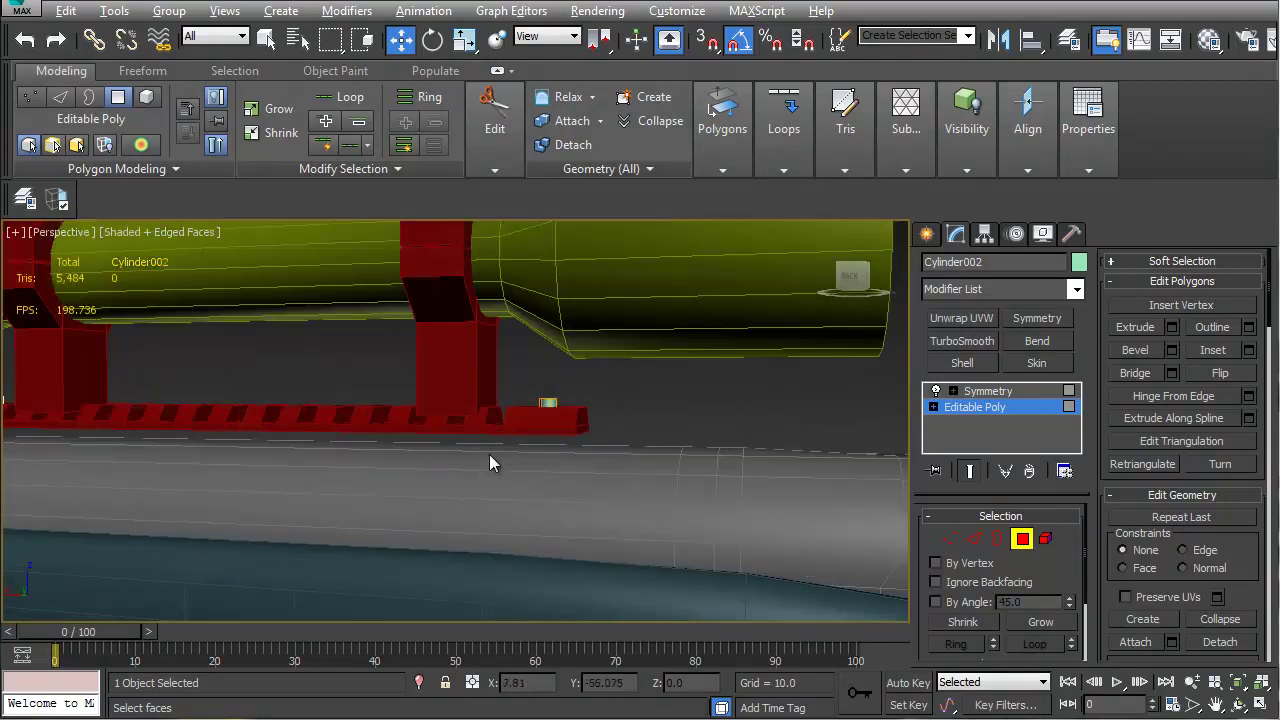
pyautogui.scroll(3, 489, 454)
pyautogui.click(1022, 539)
# Select the scope, ring mounts, rail and bolts together and lower them about 0.092 along Z toward the barrel
pyautogui.scroll(-4, 520, 449)
pyautogui.keyDown('ctrl'); pyautogui.click(314, 341); pyautogui.keyUp('ctrl')
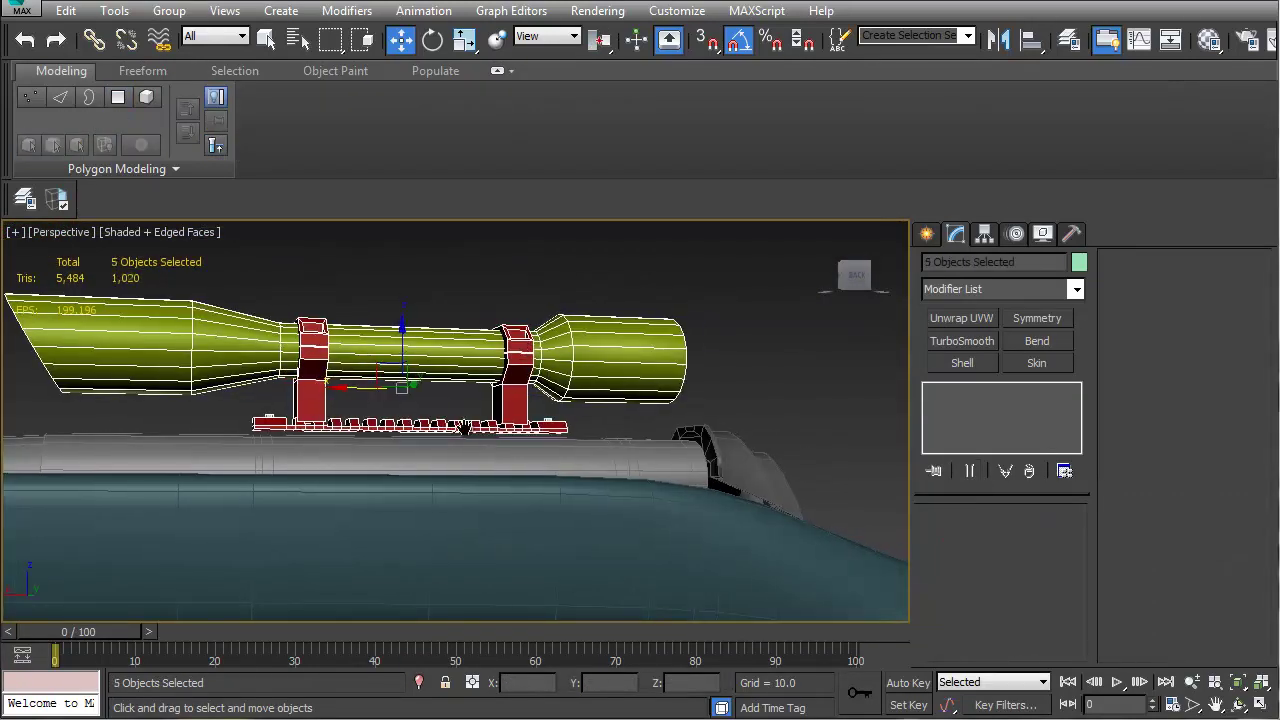
pyautogui.scroll(5, 447, 424)
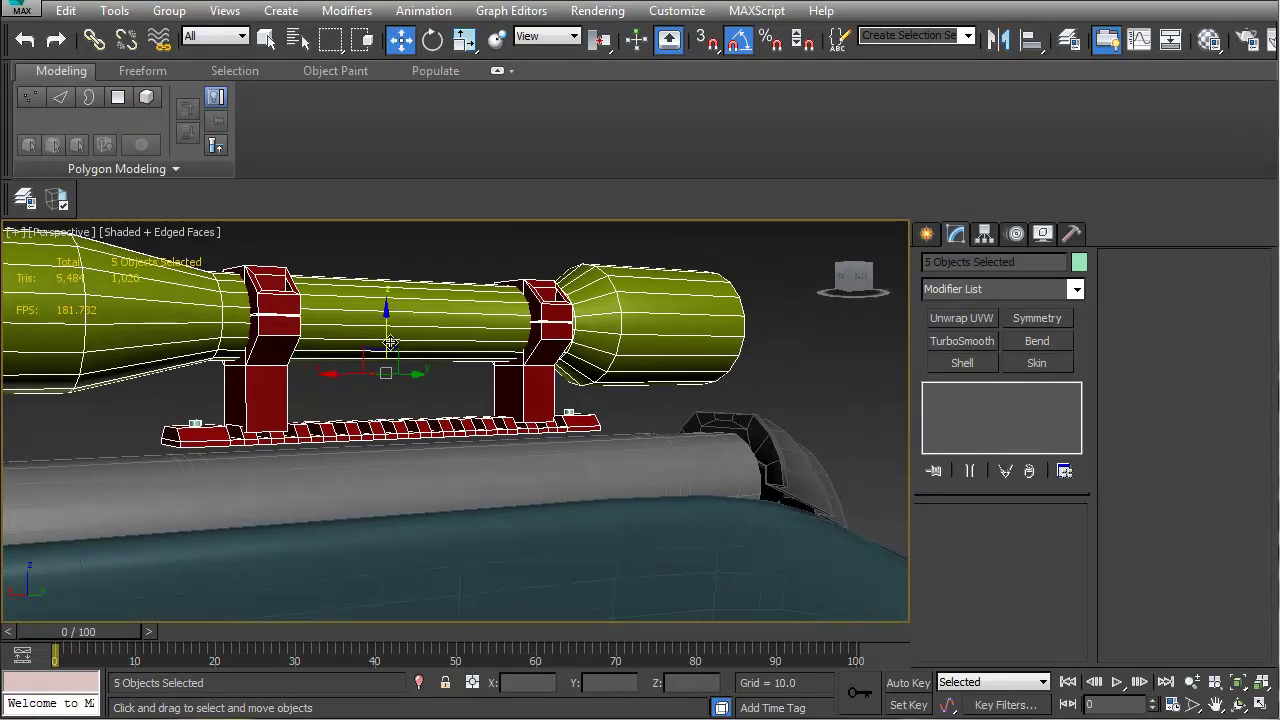
pyautogui.moveTo(387, 318); pyautogui.dragTo(387, 325)
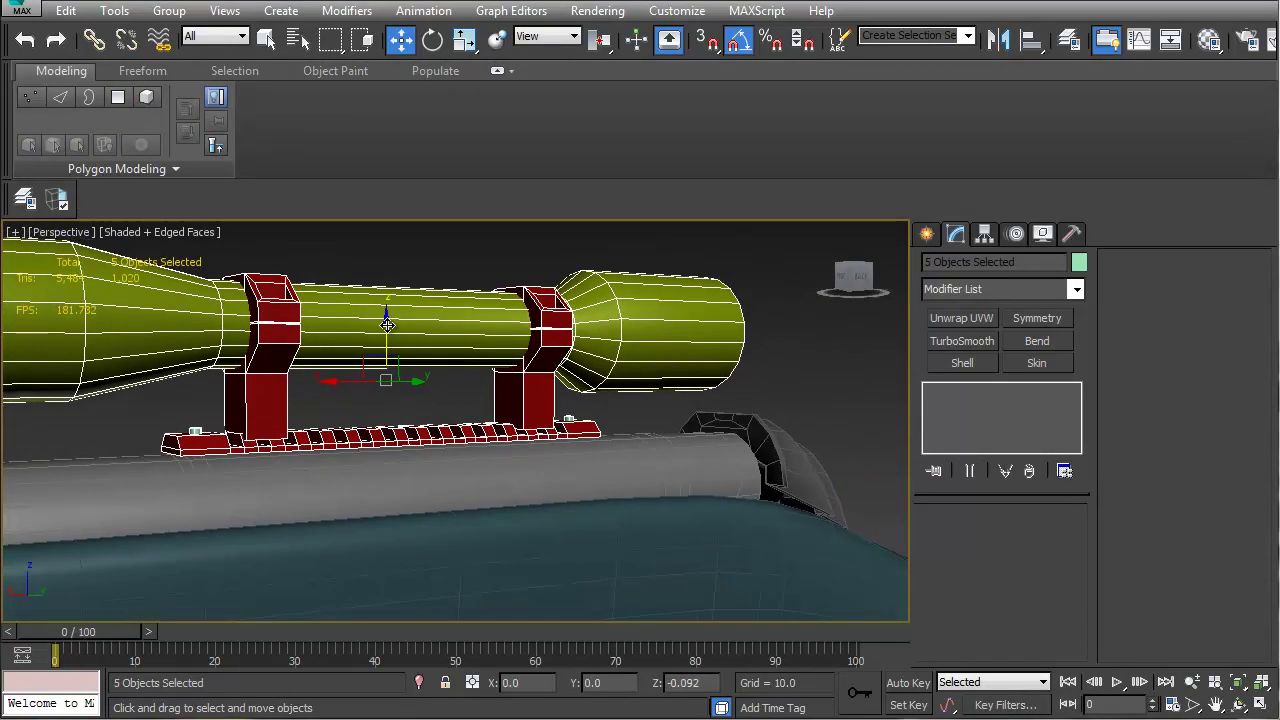
# Check the scope assembly's placement on the rifle and shift it about 0.09 in the negative X direction
pyautogui.keyDown('alt'); pyautogui.moveTo(389, 325); pyautogui.dragTo(472, 350, button='middle'); pyautogui.keyUp('alt')
pyautogui.keyDown('alt'); pyautogui.moveTo(614, 293); pyautogui.dragTo(271, 381, button='middle'); pyautogui.keyUp('alt')
pyautogui.scroll(5, 439, 382)
pyautogui.scroll(-5, 439, 383)
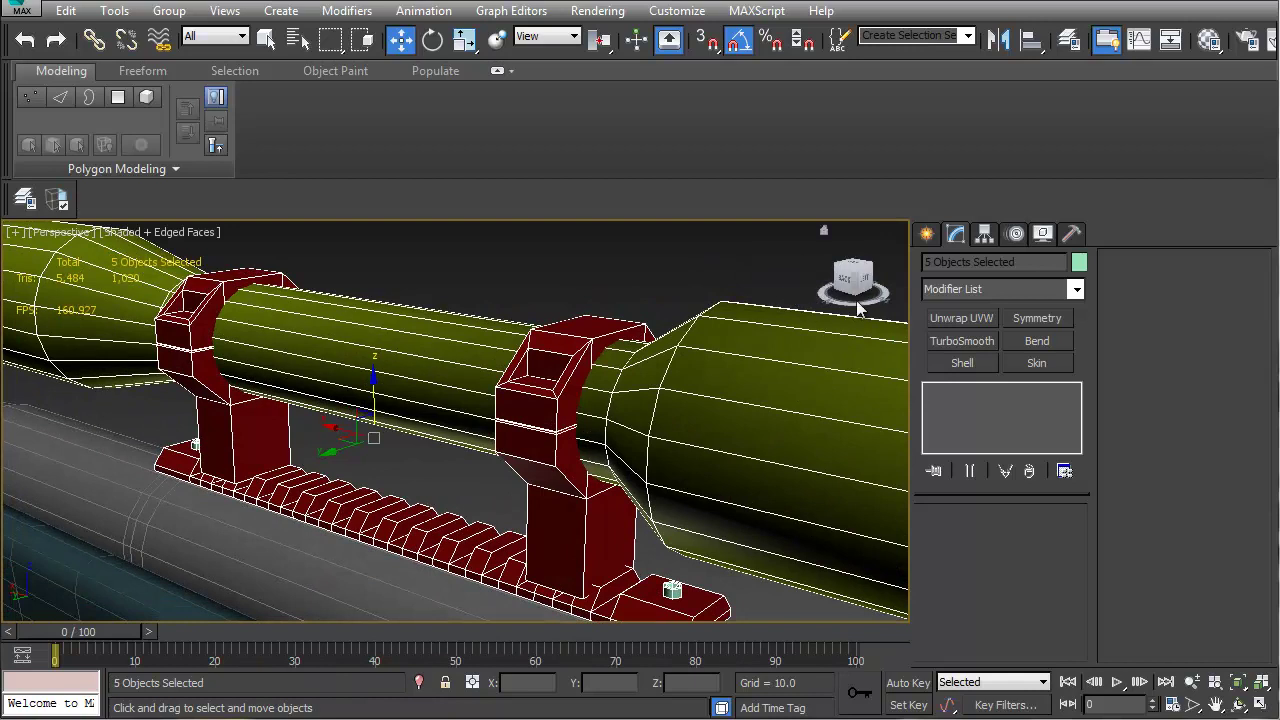
pyautogui.scroll(-10, 545, 411)
pyautogui.keyDown('alt'); pyautogui.moveTo(537, 374); pyautogui.dragTo(244, 433, button='middle'); pyautogui.keyUp('alt')
pyautogui.scroll(3, 586, 331)
pyautogui.scroll(5, 398, 392)
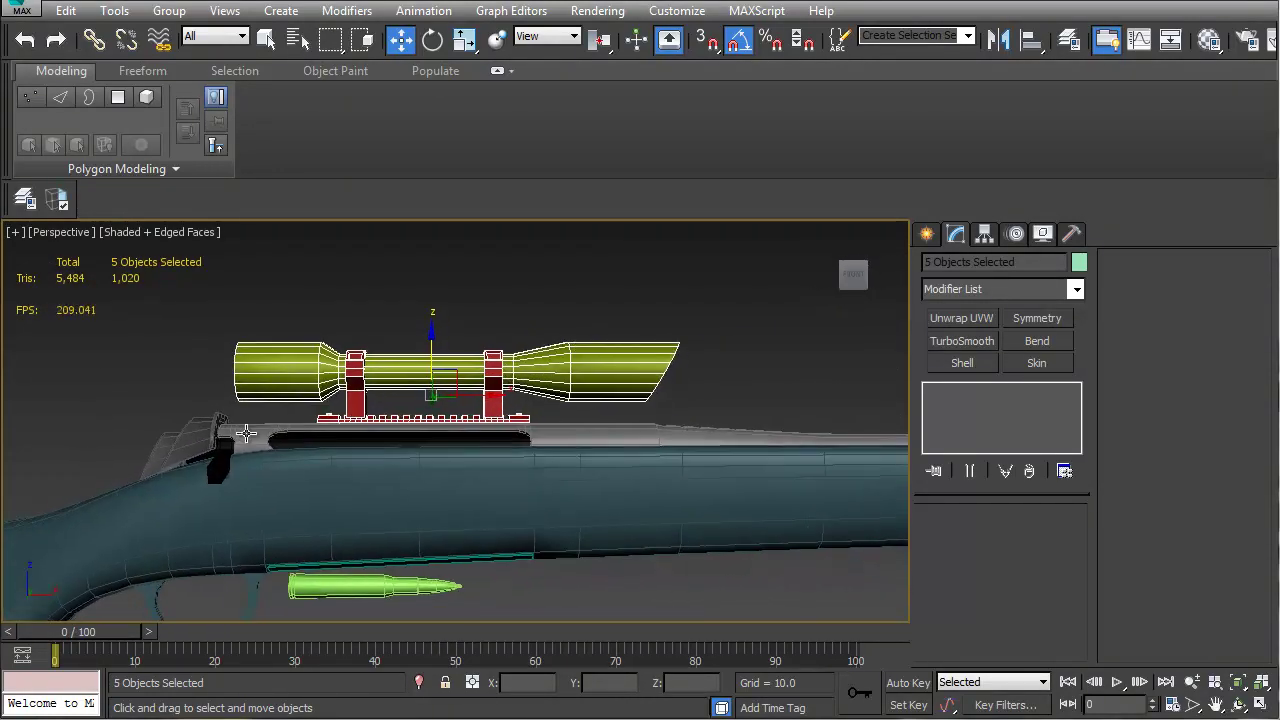
pyautogui.moveTo(387, 428); pyautogui.dragTo(536, 430, button='middle')
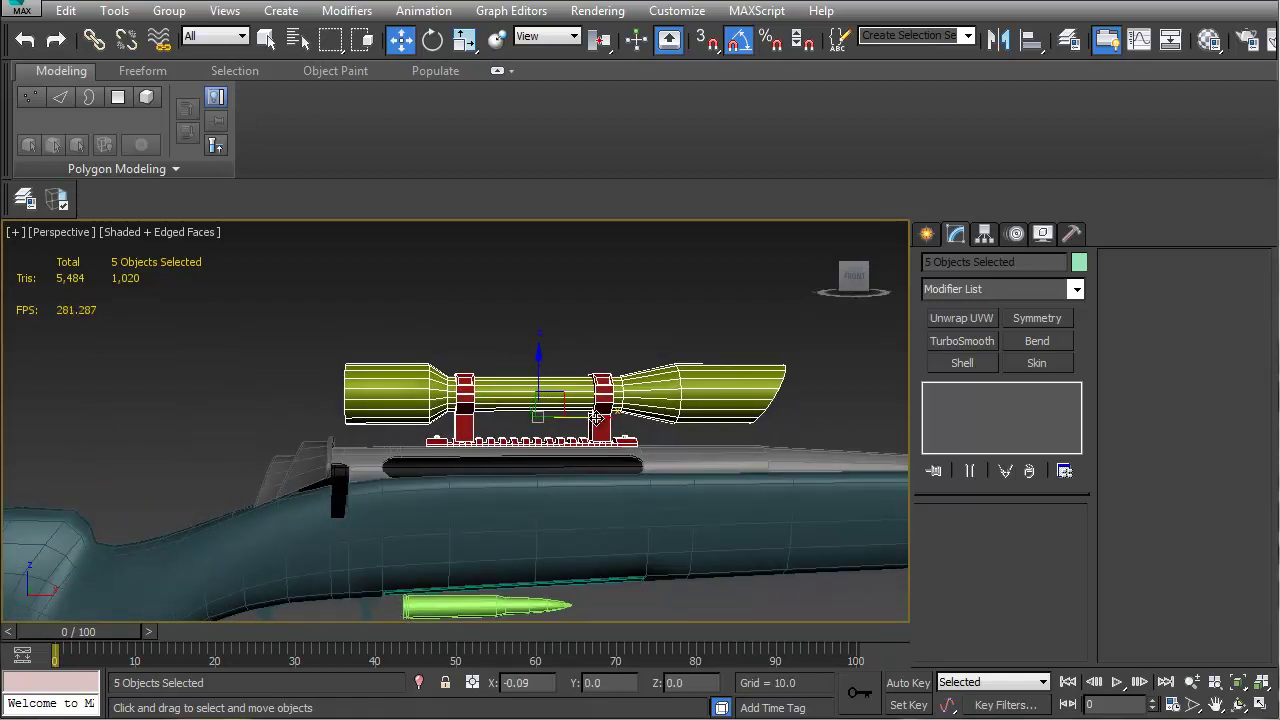
pyautogui.moveTo(593, 418); pyautogui.dragTo(553, 420, button='middle')
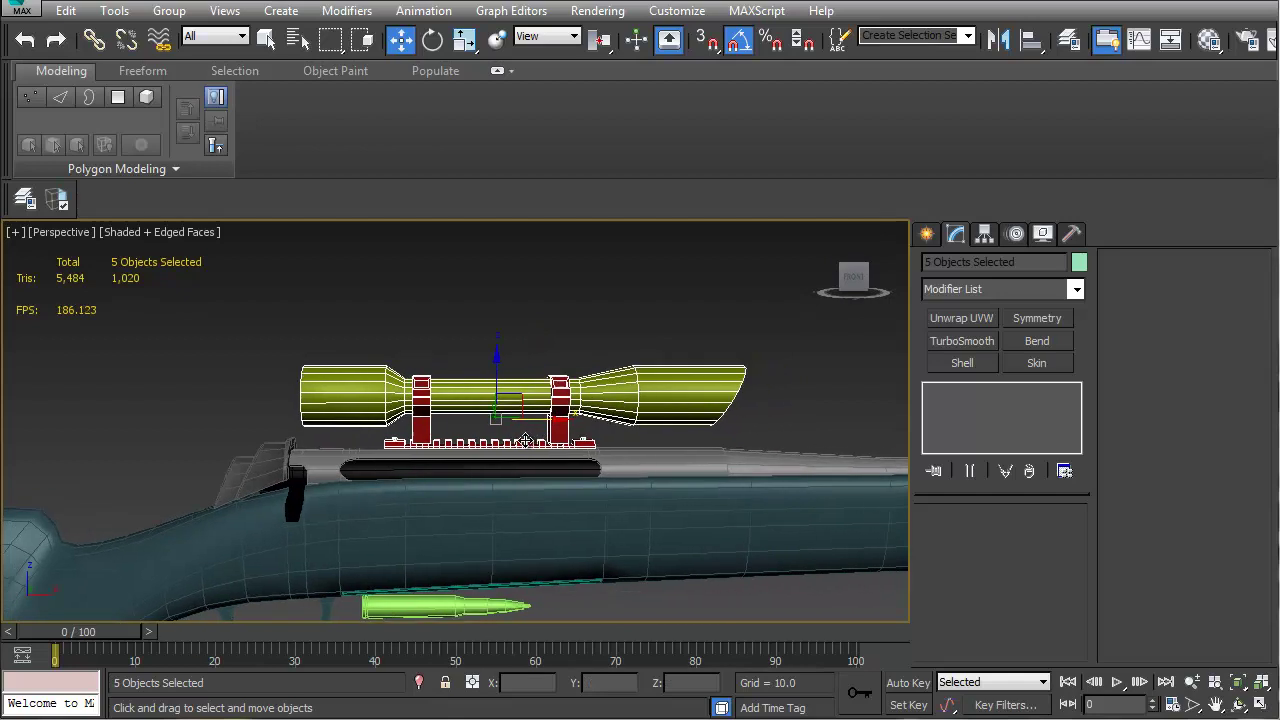
# Examine from below and from the end how the rail's underside meets the rifle's curved upper surface
pyautogui.scroll(5, 540, 466)
pyautogui.keyDown('alt'); pyautogui.moveTo(453, 488); pyautogui.dragTo(386, 480, button='middle'); pyautogui.keyUp('alt')
pyautogui.scroll(3, 369, 458)
pyautogui.keyDown('alt'); pyautogui.moveTo(346, 466); pyautogui.dragTo(287, 421, button='middle'); pyautogui.keyUp('alt')
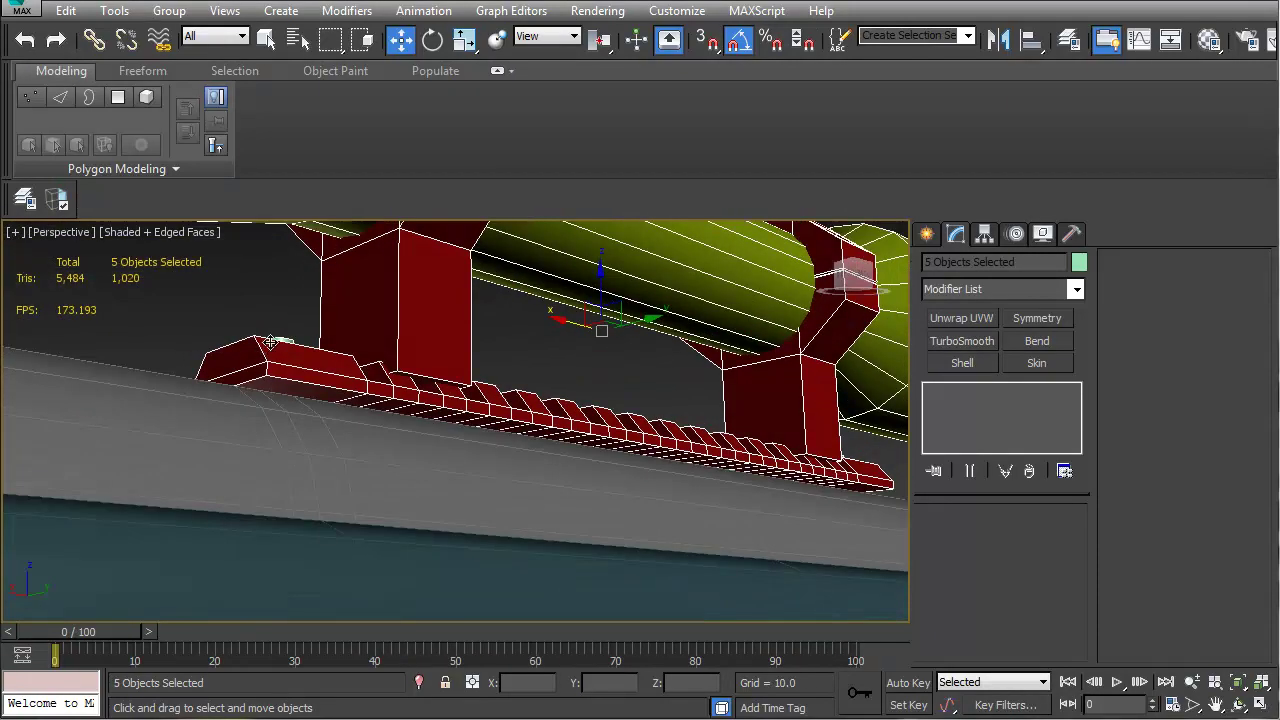
pyautogui.keyDown('alt'); pyautogui.moveTo(270, 435); pyautogui.dragTo(595, 483, button='middle'); pyautogui.keyUp('alt')
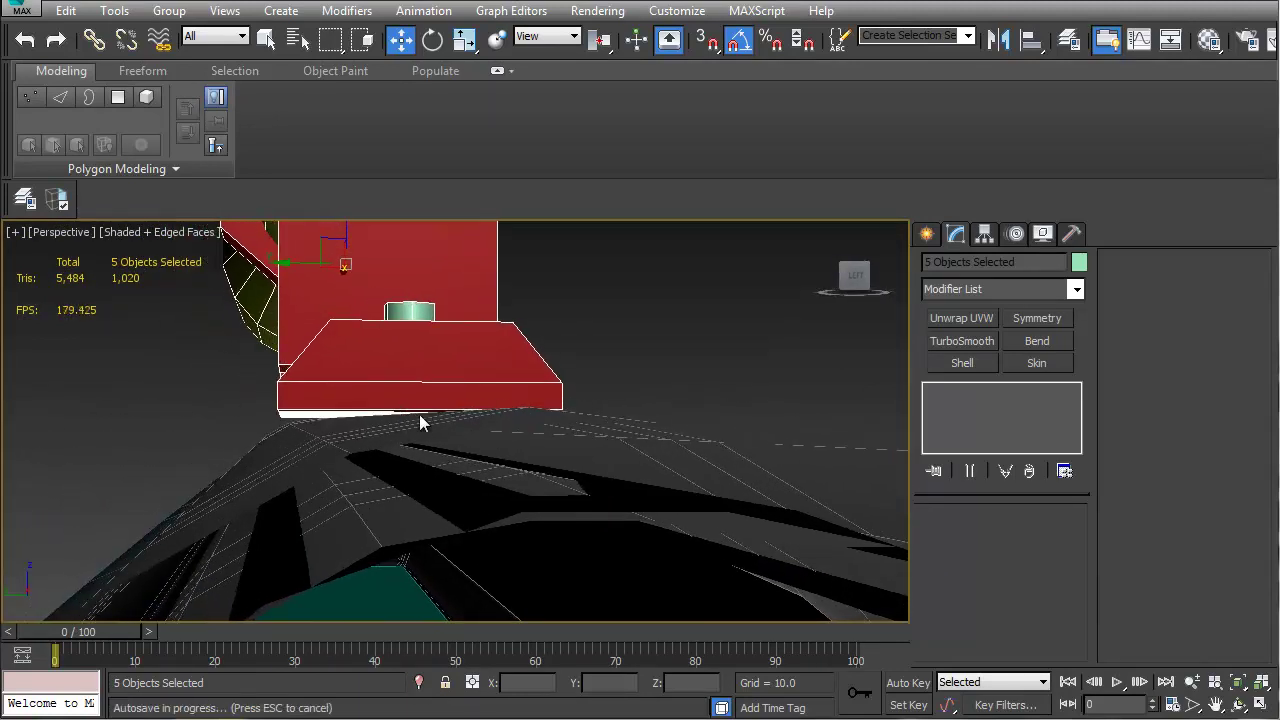
pyautogui.scroll(-10, 382, 422)
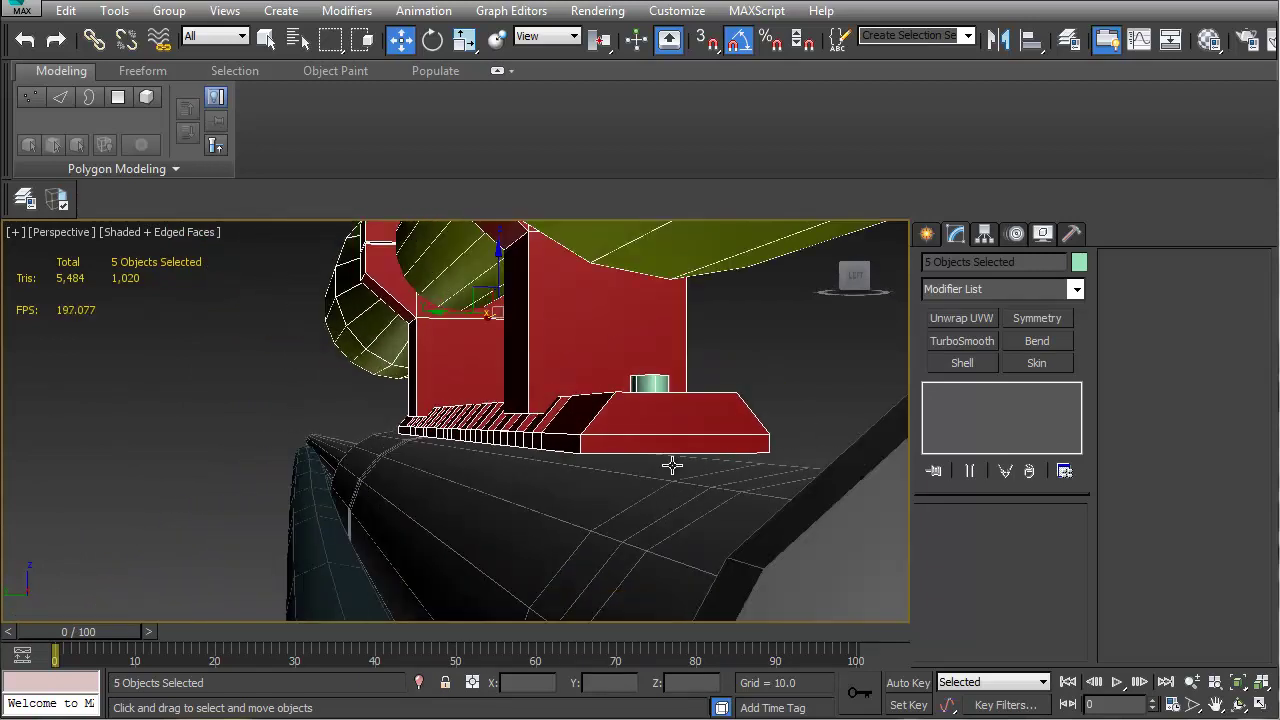
# Lower the selected scope, mounts, rail and bolts about 0.075 along Z into the rifle's upper surface
pyautogui.keyDown('alt'); pyautogui.moveTo(628, 447); pyautogui.dragTo(572, 470, button='middle'); pyautogui.keyUp('alt')
pyautogui.keyDown('alt'); pyautogui.moveTo(580, 333); pyautogui.dragTo(537, 428, button='middle'); pyautogui.keyUp('alt')
pyautogui.moveTo(537, 428); pyautogui.dragTo(485, 451, button='middle')
pyautogui.scroll(3, 563, 447)
pyautogui.keyDown('alt'); pyautogui.moveTo(563, 447); pyautogui.dragTo(532, 423, button='middle'); pyautogui.keyUp('alt')
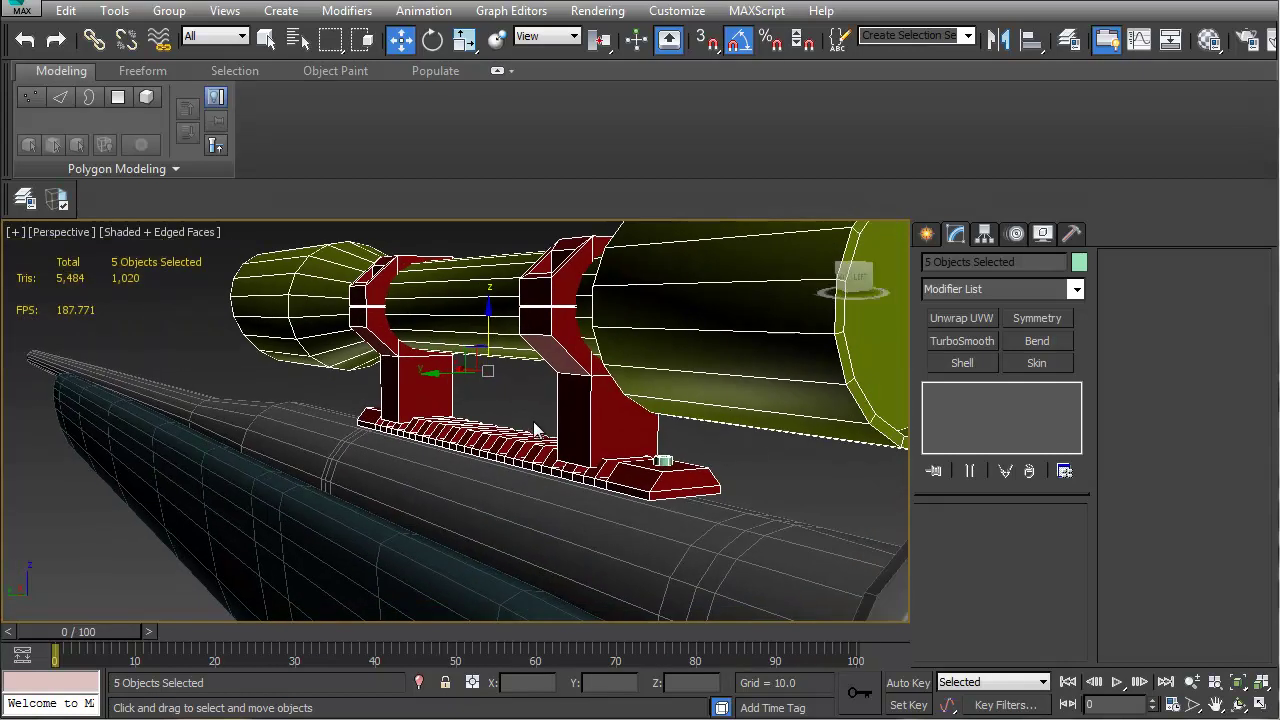
pyautogui.moveTo(488, 324); pyautogui.dragTo(487, 331)
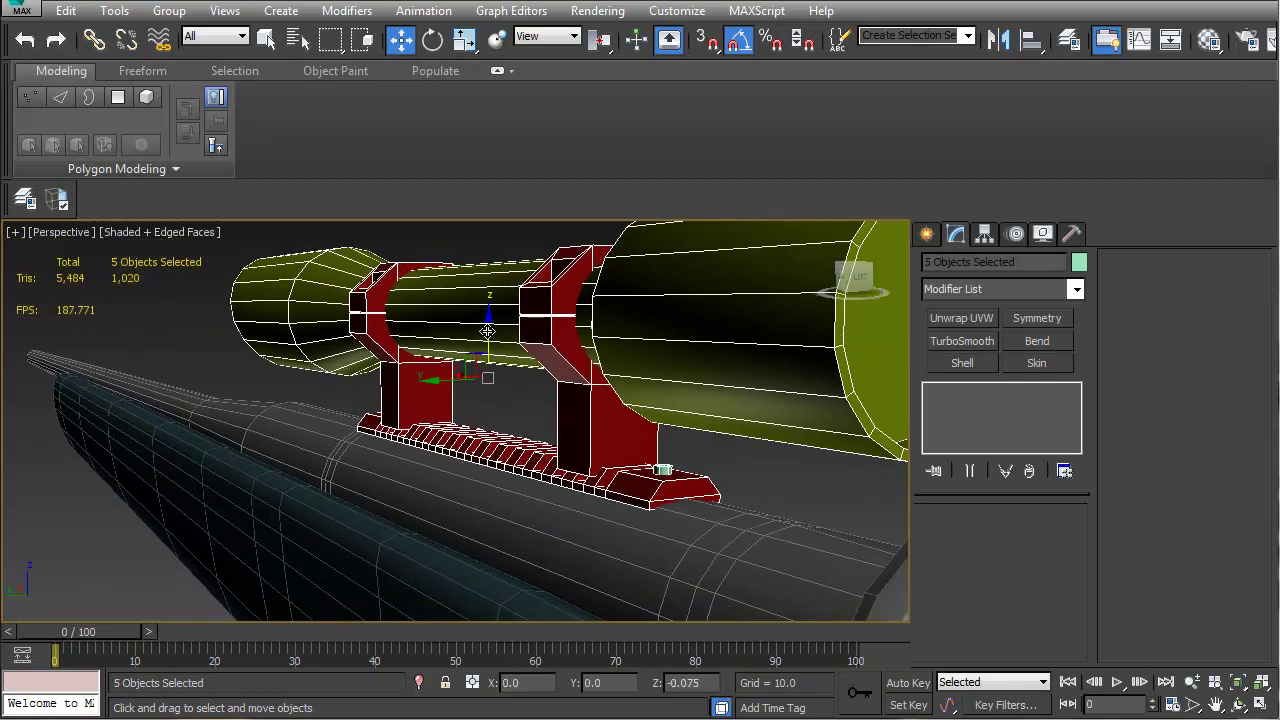
pyautogui.keyDown('alt'); pyautogui.moveTo(552, 436); pyautogui.dragTo(522, 414, button='middle'); pyautogui.keyUp('alt')
# Inspect the rail's end where it meets the barrel and fine-tune the scope assembly's height along Z
pyautogui.scroll(3, 588, 447)
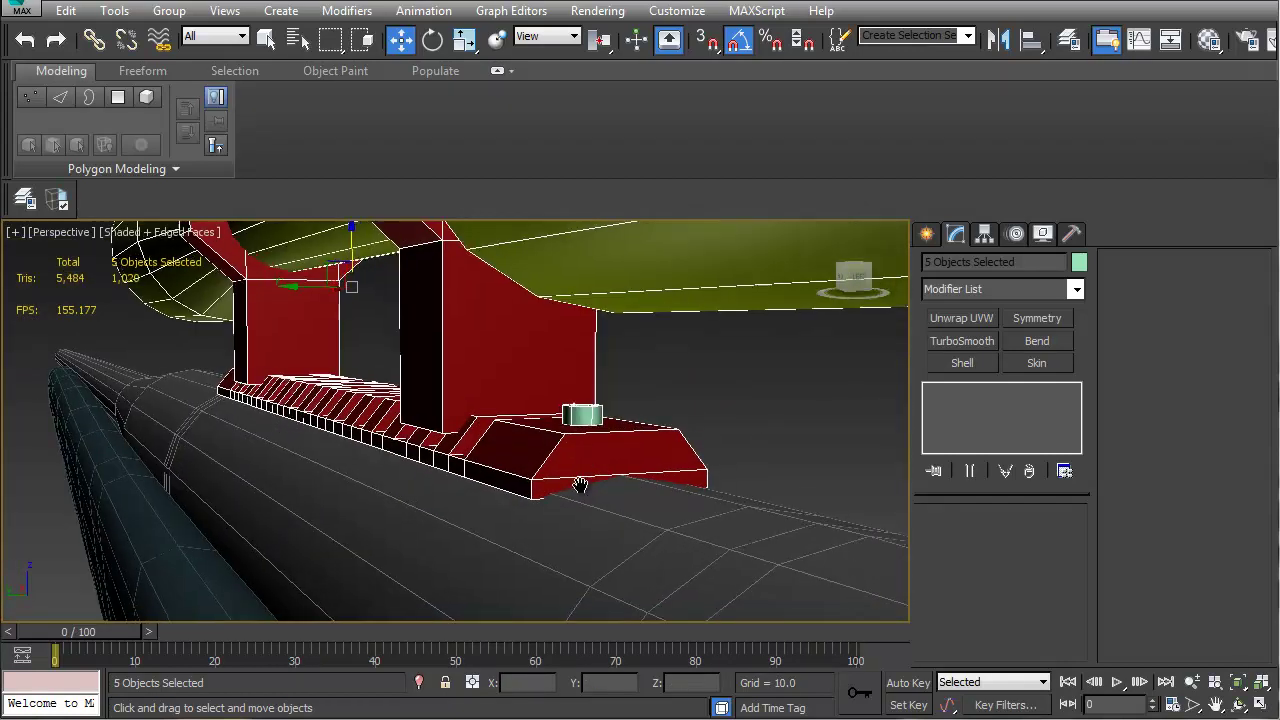
pyautogui.keyDown('alt'); pyautogui.moveTo(600, 491); pyautogui.dragTo(580, 476, button='middle'); pyautogui.keyUp('alt')
pyautogui.scroll(2, 580, 476)
pyautogui.keyDown('alt'); pyautogui.moveTo(191, 310); pyautogui.dragTo(318, 246, button='middle'); pyautogui.keyUp('alt')
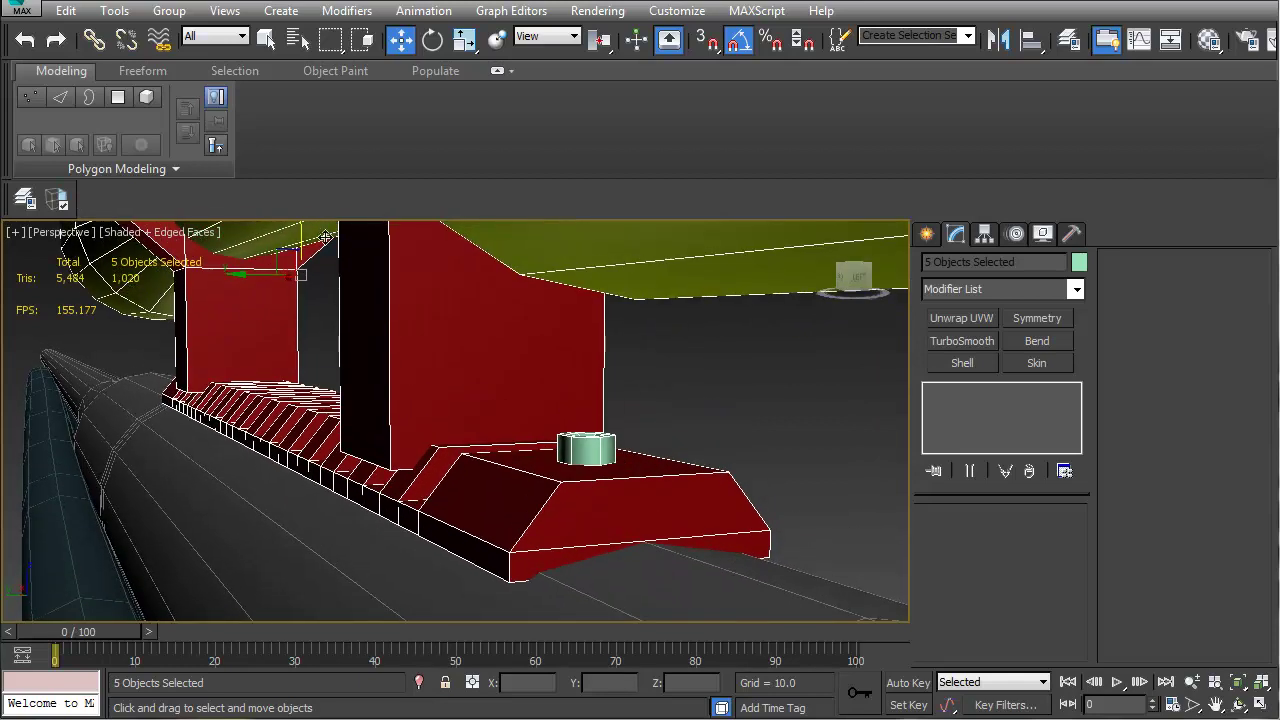
pyautogui.moveTo(299, 225); pyautogui.dragTo(299, 233)
pyautogui.keyDown('alt'); pyautogui.moveTo(354, 357); pyautogui.dragTo(331, 399, button='middle'); pyautogui.keyUp('alt')
pyautogui.scroll(-6, 331, 399)
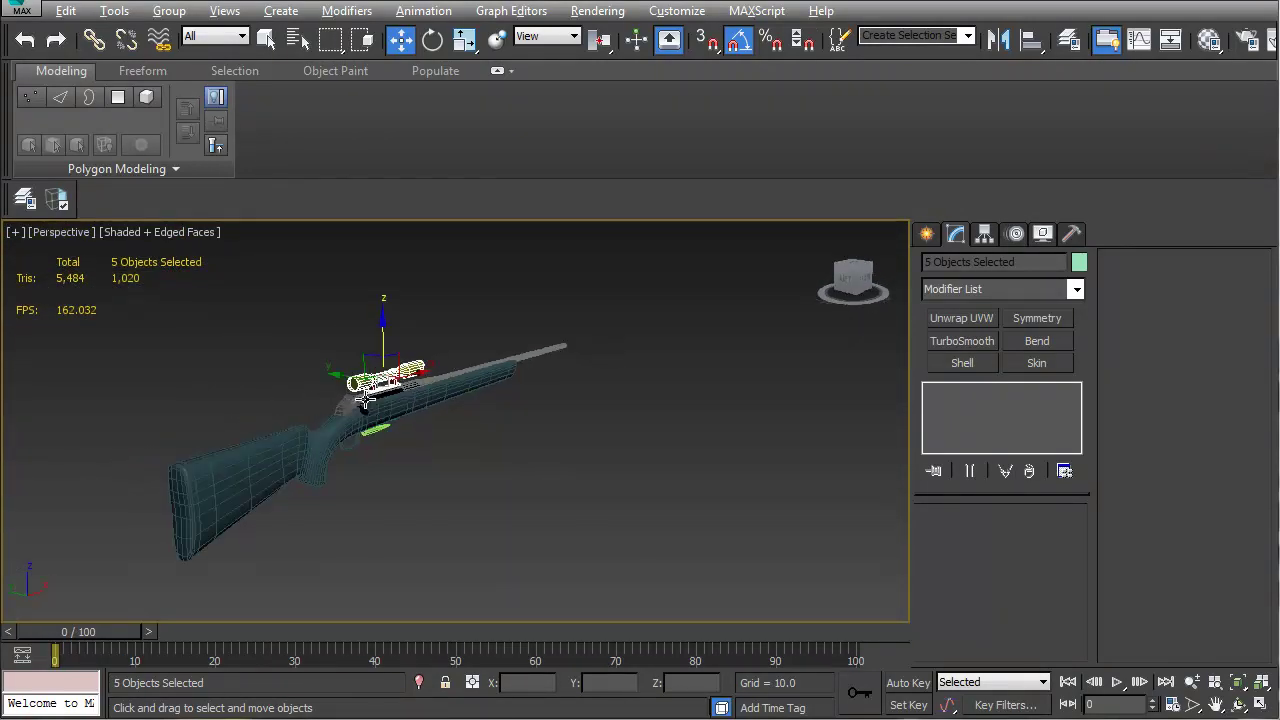
# Examine the rifle from both sides, comparing the bullet's length with the ejection port and the magazine plate
pyautogui.keyDown('alt'); pyautogui.moveTo(476, 404); pyautogui.dragTo(613, 374, button='middle'); pyautogui.keyUp('alt')
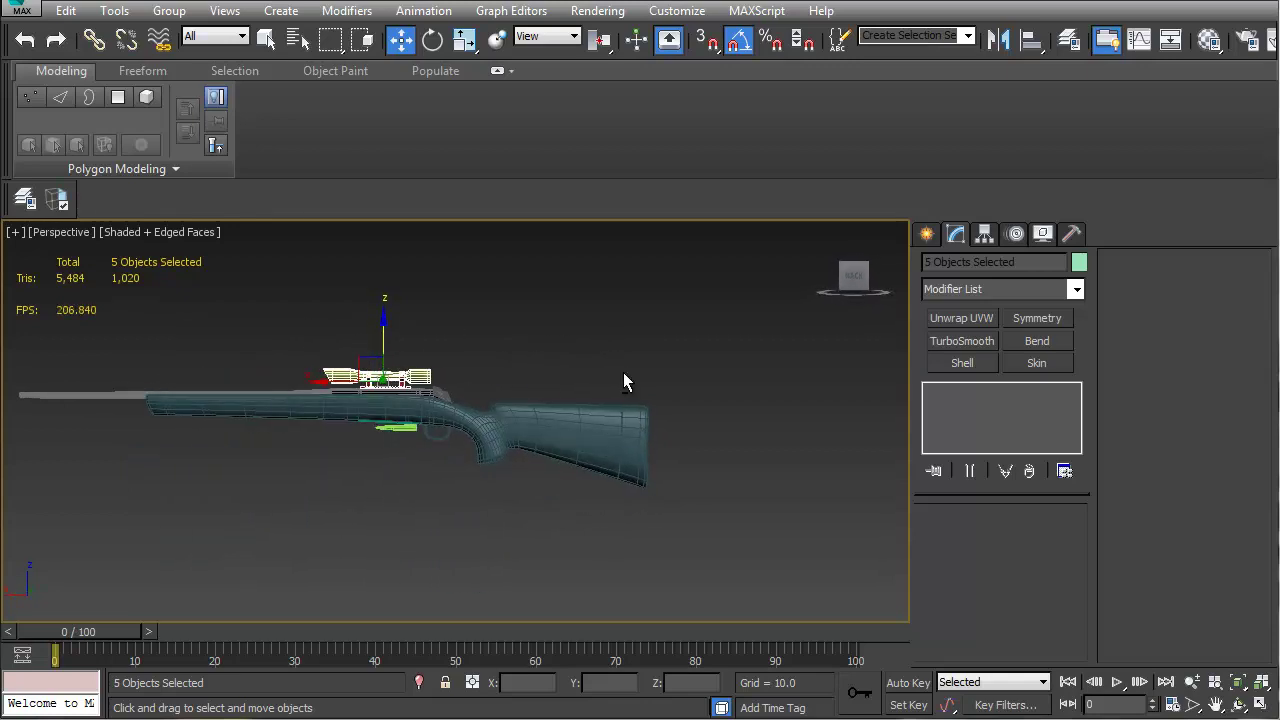
pyautogui.scroll(8, 518, 410)
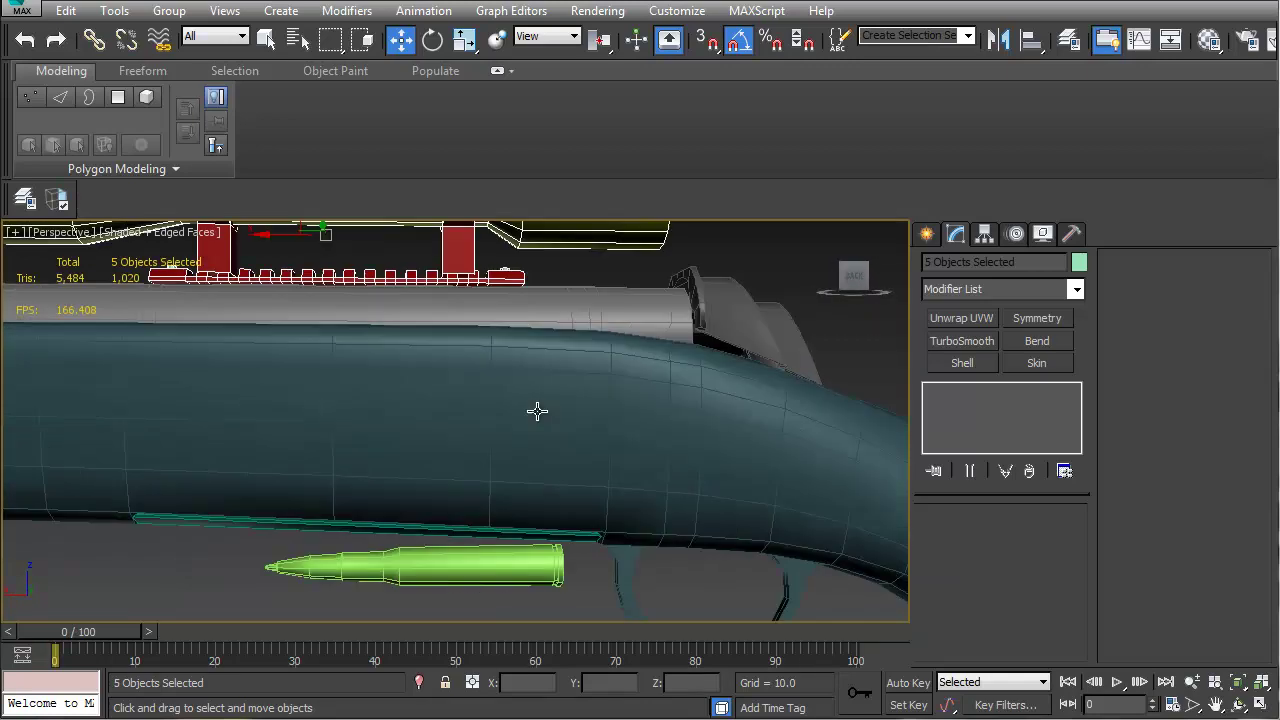
pyautogui.scroll(-6, 536, 421)
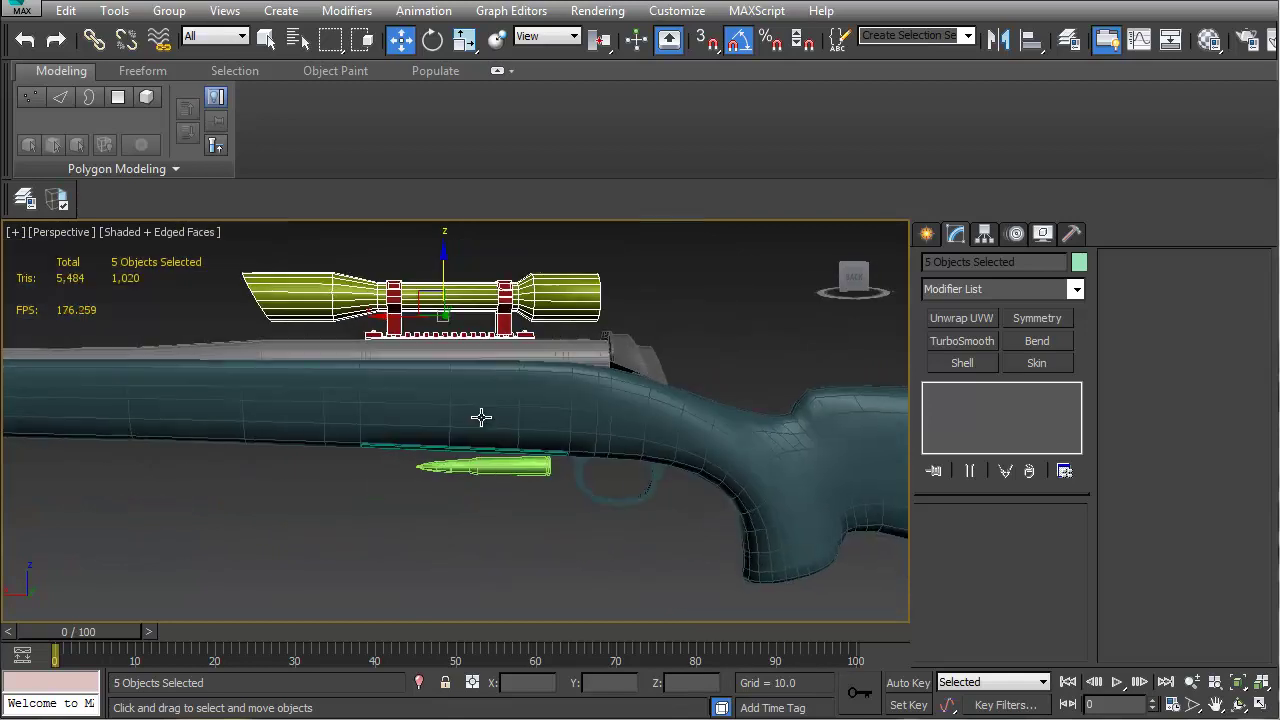
pyautogui.scroll(4, 457, 409)
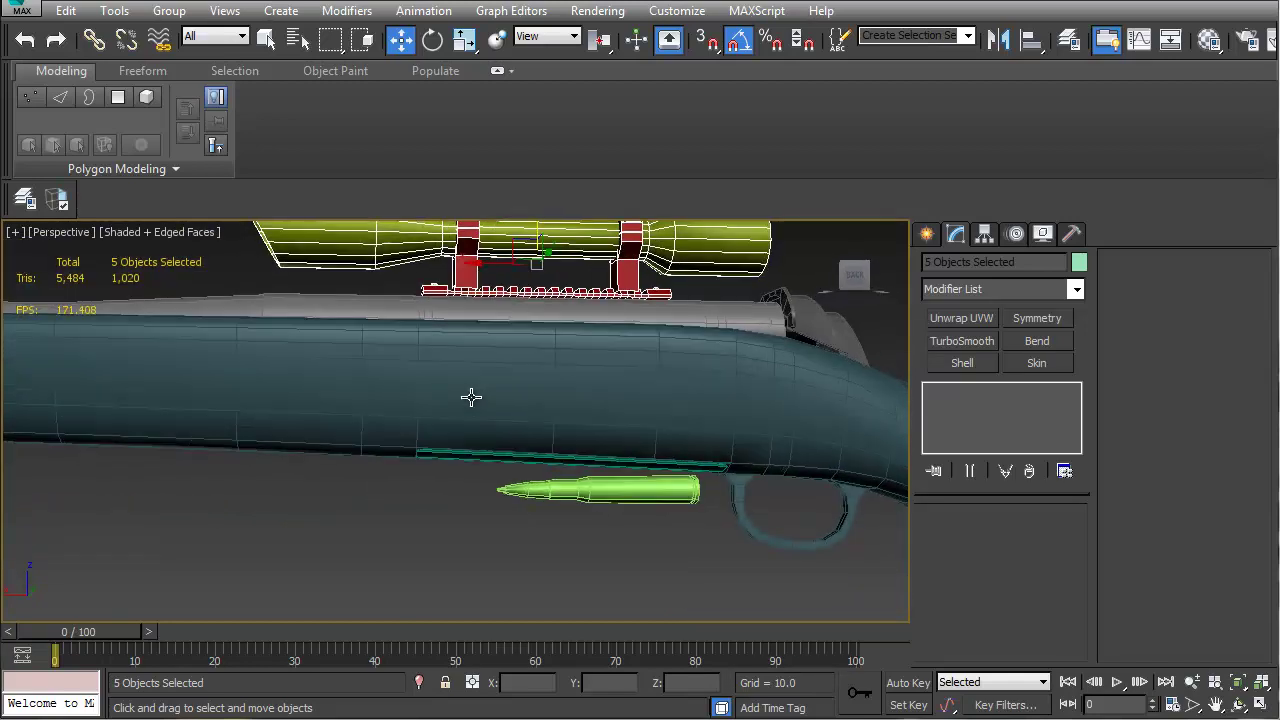
pyautogui.scroll(1, 464, 392)
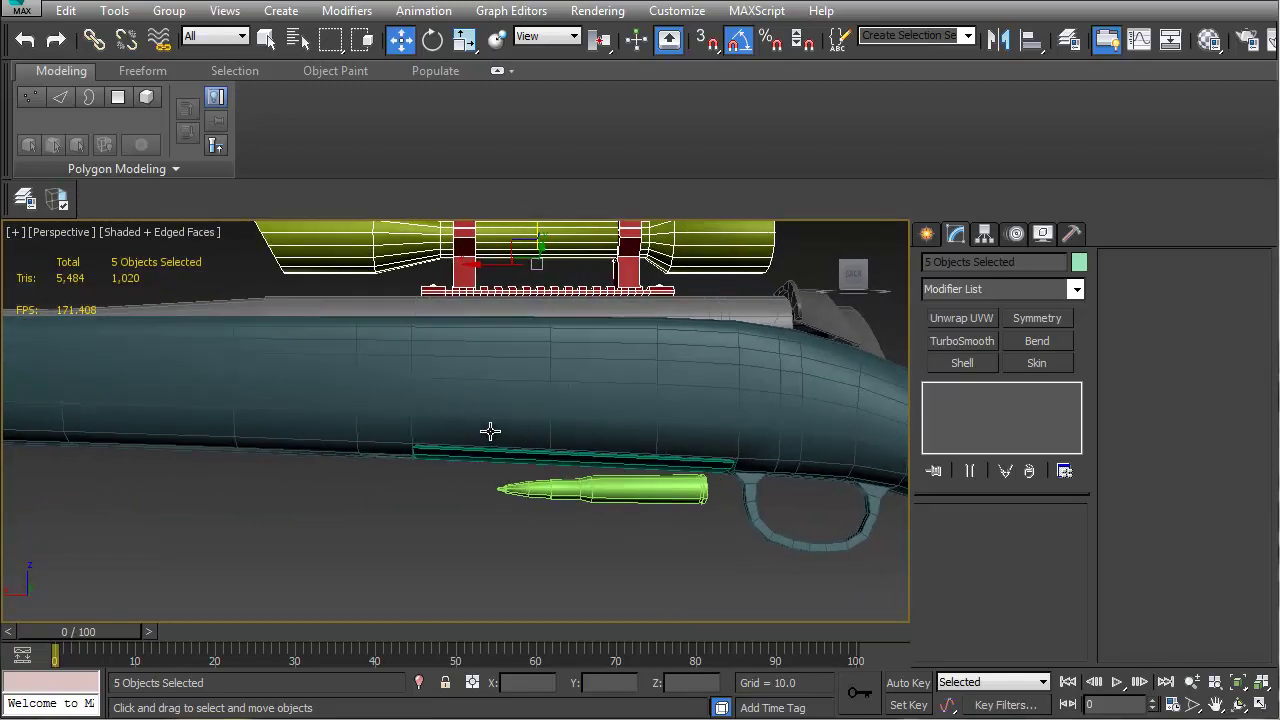
pyautogui.keyDown('alt'); pyautogui.moveTo(502, 385); pyautogui.dragTo(526, 447, button='middle'); pyautogui.keyUp('alt')
pyautogui.keyDown('alt'); pyautogui.moveTo(563, 330); pyautogui.dragTo(512, 415, button='middle'); pyautogui.keyUp('alt')
pyautogui.keyDown('alt'); pyautogui.moveTo(591, 471); pyautogui.dragTo(588, 481, button='middle'); pyautogui.keyUp('alt')
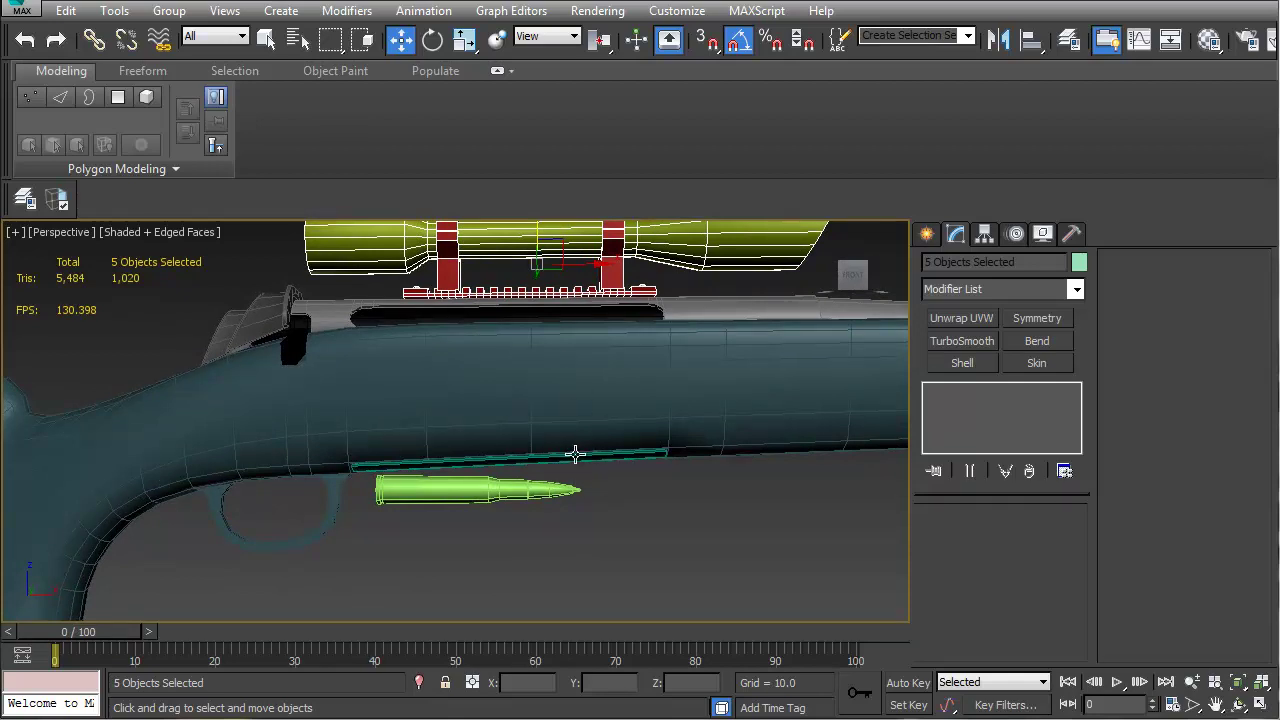
# Select the stock, the barrel and the magazine plate together and apply one Edit Poly modifier to them
pyautogui.click(582, 410)
pyautogui.moveTo(583, 488)
pyautogui.keyDown('alt'); pyautogui.mouseDown(button='middle')
pyautogui.moveTo(585, 520)
pyautogui.moveTo(587, 383)
pyautogui.moveTo(590, 480)
pyautogui.moveTo(569, 544)
pyautogui.moveTo(517, 429)
pyautogui.moveTo(588, 433)
pyautogui.moveTo(583, 508)
pyautogui.moveTo(578, 417)
pyautogui.moveTo(574, 529)
pyautogui.moveTo(568, 500)
pyautogui.mouseUp(button='middle'); pyautogui.keyUp('alt')
pyautogui.keyDown('ctrl'); pyautogui.click(695, 317); pyautogui.keyUp('ctrl')
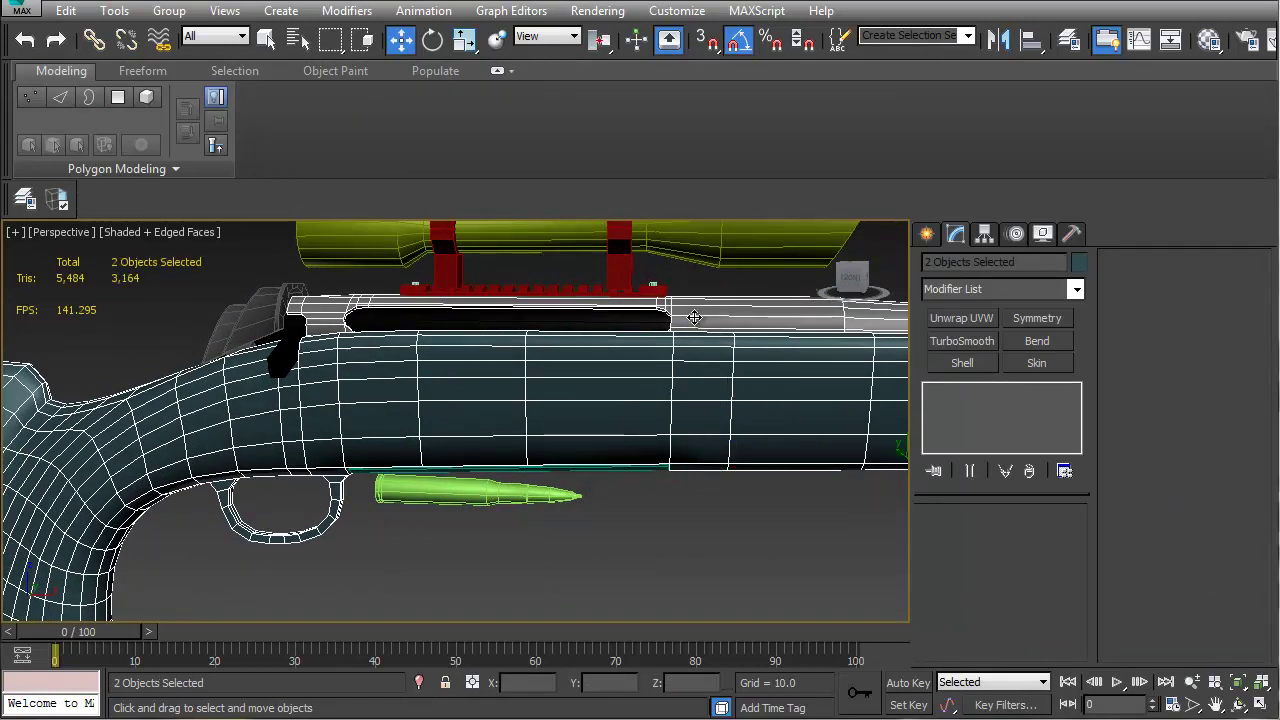
pyautogui.keyDown('alt'); pyautogui.moveTo(667, 491); pyautogui.dragTo(916, 349, button='middle'); pyautogui.keyUp('alt')
pyautogui.click(1076, 290)
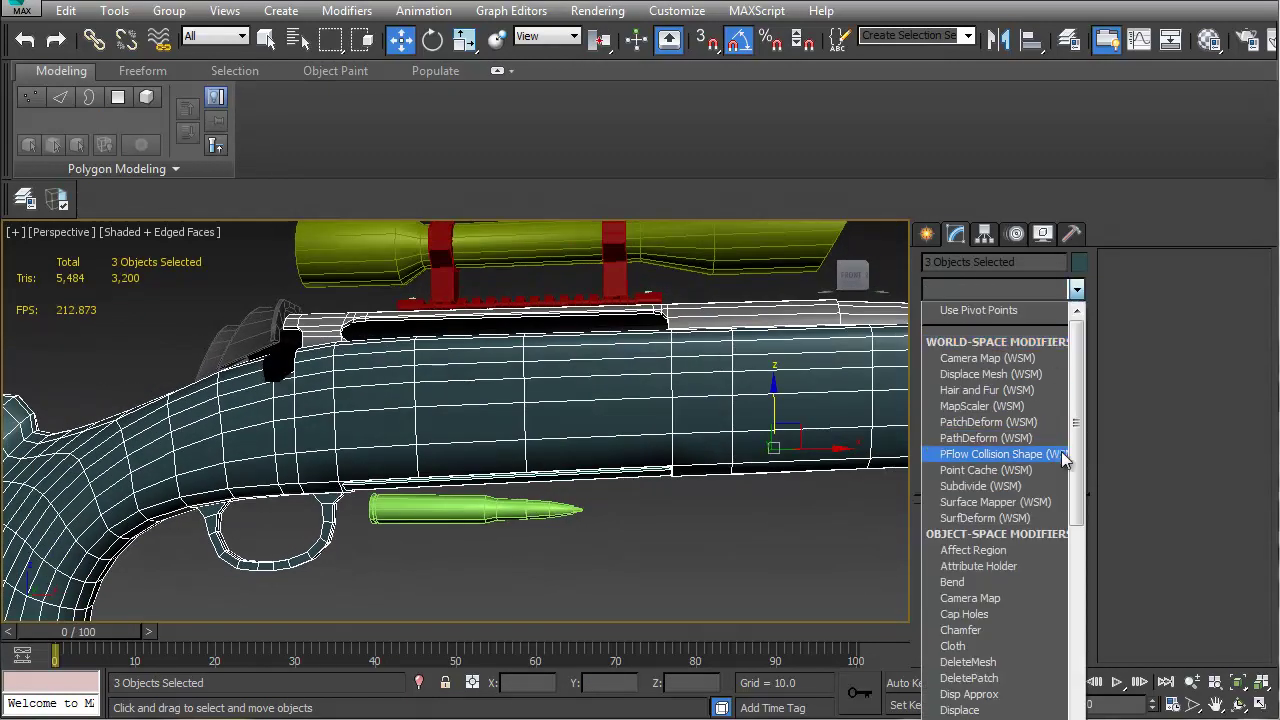
pyautogui.click(965, 718)
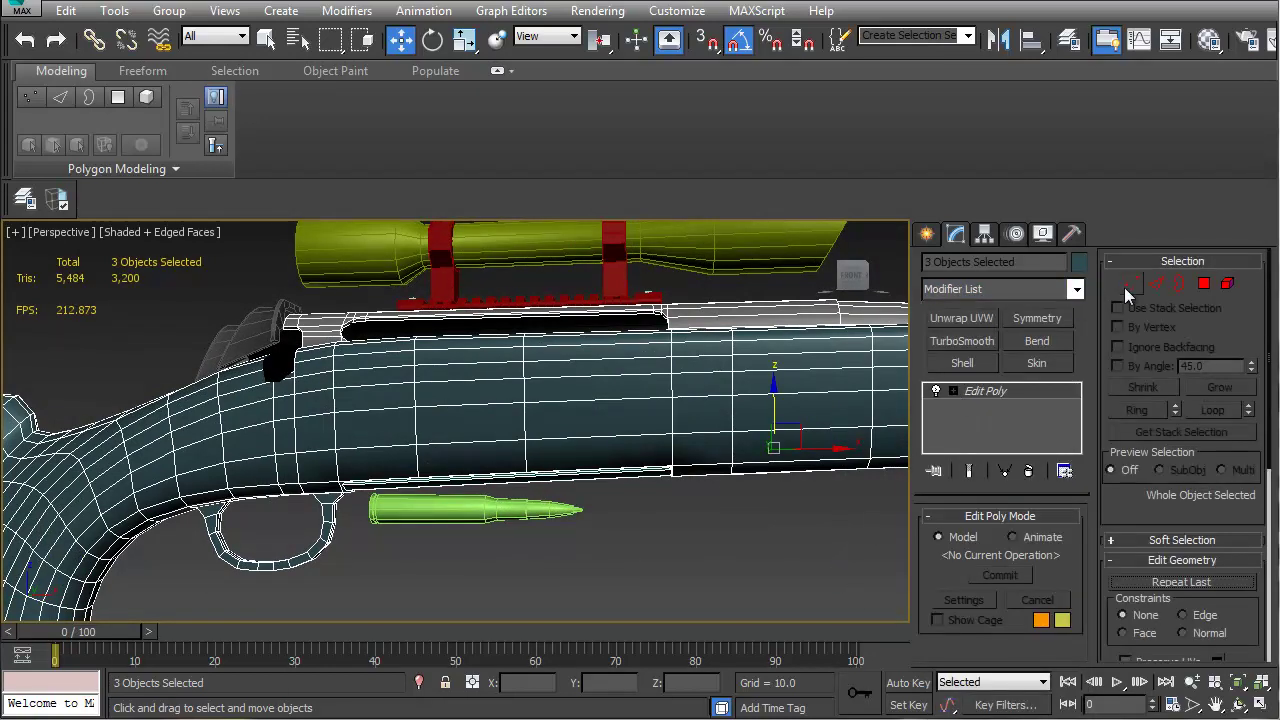
# Move the stock, barrel and plate vertices around the ejection port's front end about 1.484 in the negative X direction
pyautogui.click(1128, 285)
pyautogui.moveTo(642, 411)
pyautogui.keyDown('alt'); pyautogui.mouseDown(button='middle')
pyautogui.moveTo(603, 354)
pyautogui.moveTo(611, 337)
pyautogui.moveTo(628, 425)
pyautogui.mouseUp(button='middle'); pyautogui.keyUp('alt')
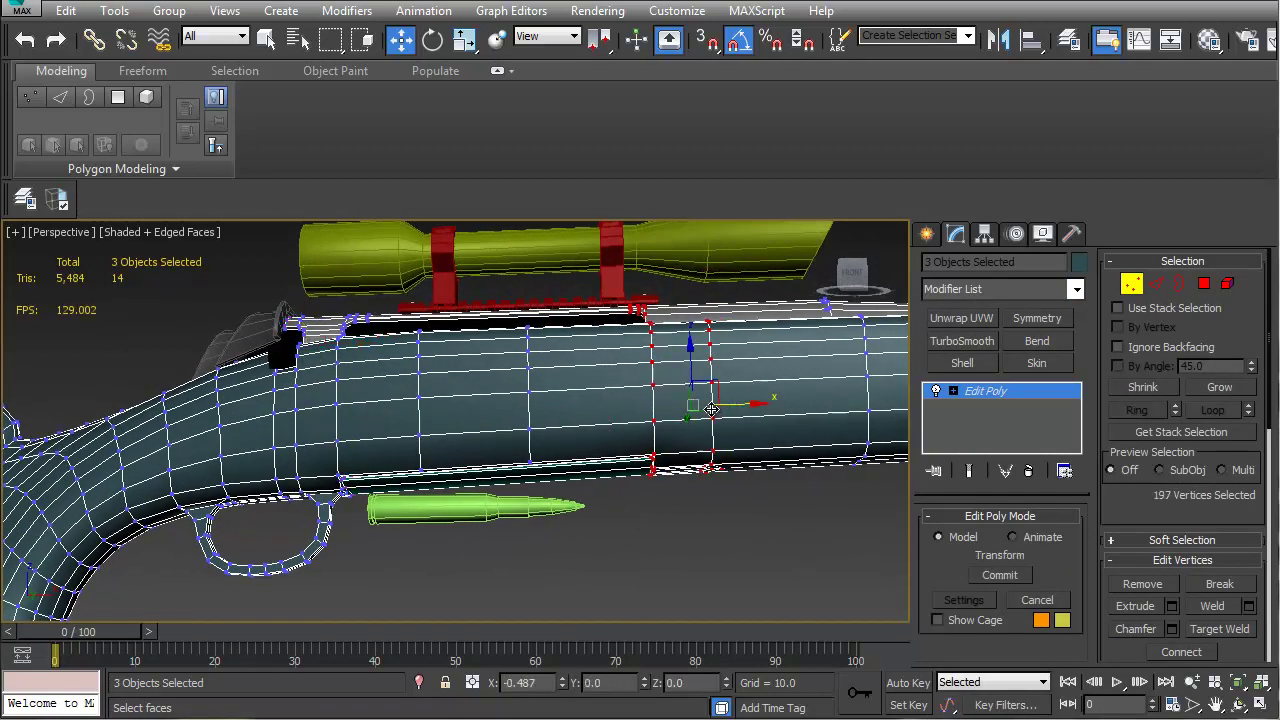
pyautogui.moveTo(679, 418); pyautogui.dragTo(665, 430)
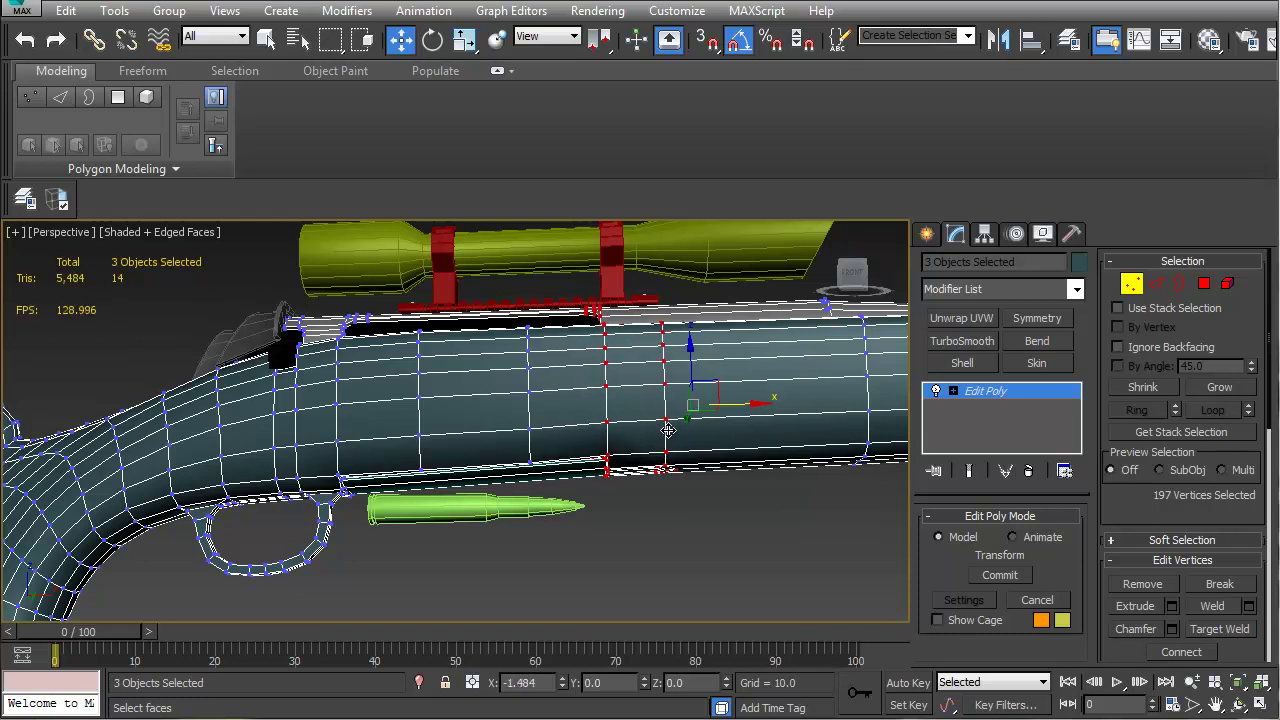
pyautogui.keyDown('alt'); pyautogui.moveTo(667, 429); pyautogui.dragTo(541, 353, button='middle'); pyautogui.keyUp('alt')
# Select only the vertices at the front end of the magazine plate and its opening, including the hidden ones
pyautogui.scroll(5, 550, 381)
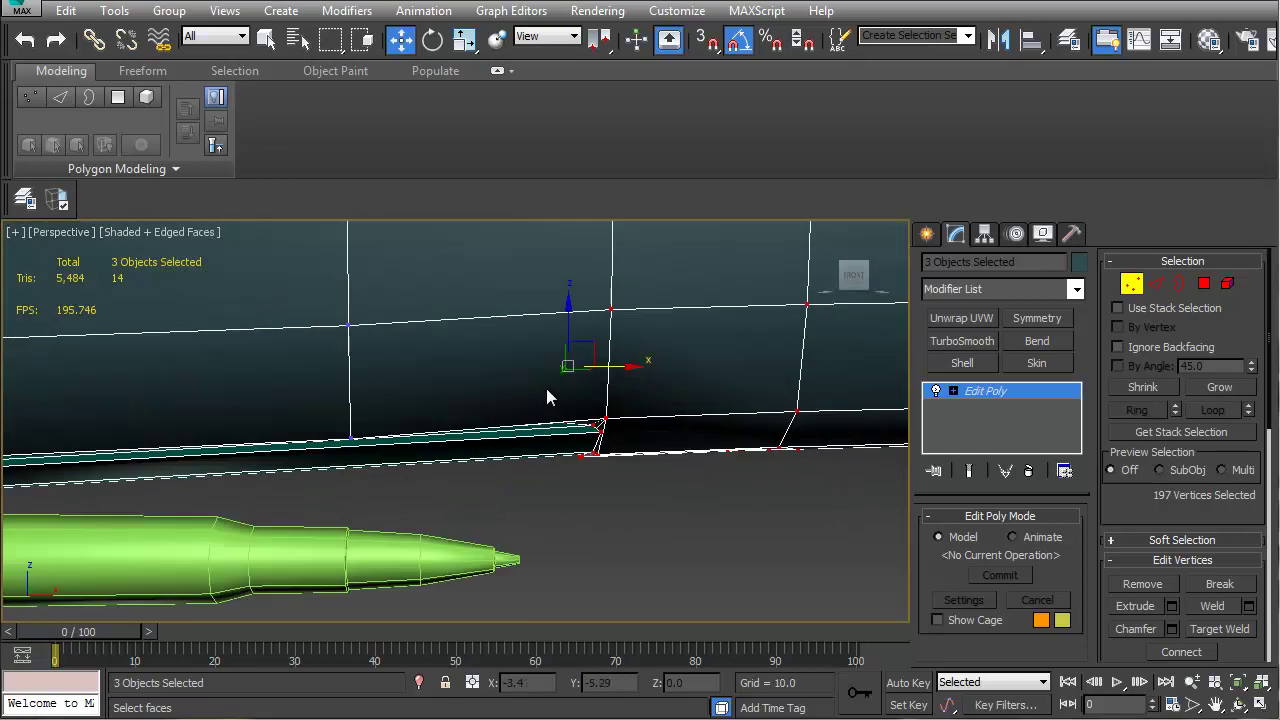
pyautogui.scroll(2, 522, 366)
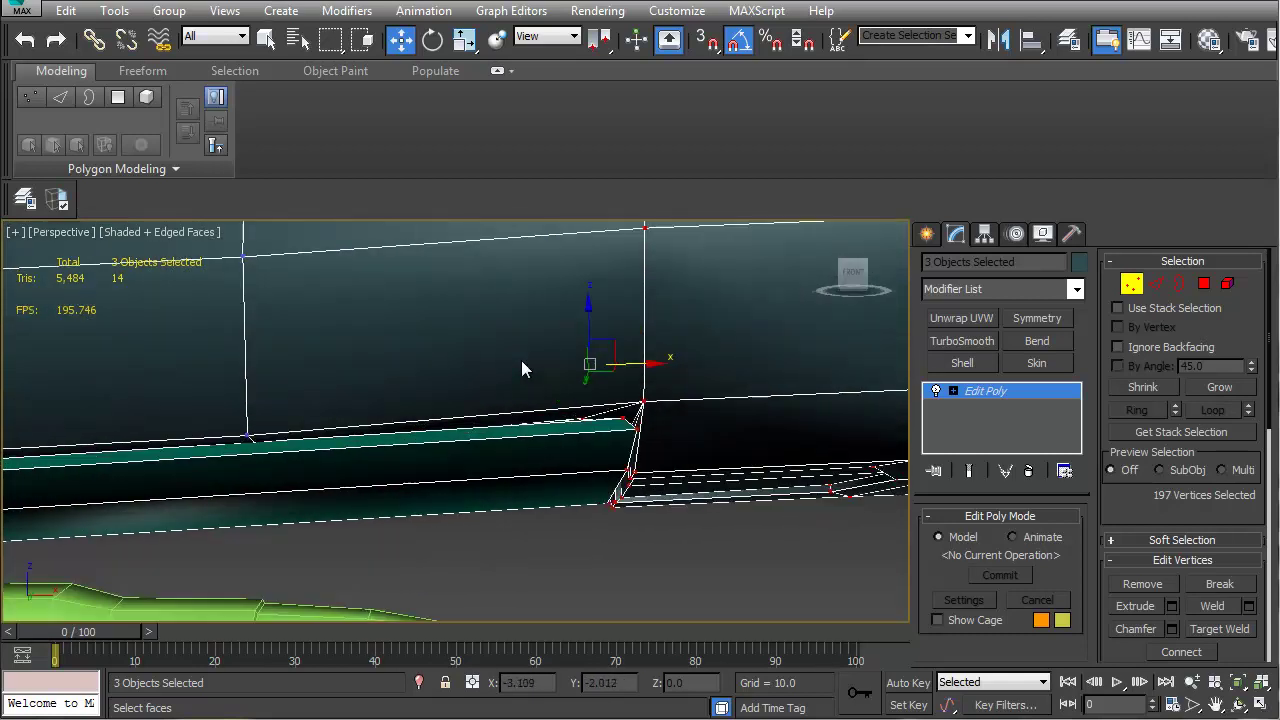
pyautogui.moveTo(483, 430)
pyautogui.keyDown('alt'); pyautogui.mouseDown(button='middle')
pyautogui.moveTo(484, 479)
pyautogui.moveTo(504, 506)
pyautogui.moveTo(532, 495)
pyautogui.mouseUp(button='middle'); pyautogui.keyUp('alt')
pyautogui.press('F3')
pyautogui.moveTo(711, 261); pyautogui.dragTo(711, 261)
pyautogui.moveTo(548, 406)
pyautogui.keyDown('alt'); pyautogui.mouseDown(button='middle')
pyautogui.moveTo(566, 432)
pyautogui.moveTo(555, 424)
pyautogui.mouseUp(button='middle'); pyautogui.keyUp('alt')
pyautogui.scroll(-2, 557, 421)
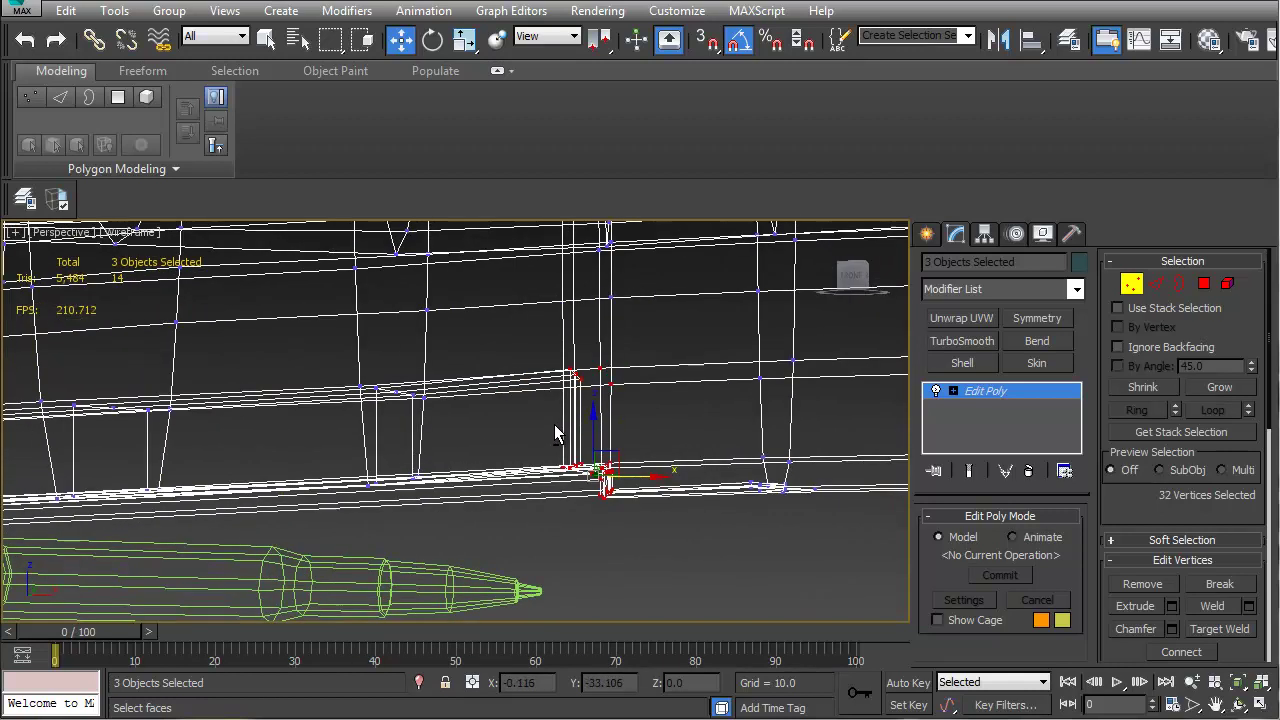
pyautogui.press('F3')
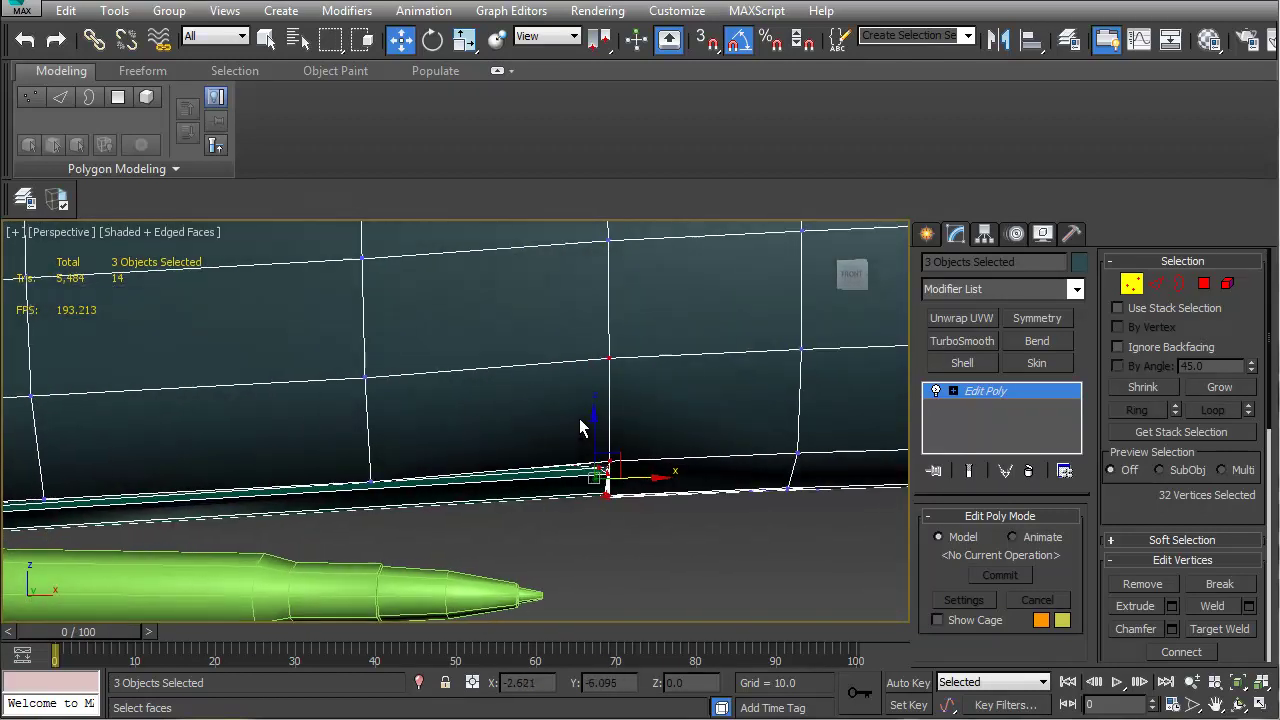
# Lower the selected vertices at the magazine plate's front end about 0.024 in the front view and check the fit
pyautogui.press('v')
pyautogui.press('f')
pyautogui.scroll(5, 491, 393)
pyautogui.scroll(2, 455, 375)
pyautogui.moveTo(453, 370); pyautogui.dragTo(544, 373, button='middle')
pyautogui.scroll(-1, 529, 360)
pyautogui.moveTo(538, 318); pyautogui.dragTo(536, 320)
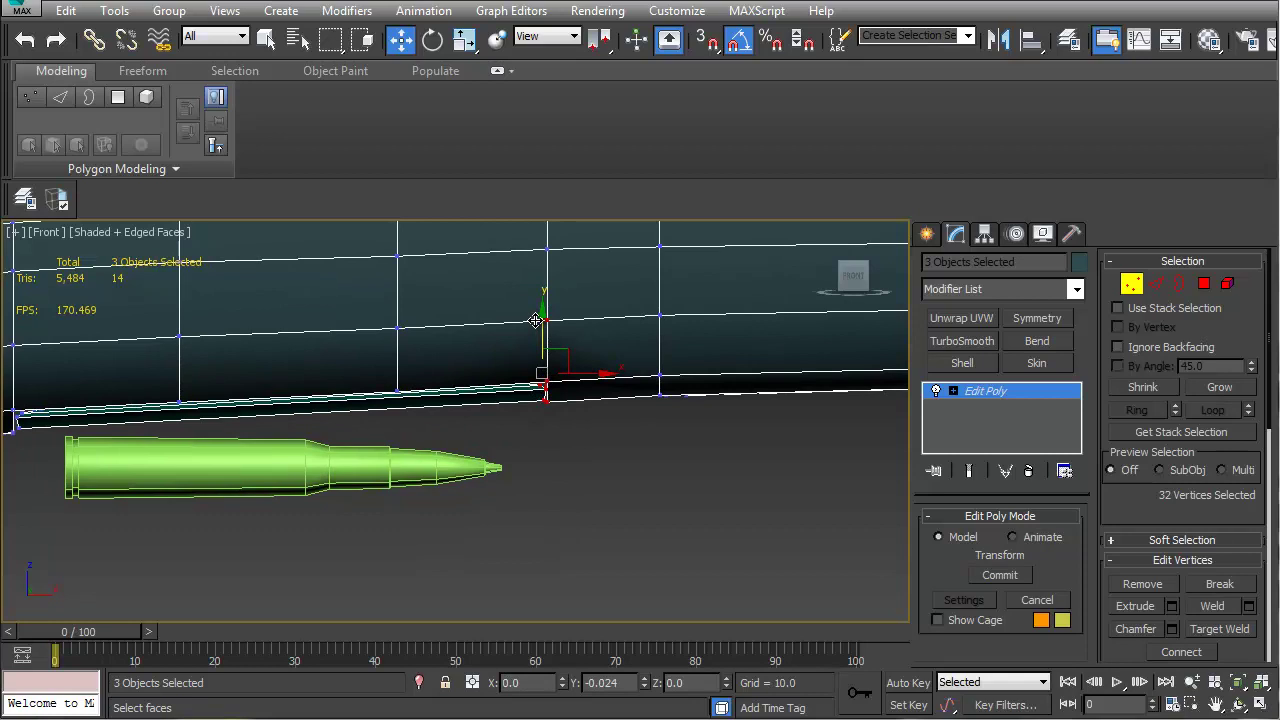
pyautogui.keyDown('alt'); pyautogui.moveTo(537, 353); pyautogui.dragTo(638, 497, button='middle'); pyautogui.keyUp('alt')
pyautogui.press('v')
pyautogui.press('f')
pyautogui.scroll(5, 515, 393)
pyautogui.scroll(2, 623, 449)
pyautogui.moveTo(614, 449); pyautogui.dragTo(553, 444, button='middle')
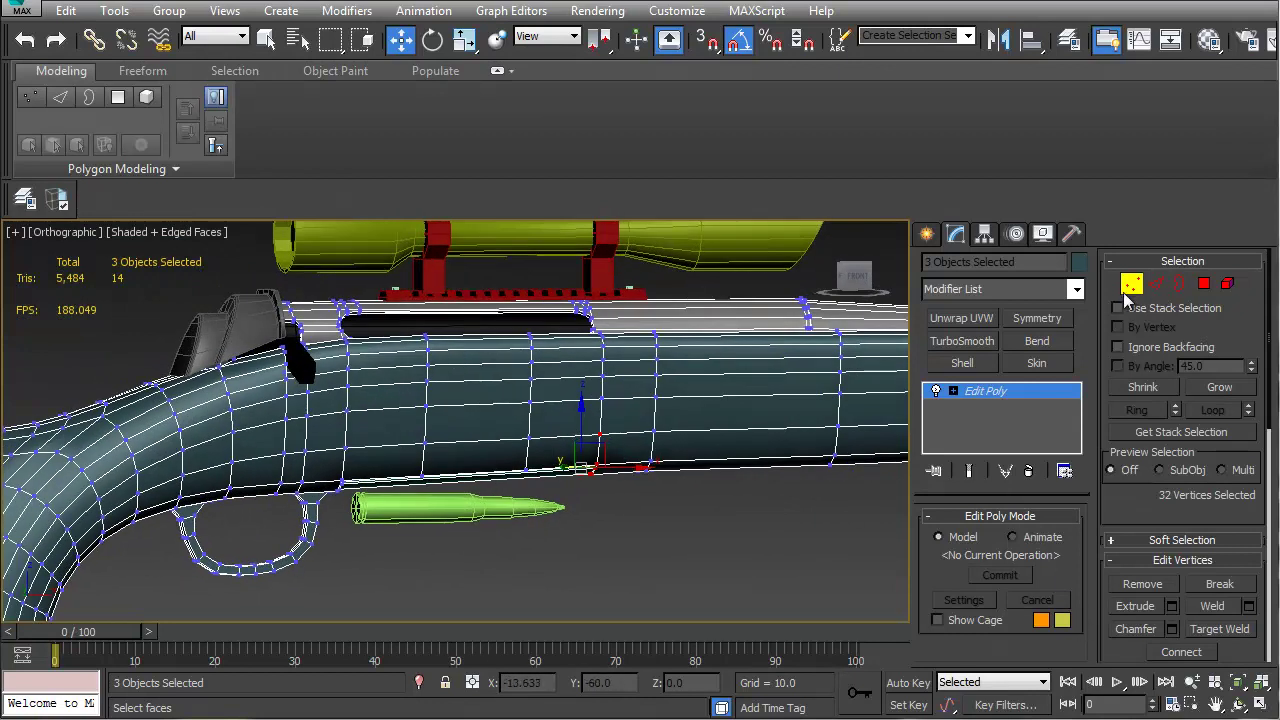
# Finish vertex editing and move the bullet about 4.245 up along Z and 0.898 in negative Y into the ejection port
pyautogui.click(1130, 285)
pyautogui.click(490, 500)
pyautogui.keyDown('alt'); pyautogui.moveTo(490, 500); pyautogui.dragTo(484, 490, button='middle'); pyautogui.keyUp('alt')
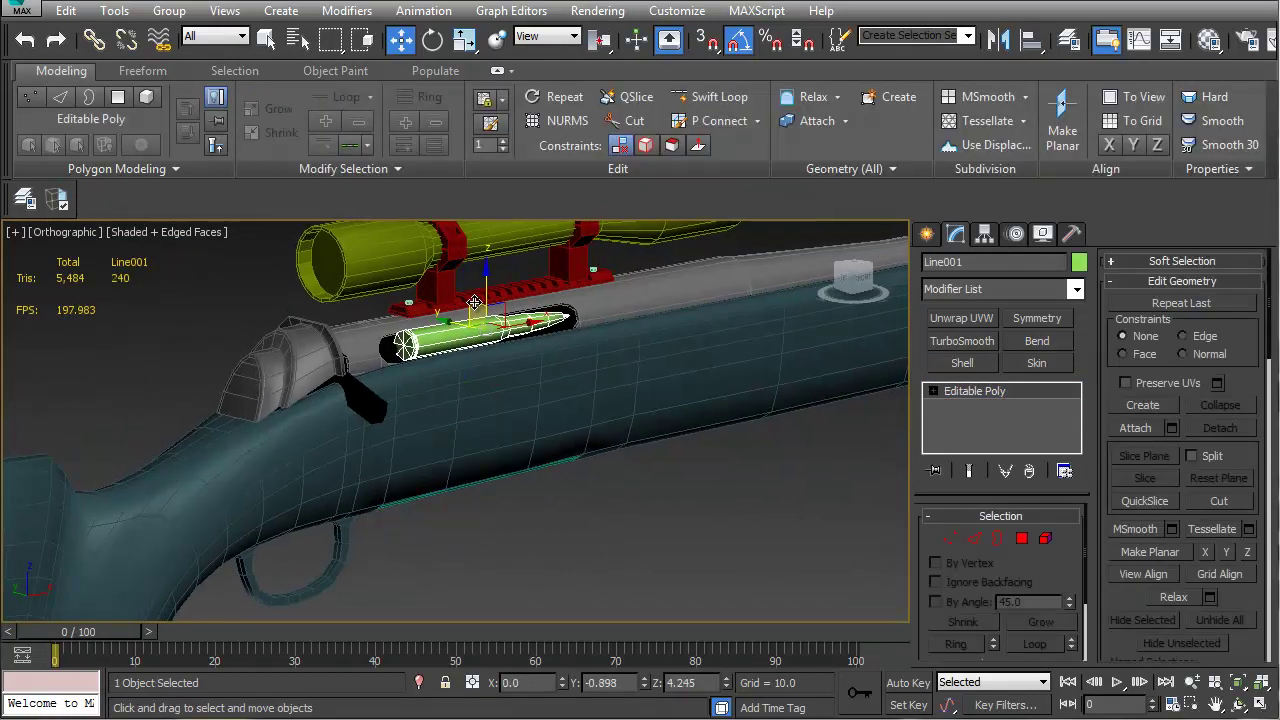
pyautogui.keyDown('alt'); pyautogui.moveTo(475, 303); pyautogui.dragTo(470, 386, button='middle'); pyautogui.keyUp('alt')
pyautogui.press('p')
pyautogui.keyDown('alt'); pyautogui.moveTo(385, 376); pyautogui.dragTo(581, 403, button='middle'); pyautogui.keyUp('alt')
pyautogui.scroll(6, 581, 403)
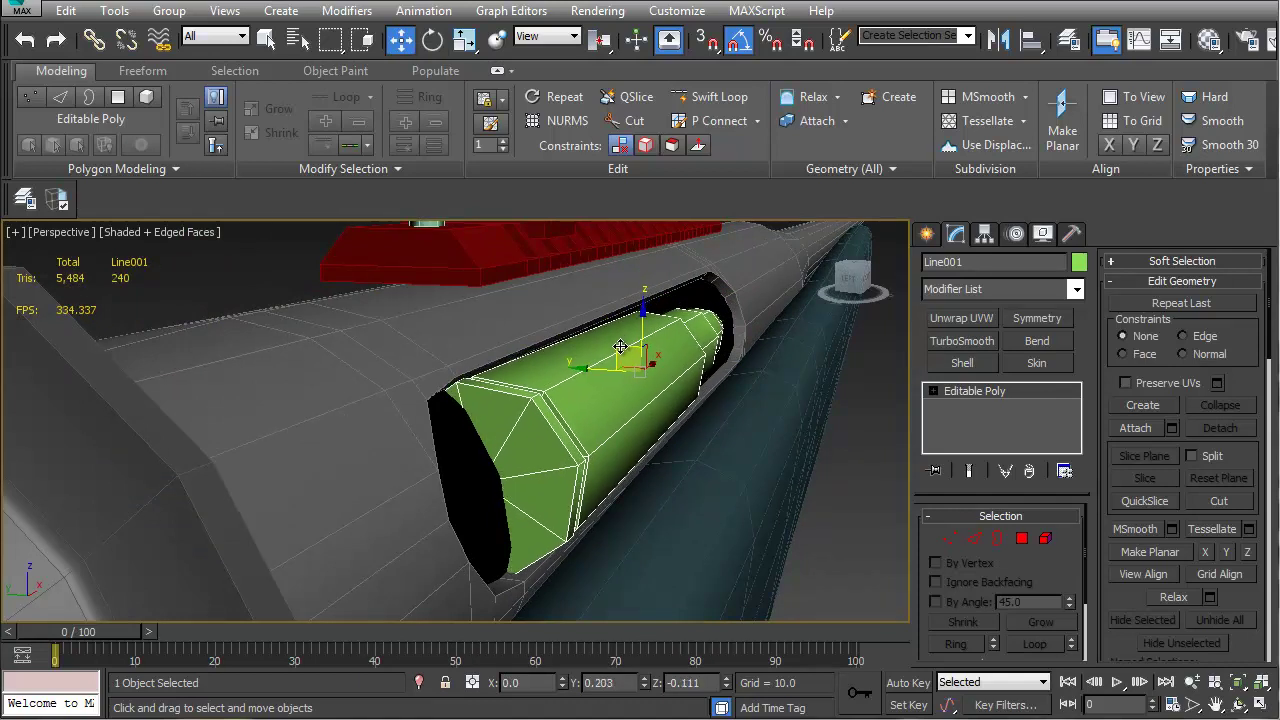
# Undo the bullet's last small move and scale the bullet uniformly to 38.547 to fit the ejection port
pyautogui.keyDown('alt'); pyautogui.moveTo(611, 360); pyautogui.dragTo(527, 403, button='middle'); pyautogui.keyUp('alt')
pyautogui.hotkey('ctrl', 'z')
pyautogui.scroll(-4, 509, 384)
pyautogui.scroll(2, 554, 400)
pyautogui.press('r')
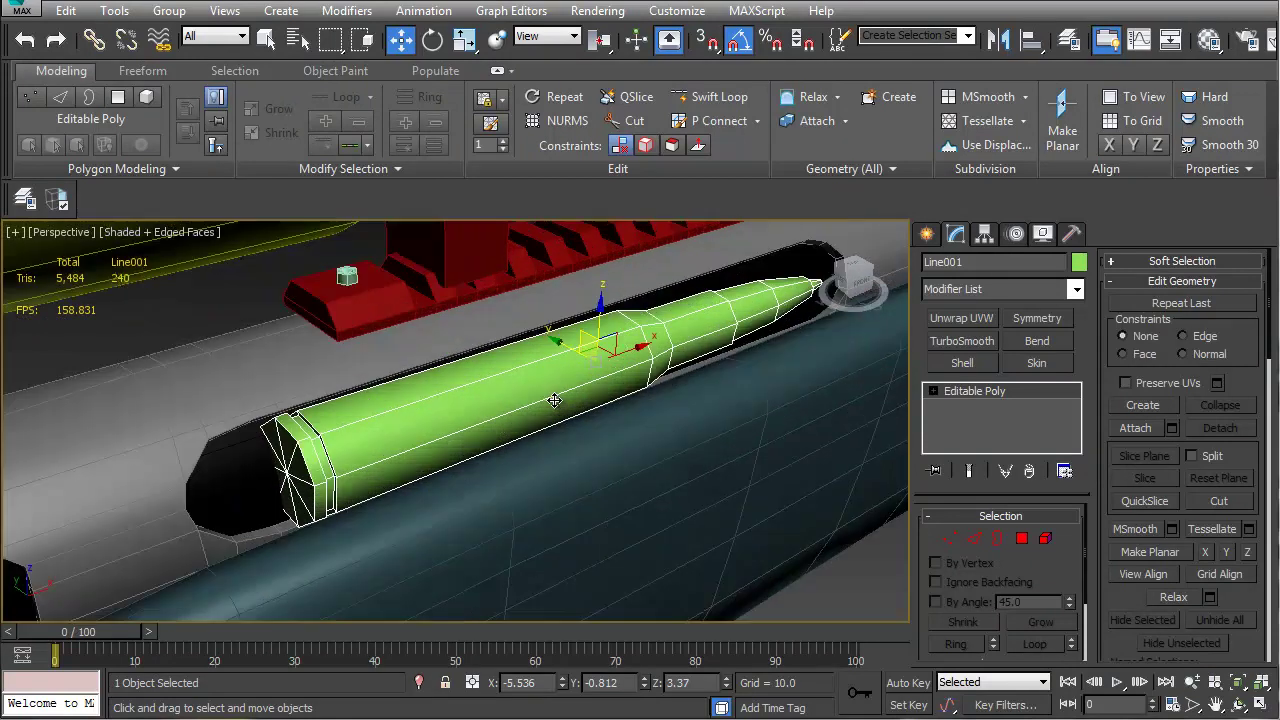
pyautogui.moveTo(597, 357); pyautogui.dragTo(596, 363)
pyautogui.keyDown('alt'); pyautogui.moveTo(557, 414); pyautogui.dragTo(383, 389, button='middle'); pyautogui.keyUp('alt')
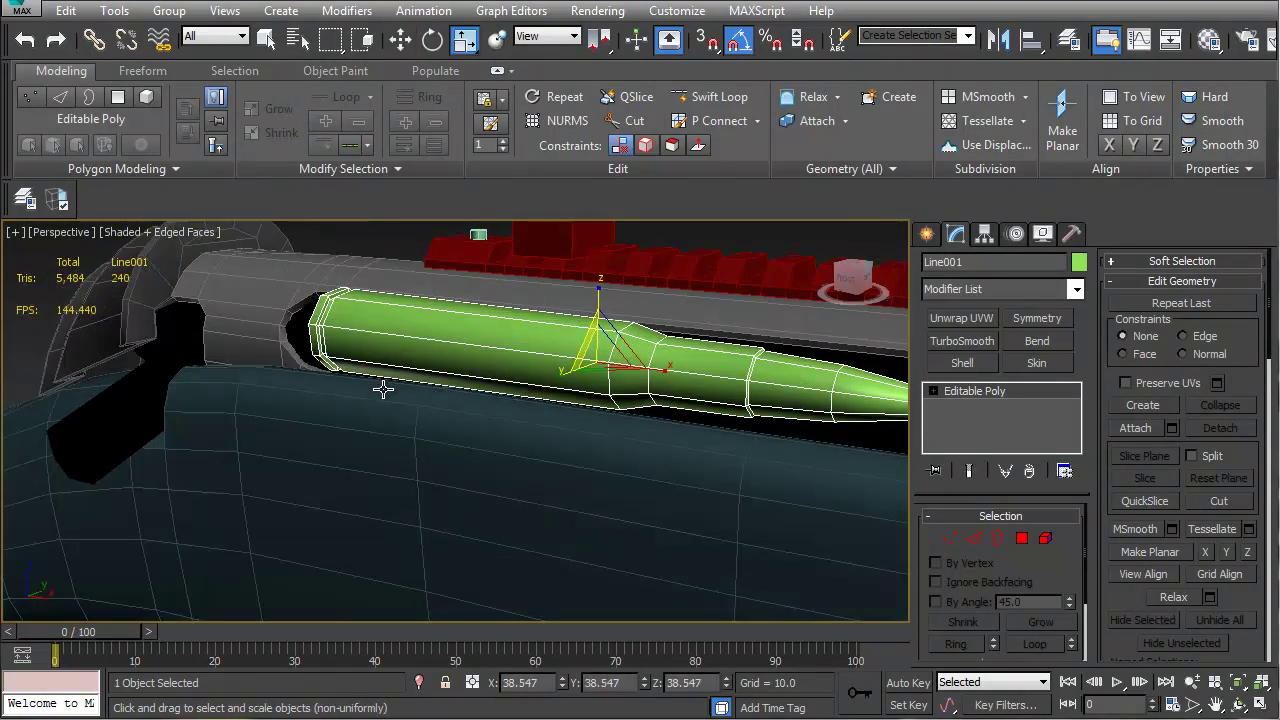
# Reset the bullet's scale so that its current size counts as 100 on all axes
pyautogui.click(1071, 235)
pyautogui.click(984, 236)
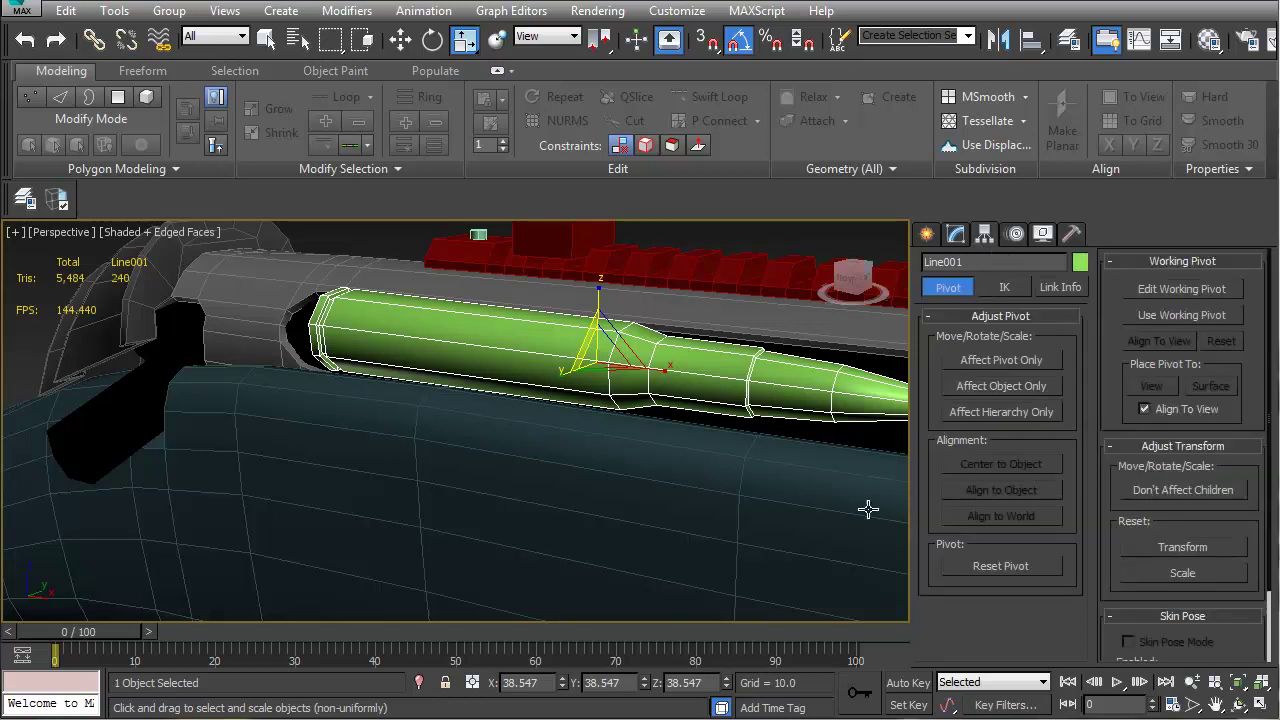
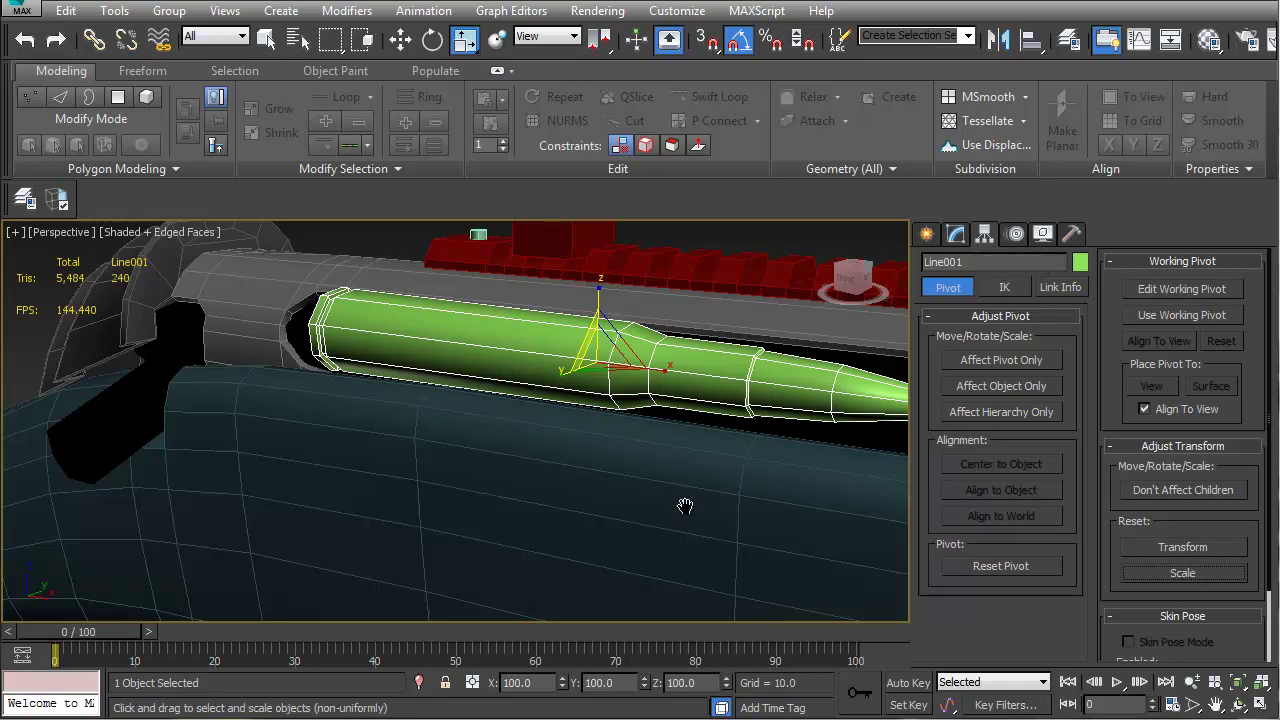
pyautogui.moveTo(668, 498); pyautogui.dragTo(638, 476, button='middle')
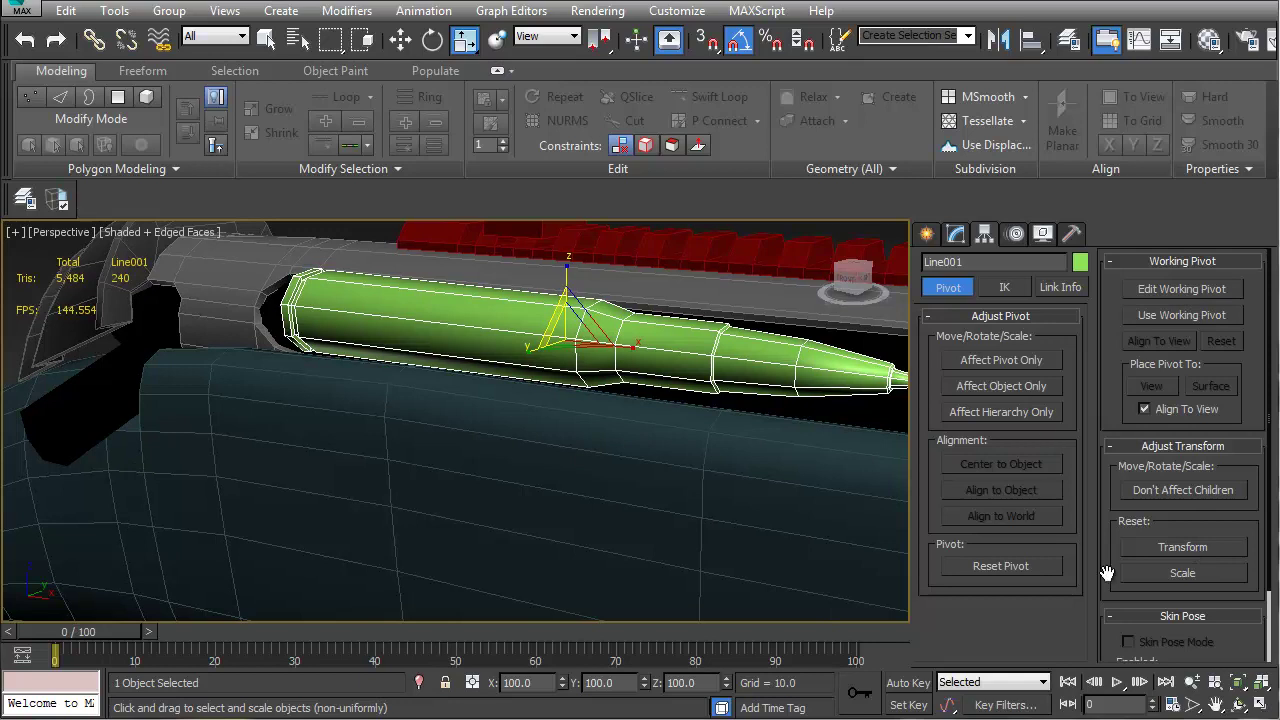
pyautogui.scroll(-5, 544, 484)
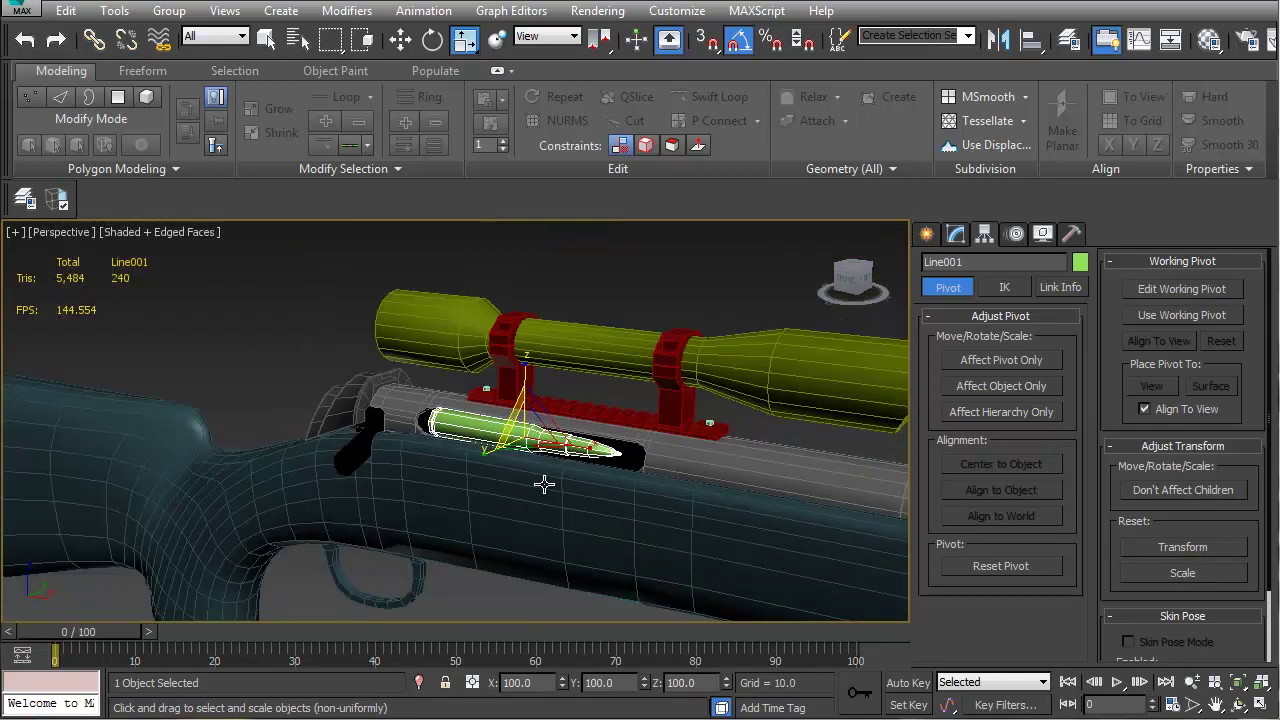
# Select the Pin part behind the ejection port and edit it at vertex level in wireframe display
pyautogui.click(489, 590)
pyautogui.keyDown('alt'); pyautogui.moveTo(489, 590); pyautogui.dragTo(535, 451, button='middle'); pyautogui.keyUp('alt')
pyautogui.click(509, 361)
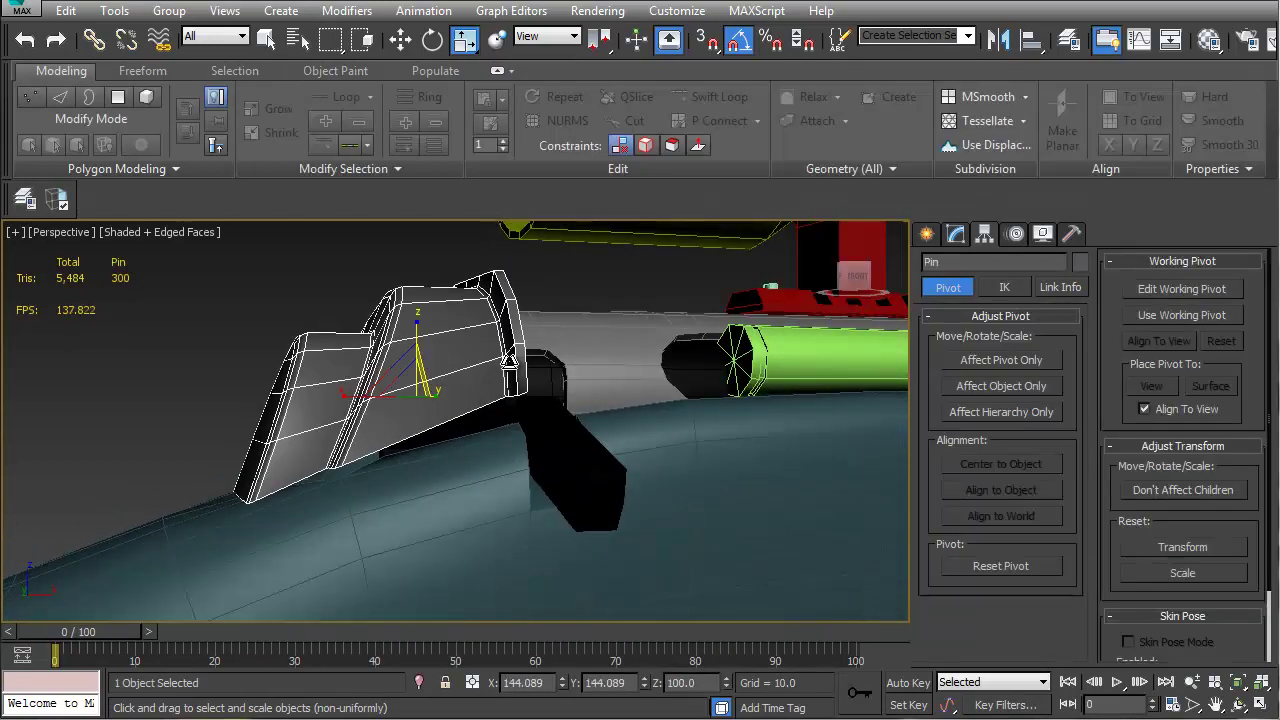
pyautogui.keyDown('alt'); pyautogui.moveTo(509, 361); pyautogui.dragTo(580, 375, button='middle'); pyautogui.keyUp('alt')
pyautogui.press('F3')
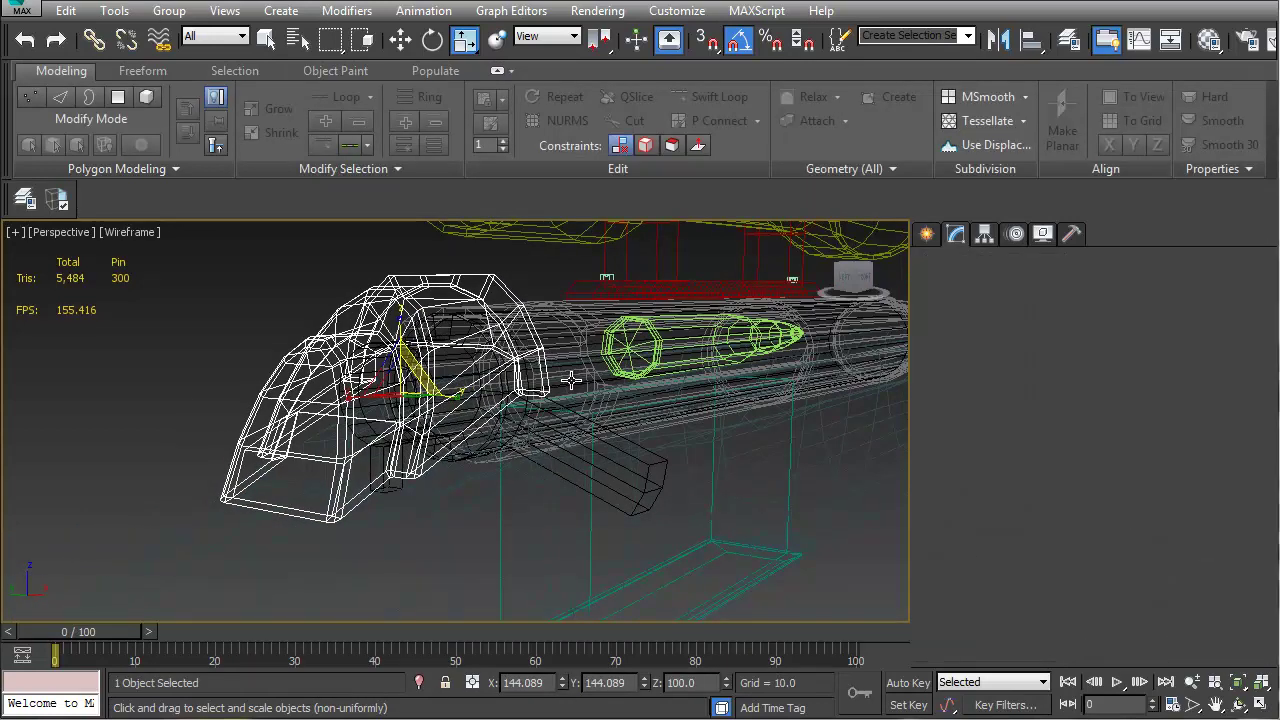
pyautogui.press('1')
pyautogui.keyDown('alt'); pyautogui.moveTo(376, 446); pyautogui.dragTo(478, 443, button='middle'); pyautogui.keyUp('alt')
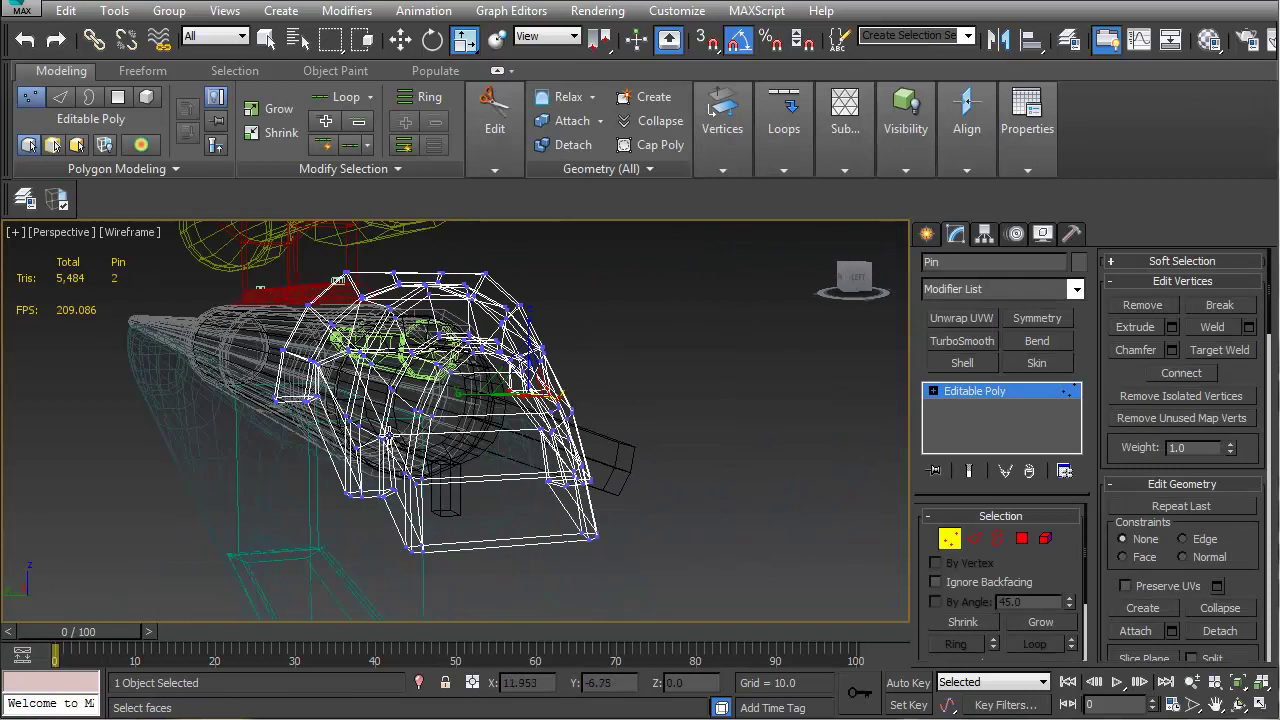
# Select all vertices along the Pin's lower edge, including the rearmost corner, using wireframe display, and return to shaded display
pyautogui.press('F3')
pyautogui.moveTo(331, 423)
pyautogui.keyDown('alt'); pyautogui.mouseDown(button='middle')
pyautogui.moveTo(471, 449)
pyautogui.moveTo(367, 455)
pyautogui.moveTo(341, 470)
pyautogui.moveTo(498, 438)
pyautogui.moveTo(360, 470)
pyautogui.mouseUp(button='middle'); pyautogui.keyUp('alt')
pyautogui.scroll(3, 368, 463)
pyautogui.press('F3')
pyautogui.keyDown('ctrl'); pyautogui.moveTo(360, 470); pyautogui.dragTo(455, 375); pyautogui.keyUp('ctrl')
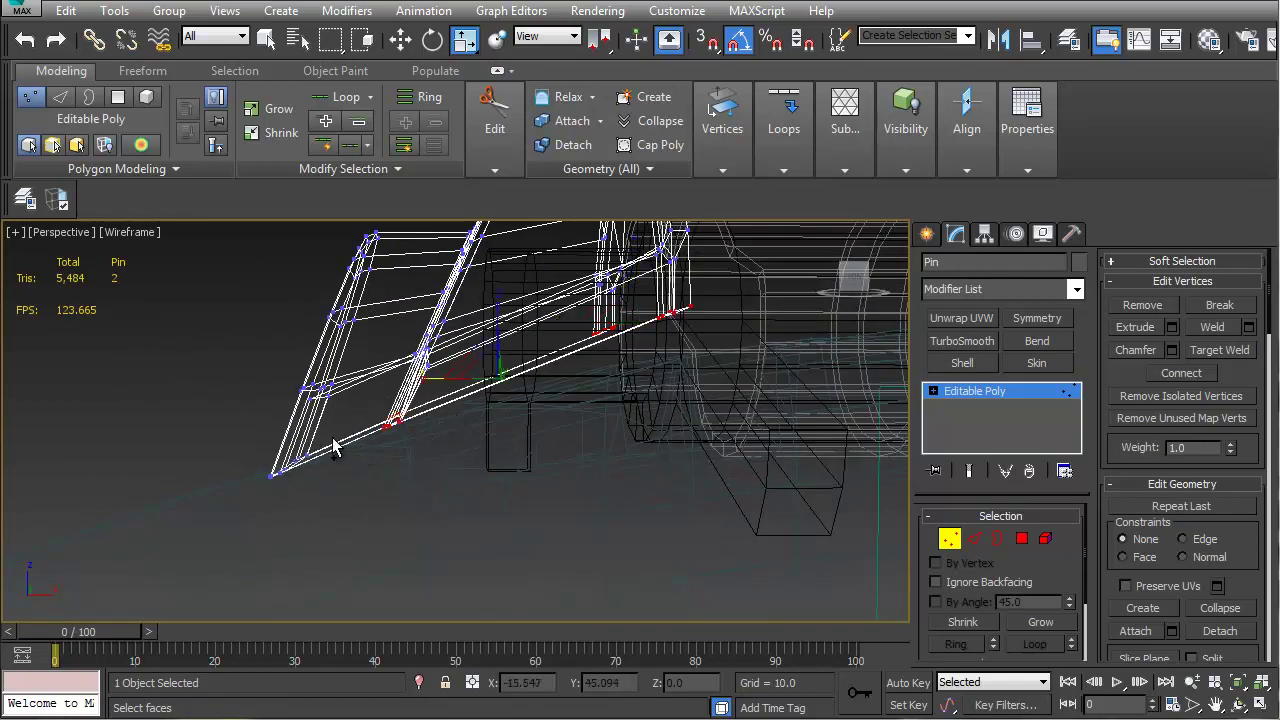
pyautogui.keyDown('ctrl'); pyautogui.moveTo(257, 492); pyautogui.dragTo(257, 492); pyautogui.keyUp('ctrl')
pyautogui.keyDown('alt'); pyautogui.moveTo(257, 492); pyautogui.dragTo(371, 455, button='middle'); pyautogui.keyUp('alt')
pyautogui.press('F3')
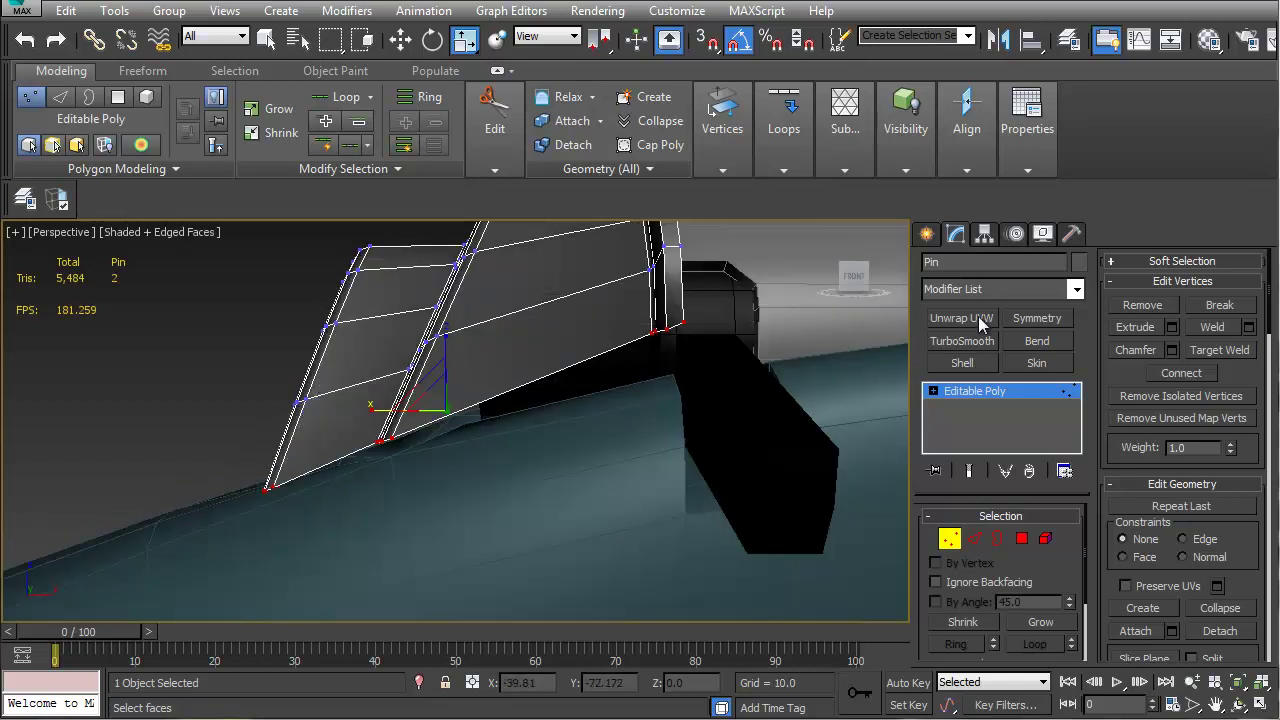
# Apply a Skew modifier to the Pin's selected lower vertices with an amount of 1.26
pyautogui.click(1075, 289)
pyautogui.scroll(-10, 990, 500)
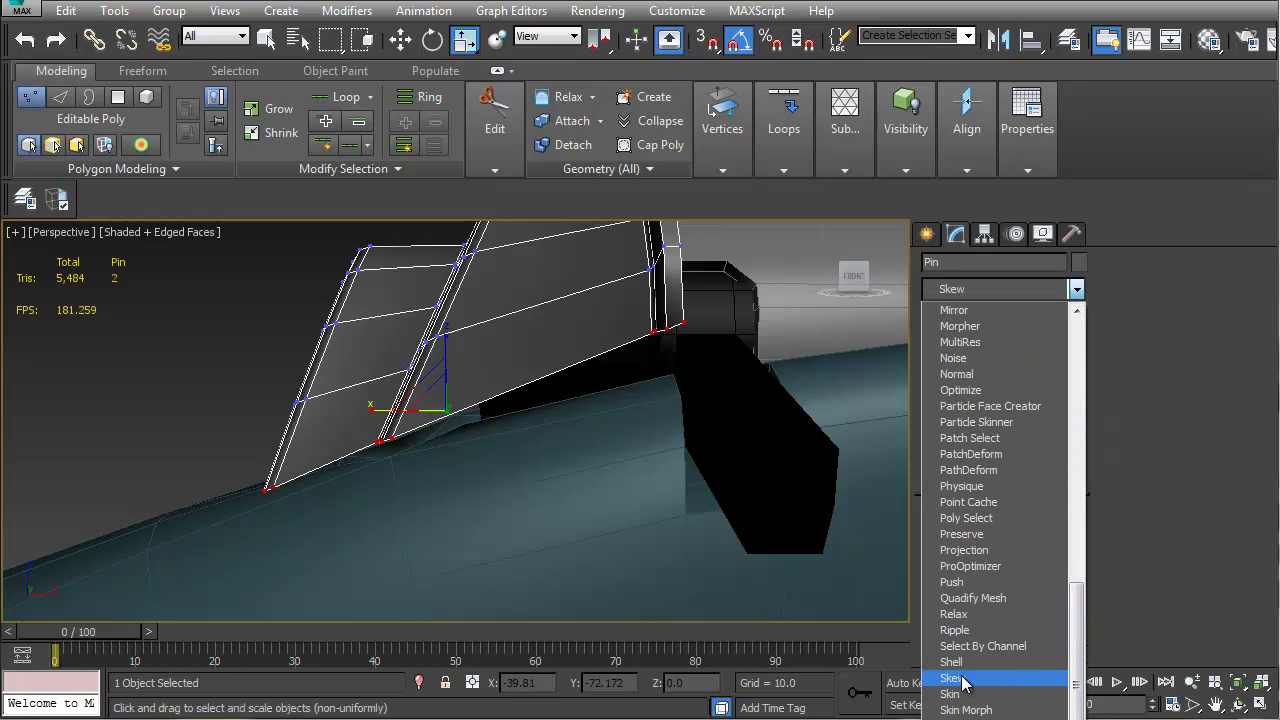
pyautogui.click(963, 679)
pyautogui.moveTo(1054, 556); pyautogui.dragTo(1054, 522)
# Set the Skew direction to 90, compare the skew axes, and choose the Z axis
pyautogui.click(997, 628)
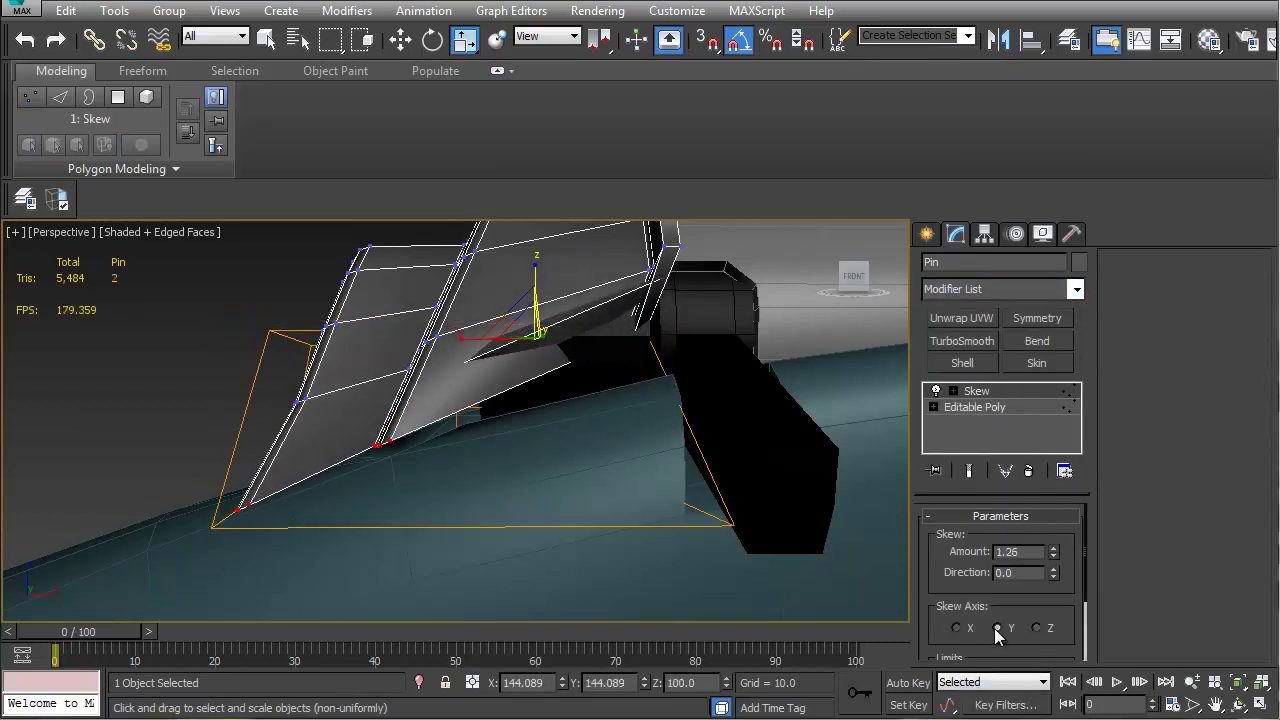
pyautogui.click(958, 628)
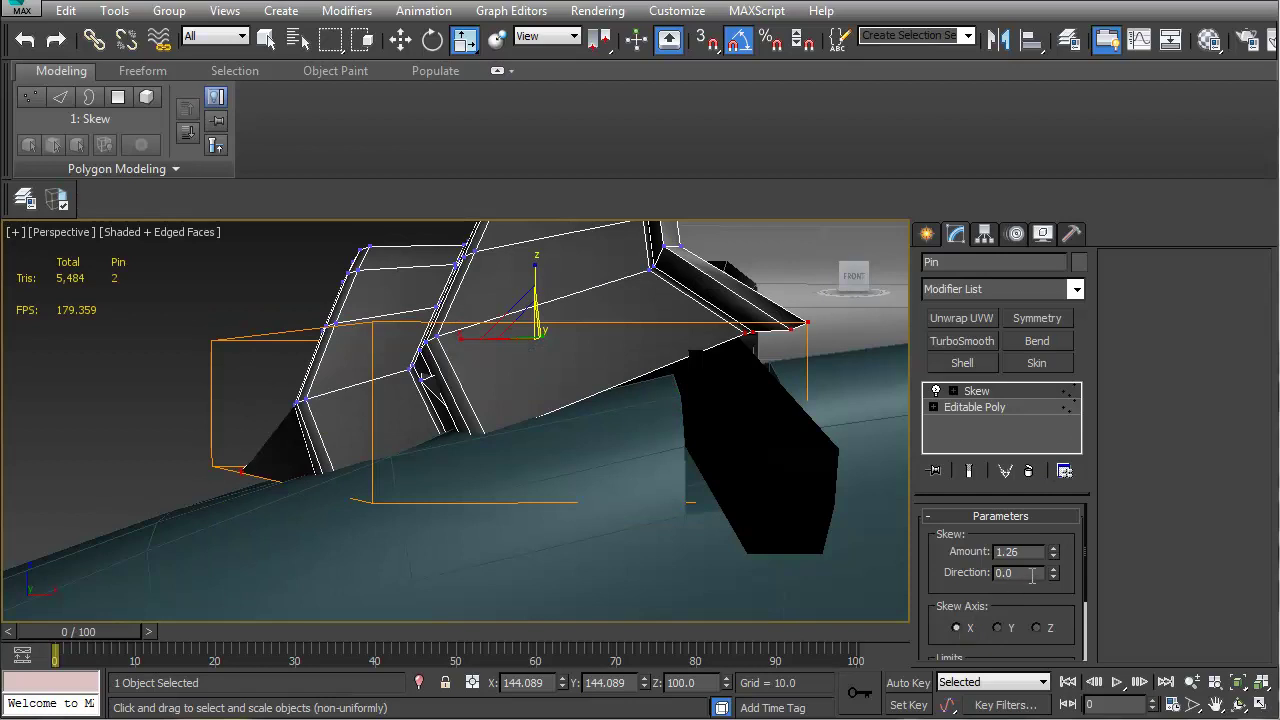
pyautogui.write('90')
pyautogui.press('Return')
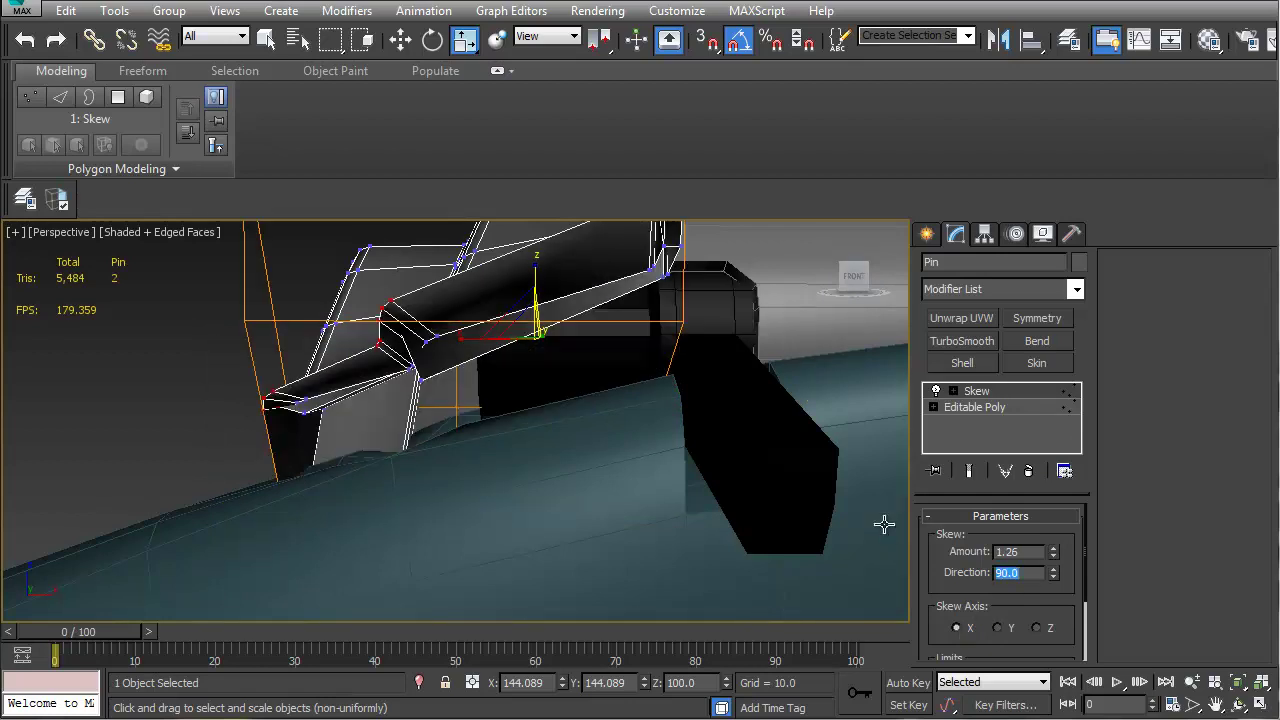
pyautogui.click(997, 628)
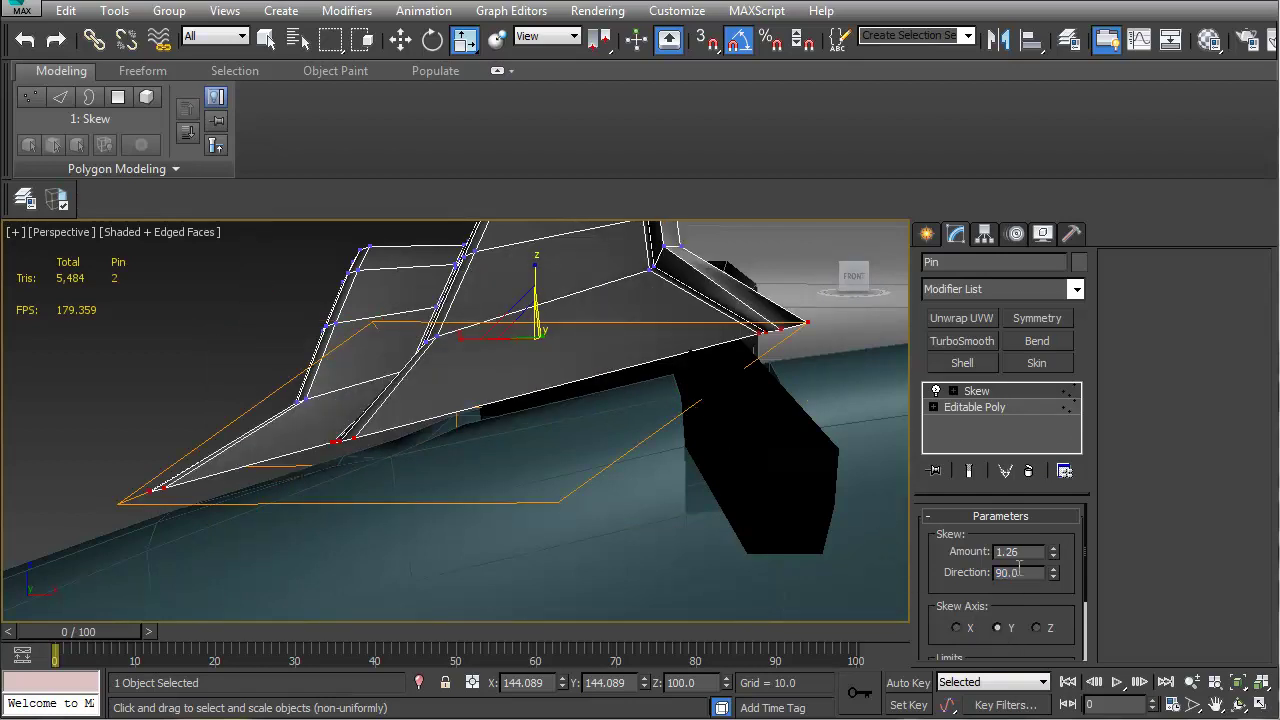
pyautogui.click(1038, 628)
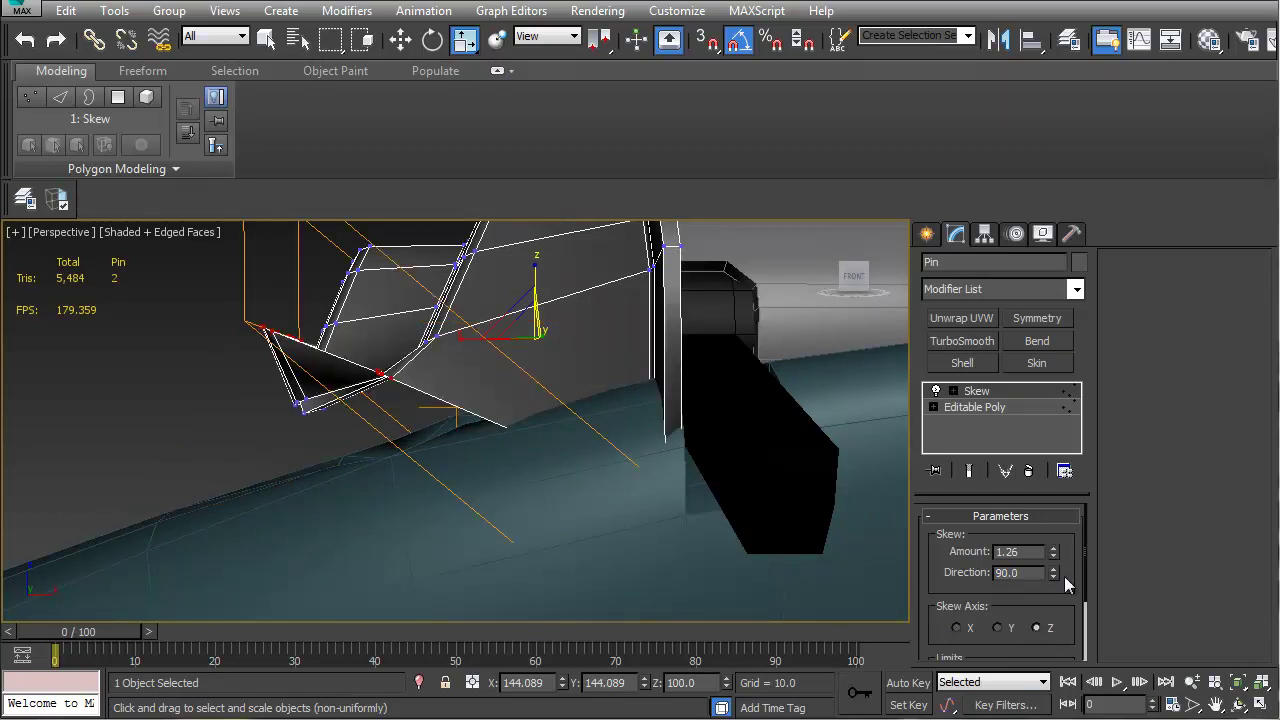
# Set the Skew amount to 0.176 and collapse the modifier into the Pin's editable poly
pyautogui.moveTo(1054, 555); pyautogui.dragTo(1069, 642)
pyautogui.keyDown('alt'); pyautogui.moveTo(760, 495); pyautogui.dragTo(604, 448, button='middle'); pyautogui.keyUp('alt')
pyautogui.keyDown('alt'); pyautogui.moveTo(422, 411); pyautogui.dragTo(549, 409, button='middle'); pyautogui.keyUp('alt')
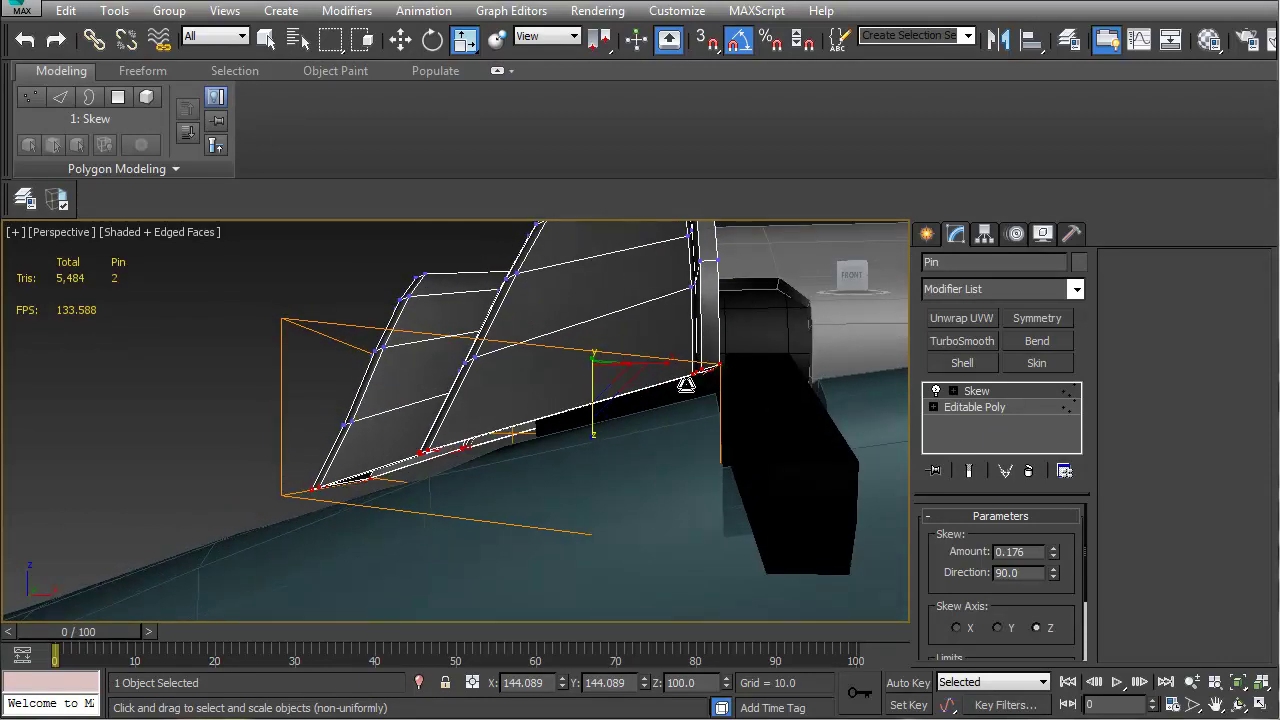
pyautogui.keyDown('alt'); pyautogui.moveTo(532, 486); pyautogui.dragTo(457, 476, button='middle'); pyautogui.keyUp('alt')
pyautogui.keyDown('alt'); pyautogui.moveTo(434, 310); pyautogui.dragTo(471, 459, button='middle'); pyautogui.keyUp('alt')
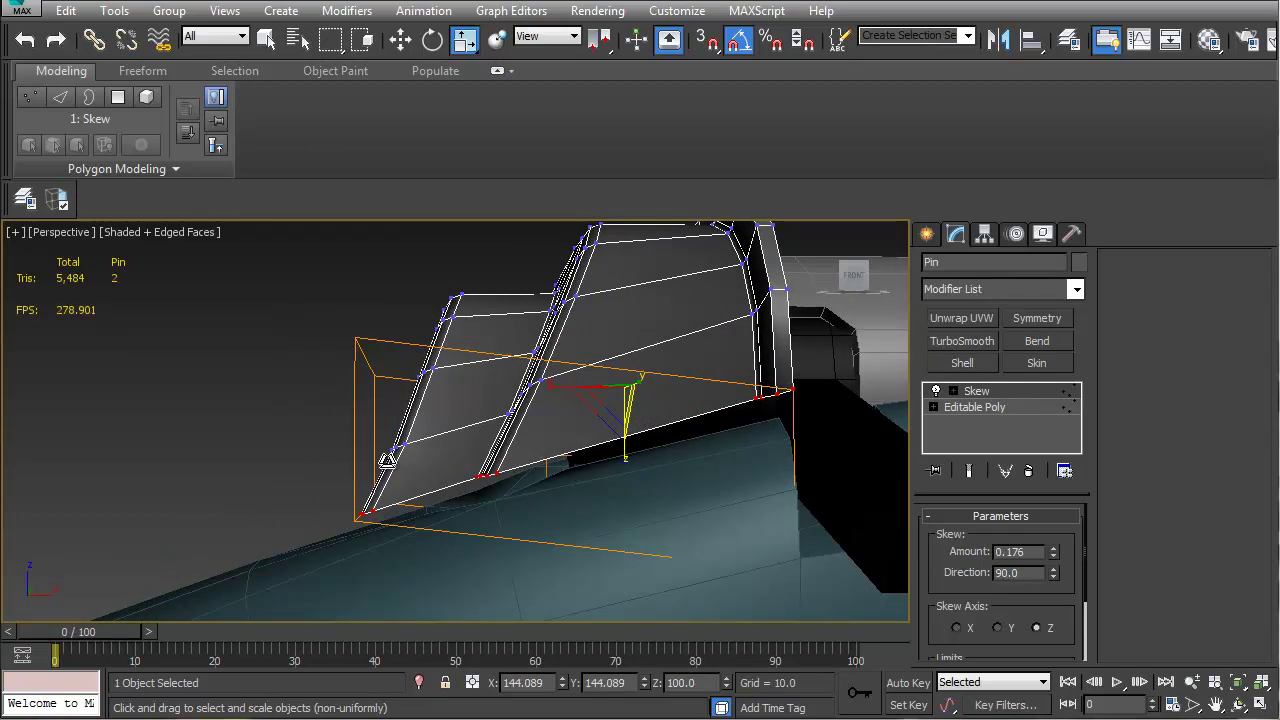
pyautogui.keyDown('alt'); pyautogui.moveTo(350, 427); pyautogui.dragTo(380, 507, button='middle'); pyautogui.keyUp('alt')
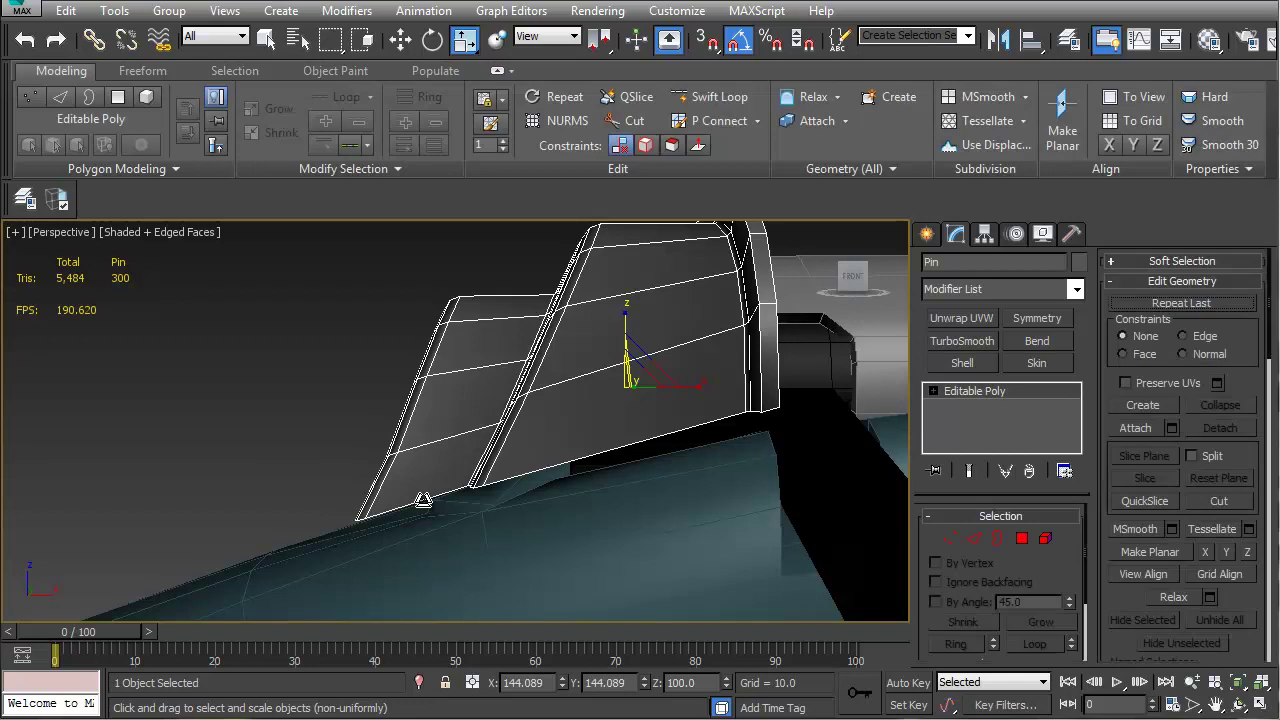
pyautogui.keyDown('alt'); pyautogui.moveTo(414, 491); pyautogui.dragTo(502, 476, button='middle'); pyautogui.keyUp('alt')
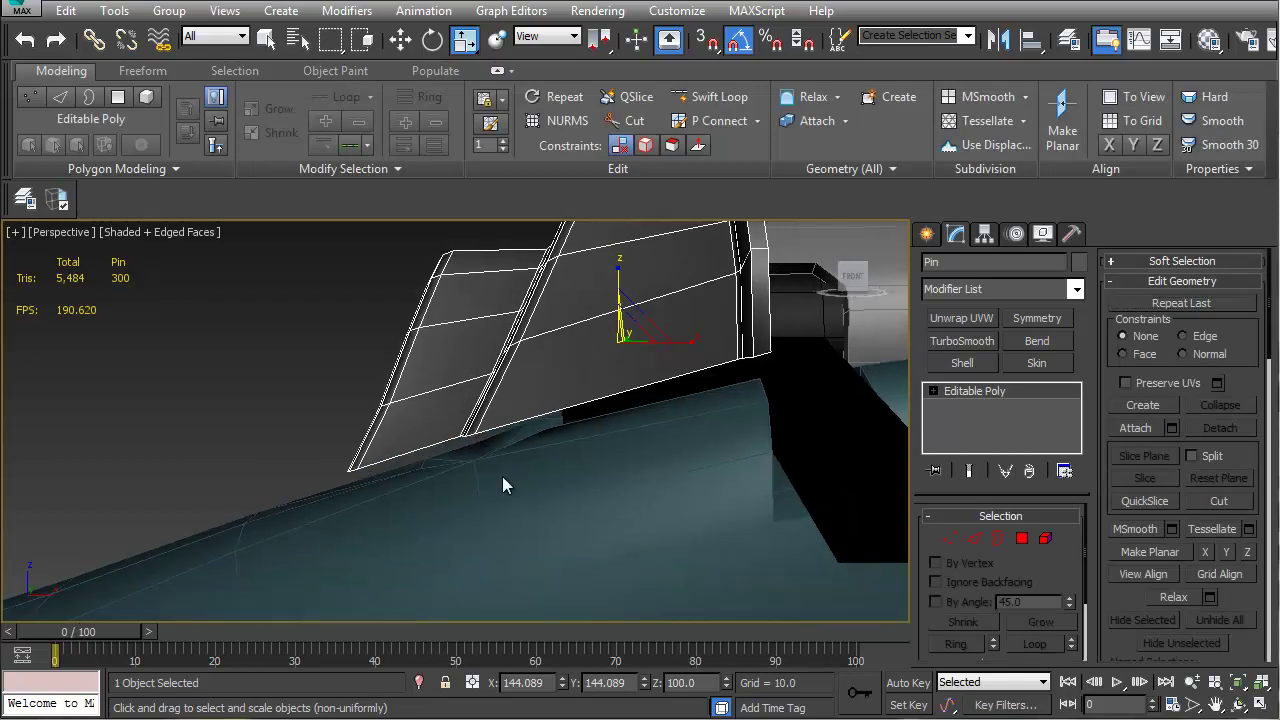
# In the front view, move the Pin's rearmost lower corner vertices to about X -12.155, Z 2.336
pyautogui.press('f')
pyautogui.scroll(10, 500, 471)
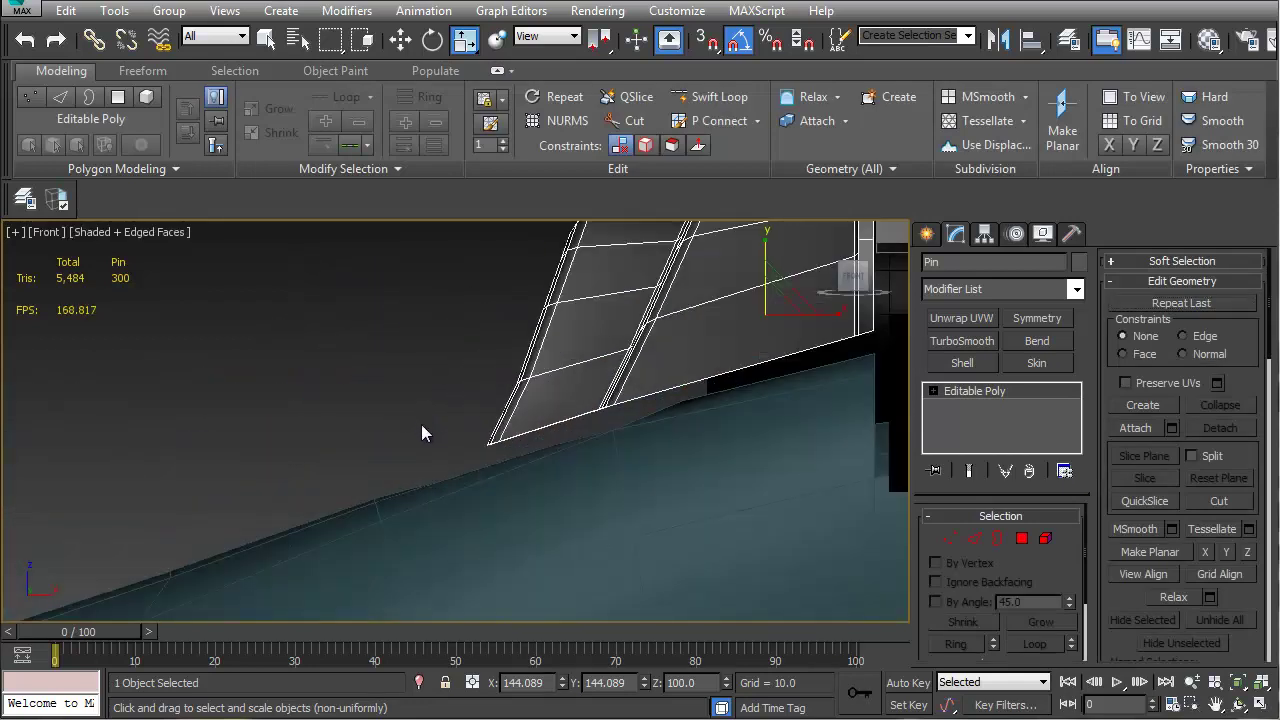
pyautogui.scroll(3, 418, 430)
pyautogui.press('1')
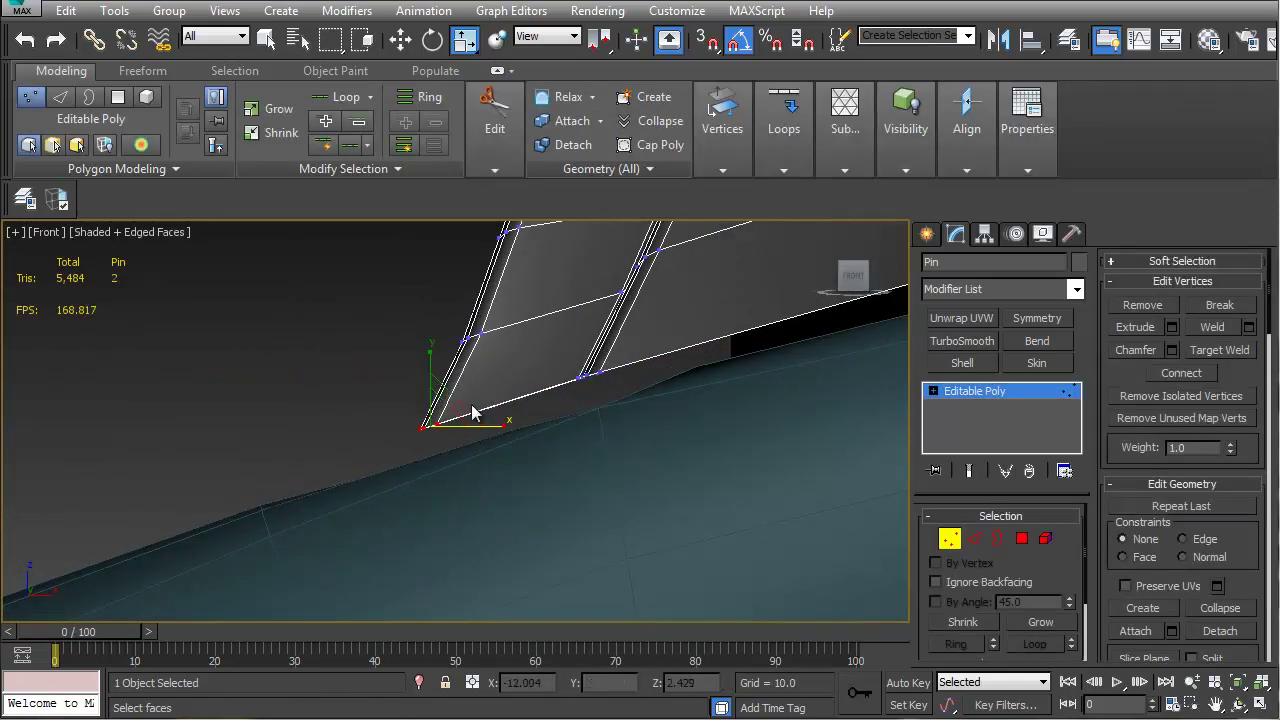
pyautogui.moveTo(471, 441); pyautogui.dragTo(476, 468, button='middle')
pyautogui.press('w')
pyautogui.moveTo(461, 437); pyautogui.dragTo(468, 435)
# Move the lower vertices of the Pin's middle ridge to about X -11.522, Z 2.531 in line with the lower edge
pyautogui.moveTo(605, 428); pyautogui.dragTo(344, 494, button='middle')
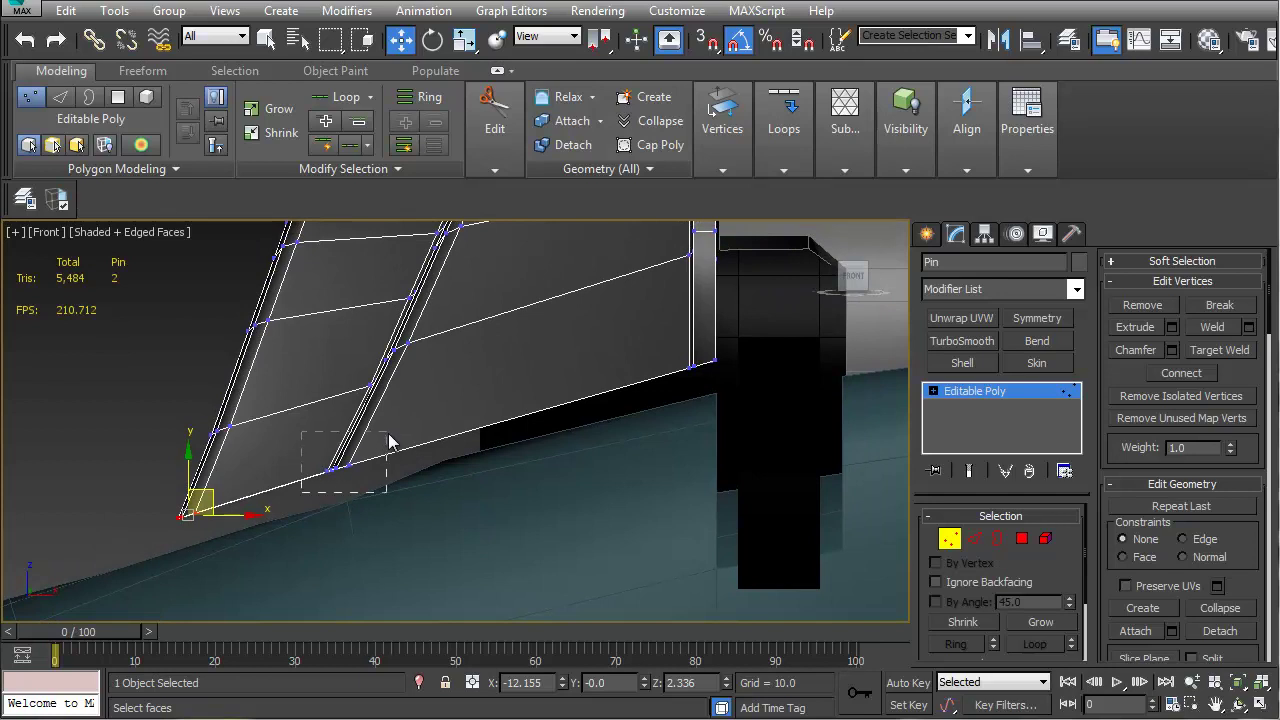
pyautogui.moveTo(387, 434); pyautogui.dragTo(385, 436)
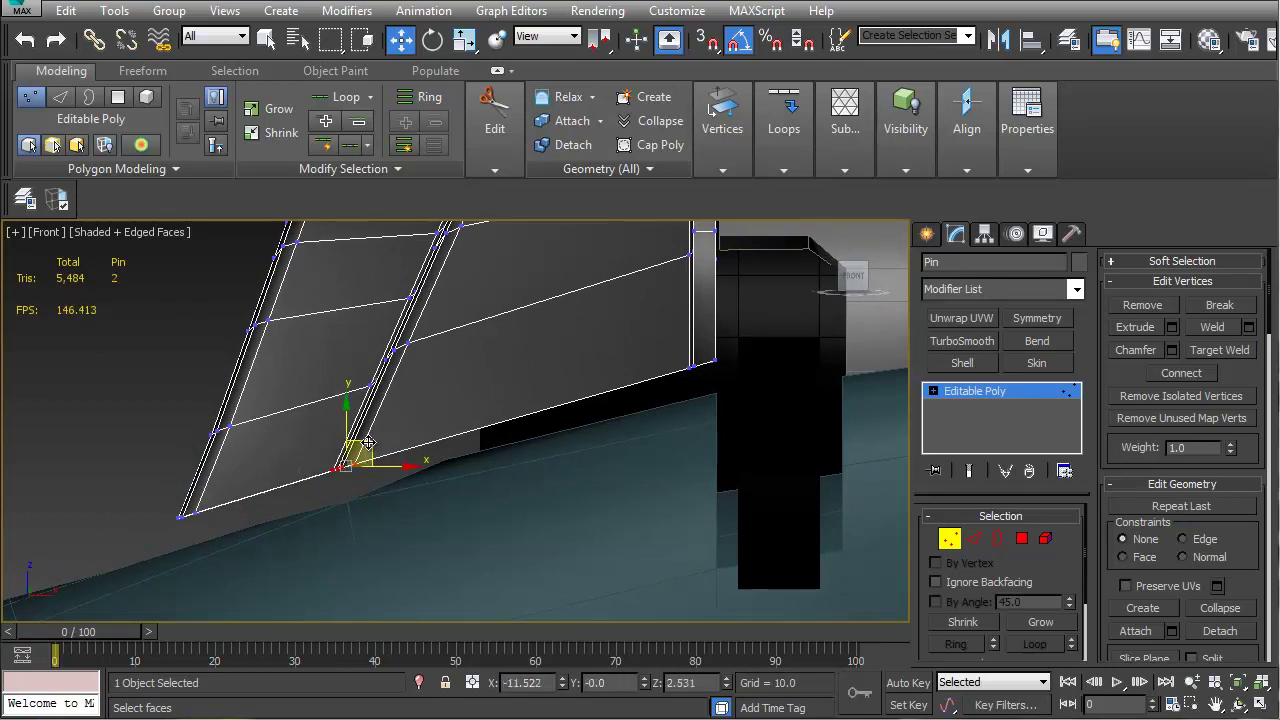
pyautogui.moveTo(345, 490); pyautogui.dragTo(399, 487, button='middle')
pyautogui.scroll(5, 399, 487)
pyautogui.moveTo(377, 411); pyautogui.dragTo(428, 486, button='middle')
pyautogui.scroll(4, 392, 443)
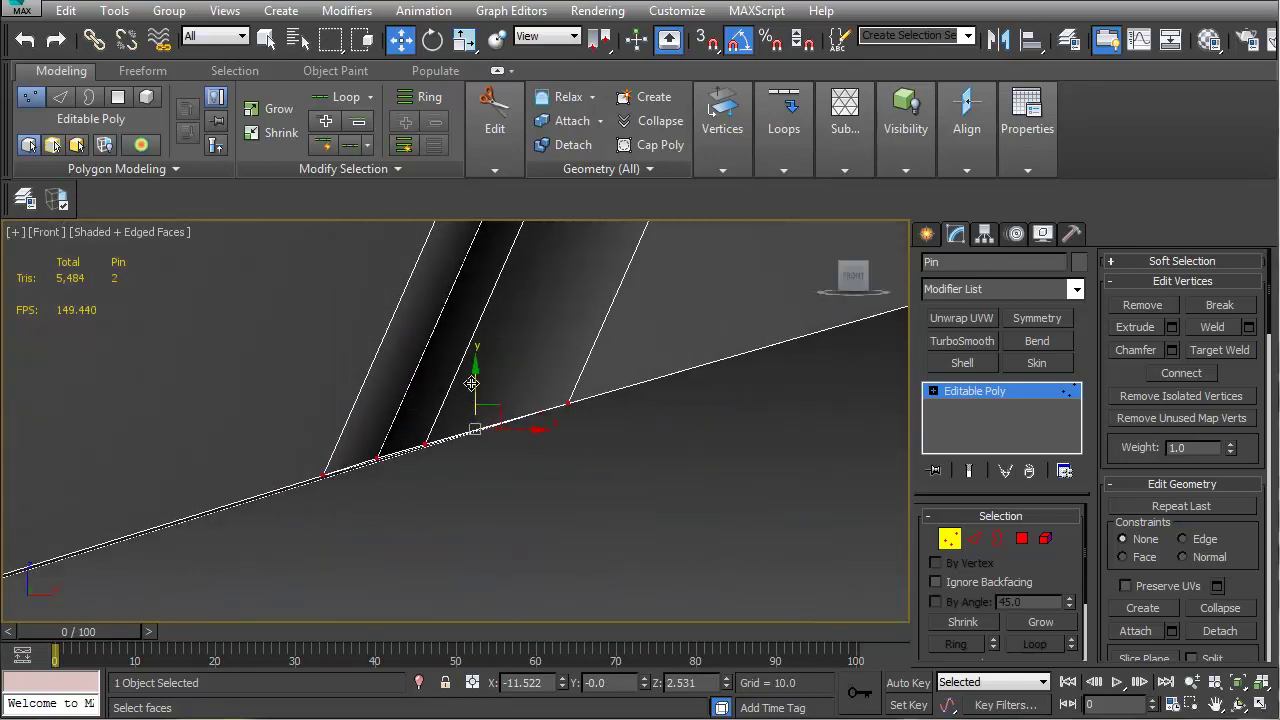
# Try raising the middle ridge's lower vertices to about Z 2.59 and return them to Z 2.531
pyautogui.moveTo(472, 385); pyautogui.dragTo(501, 217)
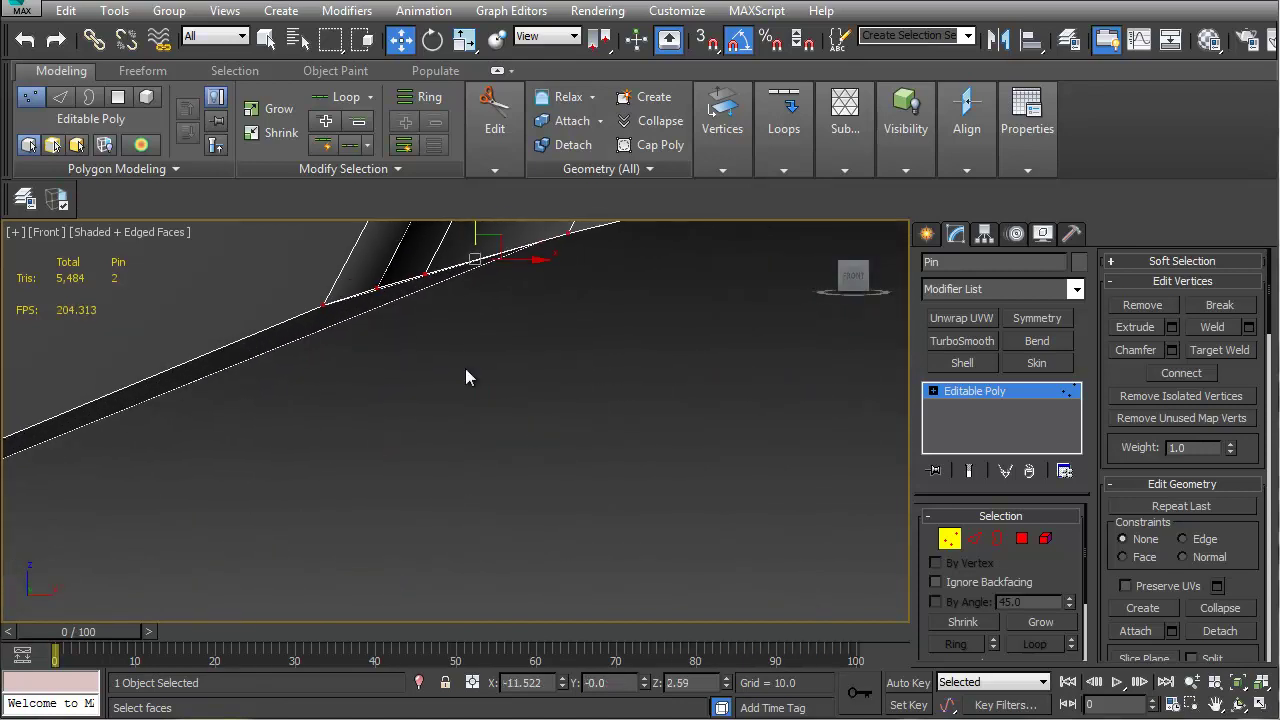
pyautogui.scroll(-5, 463, 369)
pyautogui.moveTo(450, 399); pyautogui.dragTo(472, 421, button='middle')
pyautogui.moveTo(470, 372); pyautogui.dragTo(468, 410)
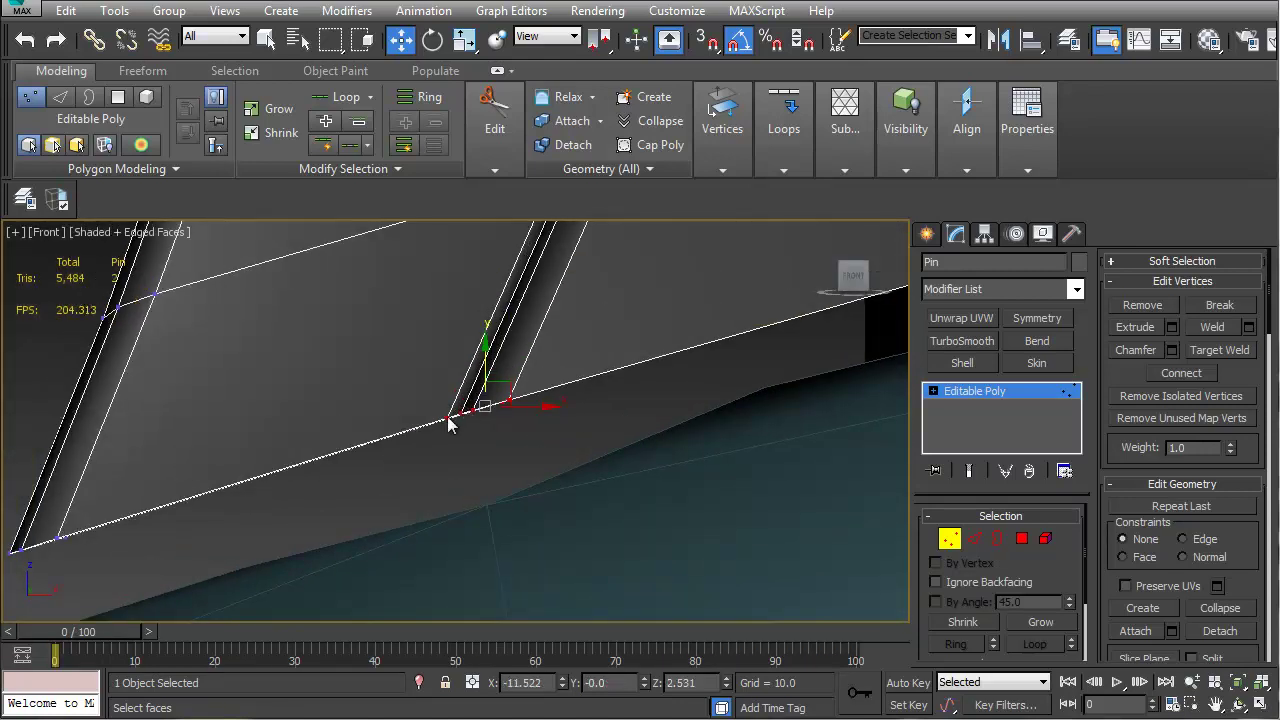
# Reselect the Pin's rearmost lower corner vertices and move them to about X -12.142, Z 2.35
pyautogui.scroll(-5, 710, 346)
pyautogui.moveTo(710, 346); pyautogui.dragTo(458, 437, button='middle')
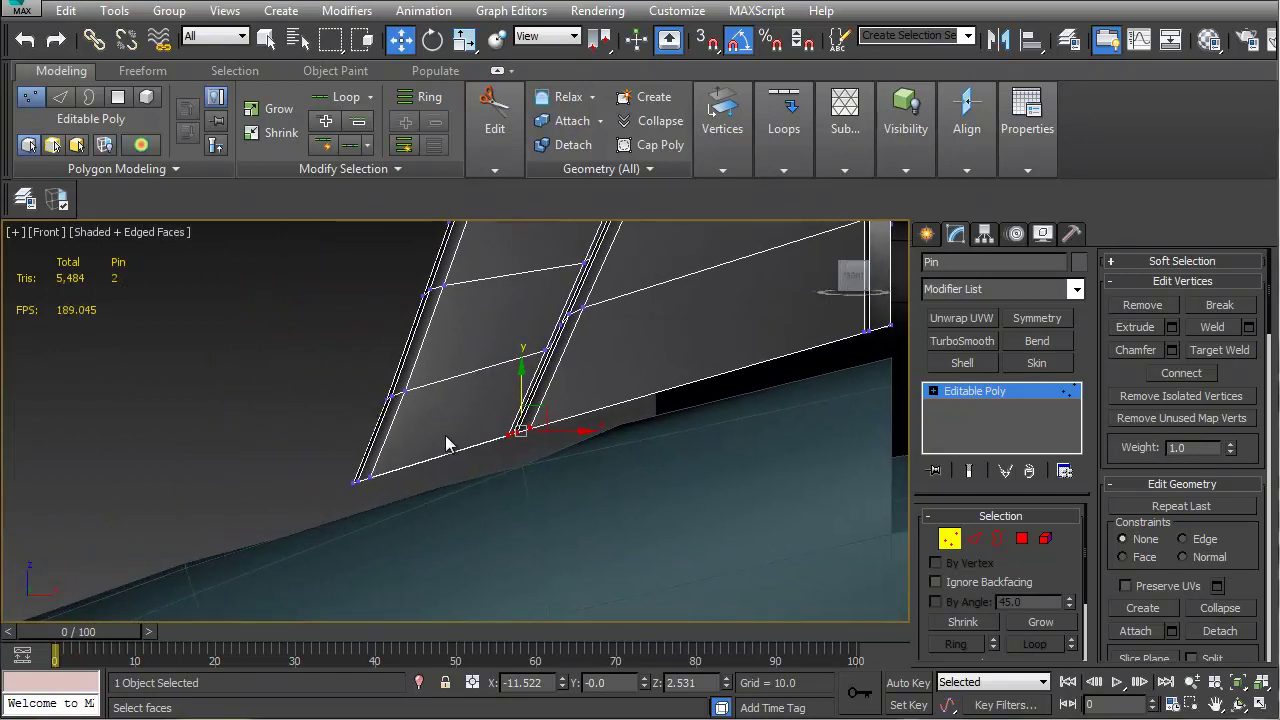
pyautogui.scroll(3, 434, 437)
pyautogui.moveTo(374, 480); pyautogui.dragTo(351, 452)
pyautogui.moveTo(437, 466); pyautogui.dragTo(377, 472, button='middle')
pyautogui.scroll(-3, 377, 462)
pyautogui.scroll(-3, 378, 480)
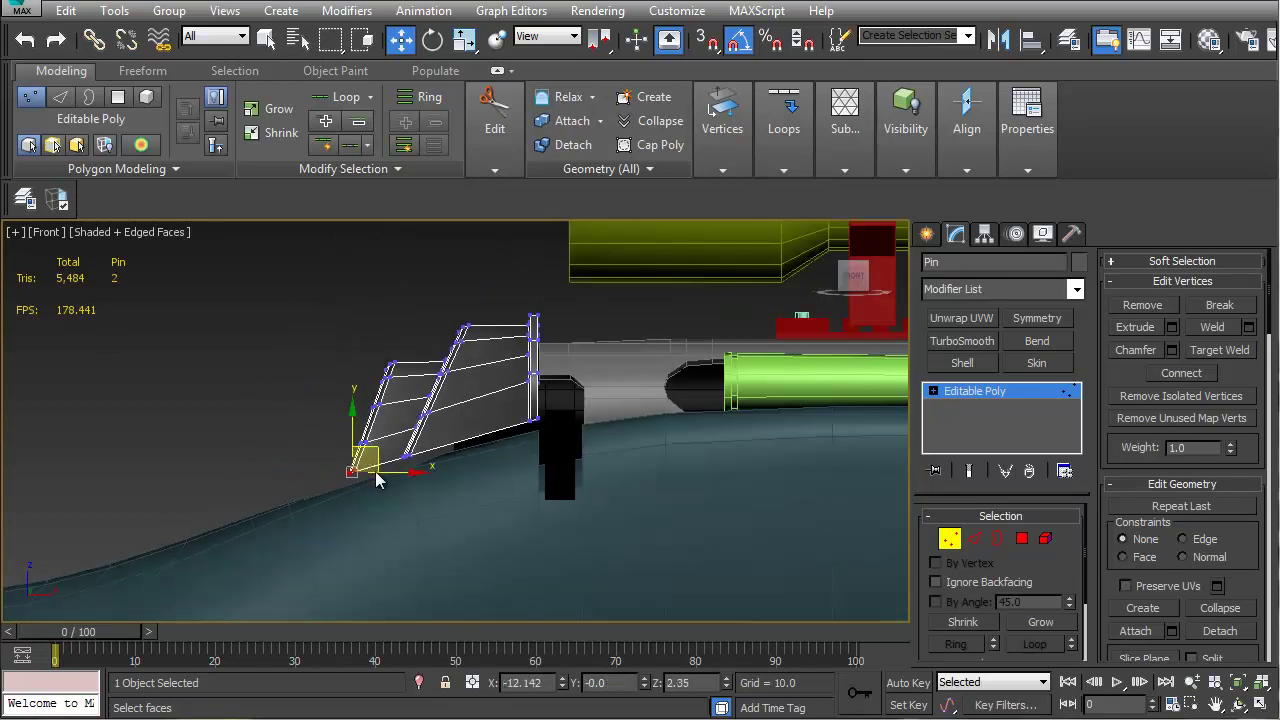
# Deselect the vertices, return to the perspective view, and finish vertex editing of the Pin
pyautogui.click(247, 387)
pyautogui.press('p')
pyautogui.keyDown('alt'); pyautogui.moveTo(531, 496); pyautogui.dragTo(180, 470, button='middle'); pyautogui.keyUp('alt')
pyautogui.scroll(-4, 469, 493)
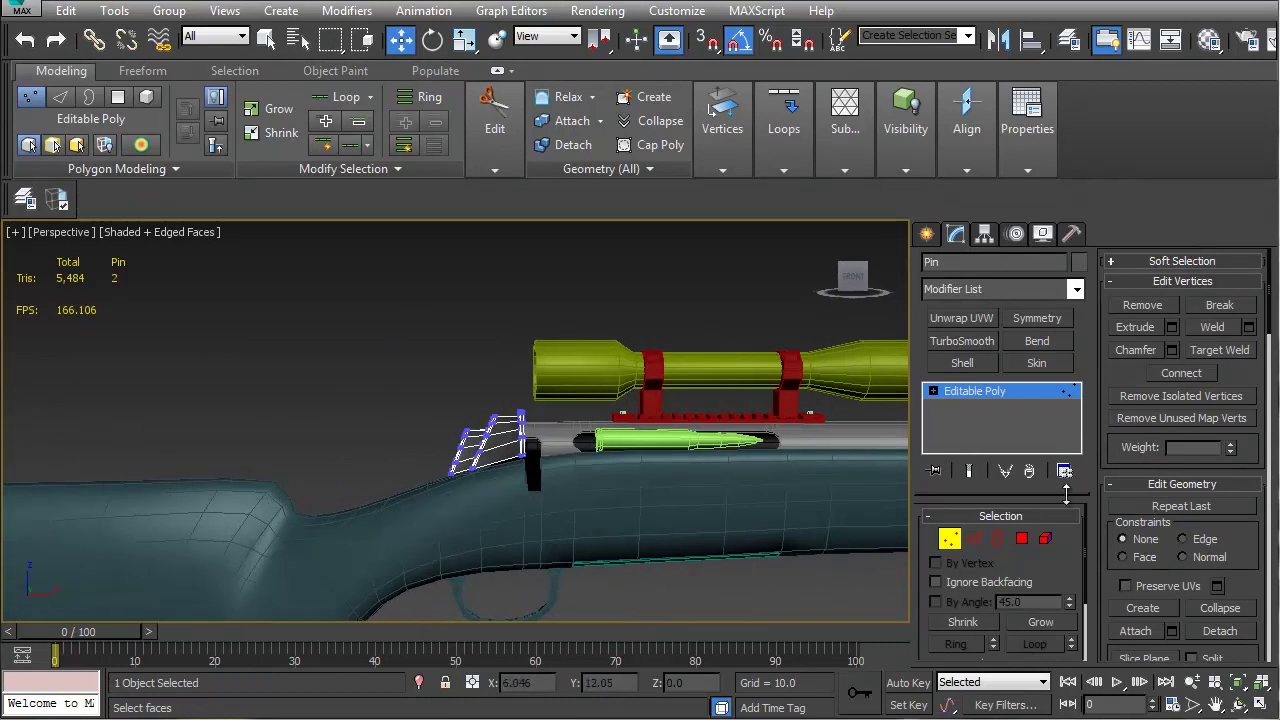
pyautogui.click(945, 546)
# Select Box001 and examine the rifle from the action forward to the front end of the stock and the barrel
pyautogui.moveTo(806, 489); pyautogui.dragTo(535, 513, button='middle')
pyautogui.scroll(2, 634, 491)
pyautogui.scroll(-4, 600, 494)
pyautogui.keyDown('alt'); pyautogui.moveTo(617, 508); pyautogui.dragTo(627, 483, button='middle'); pyautogui.keyUp('alt')
pyautogui.click(660, 488)
pyautogui.moveTo(532, 529); pyautogui.dragTo(520, 494, button='middle')
pyautogui.scroll(3, 507, 502)
pyautogui.moveTo(604, 396); pyautogui.dragTo(432, 413, button='middle')
pyautogui.scroll(-5, 432, 413)
pyautogui.keyDown('alt'); pyautogui.moveTo(643, 460); pyautogui.dragTo(503, 434, button='middle'); pyautogui.keyUp('alt')
pyautogui.scroll(6, 597, 454)
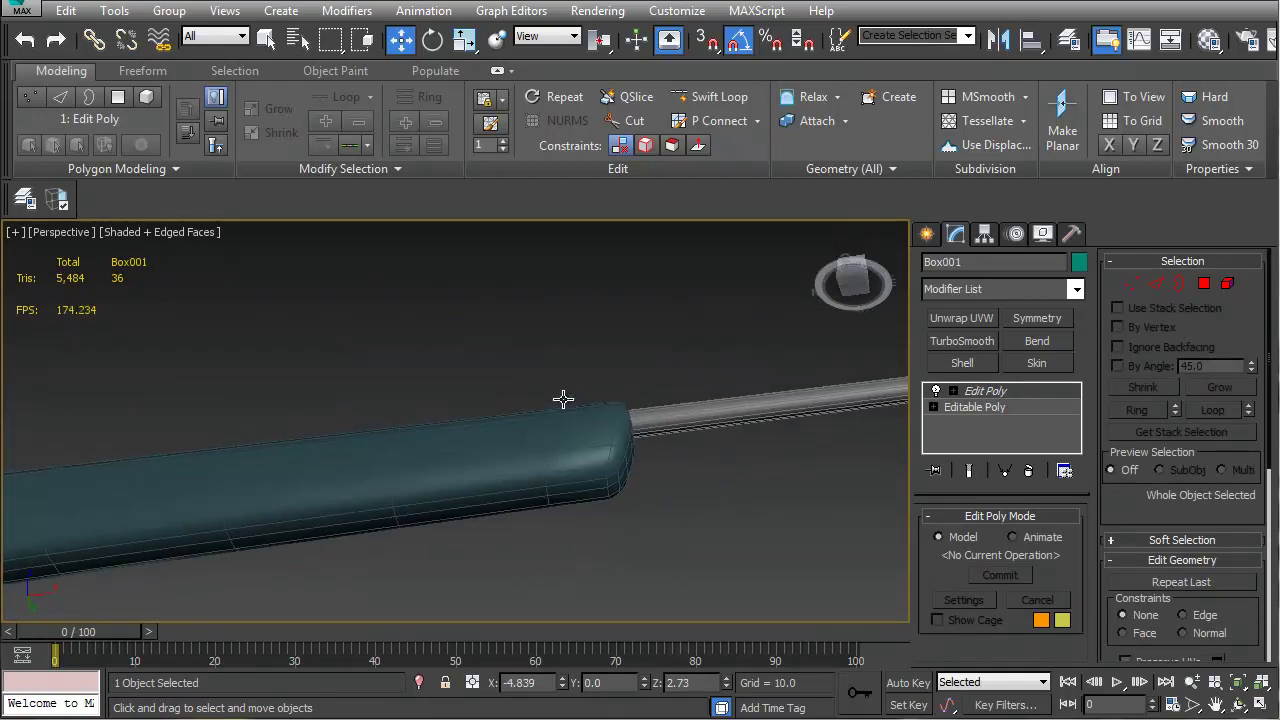
# Draw a cylinder about 0.221 in radius and 0.674 high on the underside of the teal body near its end
pyautogui.scroll(5, 584, 488)
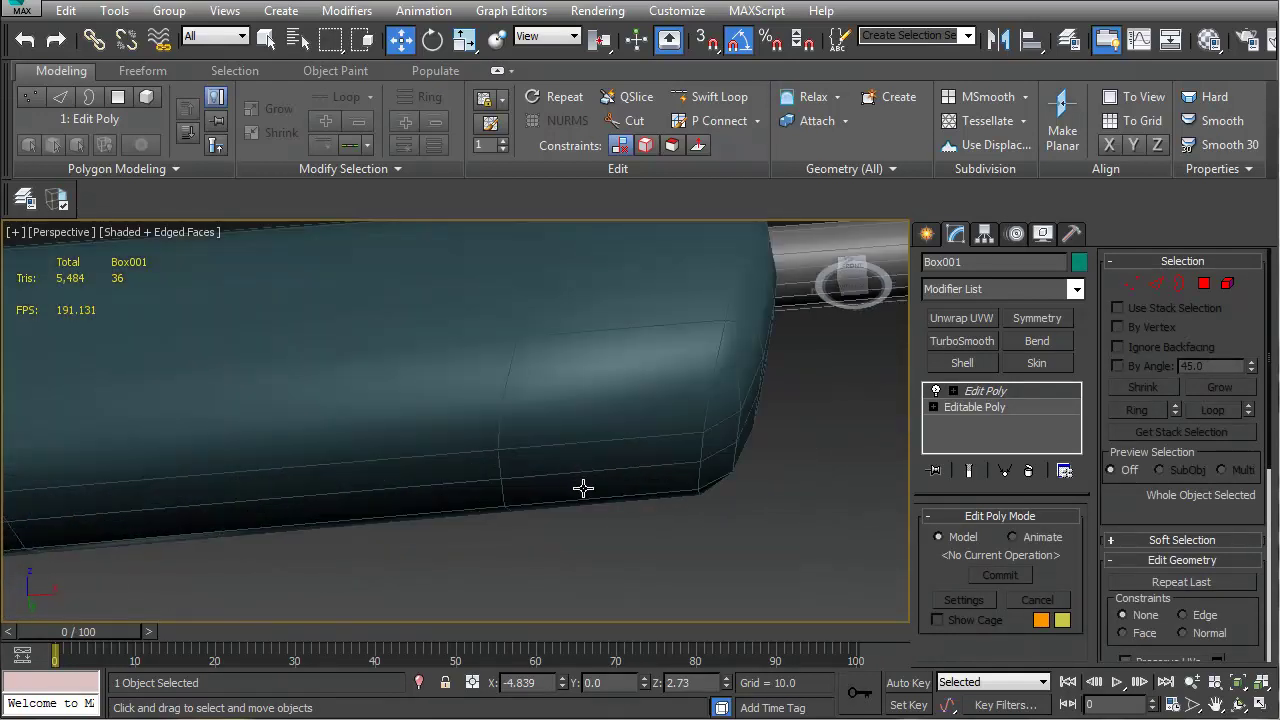
pyautogui.click(928, 235)
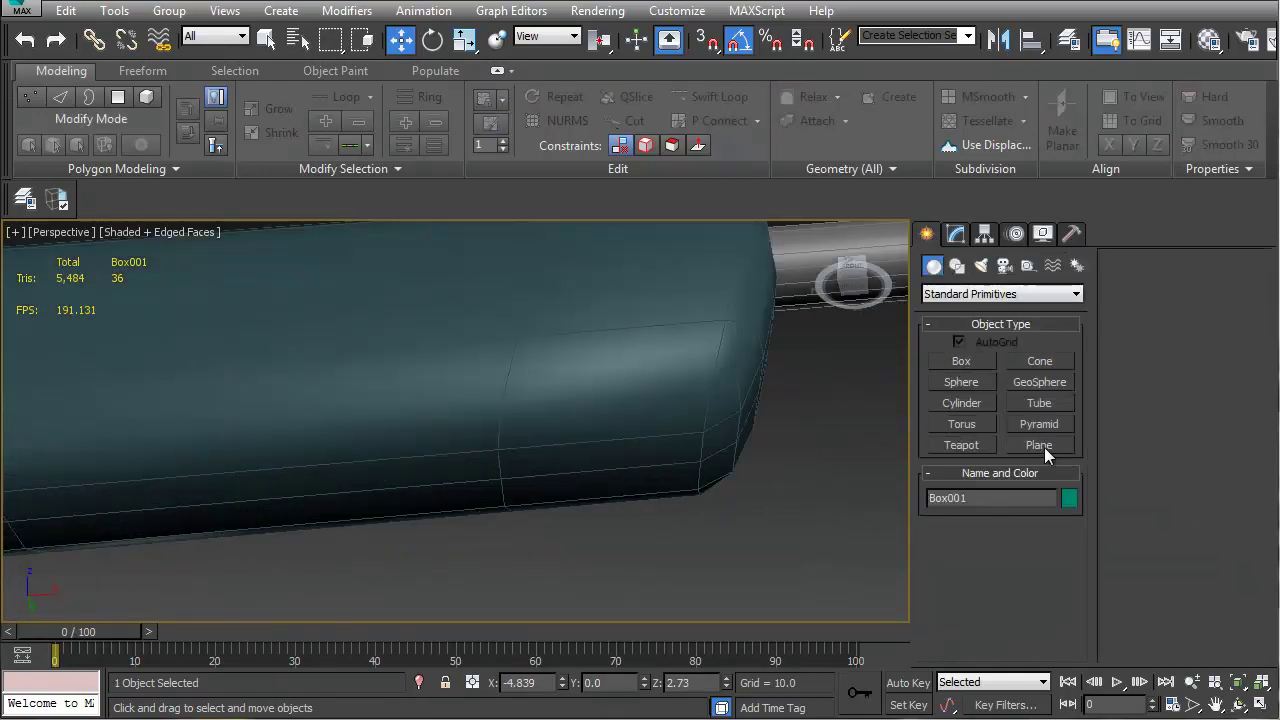
pyautogui.click(962, 403)
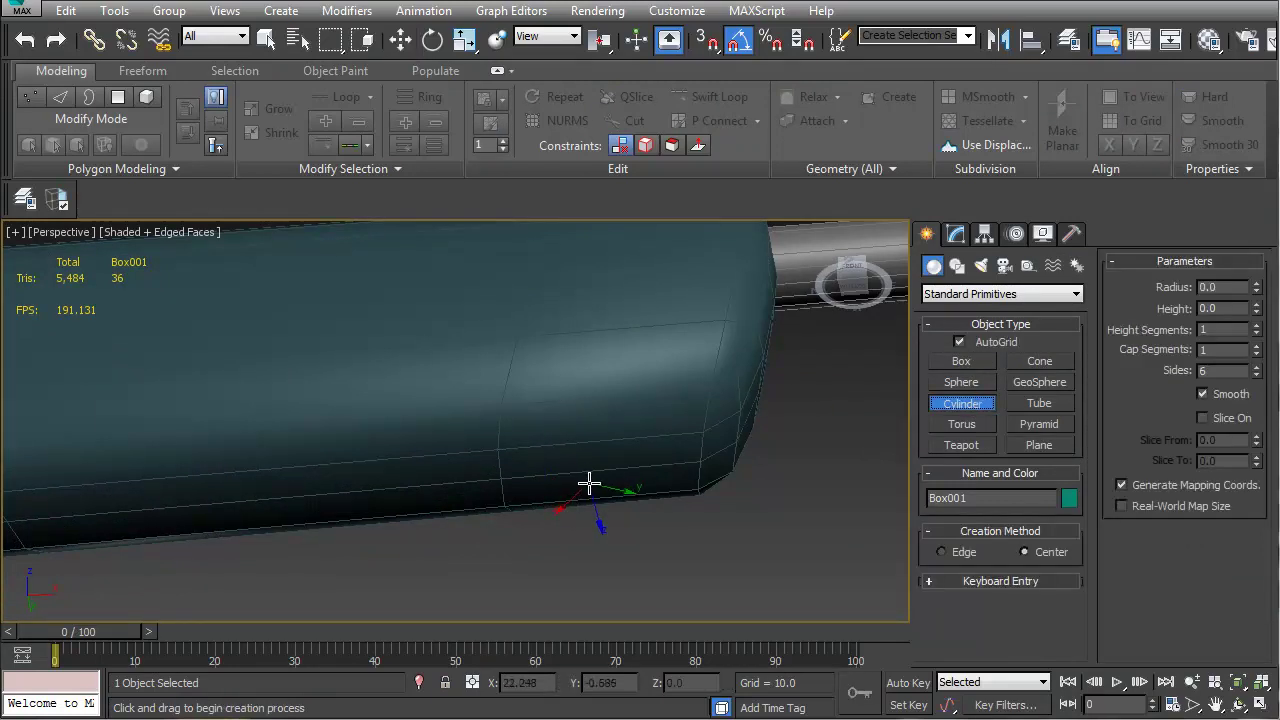
pyautogui.moveTo(589, 485); pyautogui.dragTo(596, 471)
pyautogui.click(610, 543)
pyautogui.keyDown('alt'); pyautogui.moveTo(635, 484); pyautogui.dragTo(632, 509, button='middle'); pyautogui.keyUp('alt')
# Straighten the new cylinder's rotation so it points straight down, and set its Y position to 0
pyautogui.press('e')
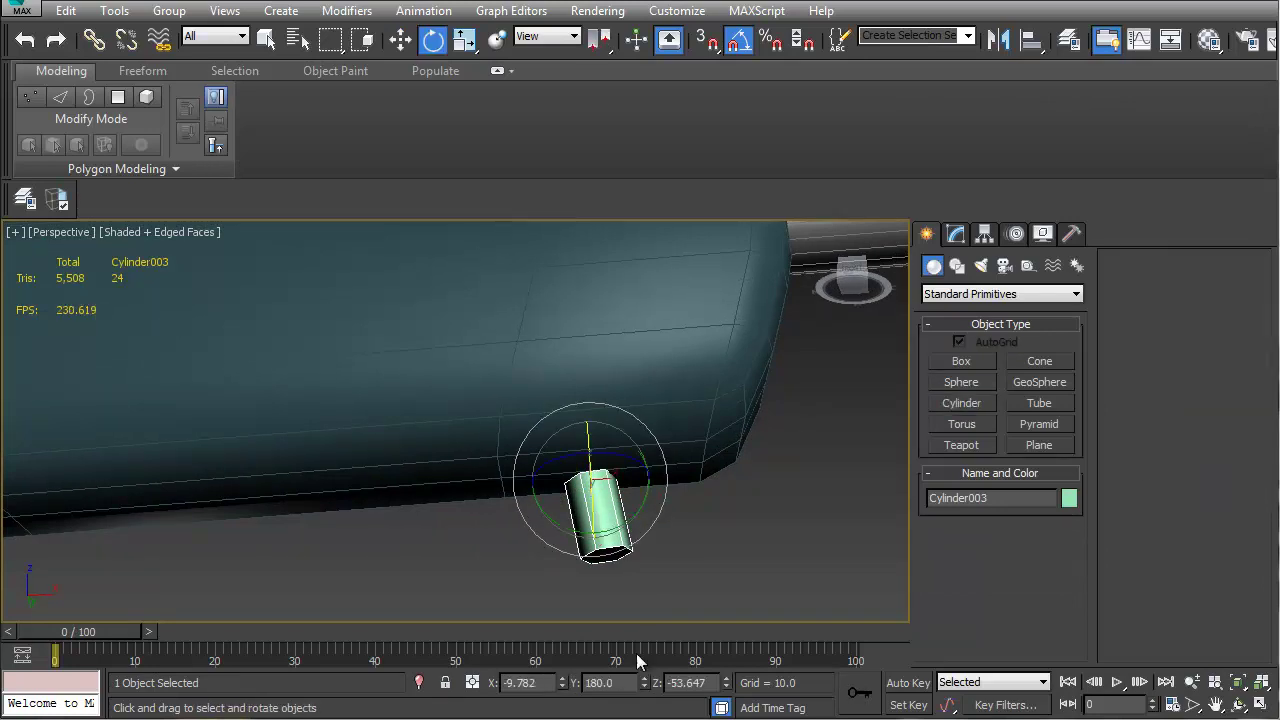
pyautogui.rightClick(563, 684)
pyautogui.rightClick(645, 684)
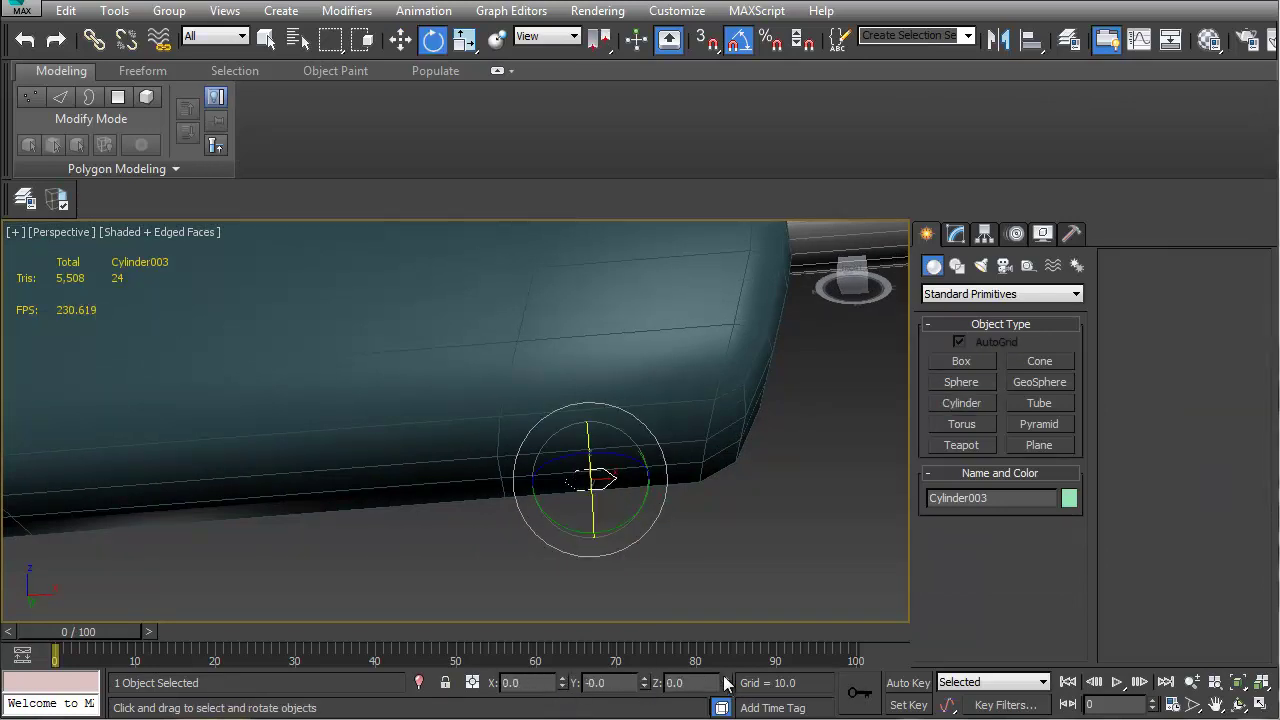
pyautogui.moveTo(632, 516); pyautogui.dragTo(438, 537)
pyautogui.press('w')
pyautogui.rightClick(644, 685)
pyautogui.keyDown('alt'); pyautogui.moveTo(608, 516); pyautogui.dragTo(332, 543, button='middle'); pyautogui.keyUp('alt')
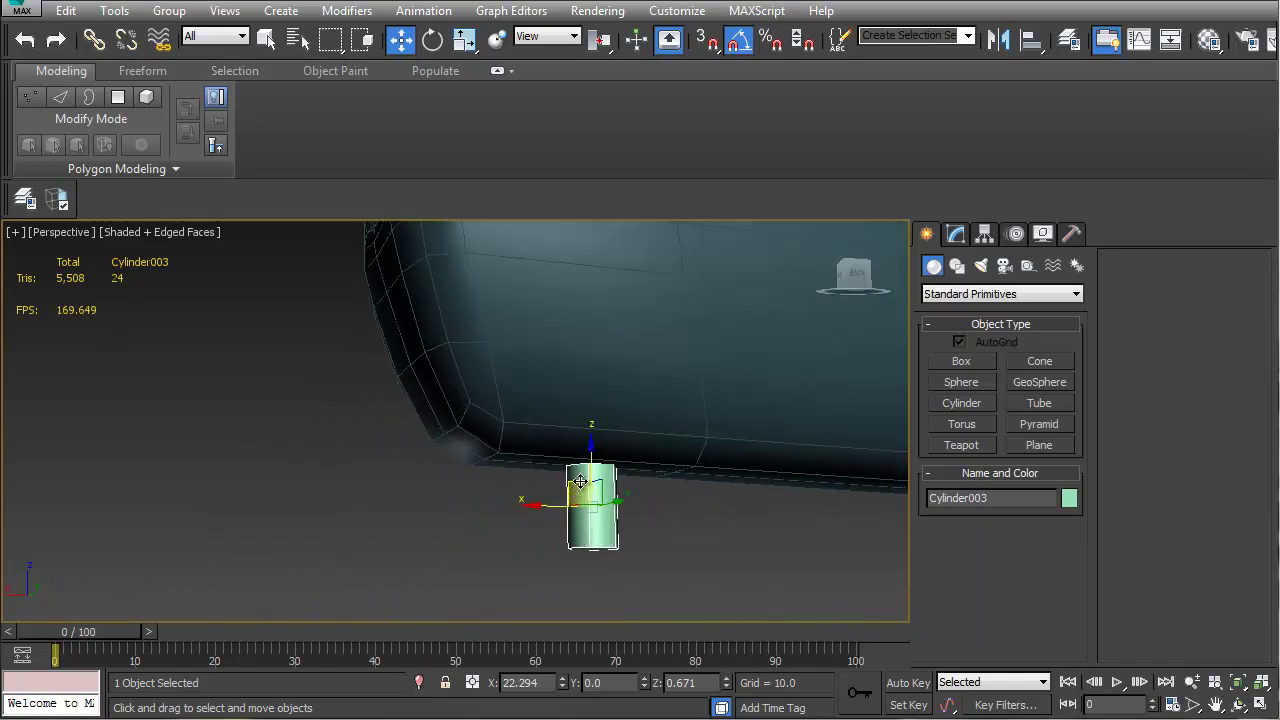
# Move the cylinder up against the body's underside, to about X 21.52 and Z 0.747
pyautogui.keyDown('alt'); pyautogui.moveTo(577, 487); pyautogui.dragTo(551, 503, button='middle'); pyautogui.keyUp('alt')
pyautogui.moveTo(590, 467); pyautogui.dragTo(591, 458)
pyautogui.moveTo(549, 499); pyautogui.dragTo(650, 533)
pyautogui.keyDown('alt'); pyautogui.moveTo(649, 531); pyautogui.dragTo(626, 508, button='middle'); pyautogui.keyUp('alt')
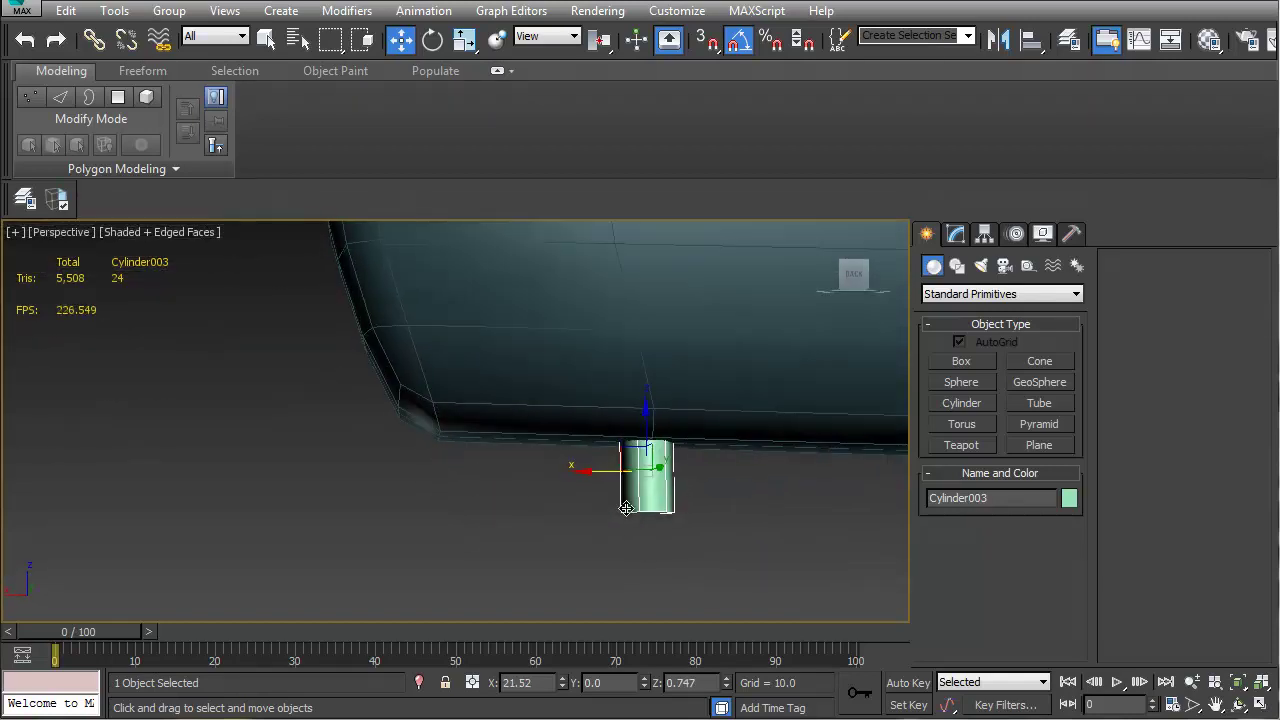
# Reduce the cylinder's height to about 0.534 and set its number of sides to 8
pyautogui.click(962, 236)
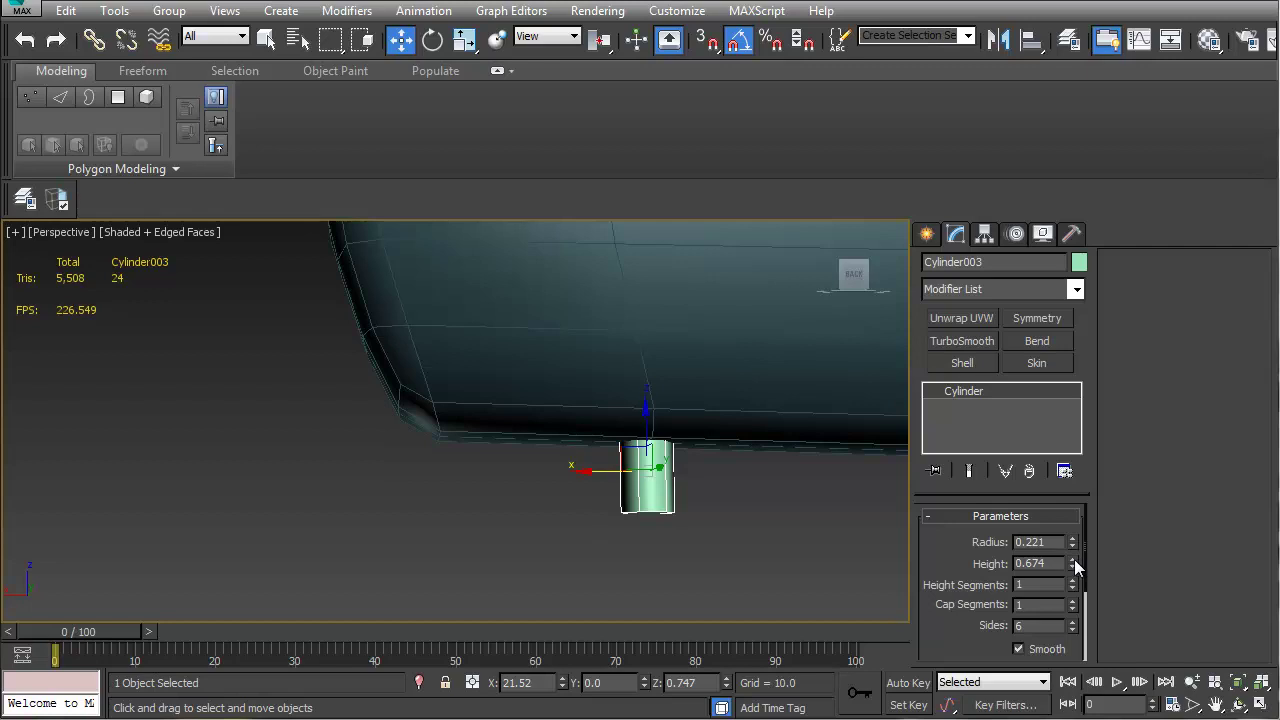
pyautogui.moveTo(1073, 565); pyautogui.dragTo(1067, 578)
pyautogui.click(1074, 622)
pyautogui.click(1074, 622)
pyautogui.keyDown('alt'); pyautogui.moveTo(672, 462); pyautogui.dragTo(592, 483, button='middle'); pyautogui.keyUp('alt')
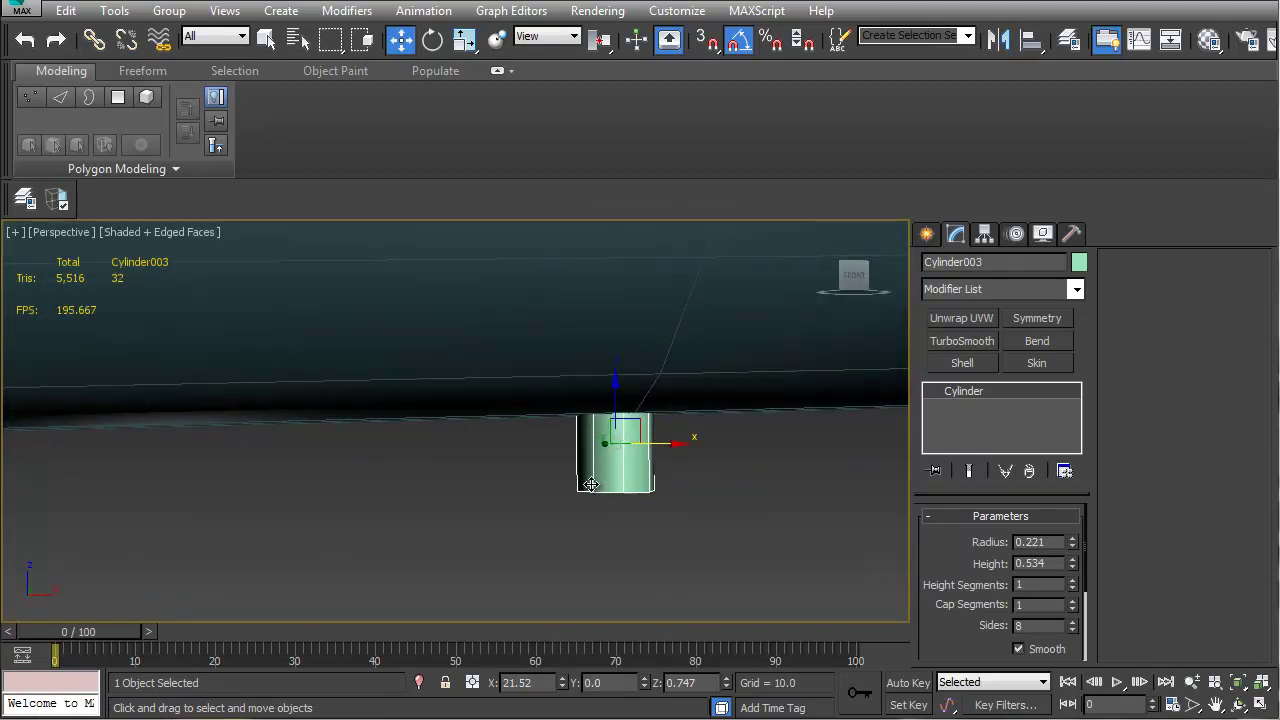
# Convert the cylinder to an editable poly and split its bottom cap with an edge across the middle
pyautogui.hotkey('ctrl', 'e')
pyautogui.keyDown('alt'); pyautogui.moveTo(728, 514); pyautogui.dragTo(690, 430, button='middle'); pyautogui.keyUp('alt')
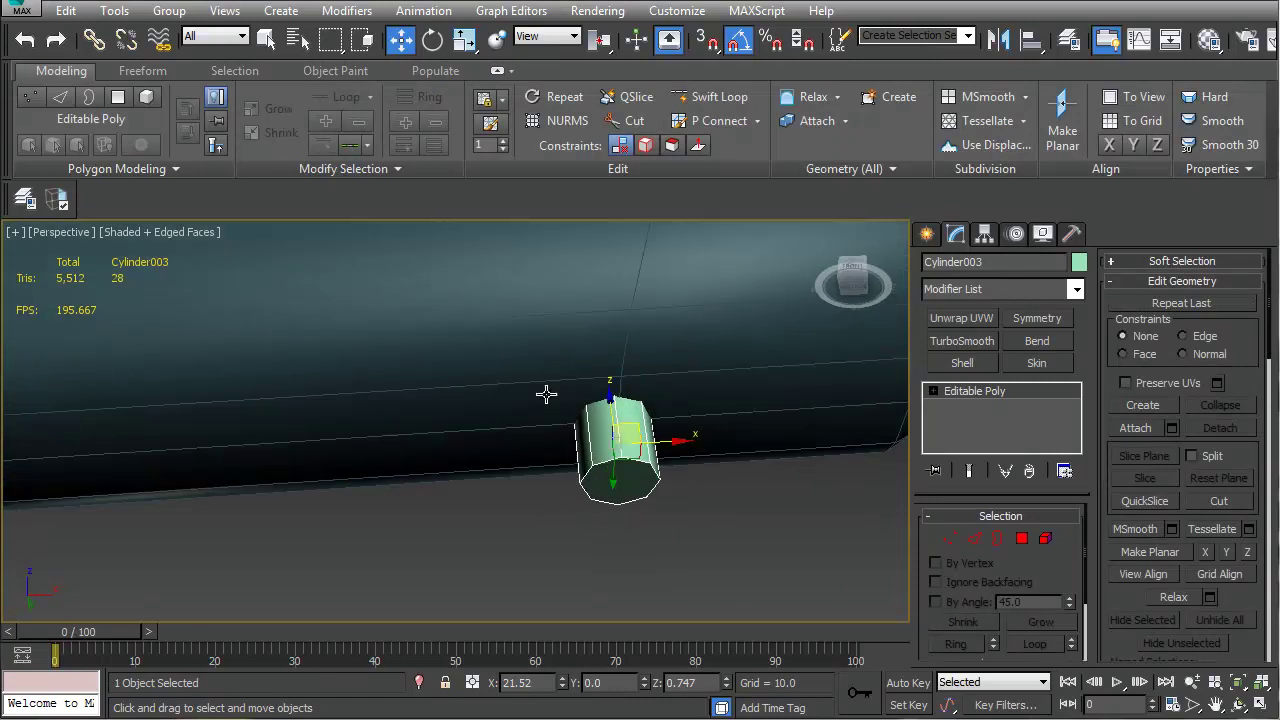
pyautogui.click(142, 71)
pyautogui.click(245, 146)
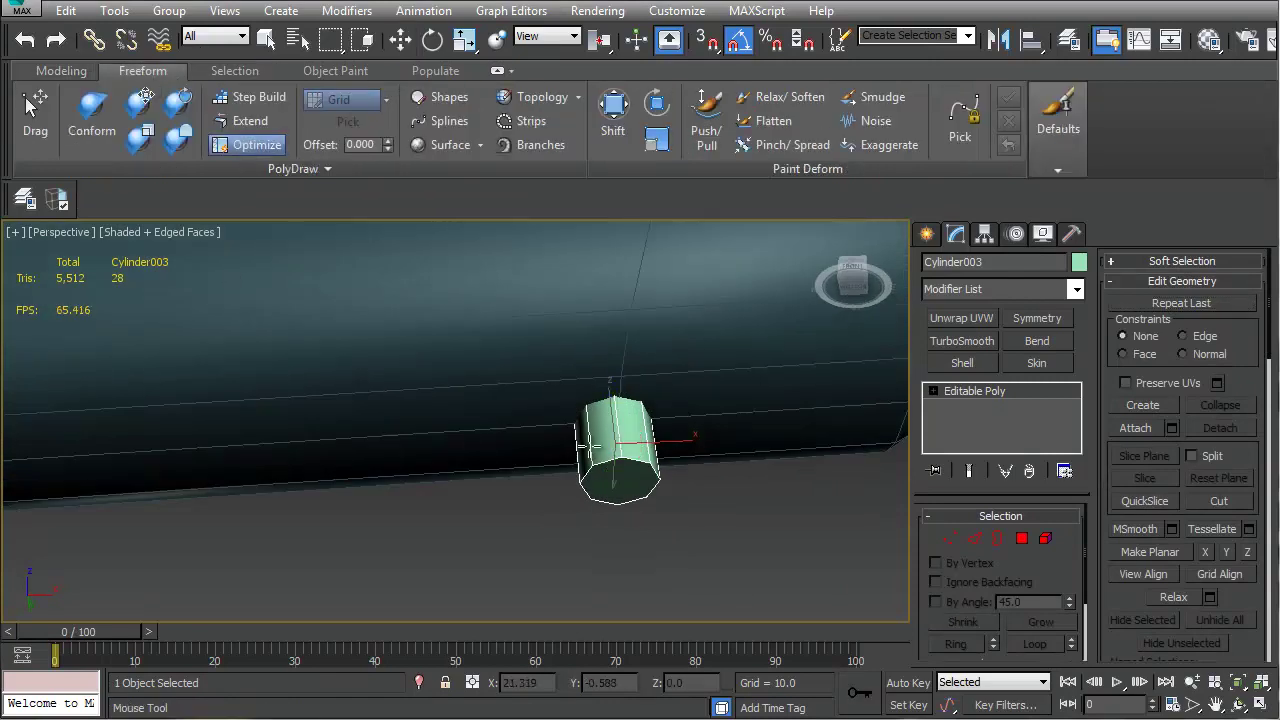
pyautogui.press('w')
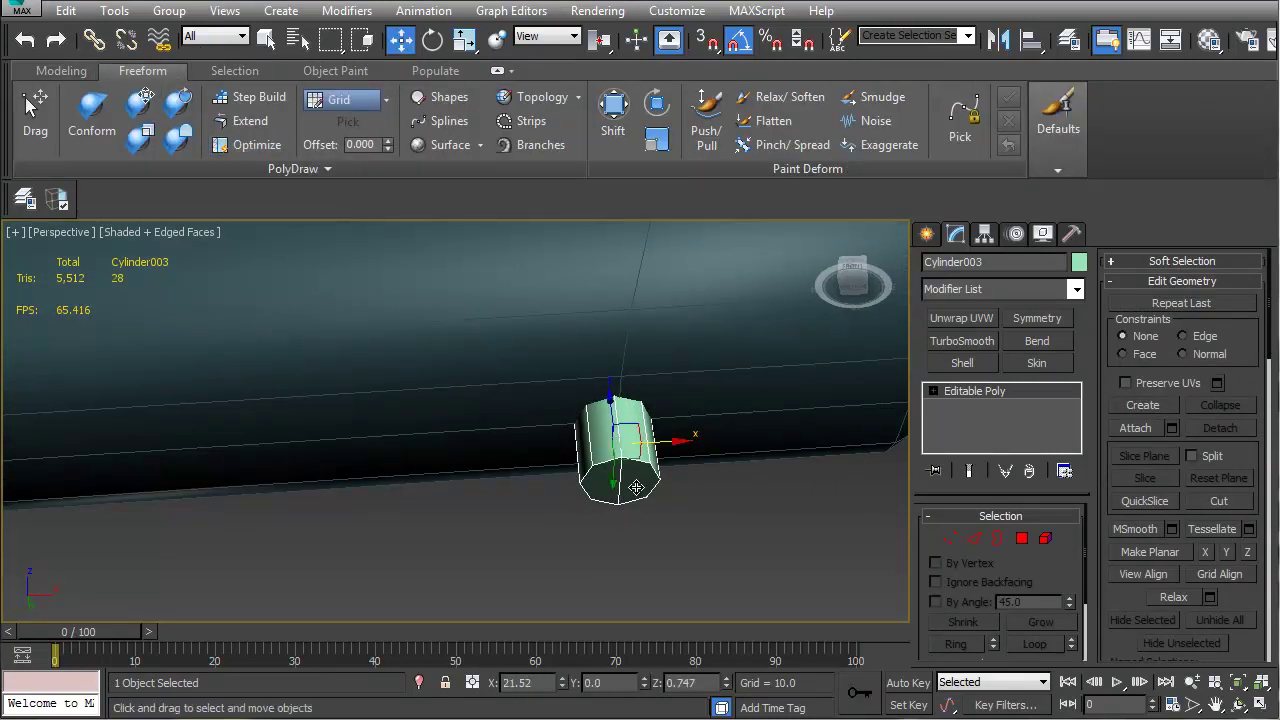
# Delete one half of the cylinder's split bottom cap
pyautogui.press('4')
pyautogui.click(632, 479)
pyautogui.press('Delete')
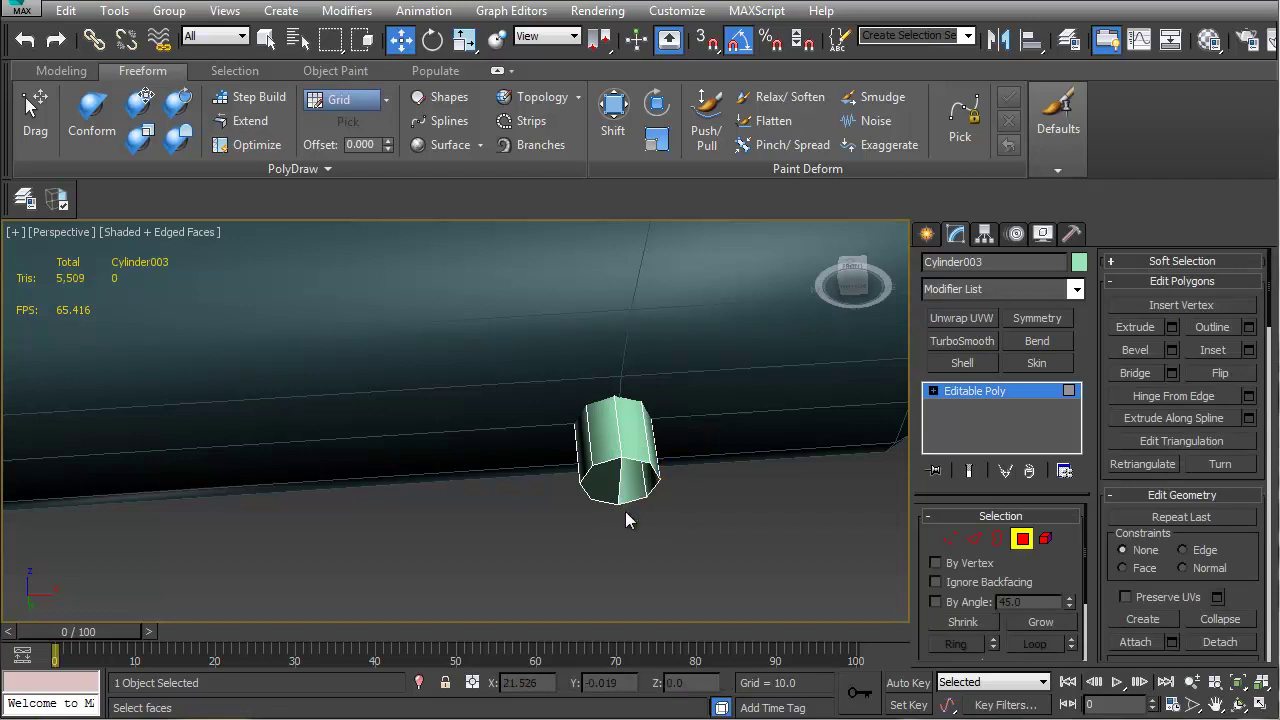
# Hinge the remaining half of the bottom cap from its dividing edge by 180 degrees
pyautogui.click(610, 477)
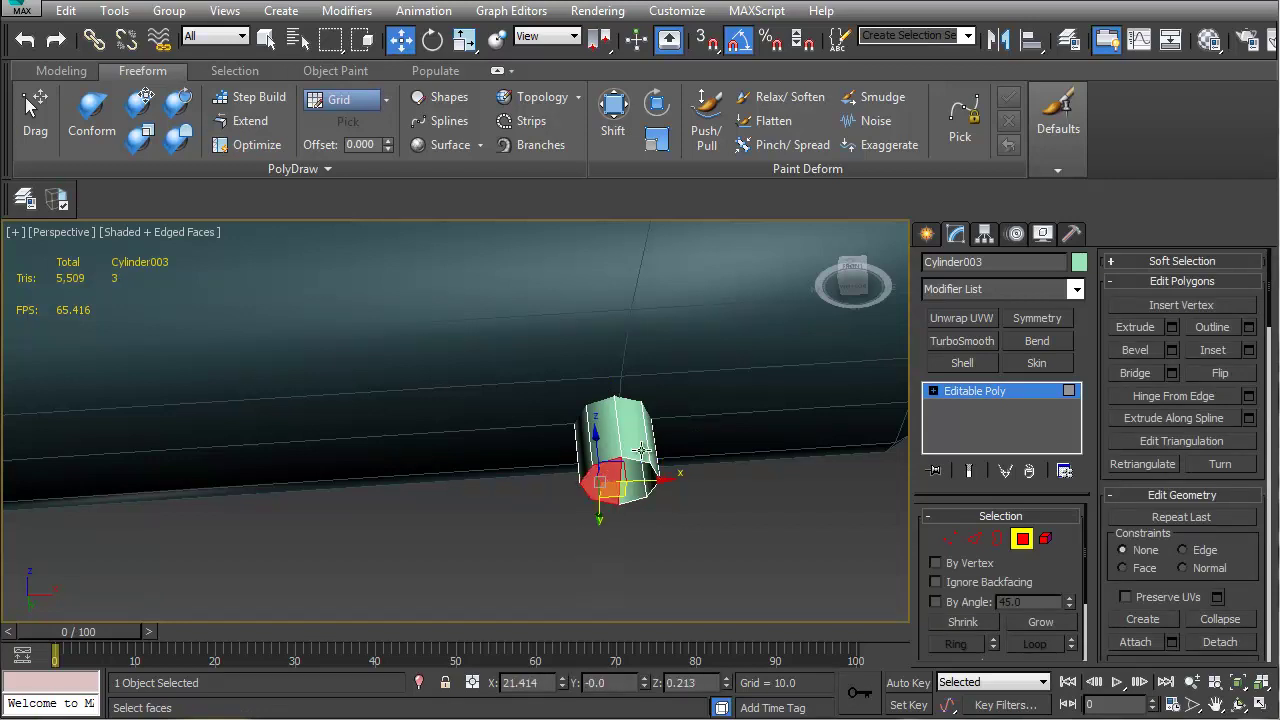
pyautogui.click(1248, 396)
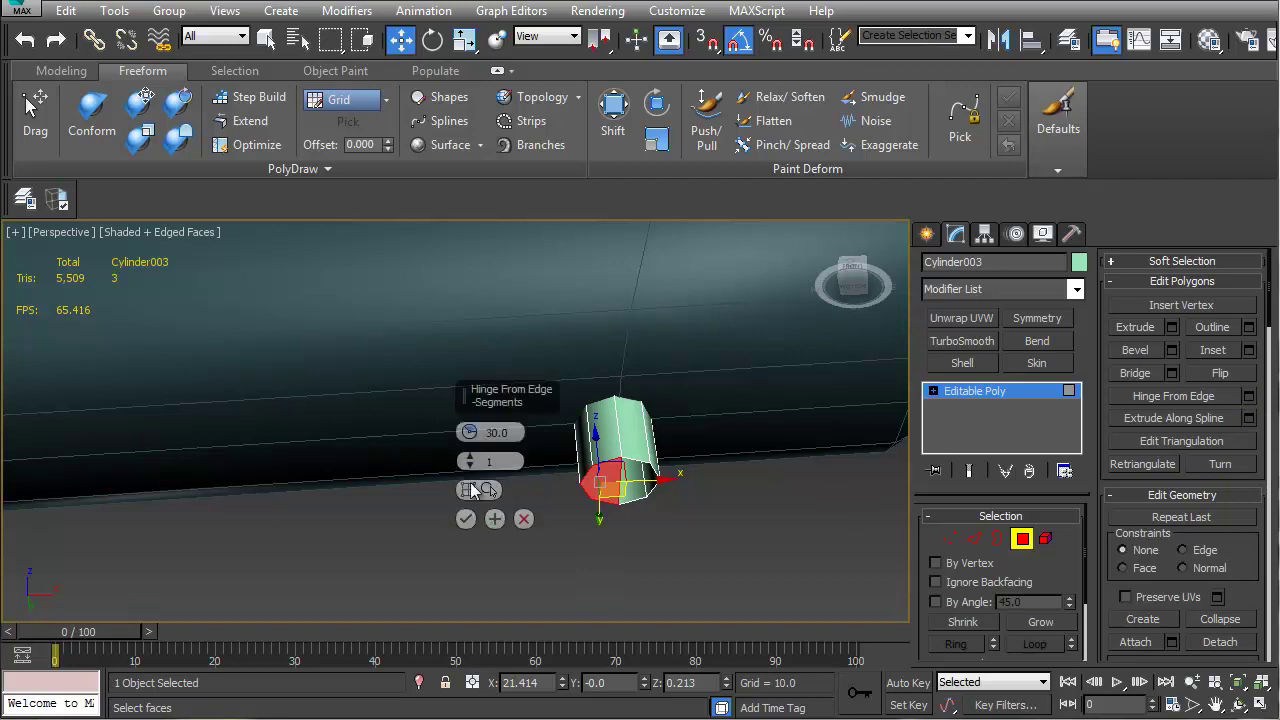
pyautogui.click(470, 490)
pyautogui.click(621, 476)
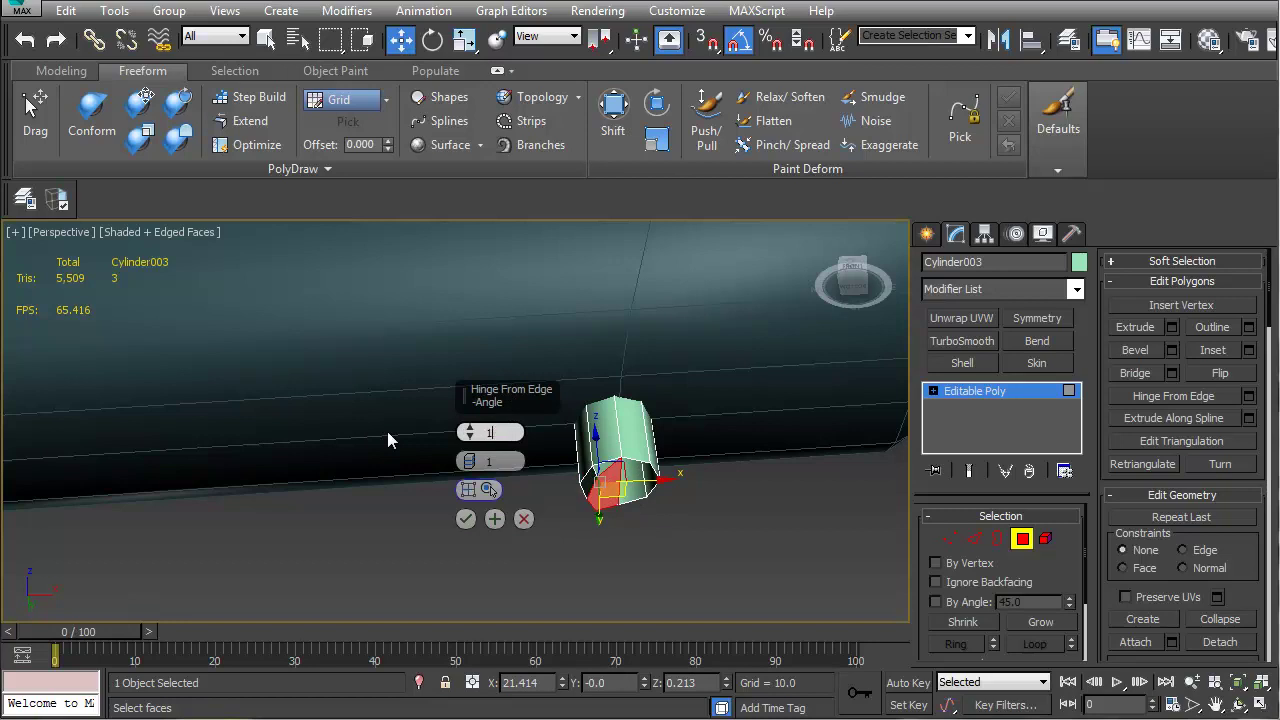
pyautogui.write('180')
pyautogui.press('Return')
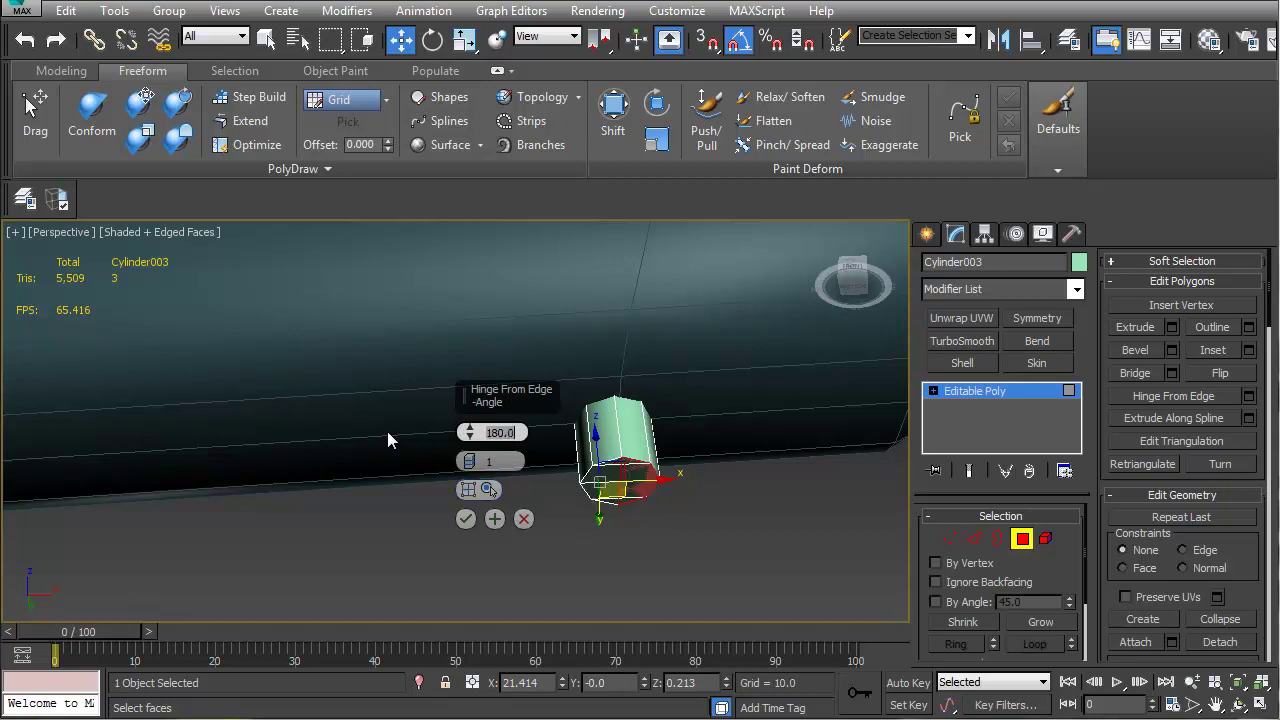
# Set the hinge to 4 segments and apply it to form a rounded lower end
pyautogui.click(470, 459)
pyautogui.click(470, 459)
pyautogui.keyDown('alt'); pyautogui.moveTo(664, 468); pyautogui.dragTo(403, 525, button='middle'); pyautogui.keyUp('alt')
pyautogui.keyDown('alt'); pyautogui.moveTo(580, 523); pyautogui.dragTo(642, 518, button='middle'); pyautogui.keyUp('alt')
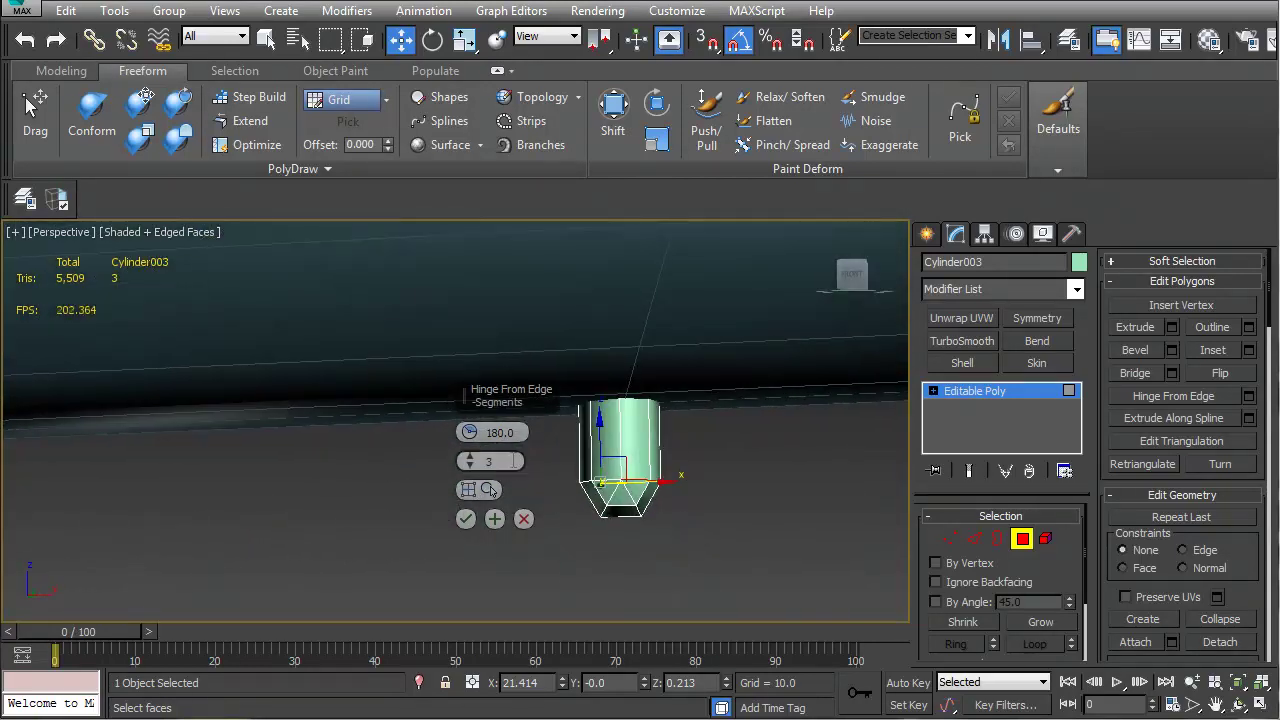
pyautogui.moveTo(469, 452); pyautogui.dragTo(507, 346)
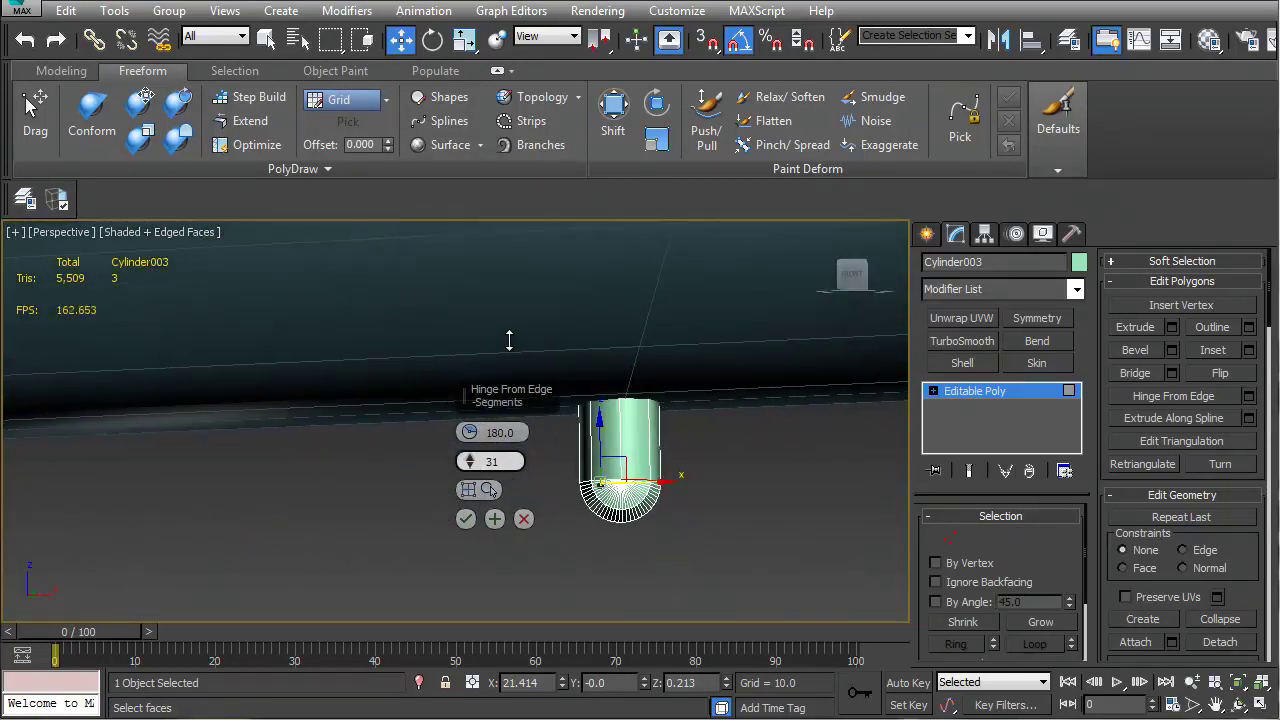
pyautogui.moveTo(499, 412); pyautogui.dragTo(499, 432)
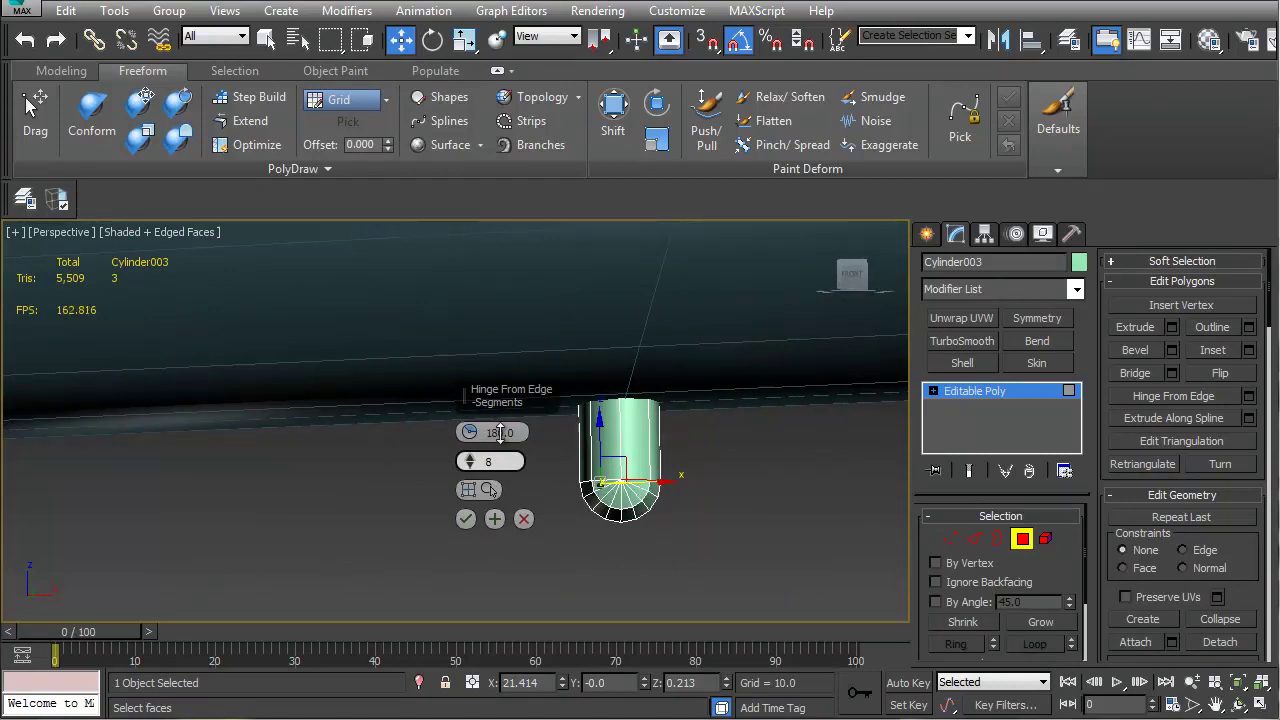
pyautogui.keyDown('alt'); pyautogui.moveTo(612, 432); pyautogui.dragTo(440, 495, button='middle'); pyautogui.keyUp('alt')
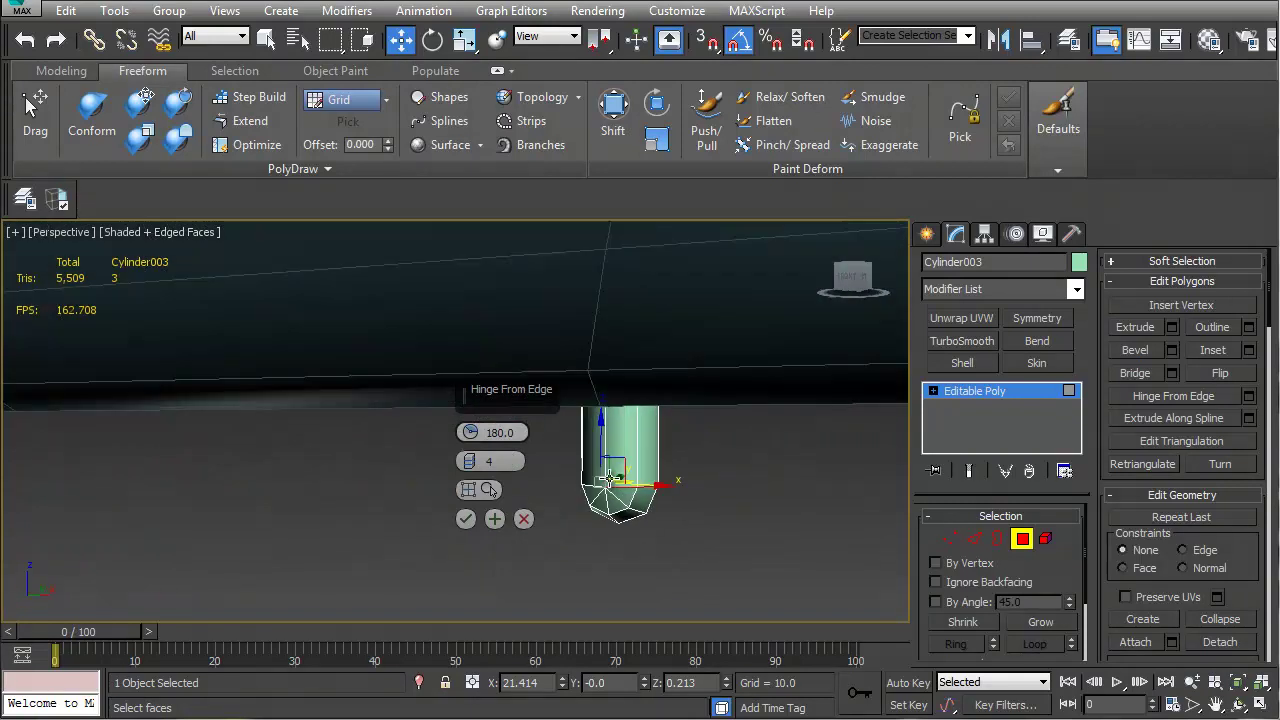
pyautogui.click(465, 519)
pyautogui.scroll(3, 607, 485)
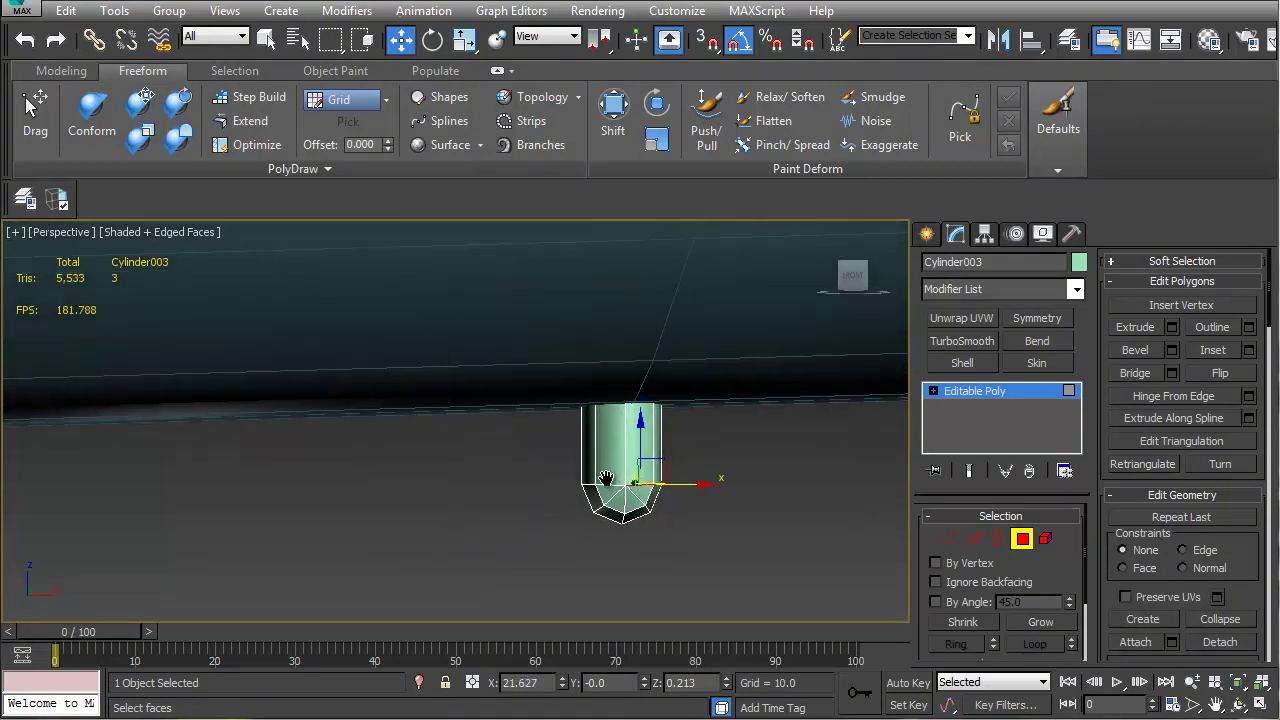
pyautogui.keyDown('alt'); pyautogui.moveTo(606, 483); pyautogui.dragTo(505, 512, button='middle'); pyautogui.keyUp('alt')
pyautogui.scroll(3, 621, 490)
pyautogui.press('1')
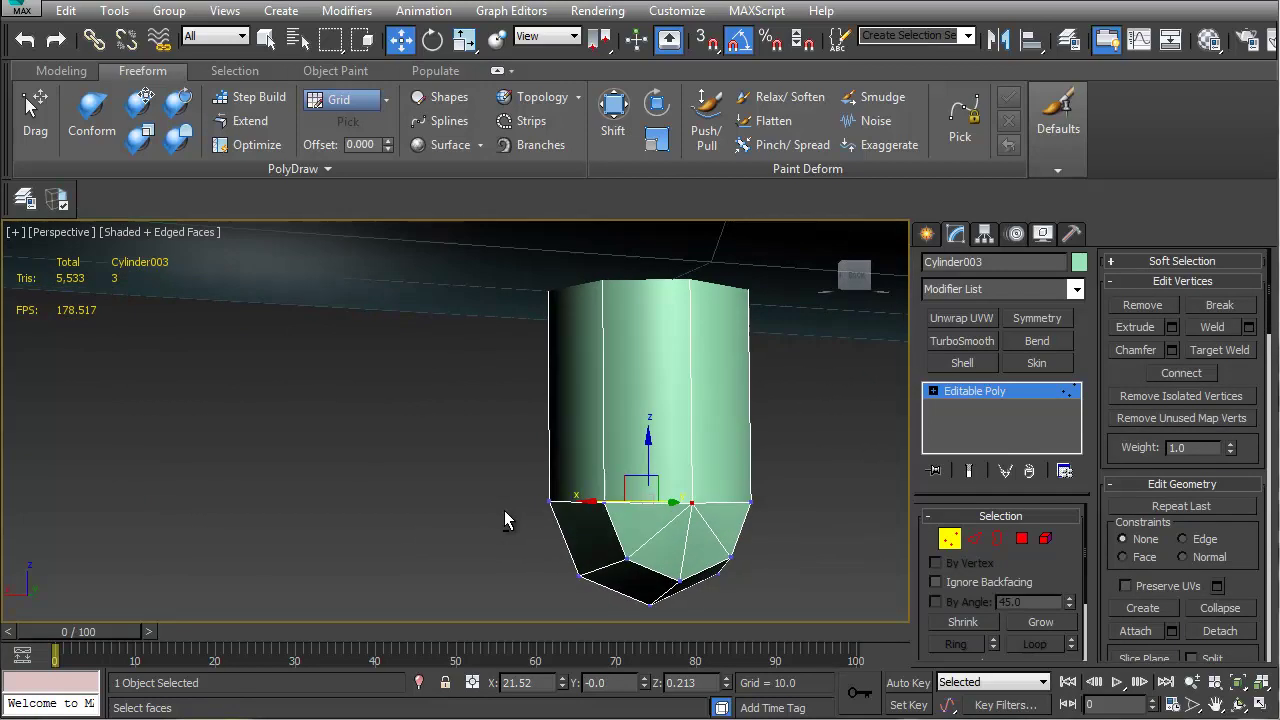
pyautogui.click(1171, 350)
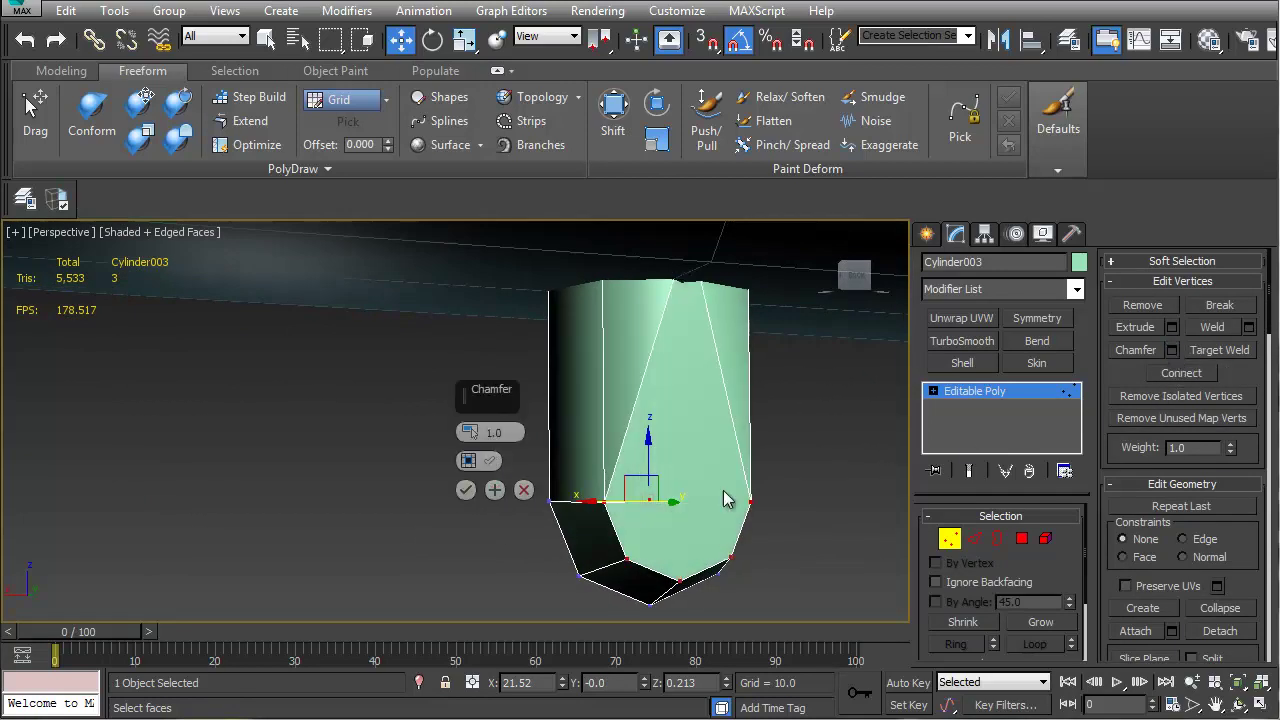
pyautogui.moveTo(469, 438); pyautogui.dragTo(467, 428)
pyautogui.keyDown('alt'); pyautogui.moveTo(822, 502); pyautogui.dragTo(809, 583, button='middle'); pyautogui.keyUp('alt')
pyautogui.click(523, 490)
pyautogui.keyDown('alt'); pyautogui.moveTo(560, 465); pyautogui.dragTo(601, 460, button='middle'); pyautogui.keyUp('alt')
pyautogui.click(943, 547)
# Clone the rounded cylinder beside the original as one independent copy
pyautogui.keyDown('alt'); pyautogui.moveTo(677, 434); pyautogui.dragTo(793, 479, button='middle'); pyautogui.keyUp('alt')
pyautogui.scroll(-4, 686, 454)
pyautogui.keyDown('shift'); pyautogui.moveTo(643, 438); pyautogui.dragTo(760, 445); pyautogui.keyUp('shift')
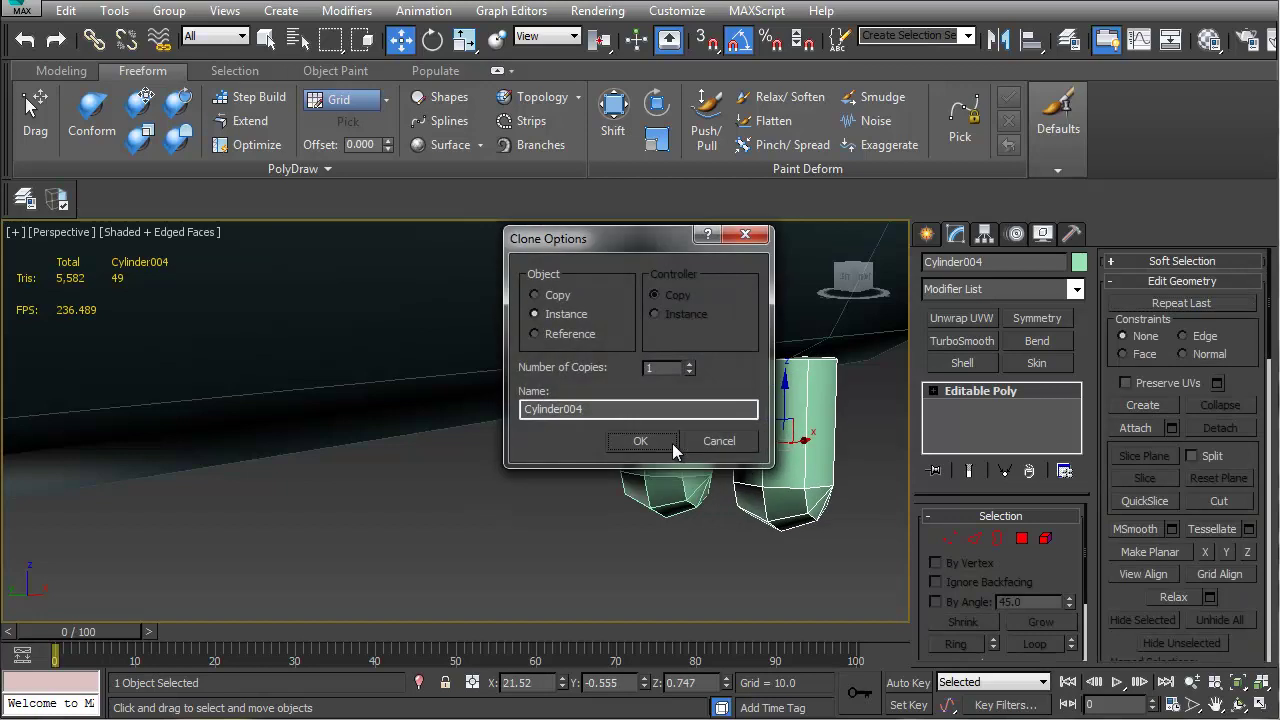
pyautogui.click(557, 295)
pyautogui.press('Return')
# Rotate the copied cylinder to lie horizontally and move it across the original's lower end
pyautogui.press('e')
pyautogui.moveTo(840, 371); pyautogui.dragTo(908, 317)
pyautogui.press('w')
pyautogui.moveTo(845, 345); pyautogui.dragTo(681, 433)
pyautogui.keyDown('alt'); pyautogui.moveTo(681, 433); pyautogui.dragTo(610, 424, button='middle'); pyautogui.keyUp('alt')
# Scale the copy's polygons down and stretch them lengthwise into a thin horizontal rod
pyautogui.click(1021, 540)
pyautogui.press('4')
pyautogui.press('r')
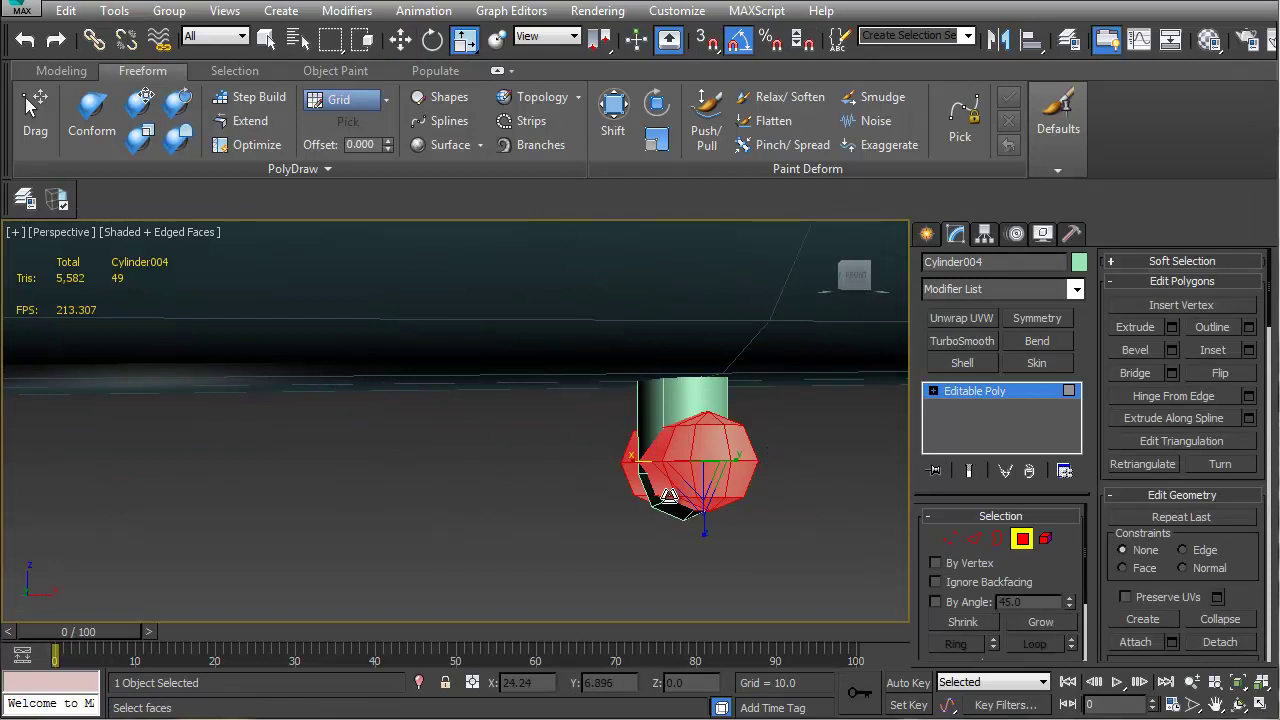
pyautogui.moveTo(672, 495); pyautogui.dragTo(724, 438)
pyautogui.keyDown('alt'); pyautogui.moveTo(708, 492); pyautogui.dragTo(777, 465, button='middle'); pyautogui.keyUp('alt')
pyautogui.moveTo(768, 460); pyautogui.dragTo(880, 462)
pyautogui.keyDown('alt'); pyautogui.moveTo(880, 462); pyautogui.dragTo(546, 480, button='middle'); pyautogui.keyUp('alt')
# Move the rod's polygons lengthwise so that the rod passes through the lower part of the vertical cylinder
pyautogui.press('w')
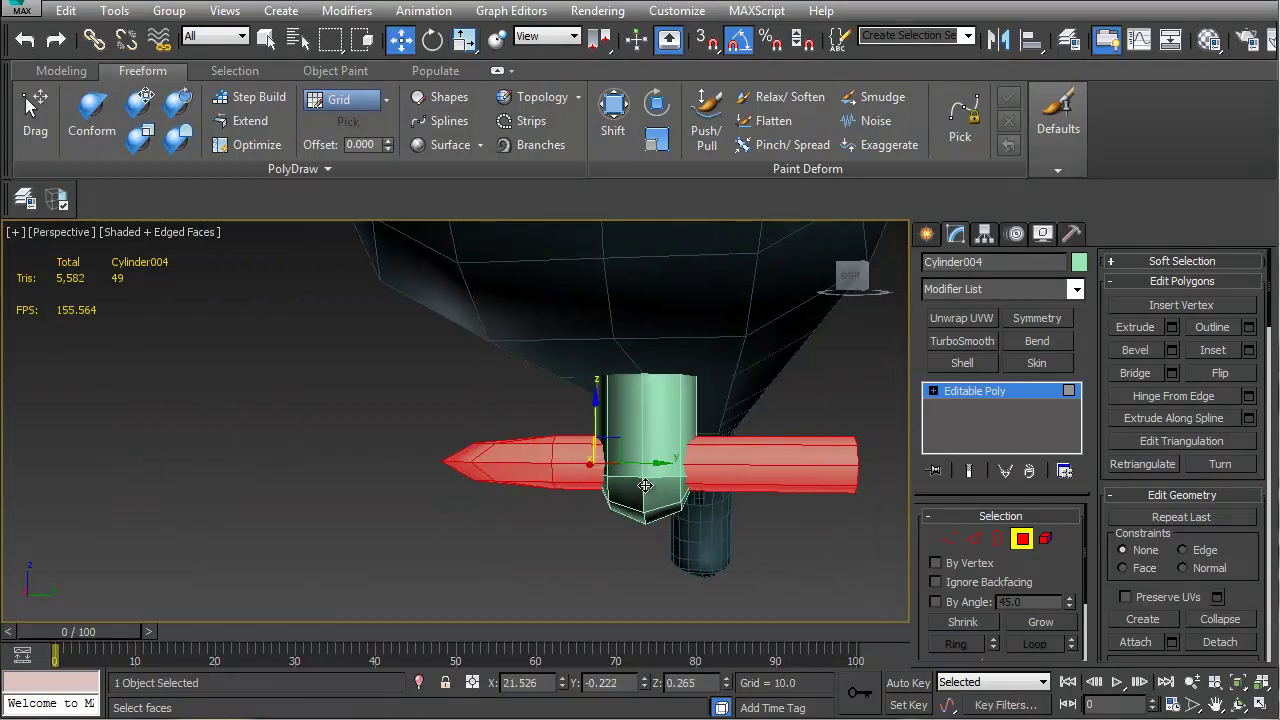
pyautogui.moveTo(629, 462); pyautogui.dragTo(615, 462)
pyautogui.keyDown('alt'); pyautogui.moveTo(615, 462); pyautogui.dragTo(605, 500, button='middle'); pyautogui.keyUp('alt')
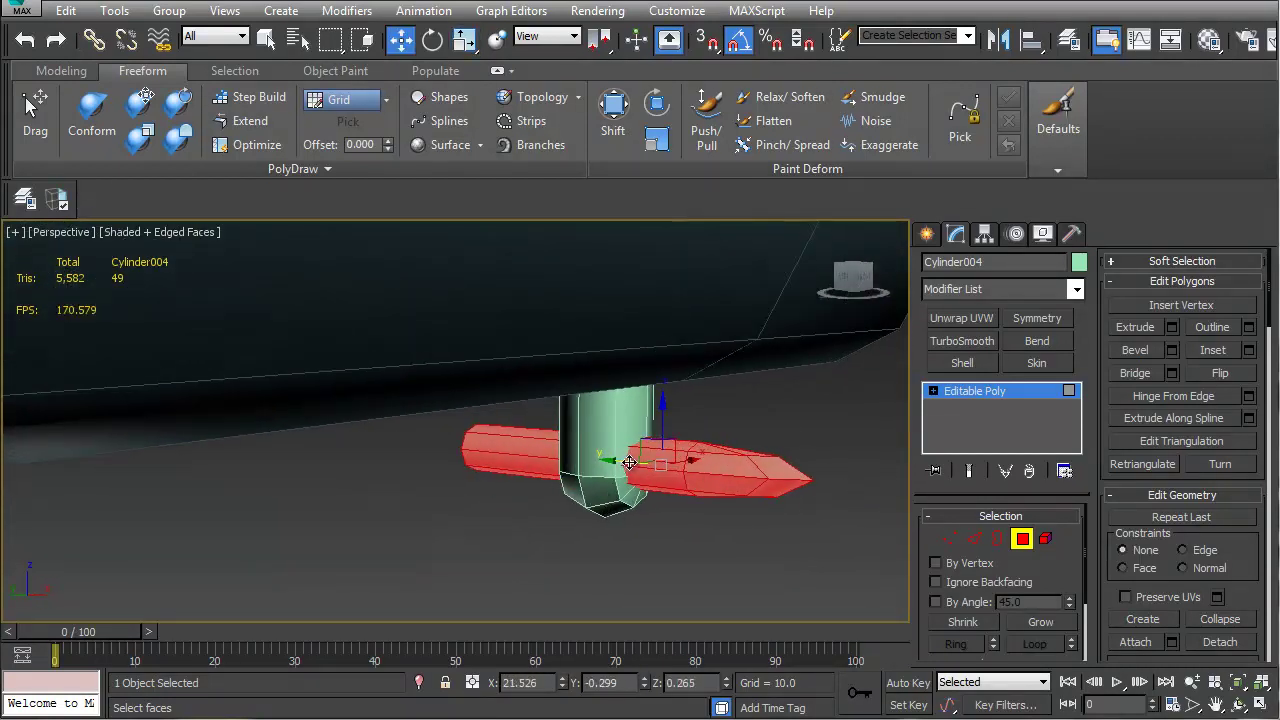
pyautogui.moveTo(576, 456); pyautogui.dragTo(648, 490)
pyautogui.press('s')
pyautogui.press('s')
pyautogui.moveTo(477, 457); pyautogui.dragTo(662, 475)
pyautogui.moveTo(662, 478)
pyautogui.keyDown('alt'); pyautogui.mouseDown(button='middle')
pyautogui.moveTo(688, 506)
pyautogui.moveTo(606, 486)
pyautogui.moveTo(103, 520)
pyautogui.moveTo(246, 503)
pyautogui.moveTo(565, 502)
pyautogui.moveTo(680, 443)
pyautogui.moveTo(660, 483)
pyautogui.moveTo(609, 514)
pyautogui.moveTo(514, 483)
pyautogui.moveTo(530, 518)
pyautogui.moveTo(536, 488)
pyautogui.mouseUp(button='middle'); pyautogui.keyUp('alt')
# In wireframe display, delete the hidden internal cap face inside the rod, and leave polygon editing
pyautogui.press('F3')
pyautogui.press('F3')
pyautogui.press('F3')
pyautogui.click(531, 520)
pyautogui.click(497, 480)
pyautogui.click(497, 480)
pyautogui.click(497, 480)
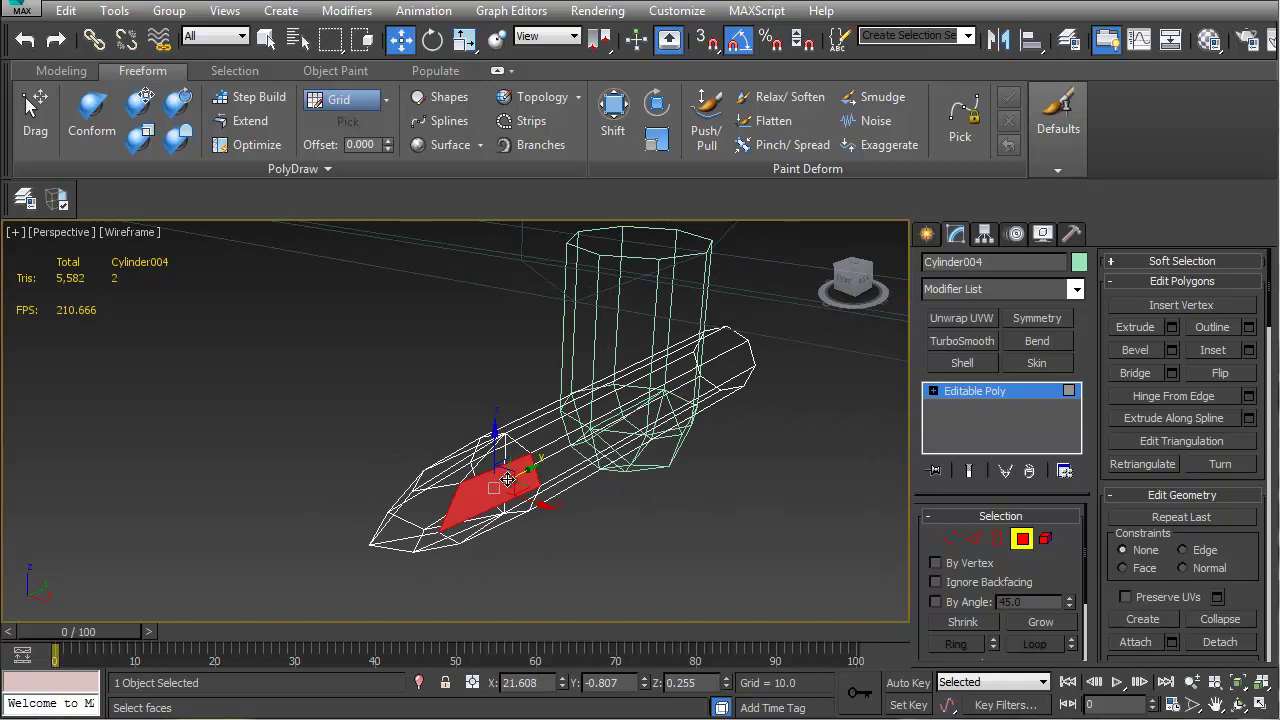
pyautogui.click(508, 480)
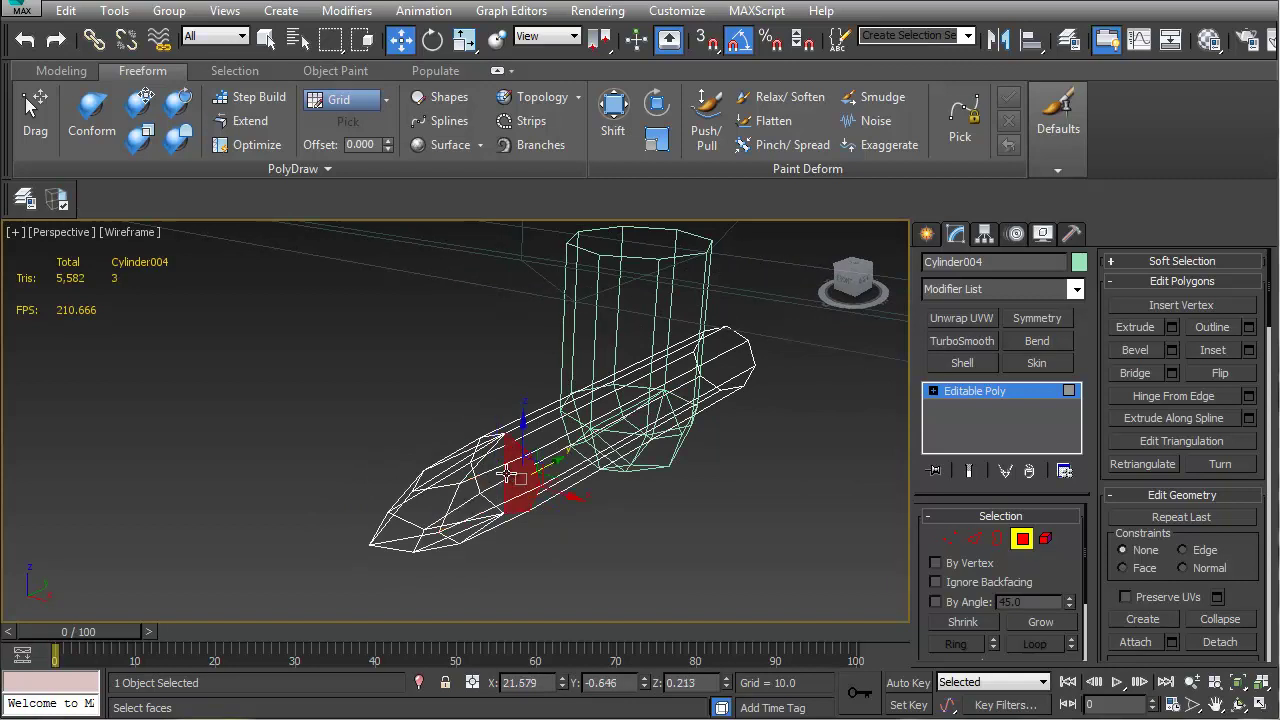
pyautogui.keyDown('alt'); pyautogui.moveTo(605, 458); pyautogui.dragTo(653, 400, button='middle'); pyautogui.keyUp('alt')
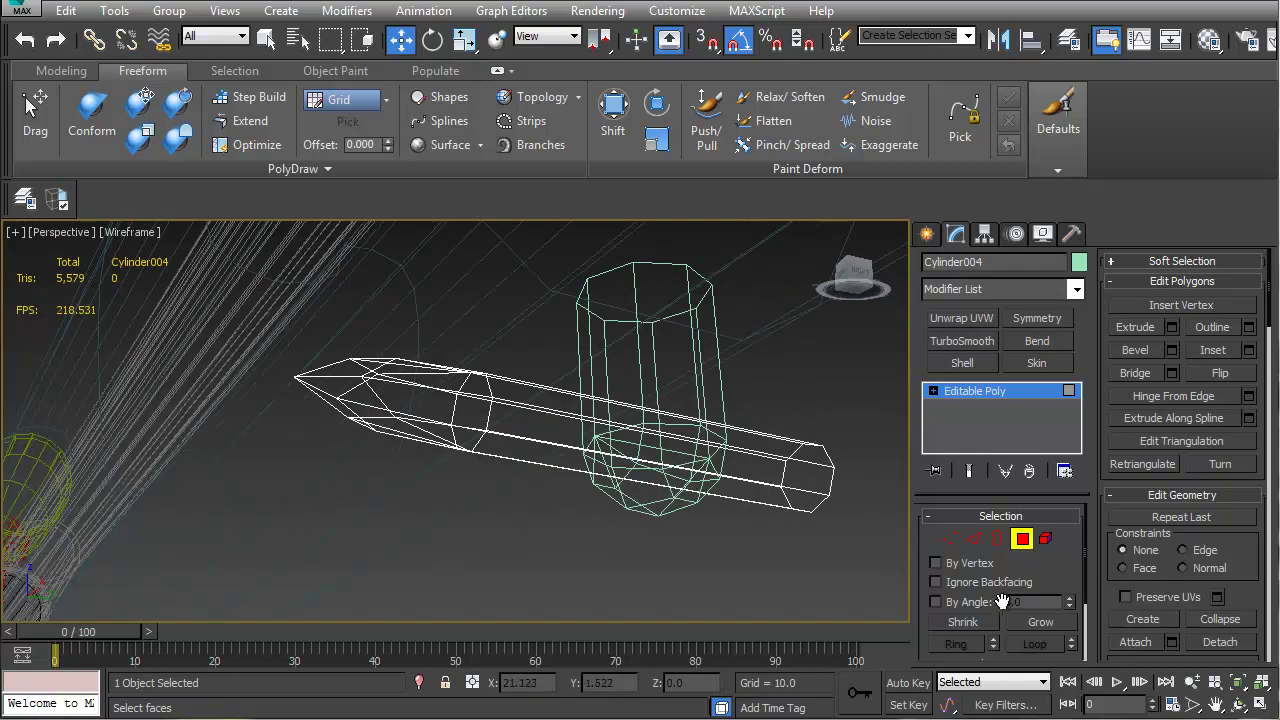
pyautogui.click(1022, 539)
# Delete the hidden internal cap face inside the vertical cylinder and return to shaded display
pyautogui.click(677, 466)
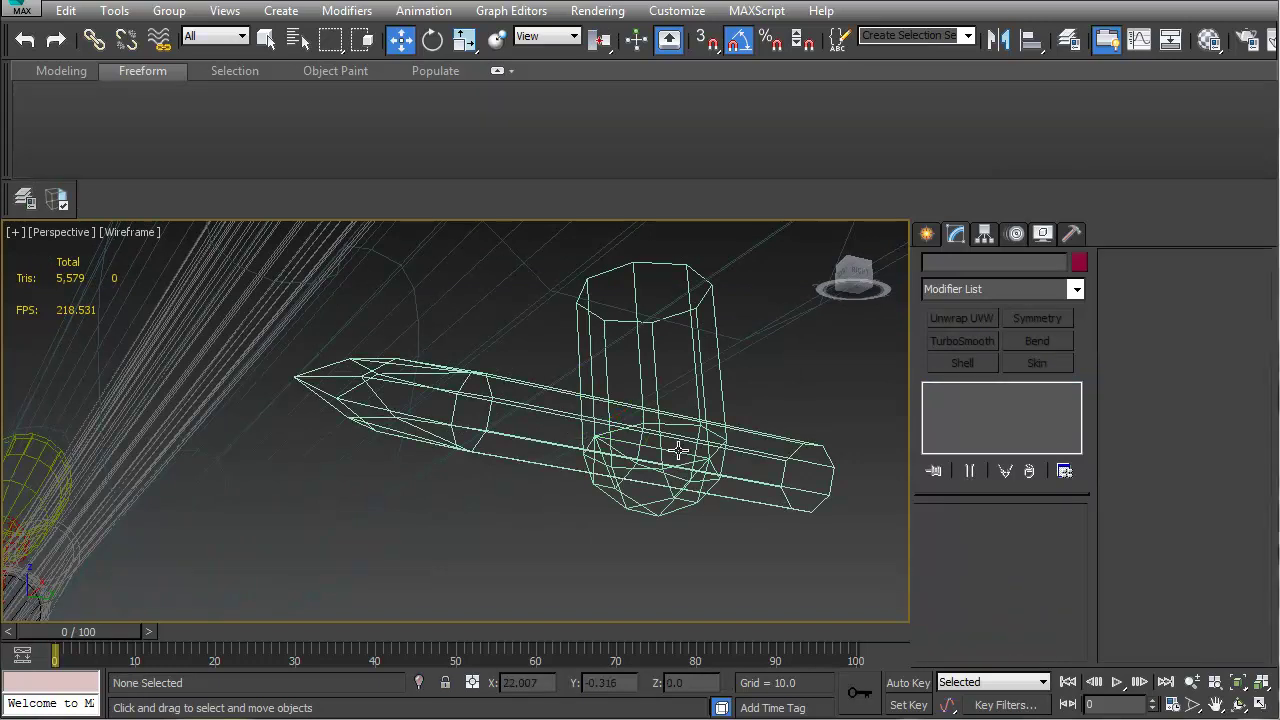
pyautogui.click(679, 450)
pyautogui.press('2')
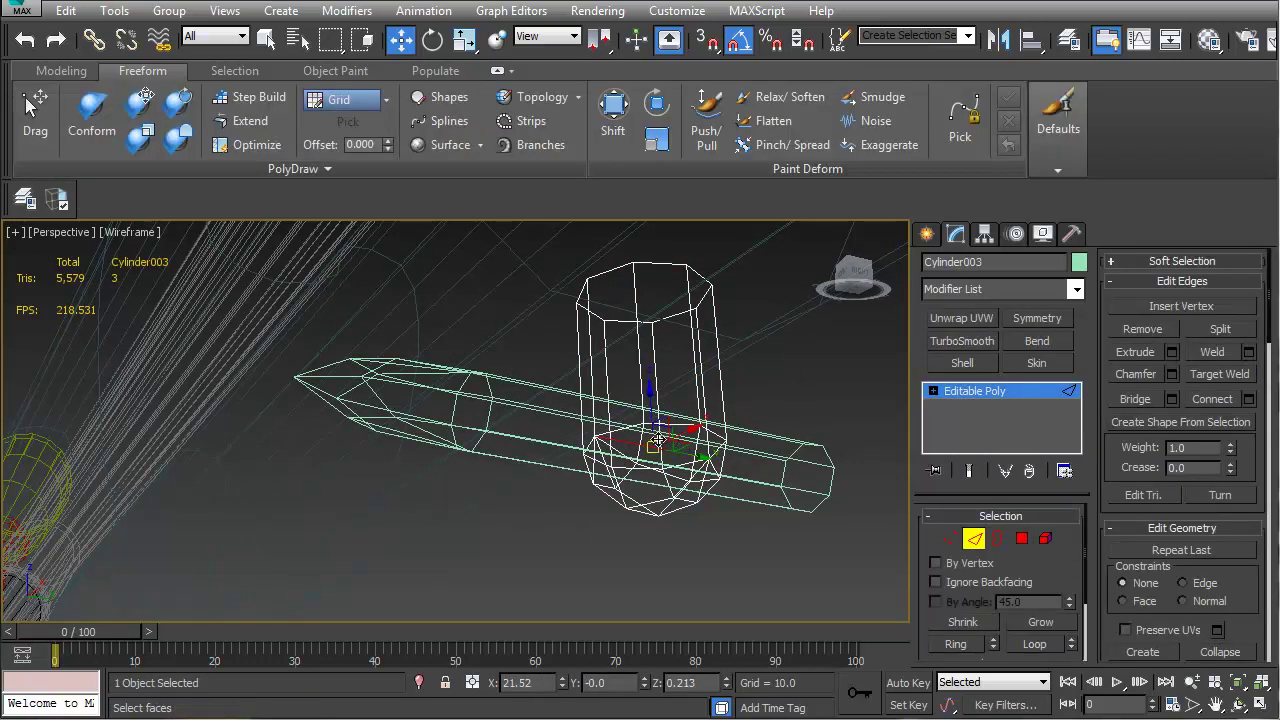
pyautogui.click(1022, 539)
pyautogui.moveTo(712, 470)
pyautogui.keyDown('alt'); pyautogui.mouseDown(button='middle')
pyautogui.moveTo(730, 438)
pyautogui.moveTo(659, 510)
pyautogui.mouseUp(button='middle'); pyautogui.keyUp('alt')
pyautogui.click(728, 450)
pyautogui.press('F3')
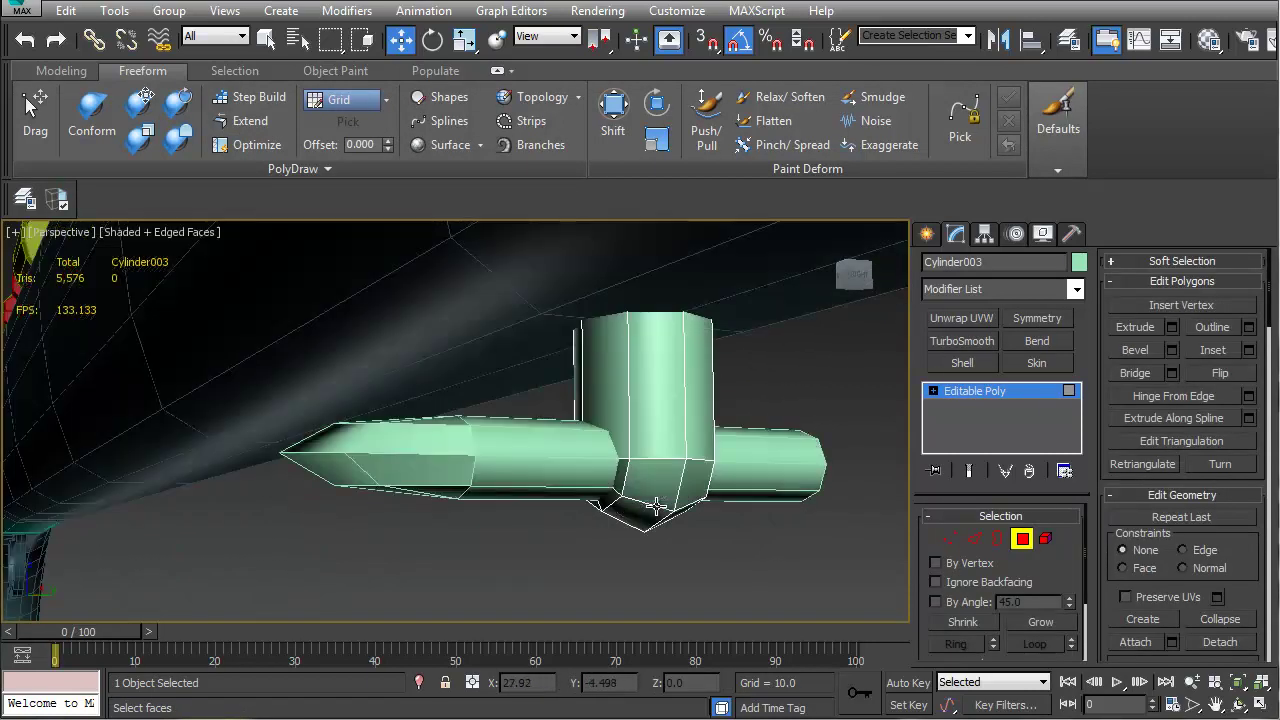
# Weld all vertices of the vertical cylinder and leave vertex editing
pyautogui.press('1')
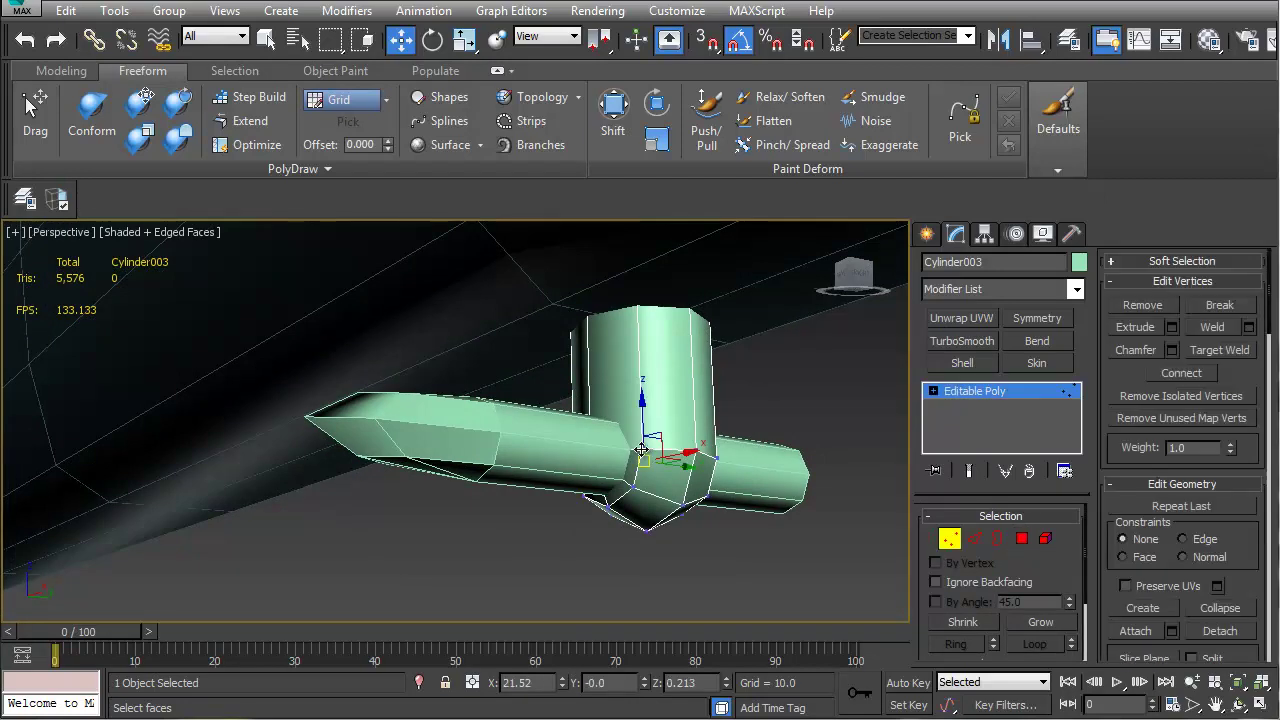
pyautogui.click(642, 478)
pyautogui.hotkey('ctrl', 'z')
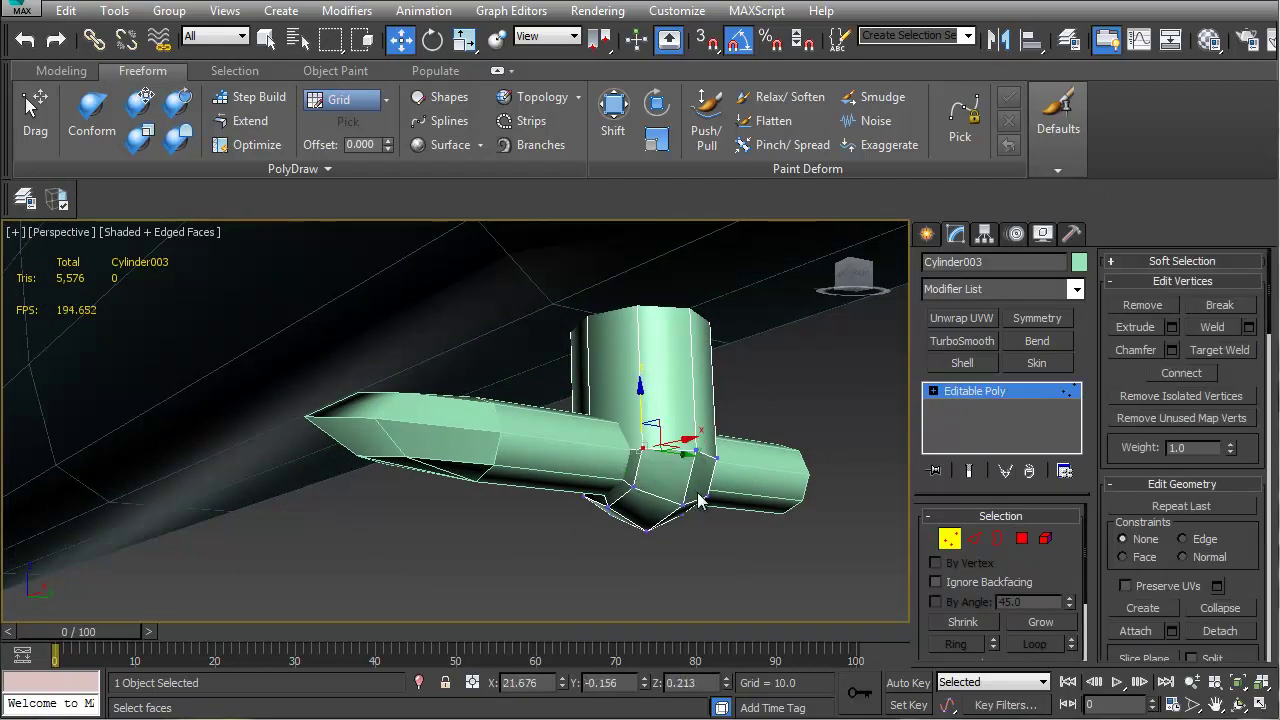
pyautogui.click(1248, 328)
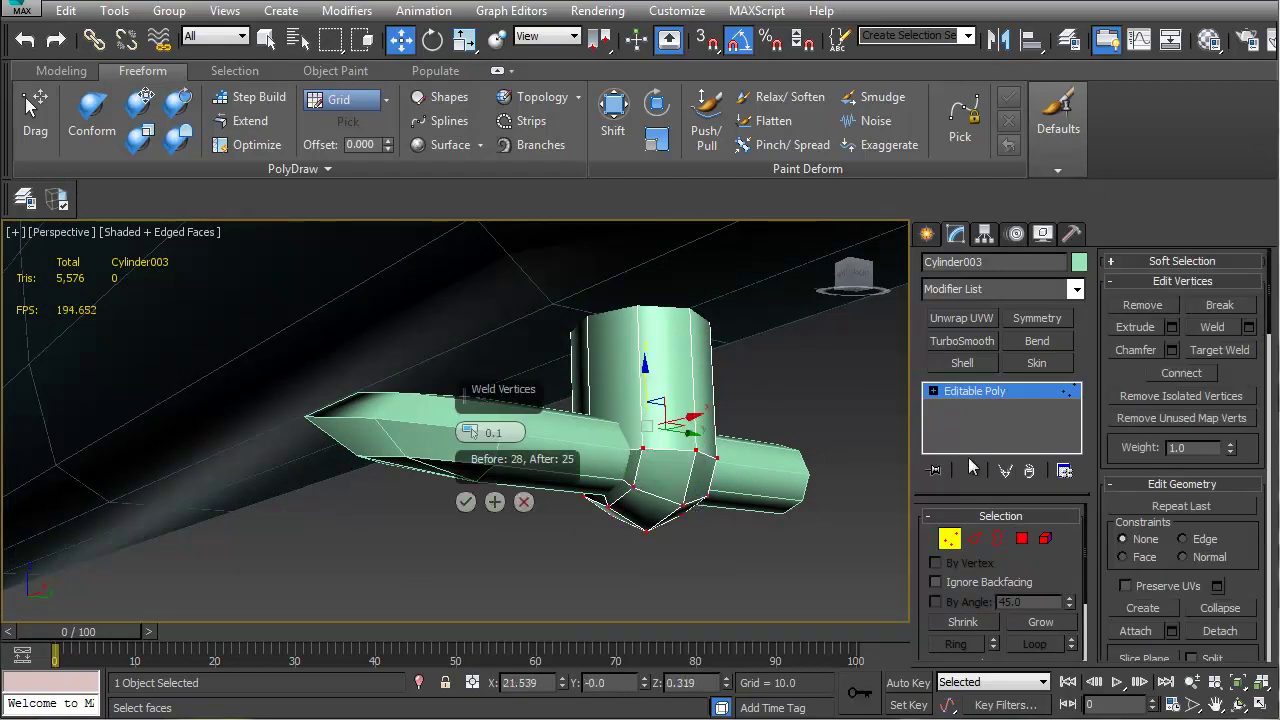
pyautogui.click(466, 501)
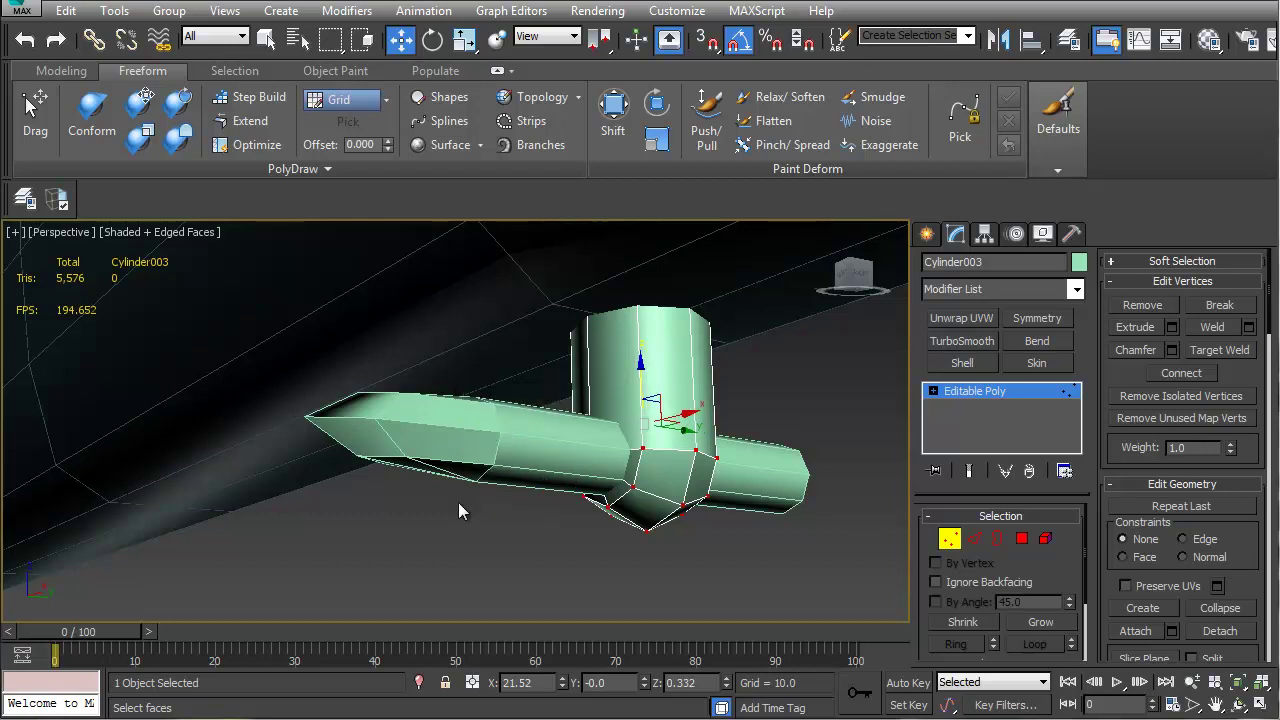
pyautogui.click(949, 536)
# Weld all vertices of the horizontal rod with a threshold of 0.0 and leave vertex editing
pyautogui.click(559, 468)
pyautogui.press('1')
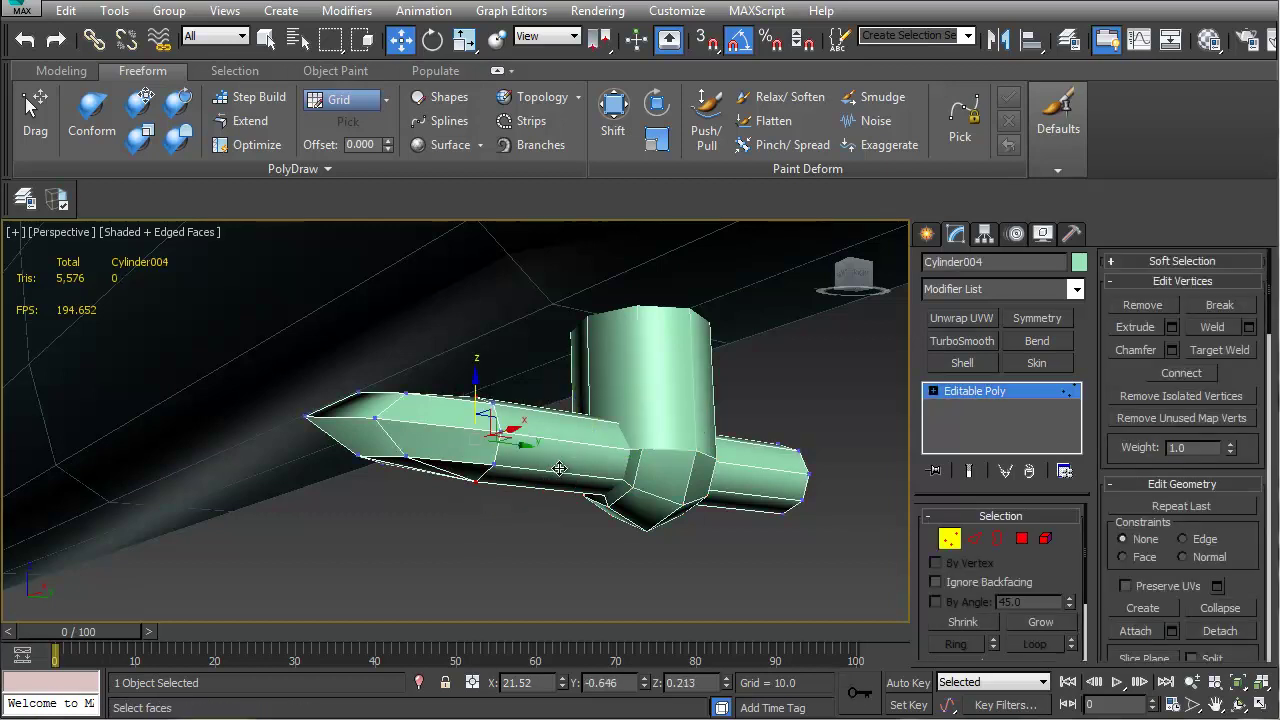
pyautogui.hotkey('ctrl', 'a')
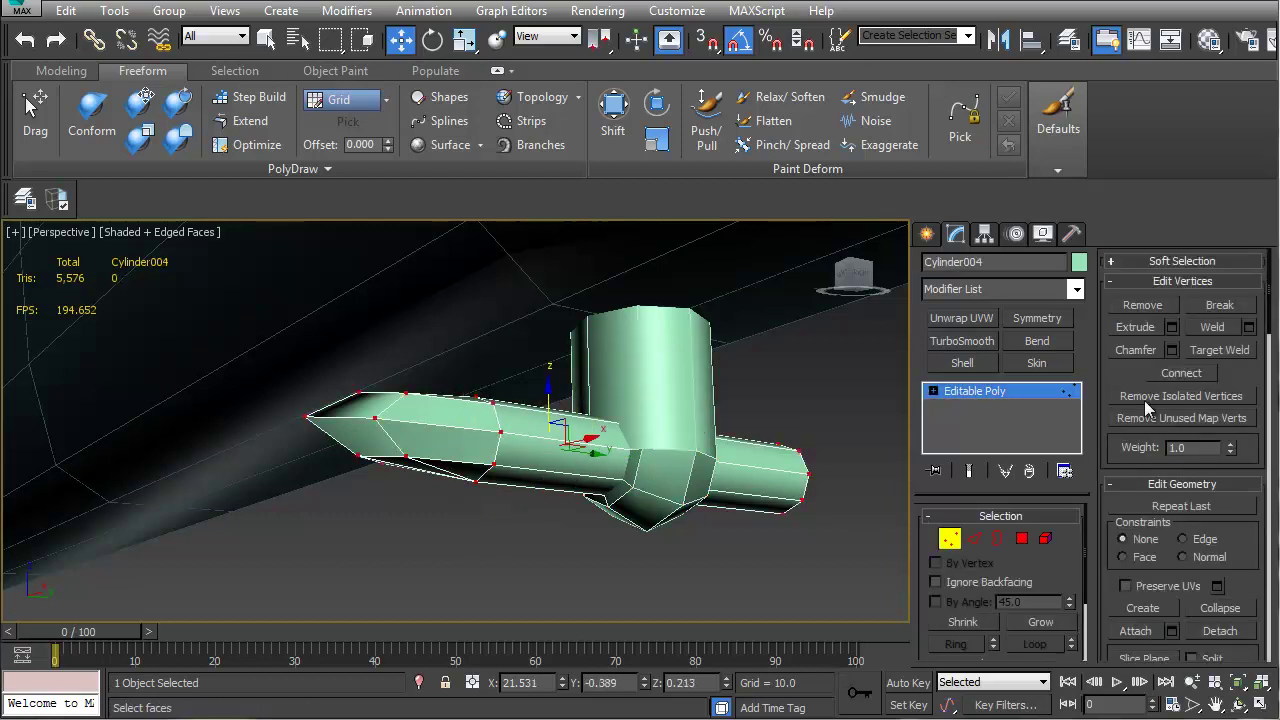
pyautogui.click(1249, 328)
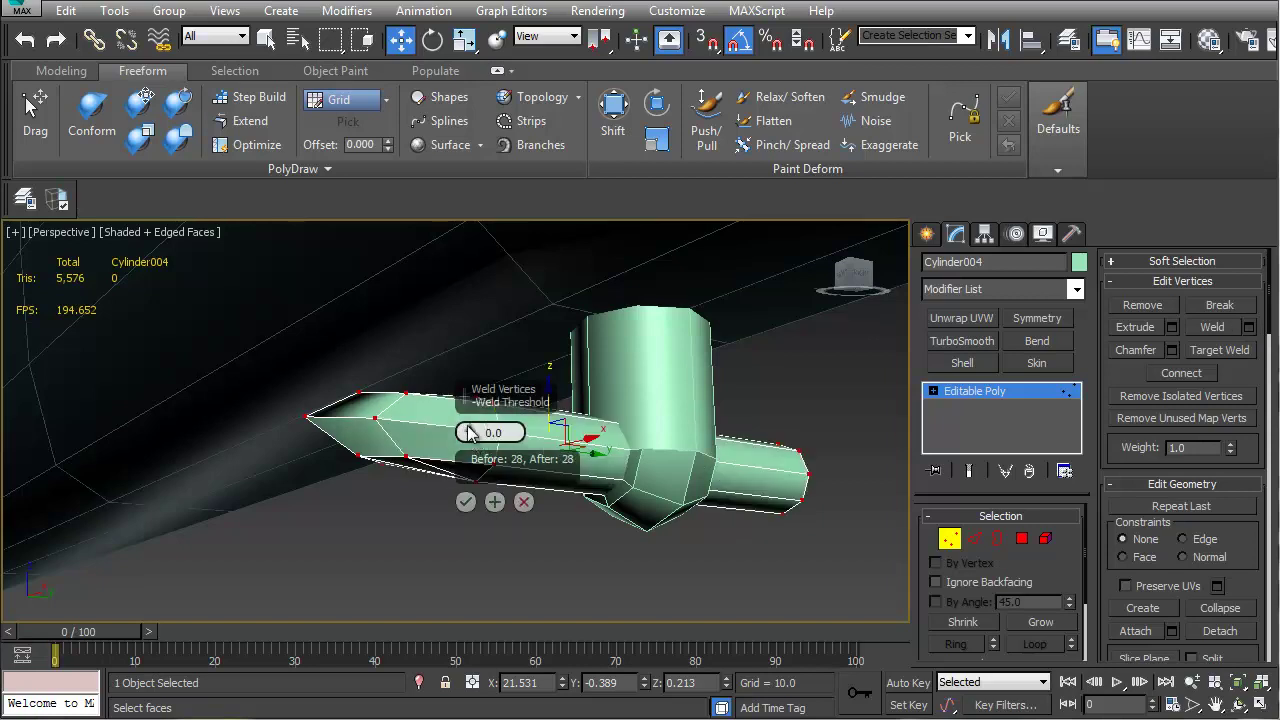
pyautogui.click(466, 501)
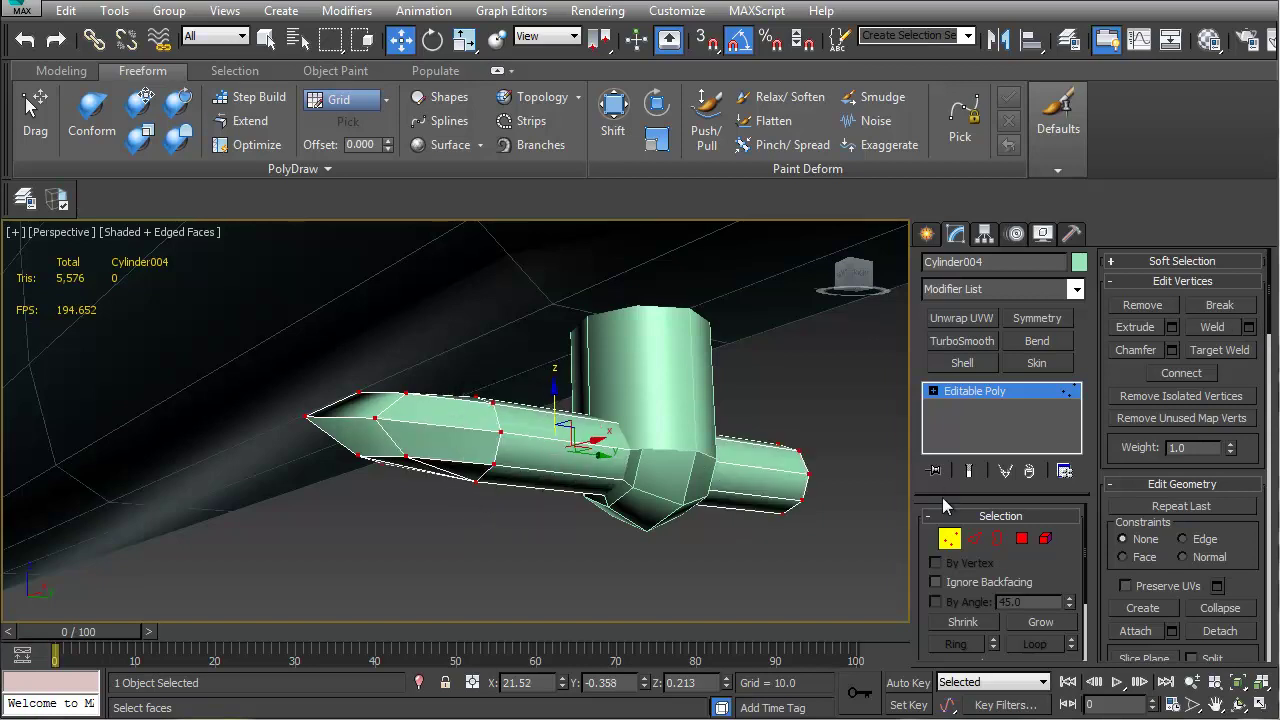
pyautogui.click(949, 527)
# Subtract the horizontal rod from the vertical cylinder with a Boolean, cutting a hole through the cylinder's lower part
pyautogui.click(647, 388)
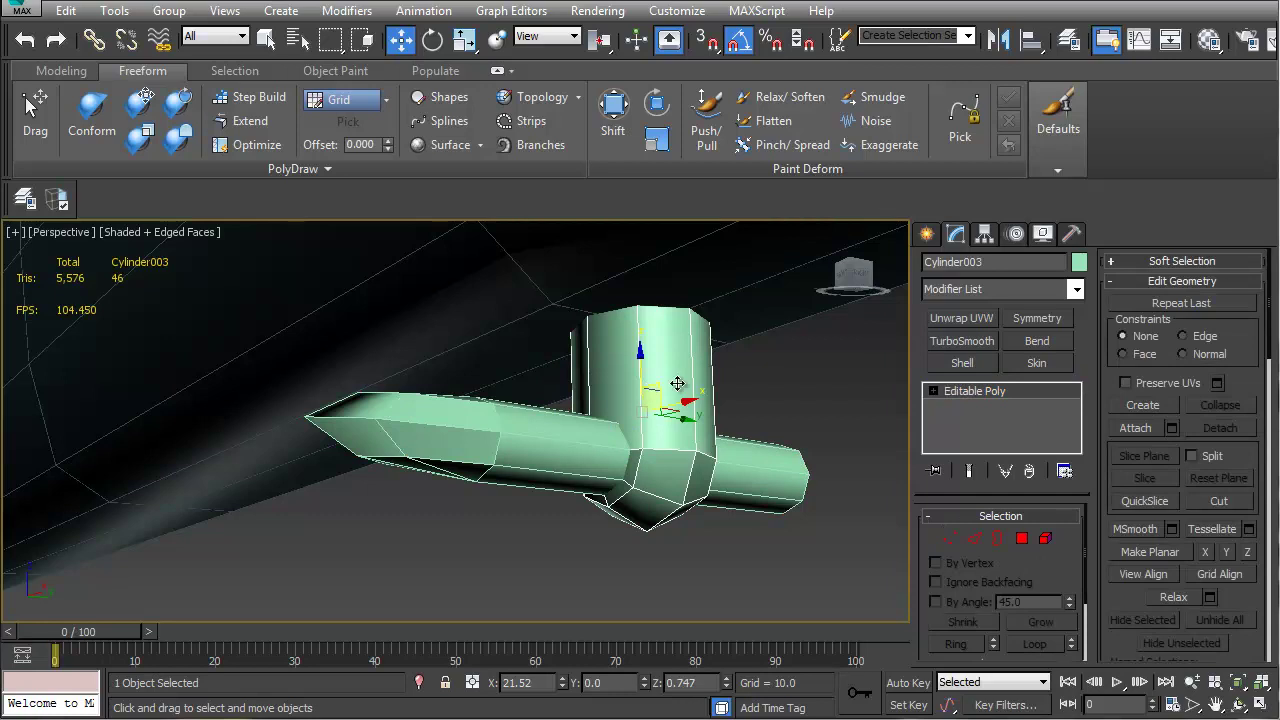
pyautogui.click(925, 237)
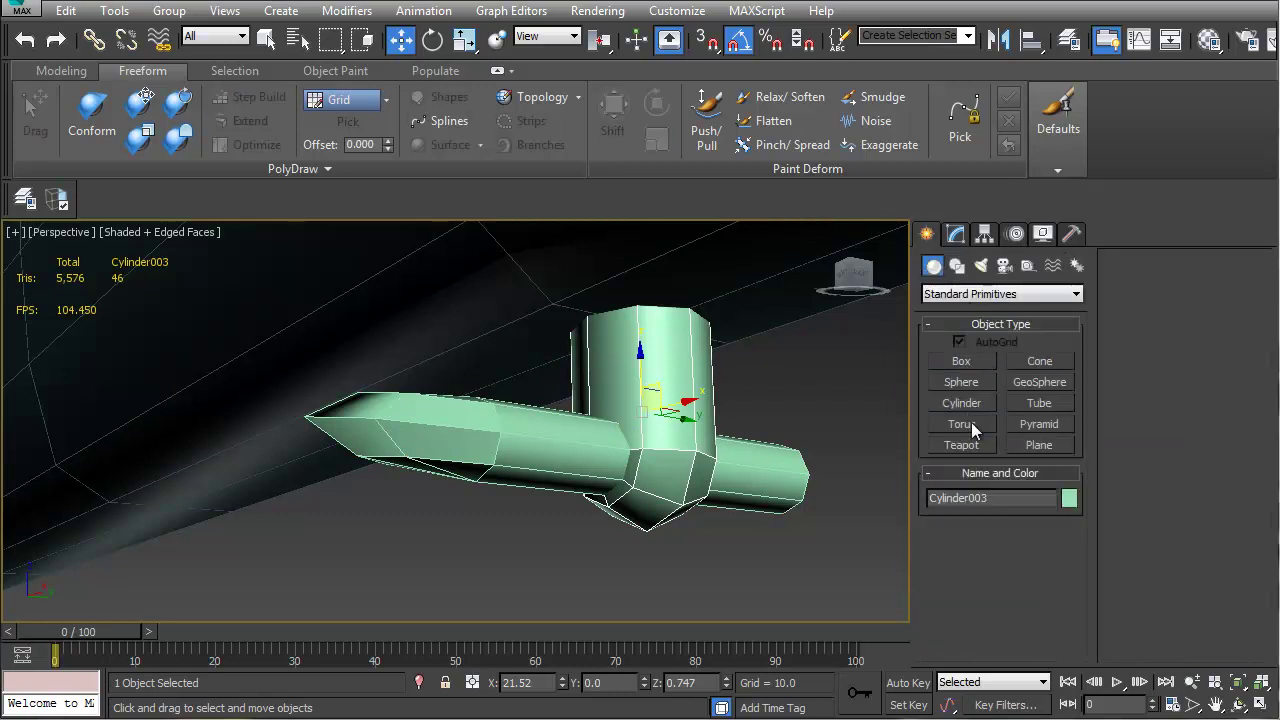
pyautogui.click(995, 294)
pyautogui.click(978, 336)
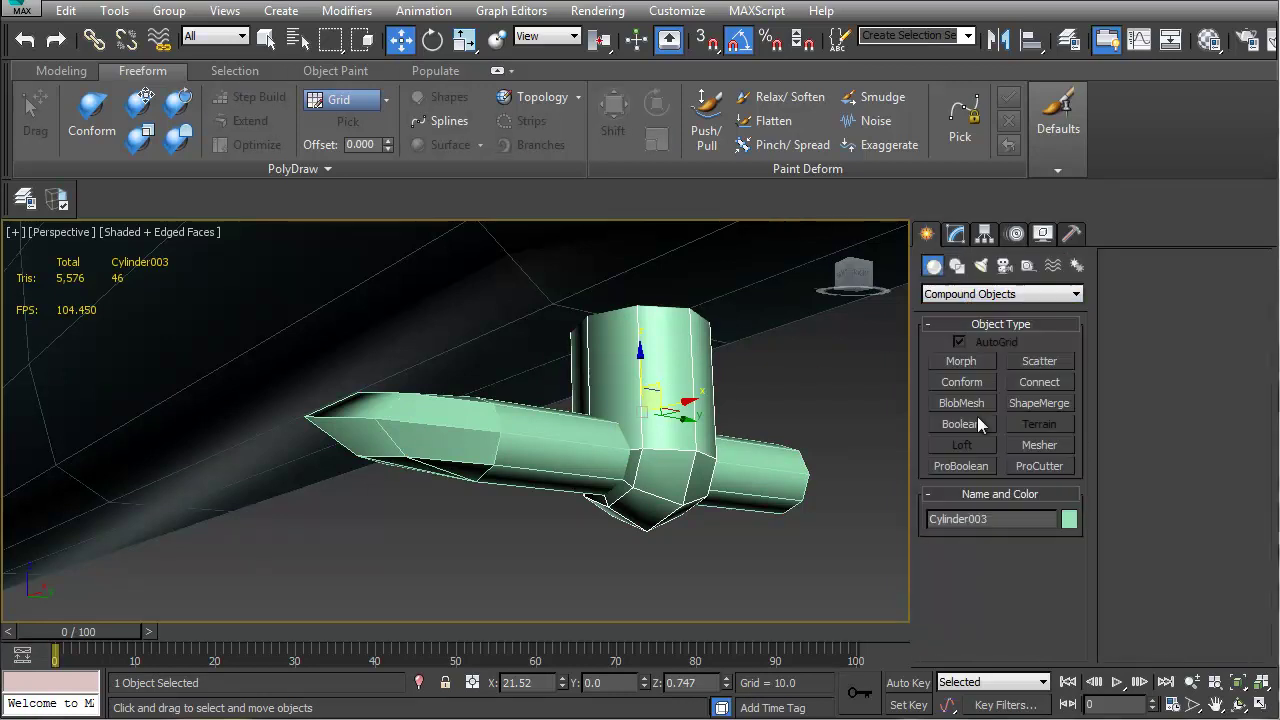
pyautogui.click(963, 425)
pyautogui.click(1007, 570)
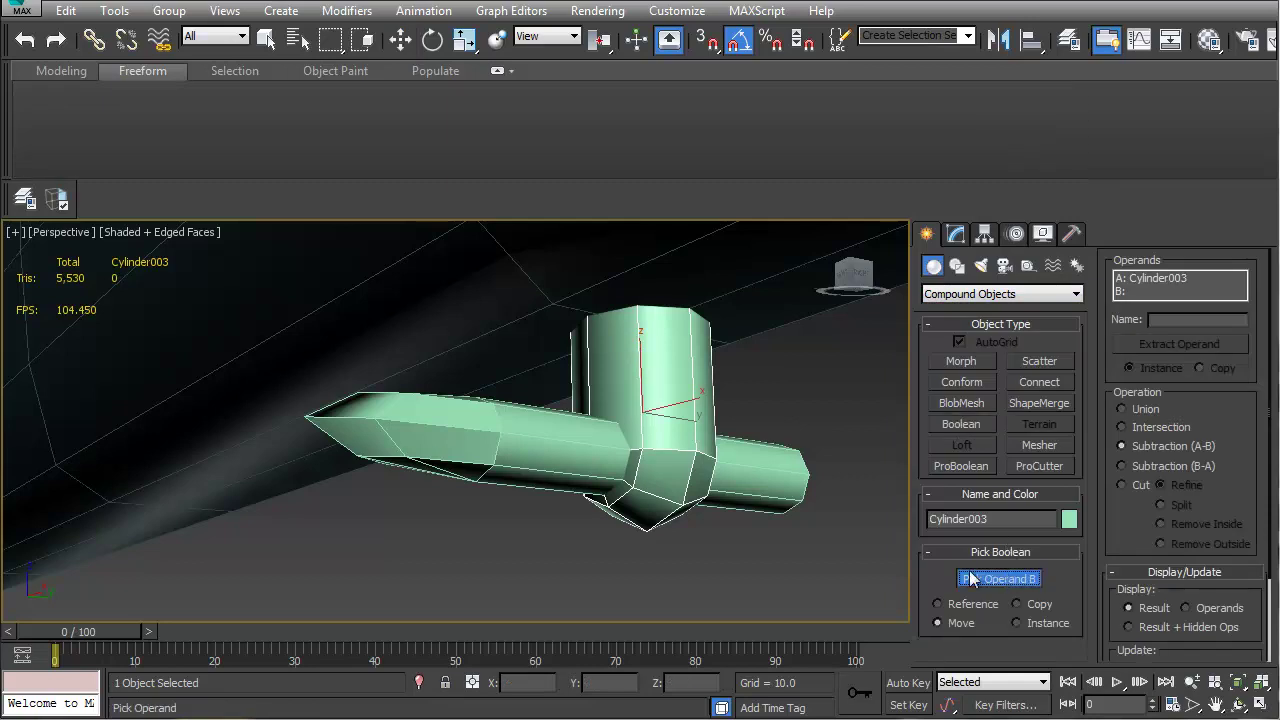
pyautogui.click(749, 470)
pyautogui.keyDown('alt'); pyautogui.moveTo(749, 470); pyautogui.dragTo(772, 360, button='middle'); pyautogui.keyUp('alt')
pyautogui.press('w')
pyautogui.scroll(2, 576, 512)
pyautogui.scroll(-2, 582, 490)
pyautogui.keyDown('alt'); pyautogui.moveTo(703, 393); pyautogui.dragTo(735, 408, button='middle'); pyautogui.keyUp('alt')
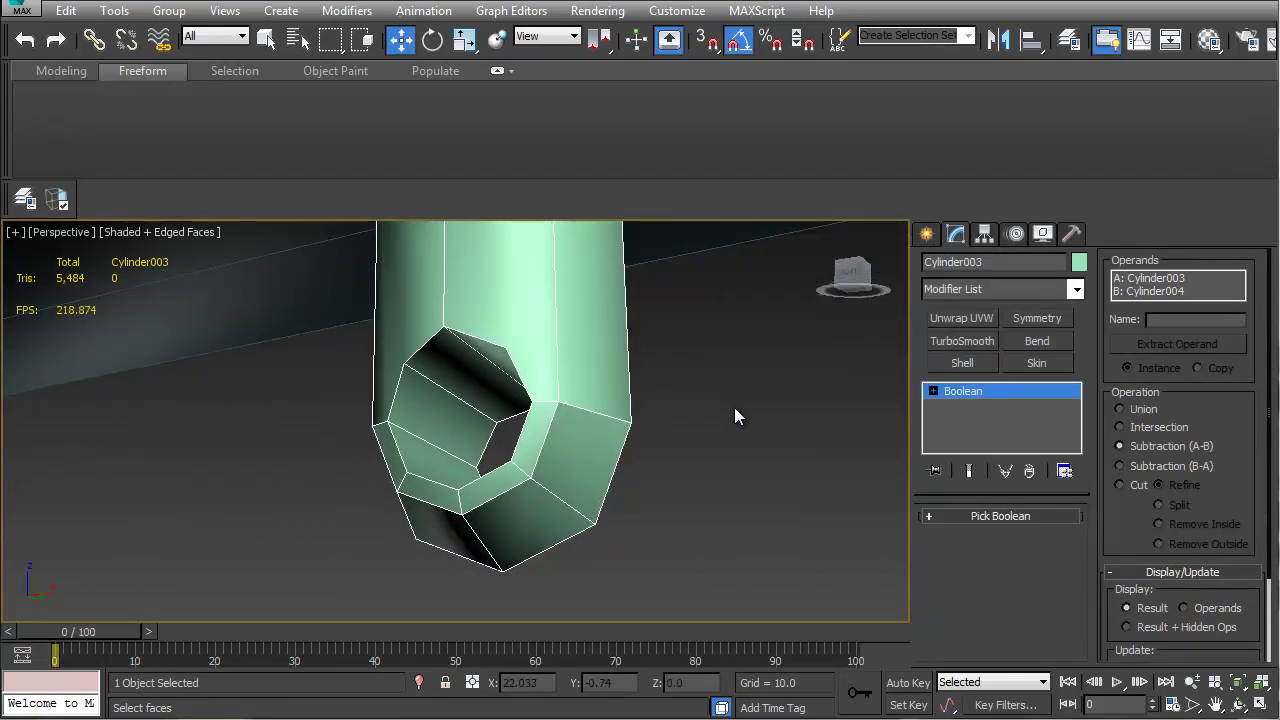
# Convert the Boolean result to an editable poly and select the vertices around the hole
pyautogui.hotkey('ctrl', 'e')
pyautogui.press('1')
pyautogui.keyDown('alt'); pyautogui.moveTo(551, 408); pyautogui.dragTo(449, 393, button='middle'); pyautogui.keyUp('alt')
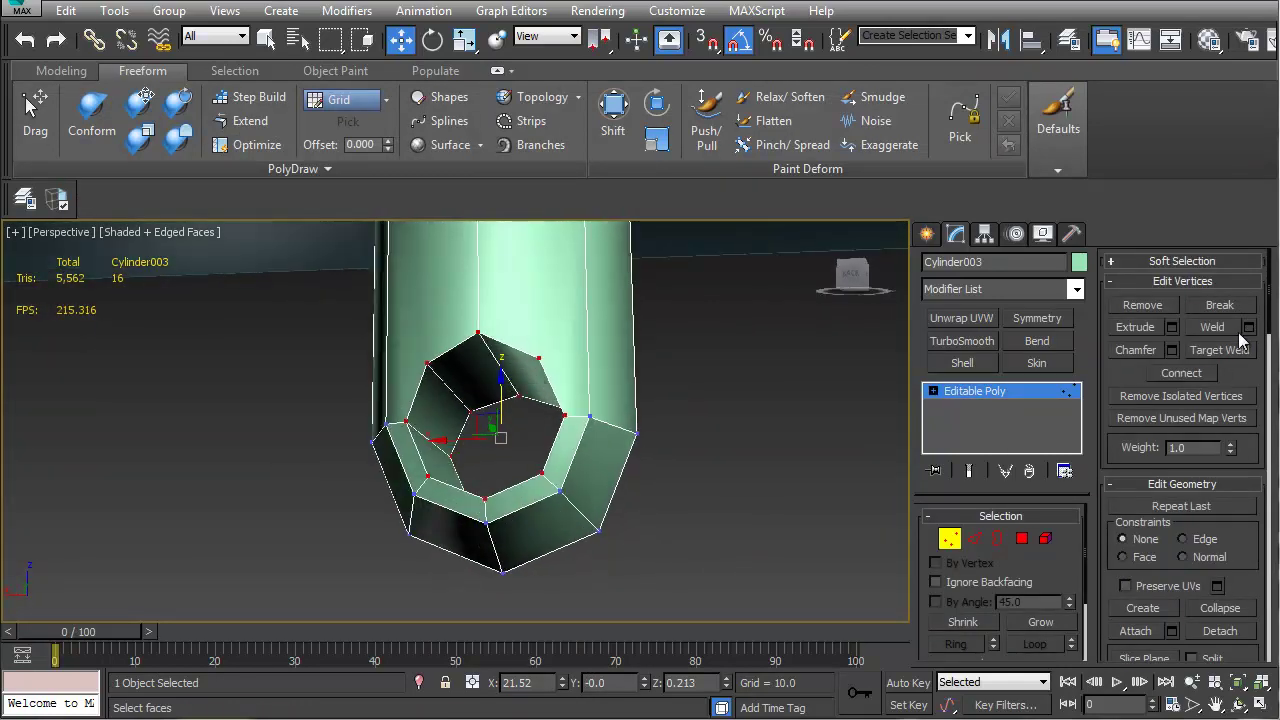
# Try to insert extra vertices on the edges around the hole's rim
pyautogui.press('2')
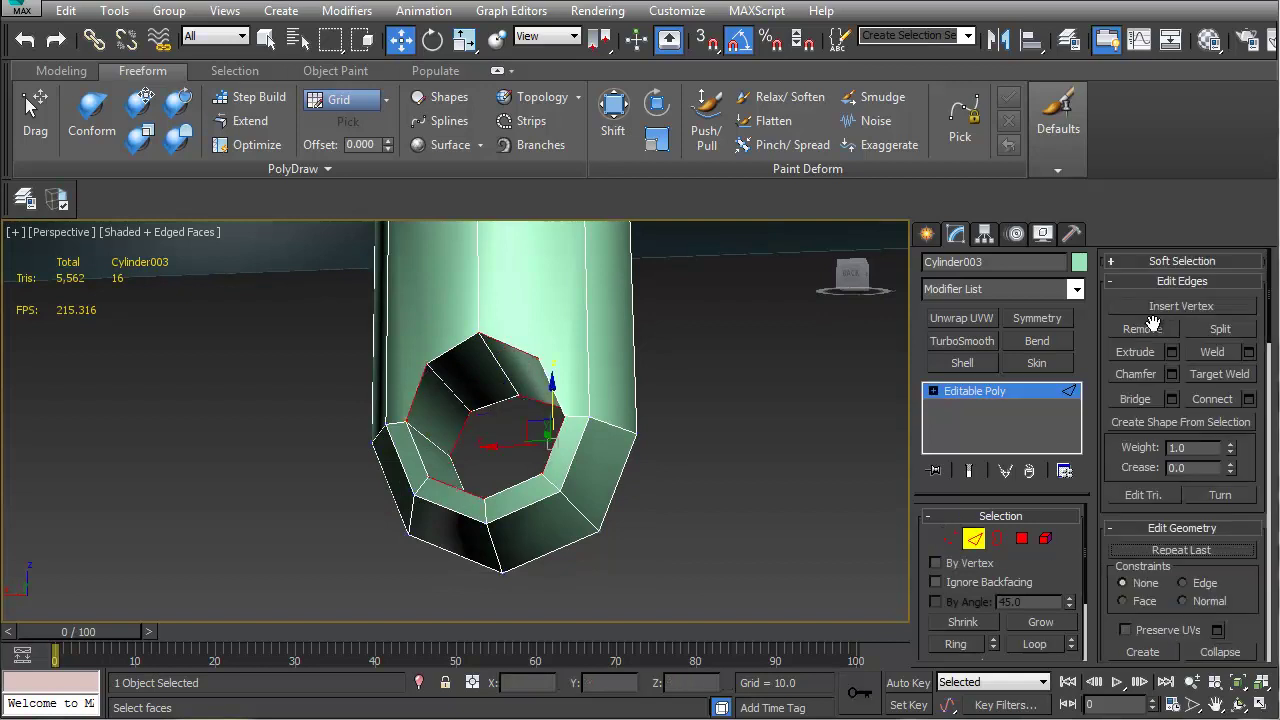
pyautogui.click(1207, 309)
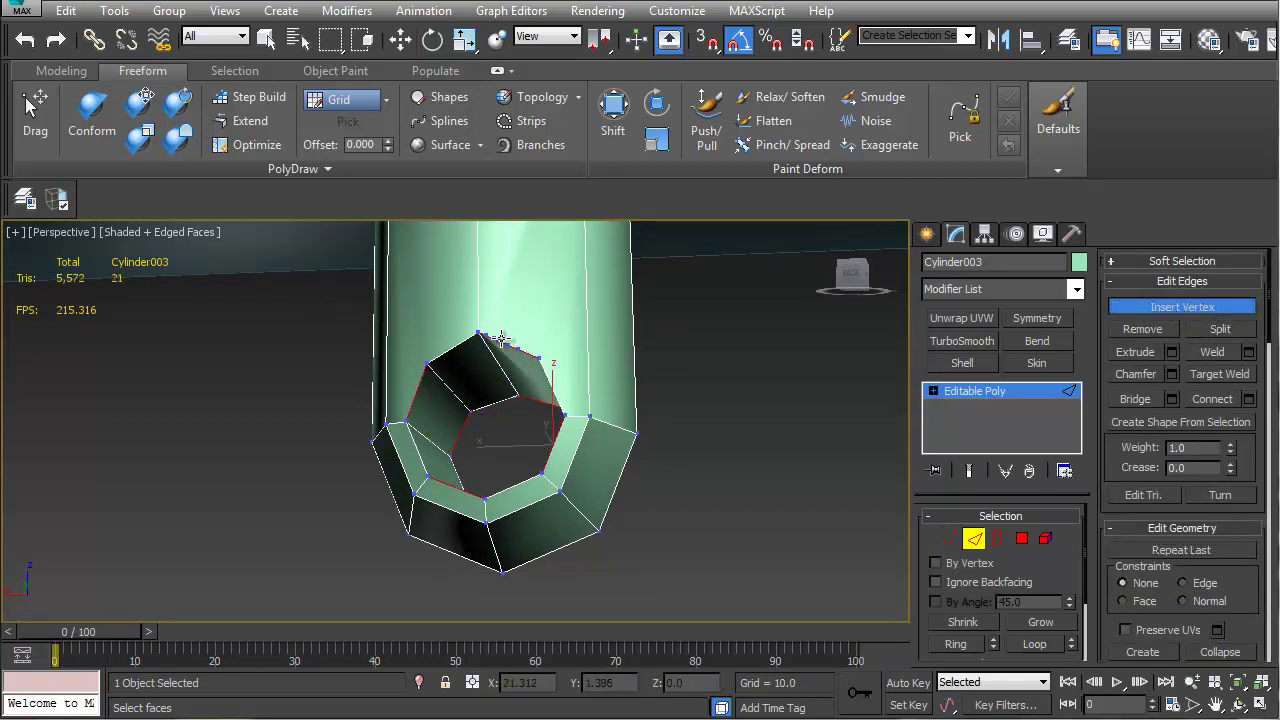
pyautogui.moveTo(427, 424); pyautogui.dragTo(445, 443, button='middle')
pyautogui.scroll(3, 467, 437)
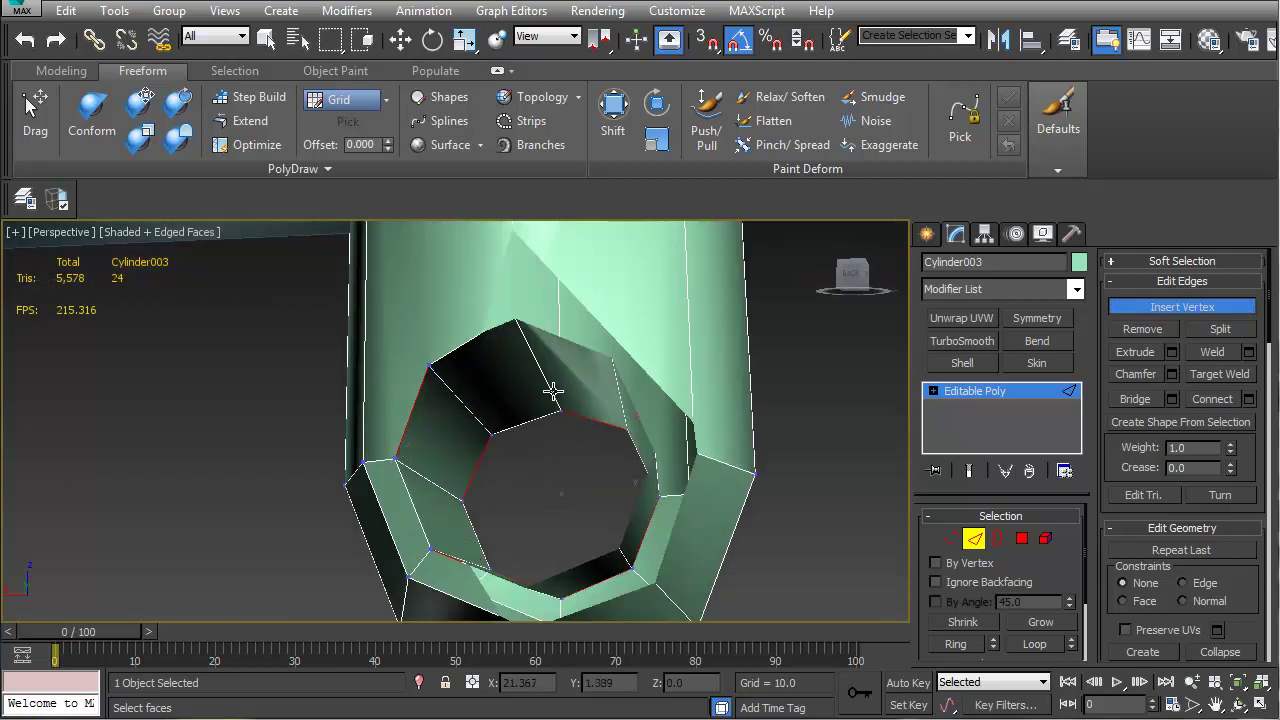
pyautogui.scroll(-3, 555, 385)
pyautogui.keyDown('alt'); pyautogui.moveTo(551, 380); pyautogui.dragTo(530, 440, button='middle'); pyautogui.keyUp('alt')
# In wireframe display, delete the cylinder's top cap hidden inside the body and return to shaded display
pyautogui.click(1026, 540)
pyautogui.moveTo(676, 400); pyautogui.dragTo(669, 437, button='middle')
pyautogui.press('w')
pyautogui.moveTo(748, 440); pyautogui.dragTo(746, 504, button='middle')
pyautogui.scroll(-4, 746, 504)
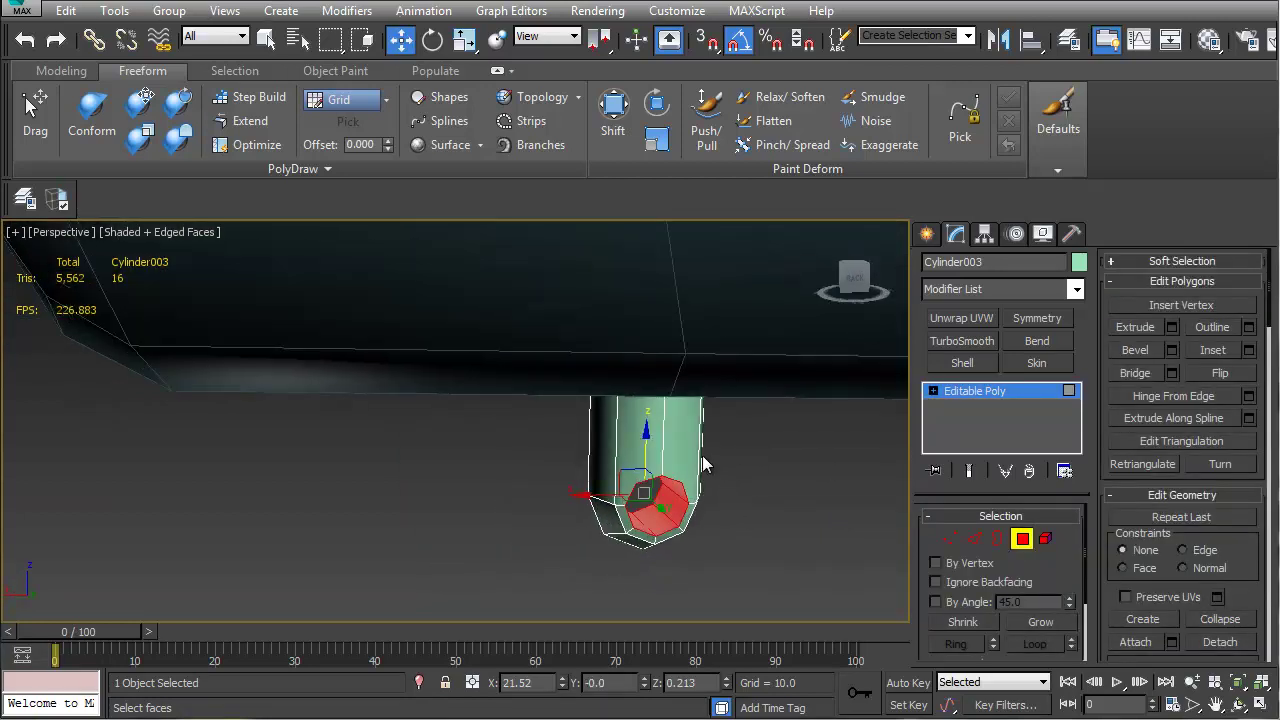
pyautogui.press('F3')
pyautogui.moveTo(739, 295); pyautogui.dragTo(758, 313)
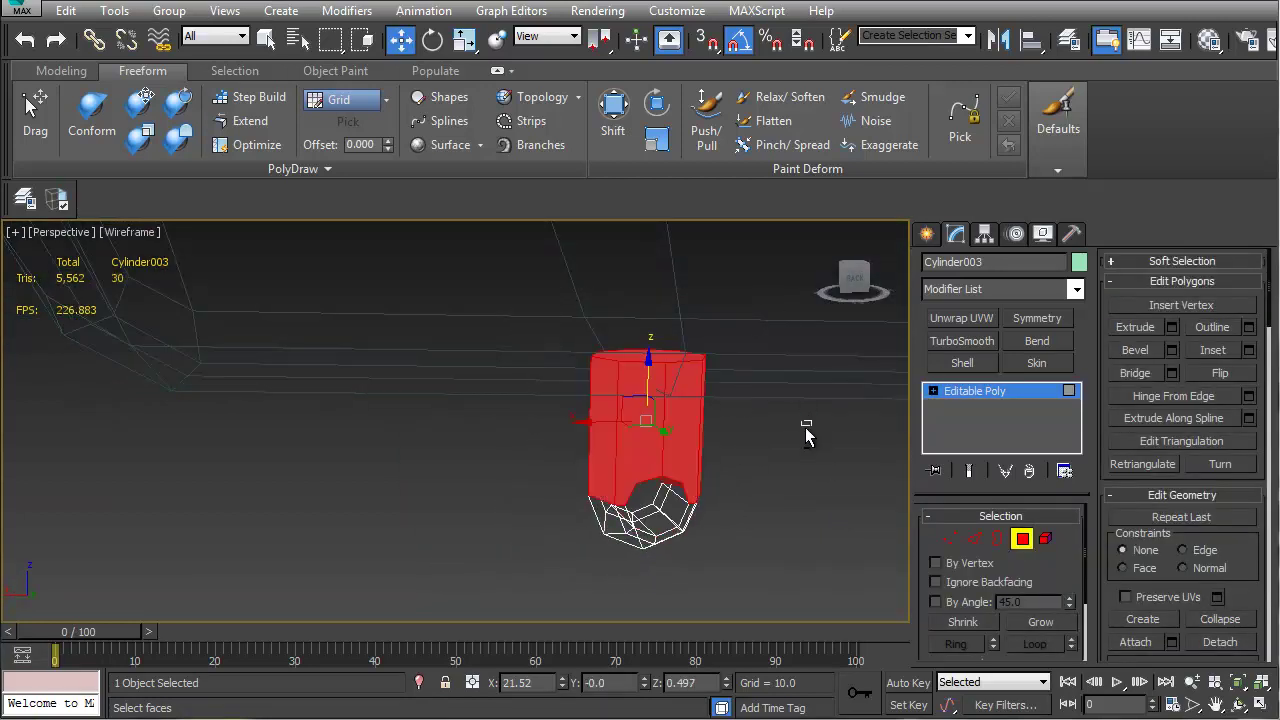
pyautogui.click(381, 578)
pyautogui.press('F3')
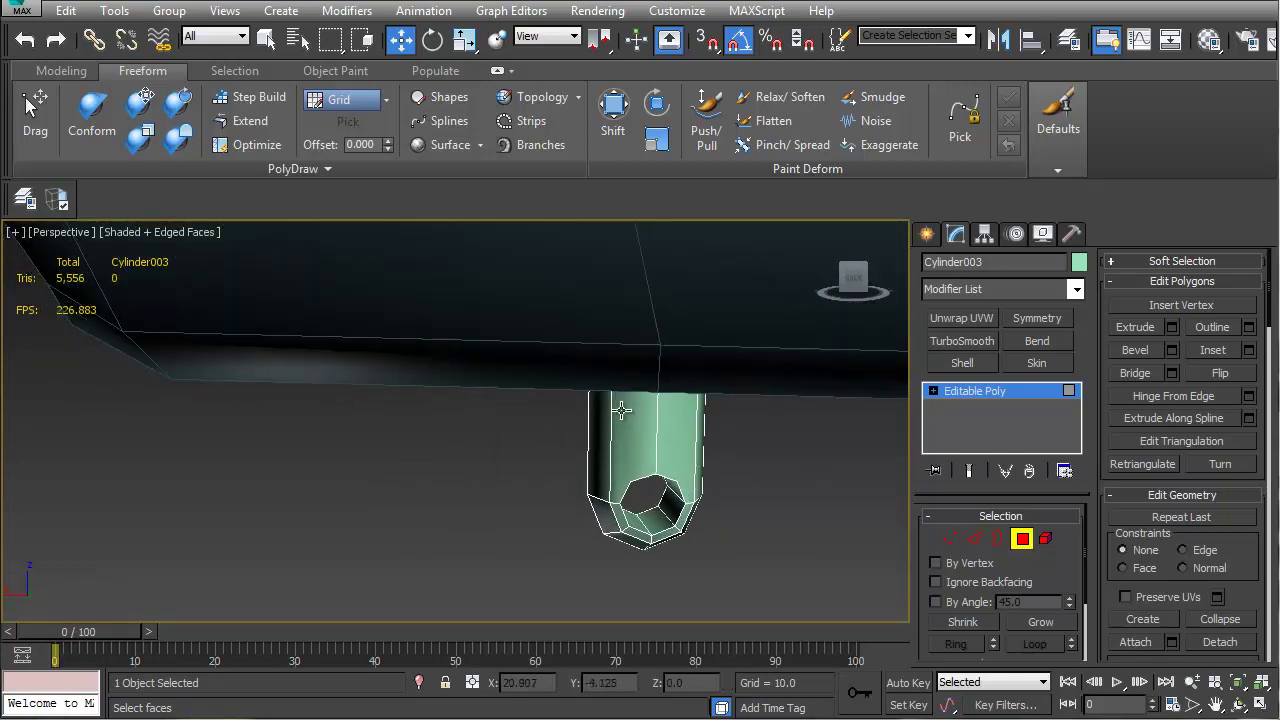
# Select the cylinder's top ring of vertices through wireframe display and lower it by about 0.148
pyautogui.press('F3')
pyautogui.press('1')
pyautogui.moveTo(529, 309); pyautogui.dragTo(730, 387)
pyautogui.press('F3')
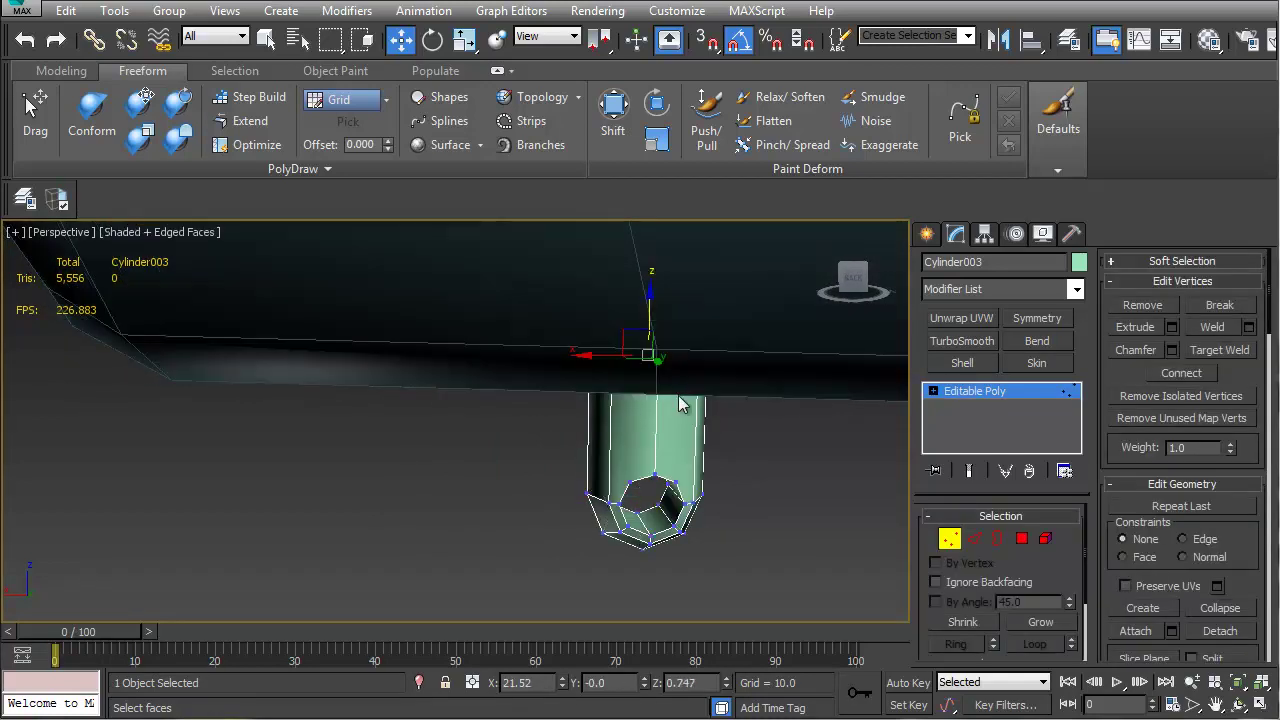
pyautogui.keyDown('alt'); pyautogui.moveTo(730, 387); pyautogui.dragTo(623, 385, button='middle'); pyautogui.keyUp('alt')
pyautogui.moveTo(647, 303); pyautogui.dragTo(657, 343)
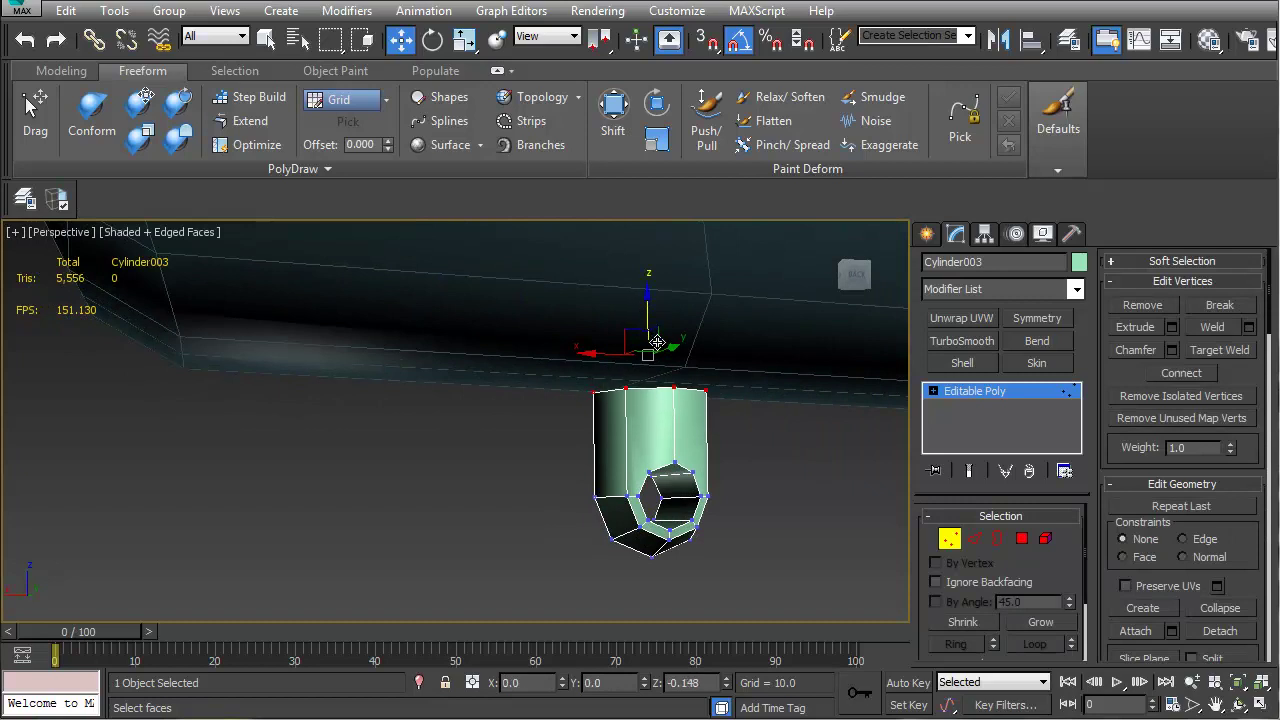
# Replace the smoothing groups on all of the mount's polygons with group 1
pyautogui.keyDown('alt'); pyautogui.moveTo(600, 395); pyautogui.dragTo(508, 430, button='middle'); pyautogui.keyUp('alt')
pyautogui.click(1020, 539)
pyautogui.hotkey('ctrl', 'a')
pyautogui.scroll(-10, 1235, 560)
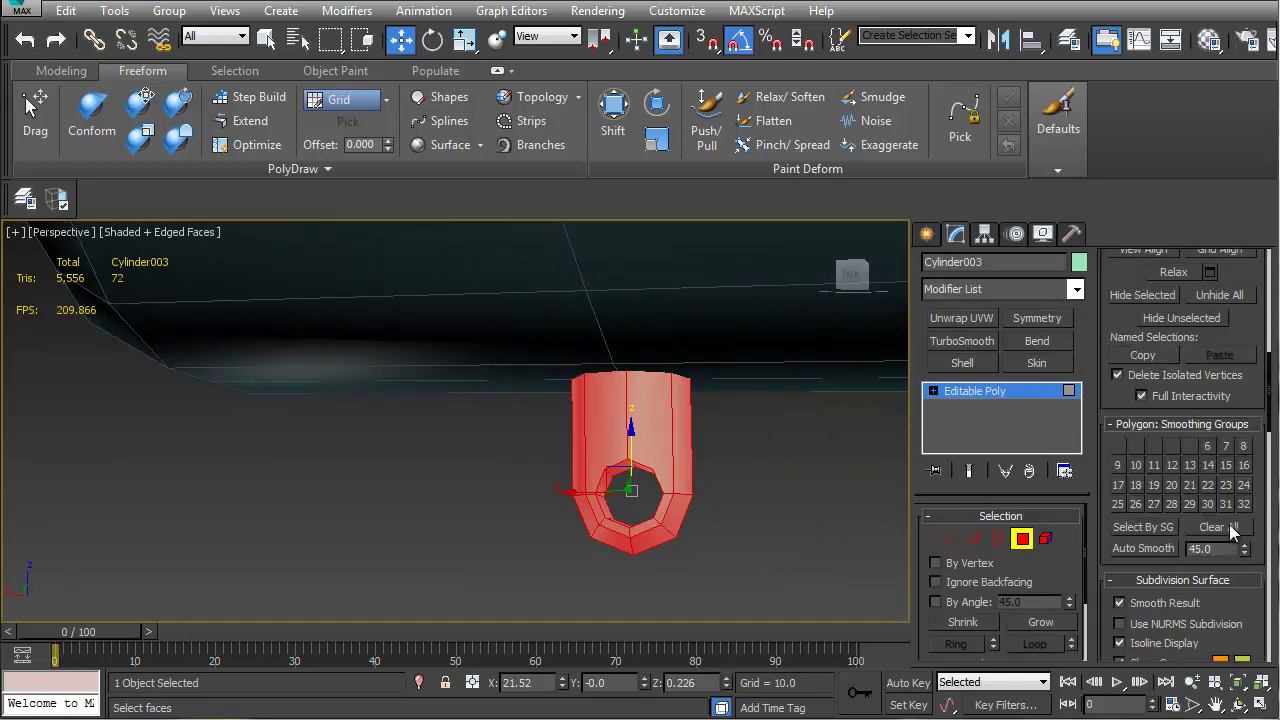
pyautogui.click(1118, 446)
pyautogui.keyDown('alt'); pyautogui.moveTo(790, 480); pyautogui.dragTo(710, 504, button='middle'); pyautogui.keyUp('alt')
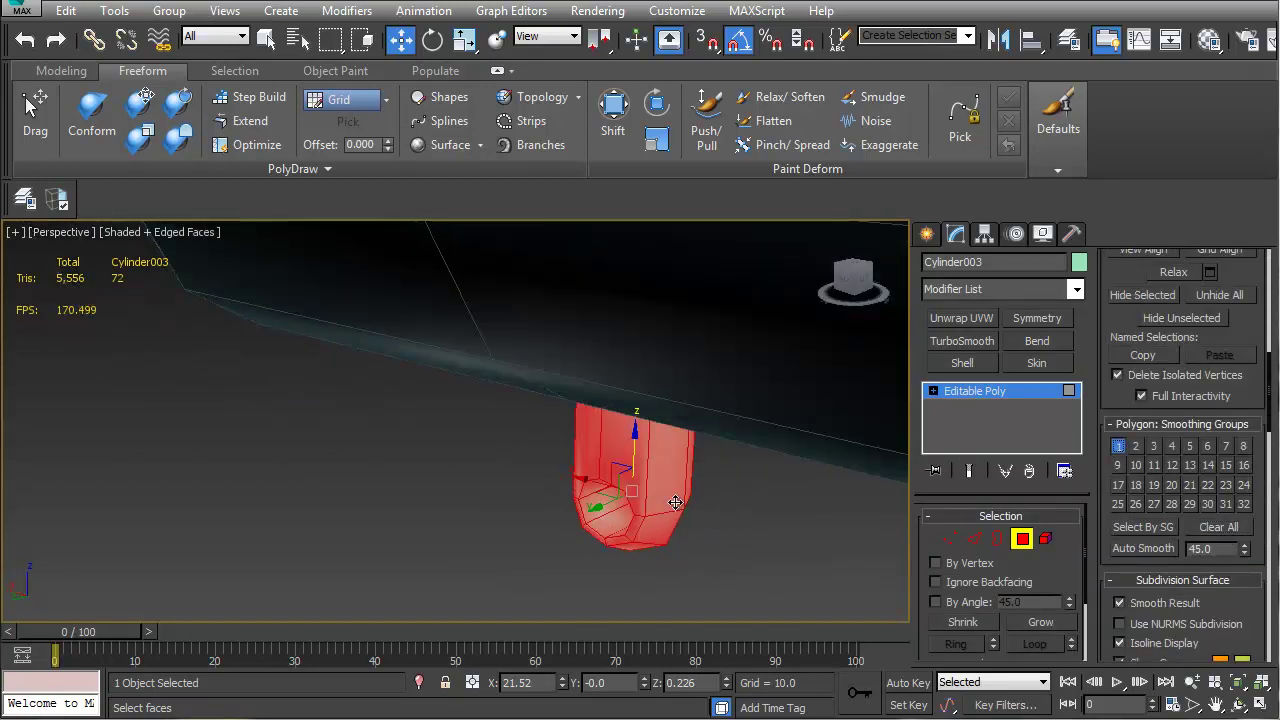
# Assign the polygons inside the hole to smoothing group 2 instead of group 1, and leave polygon editing
pyautogui.press('2')
pyautogui.keyDown('alt'); pyautogui.moveTo(596, 493); pyautogui.dragTo(813, 521, button='middle'); pyautogui.keyUp('alt')
pyautogui.click(1027, 538)
pyautogui.keyDown('alt'); pyautogui.moveTo(645, 455); pyautogui.dragTo(730, 505, button='middle'); pyautogui.keyUp('alt')
pyautogui.scroll(-10, 1249, 584)
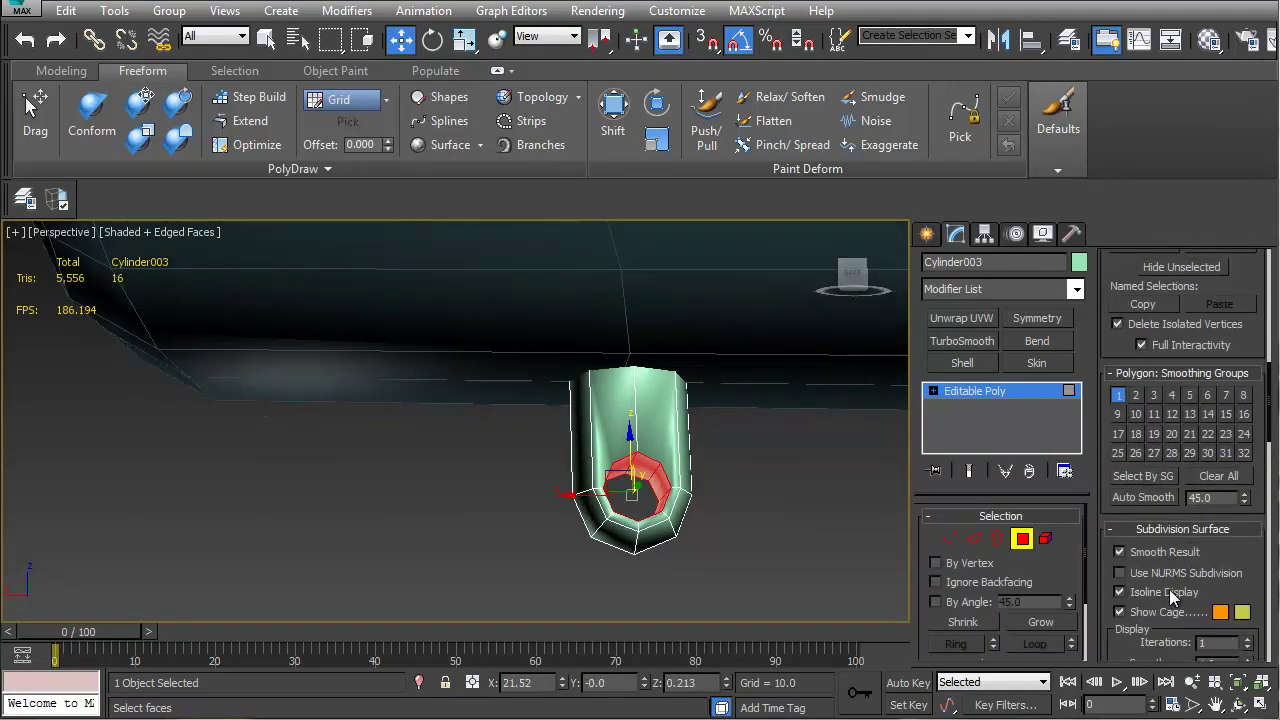
pyautogui.click(1119, 396)
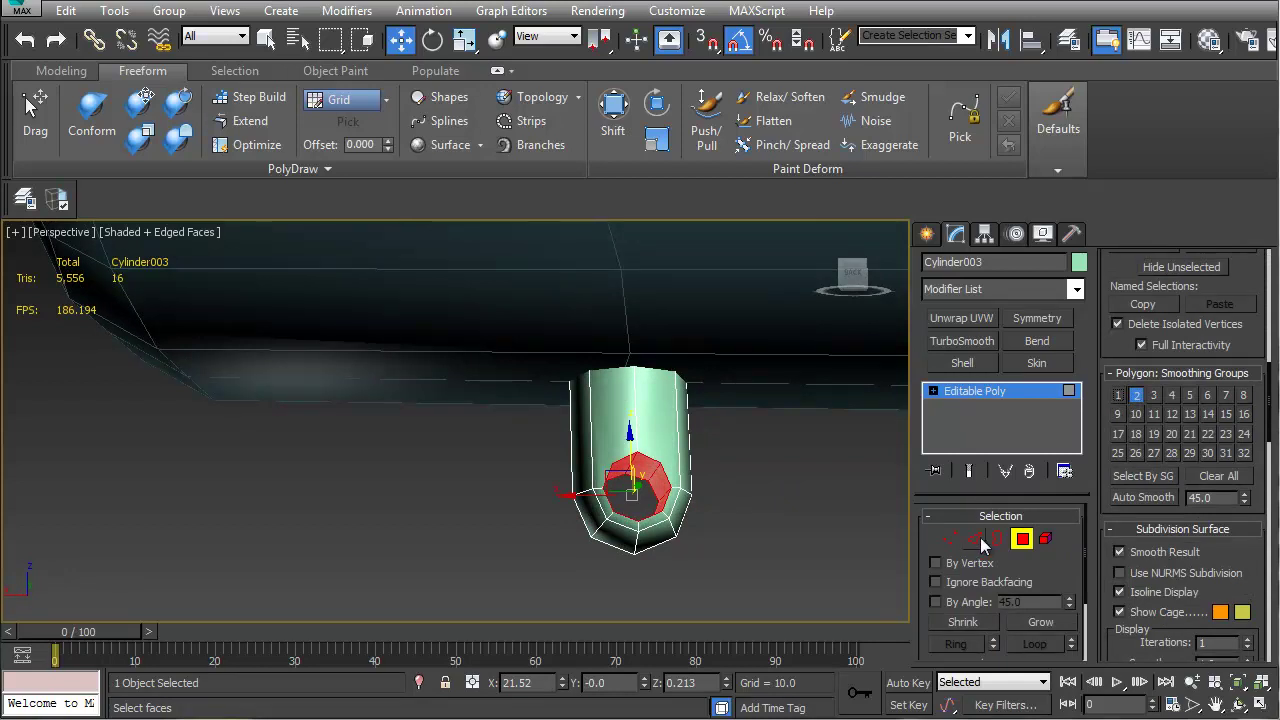
pyautogui.click(1022, 540)
# Examine the finished mount and the whole rifle from several sides, ending at the receiver area
pyautogui.click(748, 476)
pyautogui.keyDown('alt'); pyautogui.moveTo(748, 476); pyautogui.dragTo(616, 515, button='middle'); pyautogui.keyUp('alt')
pyautogui.moveTo(755, 475); pyautogui.dragTo(692, 457, button='middle')
pyautogui.scroll(-2, 692, 460)
pyautogui.click(771, 371)
pyautogui.scroll(-3, 771, 378)
pyautogui.moveTo(771, 378); pyautogui.dragTo(632, 411, button='middle')
pyautogui.keyDown('alt'); pyautogui.moveTo(559, 456); pyautogui.dragTo(75, 450, button='middle'); pyautogui.keyUp('alt')
pyautogui.keyDown('alt'); pyautogui.moveTo(444, 402); pyautogui.dragTo(480, 429, button='middle'); pyautogui.keyUp('alt')
pyautogui.press('1')
pyautogui.moveTo(419, 505); pyautogui.dragTo(521, 384)
pyautogui.click(521, 388)
pyautogui.click(951, 541)
pyautogui.moveTo(697, 486); pyautogui.dragTo(631, 426, button='middle')
pyautogui.scroll(-5, 640, 432)
pyautogui.click(680, 472)
pyautogui.moveTo(681, 473); pyautogui.dragTo(455, 465, button='middle')
pyautogui.scroll(-6, 604, 467)
pyautogui.click(827, 430)
pyautogui.moveTo(826, 432); pyautogui.dragTo(490, 443, button='middle')
pyautogui.scroll(-6, 415, 391)
pyautogui.keyDown('alt'); pyautogui.moveTo(426, 394); pyautogui.dragTo(451, 403, button='middle'); pyautogui.keyUp('alt')
pyautogui.scroll(5, 451, 403)
pyautogui.keyDown('alt'); pyautogui.moveTo(370, 390); pyautogui.dragTo(567, 426, button='middle'); pyautogui.keyUp('alt')
pyautogui.moveTo(300, 418); pyautogui.dragTo(885, 464, button='middle')
pyautogui.moveTo(611, 442); pyautogui.dragTo(880, 478, button='middle')
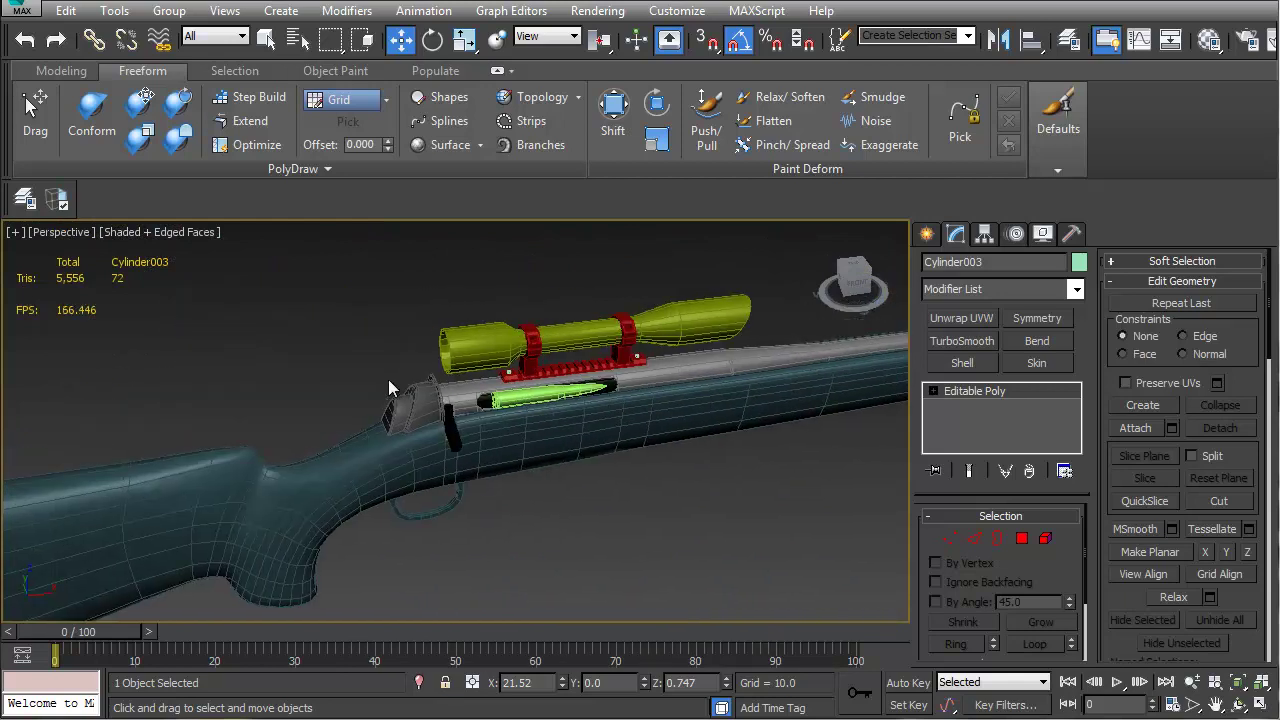
# Create a standard box about 0.62 by 0.18 by 0.31 on the stock beside the receiver, near the bolt handle
pyautogui.scroll(6, 397, 379)
pyautogui.moveTo(575, 448); pyautogui.dragTo(506, 443, button='middle')
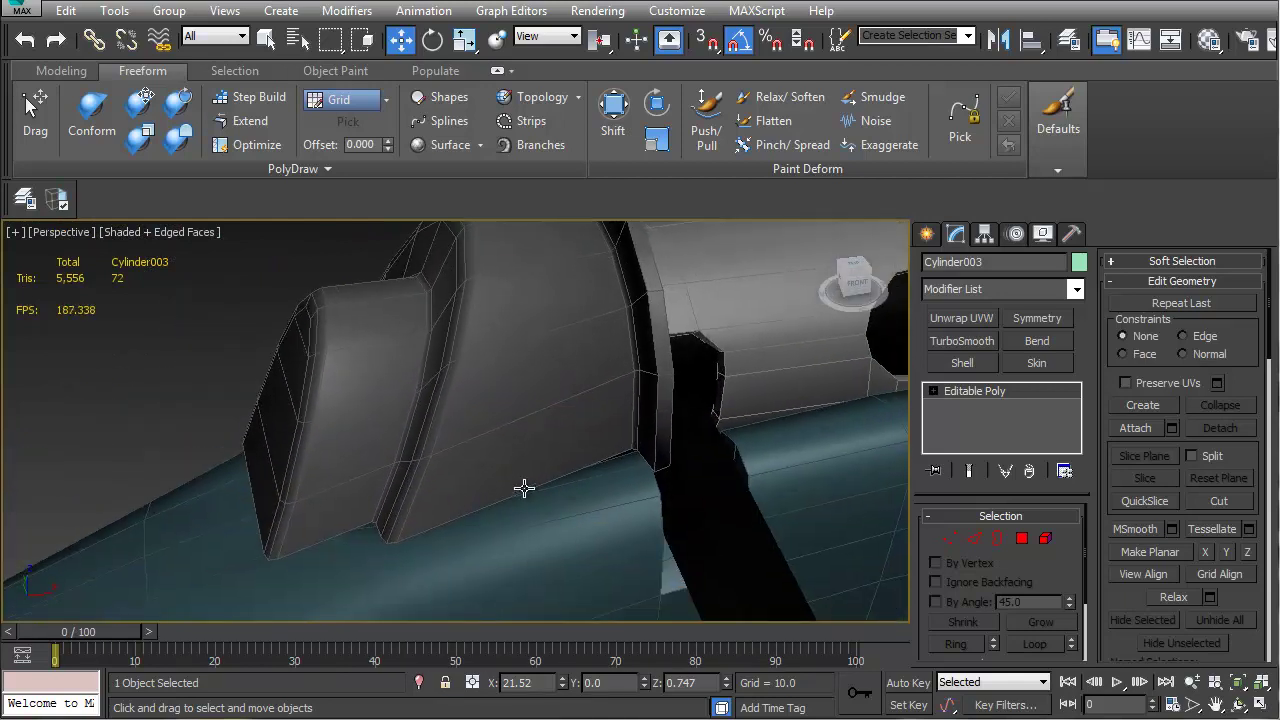
pyautogui.keyDown('alt'); pyautogui.moveTo(713, 449); pyautogui.dragTo(540, 633, button='middle'); pyautogui.keyUp('alt')
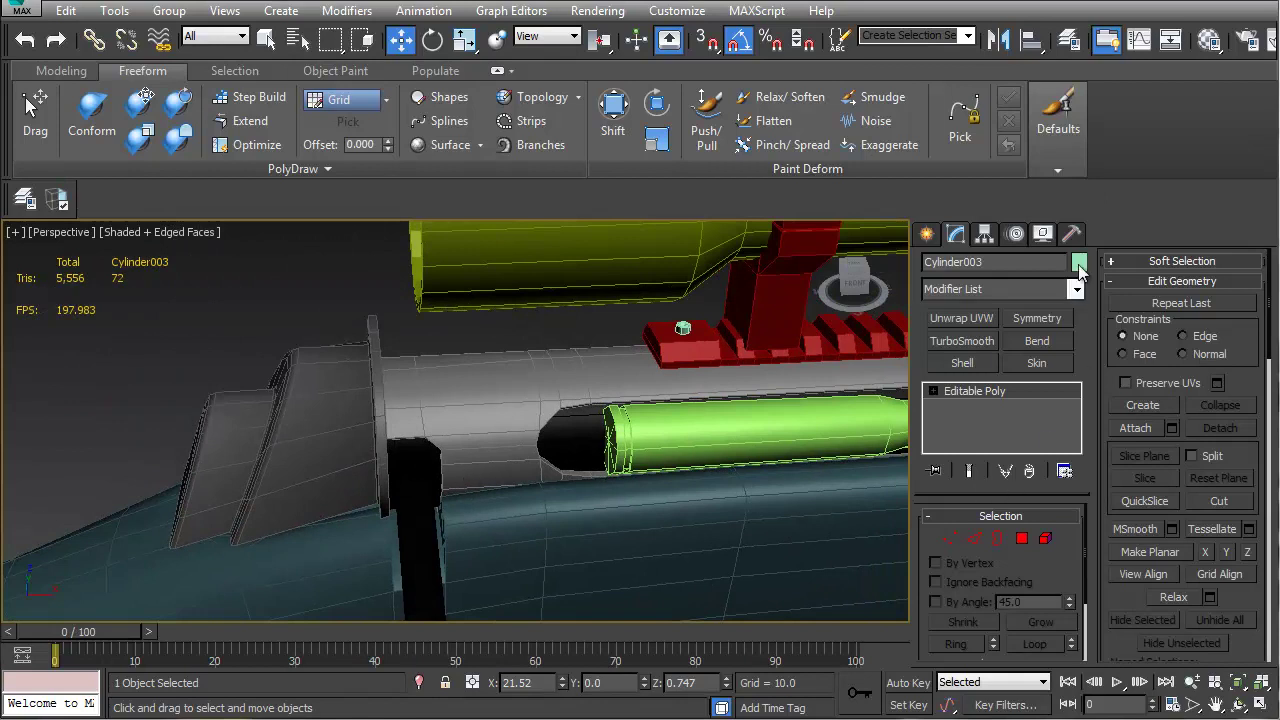
pyautogui.click(927, 233)
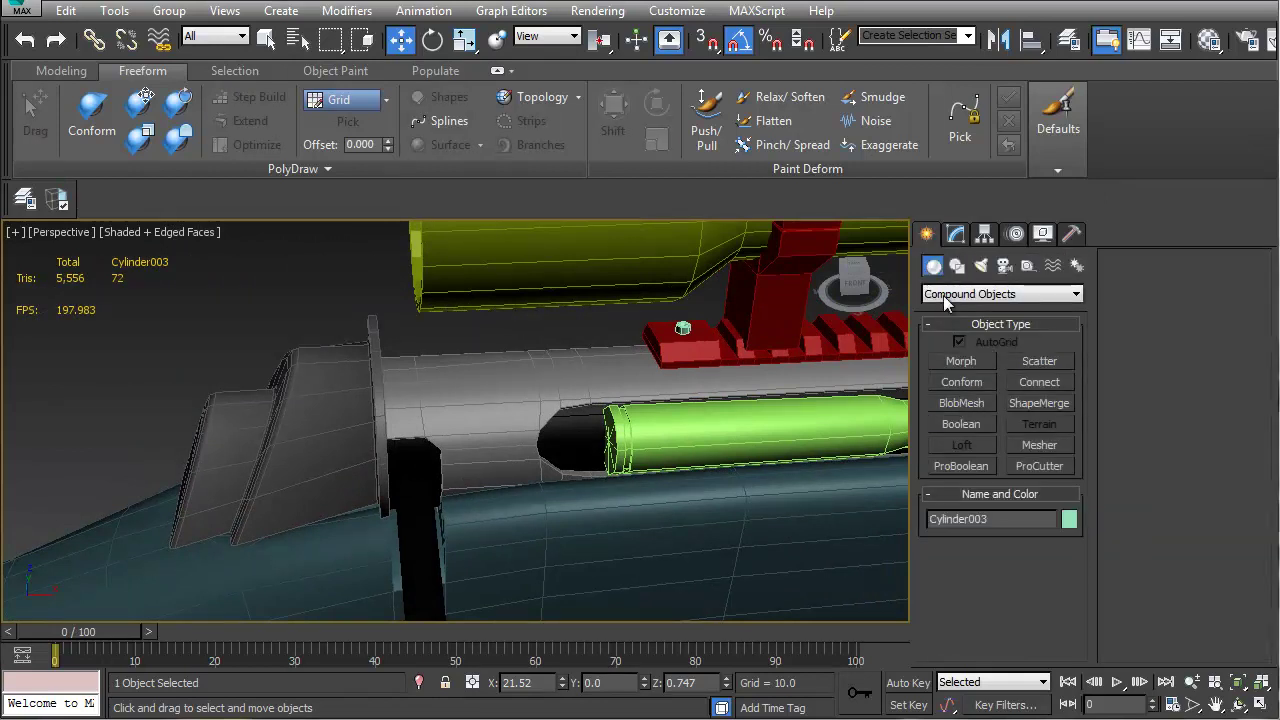
pyautogui.click(964, 295)
pyautogui.click(958, 309)
pyautogui.click(959, 397)
pyautogui.click(979, 360)
pyautogui.moveTo(466, 500); pyautogui.dragTo(535, 497)
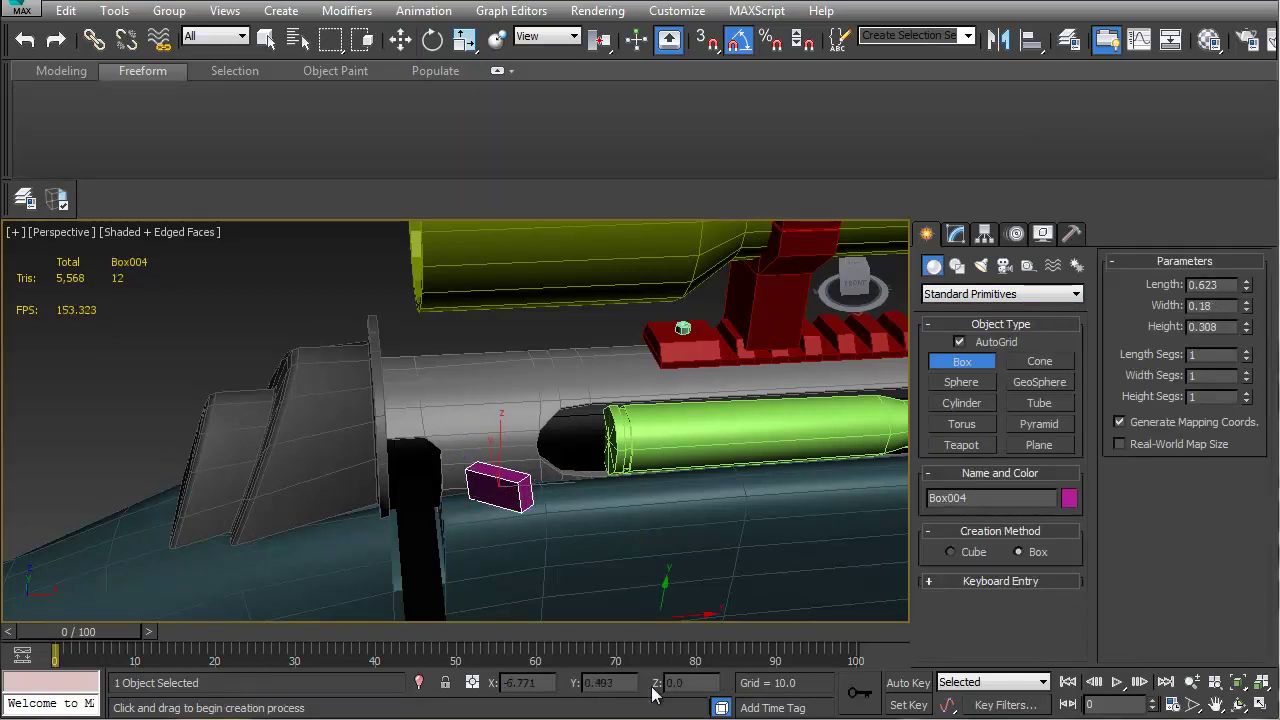
# Reset the box's rotation to 0 on all axes and turn it about the vertical axis until its length follows the rifle
pyautogui.press('e')
pyautogui.rightClick(562, 686)
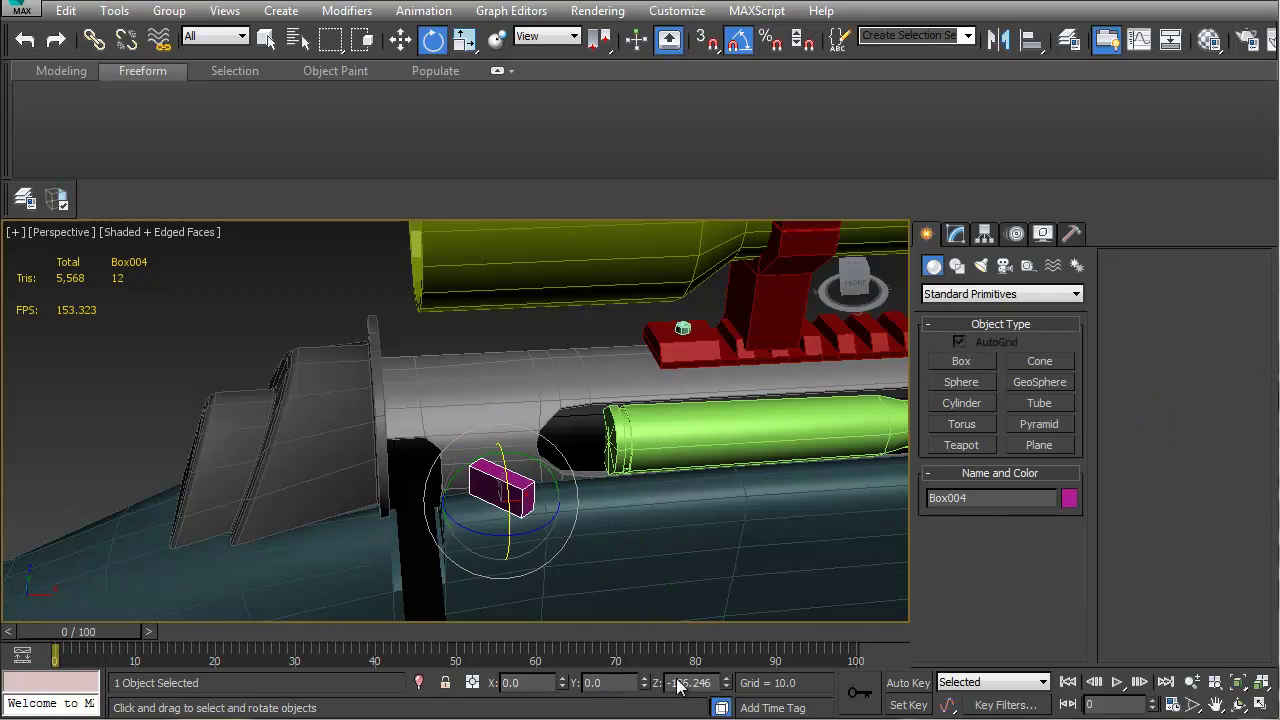
pyautogui.rightClick(727, 682)
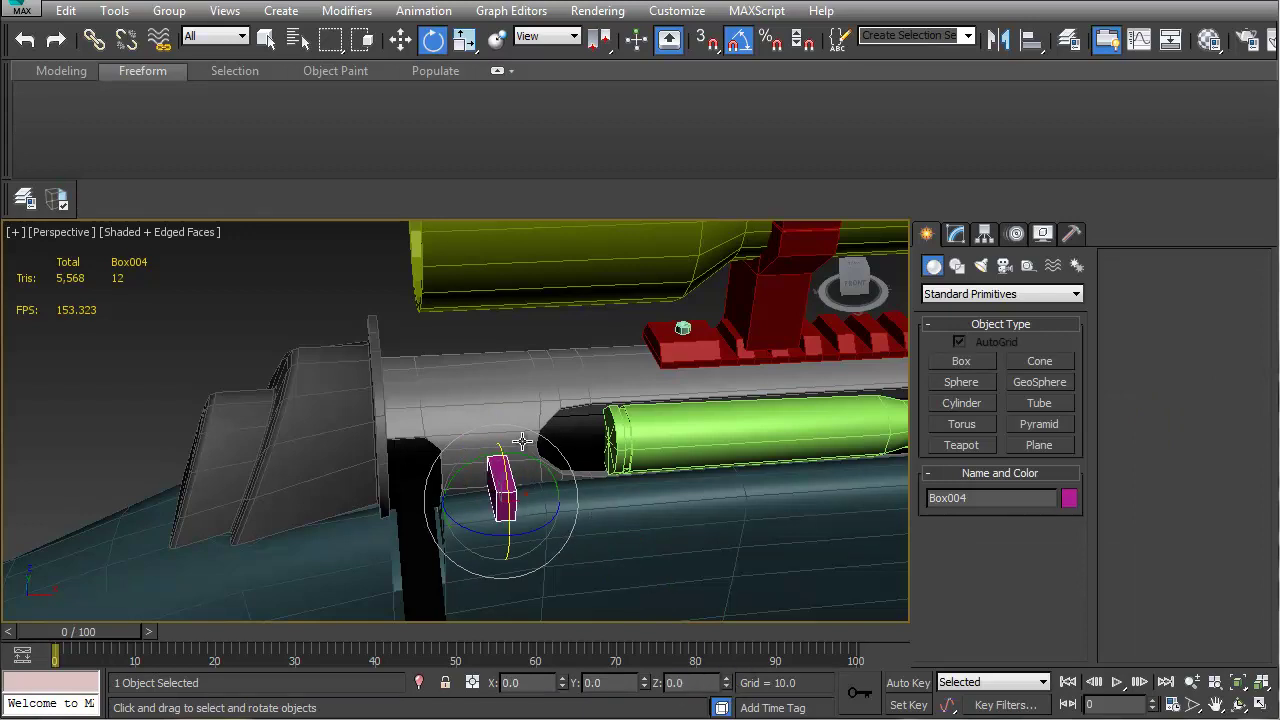
pyautogui.keyDown('alt'); pyautogui.moveTo(514, 434); pyautogui.dragTo(524, 450, button='middle'); pyautogui.keyUp('alt')
pyautogui.moveTo(497, 527); pyautogui.dragTo(571, 540)
pyautogui.keyDown('alt'); pyautogui.moveTo(543, 529); pyautogui.dragTo(632, 513, button='middle'); pyautogui.keyUp('alt')
# Move the box inward and down against the receiver, to about Y -0.866 and Z 2.786
pyautogui.press('w')
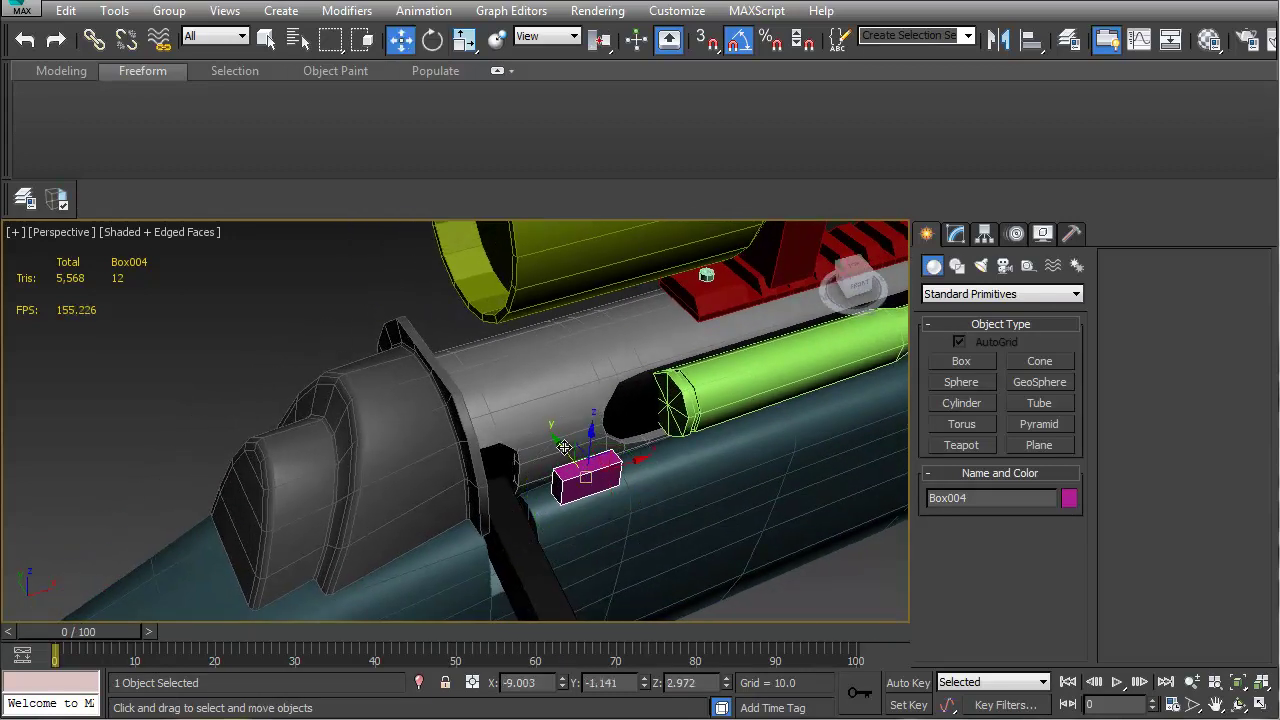
pyautogui.moveTo(575, 447); pyautogui.dragTo(551, 461)
pyautogui.press('z')
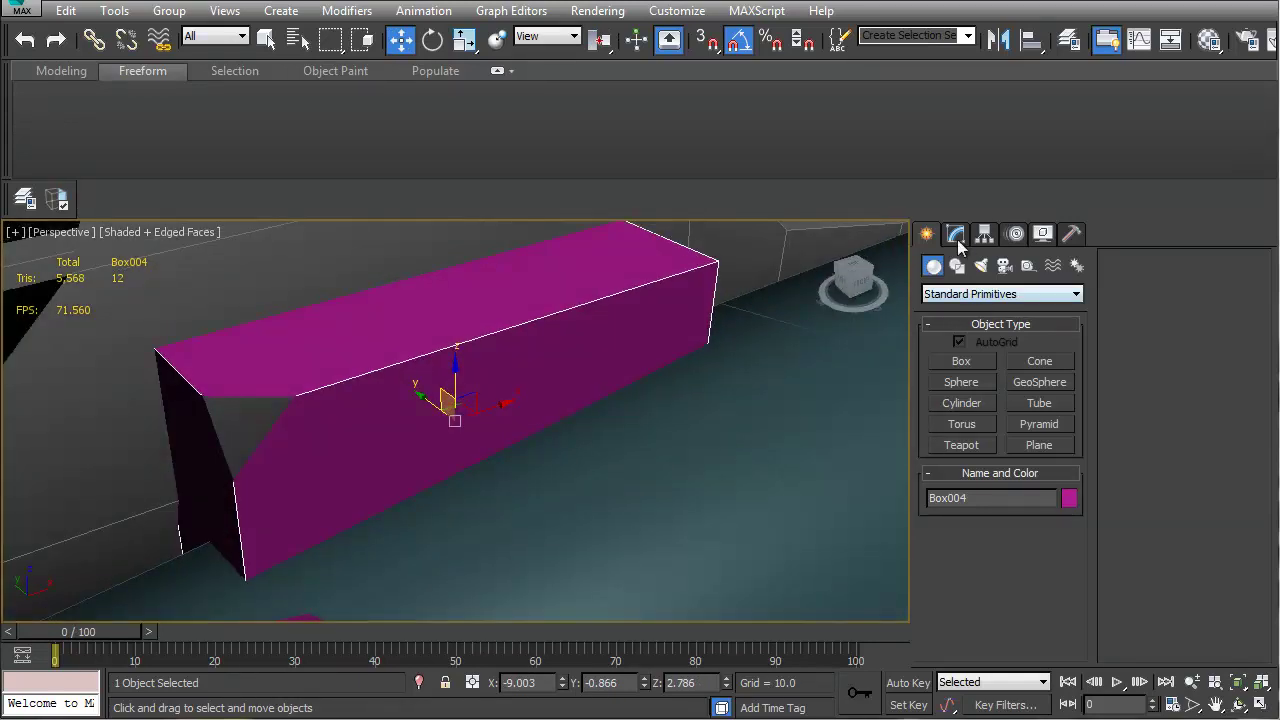
# Set the box's width to 0.07 and move it inward and down against the receiver, to about Y -0.825 and Z 2.726
pyautogui.click(956, 234)
pyautogui.moveTo(1063, 566); pyautogui.dragTo(1063, 566)
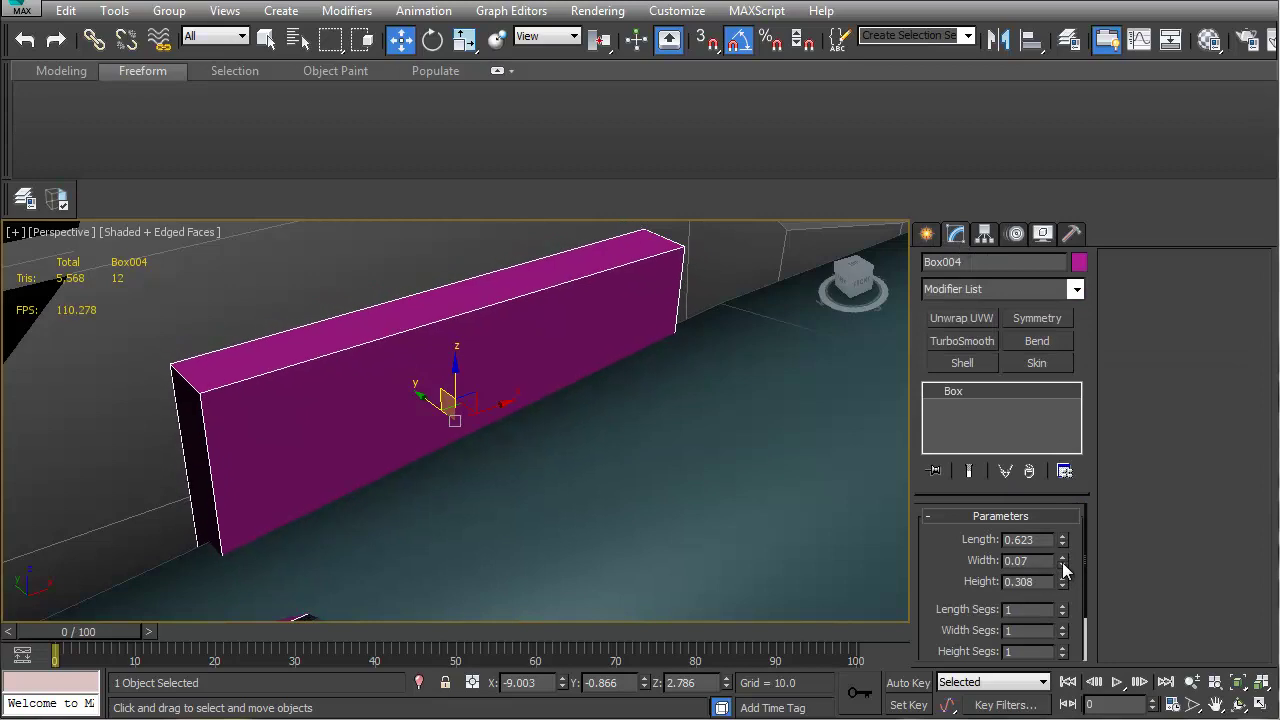
pyautogui.keyDown('alt'); pyautogui.moveTo(589, 389); pyautogui.dragTo(649, 435, button='middle'); pyautogui.keyUp('alt')
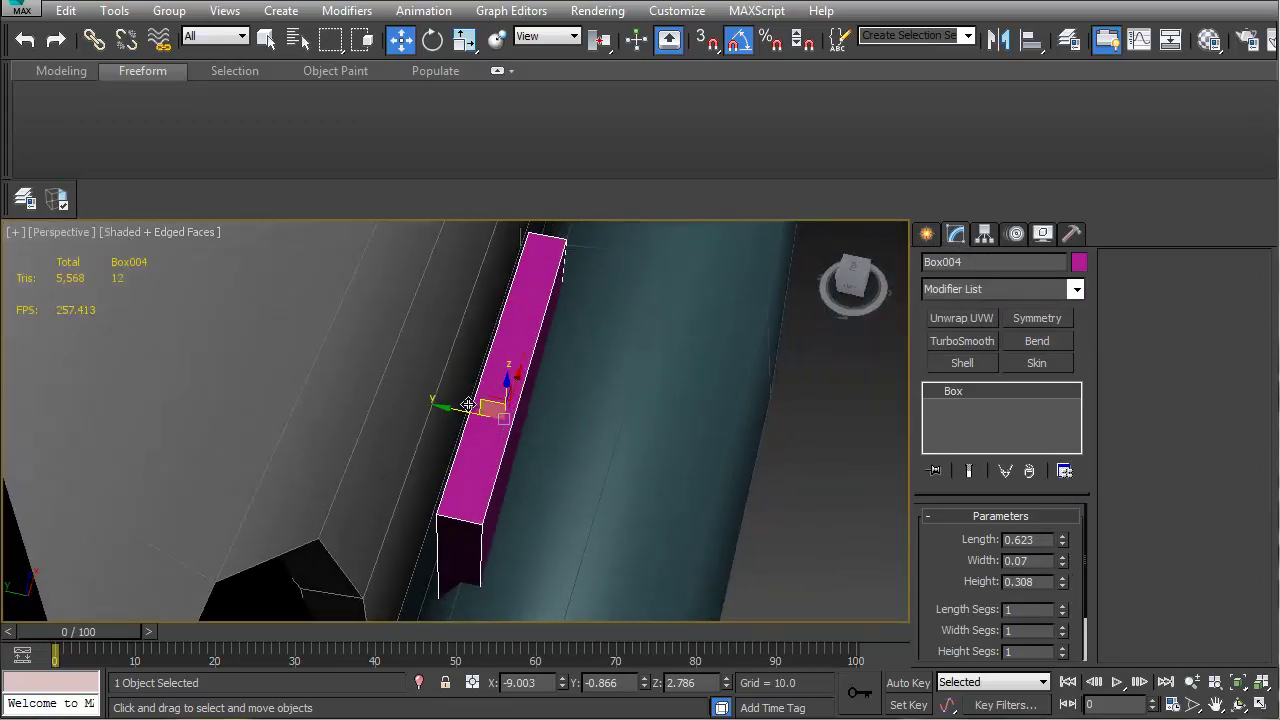
pyautogui.moveTo(457, 412); pyautogui.dragTo(436, 415)
pyautogui.keyDown('alt'); pyautogui.moveTo(443, 422); pyautogui.dragTo(427, 400, button='middle'); pyautogui.keyUp('alt')
pyautogui.moveTo(482, 376); pyautogui.dragTo(482, 399)
pyautogui.keyDown('alt'); pyautogui.moveTo(482, 400); pyautogui.dragTo(436, 441, button='middle'); pyautogui.keyUp('alt')
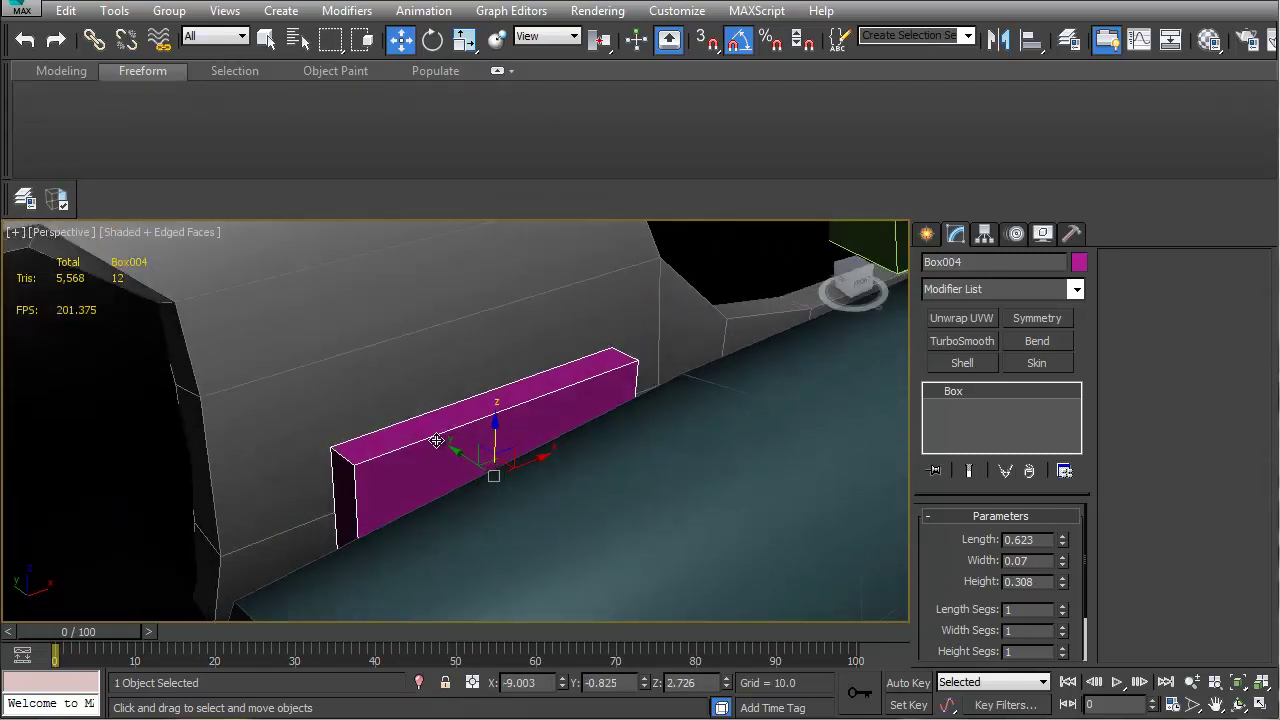
# Convert the box to an Editable Poly and delete its hidden bottom face
pyautogui.hotkey('ctrl', 'e')
pyautogui.press('4')
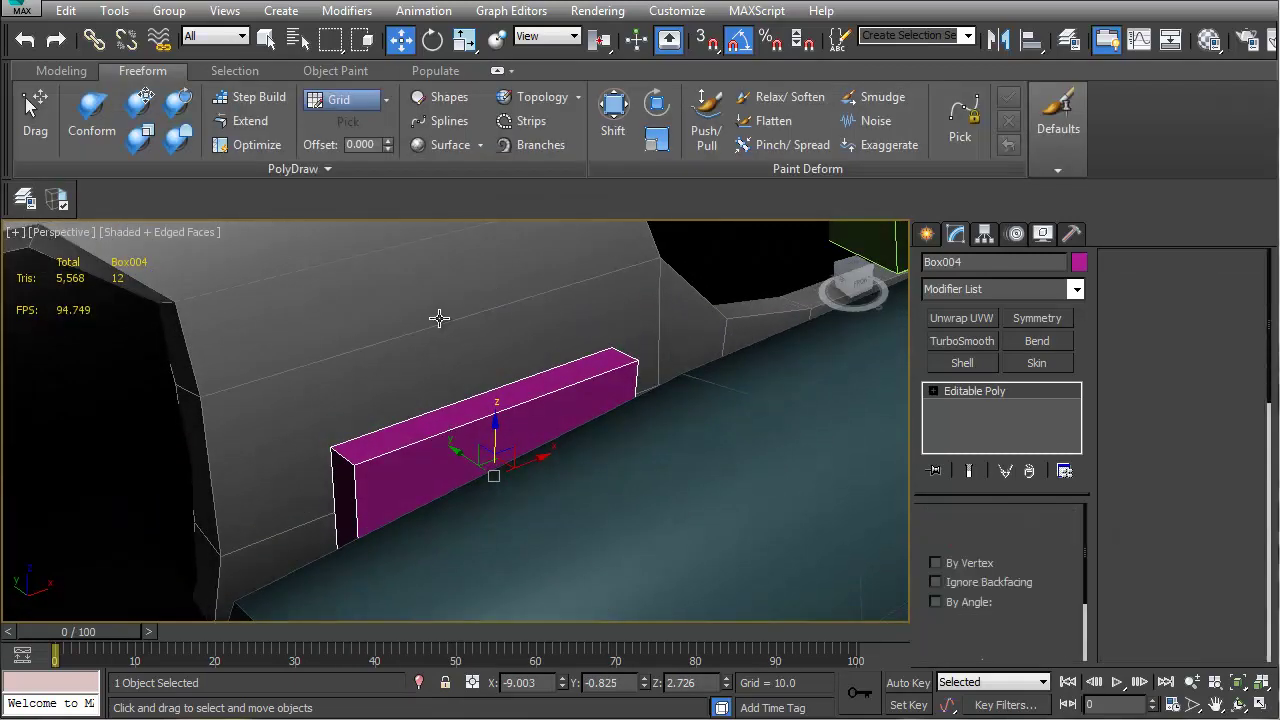
pyautogui.click(476, 399)
pyautogui.click(1041, 622)
pyautogui.hotkey('ctrl', 'i')
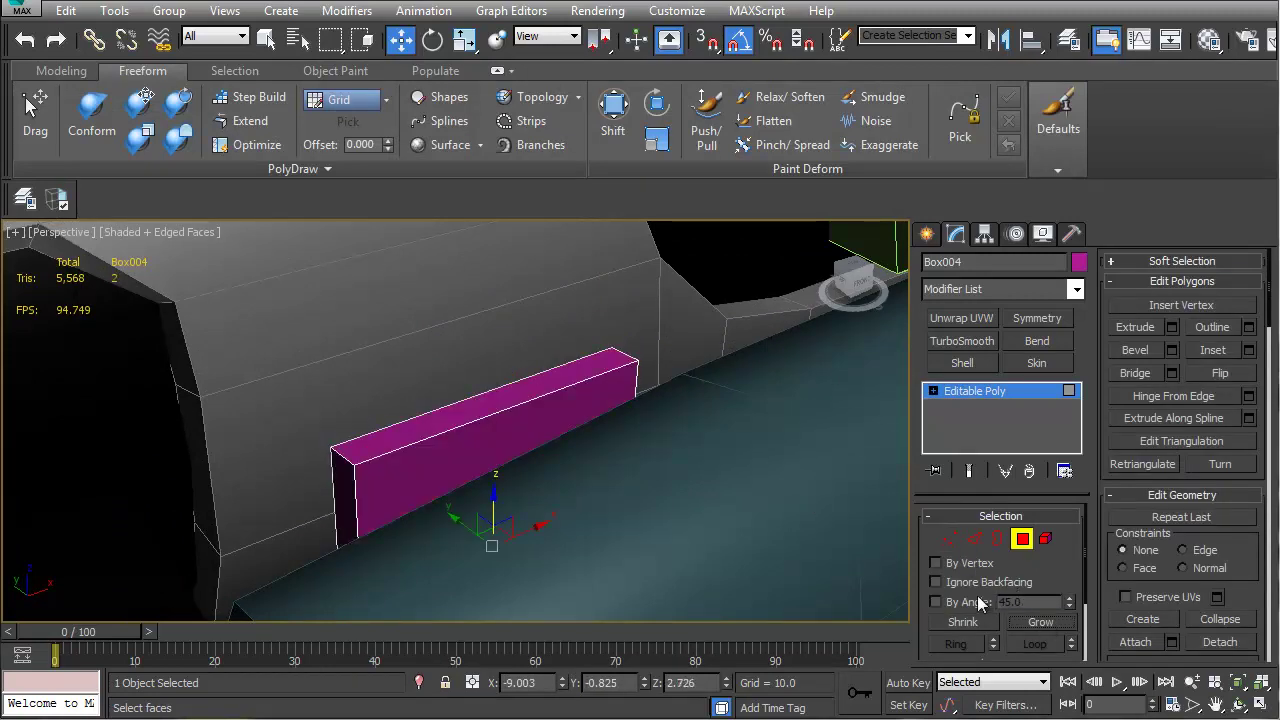
pyautogui.press('F3')
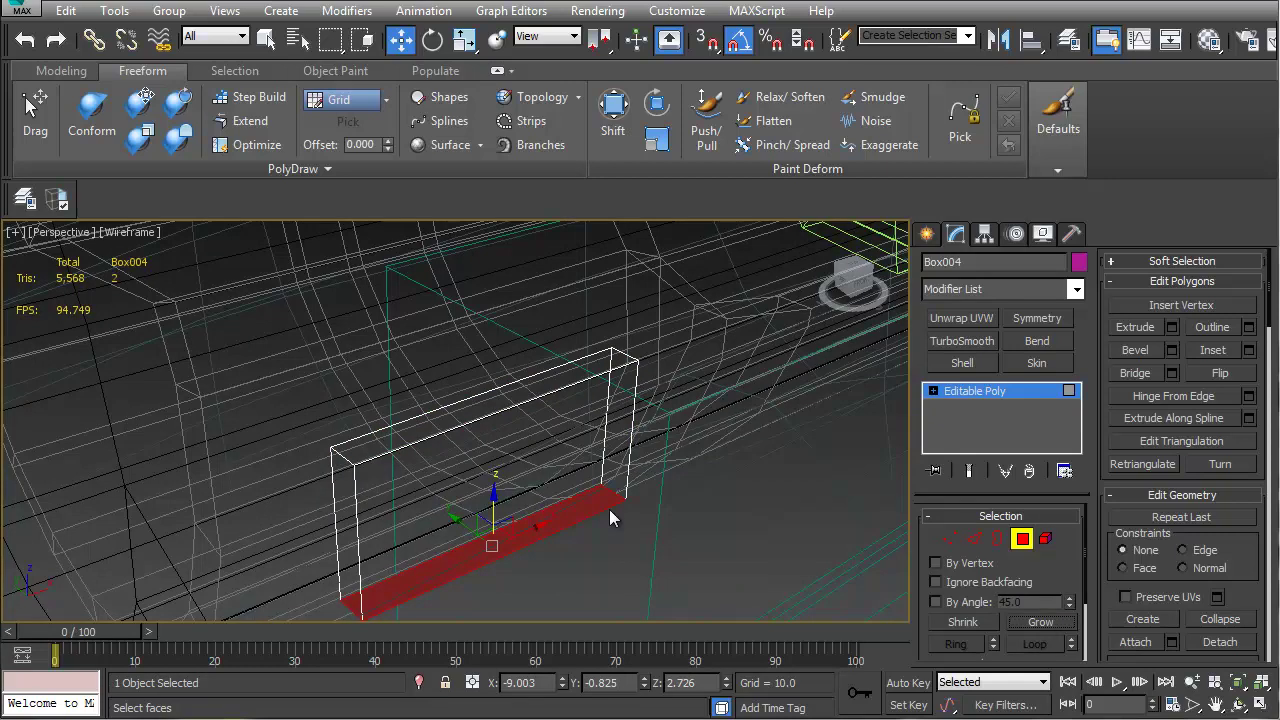
pyautogui.press('Delete')
pyautogui.press('F3')
# Extrude the box's top face and raise it about 0.053 to form a thin upper strip
pyautogui.click(481, 414)
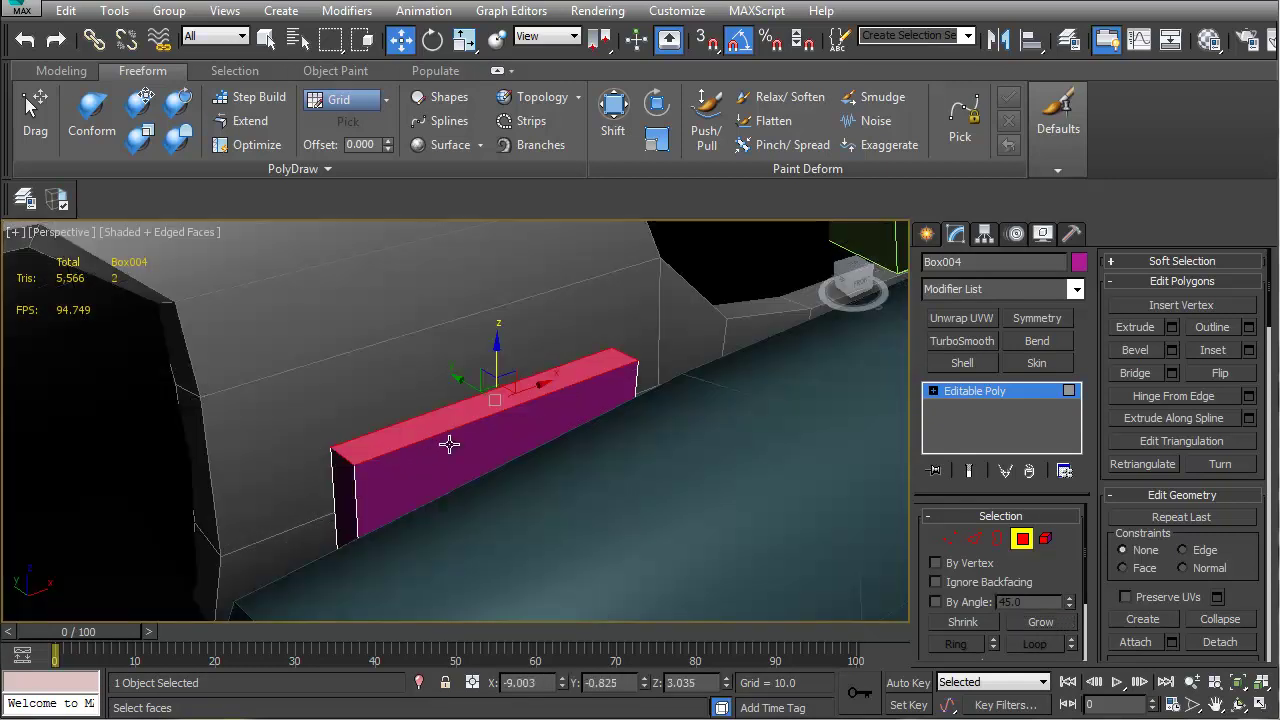
pyautogui.click(1172, 328)
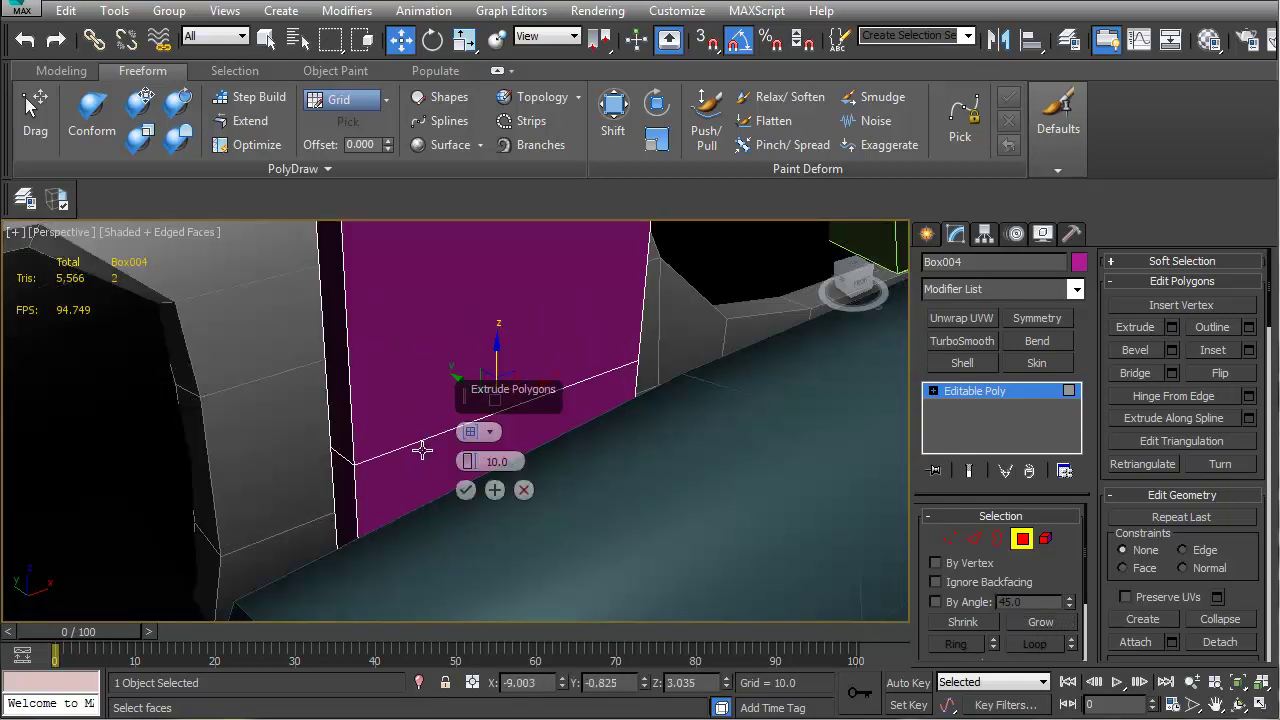
pyautogui.moveTo(468, 461); pyautogui.dragTo(470, 470)
pyautogui.click(466, 489)
pyautogui.moveTo(490, 359); pyautogui.dragTo(505, 330)
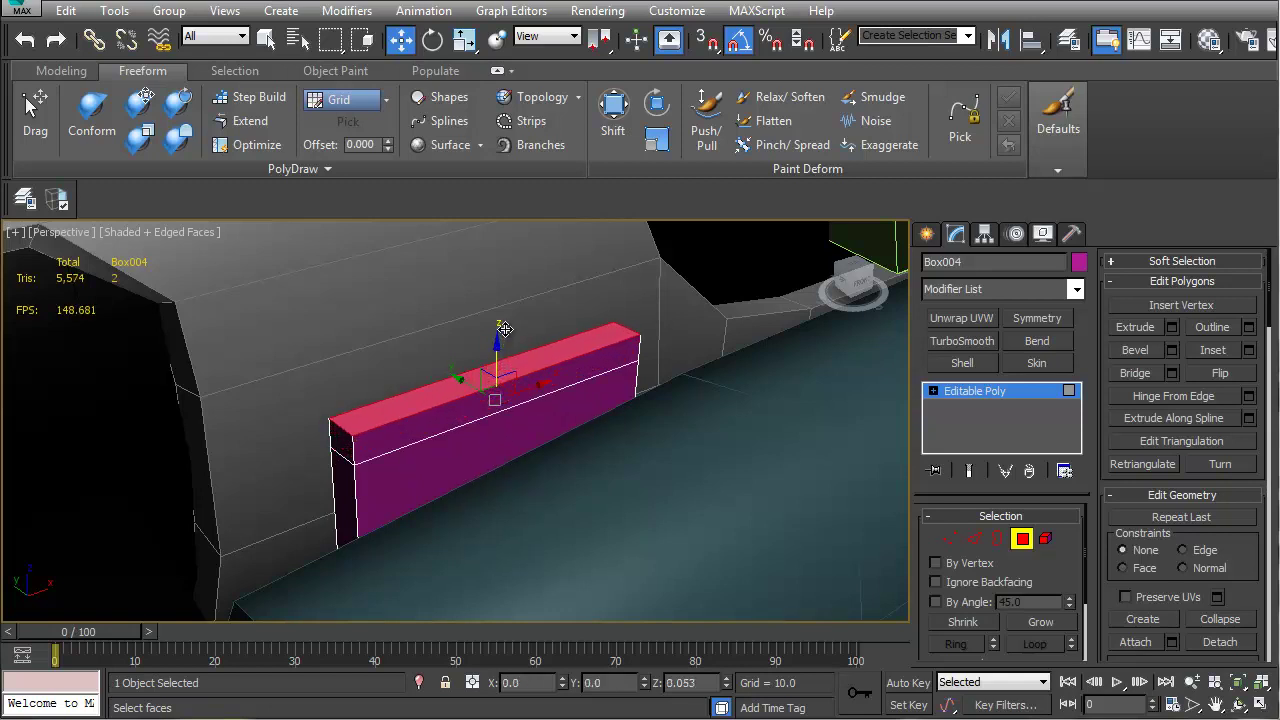
pyautogui.moveTo(486, 366)
pyautogui.keyDown('alt'); pyautogui.mouseDown(button='middle')
pyautogui.moveTo(562, 349)
pyautogui.moveTo(514, 350)
pyautogui.moveTo(480, 371)
pyautogui.mouseUp(button='middle'); pyautogui.keyUp('alt')
pyautogui.moveTo(446, 373); pyautogui.dragTo(494, 367)
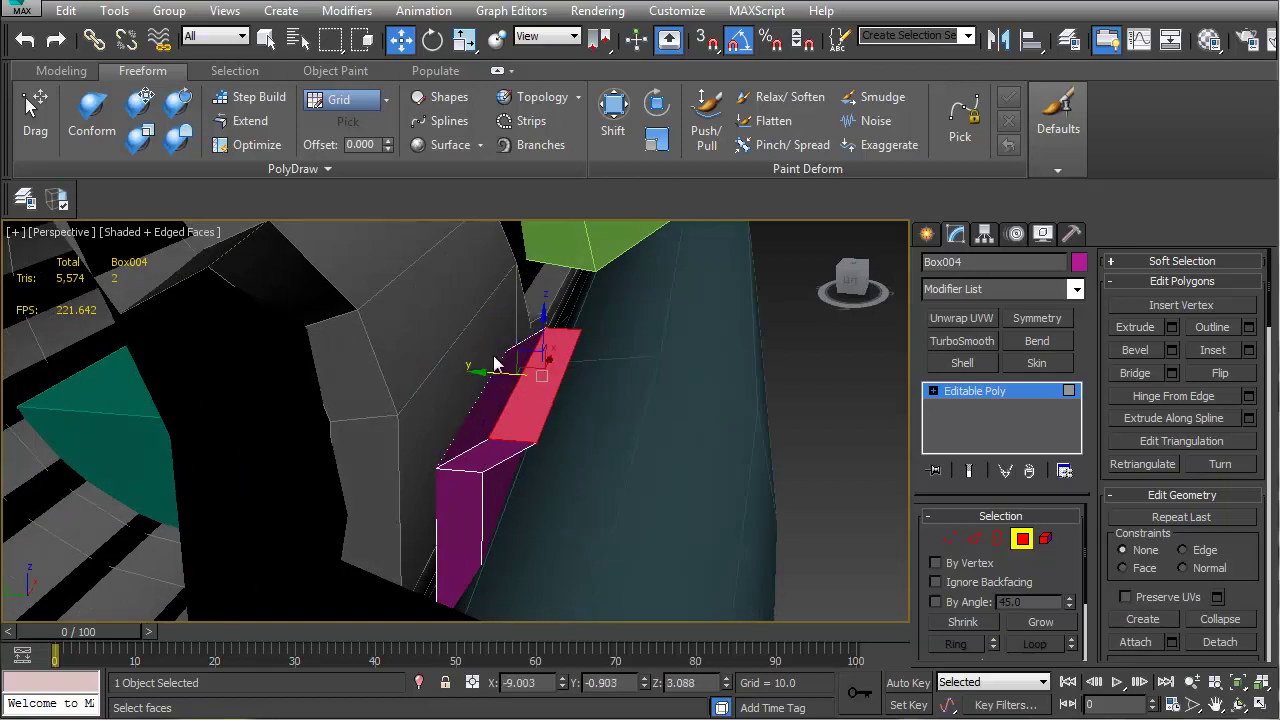
pyautogui.hotkey('ctrl', 'z')
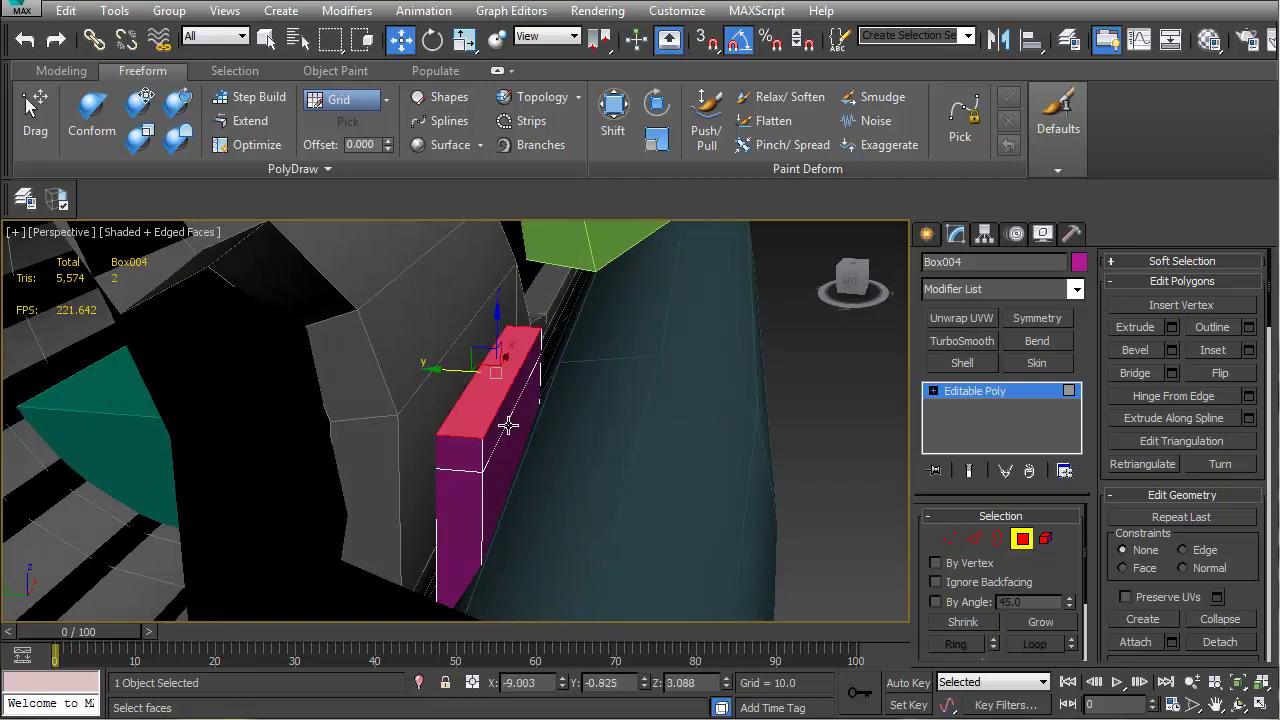
# Extrude the upper strip's outward-facing side and adjust it sideways to form an overhanging ledge
pyautogui.keyDown('alt'); pyautogui.moveTo(506, 417); pyautogui.dragTo(490, 404, button='middle'); pyautogui.keyUp('alt')
pyautogui.click(490, 404)
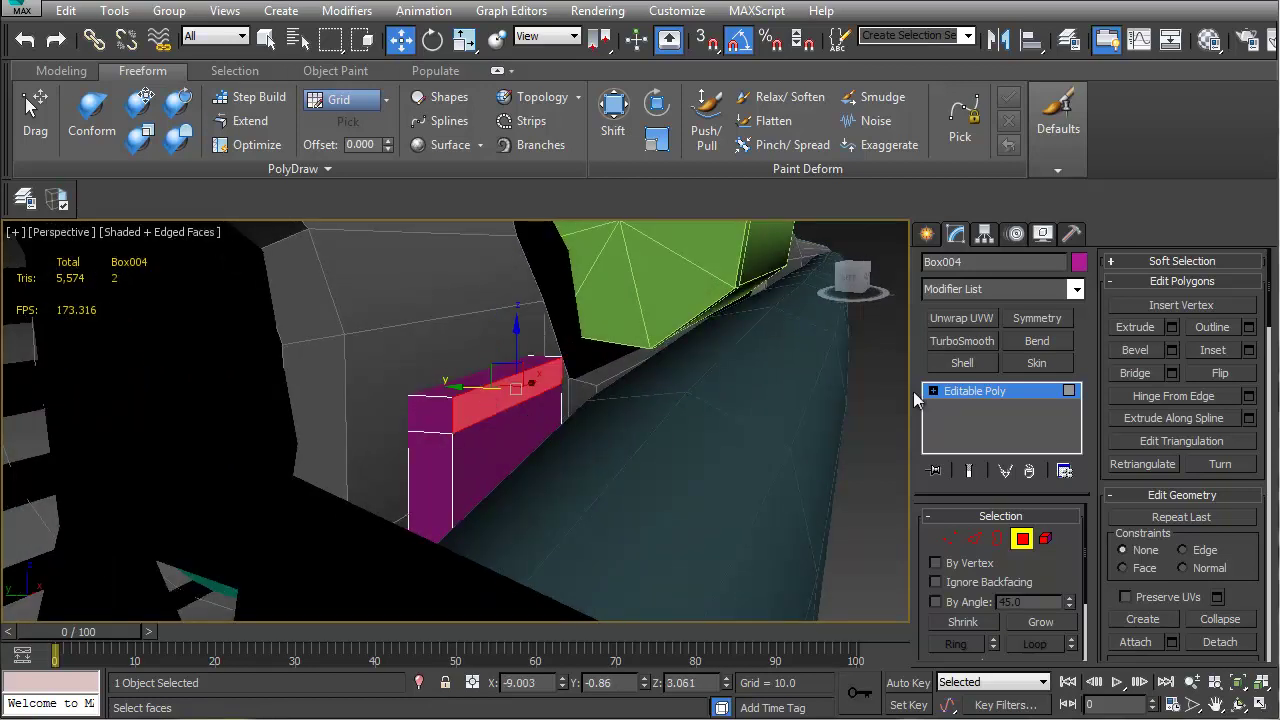
pyautogui.click(1172, 327)
pyautogui.click(466, 490)
pyautogui.moveTo(465, 385); pyautogui.dragTo(499, 387)
# Select all vertices of the overhanging ledge and raise them to about Z 3.216
pyautogui.keyDown('alt'); pyautogui.moveTo(645, 468); pyautogui.dragTo(548, 468, button='middle'); pyautogui.keyUp('alt')
pyautogui.scroll(-5, 523, 484)
pyautogui.press('1')
pyautogui.moveTo(609, 470); pyautogui.dragTo(609, 470)
pyautogui.keyDown('alt'); pyautogui.moveTo(609, 472); pyautogui.dragTo(602, 456, button='middle'); pyautogui.keyUp('alt')
pyautogui.moveTo(534, 413); pyautogui.dragTo(532, 382)
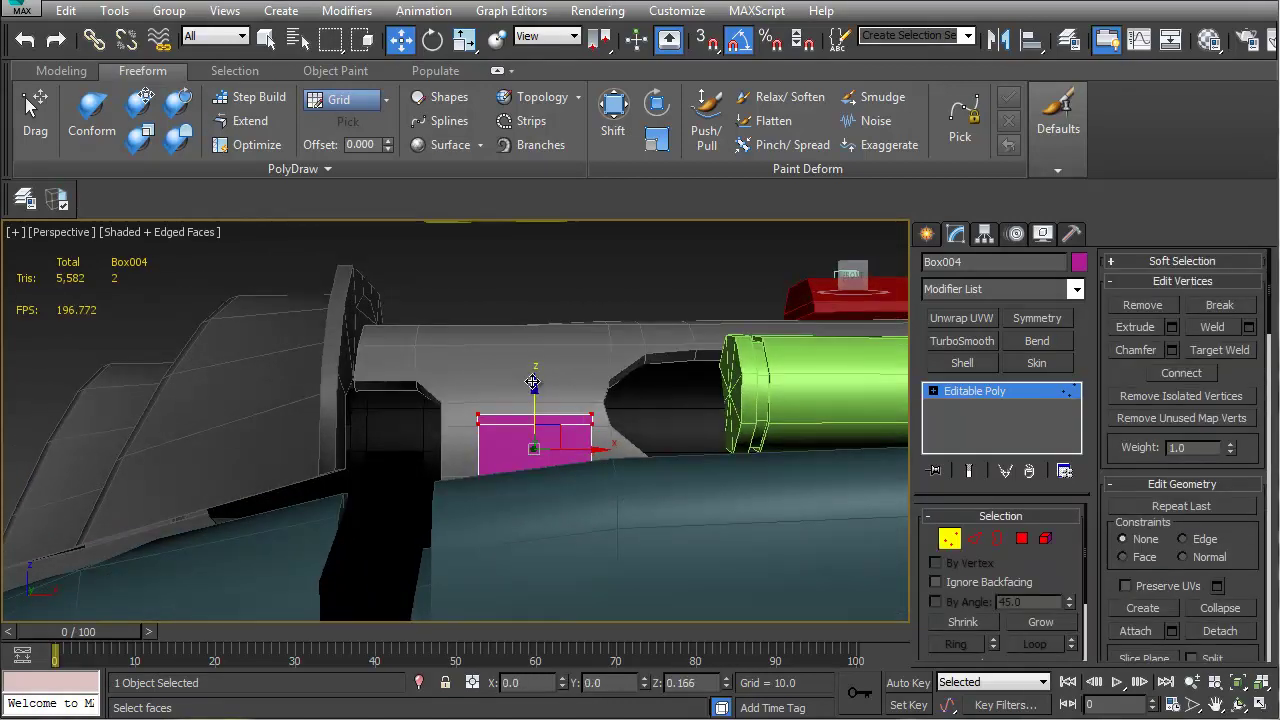
pyautogui.keyDown('alt'); pyautogui.moveTo(533, 382); pyautogui.dragTo(525, 462, button='middle'); pyautogui.keyUp('alt')
pyautogui.scroll(5, 568, 445)
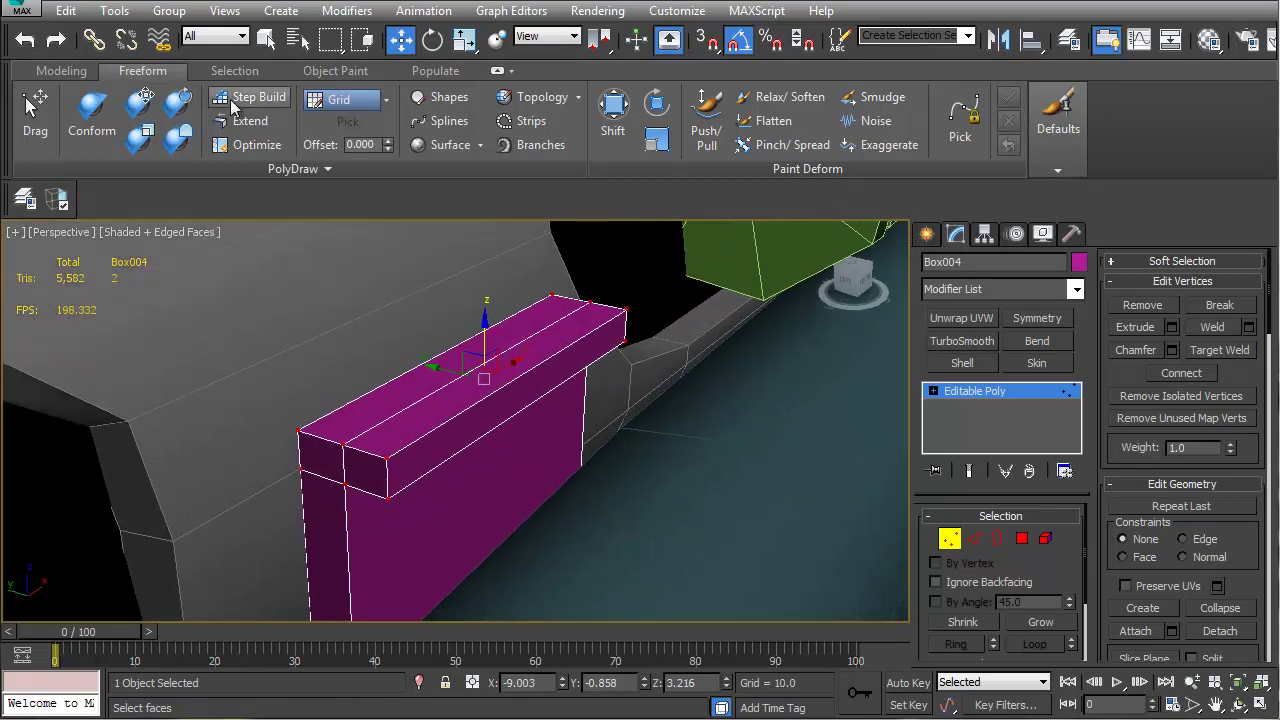
# Merge the ledge's middle top vertices into its inner corners at both ends with the Optimize tool
pyautogui.click(257, 146)
pyautogui.click(298, 422)
pyautogui.keyDown('alt'); pyautogui.moveTo(306, 434); pyautogui.dragTo(327, 306, button='middle'); pyautogui.keyUp('alt')
pyautogui.keyDown('alt'); pyautogui.moveTo(456, 398); pyautogui.dragTo(495, 464, button='middle'); pyautogui.keyUp('alt')
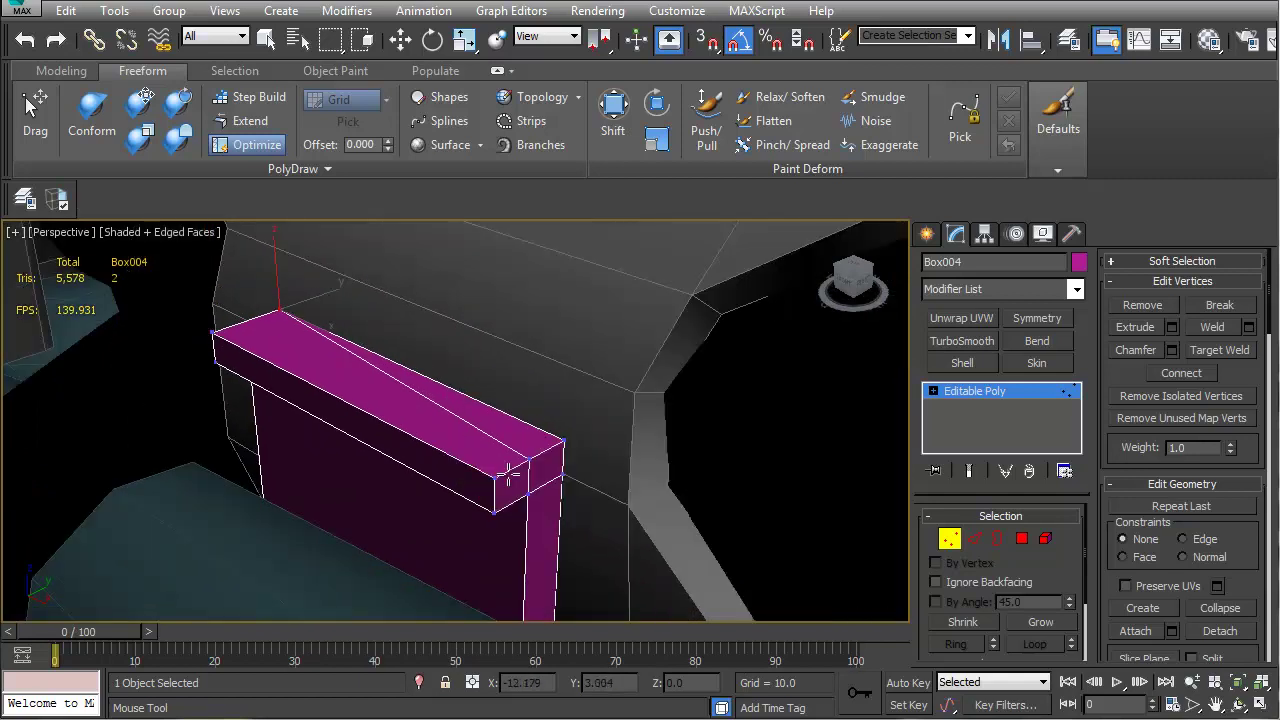
pyautogui.keyDown('shift'); pyautogui.moveTo(525, 460); pyautogui.dragTo(564, 440); pyautogui.keyUp('shift')
pyautogui.scroll(-5, 535, 464)
pyautogui.keyDown('alt'); pyautogui.moveTo(517, 443); pyautogui.dragTo(556, 425, button='middle'); pyautogui.keyUp('alt')
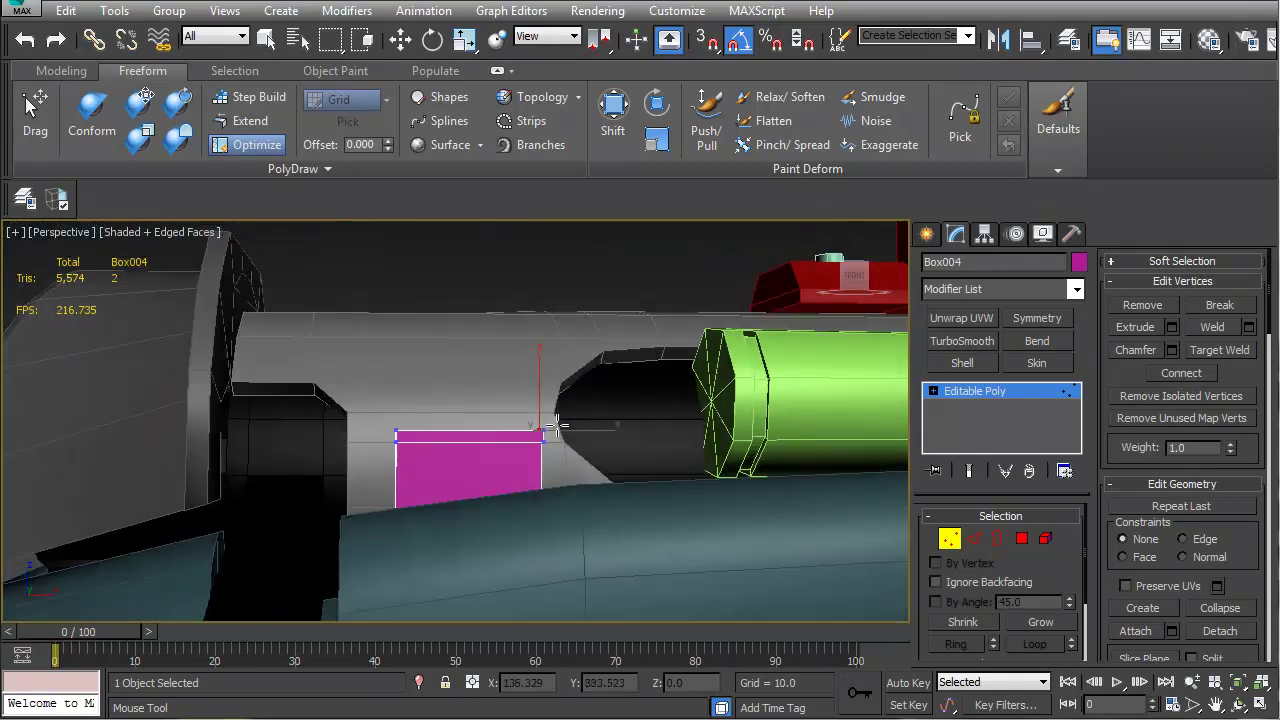
# Select the ledge's vertices at both ends and apply a Skew modifier to them
pyautogui.press('w')
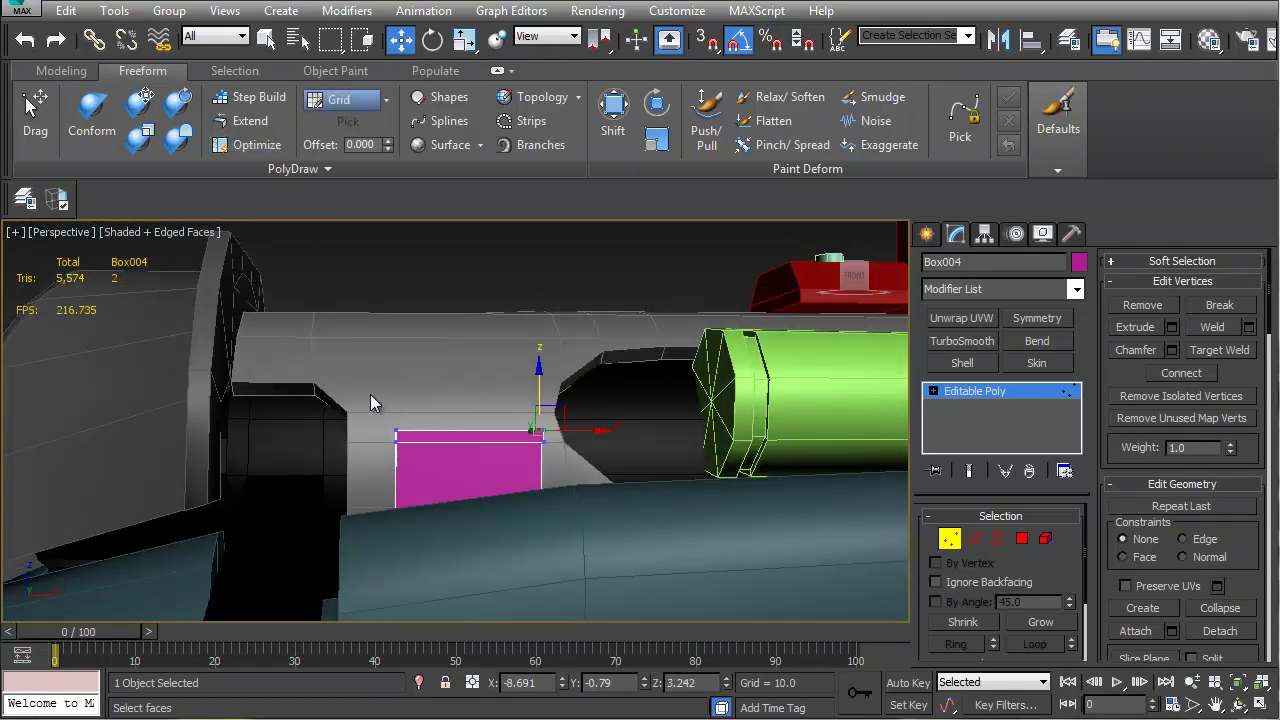
pyautogui.moveTo(442, 480); pyautogui.dragTo(441, 478)
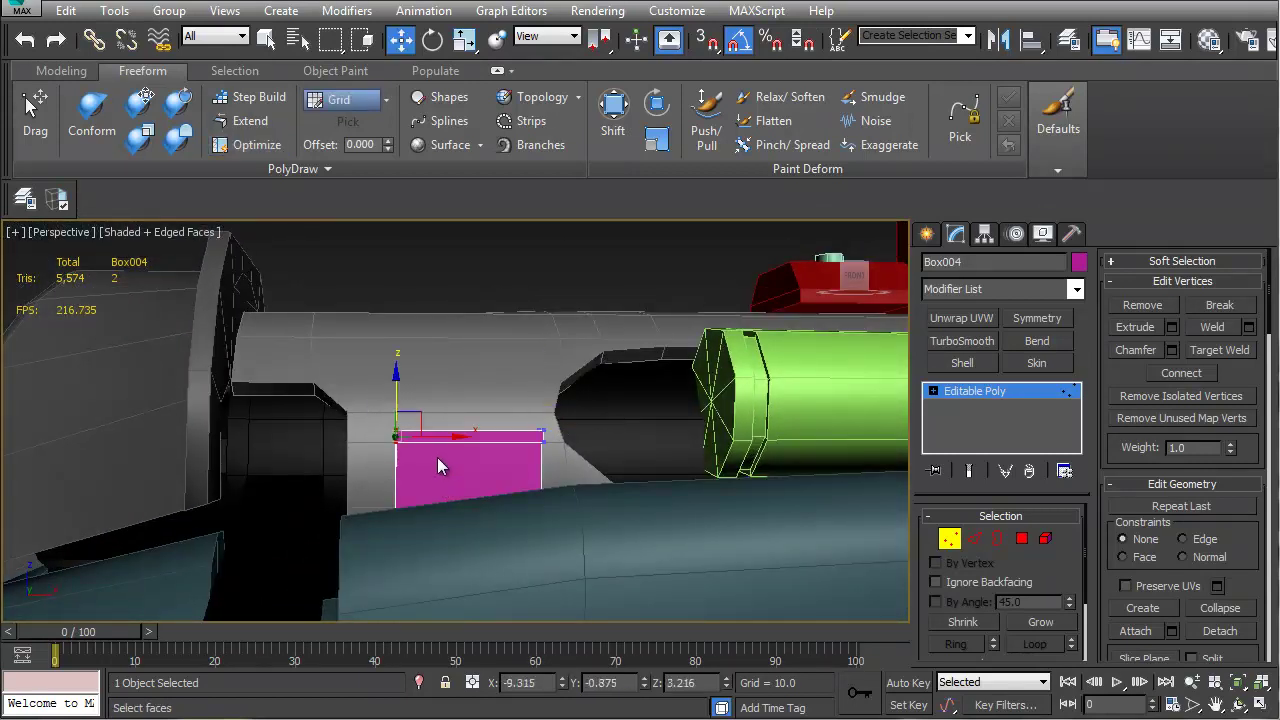
pyautogui.moveTo(587, 472); pyautogui.dragTo(588, 473)
pyautogui.click(1075, 288)
pyautogui.moveTo(1072, 358); pyautogui.dragTo(1068, 578)
pyautogui.scroll(-1, 1068, 578)
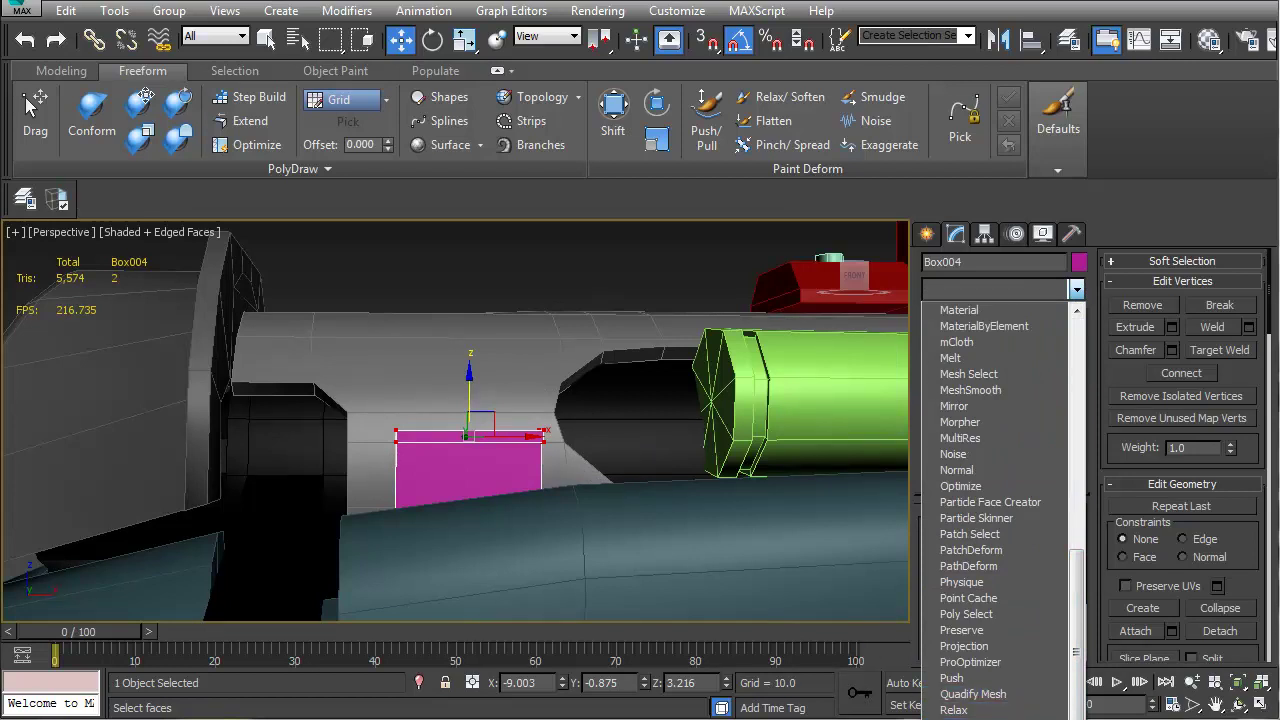
pyautogui.click(957, 719)
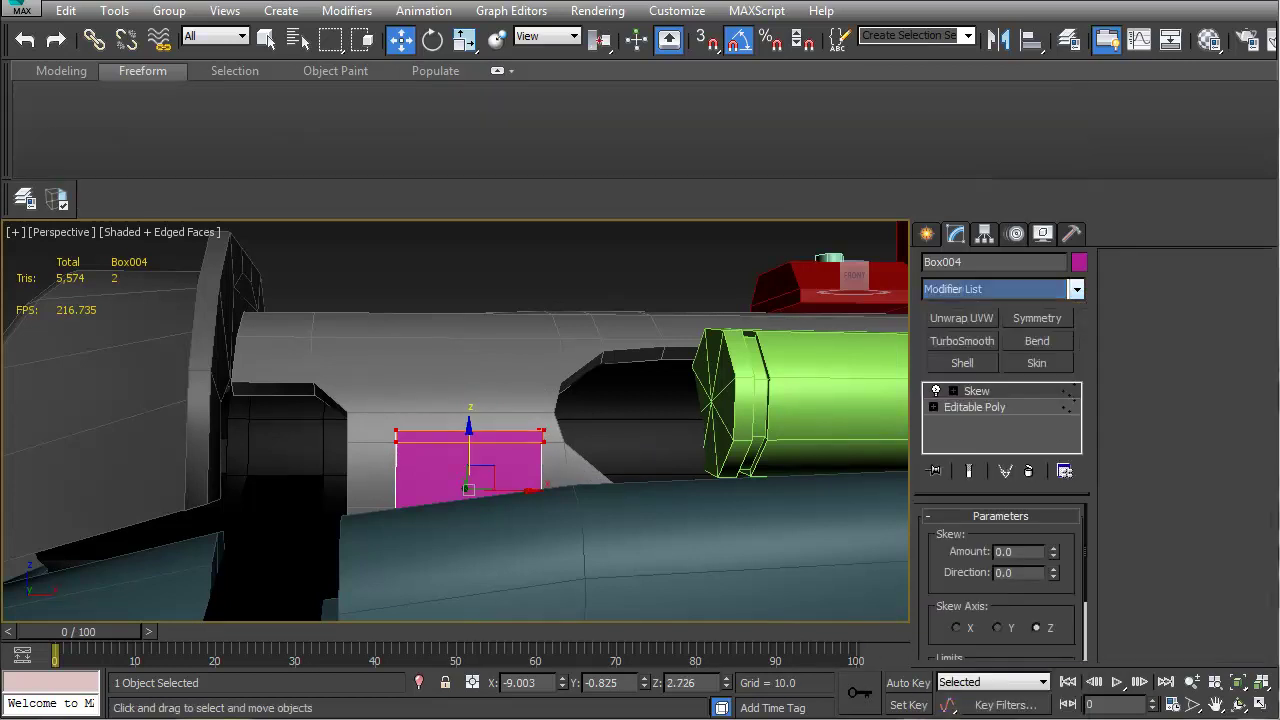
# Try a skew amount of 1.07 on the Y and X axes
pyautogui.moveTo(1056, 554); pyautogui.dragTo(1054, 450)
pyautogui.click(998, 628)
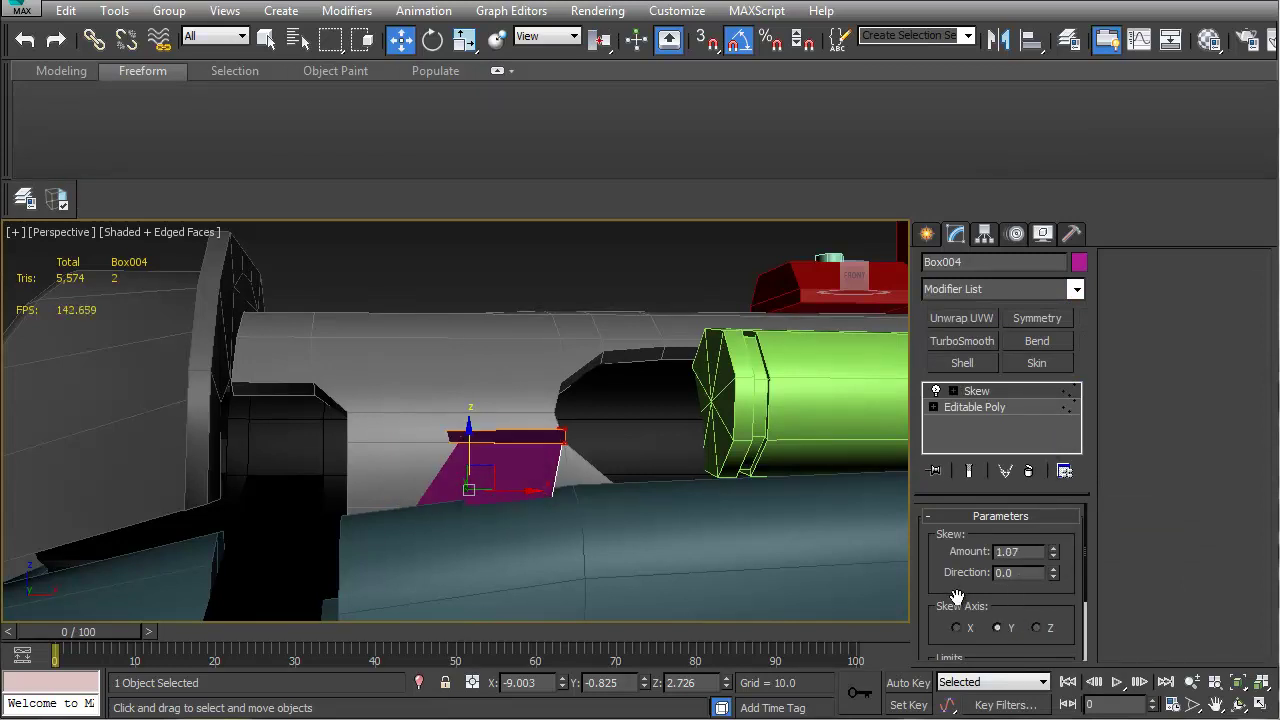
pyautogui.click(957, 628)
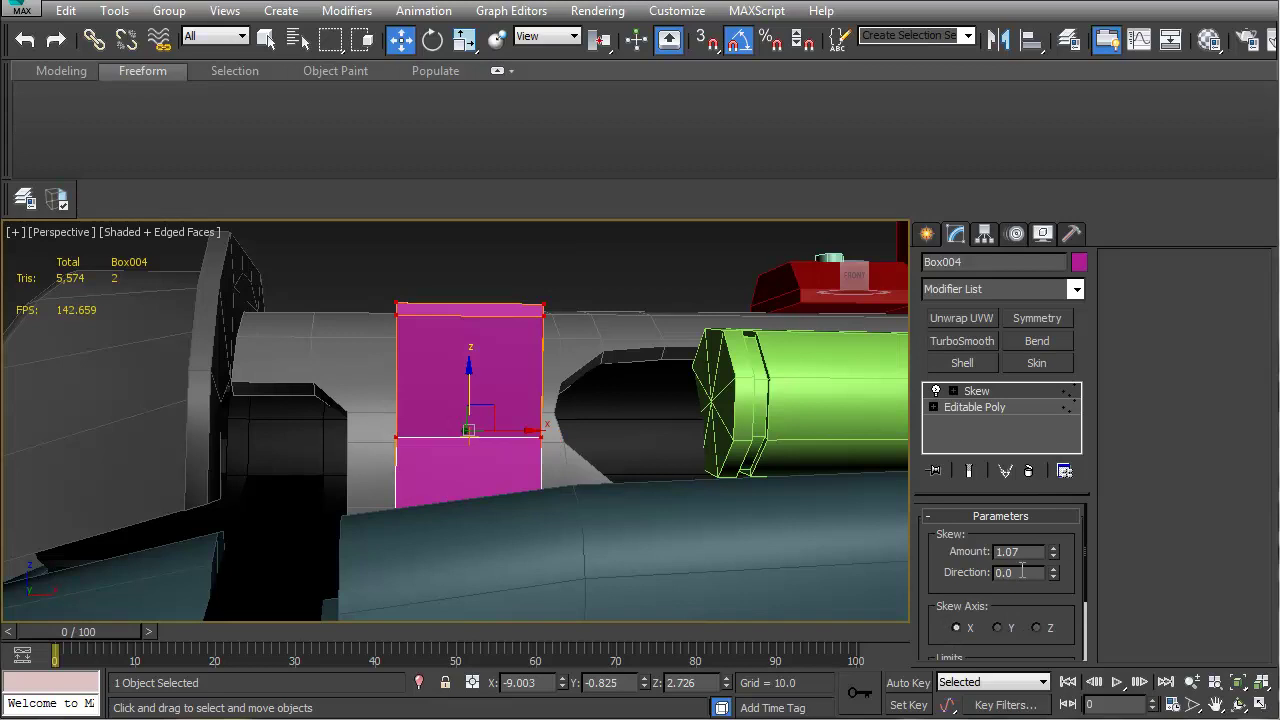
# Skew the ledge along the stock line with direction 90, axis Y and amount -0.086, and collapse the modifier
pyautogui.write('90')
pyautogui.press('Return')
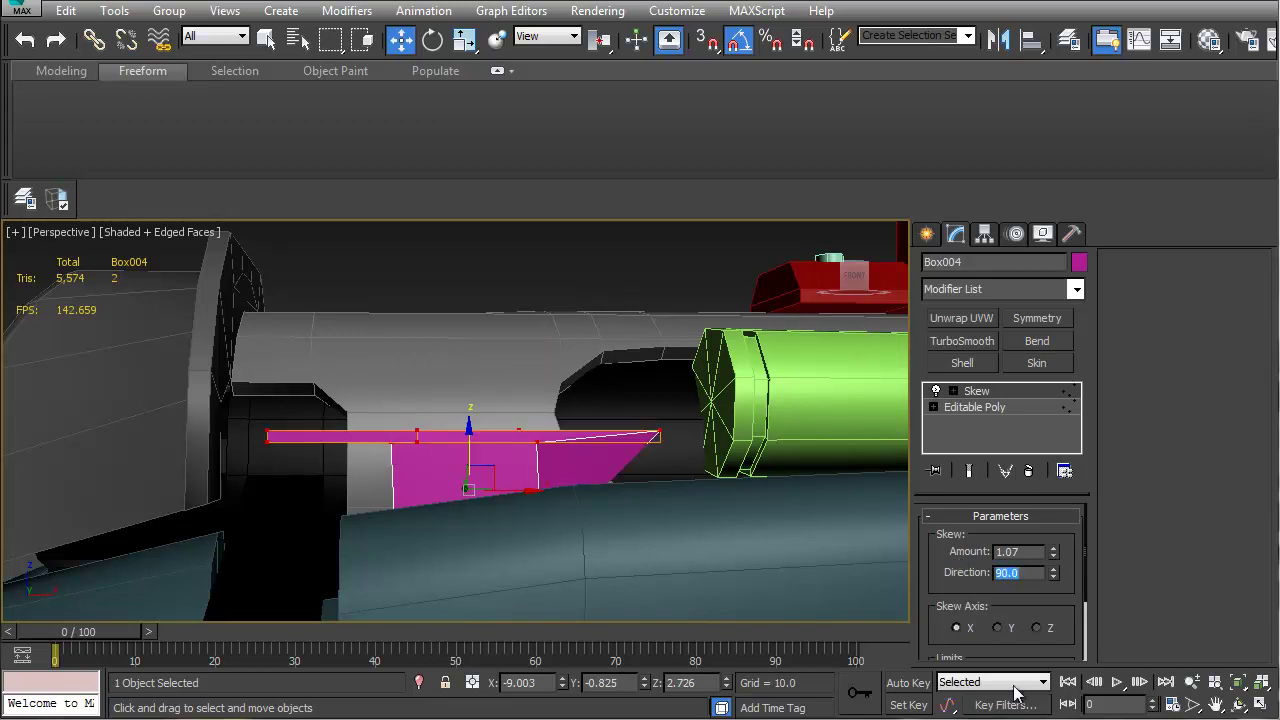
pyautogui.click(1001, 626)
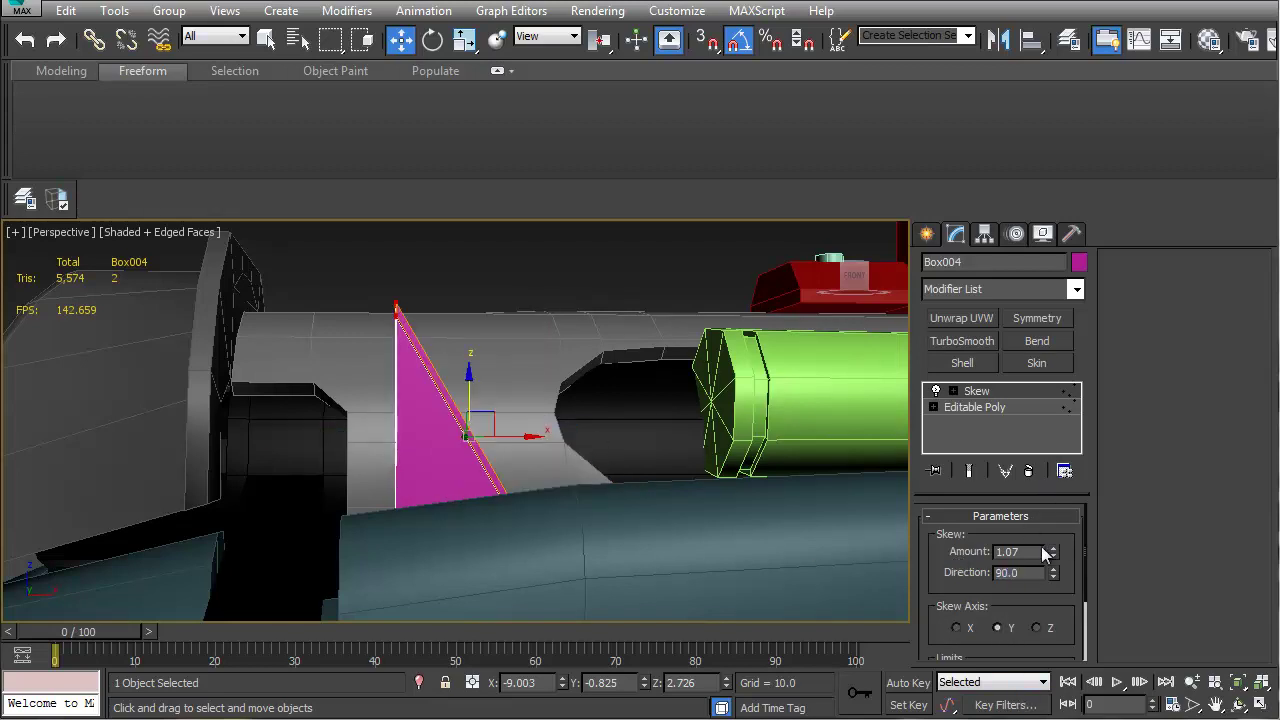
pyautogui.moveTo(1052, 555); pyautogui.dragTo(1048, 655)
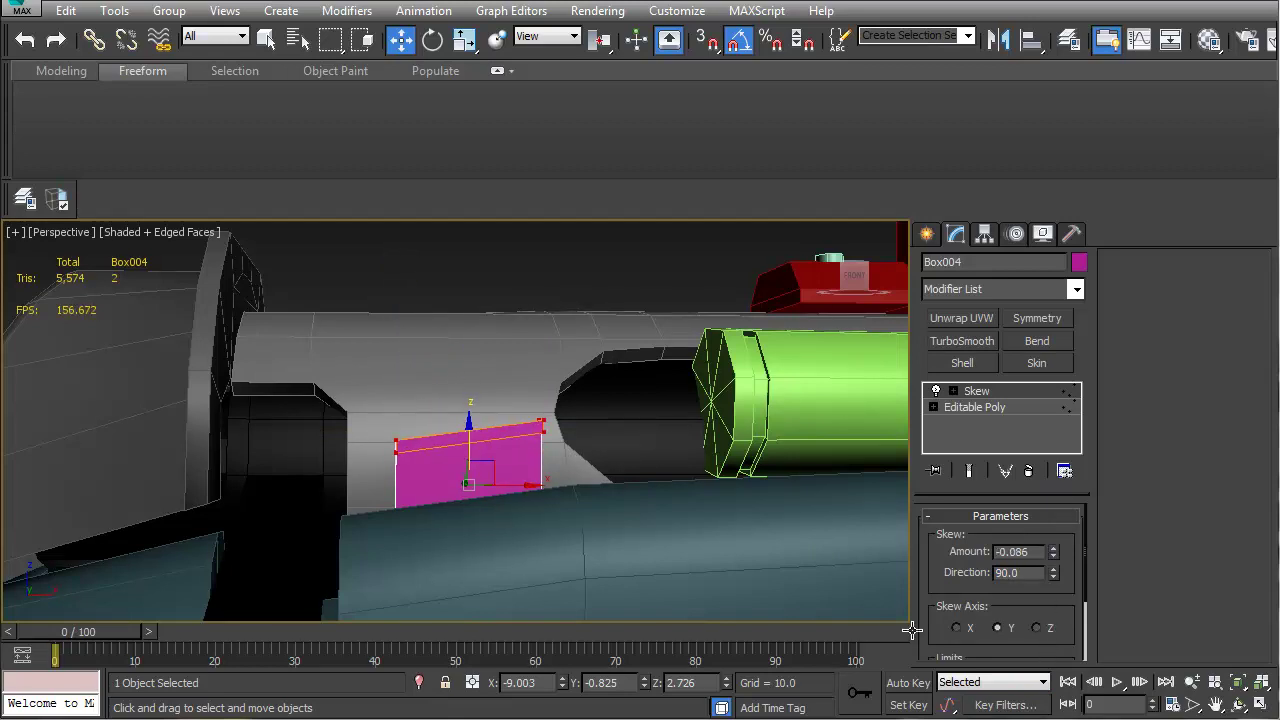
pyautogui.rightClick(986, 393)
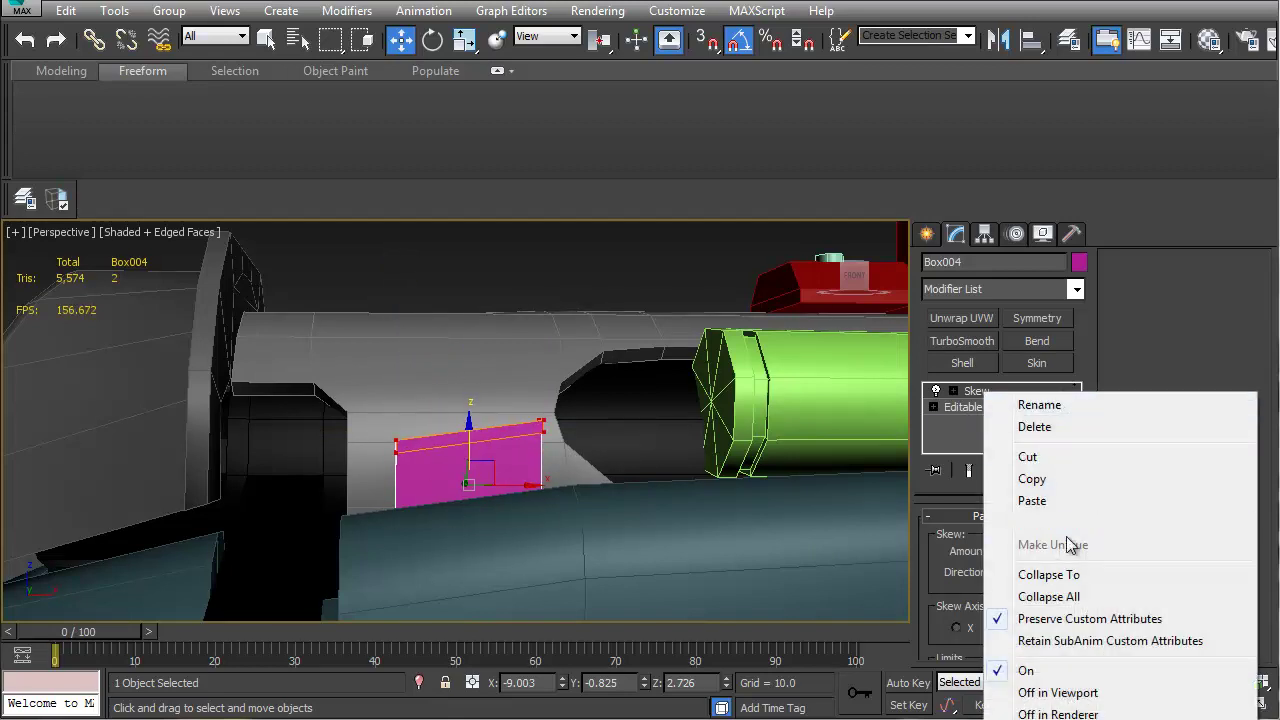
pyautogui.click(1086, 574)
# Examine the skewed ledge and the surrounding receiver from several sides, and leave vertex editing
pyautogui.keyDown('alt'); pyautogui.moveTo(450, 470); pyautogui.dragTo(481, 542, button='middle'); pyautogui.keyUp('alt')
pyautogui.press('1')
pyautogui.click(490, 420)
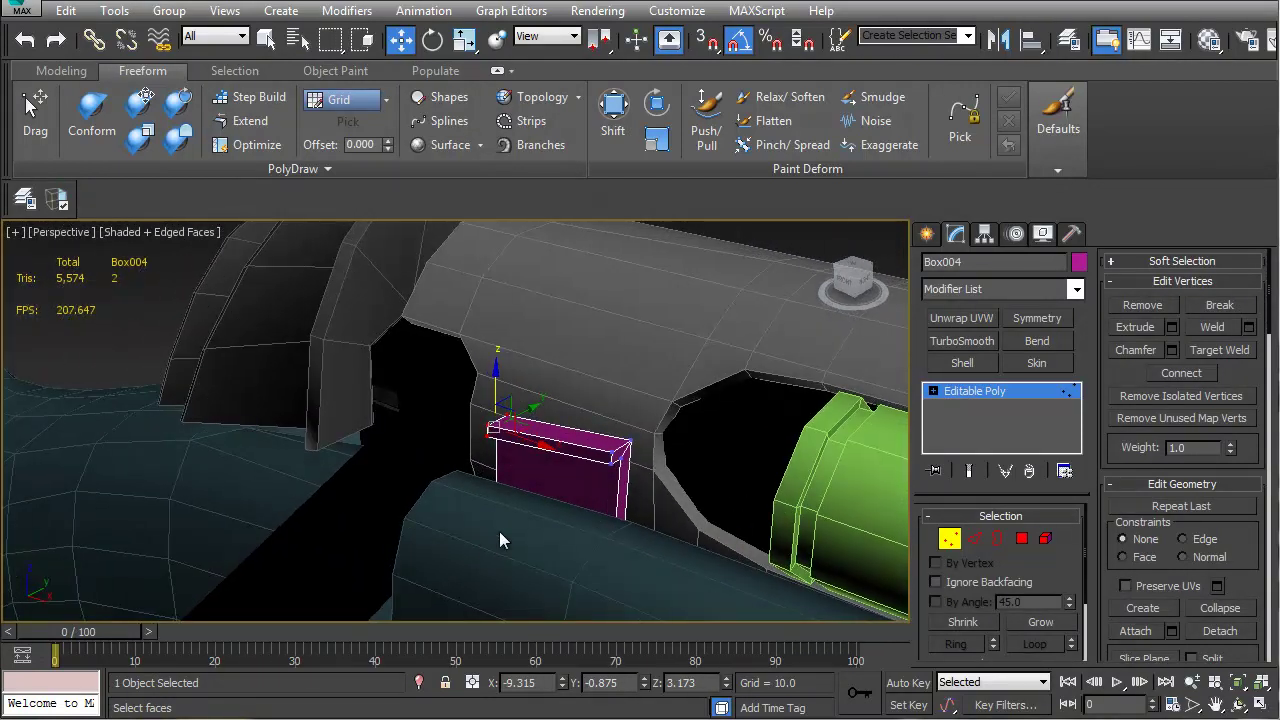
pyautogui.scroll(4, 702, 470)
pyautogui.keyDown('alt'); pyautogui.moveTo(729, 370); pyautogui.dragTo(474, 567, button='middle'); pyautogui.keyUp('alt')
pyautogui.scroll(-4, 560, 424)
pyautogui.scroll(-4, 539, 392)
pyautogui.click(951, 547)
# Select the bolt handle's end face and pull it back beside the receiver, to about Y -0.937 and Z 2.706
pyautogui.click(418, 418)
pyautogui.scroll(-3, 457, 528)
pyautogui.press('4')
pyautogui.click(441, 529)
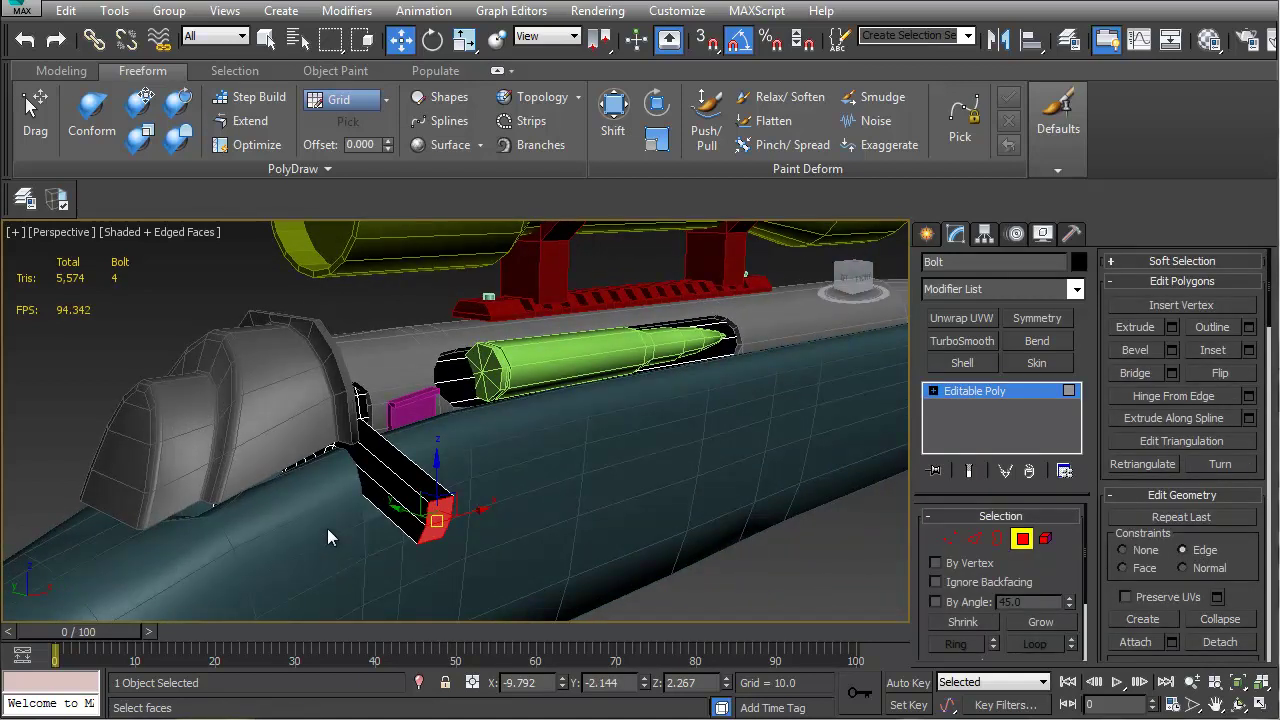
pyautogui.moveTo(398, 508); pyautogui.dragTo(318, 477)
pyautogui.keyDown('alt'); pyautogui.moveTo(330, 482); pyautogui.dragTo(628, 495, button='middle'); pyautogui.keyUp('alt')
pyautogui.scroll(4, 405, 512)
pyautogui.keyDown('alt'); pyautogui.moveTo(572, 411); pyautogui.dragTo(511, 472, button='middle'); pyautogui.keyUp('alt')
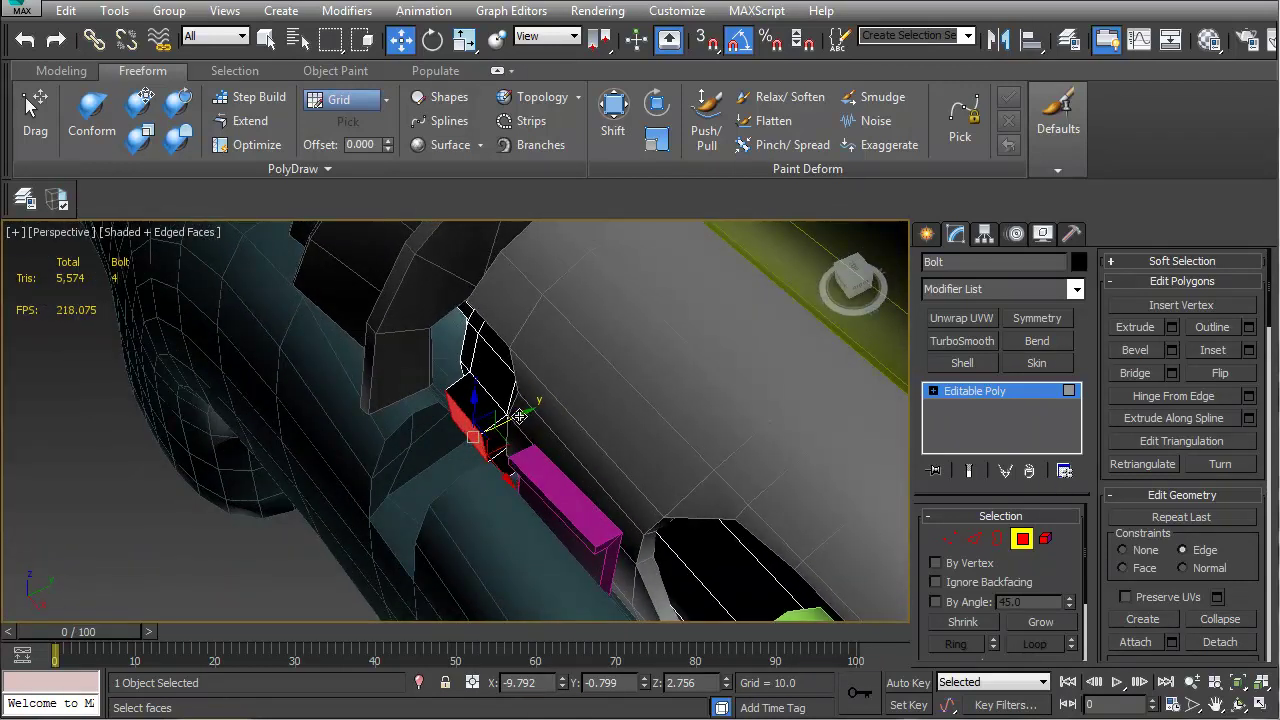
pyautogui.moveTo(511, 415); pyautogui.dragTo(490, 474)
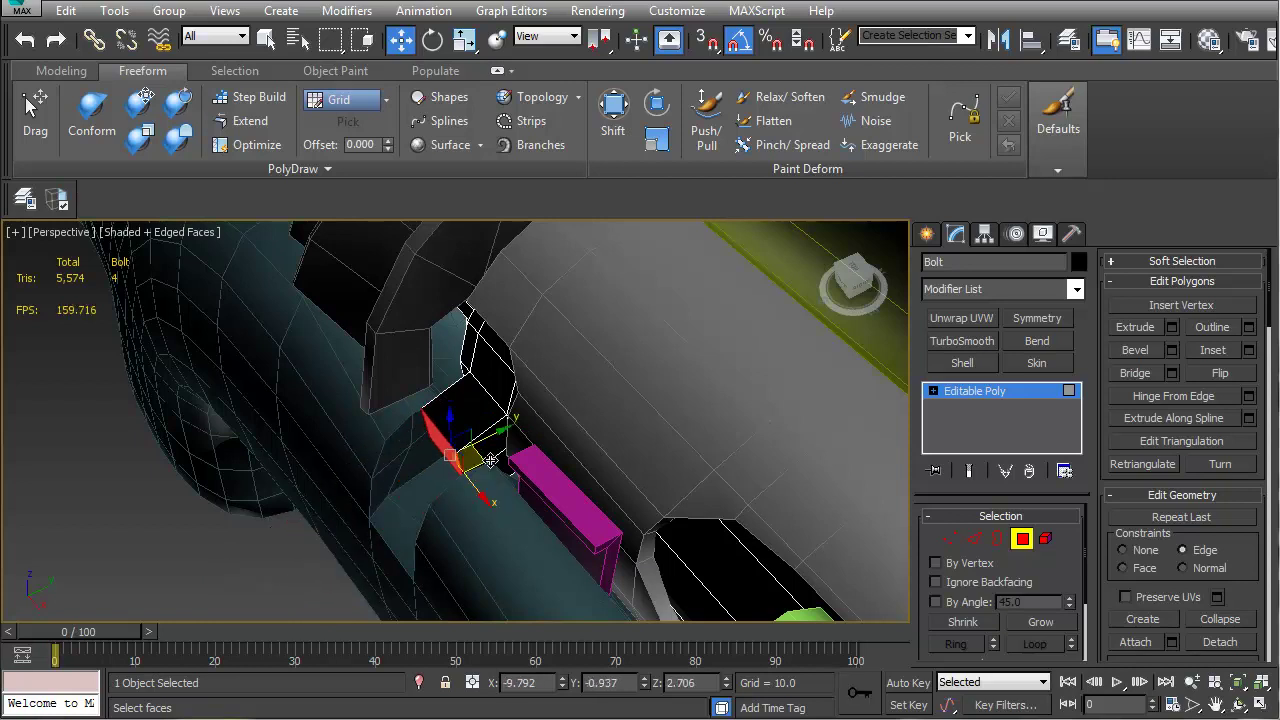
# Inset the end face of the shortened bolt handle by about 0.05
pyautogui.click(453, 393)
pyautogui.keyDown('alt'); pyautogui.moveTo(444, 393); pyautogui.dragTo(594, 382, button='middle'); pyautogui.keyUp('alt')
pyautogui.click(458, 492)
pyautogui.click(1249, 350)
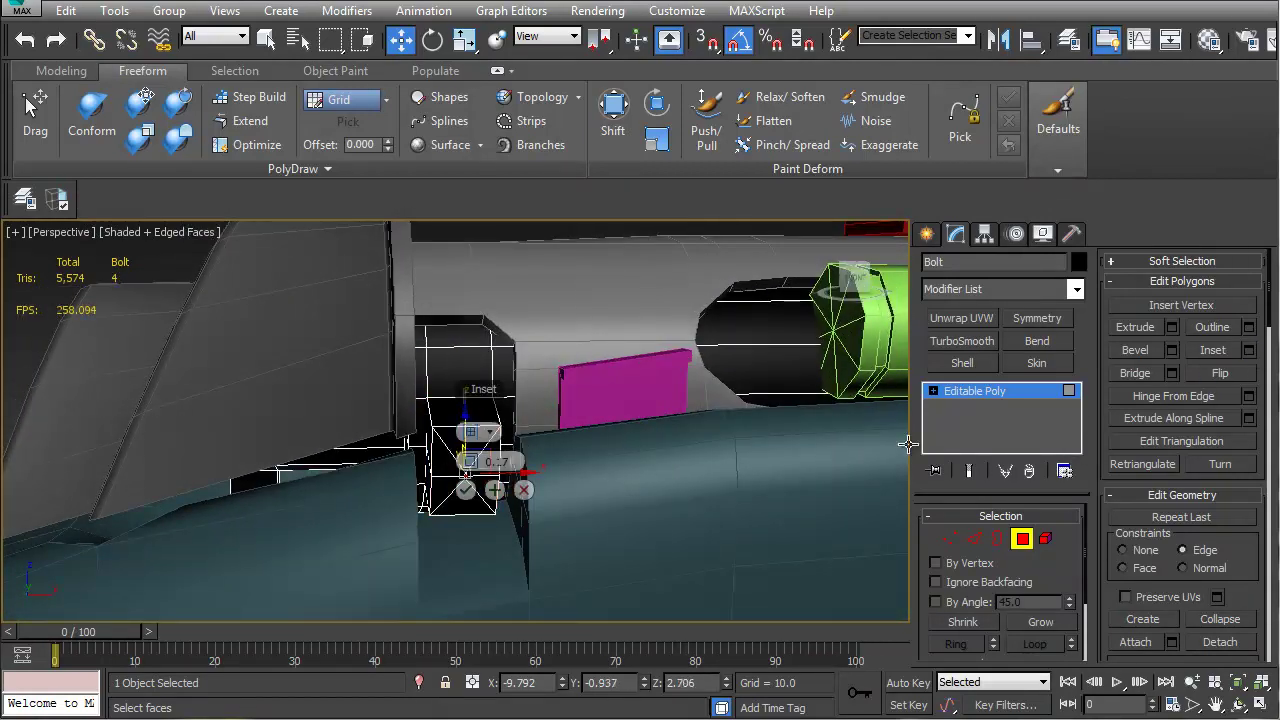
pyautogui.moveTo(470, 458); pyautogui.dragTo(472, 476)
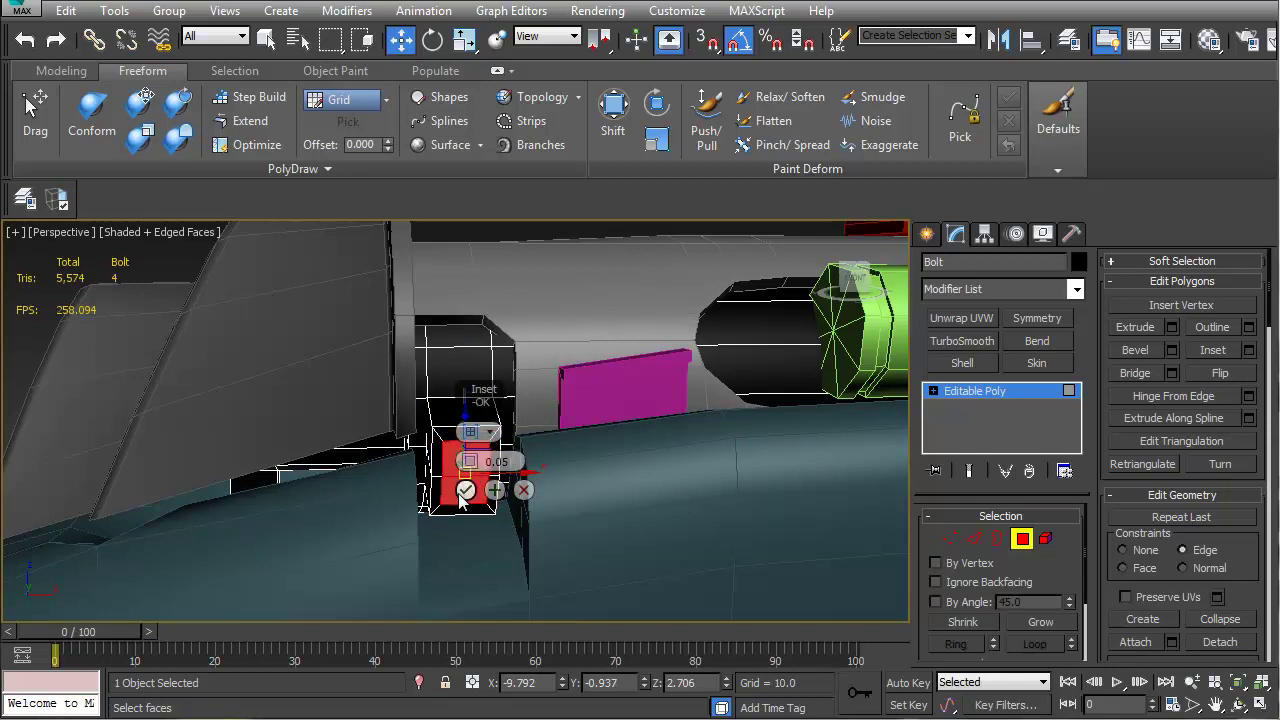
pyautogui.click(465, 490)
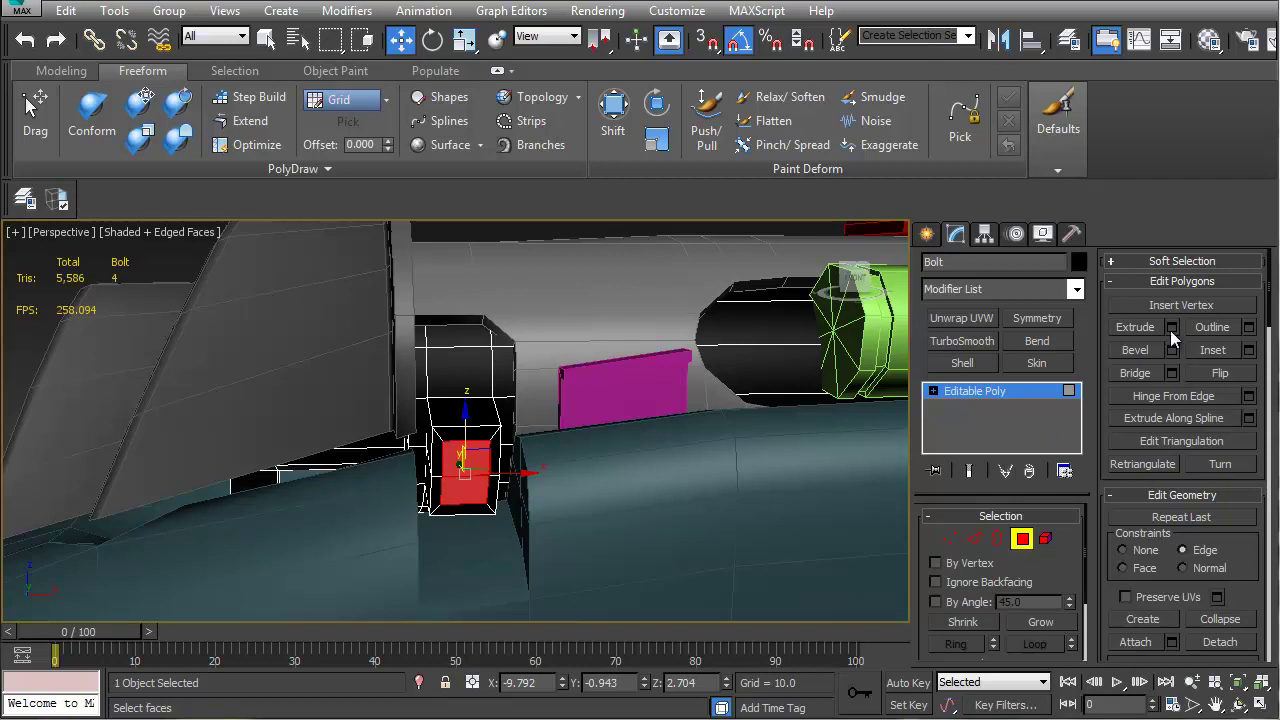
# Extrude the inset face into a handle shaft ending about Y -2.43 and Z 2.163, and extend the selection over the whole shaft
pyautogui.keyDown('alt'); pyautogui.moveTo(760, 447); pyautogui.dragTo(397, 545, button='middle'); pyautogui.keyUp('alt')
pyautogui.click(465, 490)
pyautogui.keyDown('alt'); pyautogui.moveTo(420, 494); pyautogui.dragTo(538, 508, button='middle'); pyautogui.keyUp('alt')
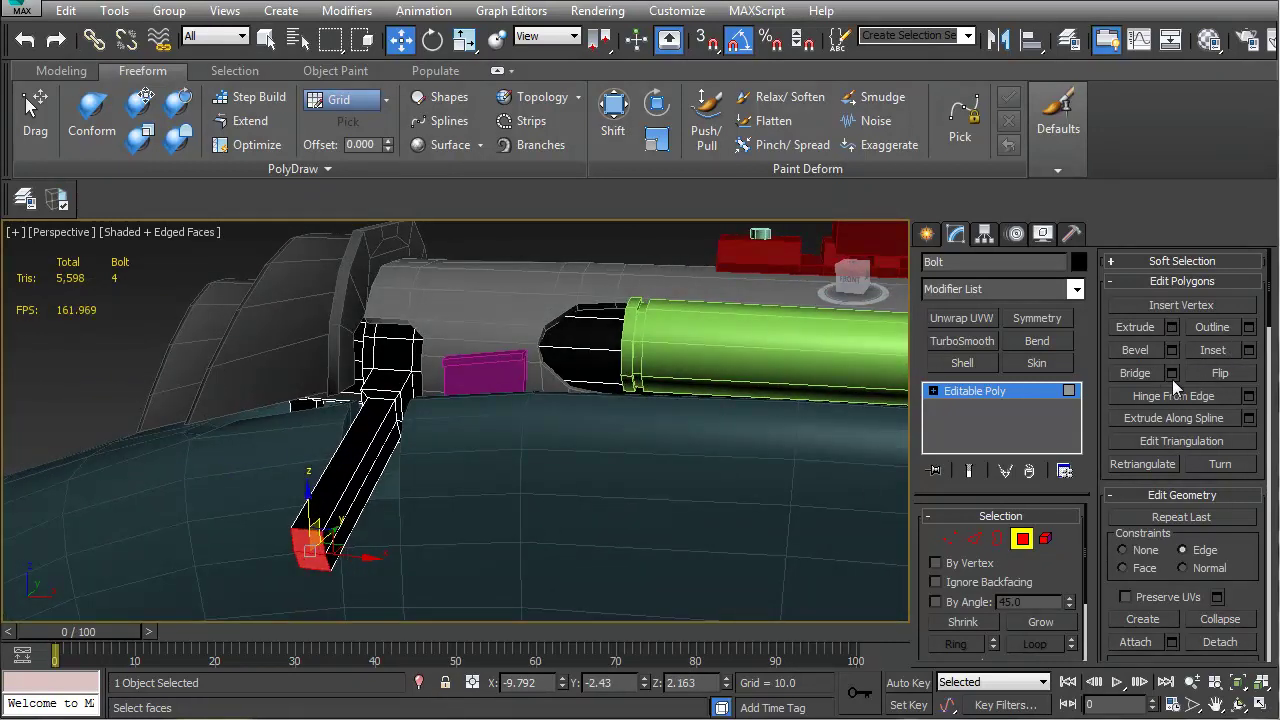
pyautogui.click(1023, 623)
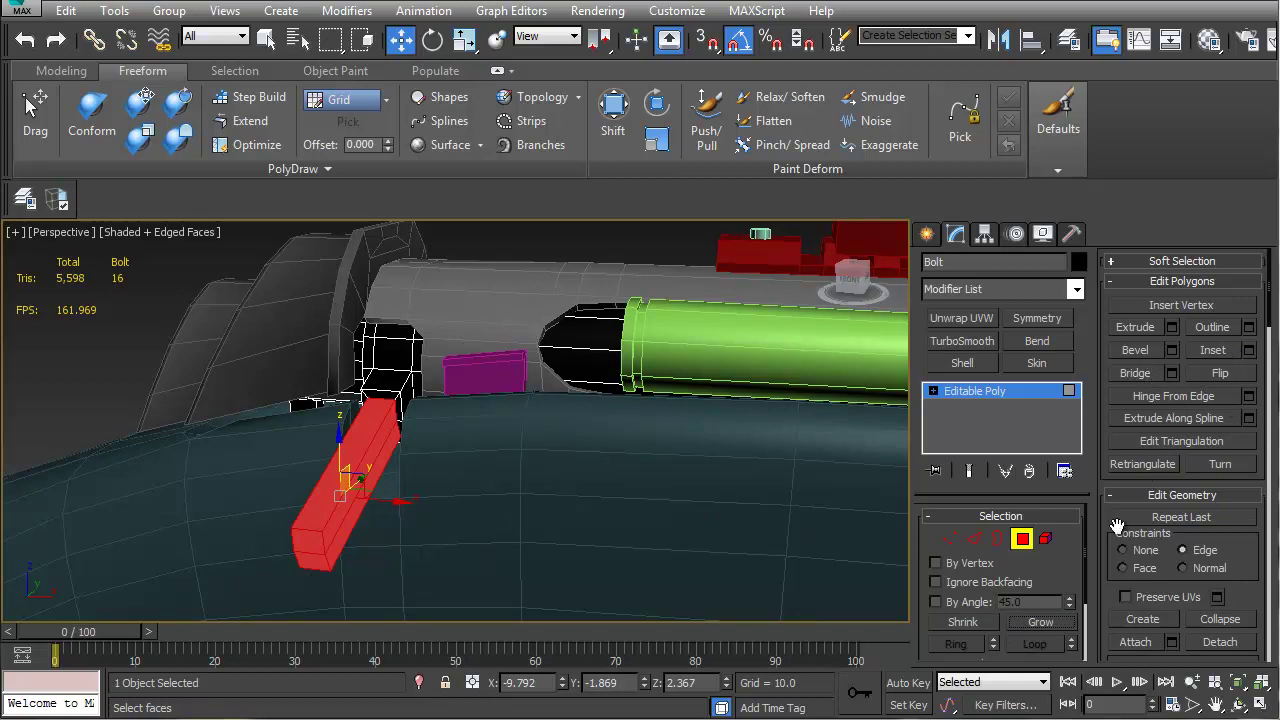
# Detach the selected handle shaft from the bolt as the separate object Object002 and leave polygon editing
pyautogui.click(1219, 641)
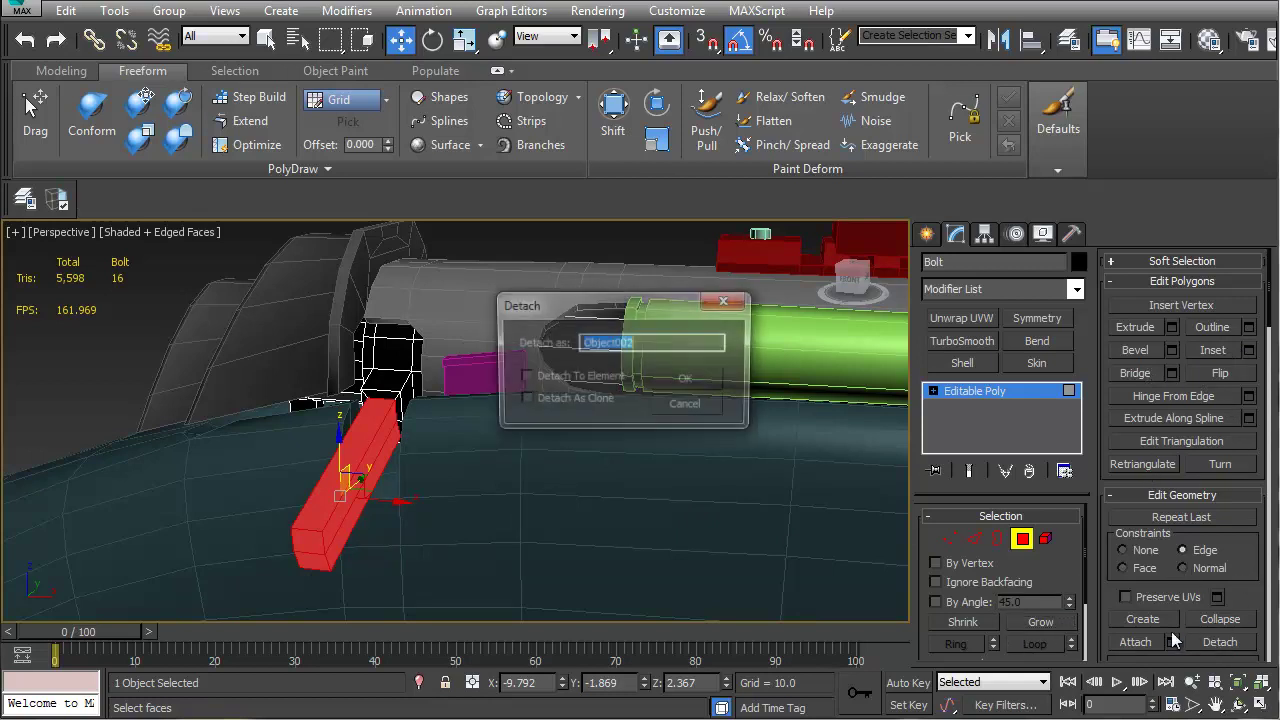
pyautogui.click(708, 382)
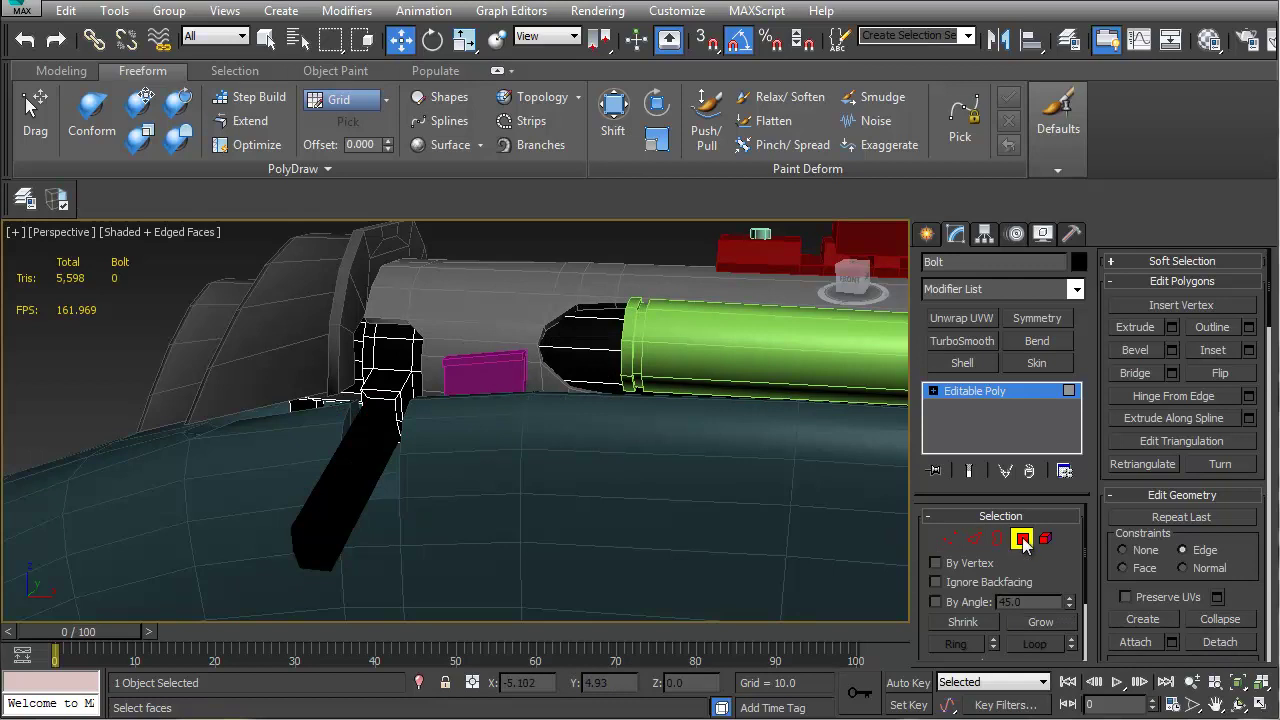
pyautogui.click(1021, 539)
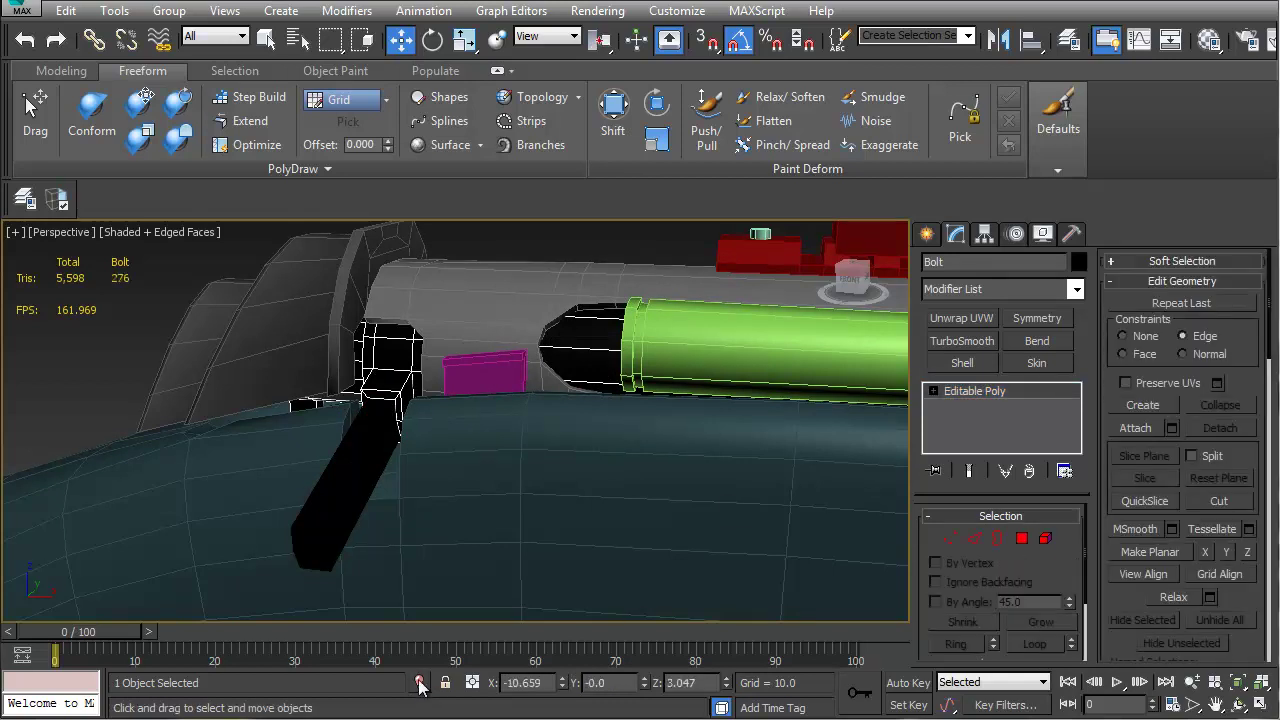
# Isolate the bolt and delete the inset ring of faces around the opening at the handle stub's end
pyautogui.click(419, 682)
pyautogui.moveTo(423, 543); pyautogui.dragTo(603, 470, button='middle')
pyautogui.scroll(5, 530, 408)
pyautogui.press('2')
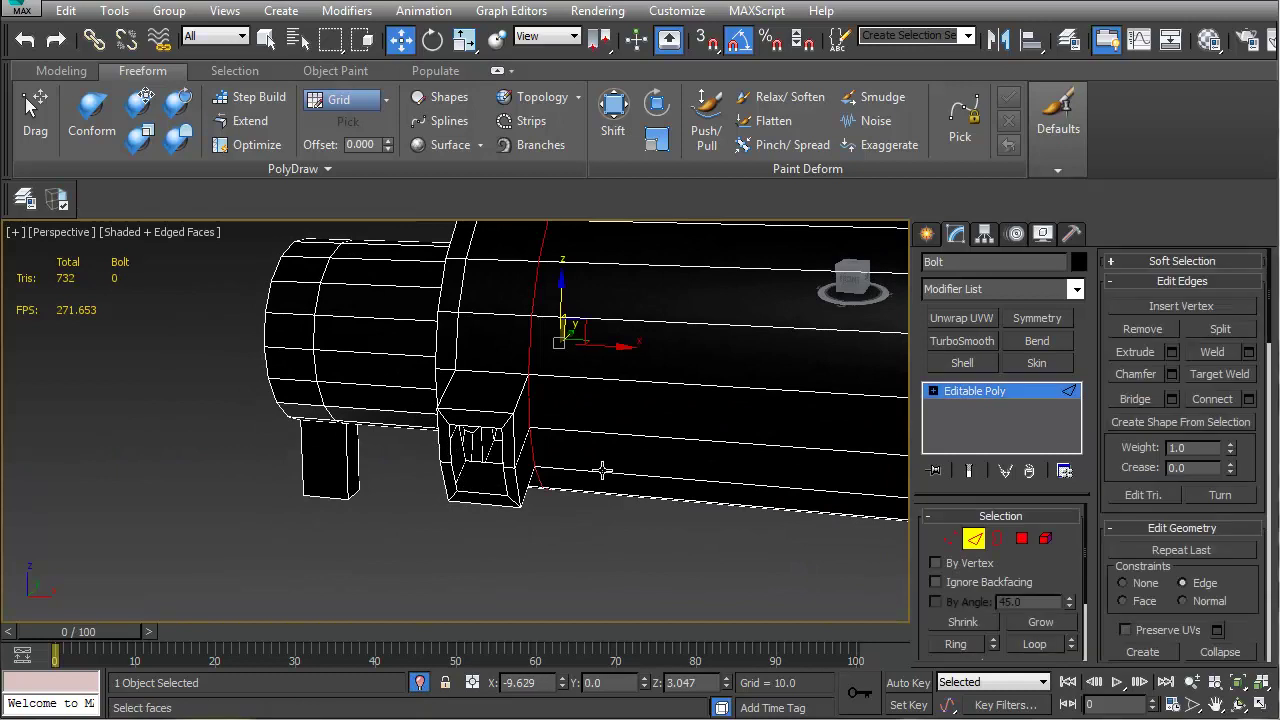
pyautogui.click(999, 545)
pyautogui.click(450, 447)
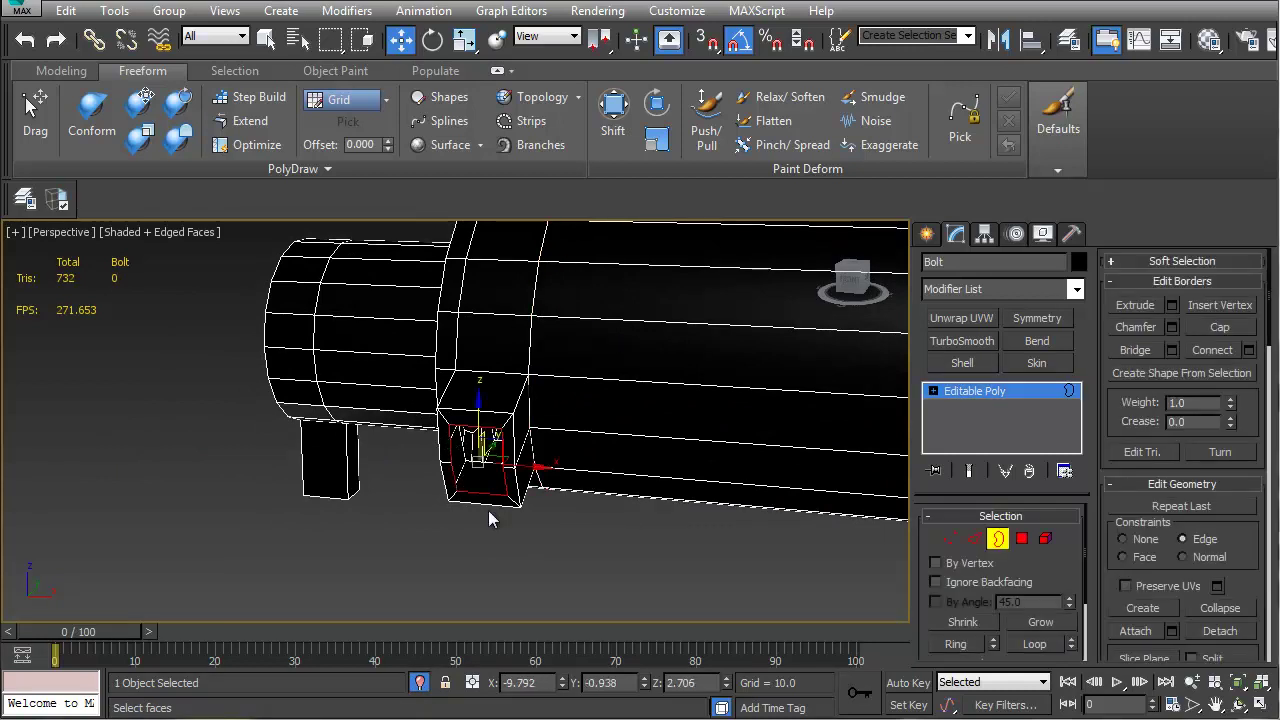
pyautogui.press('Delete')
# Bridge the side edges of the handle stub's open end to close it, and end the isolation
pyautogui.press('2')
pyautogui.click(438, 428)
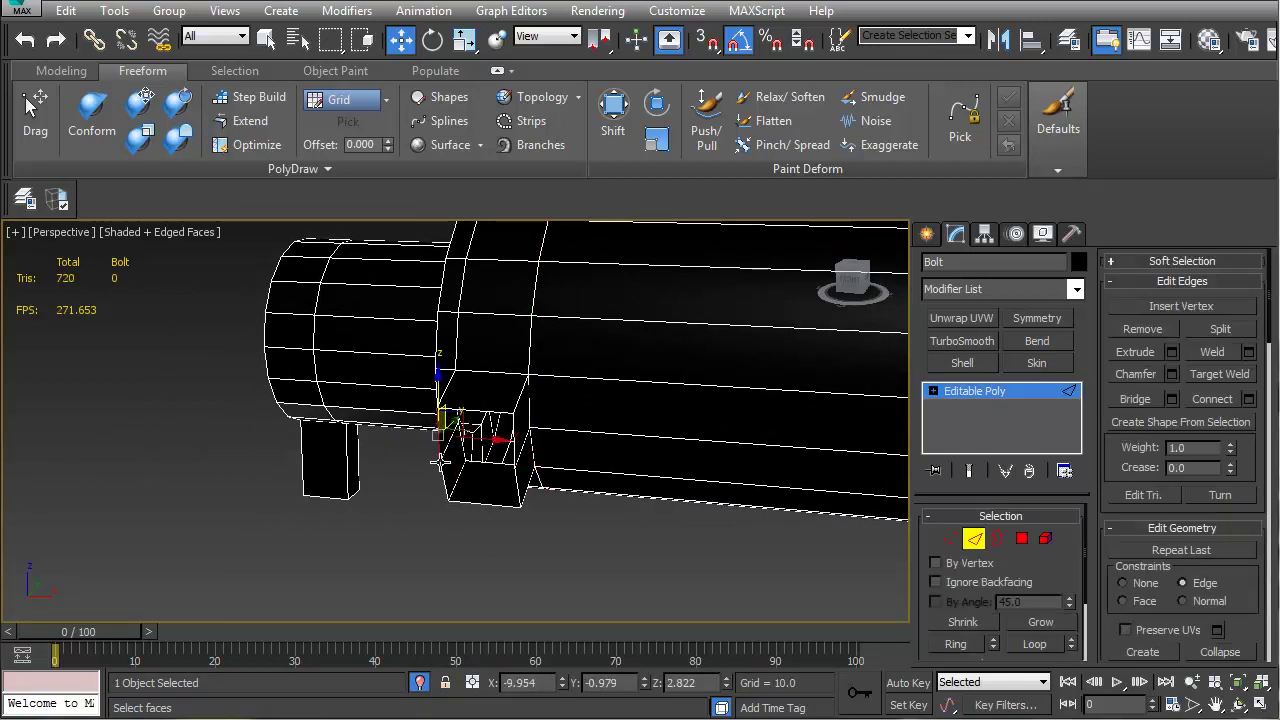
pyautogui.click(514, 440)
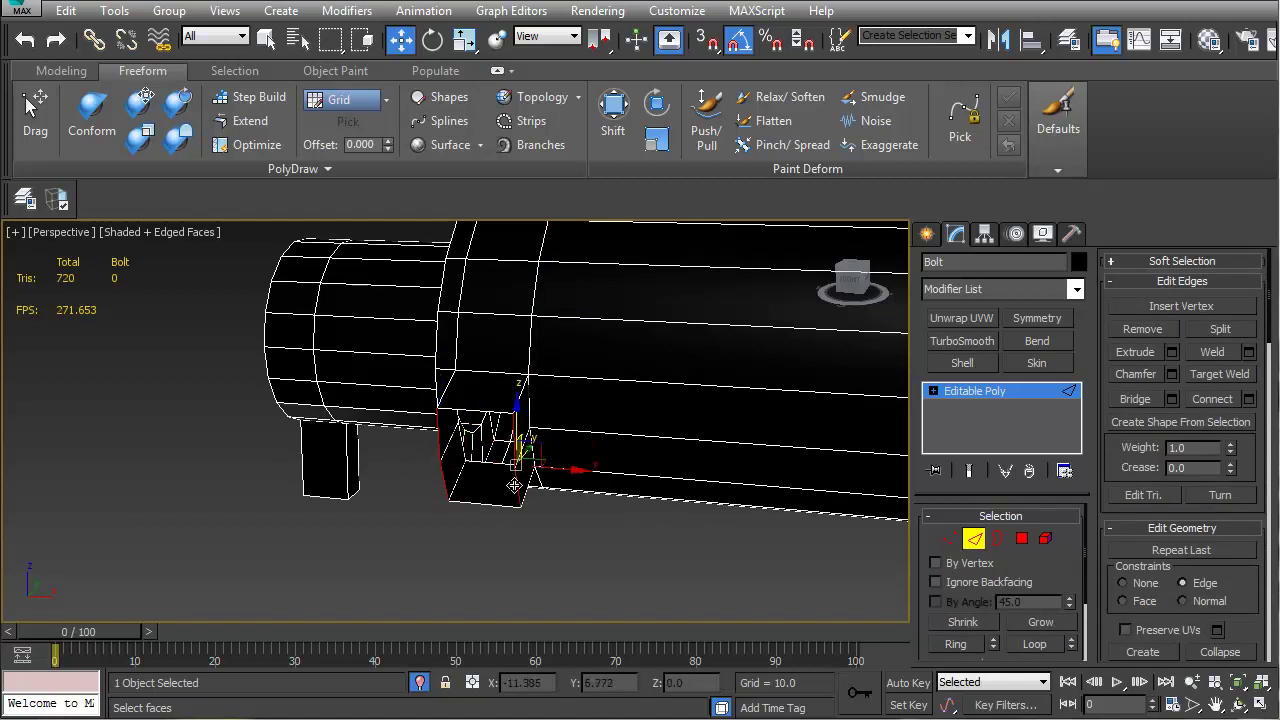
pyautogui.keyDown('alt'); pyautogui.moveTo(690, 470); pyautogui.dragTo(620, 484, button='middle'); pyautogui.keyUp('alt')
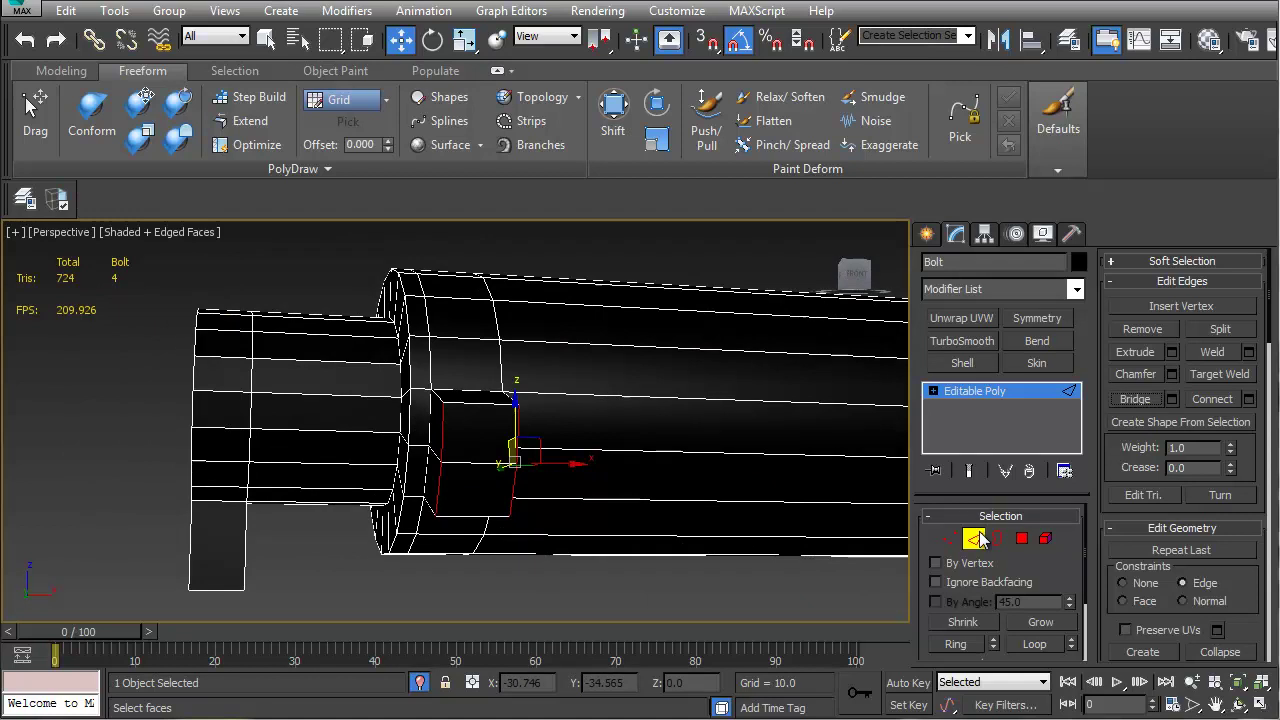
pyautogui.click(977, 540)
pyautogui.click(419, 682)
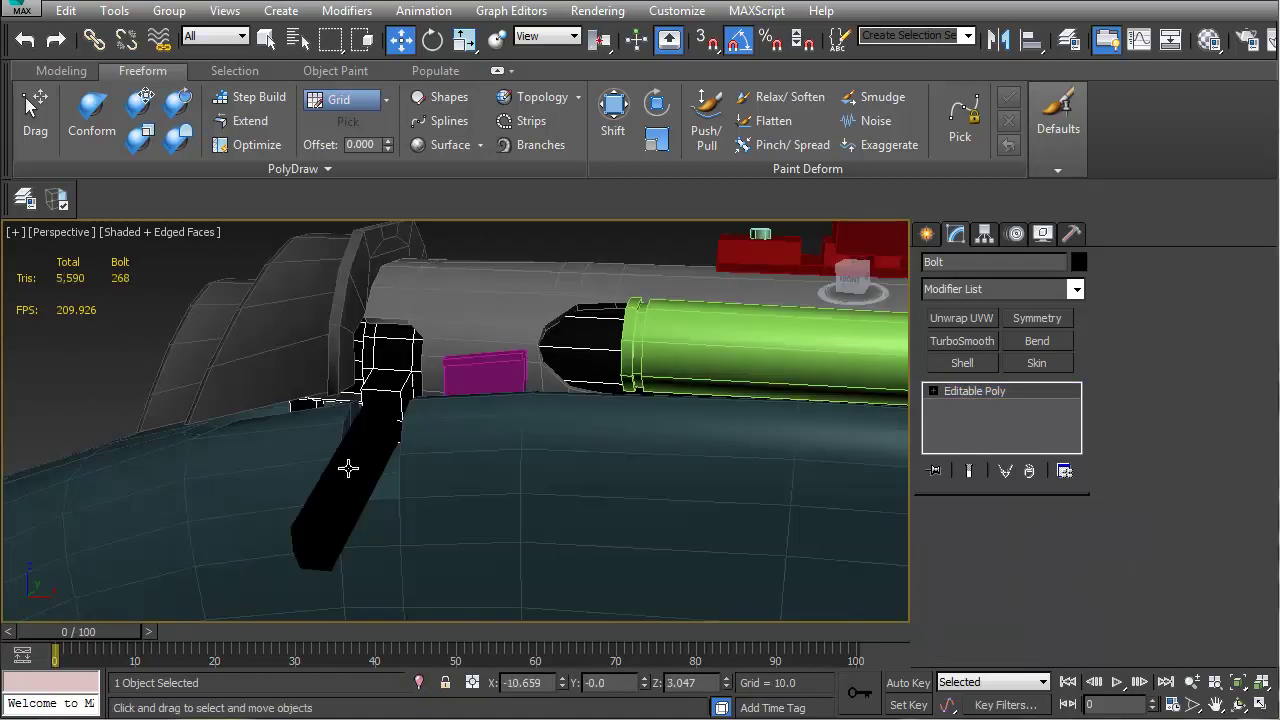
# Remove the extra lengthwise edge loop along the middle of the detached handle shaft's sides
pyautogui.click(347, 468)
pyautogui.keyDown('alt'); pyautogui.moveTo(347, 468); pyautogui.dragTo(371, 443, button='middle'); pyautogui.keyUp('alt')
pyautogui.scroll(4, 323, 466)
pyautogui.press('2')
pyautogui.click(372, 441)
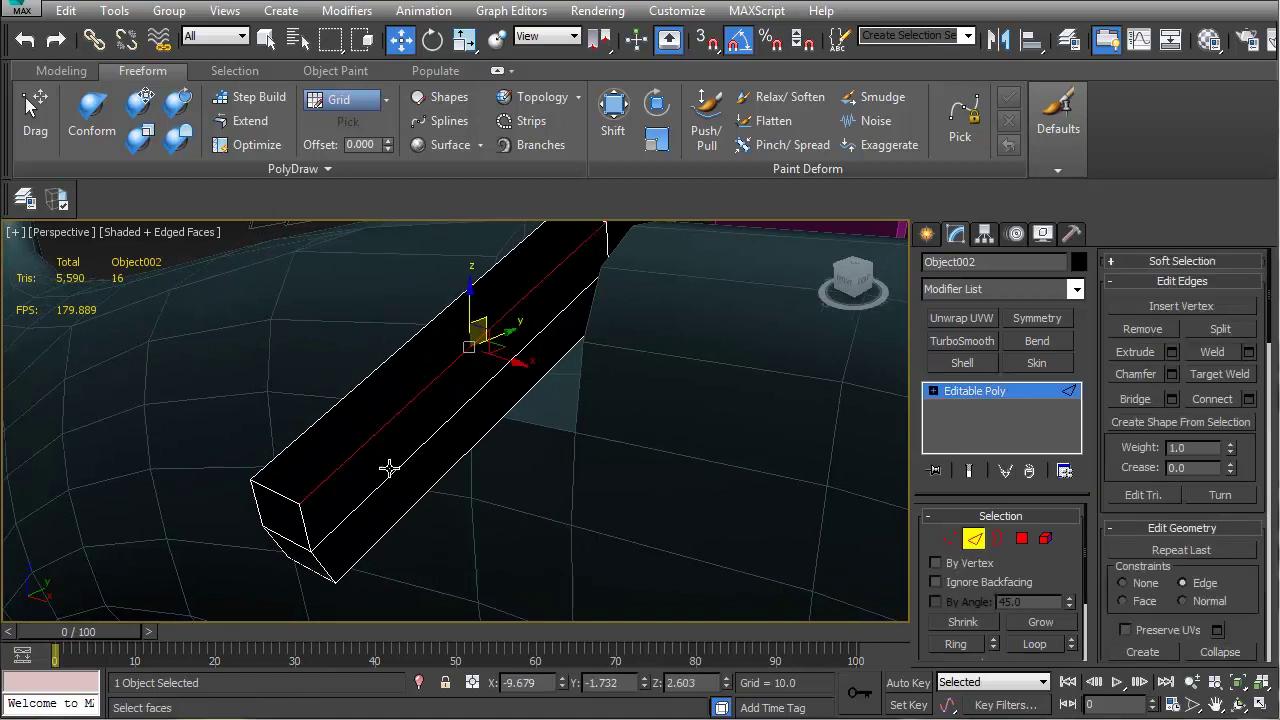
pyautogui.keyDown('alt'); pyautogui.moveTo(390, 505); pyautogui.dragTo(383, 449, button='middle'); pyautogui.keyUp('alt')
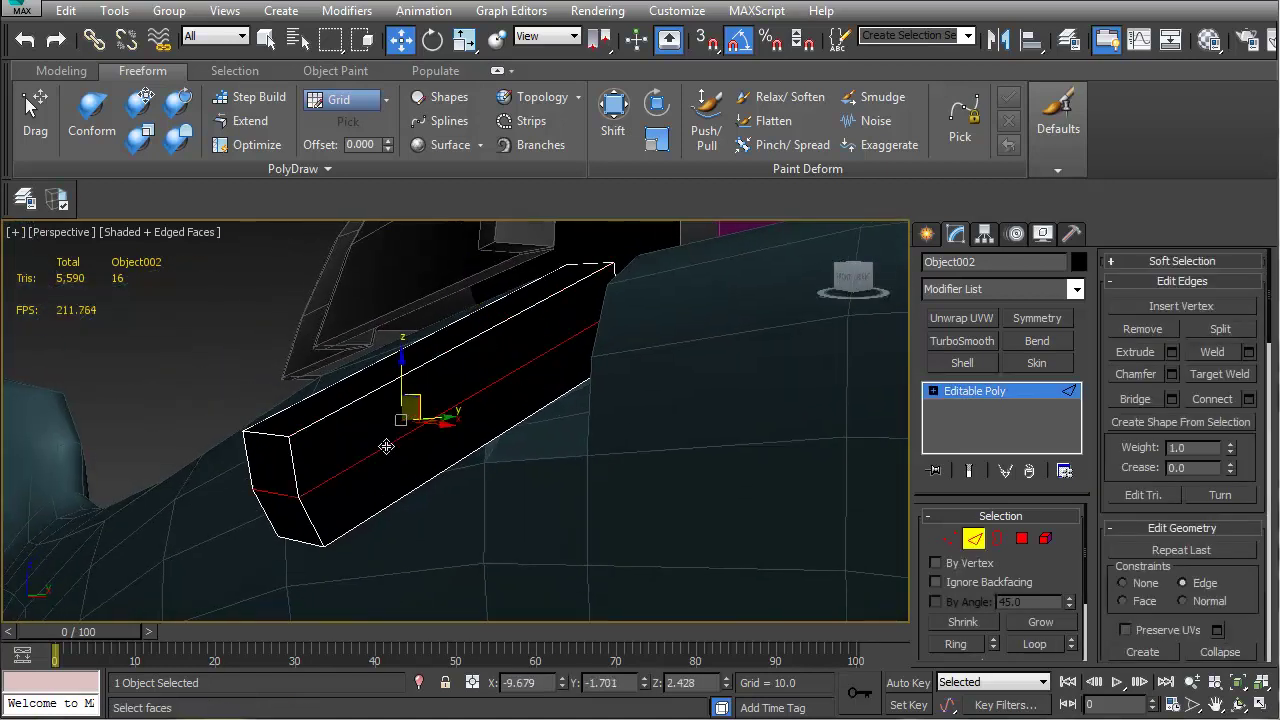
pyautogui.hotkey('ctrl', 'BackSpace')
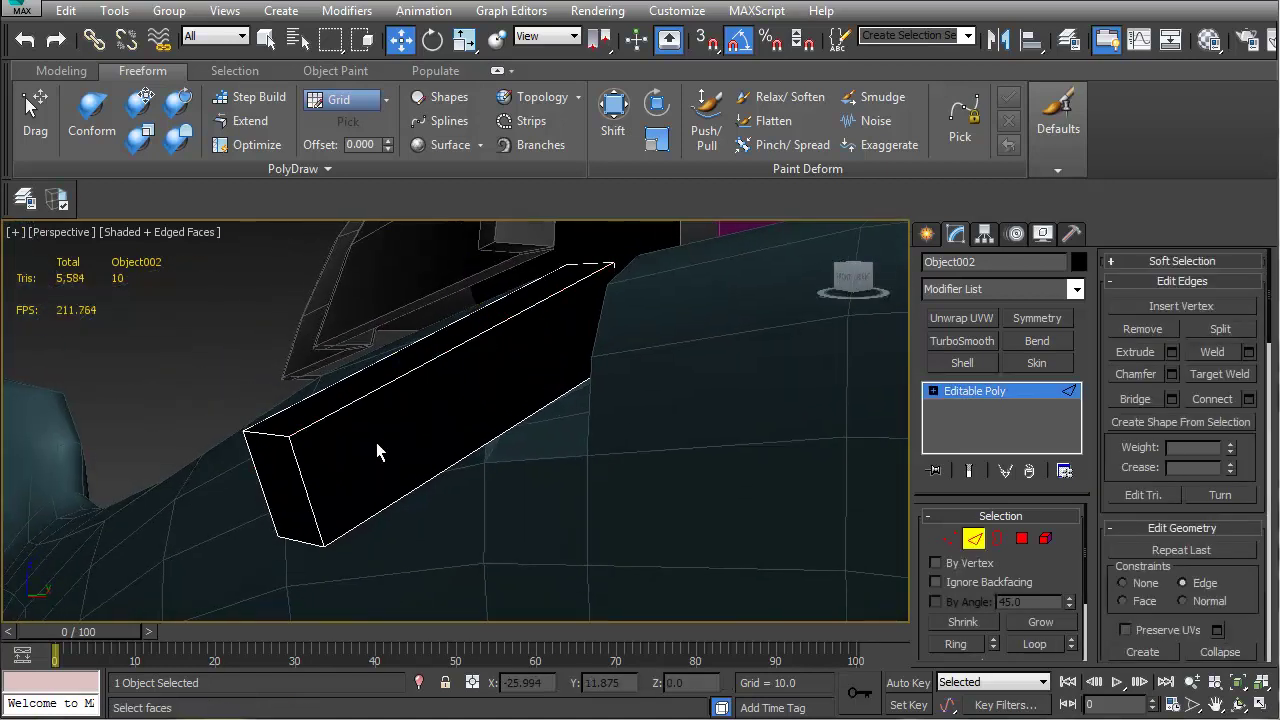
# Select the shaft's upper and lower faces and set scaling to the Local coordinate system
pyautogui.click(421, 363)
pyautogui.keyDown('alt'); pyautogui.moveTo(380, 395); pyautogui.dragTo(517, 388, button='middle'); pyautogui.keyUp('alt')
pyautogui.click(1021, 540)
pyautogui.click(497, 330)
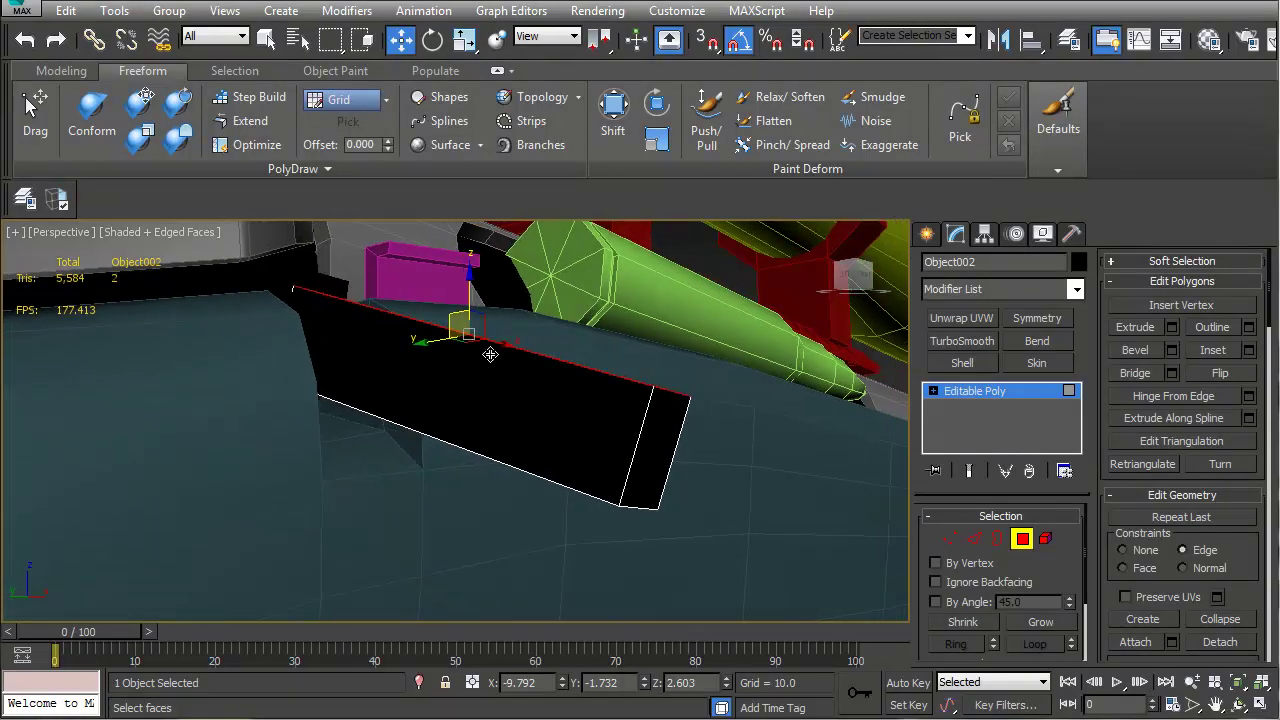
pyautogui.click(560, 36)
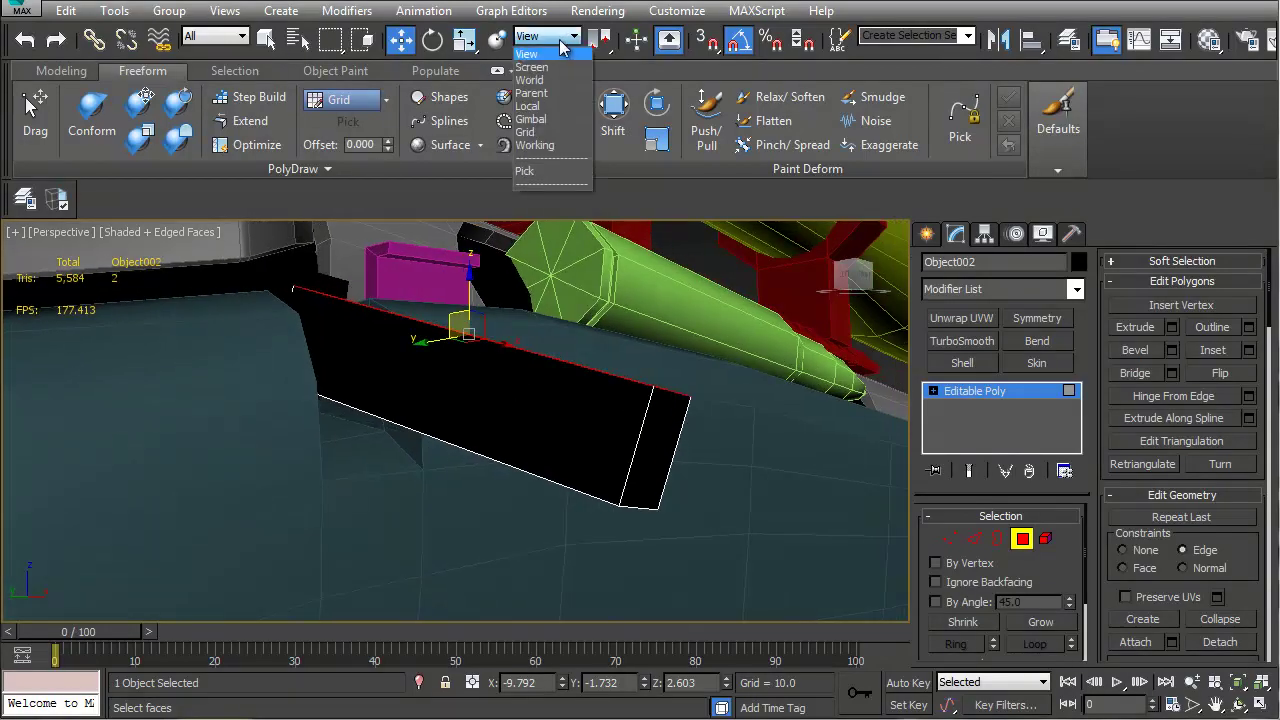
pyautogui.click(528, 106)
pyautogui.keyDown('alt'); pyautogui.moveTo(470, 330); pyautogui.dragTo(478, 495, button='middle'); pyautogui.keyUp('alt')
pyautogui.keyDown('ctrl'); pyautogui.click(445, 426); pyautogui.keyUp('ctrl')
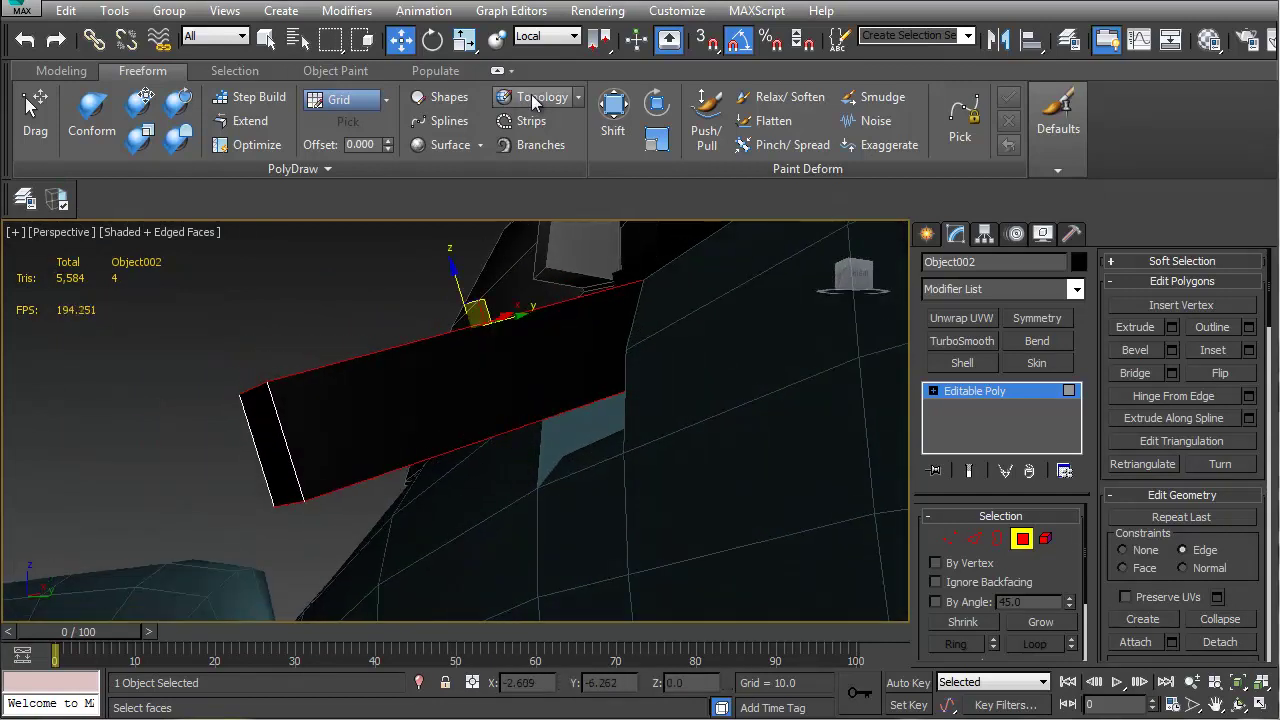
pyautogui.press('r')
pyautogui.click(563, 40)
pyautogui.click(527, 106)
# Try to scale the shaft's upper and lower faces with different pivot center options
pyautogui.keyDown('alt'); pyautogui.moveTo(500, 400); pyautogui.dragTo(457, 391, button='middle'); pyautogui.keyUp('alt')
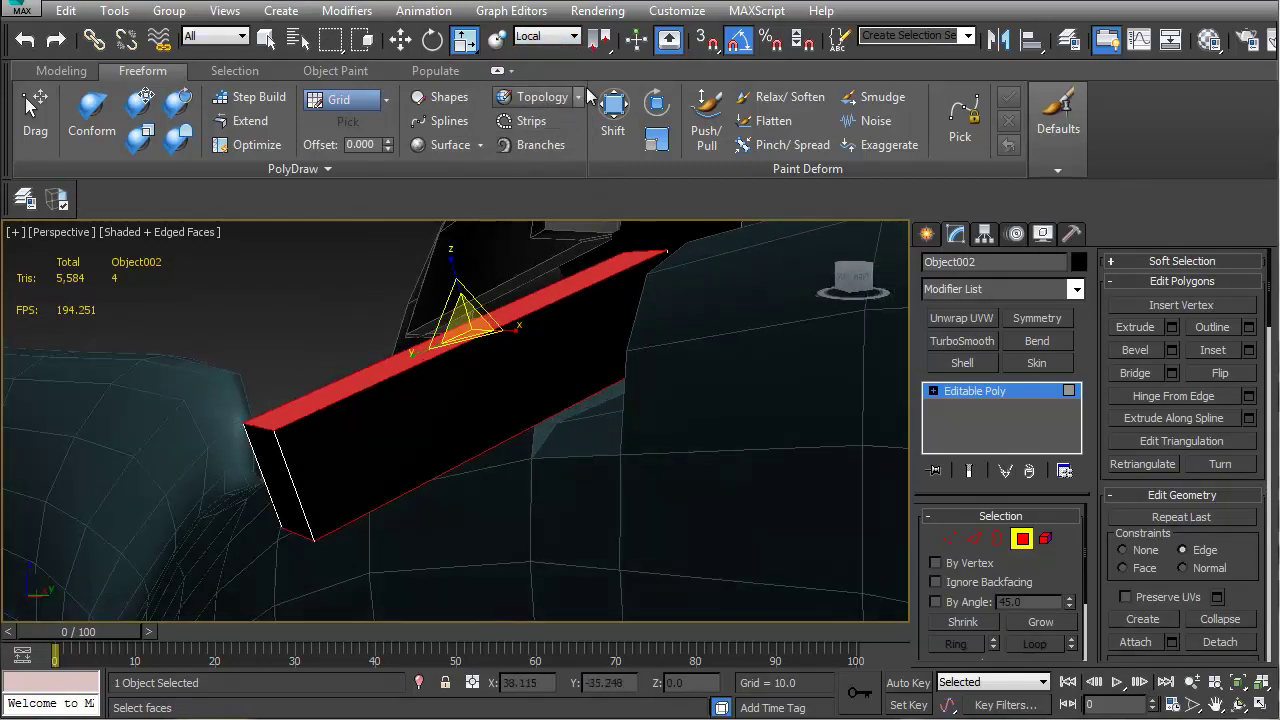
pyautogui.keyDown('alt'); pyautogui.moveTo(530, 240); pyautogui.dragTo(605, 30, button='middle'); pyautogui.keyUp('alt')
pyautogui.moveTo(603, 38); pyautogui.dragTo(603, 106)
pyautogui.keyDown('alt'); pyautogui.moveTo(430, 274); pyautogui.dragTo(600, 40, button='middle'); pyautogui.keyUp('alt')
pyautogui.keyDown('alt'); pyautogui.moveTo(426, 342); pyautogui.dragTo(450, 320, button='middle'); pyautogui.keyUp('alt')
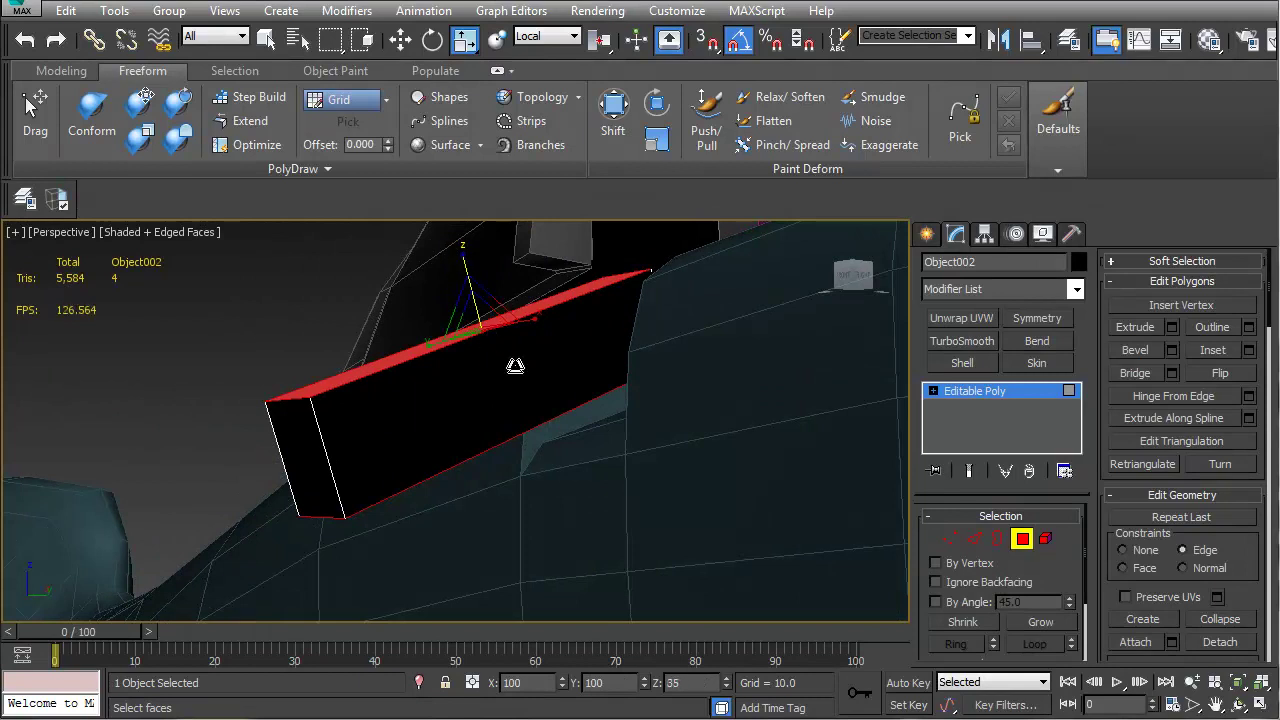
pyautogui.keyDown('alt'); pyautogui.moveTo(449, 263); pyautogui.dragTo(432, 398, button='middle'); pyautogui.keyUp('alt')
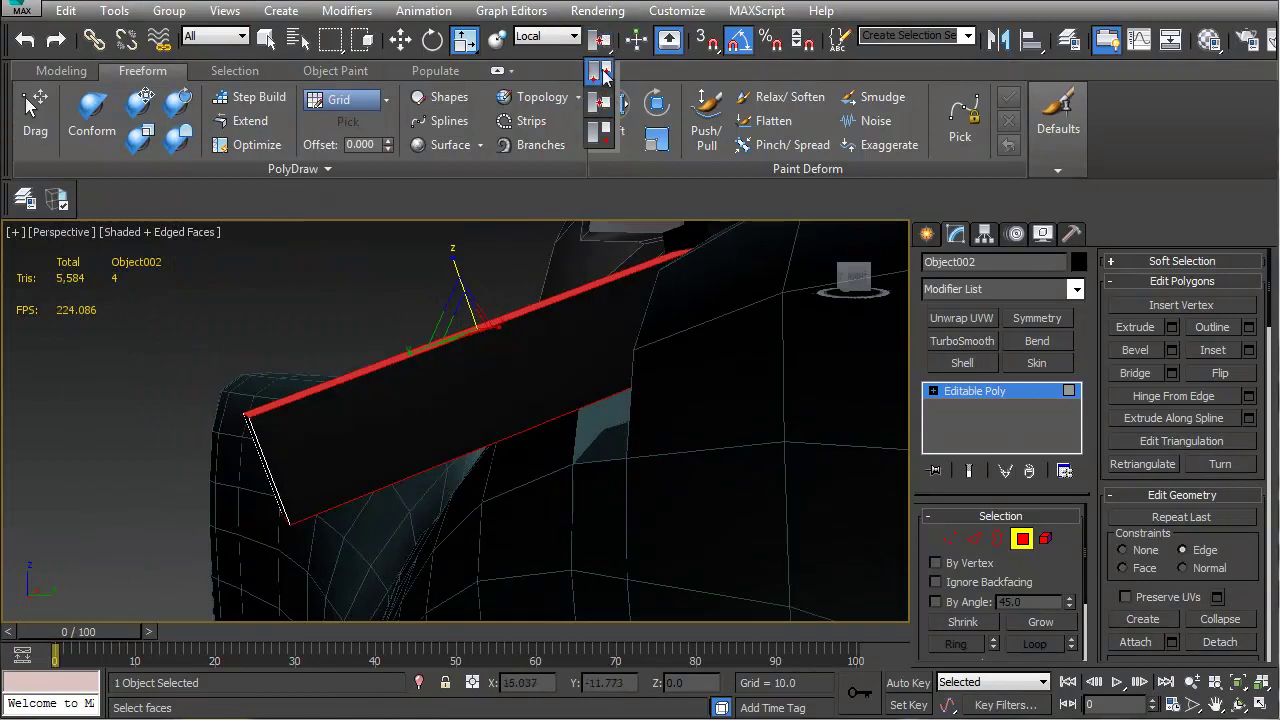
# Try scaling the shaft's end vertices to 105 percent on the local X axis, and undo it
pyautogui.click(949, 541)
pyautogui.keyDown('alt'); pyautogui.moveTo(472, 305); pyautogui.dragTo(530, 320, button='middle'); pyautogui.keyUp('alt')
pyautogui.moveTo(495, 305); pyautogui.dragTo(494, 301)
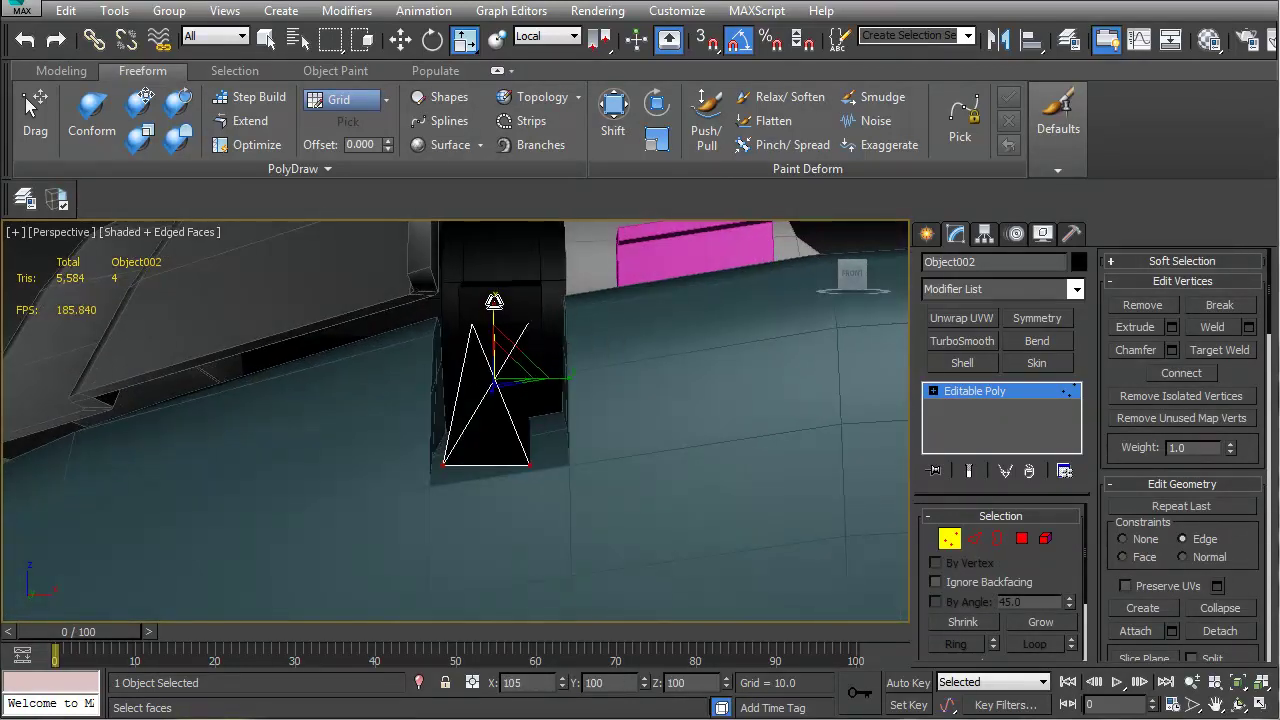
pyautogui.hotkey('ctrl', 'z')
# Chamfer the shaft's four lengthwise edges by about 0.06 with one segment
pyautogui.keyDown('alt'); pyautogui.moveTo(720, 456); pyautogui.dragTo(648, 451, button='middle'); pyautogui.keyUp('alt')
pyautogui.press('2')
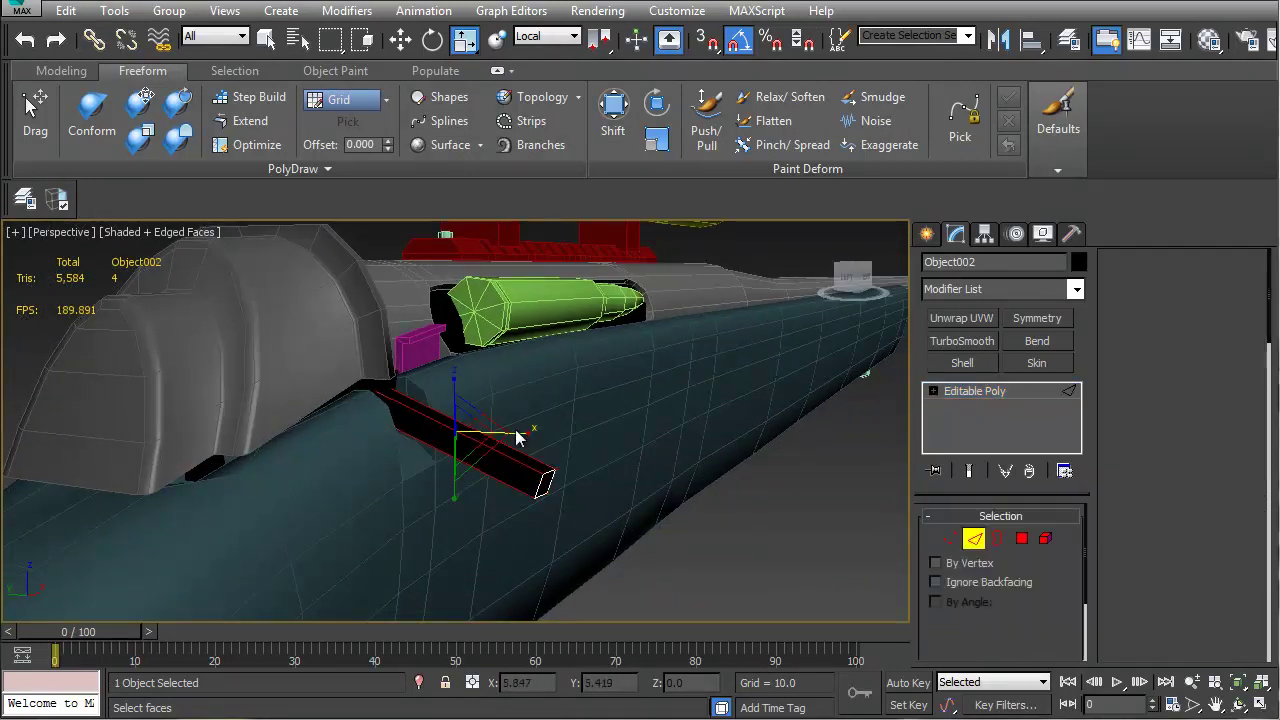
pyautogui.moveTo(449, 510)
pyautogui.keyDown('alt'); pyautogui.mouseDown(button='middle')
pyautogui.moveTo(440, 492)
pyautogui.moveTo(456, 495)
pyautogui.mouseUp(button='middle'); pyautogui.keyUp('alt')
pyautogui.scroll(2, 456, 497)
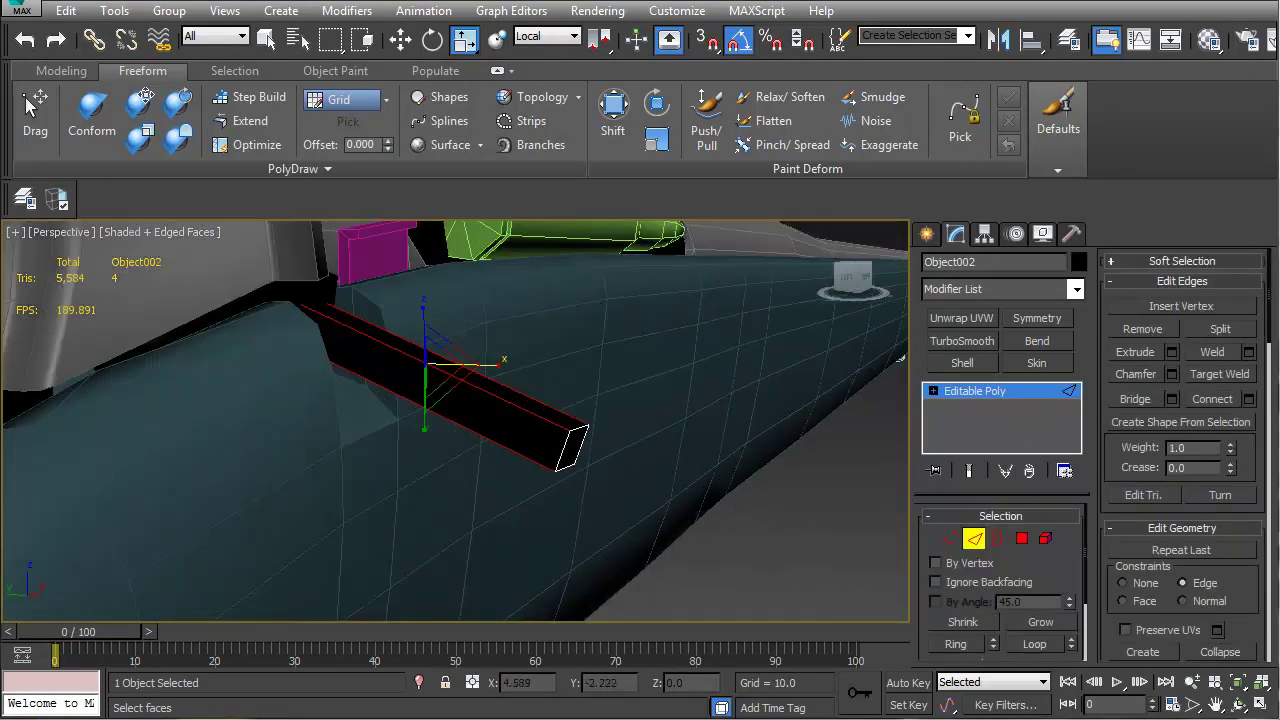
pyautogui.click(1172, 374)
pyautogui.keyDown('alt'); pyautogui.moveTo(630, 439); pyautogui.dragTo(587, 436, button='middle'); pyautogui.keyUp('alt')
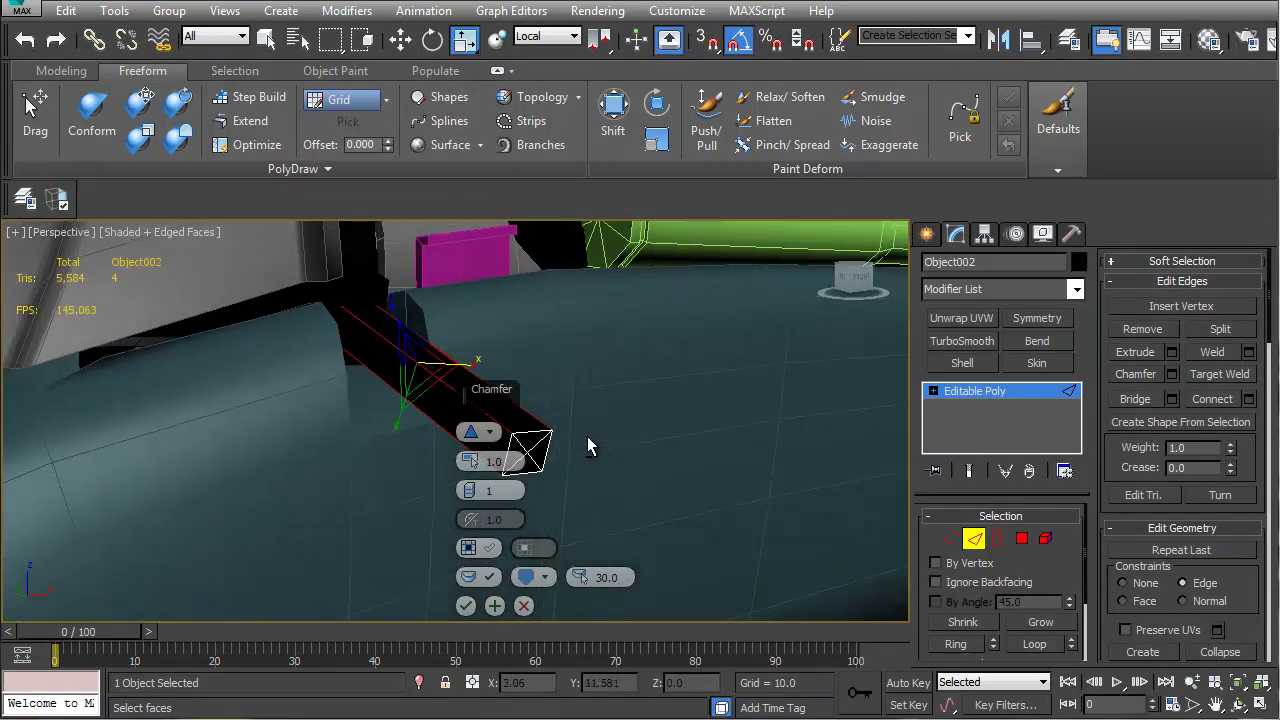
pyautogui.moveTo(471, 468); pyautogui.dragTo(472, 461)
pyautogui.click(471, 457)
pyautogui.click(471, 457)
pyautogui.click(470, 456)
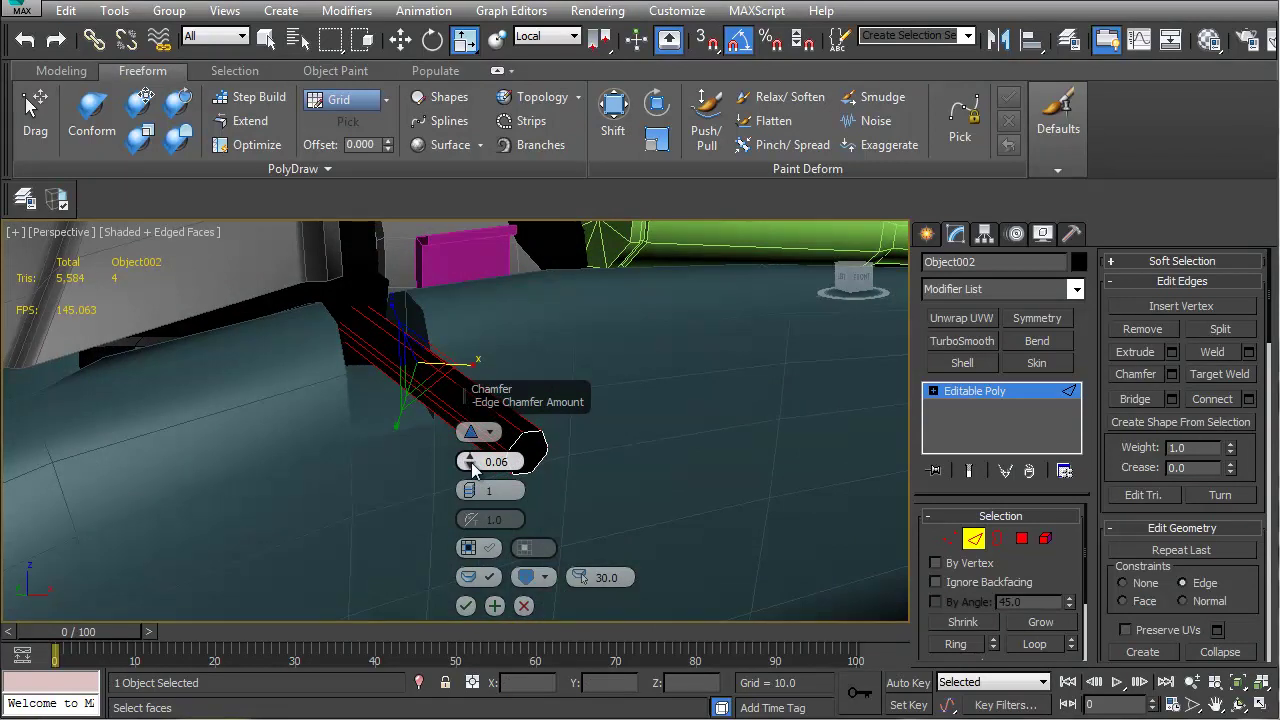
pyautogui.keyDown('alt'); pyautogui.moveTo(540, 455); pyautogui.dragTo(560, 490, button='middle'); pyautogui.keyUp('alt')
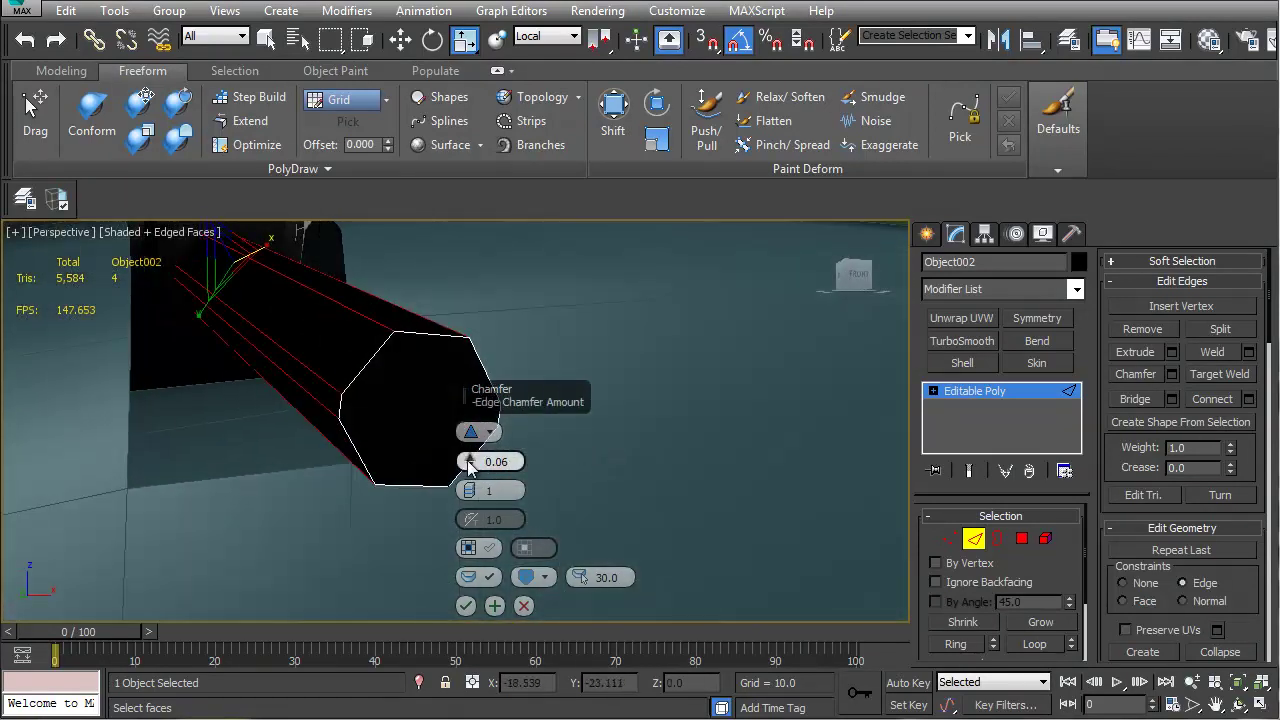
pyautogui.click(466, 605)
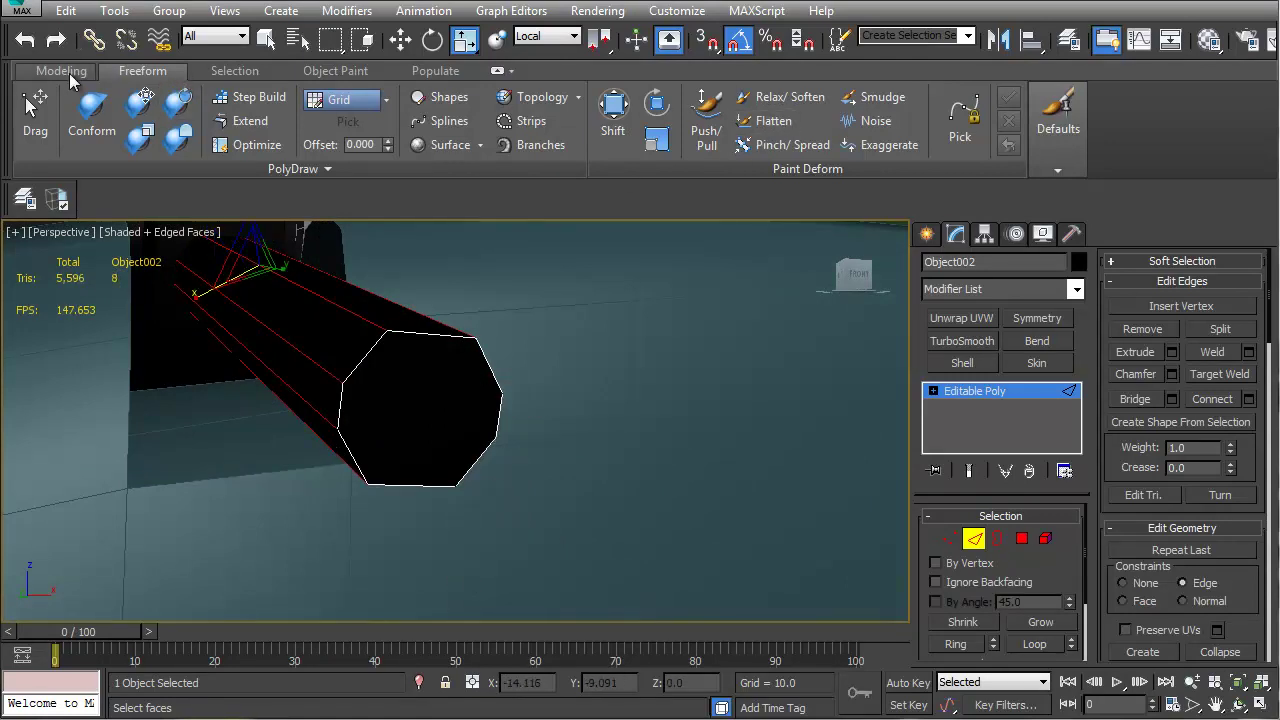
# Apply Set Flow to the shaft's chamfered lengthwise edges to even out its octagonal cross-section
pyautogui.click(63, 72)
pyautogui.moveTo(820, 157)
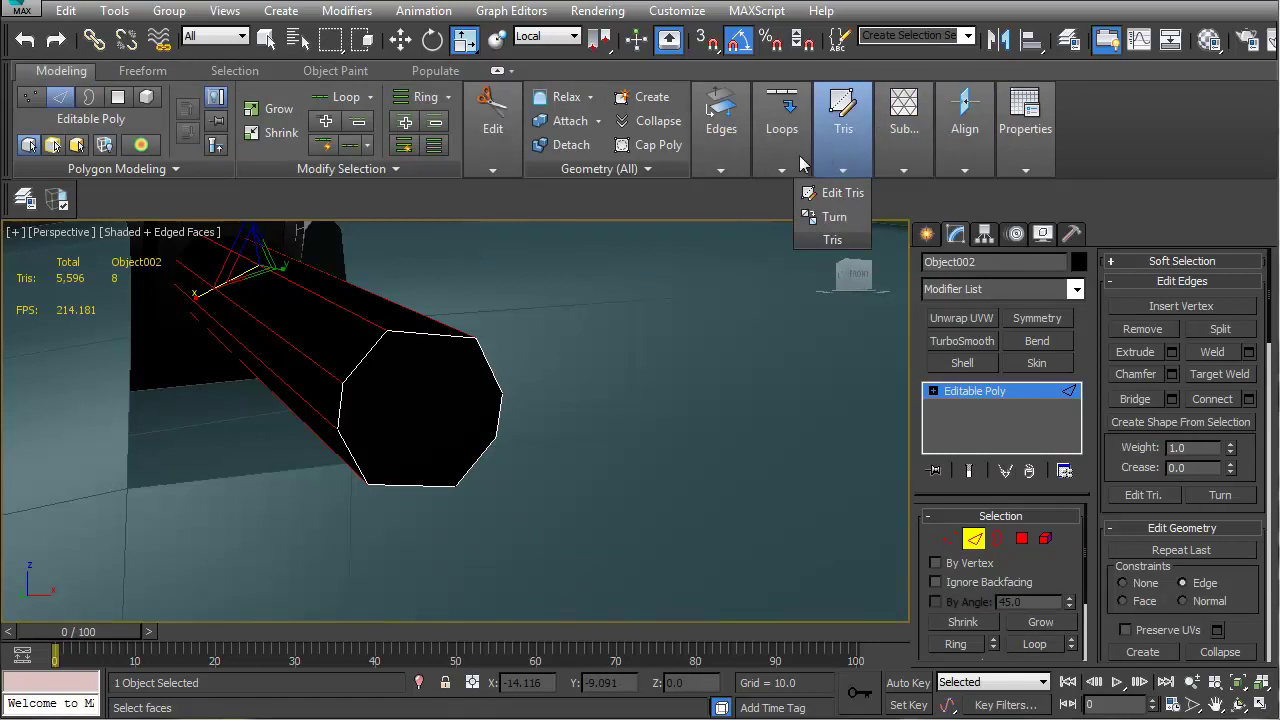
pyautogui.moveTo(777, 172)
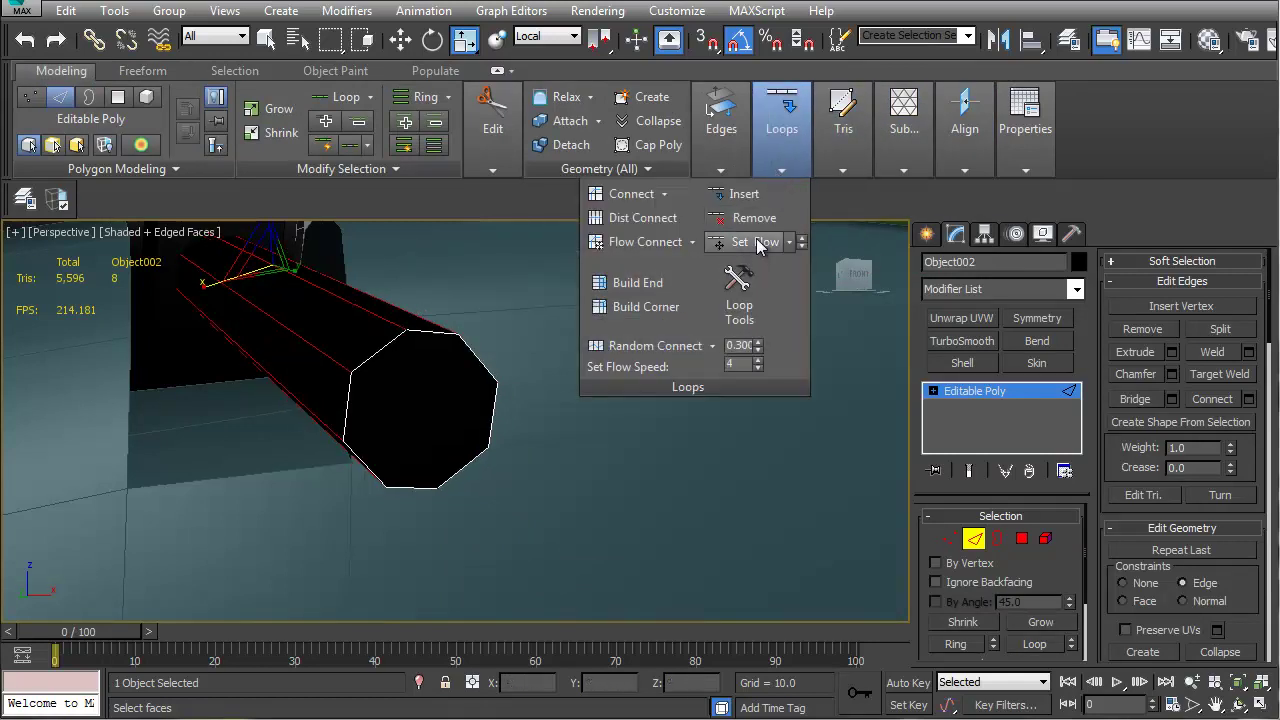
pyautogui.keyDown('alt'); pyautogui.moveTo(335, 421); pyautogui.dragTo(213, 438, button='middle'); pyautogui.keyUp('alt')
pyautogui.click(272, 301)
pyautogui.keyDown('alt'); pyautogui.moveTo(240, 362); pyautogui.dragTo(164, 436, button='middle'); pyautogui.keyUp('alt')
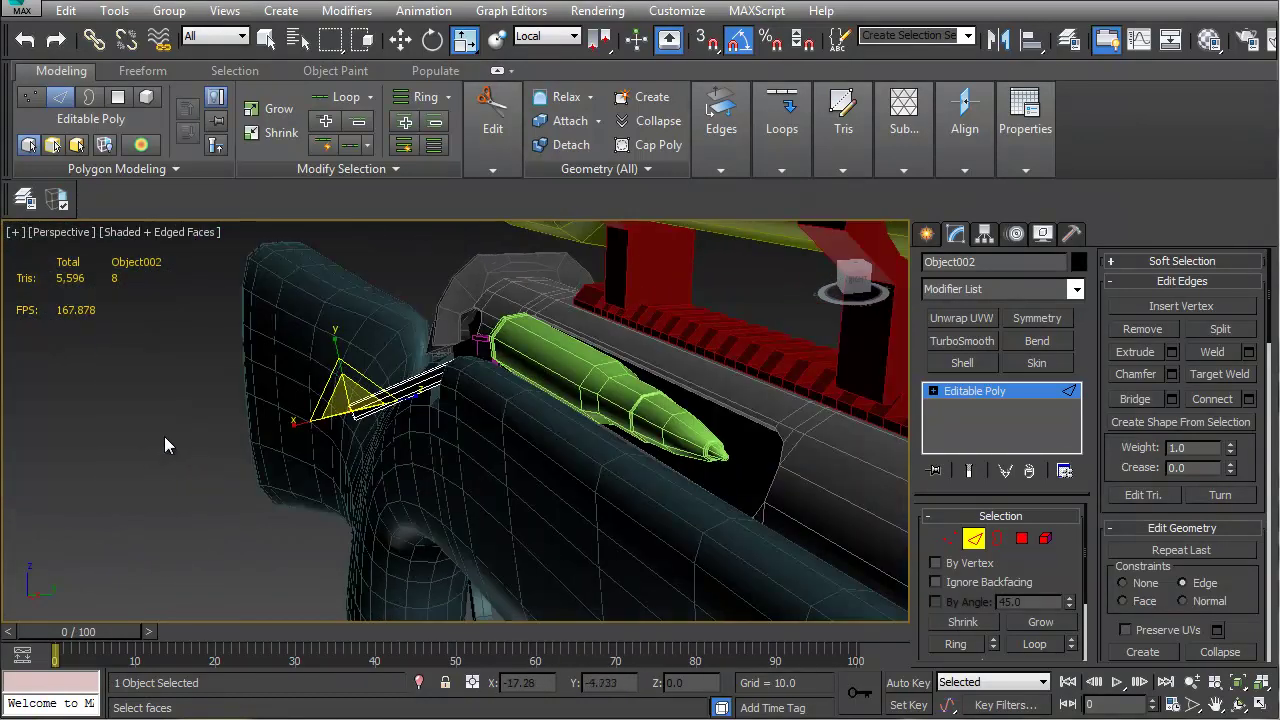
# Connect the shaft's lengthwise edges with three segments and leave edge editing
pyautogui.scroll(5, 225, 438)
pyautogui.keyDown('alt'); pyautogui.moveTo(270, 443); pyautogui.dragTo(663, 442, button='middle'); pyautogui.keyUp('alt')
pyautogui.scroll(-4, 617, 477)
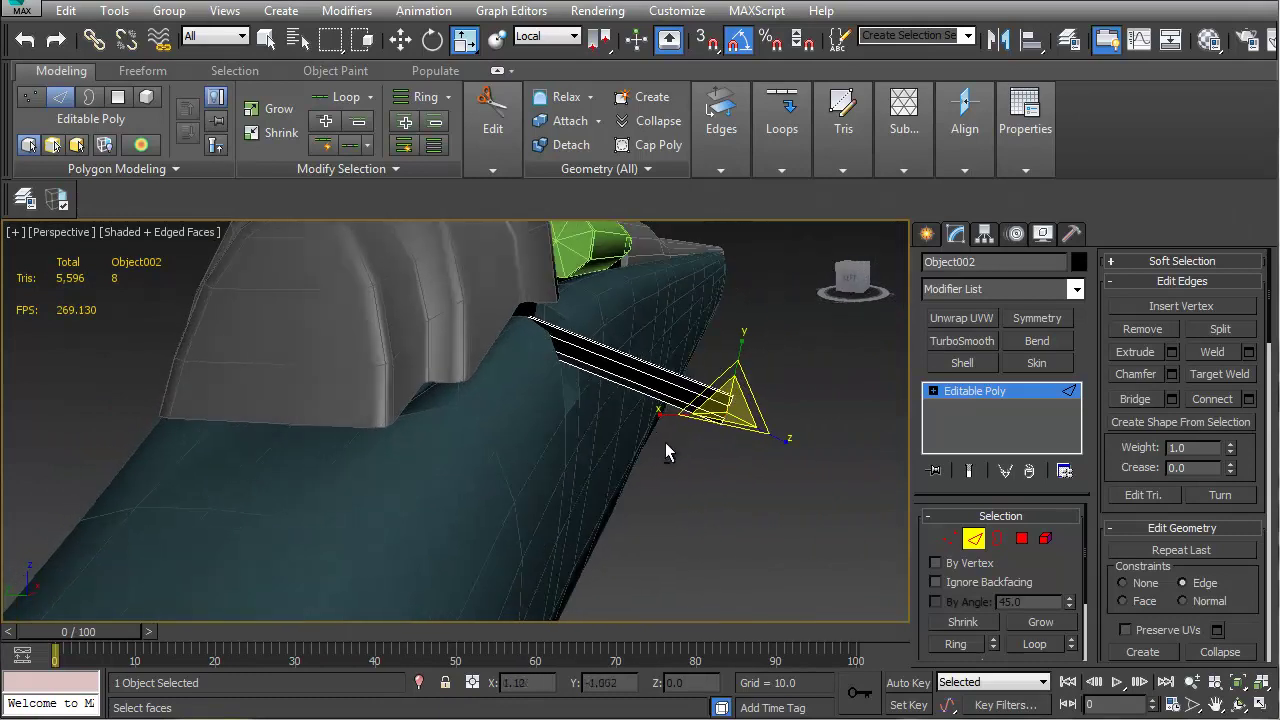
pyautogui.keyDown('alt'); pyautogui.moveTo(656, 362); pyautogui.dragTo(623, 502, button='middle'); pyautogui.keyUp('alt')
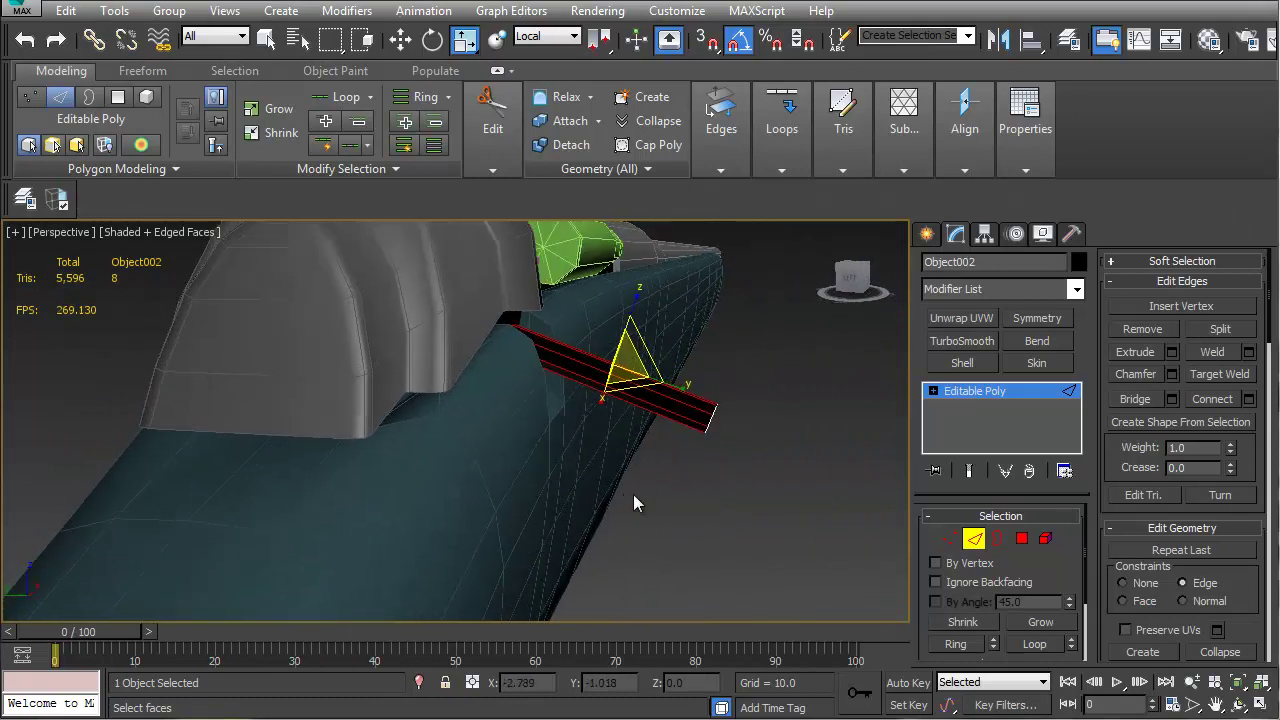
pyautogui.click(1250, 398)
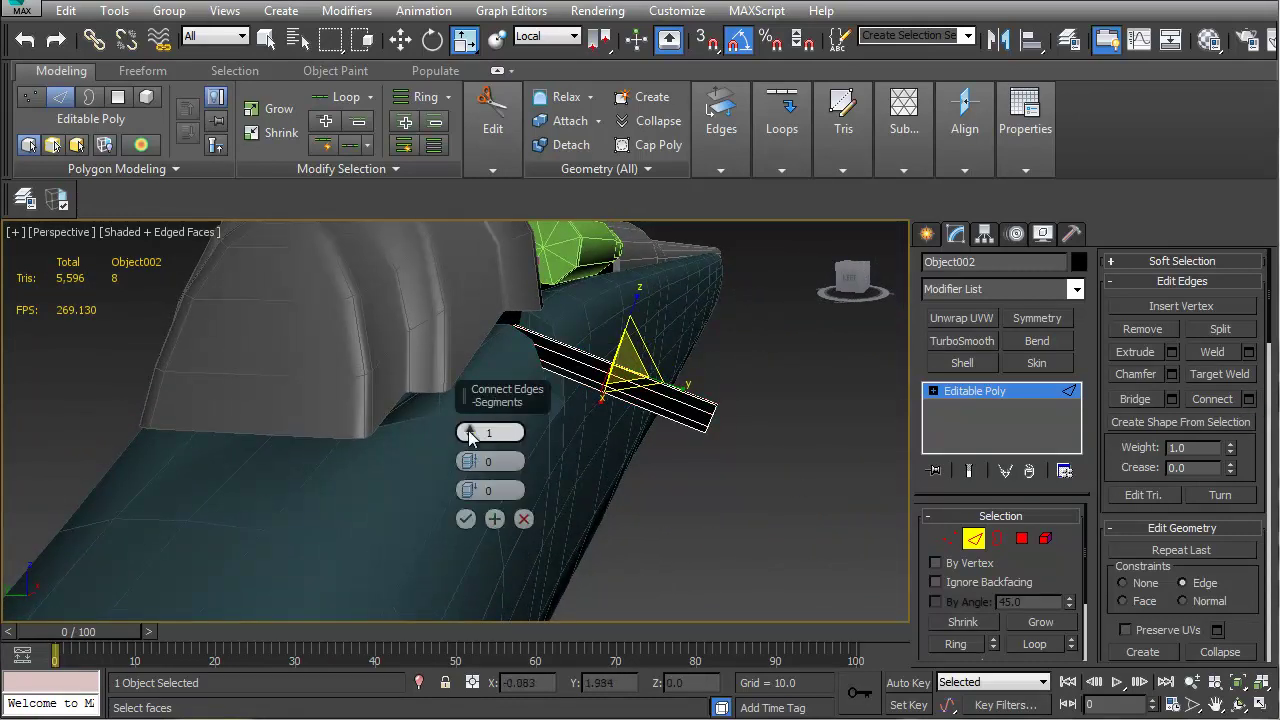
pyautogui.click(466, 519)
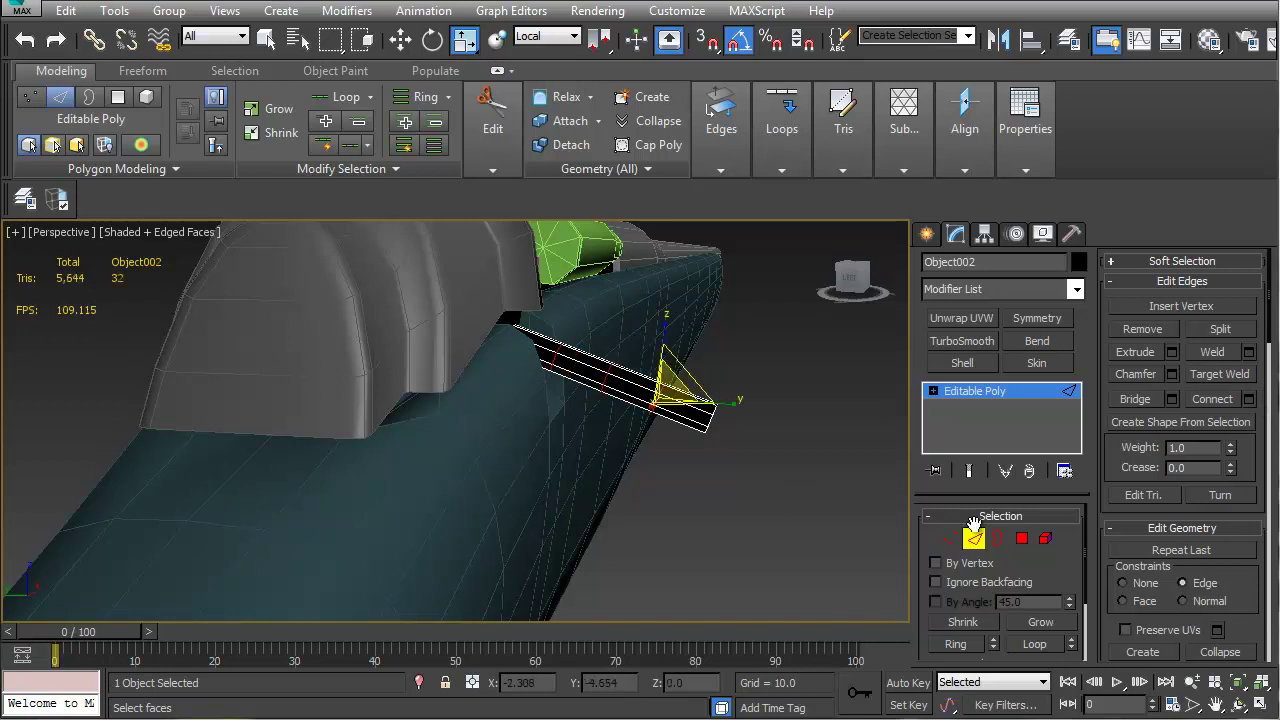
pyautogui.click(977, 538)
# Draw an eight-sided cylinder on the shaft's end face, about 0.222 in radius and 1.117 high
pyautogui.keyDown('alt'); pyautogui.moveTo(696, 432); pyautogui.dragTo(442, 441, button='middle'); pyautogui.keyUp('alt')
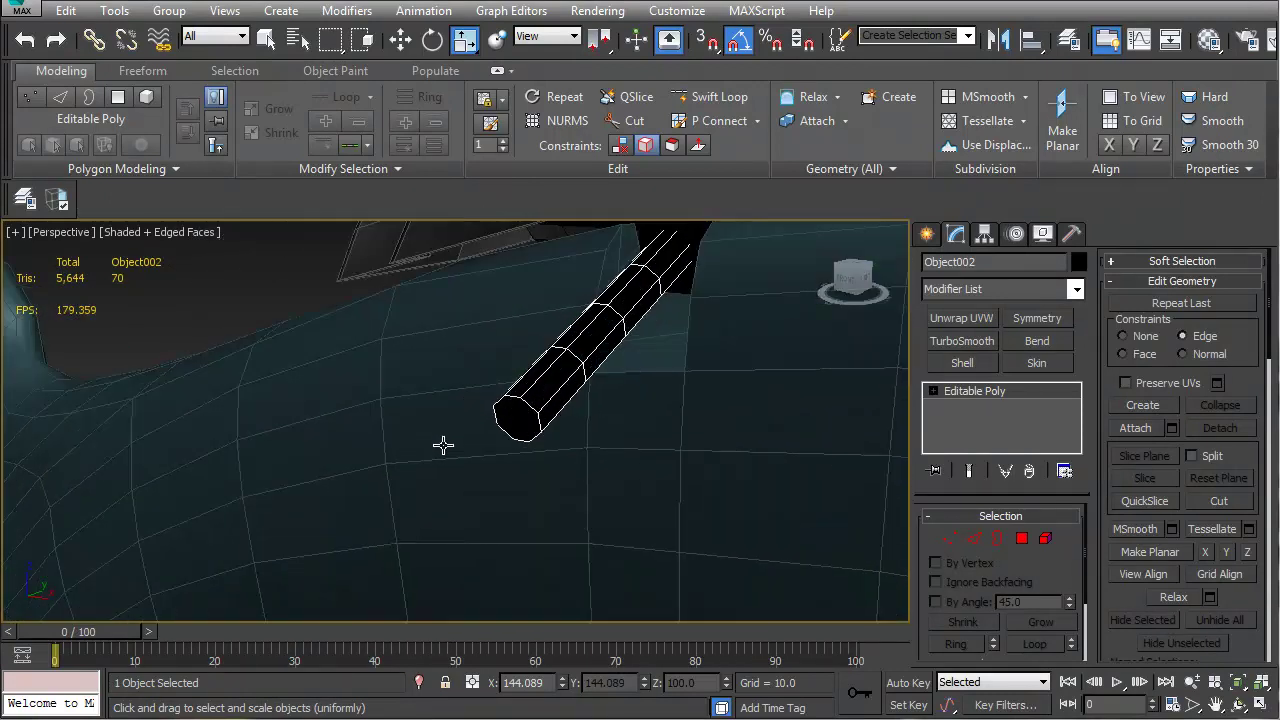
pyautogui.click(927, 233)
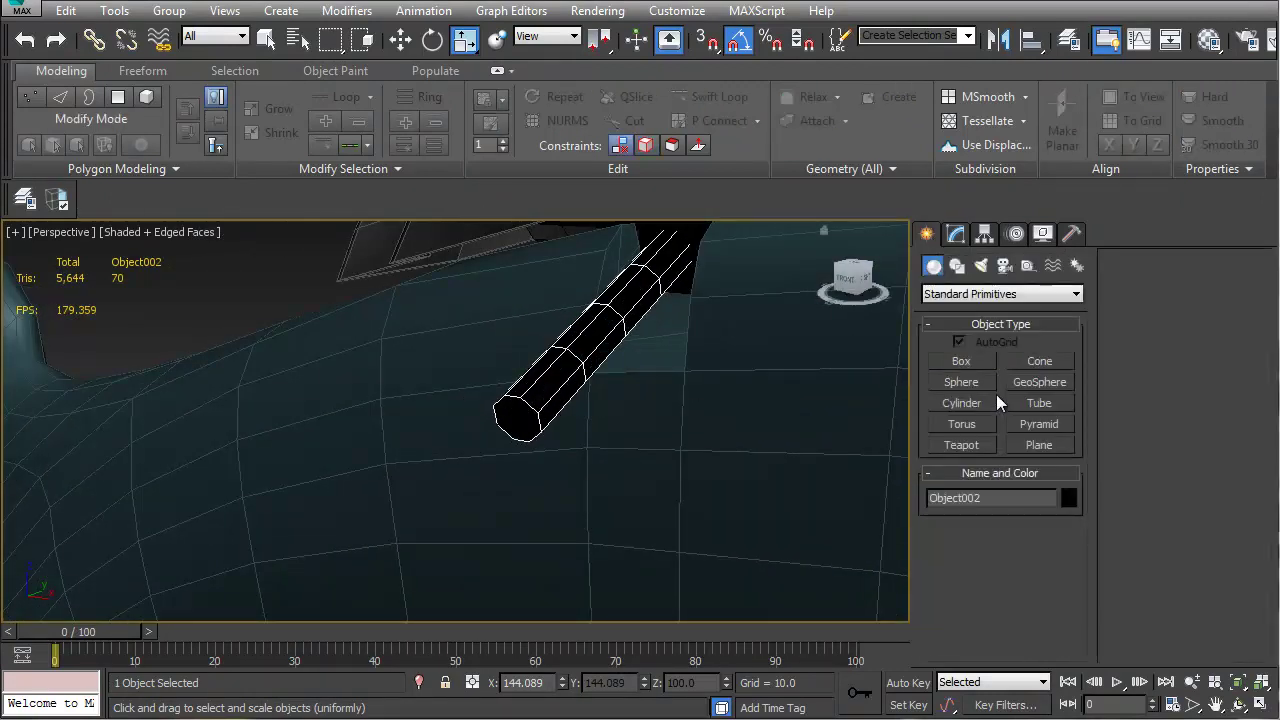
pyautogui.click(962, 403)
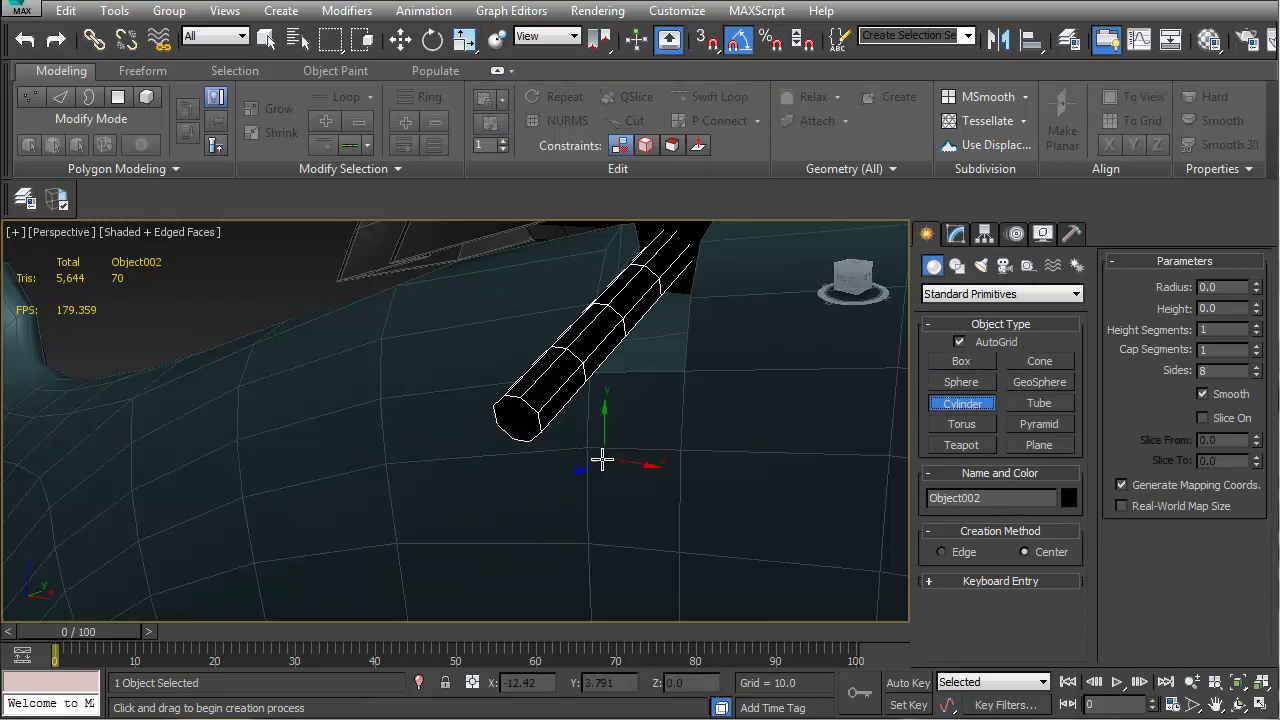
pyautogui.click(516, 420)
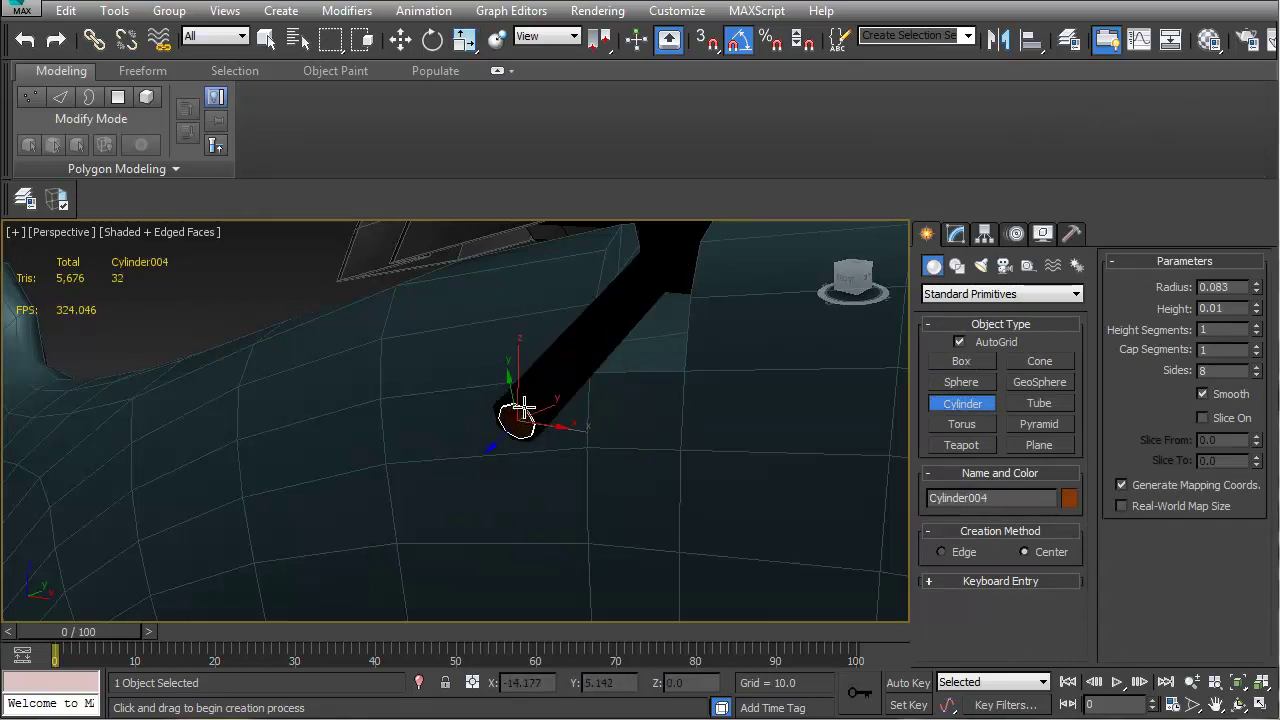
pyautogui.hotkey('ctrl', 'z')
pyautogui.moveTo(516, 417); pyautogui.dragTo(540, 380)
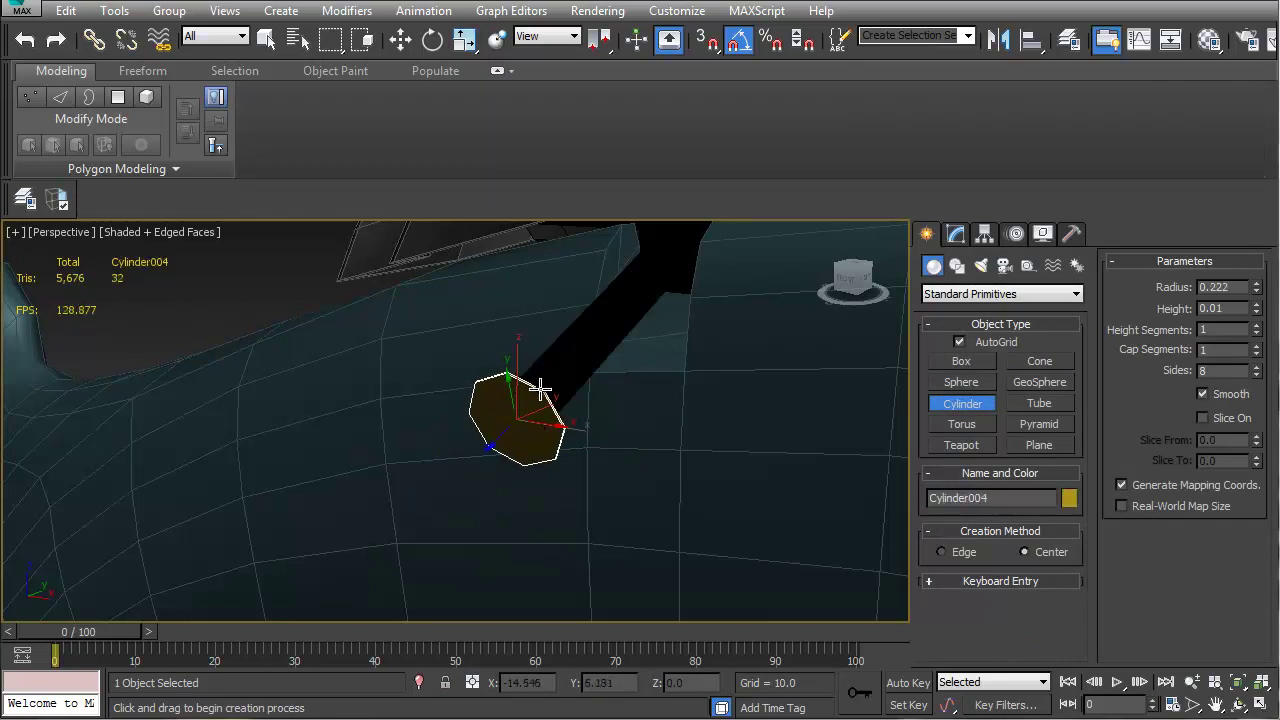
pyautogui.click(350, 595)
pyautogui.keyDown('alt'); pyautogui.moveTo(513, 487); pyautogui.dragTo(439, 465, button='middle'); pyautogui.keyUp('alt')
pyautogui.keyDown('alt'); pyautogui.moveTo(474, 423); pyautogui.dragTo(495, 420, button='middle'); pyautogui.keyUp('alt')
# Align the cylinder's center with the old shaft's center on the local X, Y and Z axes
pyautogui.press('w')
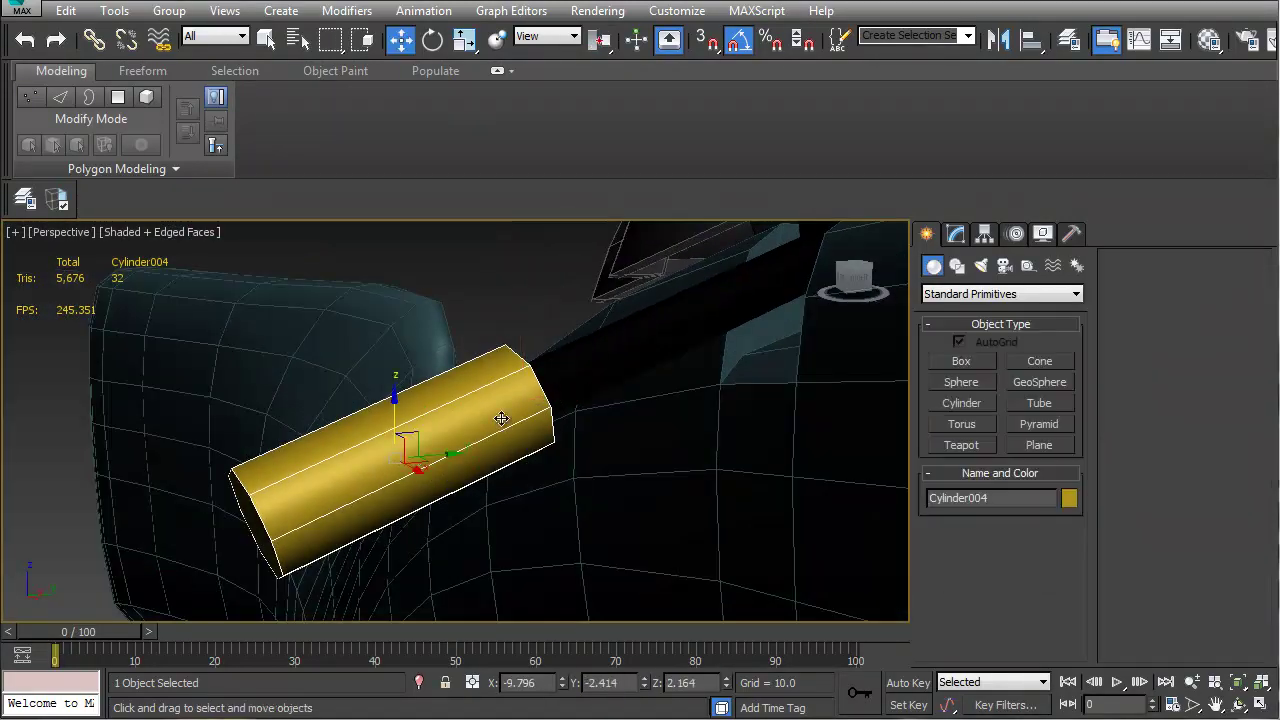
pyautogui.click(555, 40)
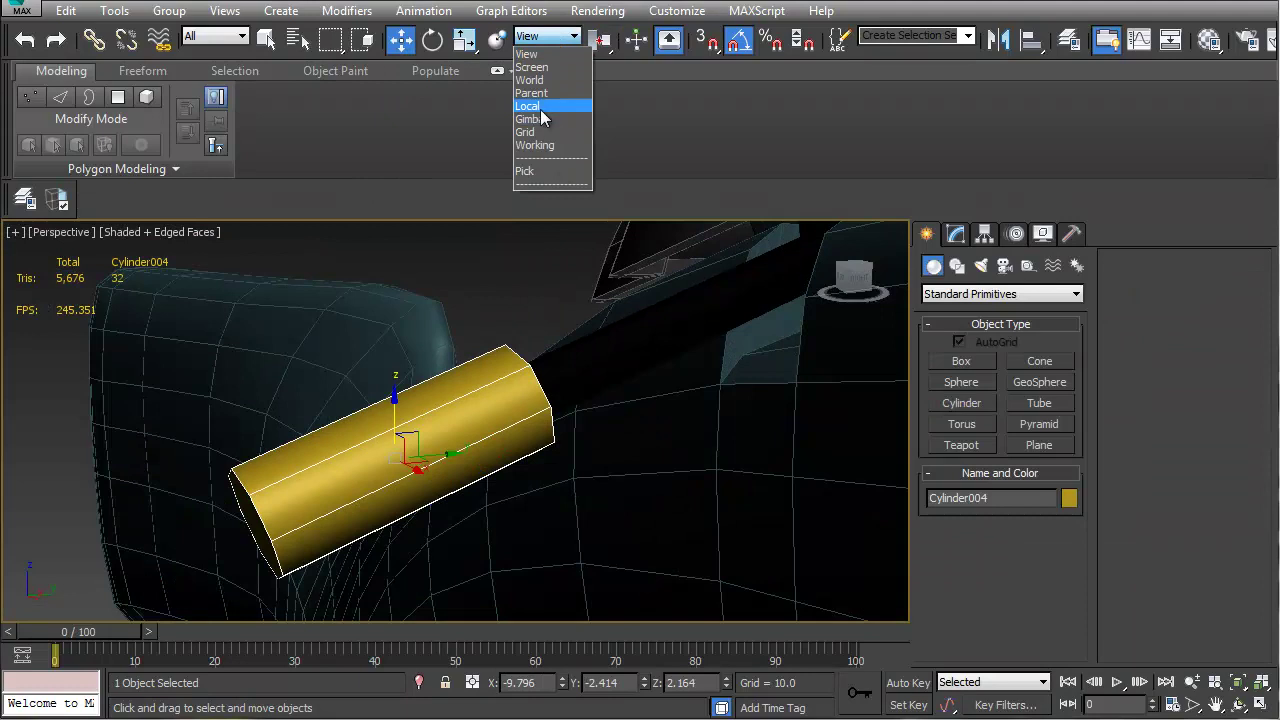
pyautogui.click(541, 107)
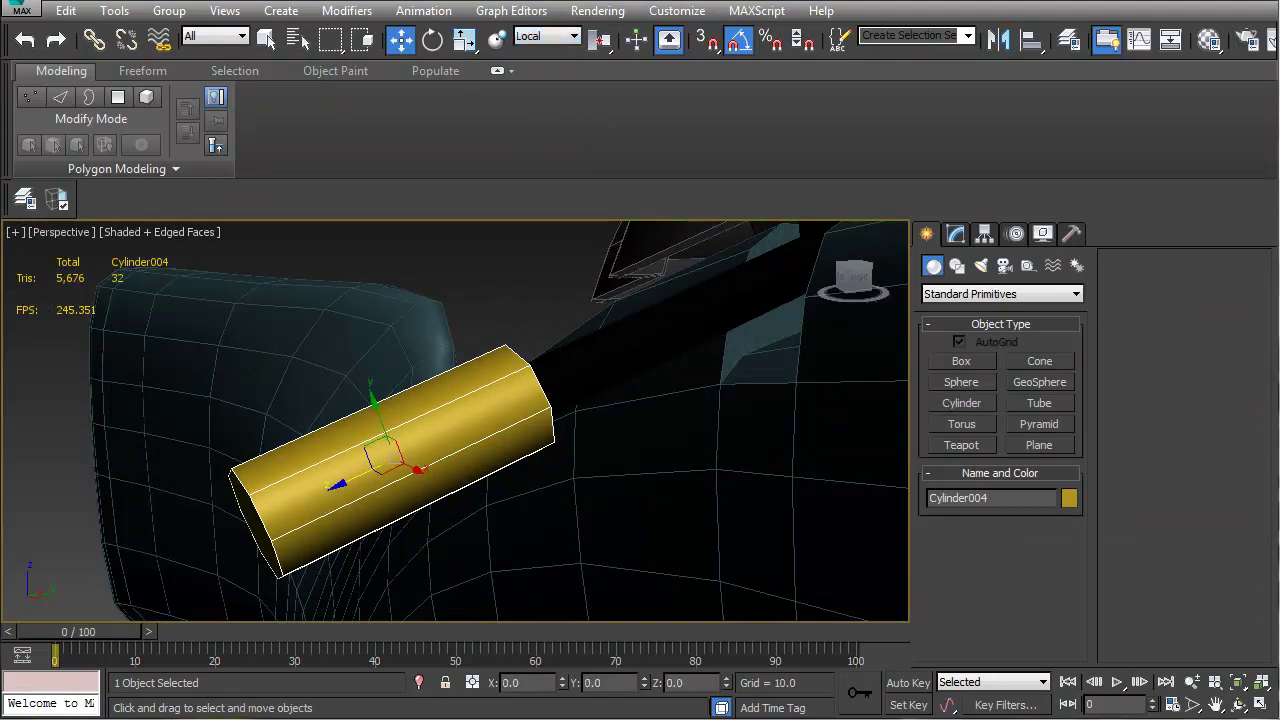
pyautogui.scroll(-3, 800, 517)
pyautogui.moveTo(745, 485)
pyautogui.keyDown('alt'); pyautogui.mouseDown(button='middle')
pyautogui.moveTo(800, 517)
pyautogui.moveTo(725, 474)
pyautogui.mouseUp(button='middle'); pyautogui.keyUp('alt')
pyautogui.click(557, 366)
pyautogui.keyDown('alt'); pyautogui.moveTo(557, 366); pyautogui.dragTo(540, 404, button='middle'); pyautogui.keyUp('alt')
pyautogui.hotkey('alt', 'a')
pyautogui.click(566, 357)
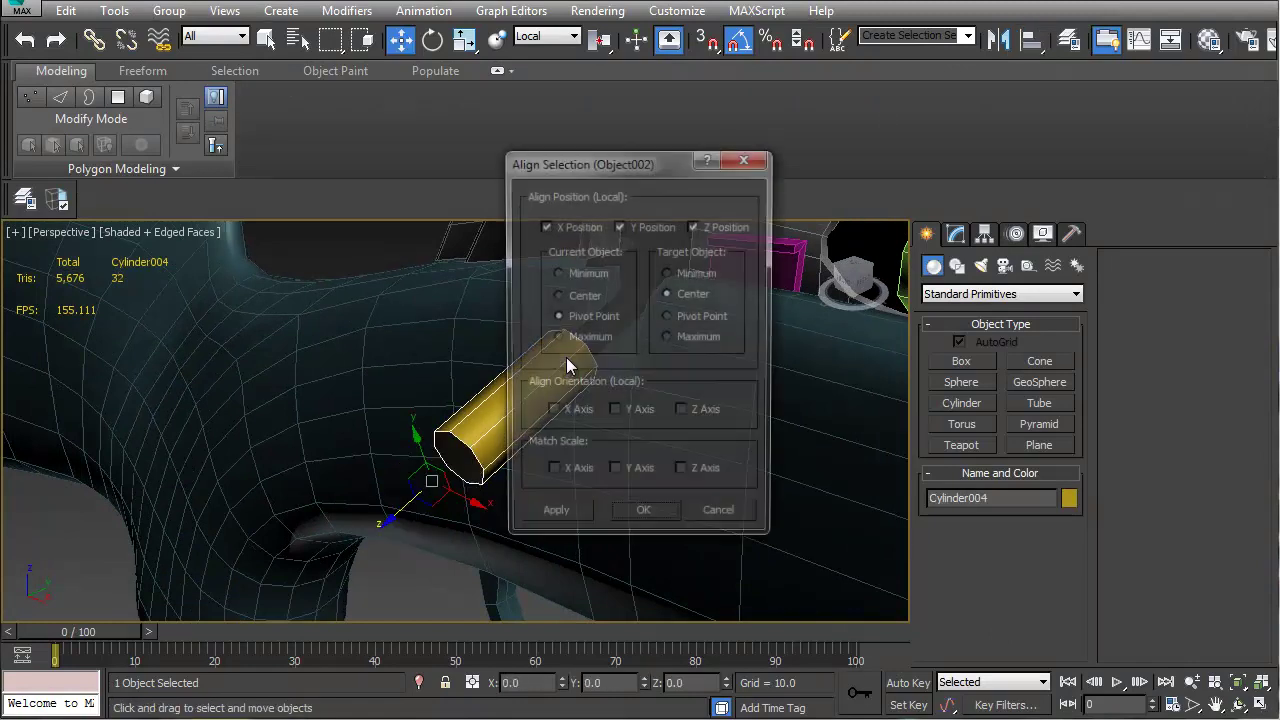
pyautogui.click(584, 295)
pyautogui.click(676, 515)
# Delete the old black shaft overlapping the new cylinder
pyautogui.keyDown('alt'); pyautogui.moveTo(651, 449); pyautogui.dragTo(626, 334, button='middle'); pyautogui.keyUp('alt')
pyautogui.click(502, 407)
pyautogui.press('Delete')
# Change the bolt's object color from black to gray
pyautogui.click(501, 405)
pyautogui.click(630, 330)
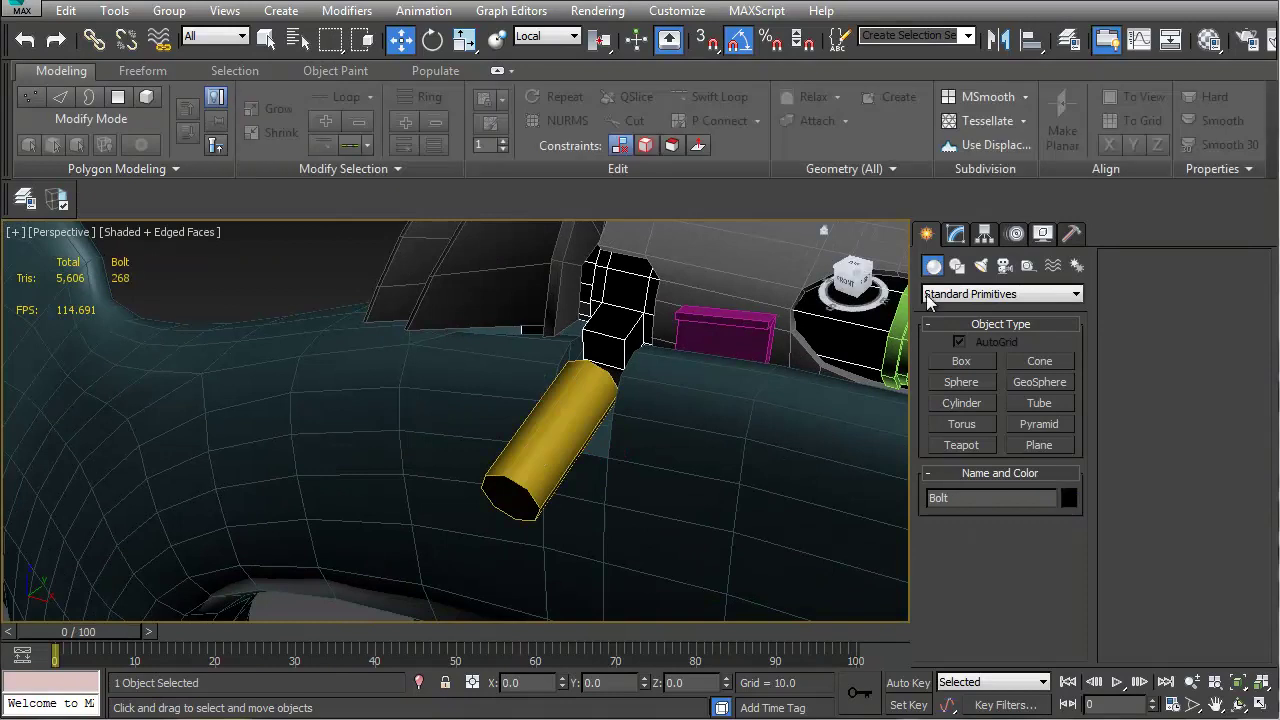
pyautogui.click(1069, 498)
pyautogui.click(740, 417)
pyautogui.click(743, 474)
pyautogui.keyDown('alt'); pyautogui.moveTo(798, 520); pyautogui.dragTo(529, 525, button='middle'); pyautogui.keyUp('alt')
# Move the yellow cylinder along its local Z axis so it meets the bolt's block
pyautogui.click(573, 451)
pyautogui.moveTo(543, 498); pyautogui.dragTo(568, 471)
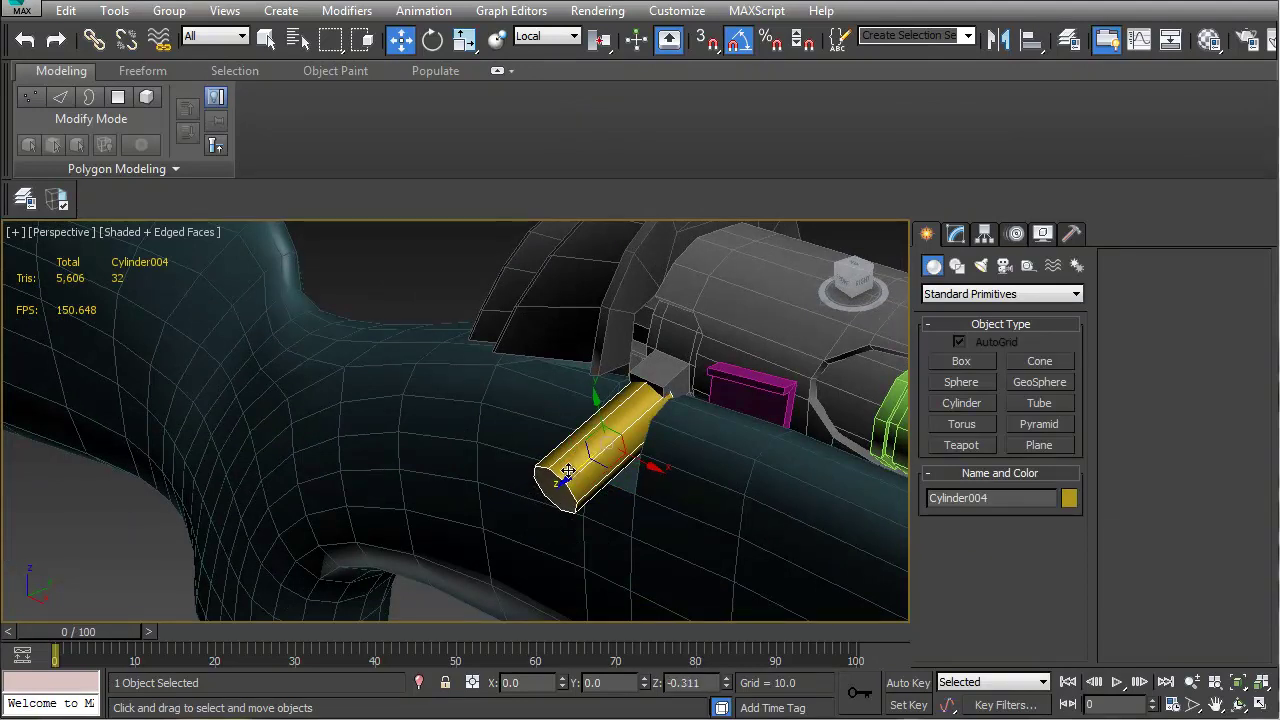
pyautogui.keyDown('alt'); pyautogui.moveTo(567, 479); pyautogui.dragTo(598, 521, button='middle'); pyautogui.keyUp('alt')
pyautogui.moveTo(570, 501); pyautogui.dragTo(565, 508)
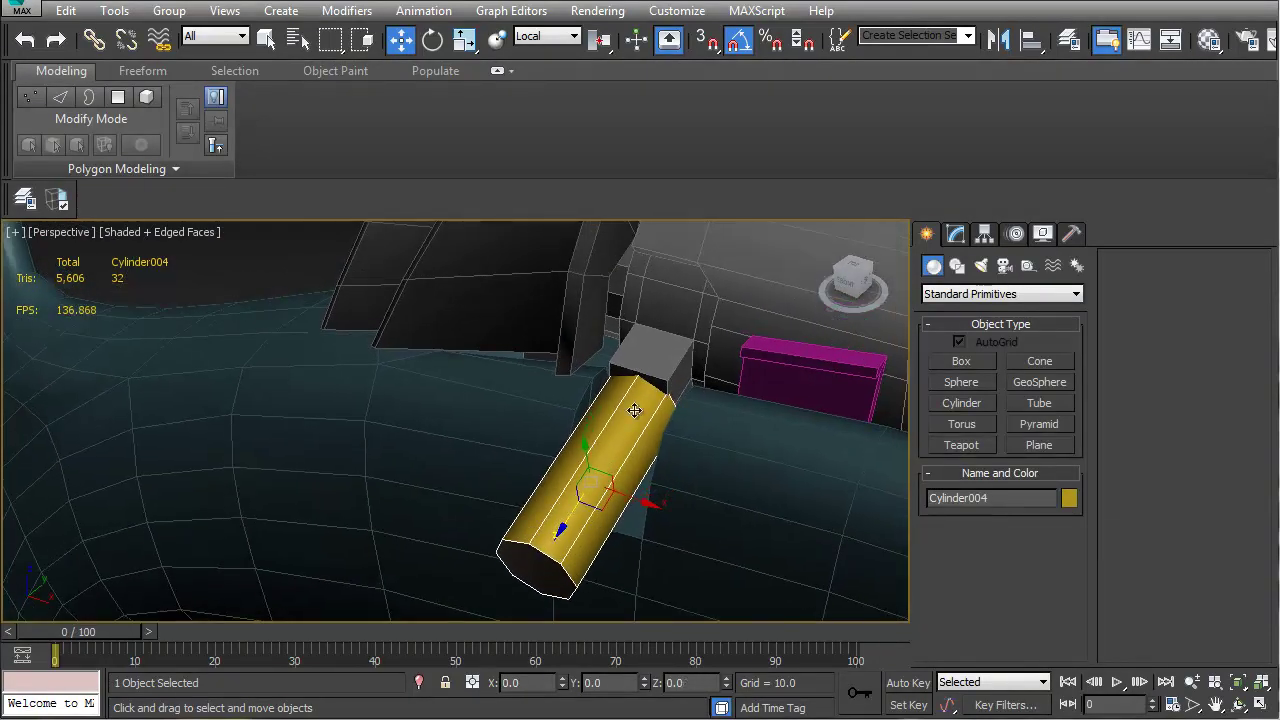
# Set the cylinder's radius to 0.142 and its height segments to 4
pyautogui.click(957, 236)
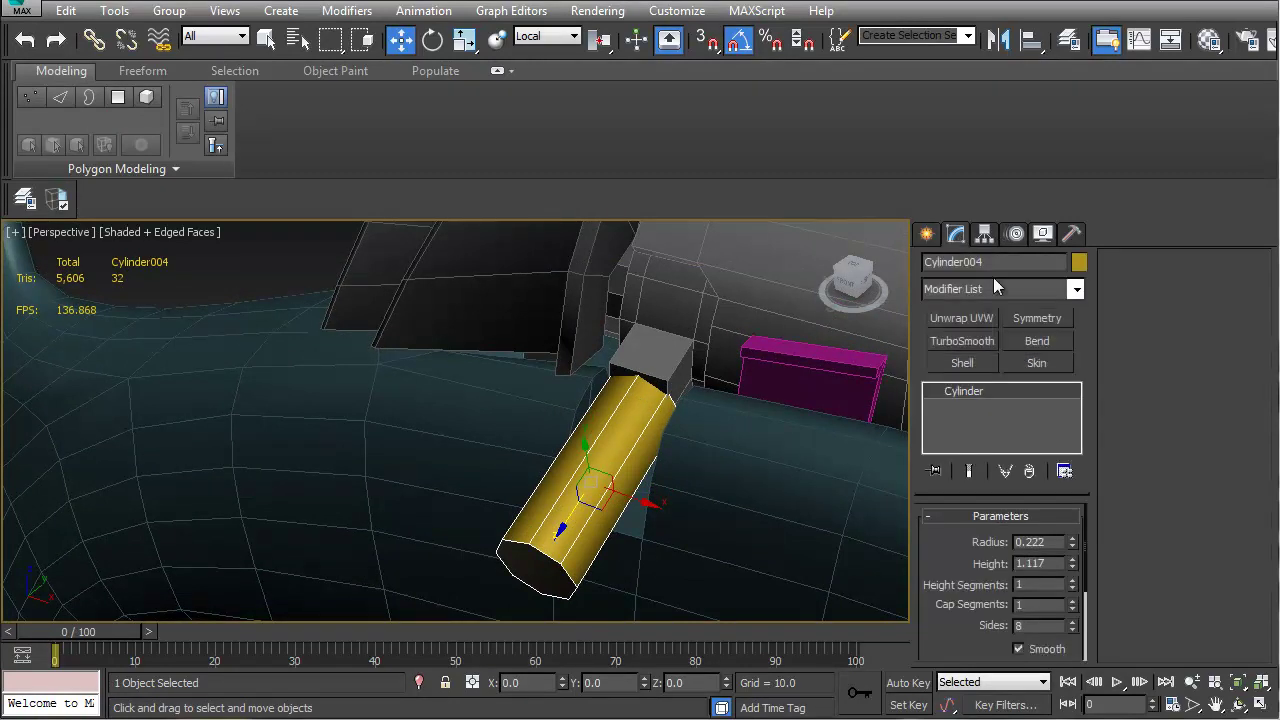
pyautogui.moveTo(1075, 547); pyautogui.dragTo(1071, 546)
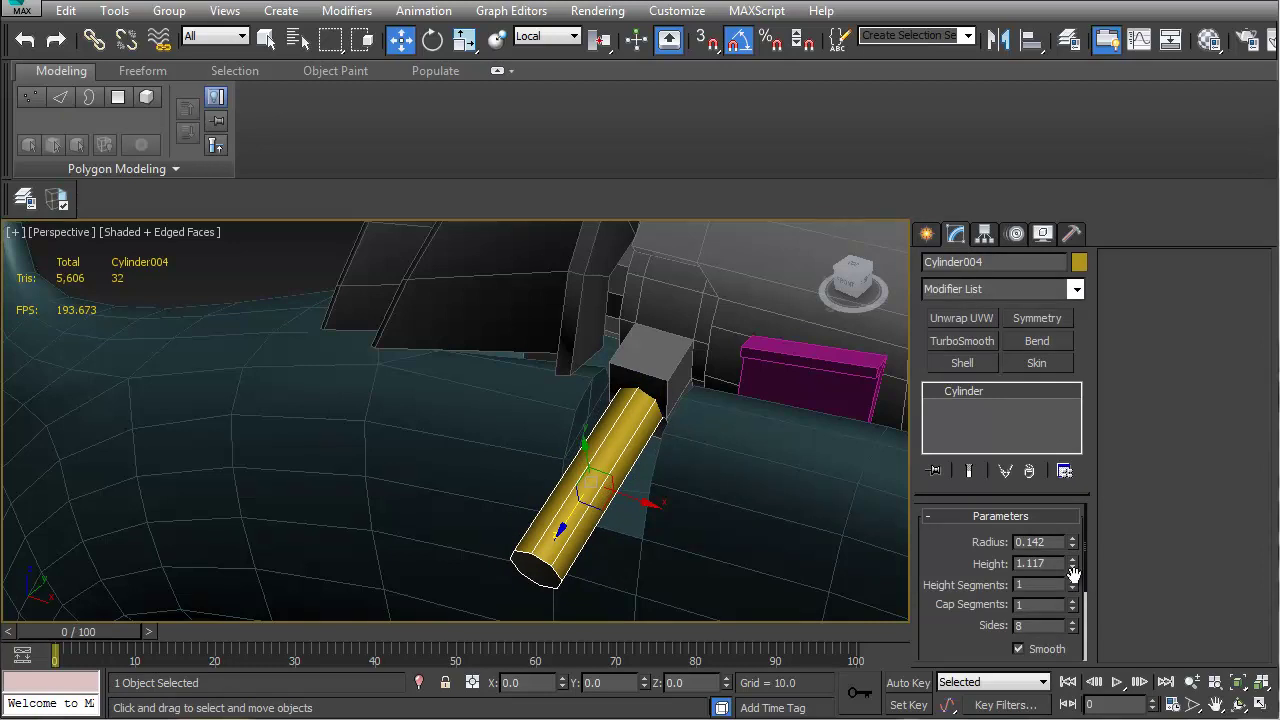
pyautogui.click(1074, 581)
pyautogui.click(1074, 581)
pyautogui.keyDown('alt'); pyautogui.moveTo(743, 468); pyautogui.dragTo(771, 426, button='middle'); pyautogui.keyUp('alt')
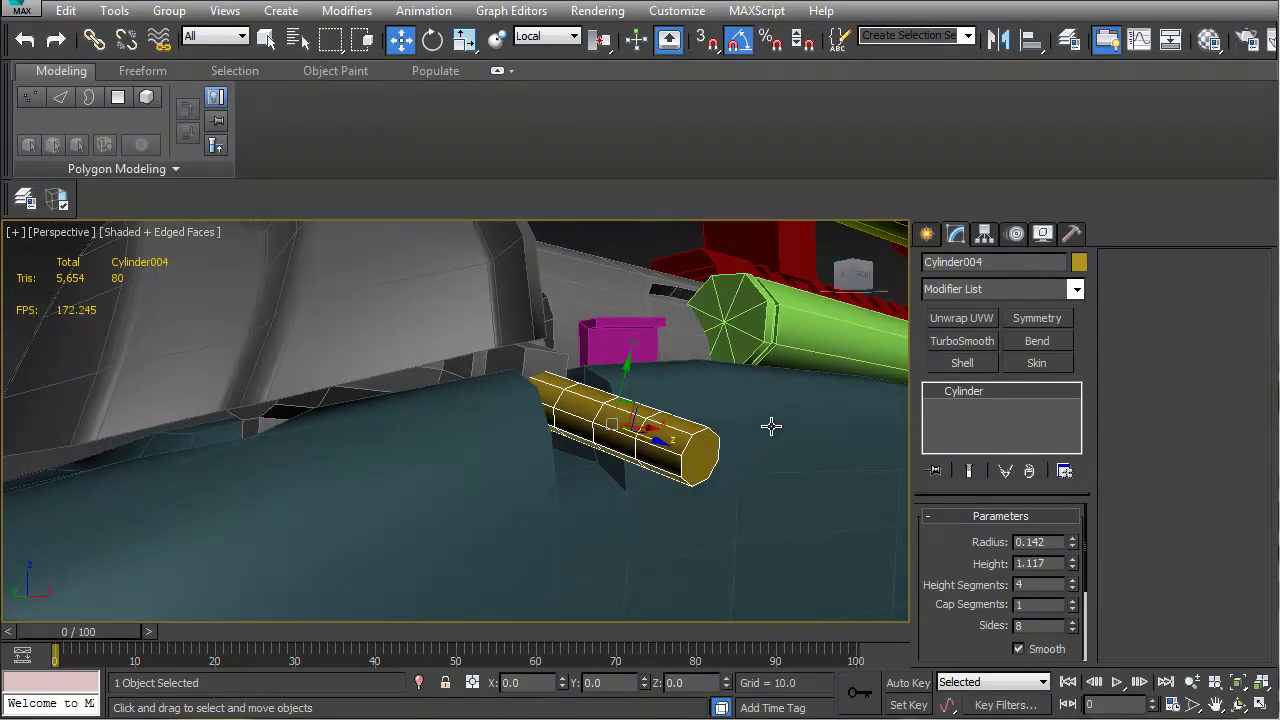
# Apply a Taper modifier to the cylinder with an amount of -0.64 and adjust the taper's curve
pyautogui.click(1076, 289)
pyautogui.scroll(-15, 1000, 500)
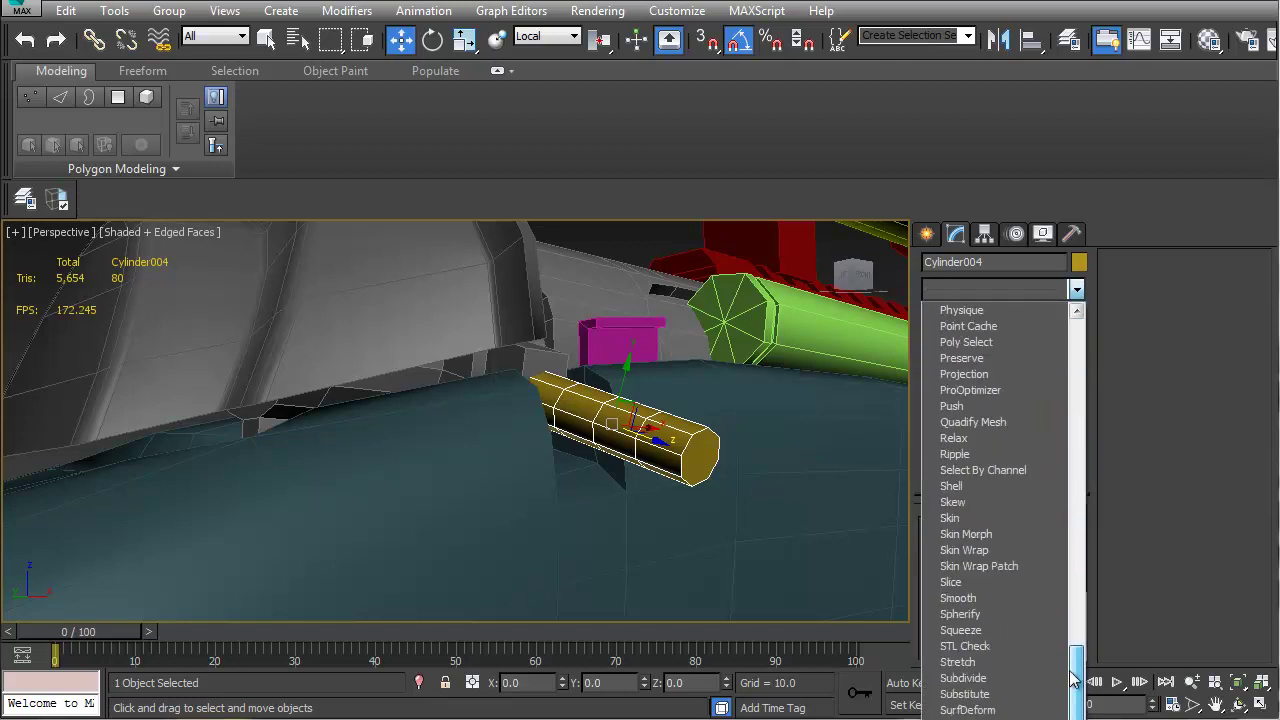
pyautogui.click(955, 614)
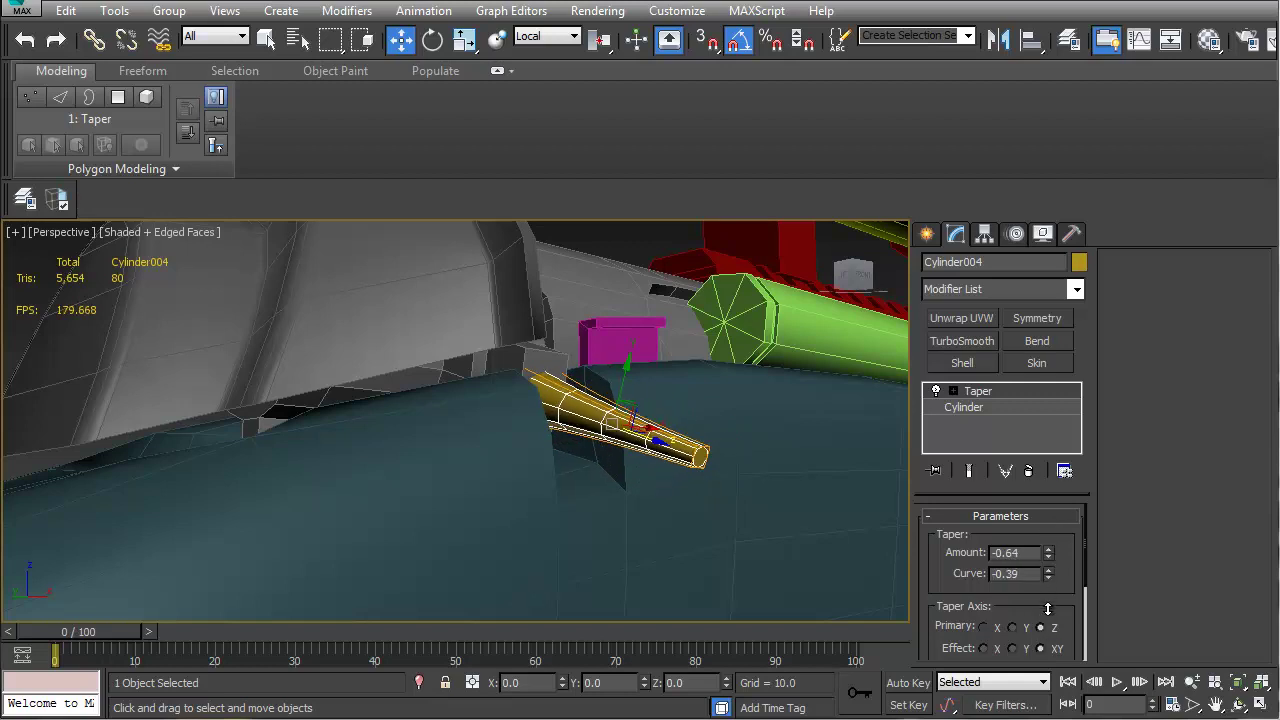
pyautogui.moveTo(1048, 667); pyautogui.dragTo(1046, 620)
pyautogui.keyDown('alt'); pyautogui.moveTo(760, 520); pyautogui.dragTo(860, 440, button='middle'); pyautogui.keyUp('alt')
# Apply a Bend modifier to the tapered cylinder with an angle of 49 and a direction of 90
pyautogui.click(1063, 340)
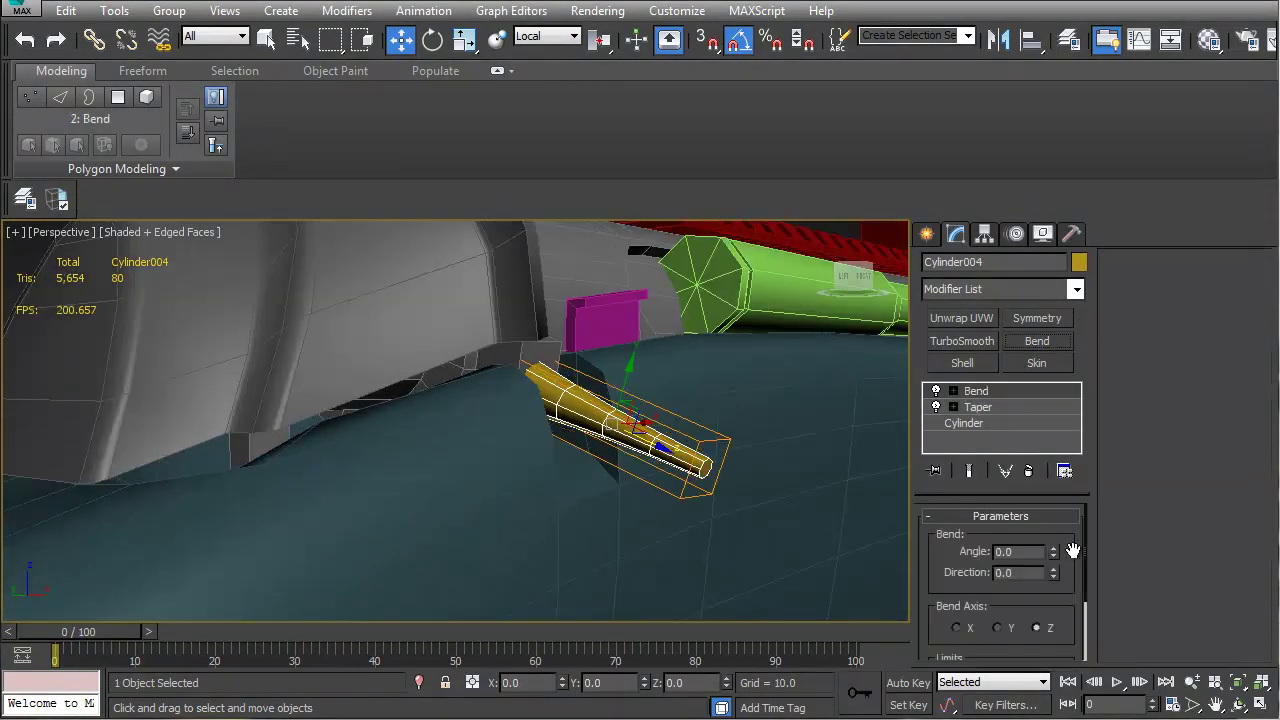
pyautogui.moveTo(1054, 550); pyautogui.dragTo(1036, 524)
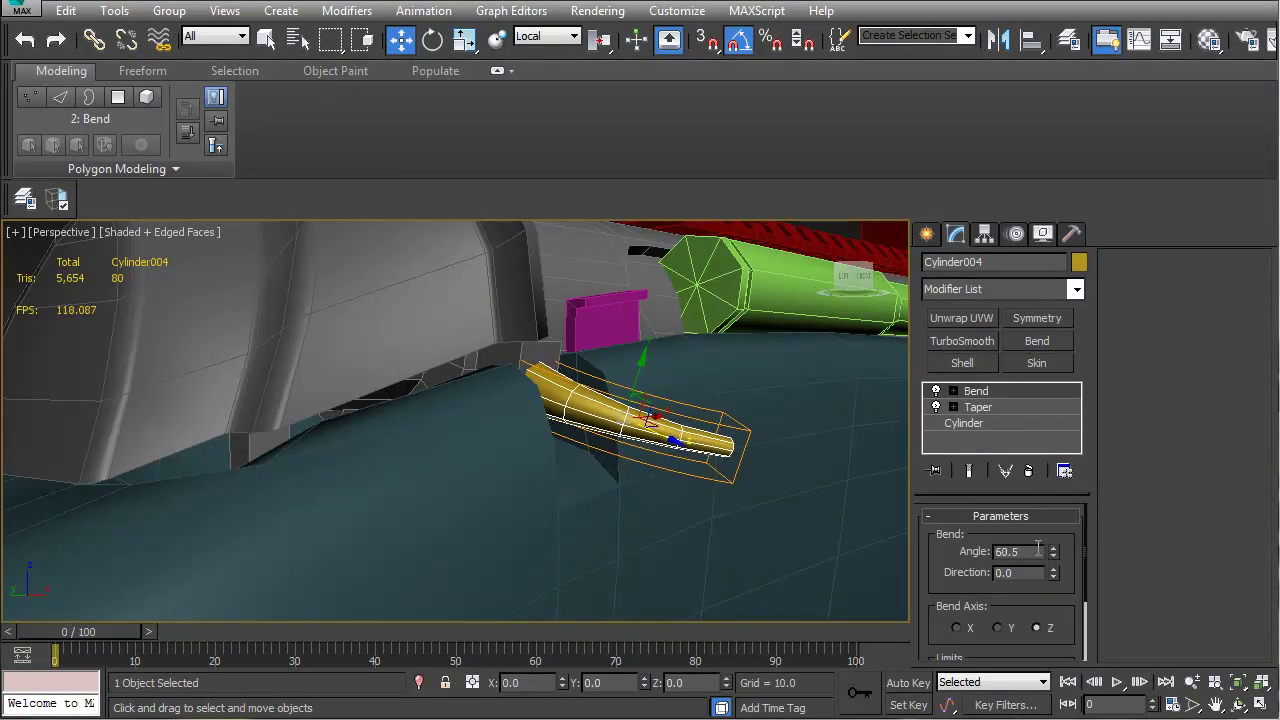
pyautogui.write('90')
pyautogui.press('Return')
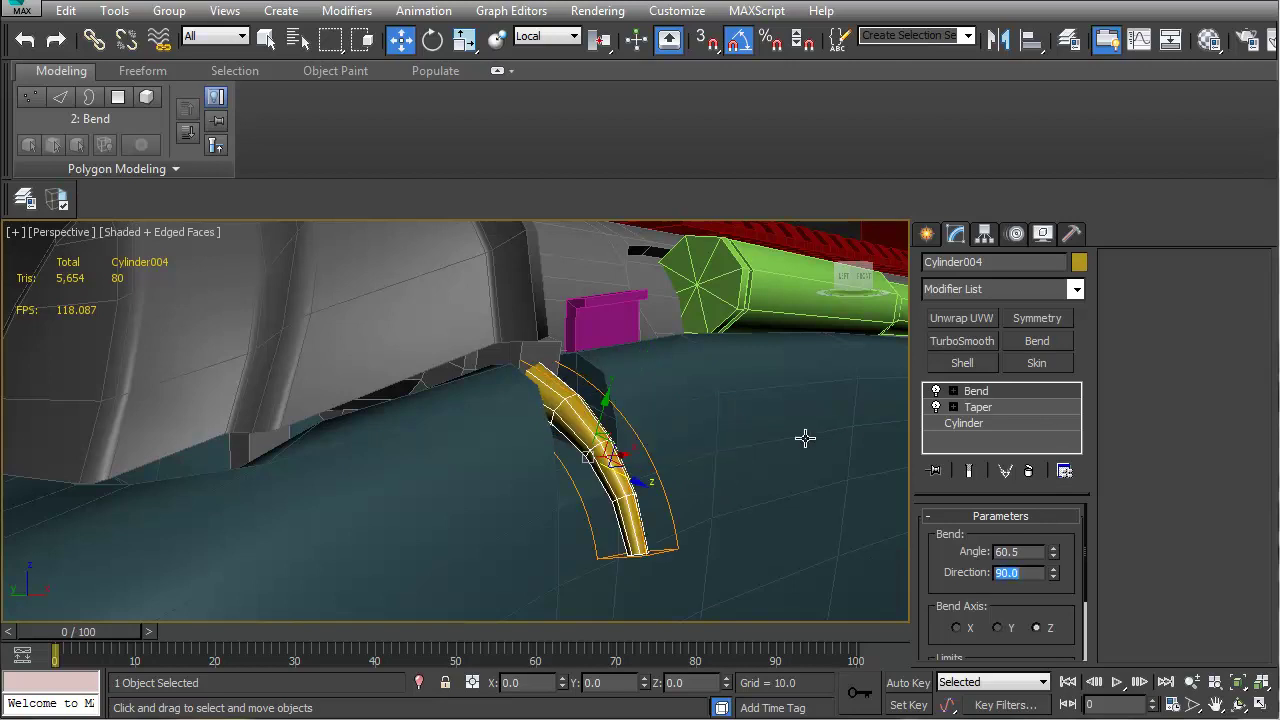
pyautogui.keyDown('alt'); pyautogui.moveTo(638, 405); pyautogui.dragTo(700, 420, button='middle'); pyautogui.keyUp('alt')
pyautogui.keyDown('alt'); pyautogui.moveTo(580, 408); pyautogui.dragTo(626, 455, button='middle'); pyautogui.keyUp('alt')
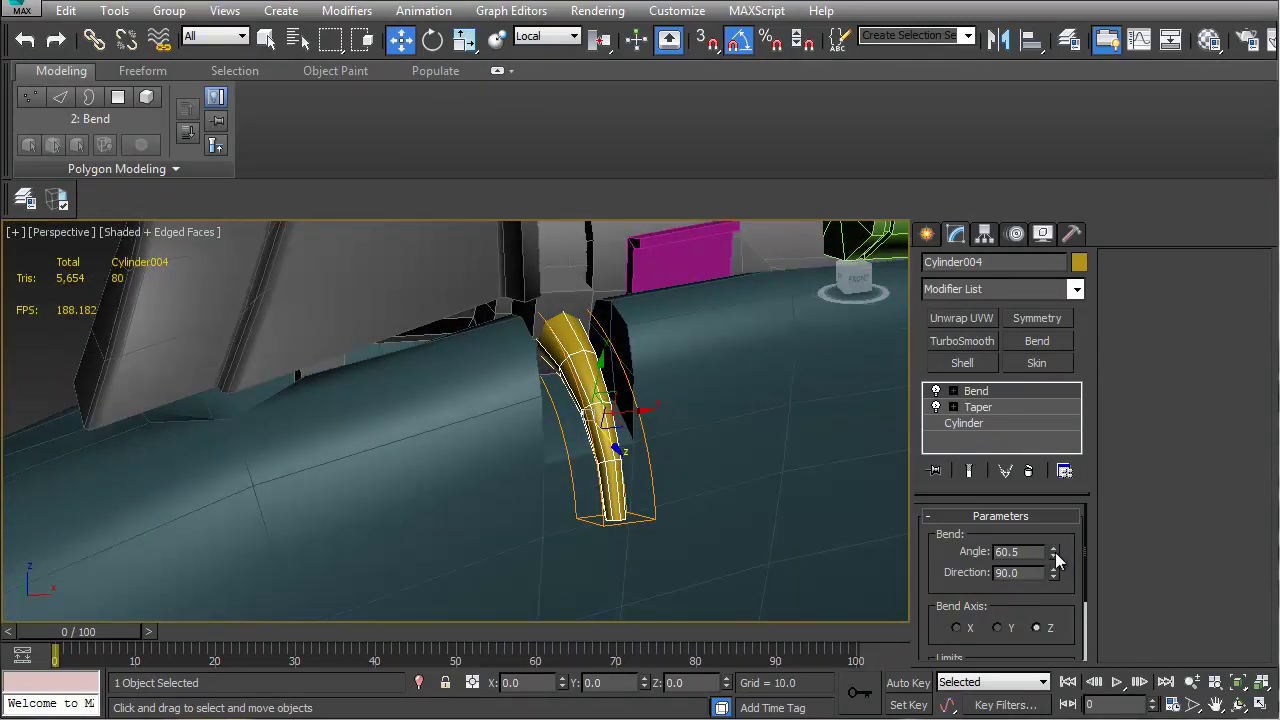
pyautogui.moveTo(1056, 552); pyautogui.dragTo(1057, 575)
pyautogui.keyDown('alt'); pyautogui.moveTo(880, 534); pyautogui.dragTo(881, 429, button='middle'); pyautogui.keyUp('alt')
pyautogui.keyDown('alt'); pyautogui.moveTo(755, 438); pyautogui.dragTo(753, 378, button='middle'); pyautogui.keyUp('alt')
pyautogui.keyDown('alt'); pyautogui.moveTo(677, 394); pyautogui.dragTo(727, 408, button='middle'); pyautogui.keyUp('alt')
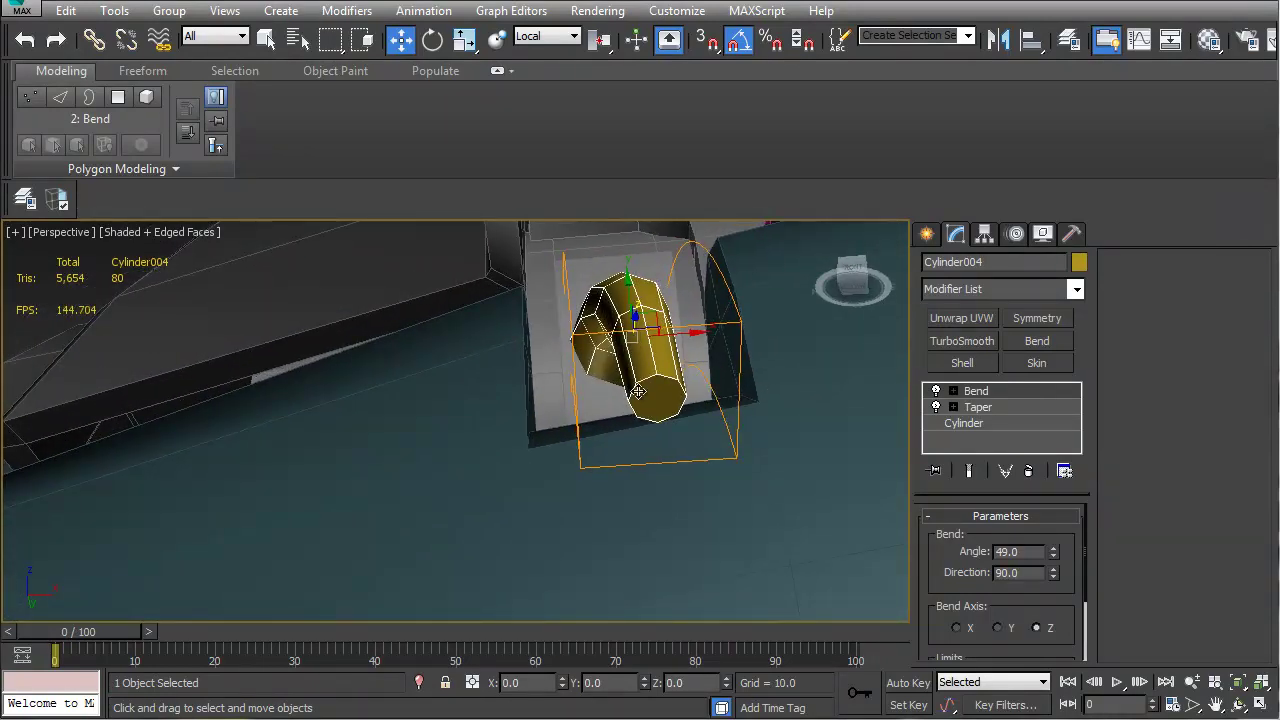
# Convert the bent cylinder to Editable Poly, extrude its outer end cap by 0.0 and collapse the cap to a center vertex
pyautogui.hotkey('alt', 'c')
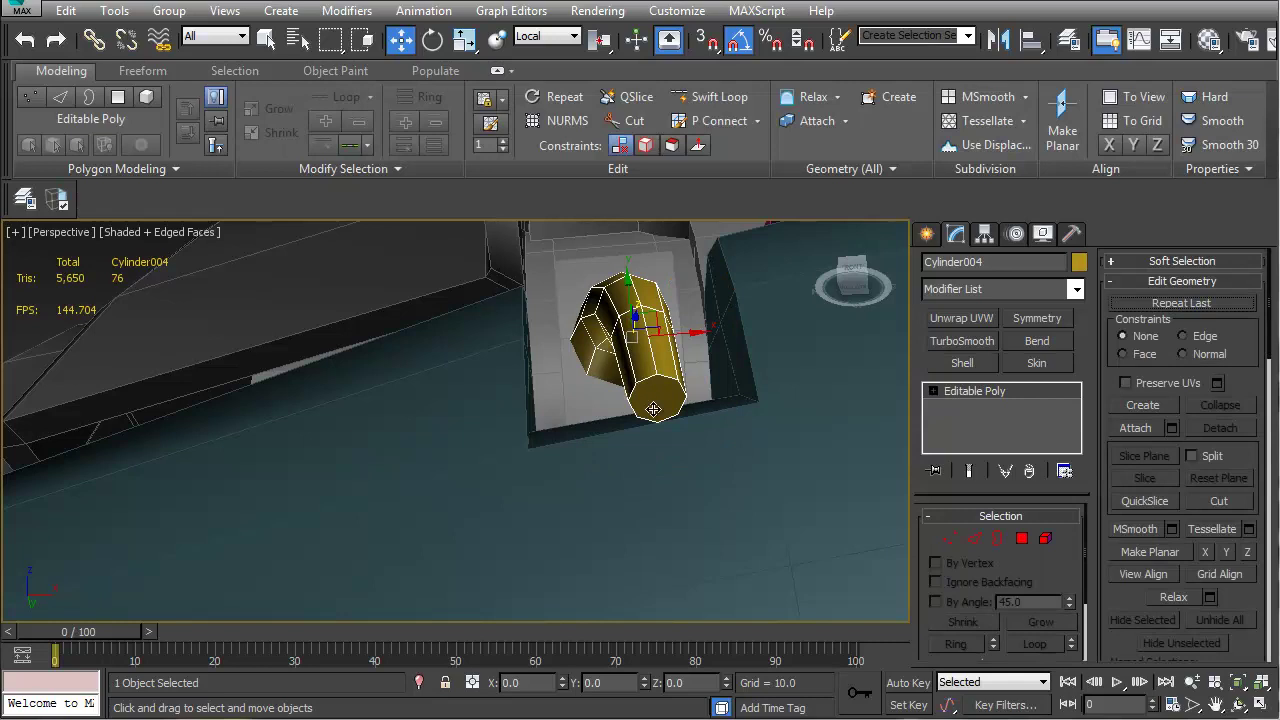
pyautogui.press('4')
pyautogui.click(655, 396)
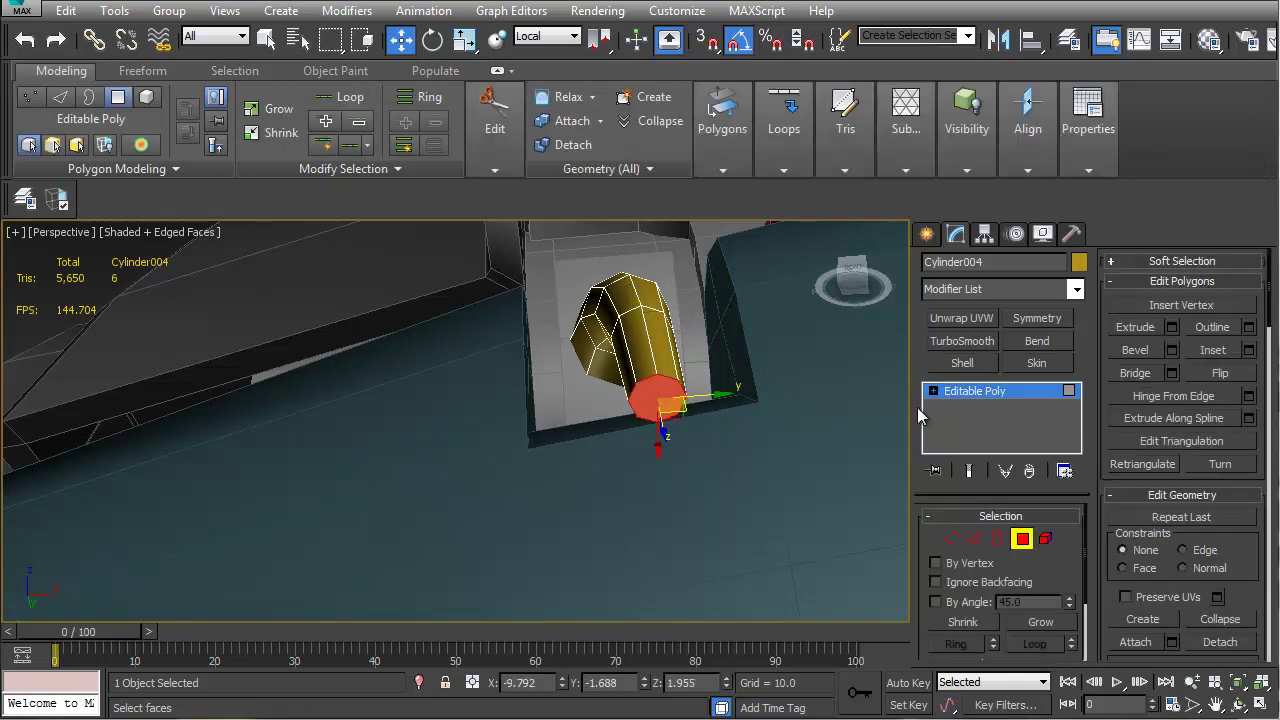
pyautogui.click(1172, 329)
pyautogui.rightClick(477, 458)
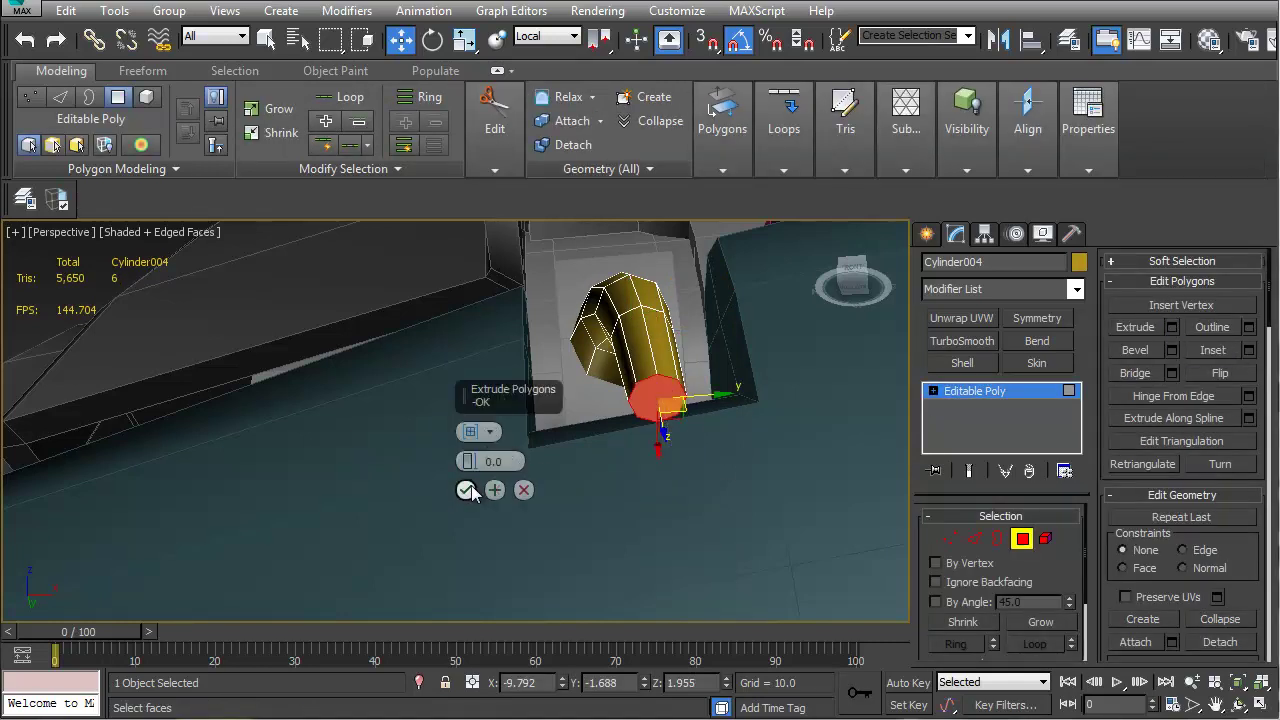
pyautogui.click(466, 490)
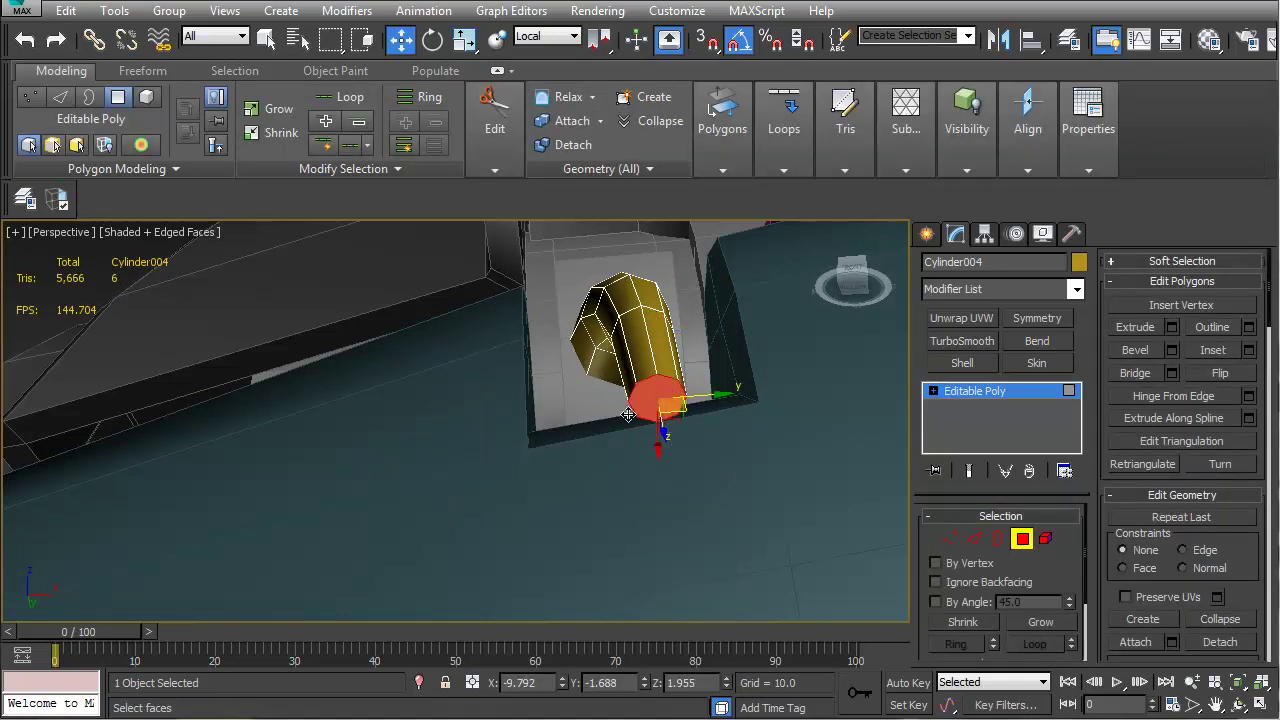
pyautogui.click(1220, 619)
pyautogui.keyDown('alt'); pyautogui.moveTo(751, 429); pyautogui.dragTo(718, 468, button='middle'); pyautogui.keyUp('alt')
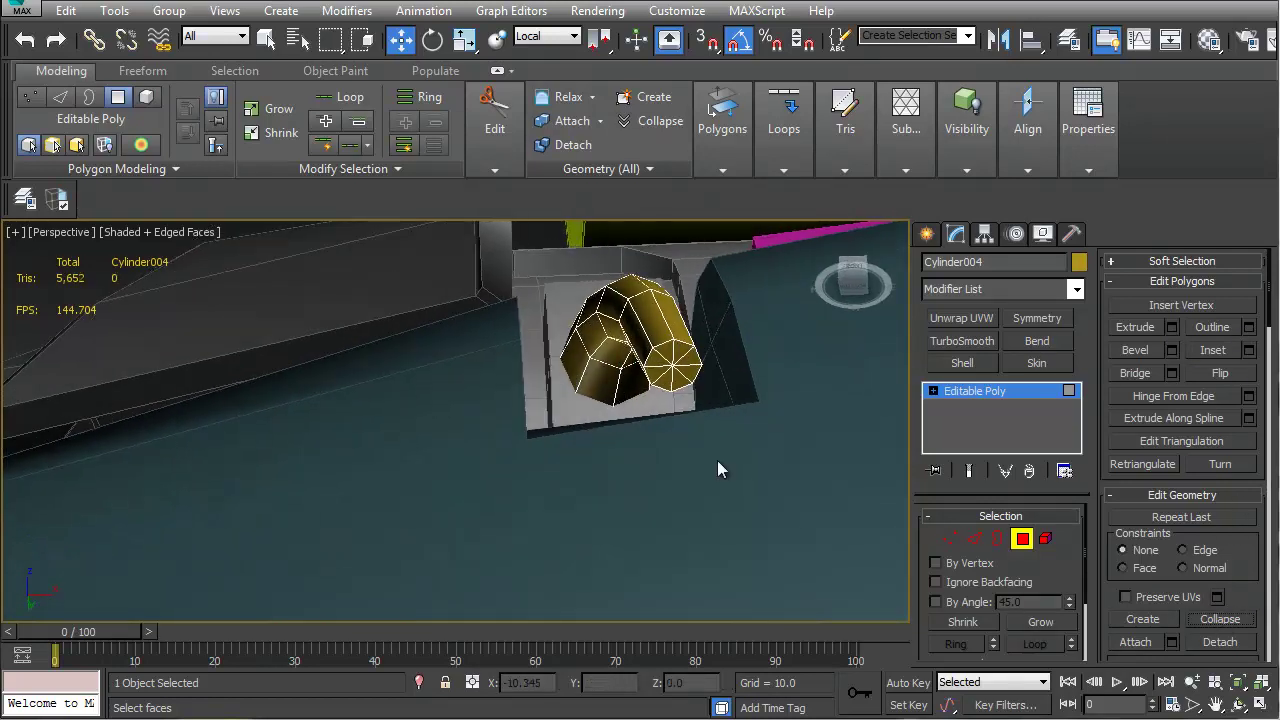
pyautogui.click(1022, 539)
# Isolate the bent handle shaft, with the Sphere tool active and vertex snapping enabled
pyautogui.click(923, 237)
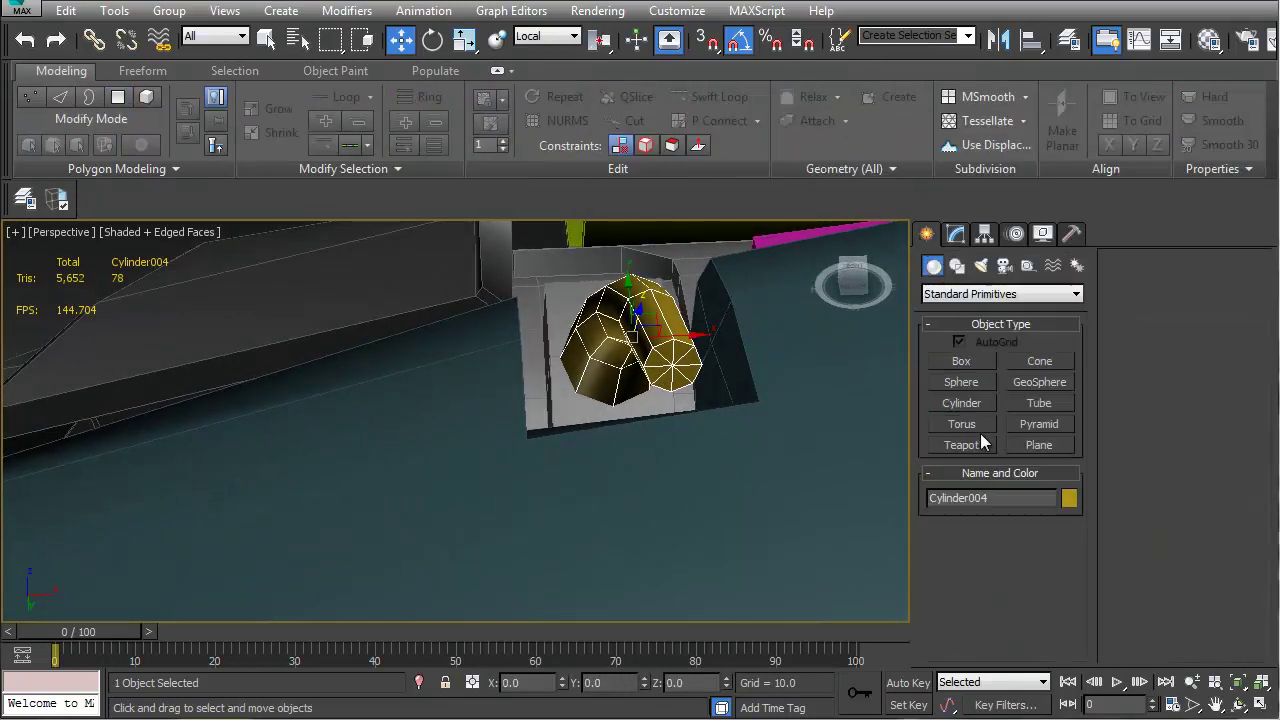
pyautogui.click(962, 382)
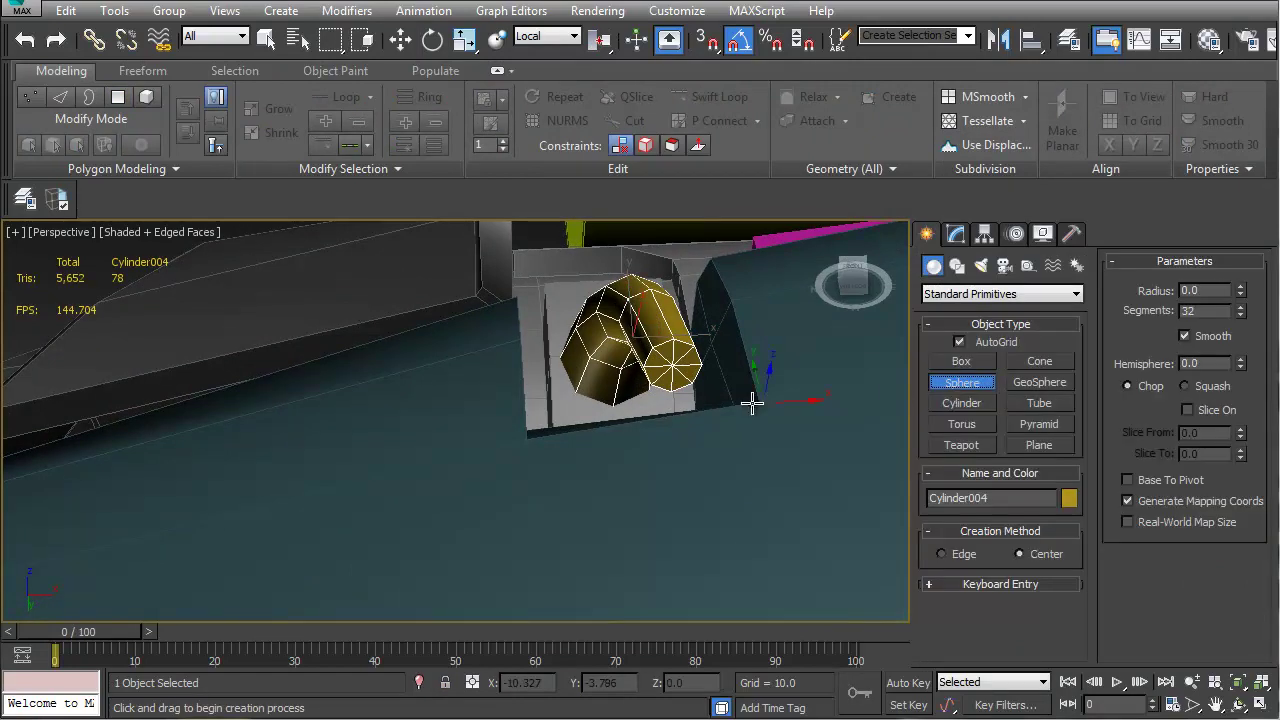
pyautogui.press('s')
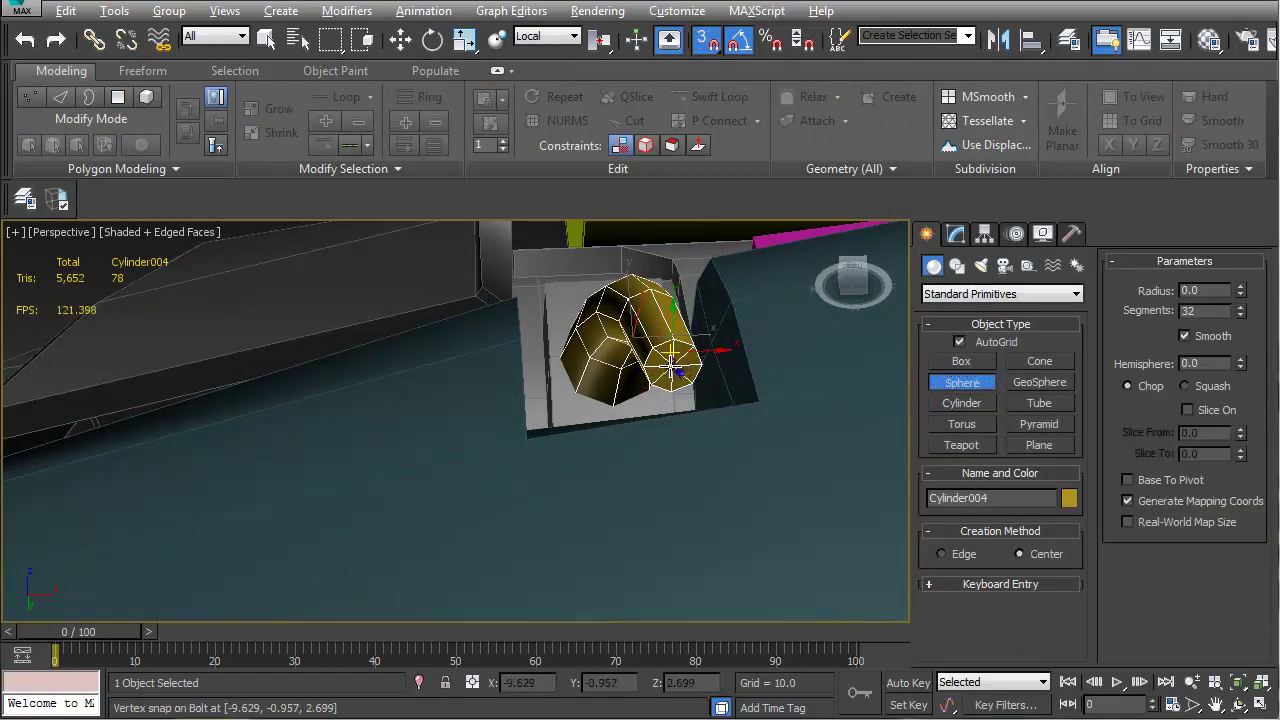
pyautogui.keyDown('alt'); pyautogui.moveTo(672, 368); pyautogui.dragTo(720, 440, button='middle'); pyautogui.keyUp('alt')
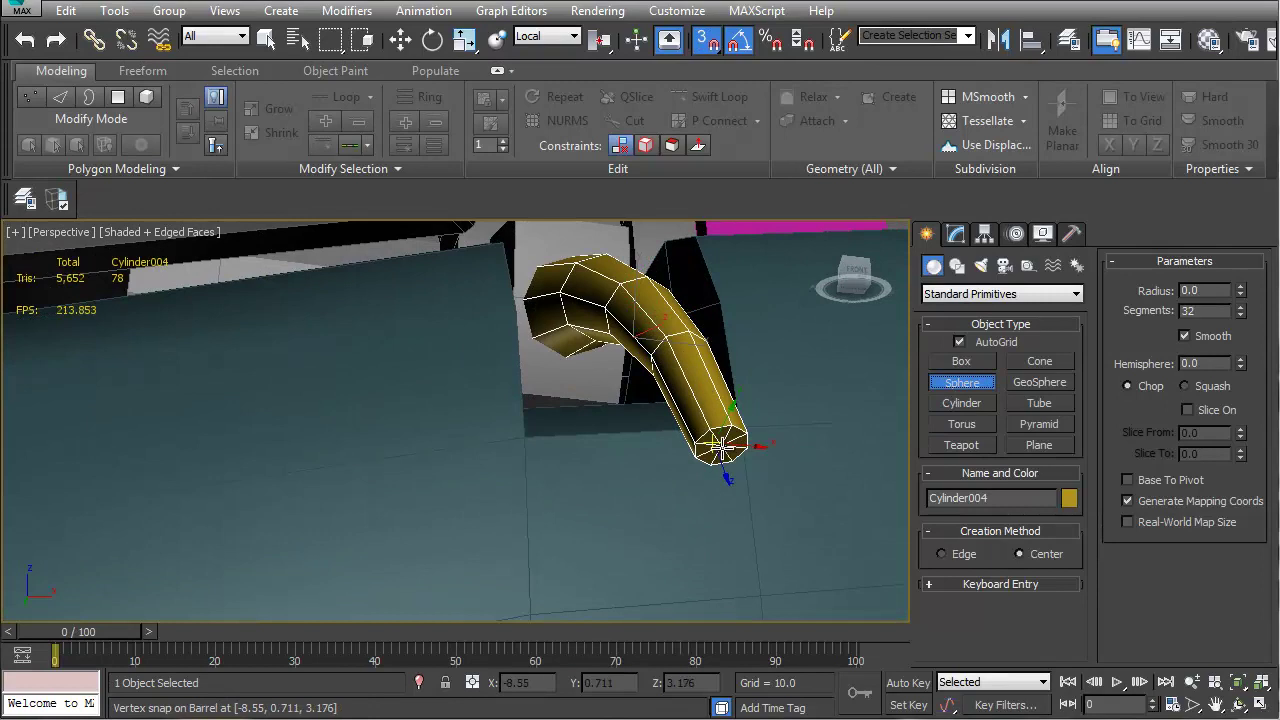
pyautogui.keyDown('alt'); pyautogui.moveTo(722, 450); pyautogui.dragTo(729, 453, button='middle'); pyautogui.keyUp('alt')
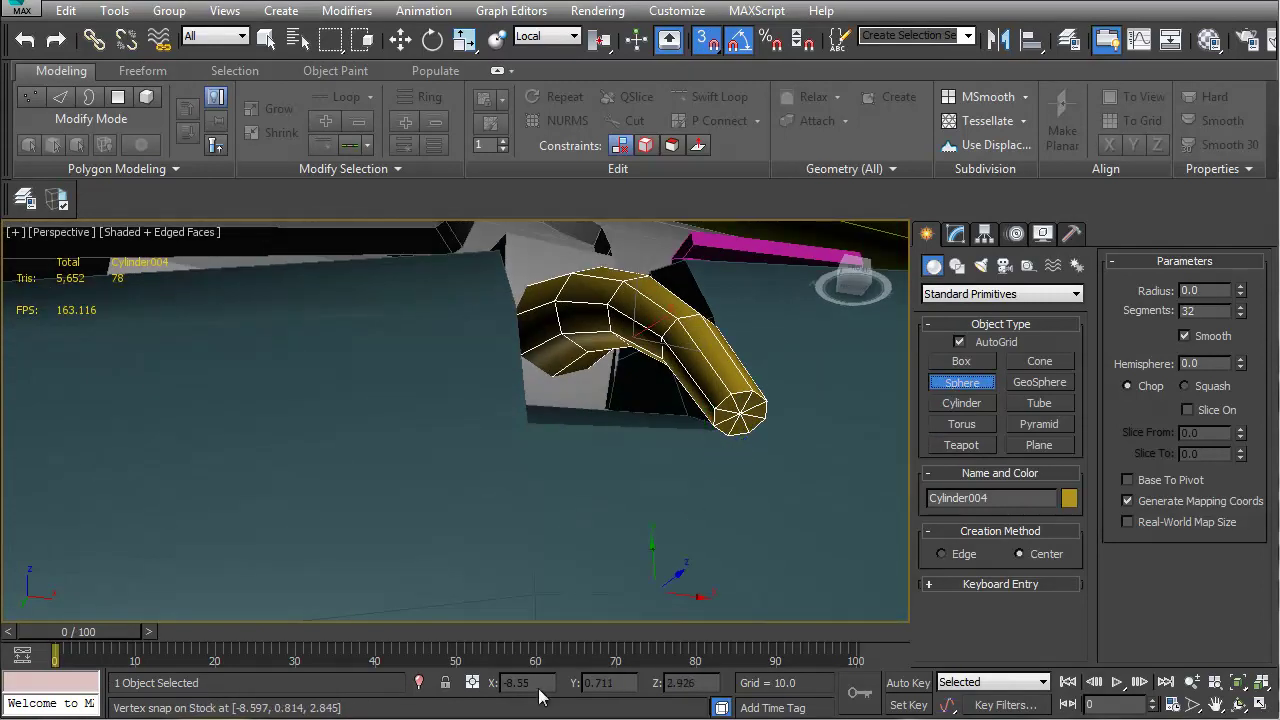
pyautogui.click(420, 684)
# Draw a sphere of about 0.119 radius centered on the shaft's tip vertex and move it outward along its local Z axis
pyautogui.keyDown('alt'); pyautogui.moveTo(638, 460); pyautogui.dragTo(590, 535, button='middle'); pyautogui.keyUp('alt')
pyautogui.scroll(2, 528, 471)
pyautogui.scroll(2, 554, 449)
pyautogui.moveTo(588, 533); pyautogui.dragTo(658, 479)
pyautogui.keyDown('alt'); pyautogui.moveTo(669, 478); pyautogui.dragTo(545, 519, button='middle'); pyautogui.keyUp('alt')
pyautogui.press('w')
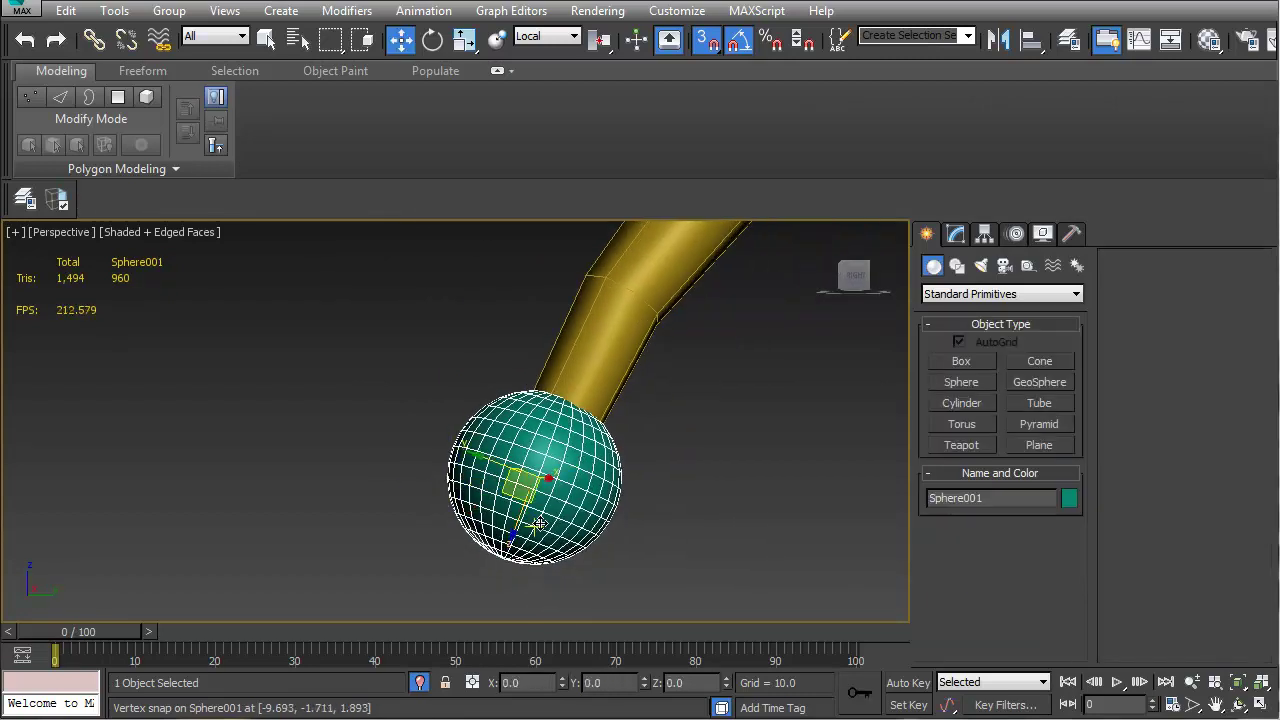
pyautogui.moveTo(511, 527); pyautogui.dragTo(503, 565)
# Reduce the sphere's segments to 14
pyautogui.click(956, 233)
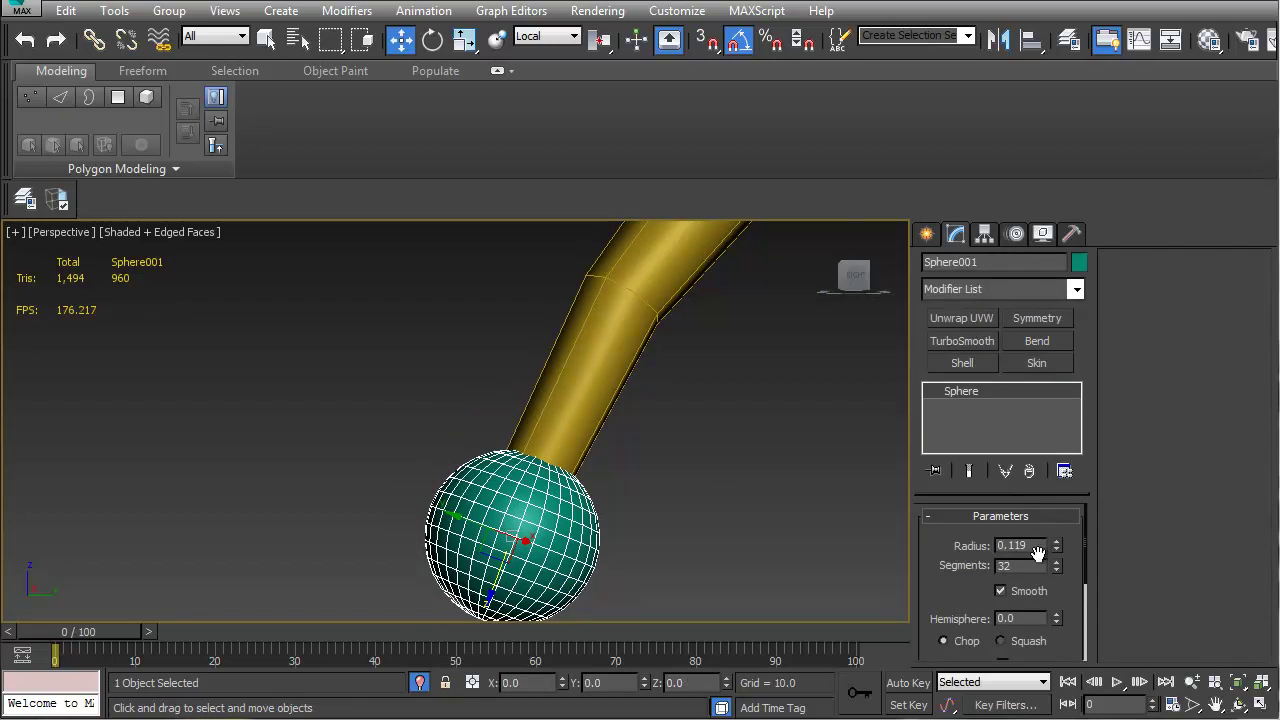
pyautogui.moveTo(1054, 567); pyautogui.dragTo(1054, 714)
pyautogui.scroll(-4, 644, 439)
pyautogui.keyDown('alt'); pyautogui.moveTo(644, 439); pyautogui.dragTo(890, 472, button='middle'); pyautogui.keyUp('alt')
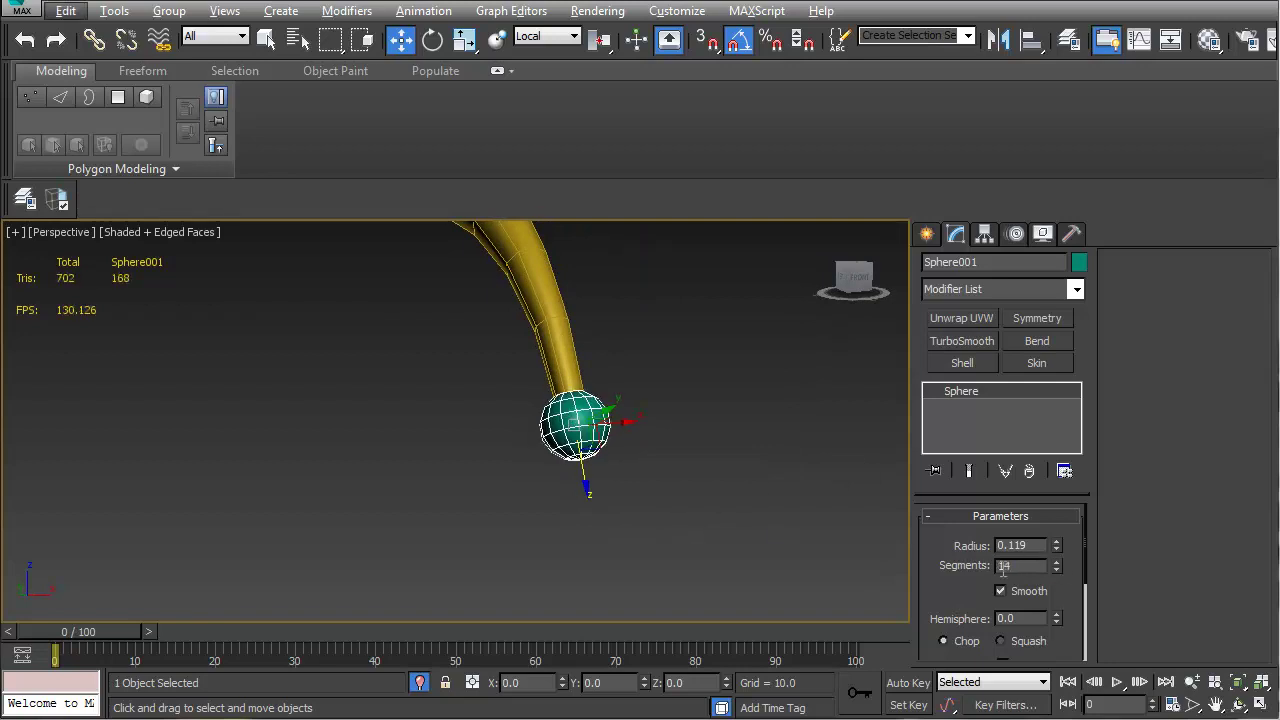
# Reduce the knob sphere's segments to 12
pyautogui.click(1059, 570)
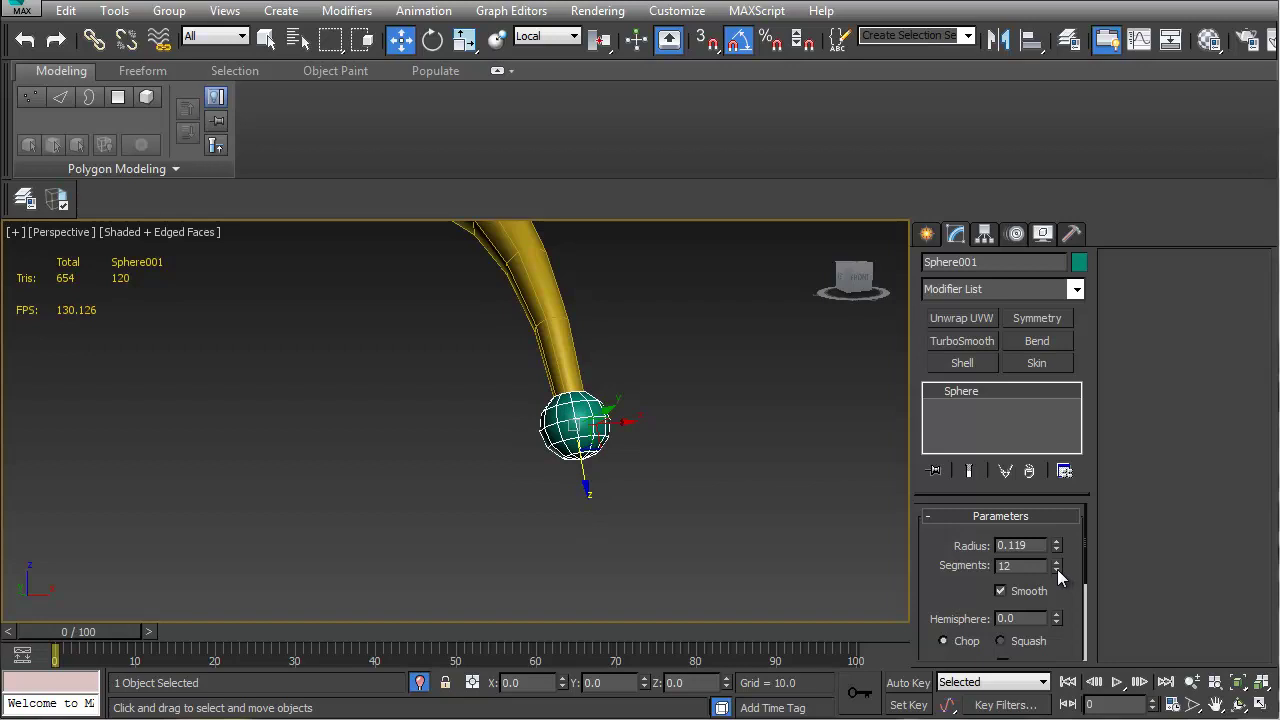
pyautogui.keyDown('alt'); pyautogui.moveTo(557, 460); pyautogui.dragTo(276, 436, button='middle'); pyautogui.keyUp('alt')
pyautogui.scroll(3, 650, 480)
pyautogui.scroll(2, 646, 466)
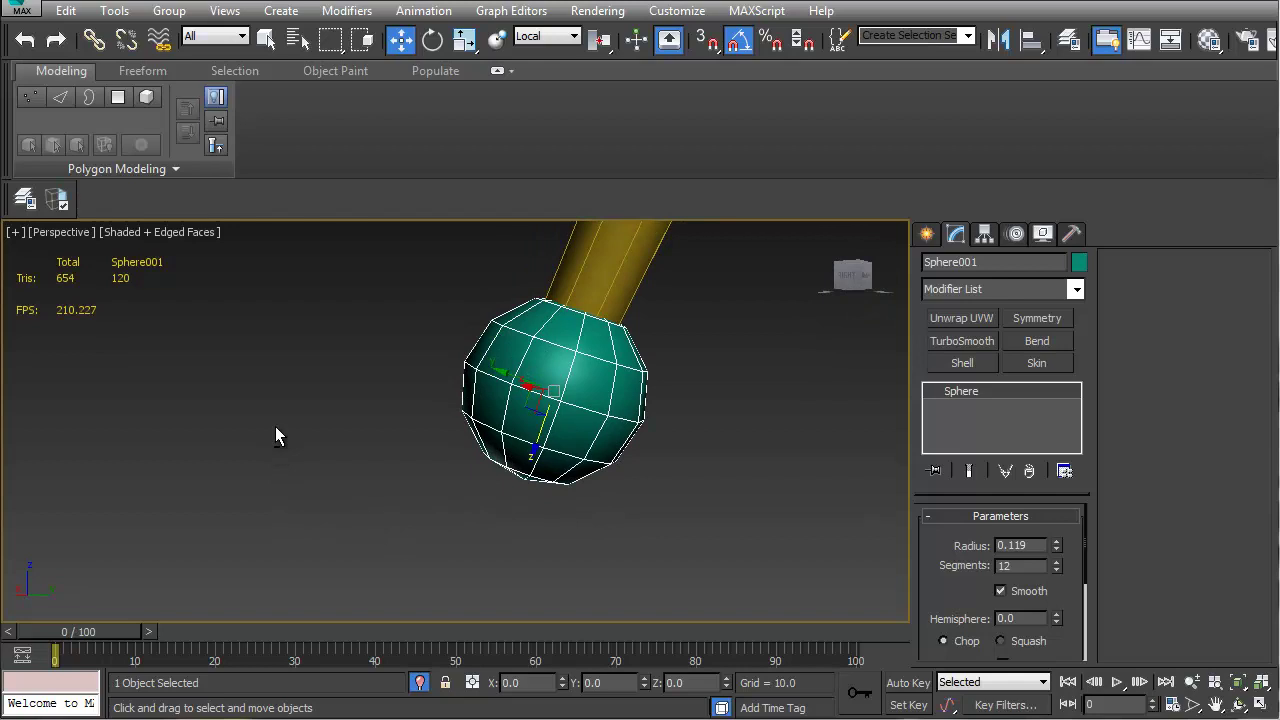
# Adjust the knob sphere's radius to 0.109
pyautogui.click(1053, 543)
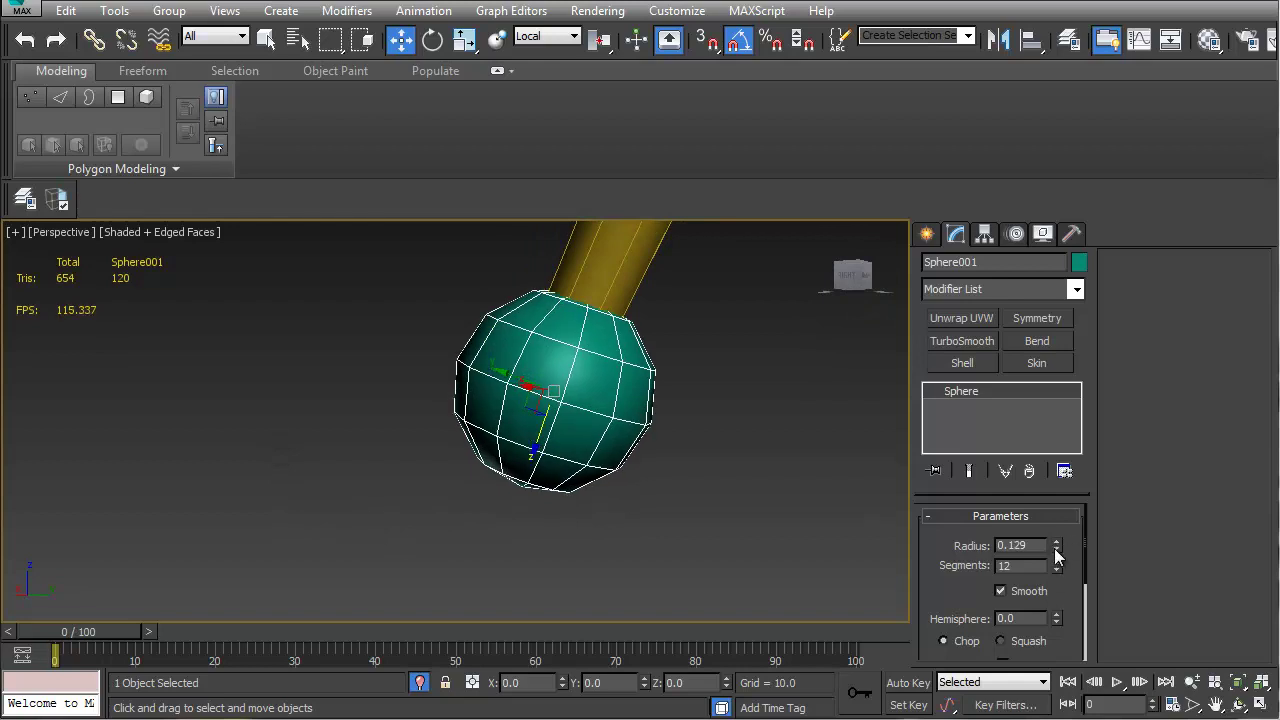
pyautogui.click(1056, 550)
pyautogui.click(1056, 550)
pyautogui.click(1056, 550)
pyautogui.keyDown('alt'); pyautogui.moveTo(623, 413); pyautogui.dragTo(389, 341, button='middle'); pyautogui.keyUp('alt')
pyautogui.scroll(4, 606, 474)
pyautogui.scroll(-1, 590, 446)
pyautogui.press('z')
pyautogui.click(1056, 545)
pyautogui.keyDown('alt'); pyautogui.moveTo(620, 412); pyautogui.dragTo(327, 423, button='middle'); pyautogui.keyUp('alt')
pyautogui.keyDown('alt'); pyautogui.moveTo(470, 422); pyautogui.dragTo(434, 322, button='middle'); pyautogui.keyUp('alt')
pyautogui.scroll(-5, 452, 432)
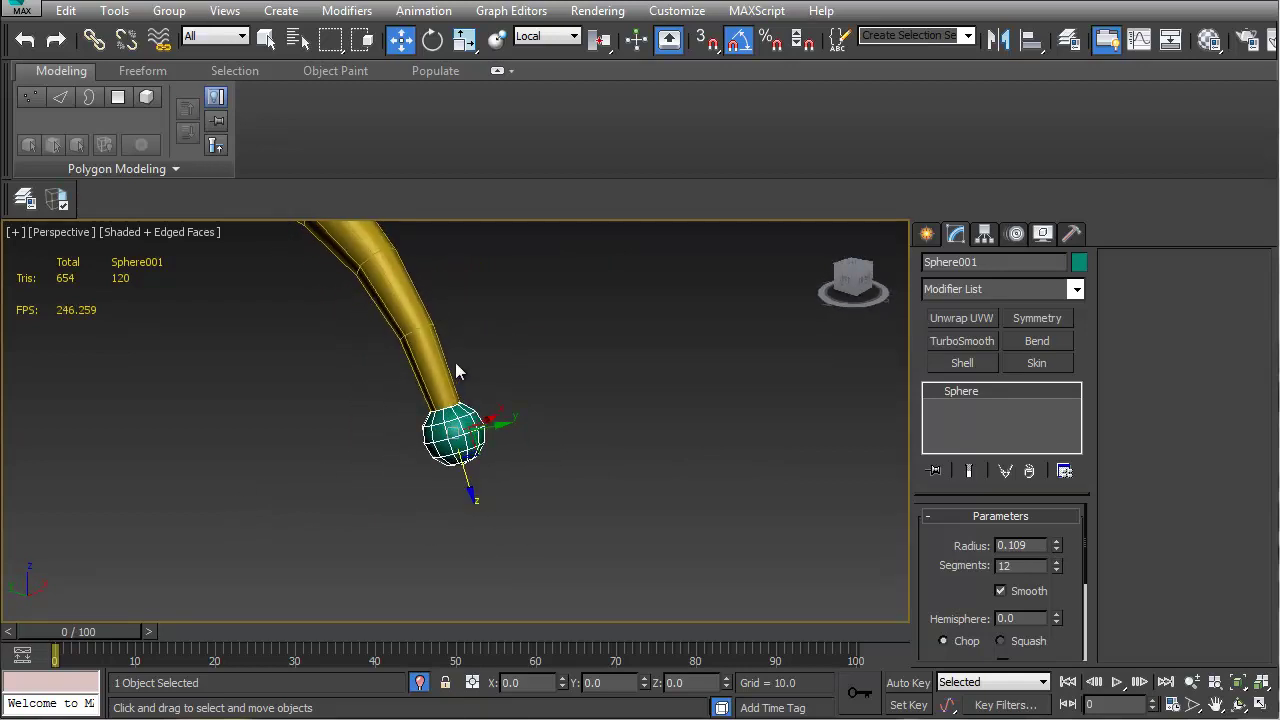
# Delete the end cap polygon at the wide end of the bent handle shaft
pyautogui.keyDown('alt'); pyautogui.moveTo(344, 363); pyautogui.dragTo(705, 422, button='middle'); pyautogui.keyUp('alt')
pyautogui.click(710, 420)
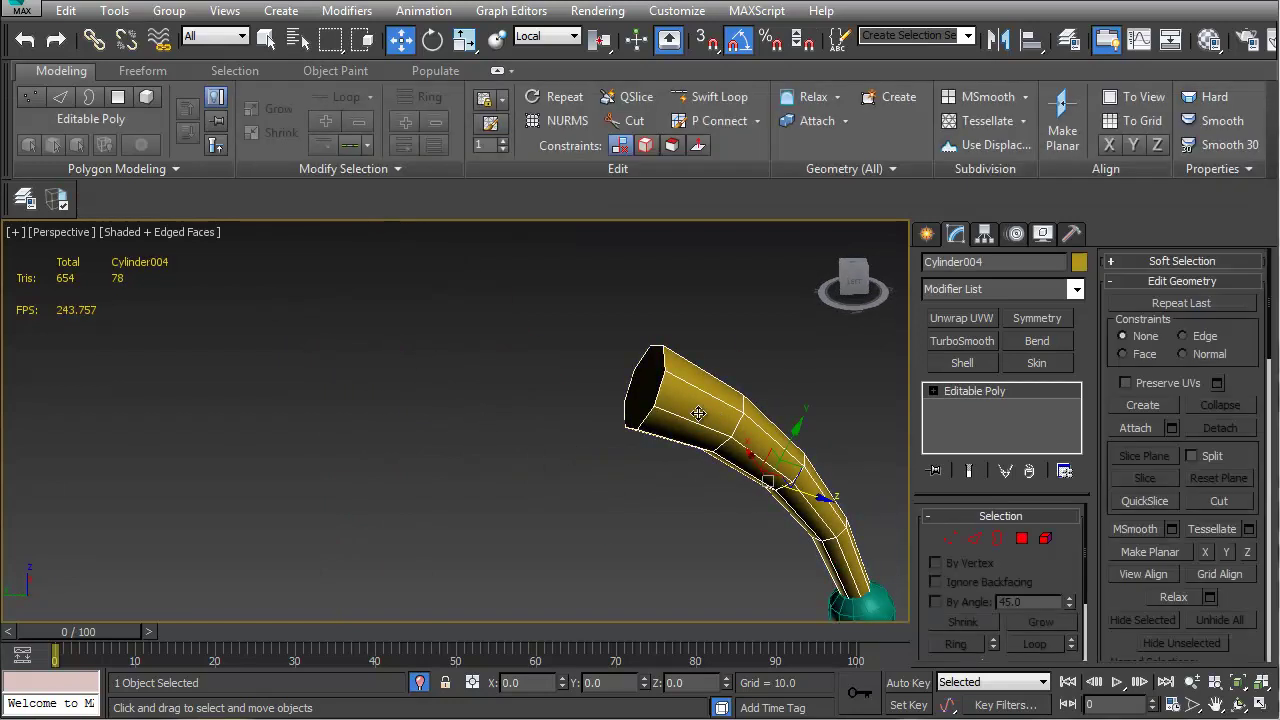
pyautogui.press('4')
pyautogui.click(640, 396)
pyautogui.press('Delete')
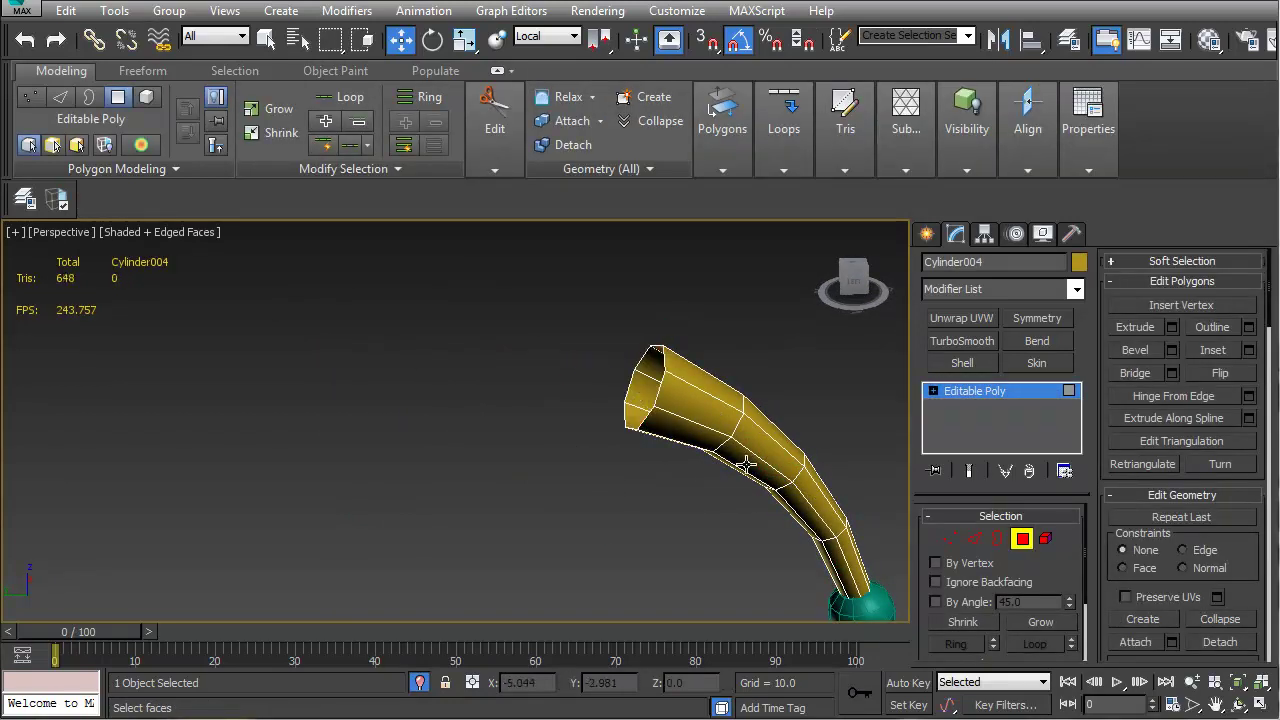
# Delete the shaft's tip cap polygons hidden inside the ball knob and leave polygon editing
pyautogui.moveTo(766, 425); pyautogui.dragTo(654, 320, button='middle')
pyautogui.keyDown('alt'); pyautogui.moveTo(650, 401); pyautogui.dragTo(585, 394, button='middle'); pyautogui.keyUp('alt')
pyautogui.moveTo(557, 520); pyautogui.dragTo(716, 367)
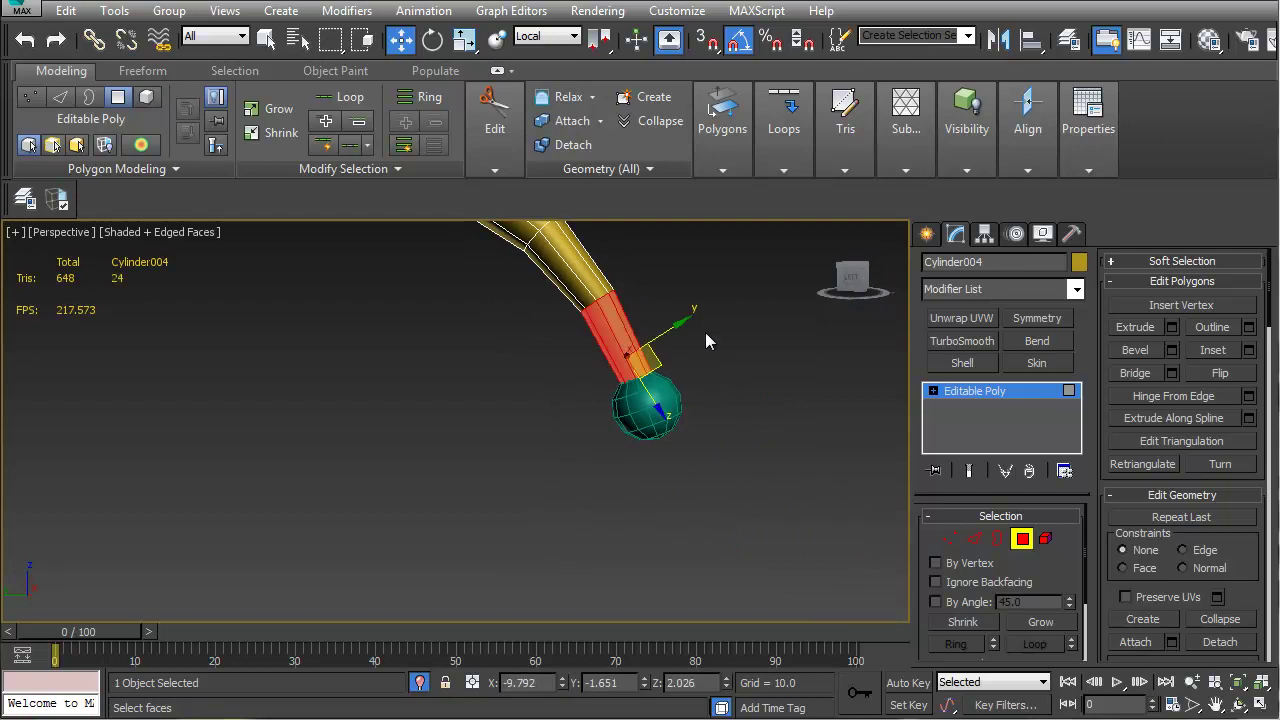
pyautogui.moveTo(569, 335); pyautogui.dragTo(563, 337)
pyautogui.press('F3')
pyautogui.moveTo(757, 440)
pyautogui.keyDown('alt'); pyautogui.mouseDown(button='middle')
pyautogui.moveTo(643, 362)
pyautogui.moveTo(666, 391)
pyautogui.moveTo(498, 405)
pyautogui.mouseUp(button='middle'); pyautogui.keyUp('alt')
pyautogui.press('Delete')
pyautogui.press('F3')
pyautogui.click(1022, 539)
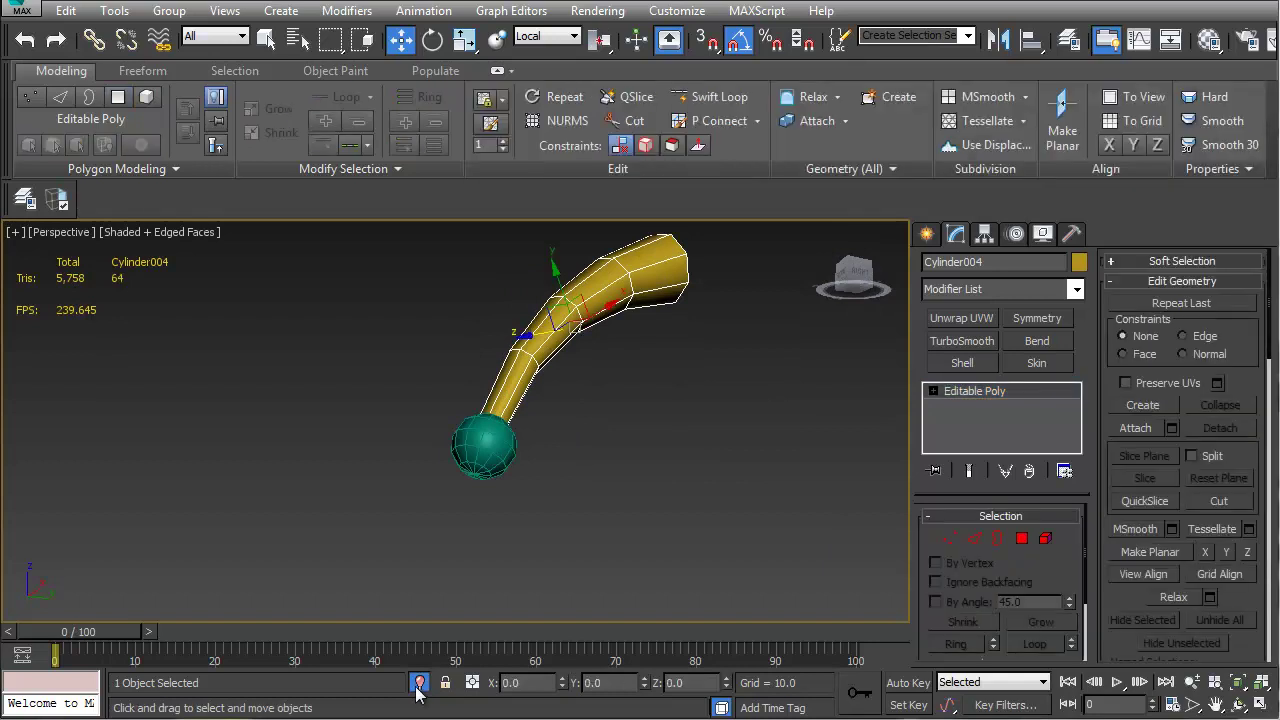
# Exit isolation, enlarge the ball knob to a radius of 0.249 and reposition it at the shaft's tip
pyautogui.click(419, 682)
pyautogui.scroll(-5, 515, 478)
pyautogui.keyDown('alt'); pyautogui.moveTo(510, 477); pyautogui.dragTo(616, 561, button='middle'); pyautogui.keyUp('alt')
pyautogui.scroll(5, 615, 554)
pyautogui.click(500, 389)
pyautogui.keyDown('alt'); pyautogui.moveTo(500, 389); pyautogui.dragTo(537, 440, button='middle'); pyautogui.keyUp('alt')
pyautogui.moveTo(1058, 548); pyautogui.dragTo(1058, 500)
pyautogui.moveTo(577, 485); pyautogui.dragTo(593, 508)
pyautogui.scroll(-6, 585, 506)
pyautogui.keyDown('alt'); pyautogui.moveTo(555, 502); pyautogui.dragTo(362, 516, button='middle'); pyautogui.keyUp('alt')
pyautogui.scroll(5, 536, 464)
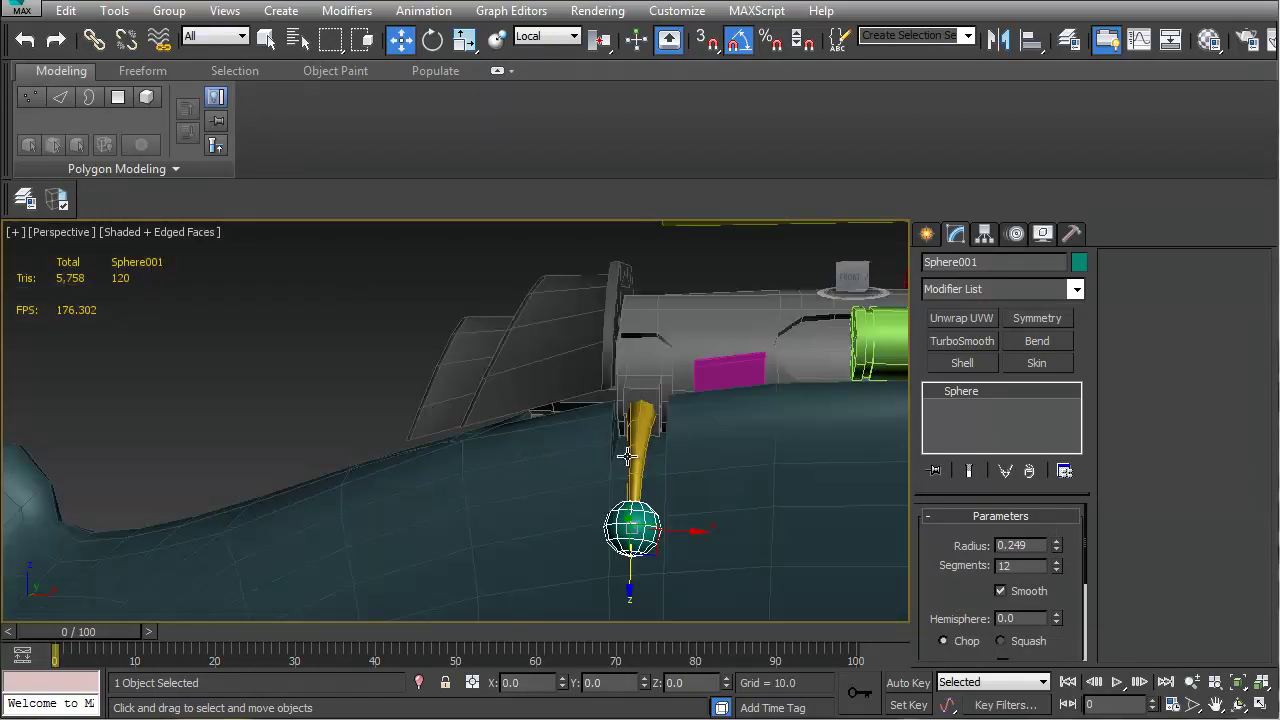
# Scale the handle shaft's edge loops uniformly, using 115 percent near the knob, and adjust the tip vertices
pyautogui.click(635, 450)
pyautogui.moveTo(635, 450)
pyautogui.keyDown('alt'); pyautogui.mouseDown(button='middle')
pyautogui.moveTo(646, 457)
pyautogui.moveTo(577, 486)
pyautogui.moveTo(571, 514)
pyautogui.moveTo(634, 529)
pyautogui.moveTo(586, 514)
pyautogui.moveTo(667, 472)
pyautogui.moveTo(677, 449)
pyautogui.moveTo(551, 491)
pyautogui.moveTo(511, 465)
pyautogui.moveTo(474, 471)
pyautogui.moveTo(608, 486)
pyautogui.moveTo(619, 462)
pyautogui.moveTo(531, 437)
pyautogui.moveTo(551, 460)
pyautogui.moveTo(788, 455)
pyautogui.moveTo(622, 472)
pyautogui.moveTo(636, 418)
pyautogui.moveTo(629, 430)
pyautogui.mouseUp(button='middle'); pyautogui.keyUp('alt')
pyautogui.scroll(3, 695, 462)
pyautogui.scroll(-5, 677, 449)
pyautogui.scroll(4, 619, 462)
pyautogui.scroll(5, 629, 418)
pyautogui.press('2')
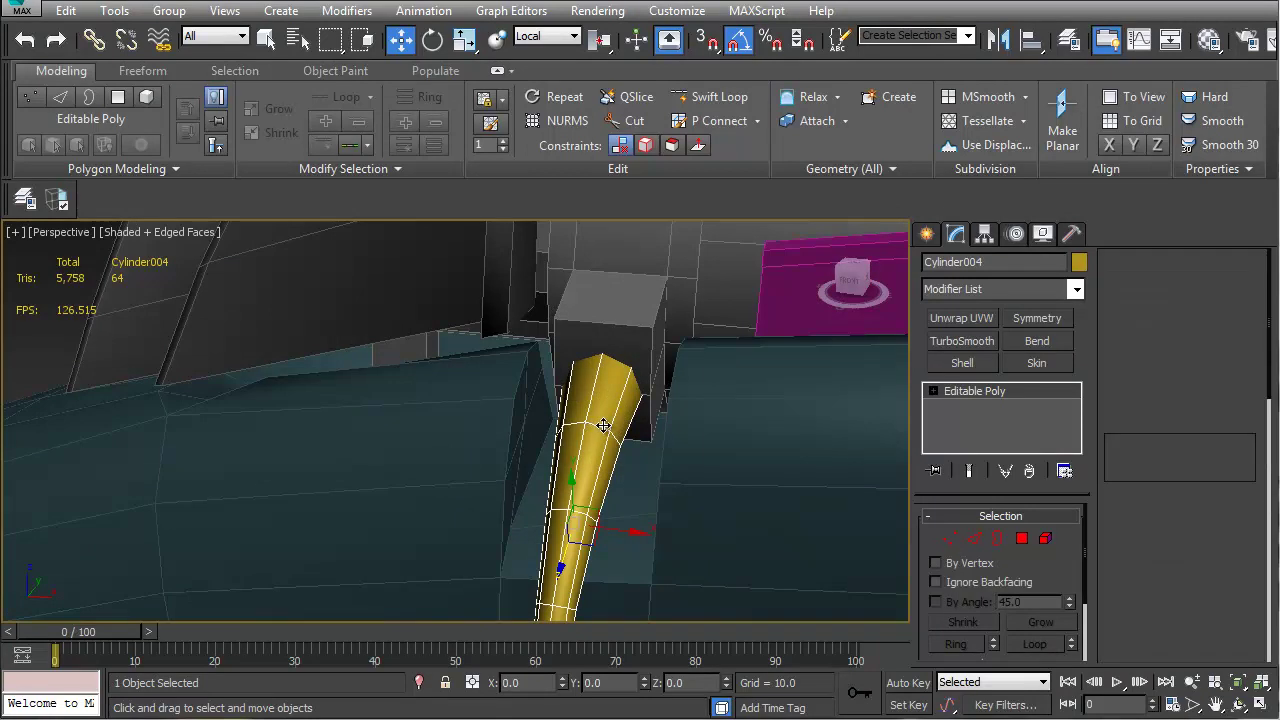
pyautogui.press('r')
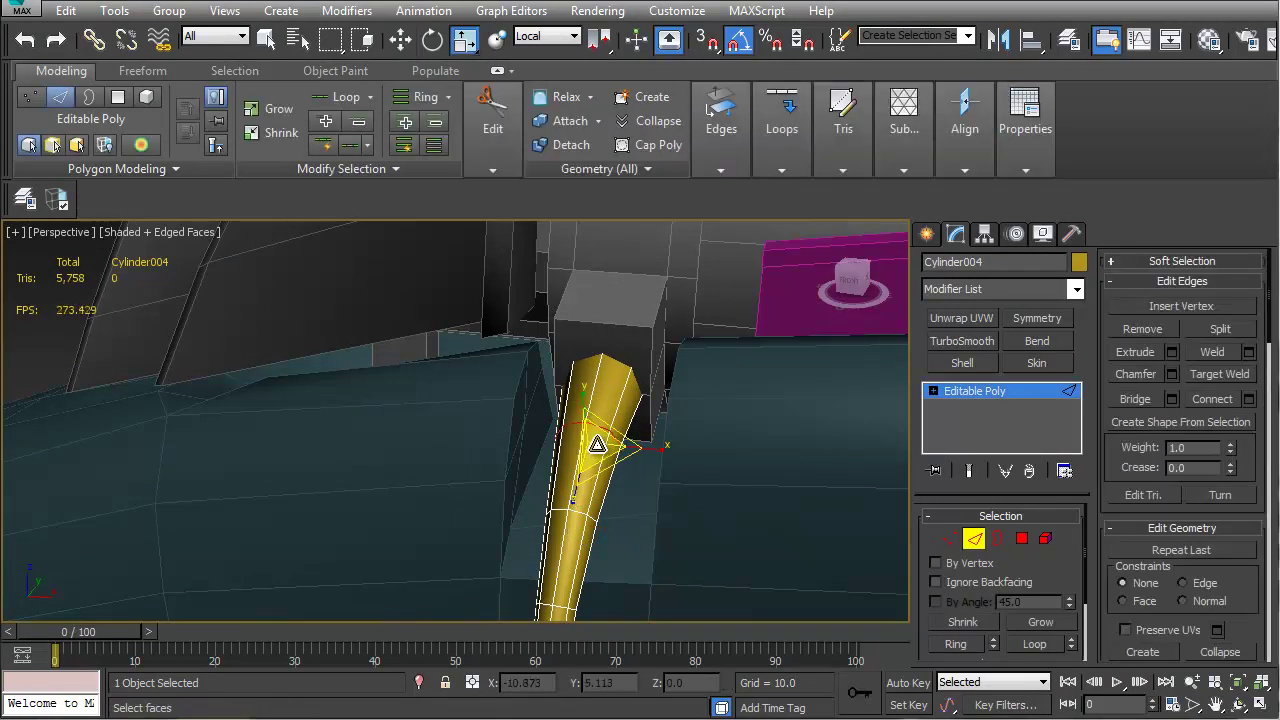
pyautogui.keyDown('alt'); pyautogui.moveTo(595, 459); pyautogui.dragTo(632, 434, button='middle'); pyautogui.keyUp('alt')
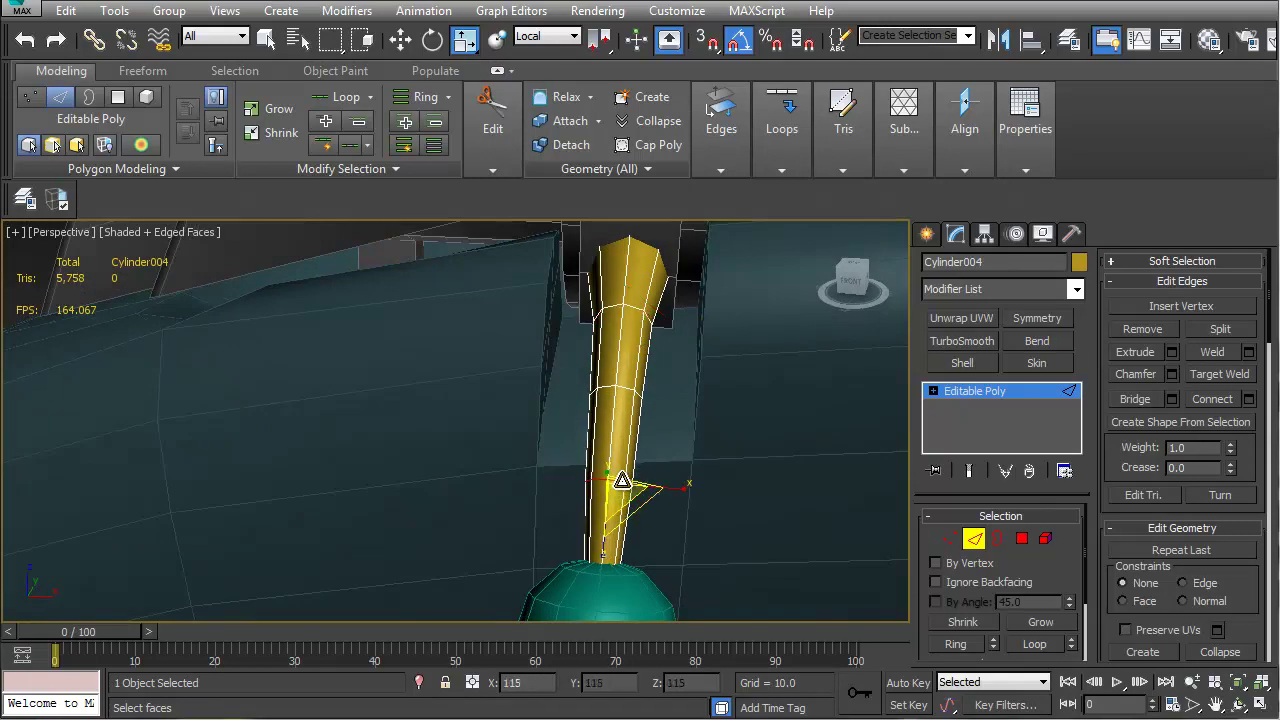
pyautogui.keyDown('alt'); pyautogui.moveTo(618, 484); pyautogui.dragTo(606, 462, button='middle'); pyautogui.keyUp('alt')
pyautogui.press('1')
pyautogui.moveTo(533, 501); pyautogui.dragTo(621, 568)
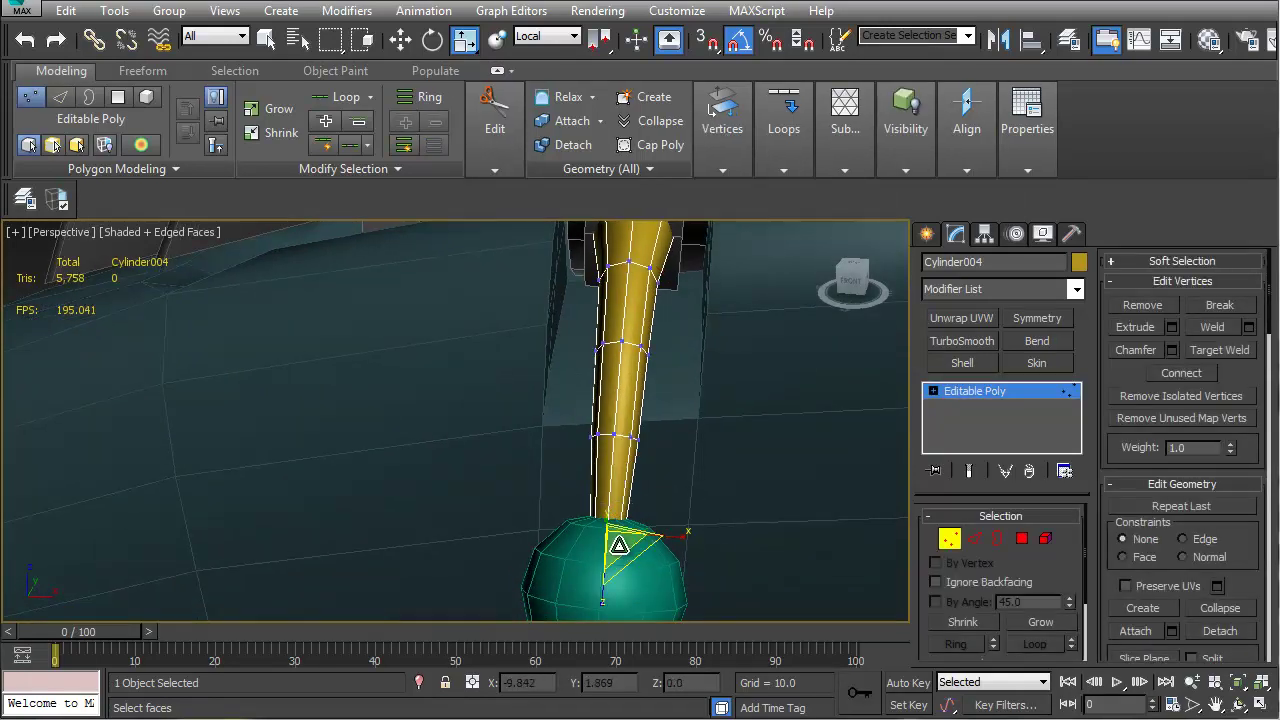
pyautogui.keyDown('alt'); pyautogui.moveTo(653, 461); pyautogui.dragTo(653, 426, button='middle'); pyautogui.keyUp('alt')
pyautogui.scroll(3, 498, 427)
pyautogui.scroll(3, 567, 433)
# Connect the edge ring at the shaft's wide end with a new loop and slide it toward the base using the Edge constraint
pyautogui.press('2')
pyautogui.keyDown('shift'); pyautogui.click(607, 386); pyautogui.keyUp('shift')
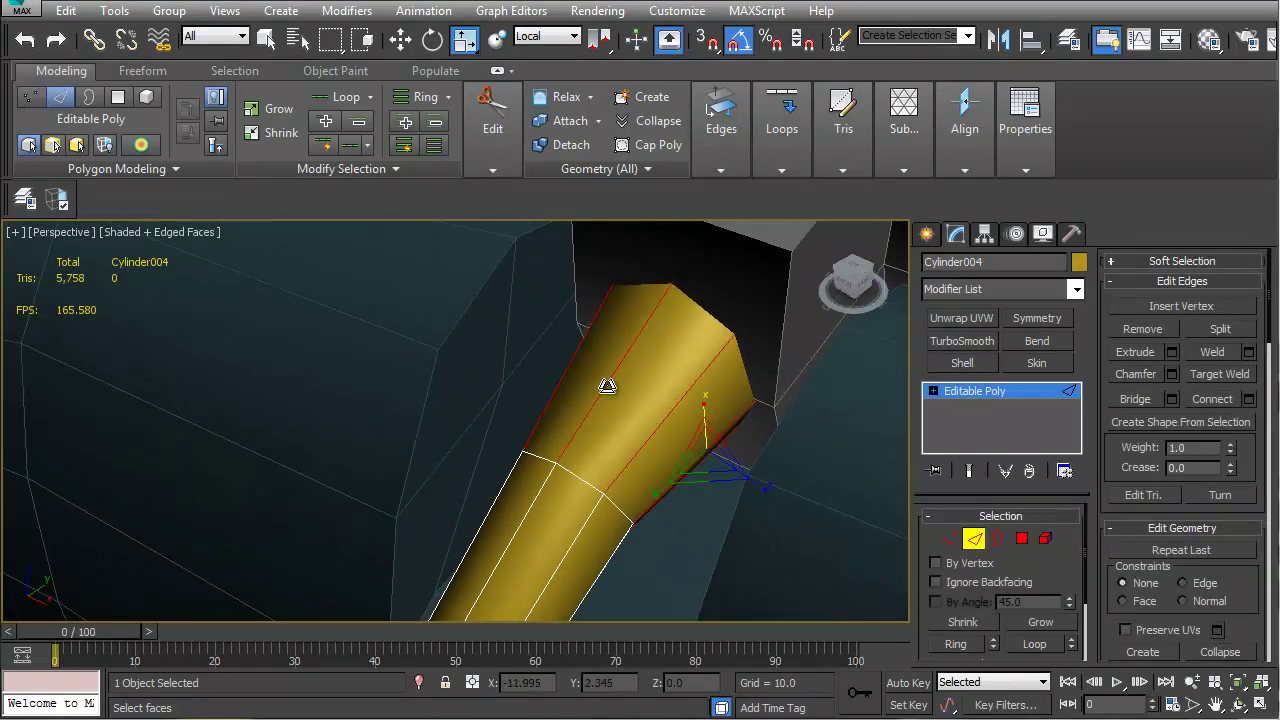
pyautogui.click(1249, 399)
pyautogui.click(466, 520)
pyautogui.press('w')
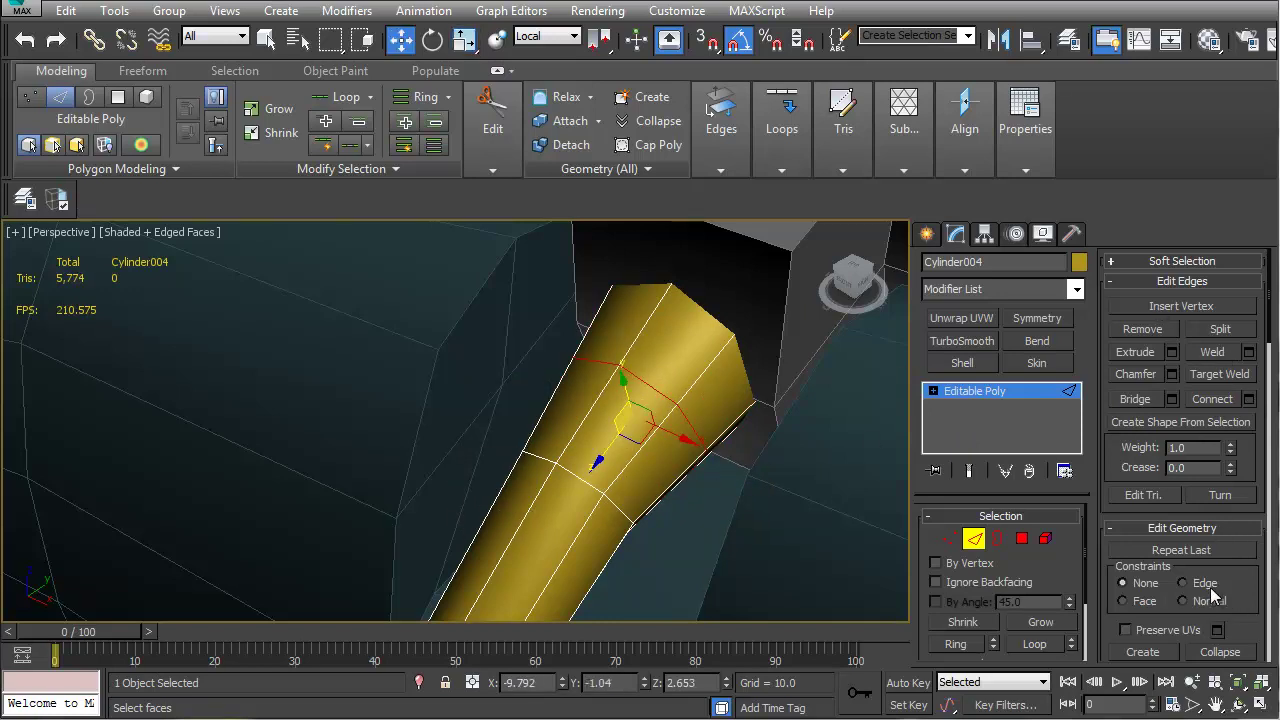
pyautogui.moveTo(607, 447); pyautogui.dragTo(496, 581)
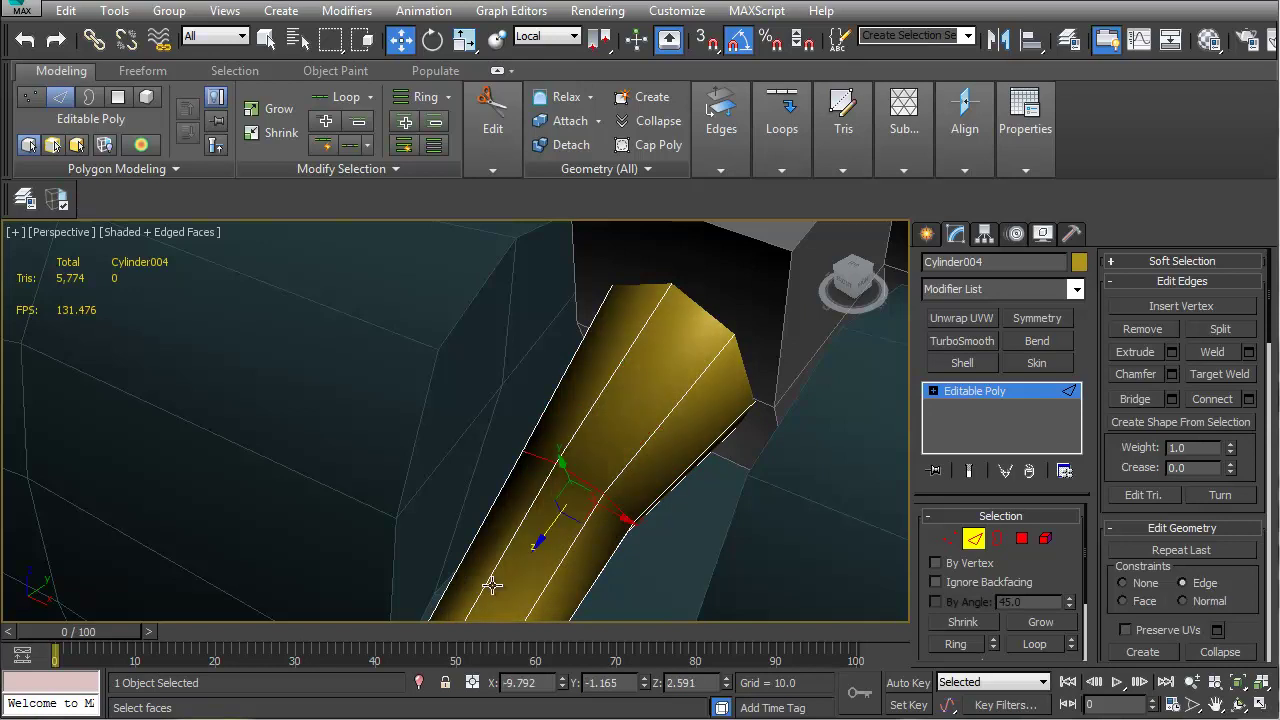
pyautogui.moveTo(542, 538); pyautogui.dragTo(572, 501)
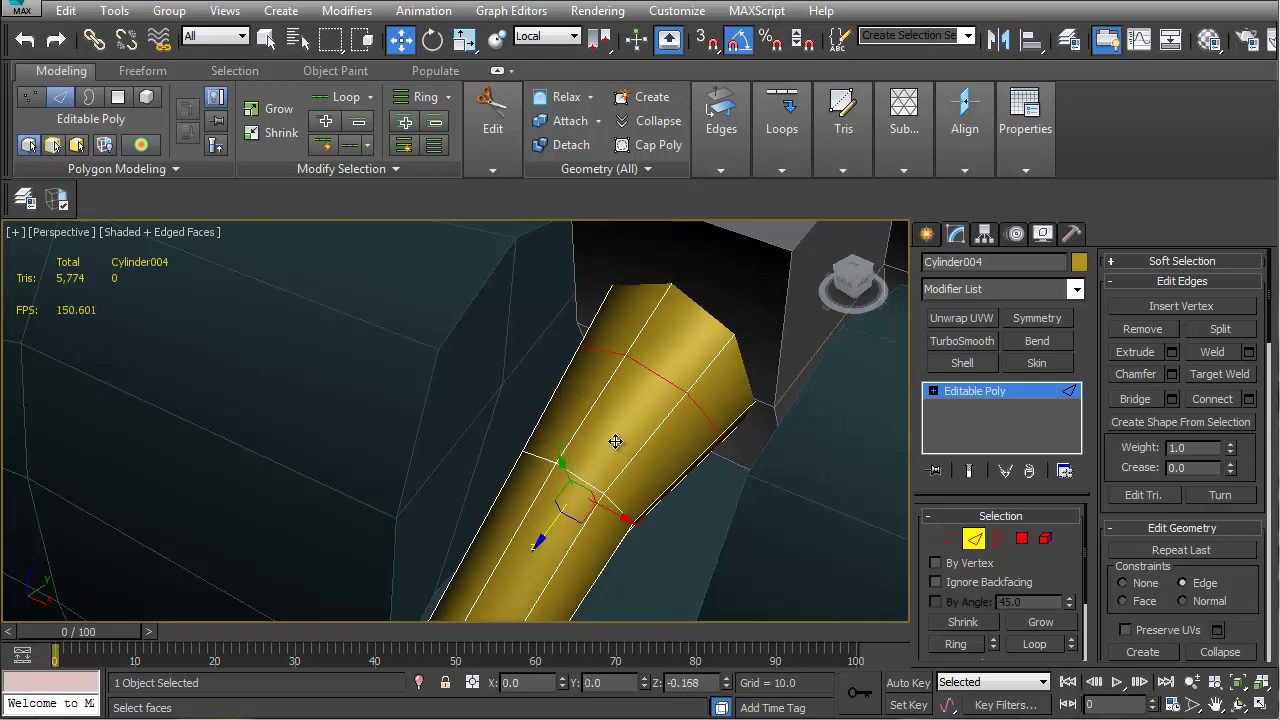
pyautogui.keyDown('alt'); pyautogui.moveTo(577, 493); pyautogui.dragTo(638, 414, button='middle'); pyautogui.keyUp('alt')
# Extrude the polygon ring at the shaft's wide end by Local Normal with a height of 0.02
pyautogui.click(716, 338)
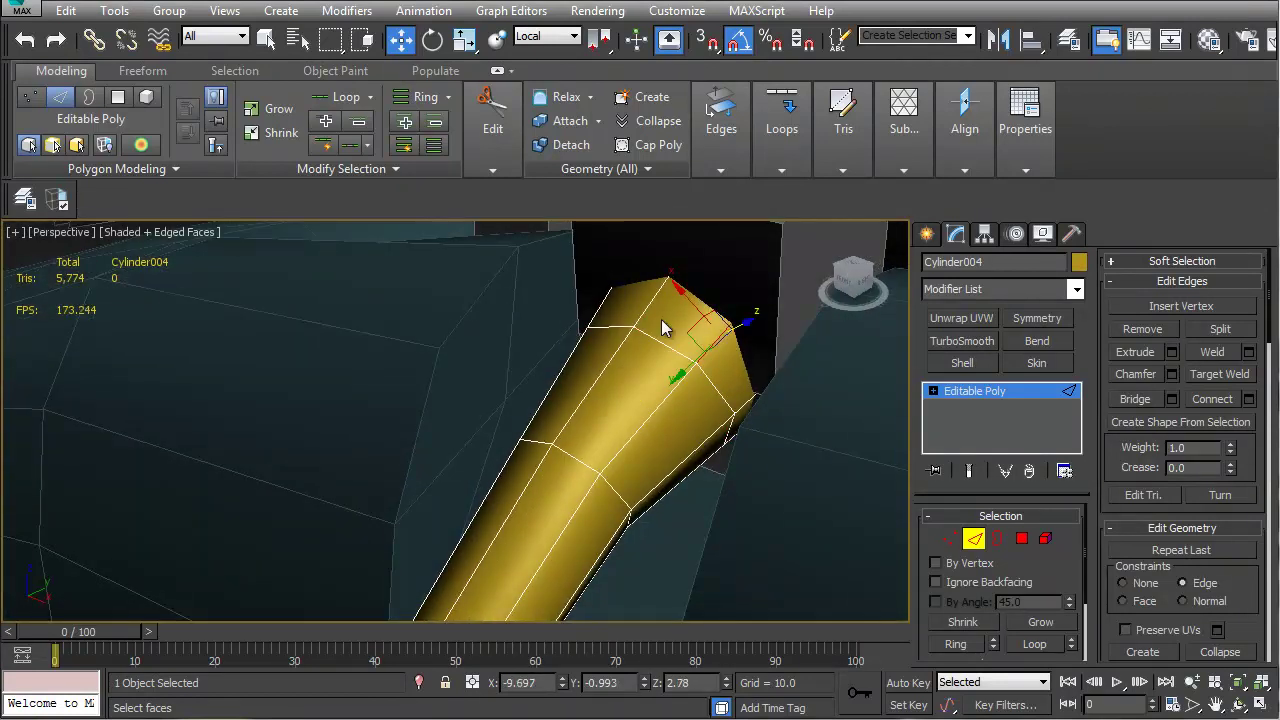
pyautogui.click(1021, 540)
pyautogui.click(1172, 327)
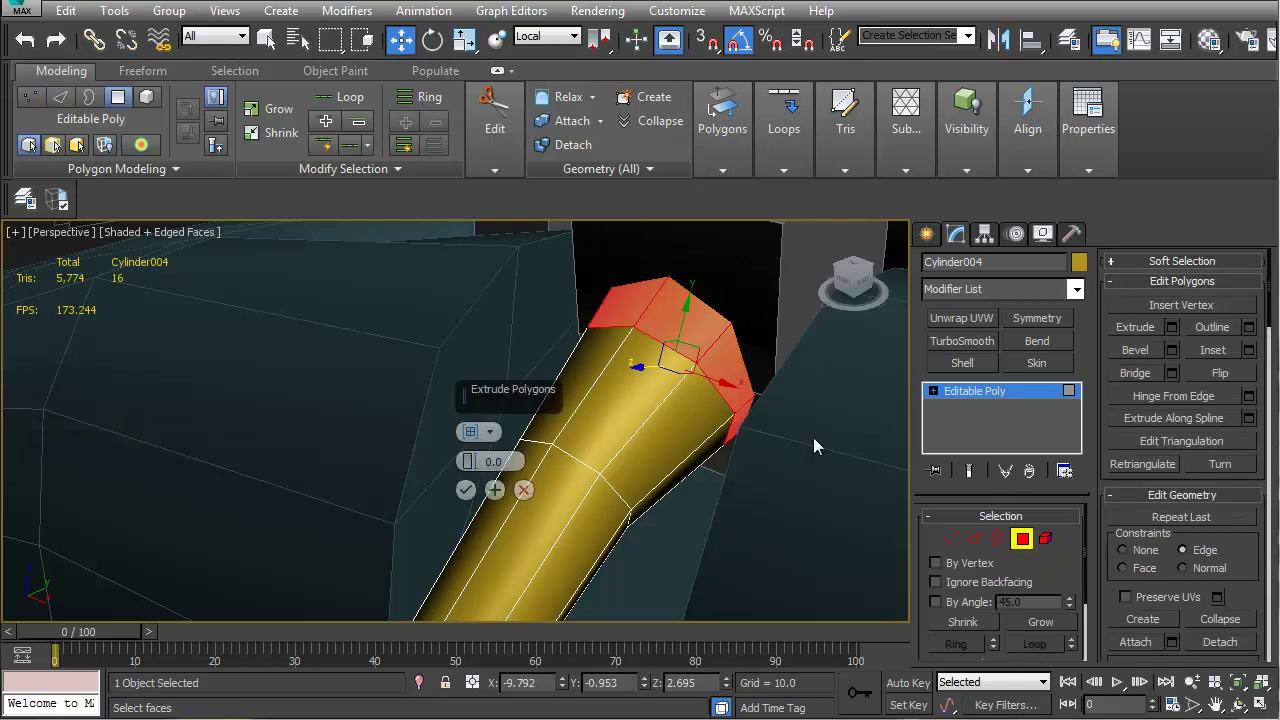
pyautogui.moveTo(470, 458); pyautogui.dragTo(470, 456)
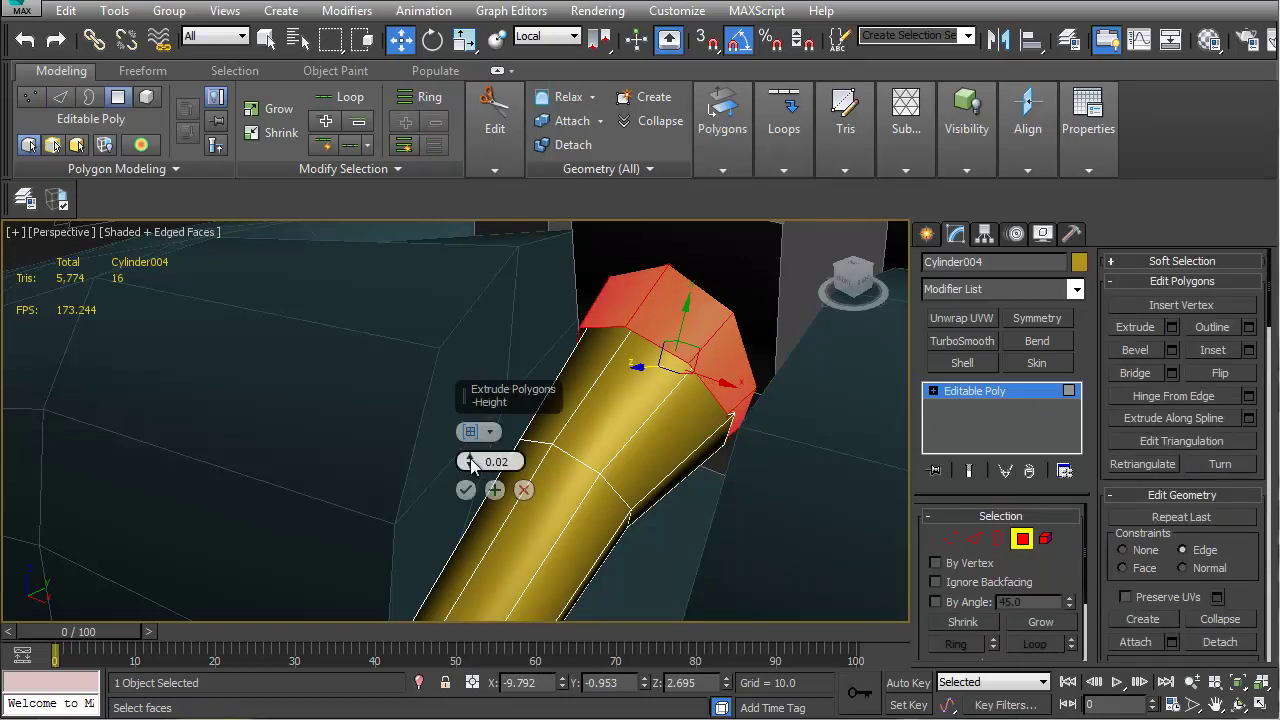
pyautogui.click(478, 432)
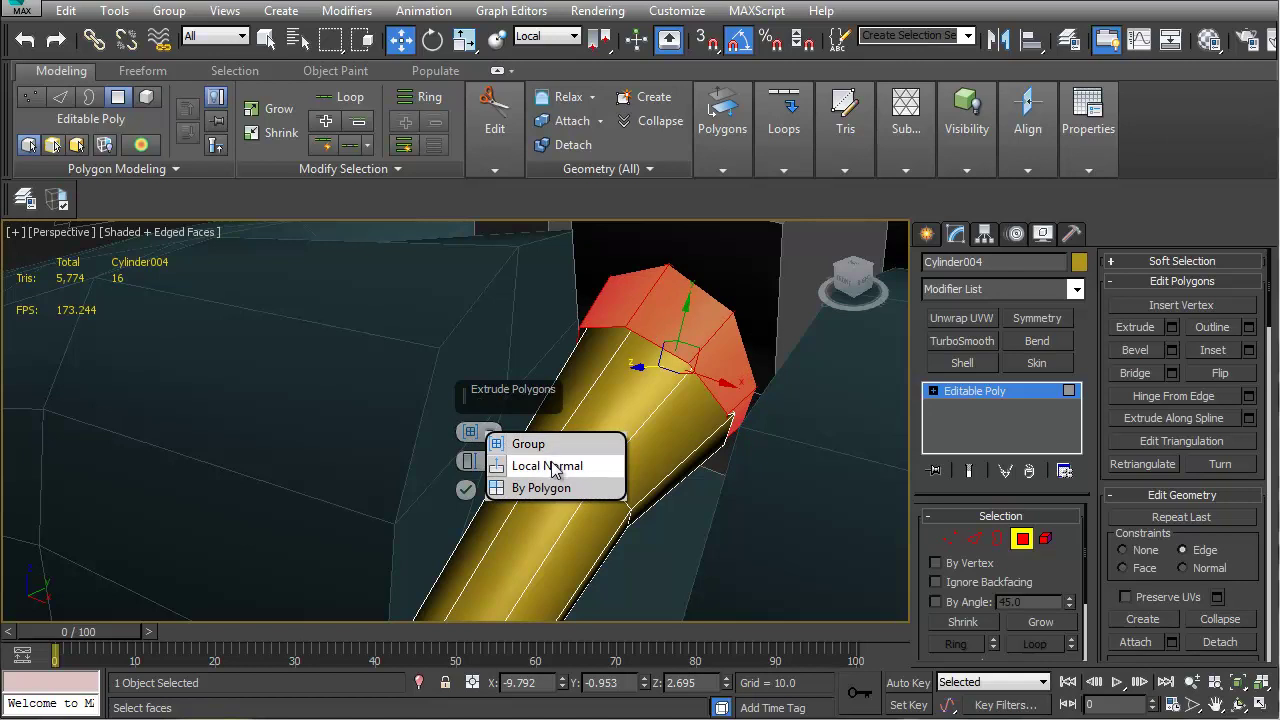
pyautogui.click(535, 464)
pyautogui.keyDown('alt'); pyautogui.moveTo(656, 444); pyautogui.dragTo(552, 452, button='middle'); pyautogui.keyUp('alt')
pyautogui.moveTo(470, 464); pyautogui.dragTo(470, 451)
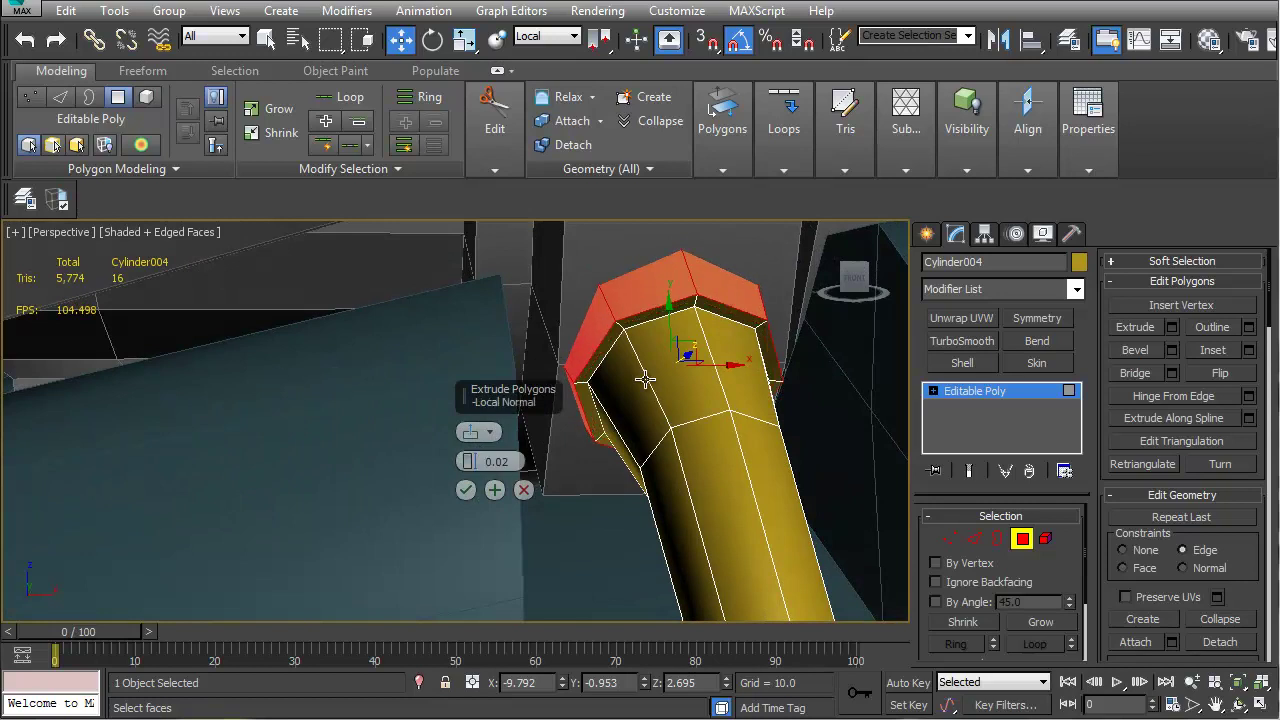
pyautogui.click(467, 489)
# Isolate the shaft, delete the end-facing rim polygons at the collar's open end, and exit isolation
pyautogui.click(419, 683)
pyautogui.keyDown('alt'); pyautogui.moveTo(411, 443); pyautogui.dragTo(588, 483, button='middle'); pyautogui.keyUp('alt')
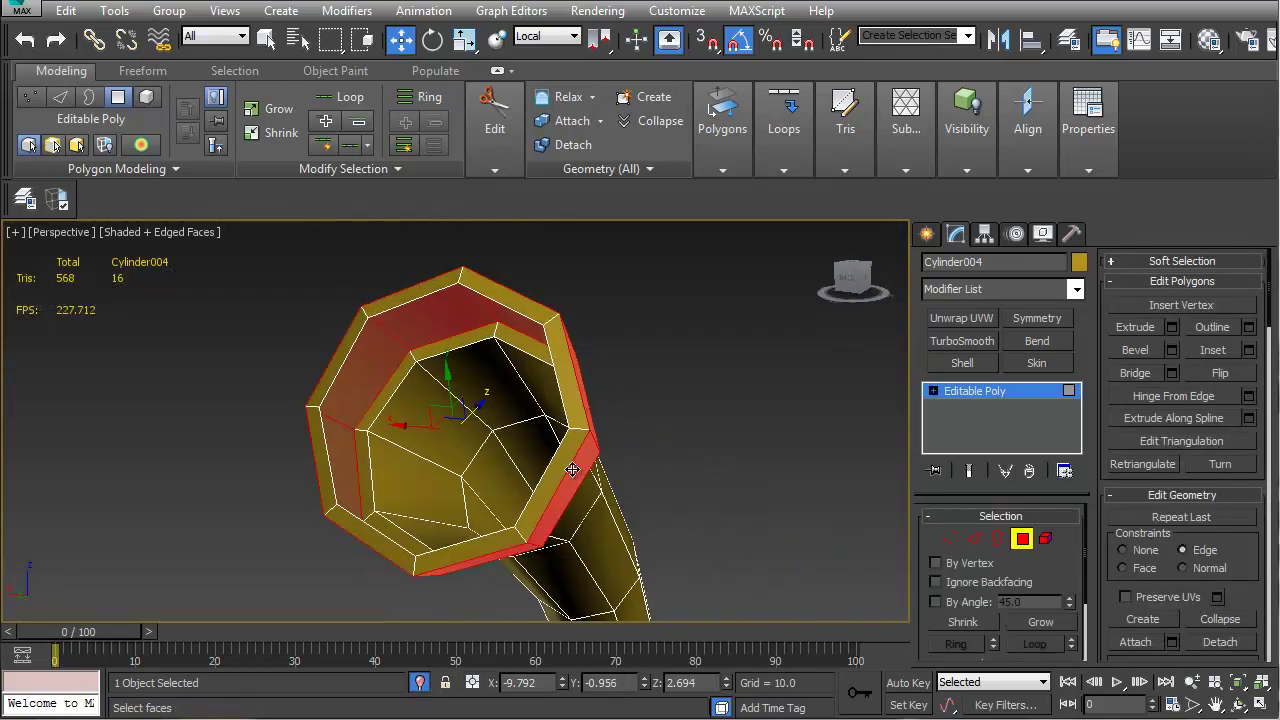
pyautogui.press('2')
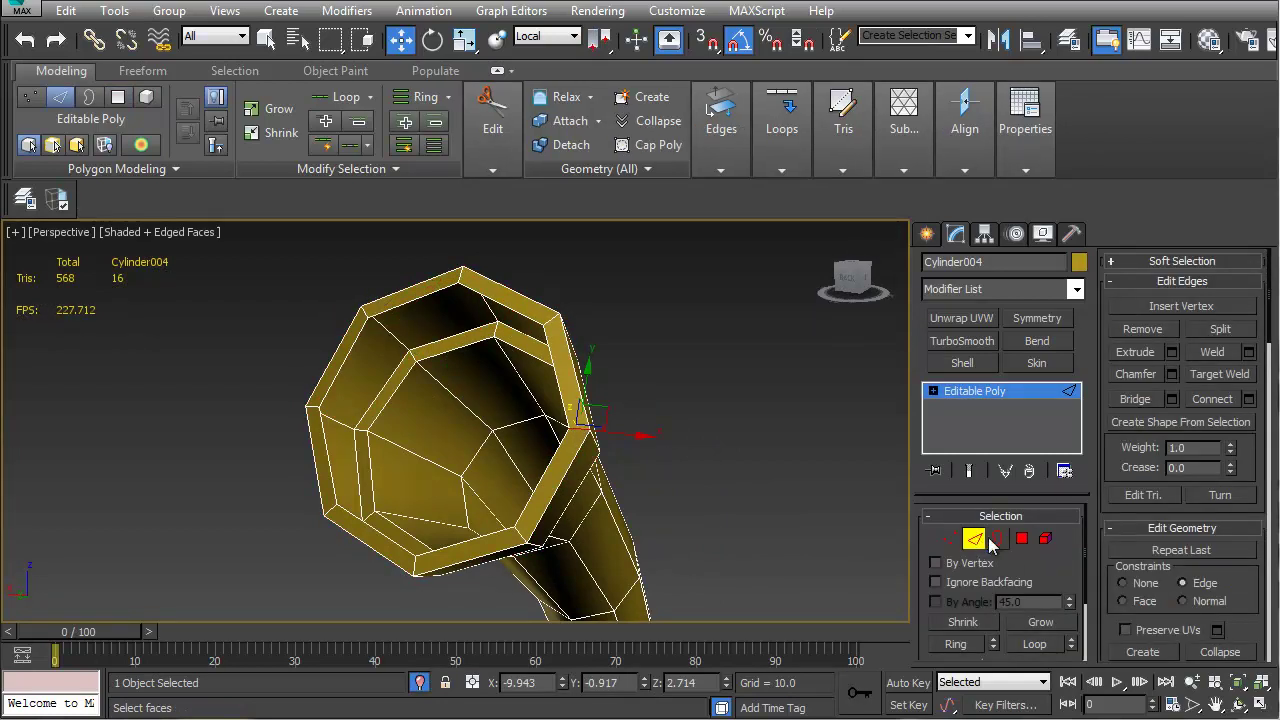
pyautogui.click(993, 539)
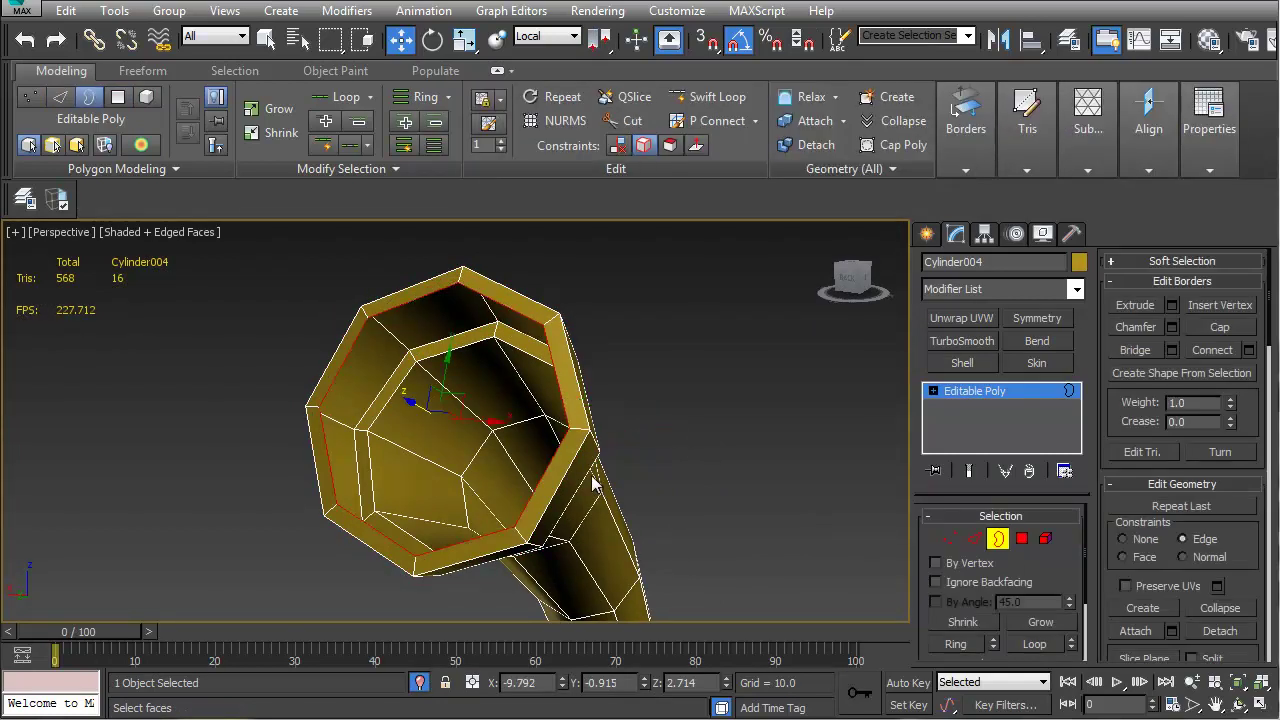
pyautogui.press('Delete')
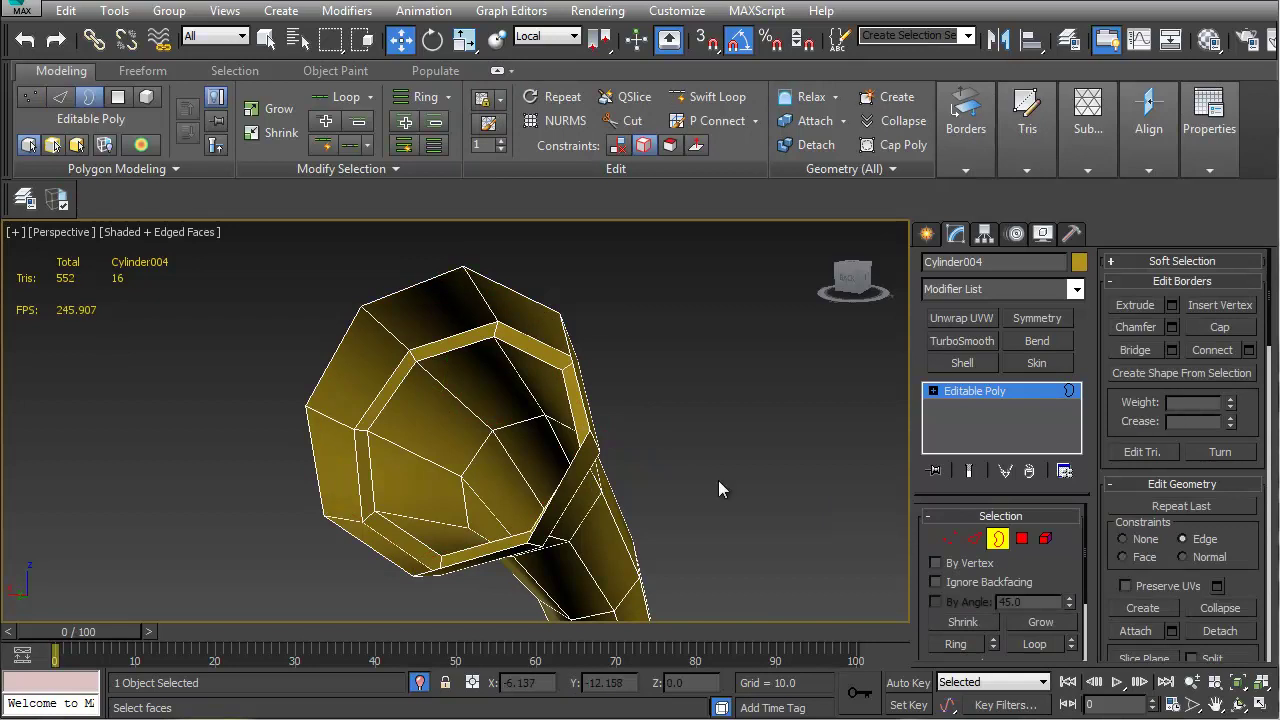
pyautogui.keyDown('alt'); pyautogui.moveTo(724, 450); pyautogui.dragTo(505, 540, button='middle'); pyautogui.keyUp('alt')
pyautogui.scroll(-4, 530, 425)
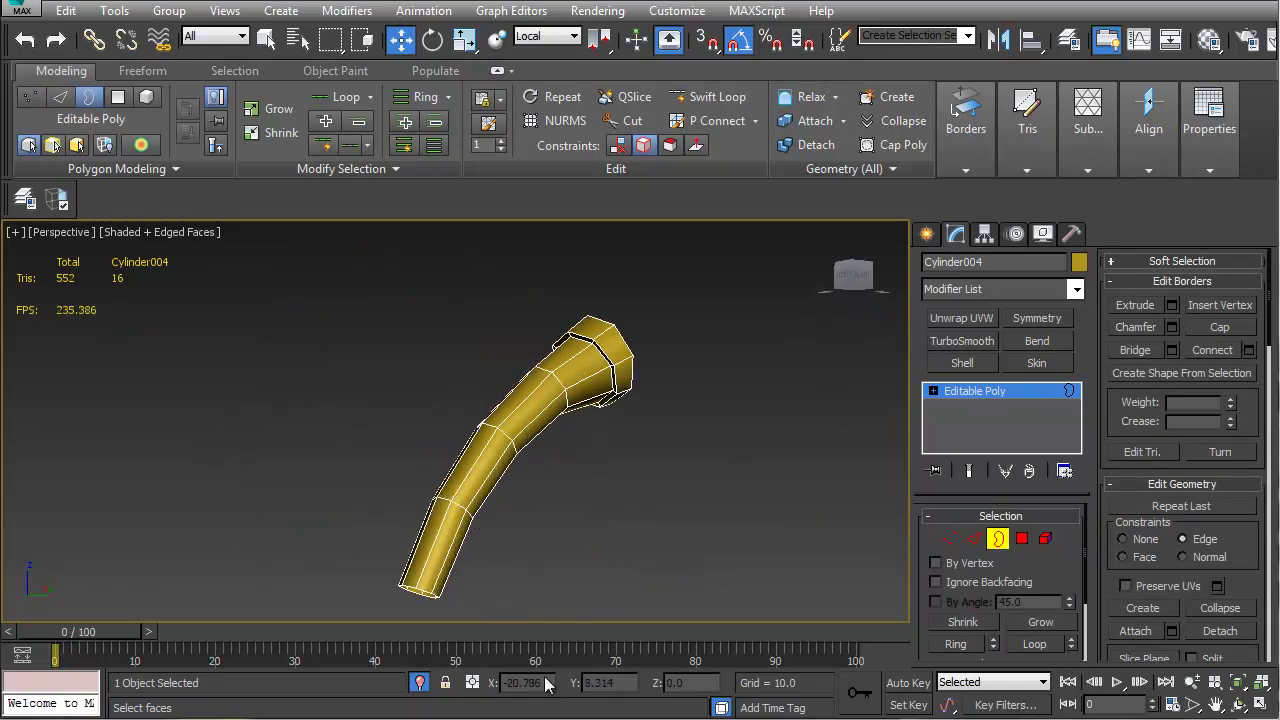
pyautogui.click(420, 683)
pyautogui.click(994, 541)
# Clone the magenta box along its local X axis to the opposite side of the receiver
pyautogui.scroll(-7, 591, 466)
pyautogui.keyDown('alt'); pyautogui.moveTo(591, 466); pyautogui.dragTo(372, 520, button='middle'); pyautogui.keyUp('alt')
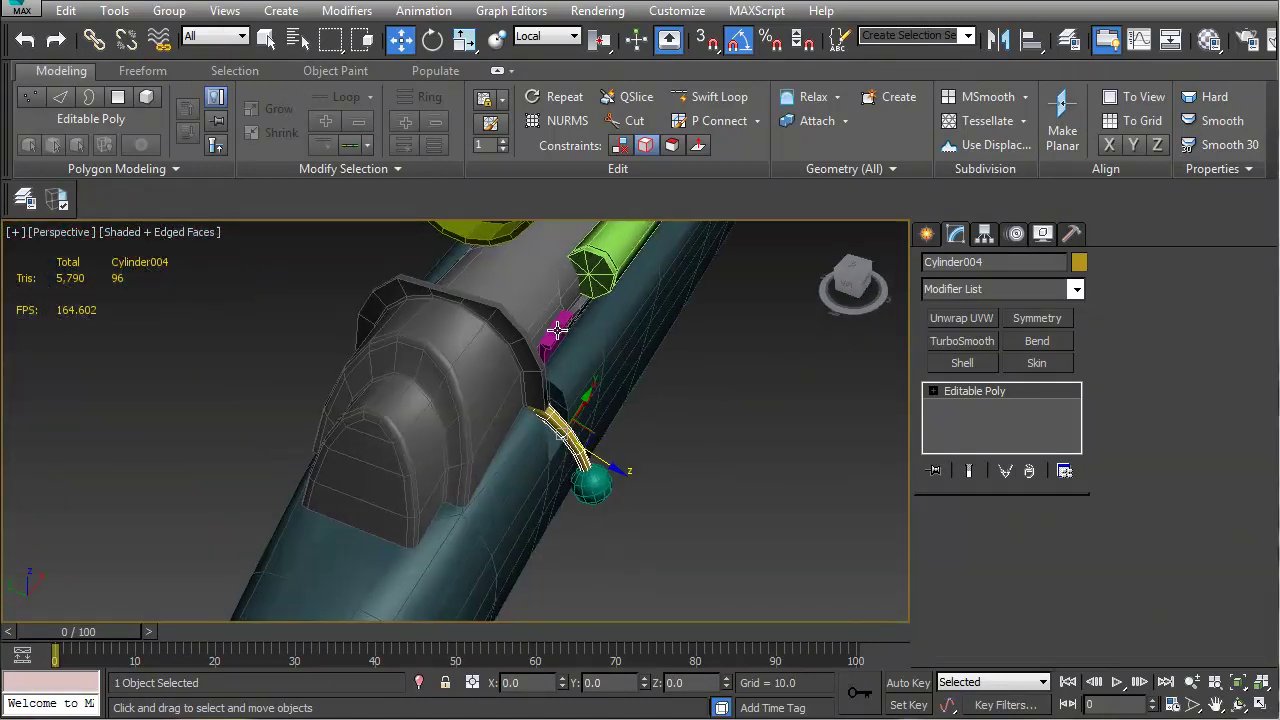
pyautogui.keyDown('alt'); pyautogui.moveTo(557, 404); pyautogui.dragTo(501, 331, button='middle'); pyautogui.keyUp('alt')
pyautogui.keyDown('shift'); pyautogui.moveTo(514, 334); pyautogui.dragTo(385, 318); pyautogui.keyUp('shift')
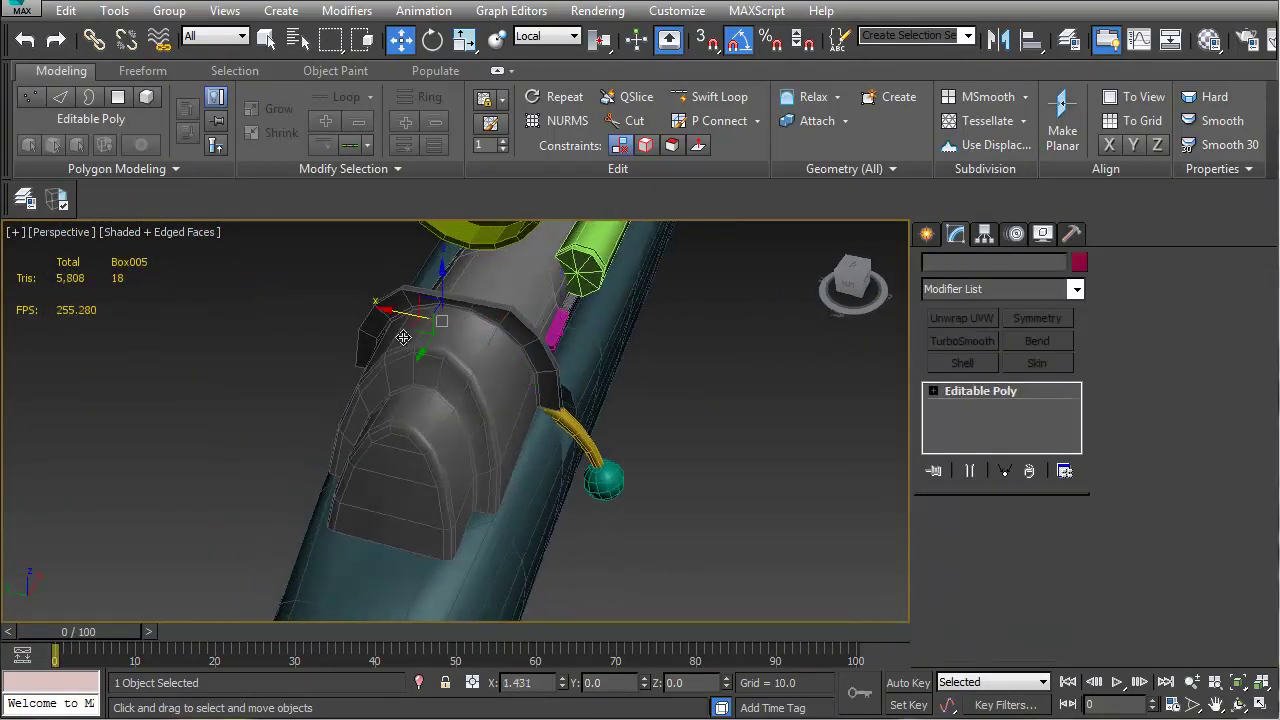
pyautogui.click(640, 437)
# Rotate the copied magenta box about the Z axis and move it along local X against the receiver
pyautogui.keyDown('alt'); pyautogui.moveTo(335, 403); pyautogui.dragTo(557, 431, button='middle'); pyautogui.keyUp('alt')
pyautogui.scroll(3, 523, 433)
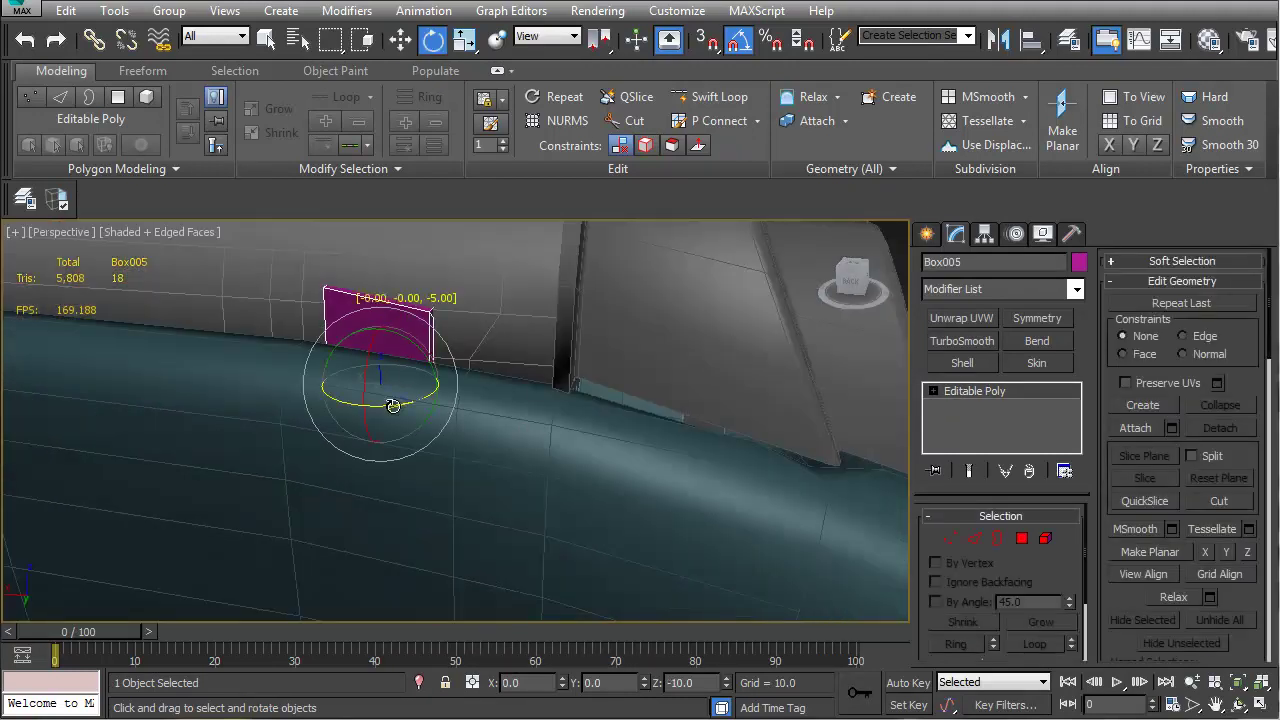
pyautogui.keyDown('alt'); pyautogui.moveTo(237, 435); pyautogui.dragTo(381, 509, button='middle'); pyautogui.keyUp('alt')
pyautogui.scroll(3, 308, 437)
pyautogui.press('w')
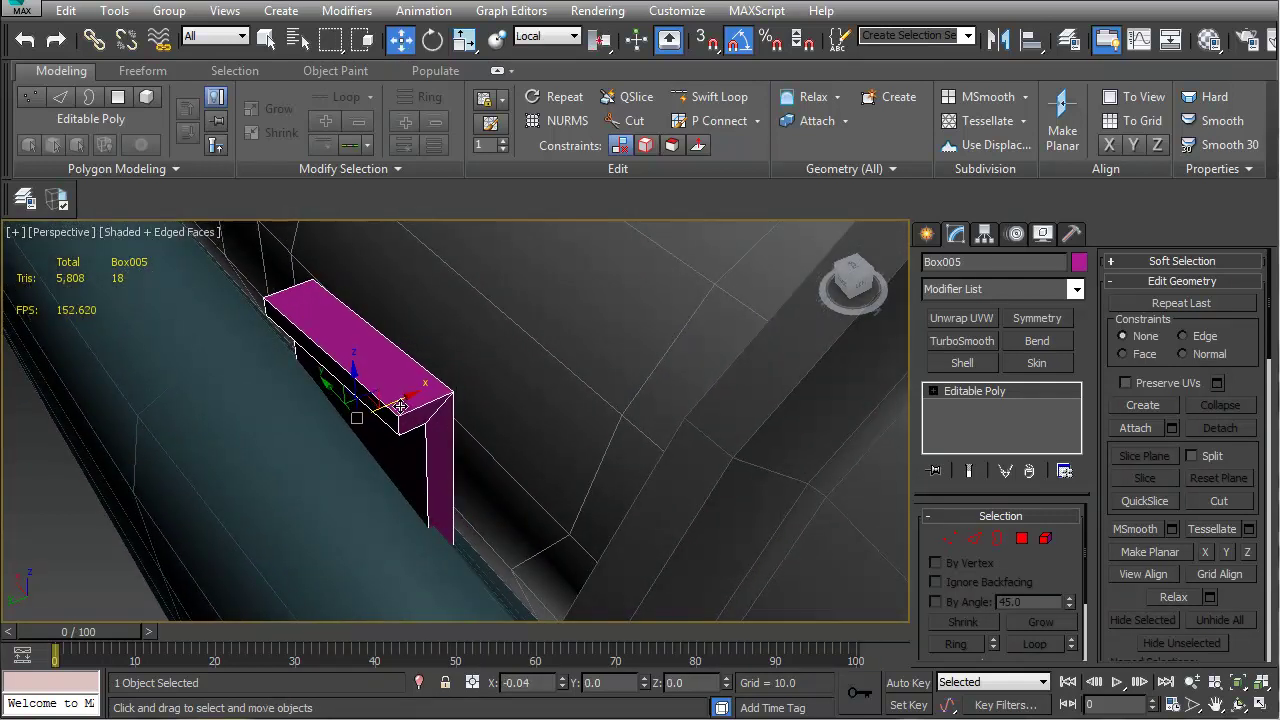
pyautogui.keyDown('alt'); pyautogui.moveTo(371, 411); pyautogui.dragTo(577, 459, button='middle'); pyautogui.keyUp('alt')
pyautogui.scroll(3, 587, 445)
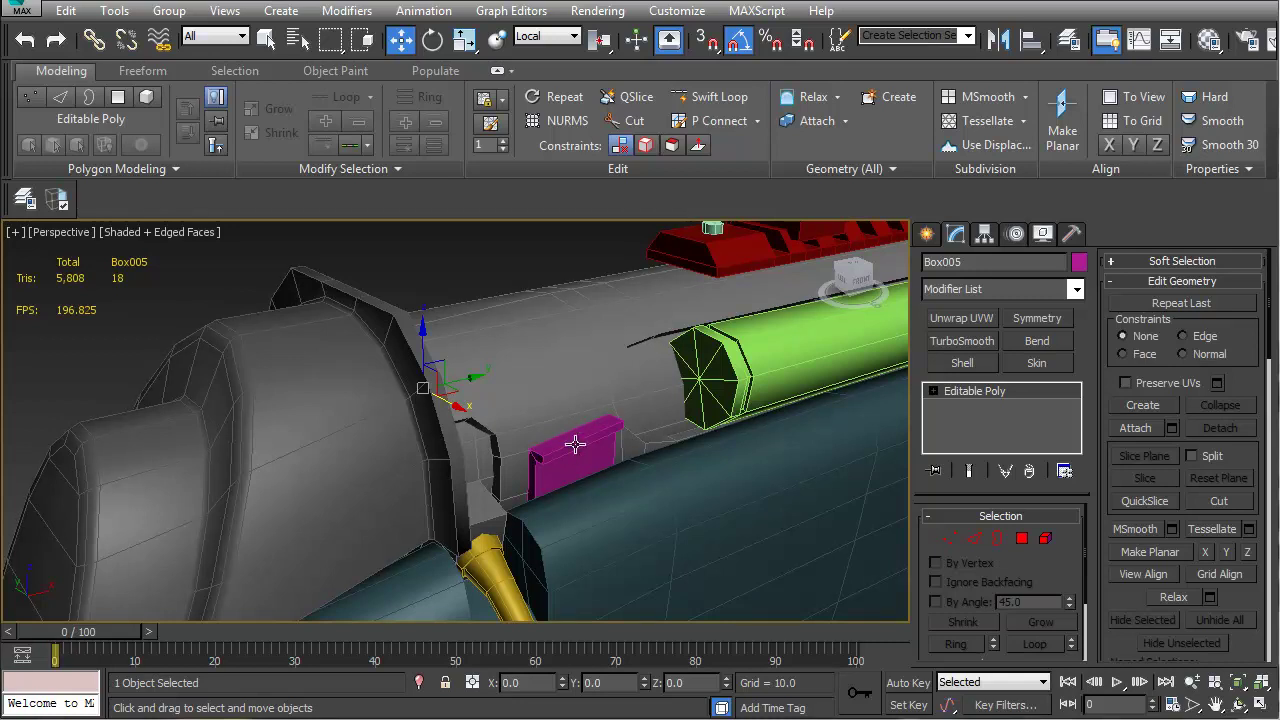
# Examine the rifle's receiver, bolt handle and trigger guard area from both sides
pyautogui.keyDown('alt'); pyautogui.moveTo(552, 383); pyautogui.dragTo(533, 377, button='middle'); pyautogui.keyUp('alt')
pyautogui.scroll(-8, 528, 479)
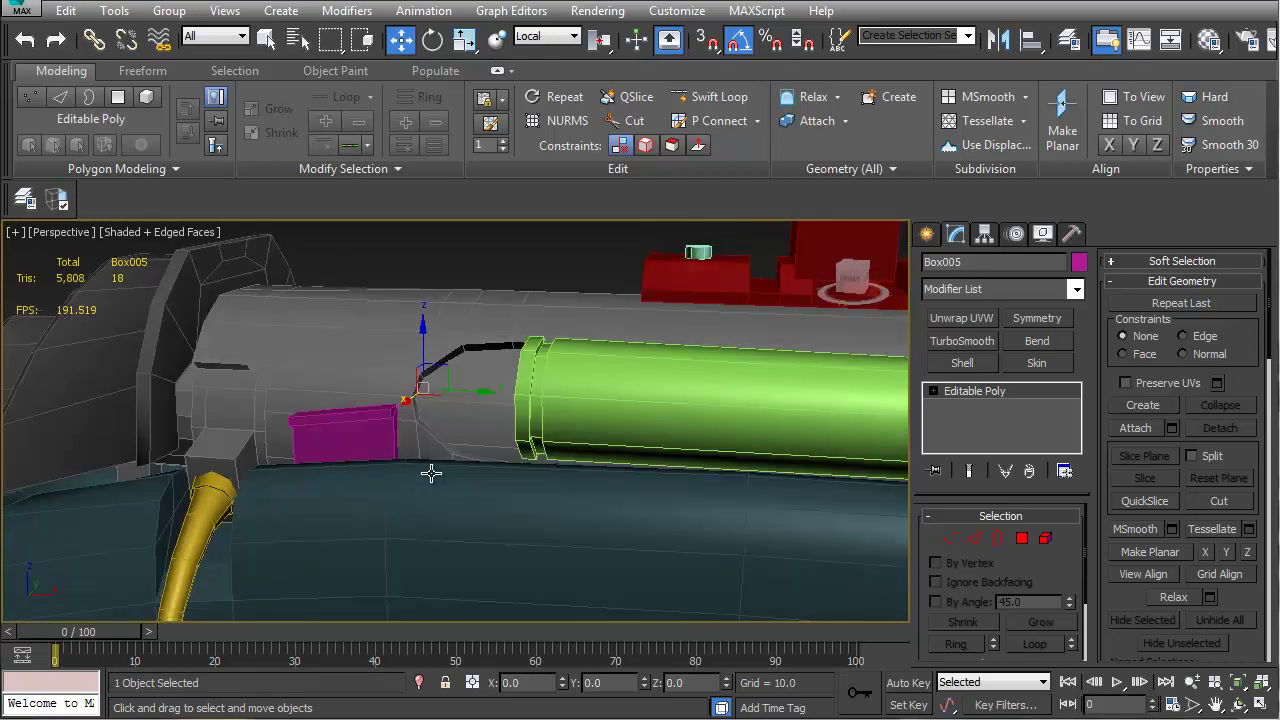
pyautogui.scroll(-4, 493, 358)
pyautogui.moveTo(395, 462); pyautogui.dragTo(457, 397, button='middle')
pyautogui.scroll(5, 477, 414)
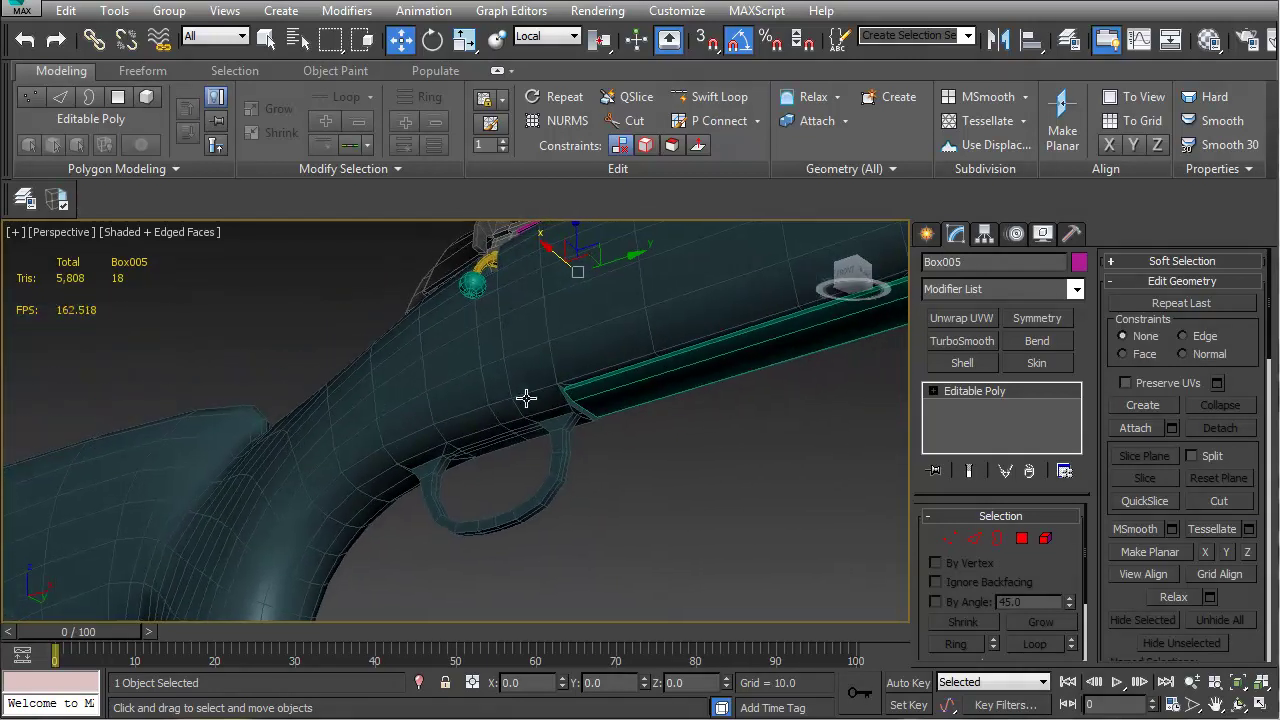
pyautogui.scroll(4, 537, 406)
pyautogui.keyDown('alt'); pyautogui.moveTo(537, 406); pyautogui.dragTo(457, 440, button='middle'); pyautogui.keyUp('alt')
# Rotate the copied magenta box to match the receiver's side and move it along its local Z axis down to the stock
pyautogui.click(578, 438)
pyautogui.click(554, 508)
pyautogui.scroll(-3, 590, 461)
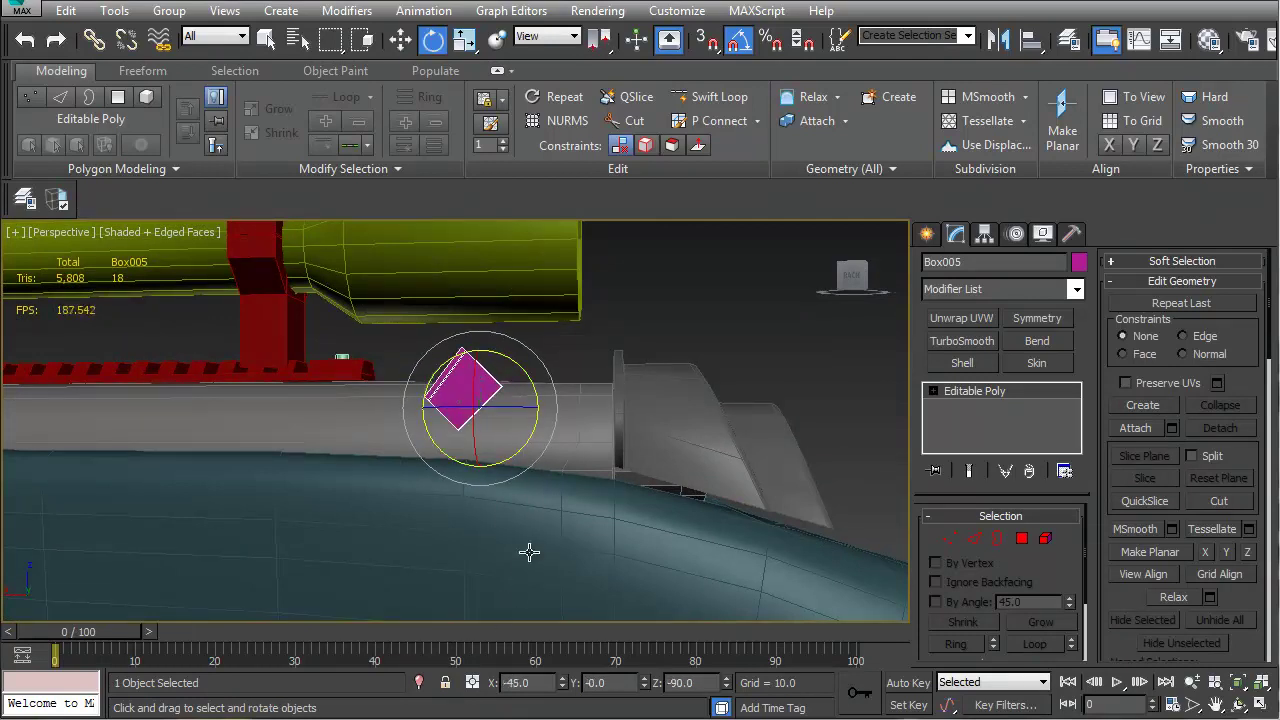
pyautogui.keyDown('alt'); pyautogui.moveTo(573, 522); pyautogui.dragTo(547, 451, button='middle'); pyautogui.keyUp('alt')
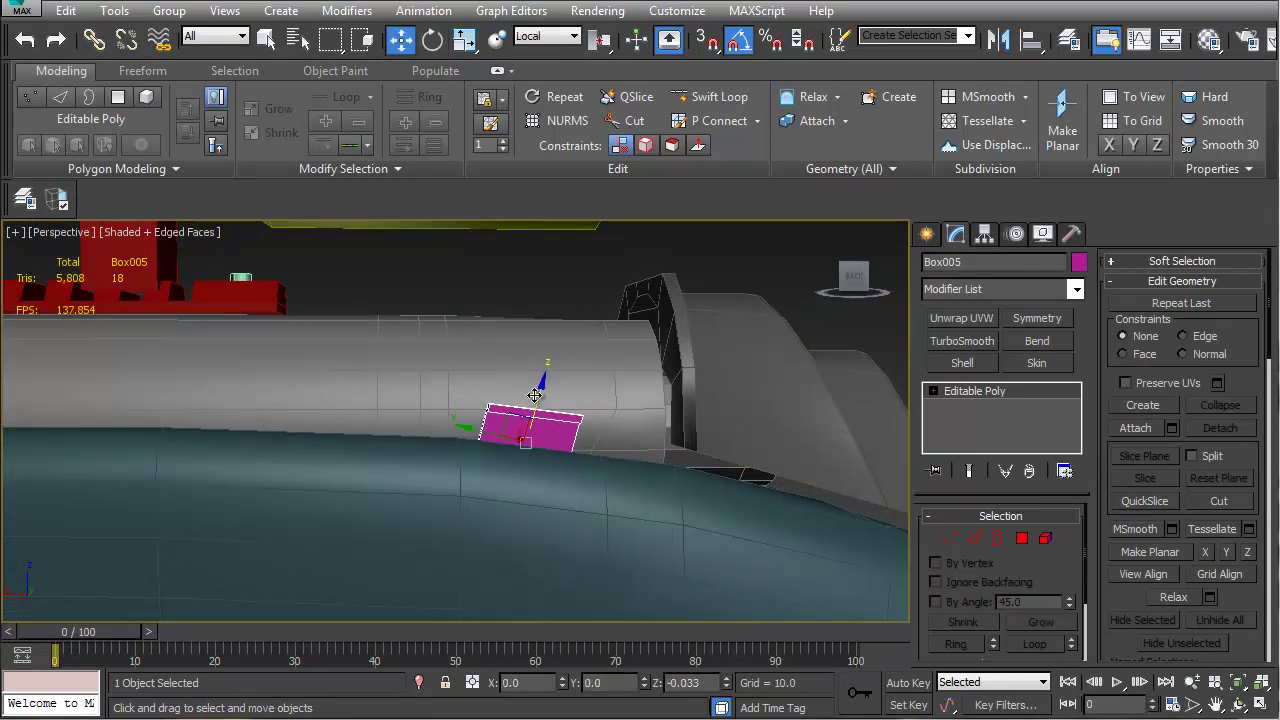
pyautogui.keyDown('alt'); pyautogui.moveTo(578, 428); pyautogui.dragTo(583, 483, button='middle'); pyautogui.keyUp('alt')
pyautogui.scroll(3, 555, 448)
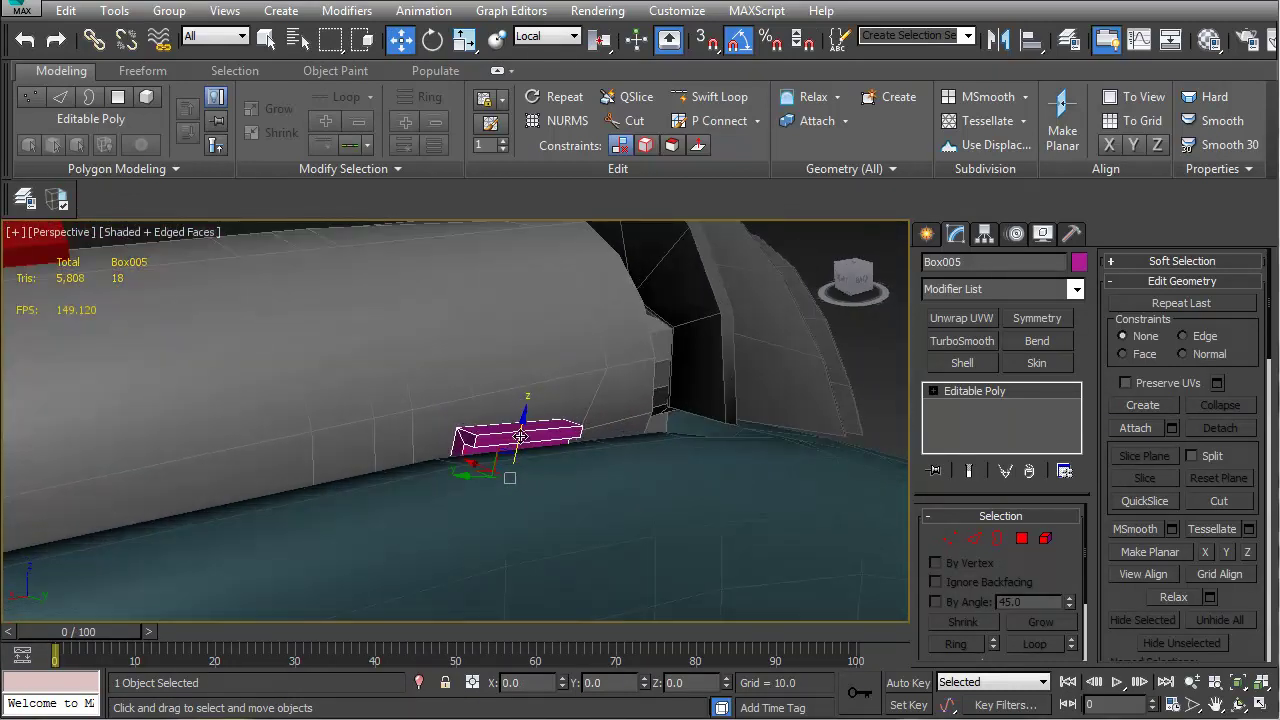
pyautogui.moveTo(518, 432); pyautogui.dragTo(518, 431)
# Examine the receiver, bolt, barrel and stock from both sides of the rifle
pyautogui.keyDown('alt'); pyautogui.moveTo(540, 450); pyautogui.dragTo(350, 439, button='middle'); pyautogui.keyUp('alt')
pyautogui.scroll(-4, 500, 471)
pyautogui.scroll(-4, 469, 436)
pyautogui.scroll(2, 470, 441)
pyautogui.click(497, 410)
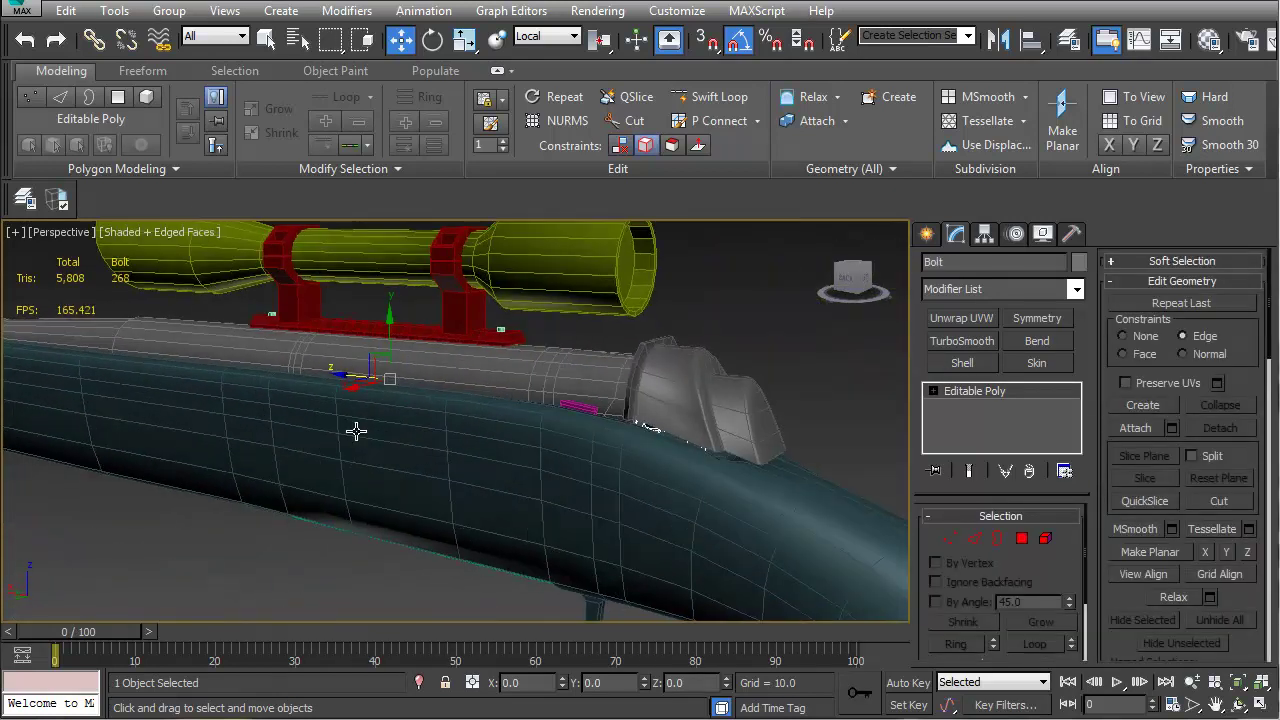
pyautogui.click(493, 380)
pyautogui.keyDown('alt'); pyautogui.moveTo(493, 380); pyautogui.dragTo(400, 470, button='middle'); pyautogui.keyUp('alt')
pyautogui.moveTo(76, 431); pyautogui.dragTo(440, 454, button='middle')
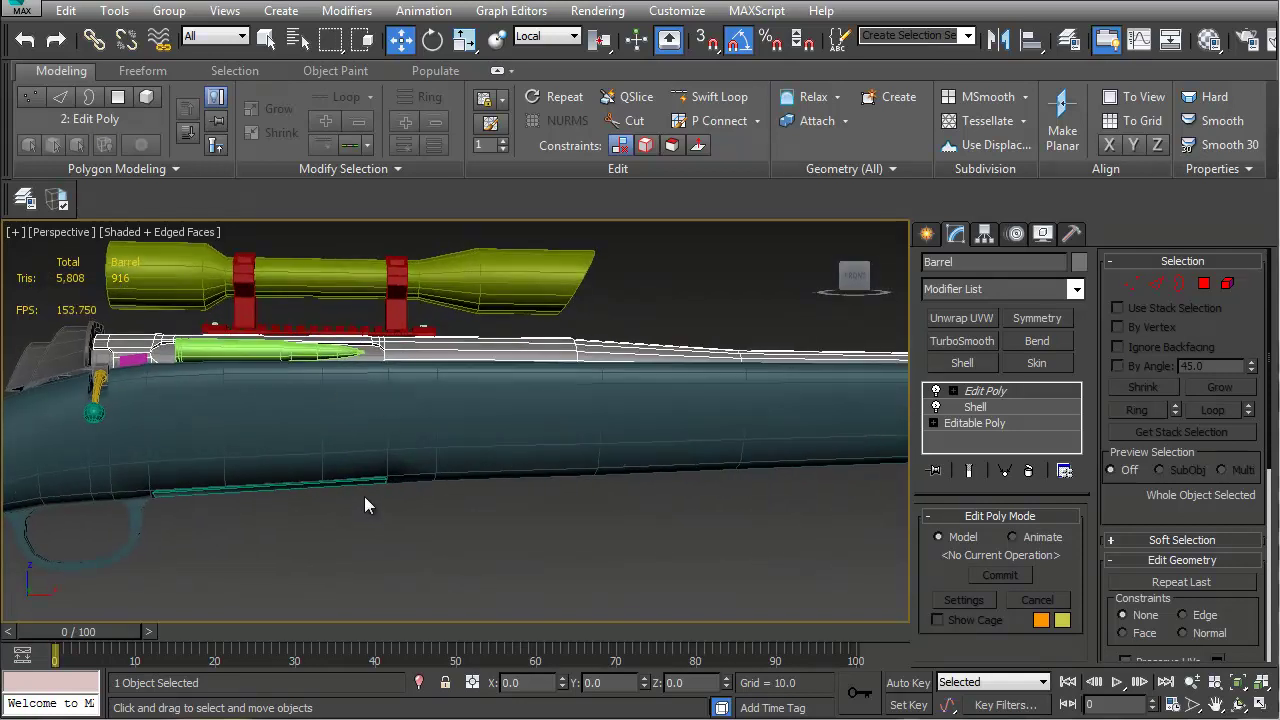
pyautogui.keyDown('alt'); pyautogui.moveTo(343, 420); pyautogui.dragTo(496, 522, button='middle'); pyautogui.keyUp('alt')
pyautogui.moveTo(590, 485); pyautogui.dragTo(574, 460, button='middle')
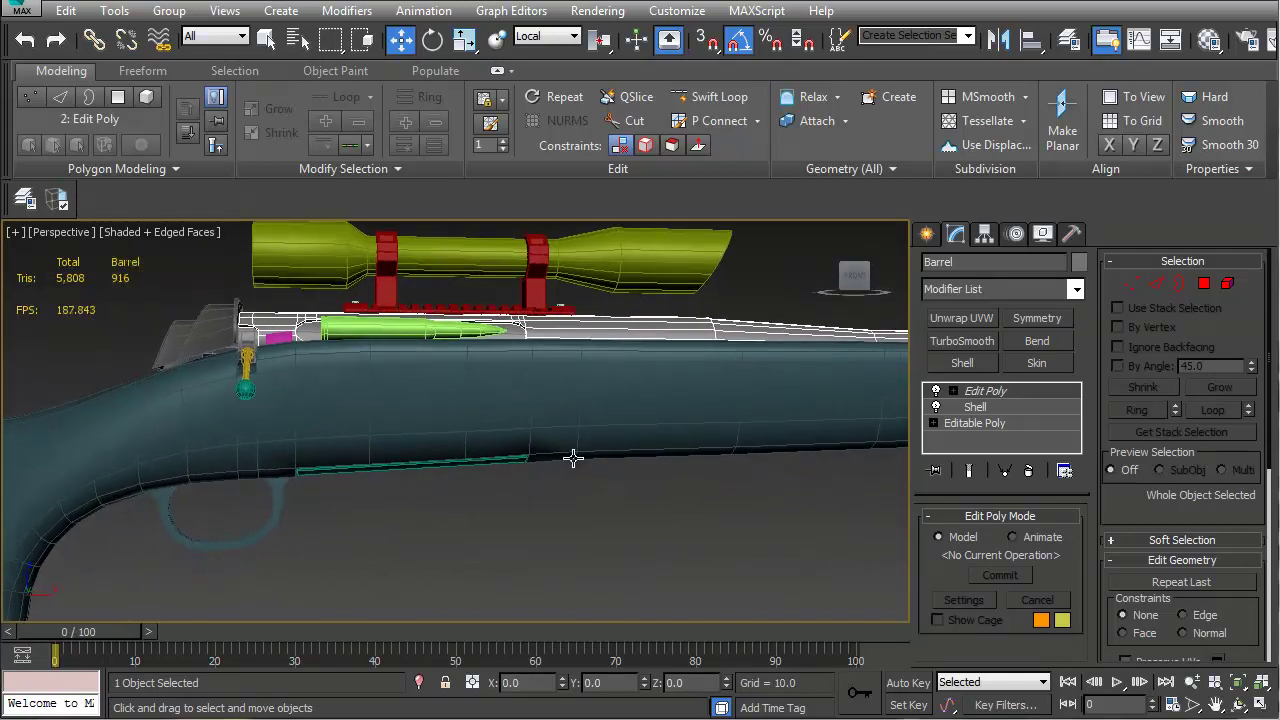
pyautogui.scroll(-3, 569, 455)
pyautogui.keyDown('alt'); pyautogui.moveTo(494, 443); pyautogui.dragTo(710, 456, button='middle'); pyautogui.keyUp('alt')
pyautogui.moveTo(710, 456); pyautogui.dragTo(543, 523, button='middle')
pyautogui.hotkey('alt', 'q')
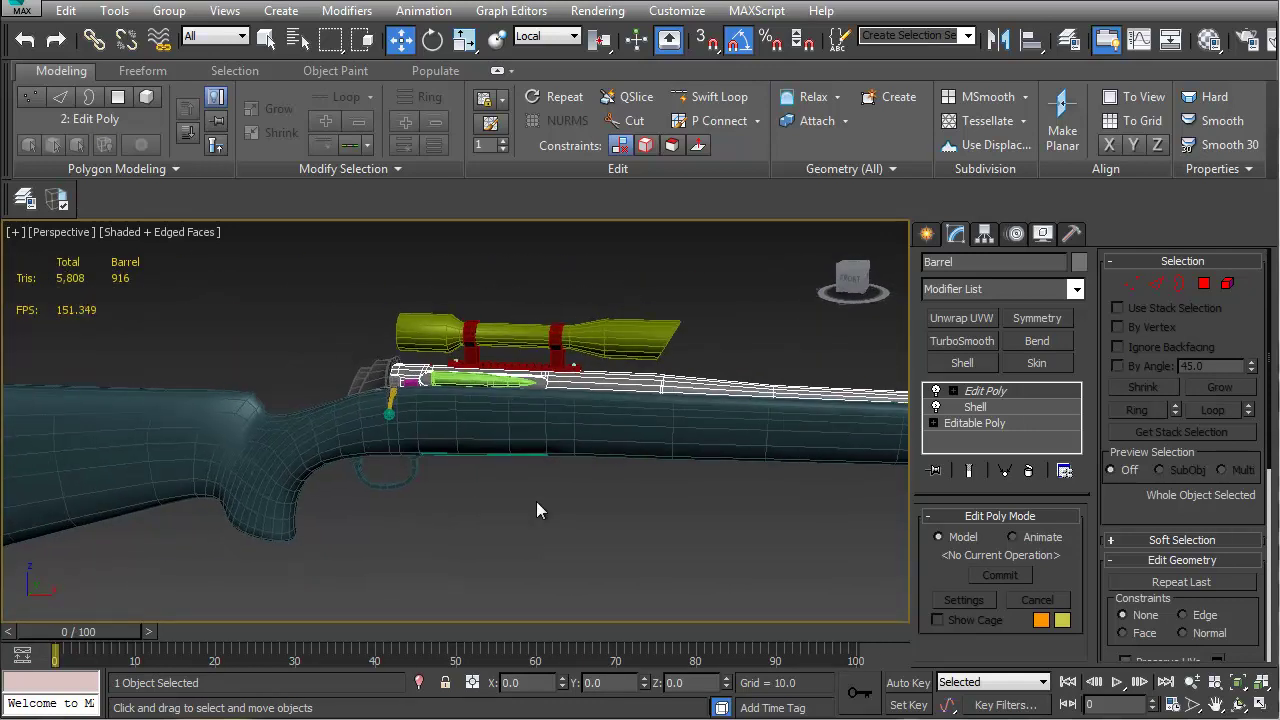
pyautogui.scroll(4, 413, 422)
pyautogui.keyDown('alt'); pyautogui.moveTo(413, 422); pyautogui.dragTo(405, 518, button='middle'); pyautogui.keyUp('alt')
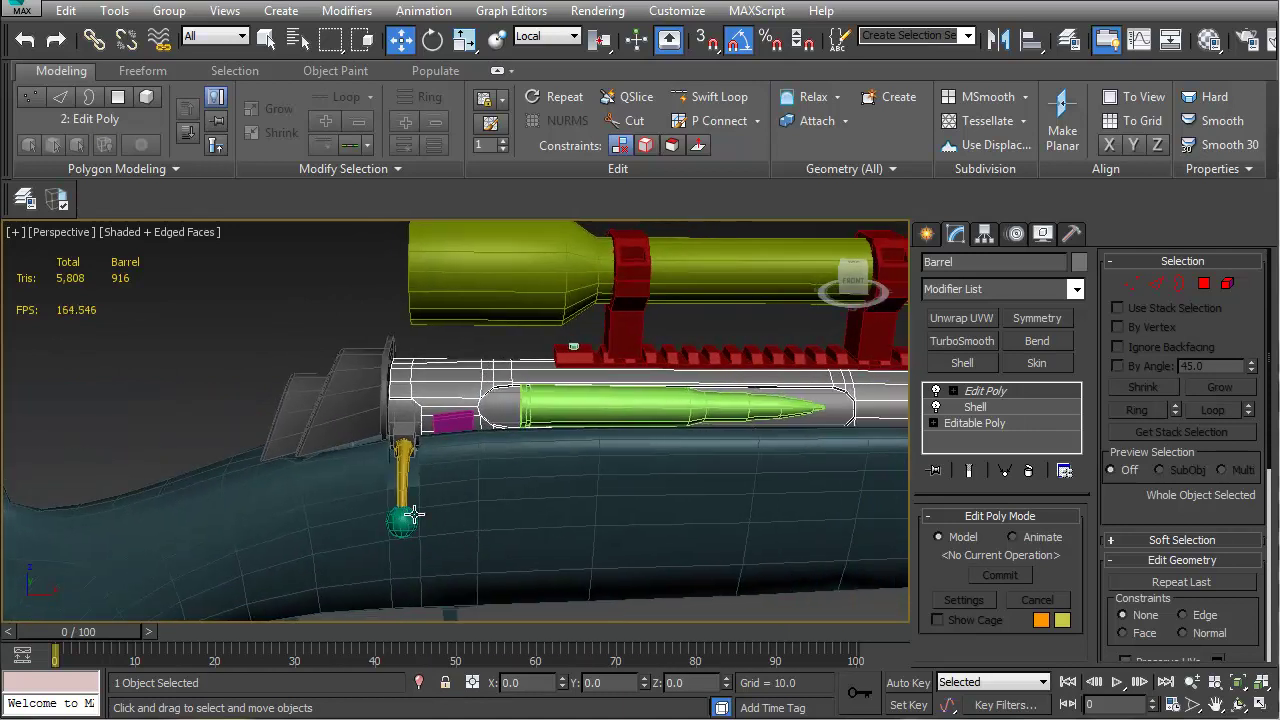
pyautogui.moveTo(634, 493); pyautogui.dragTo(547, 459, button='middle')
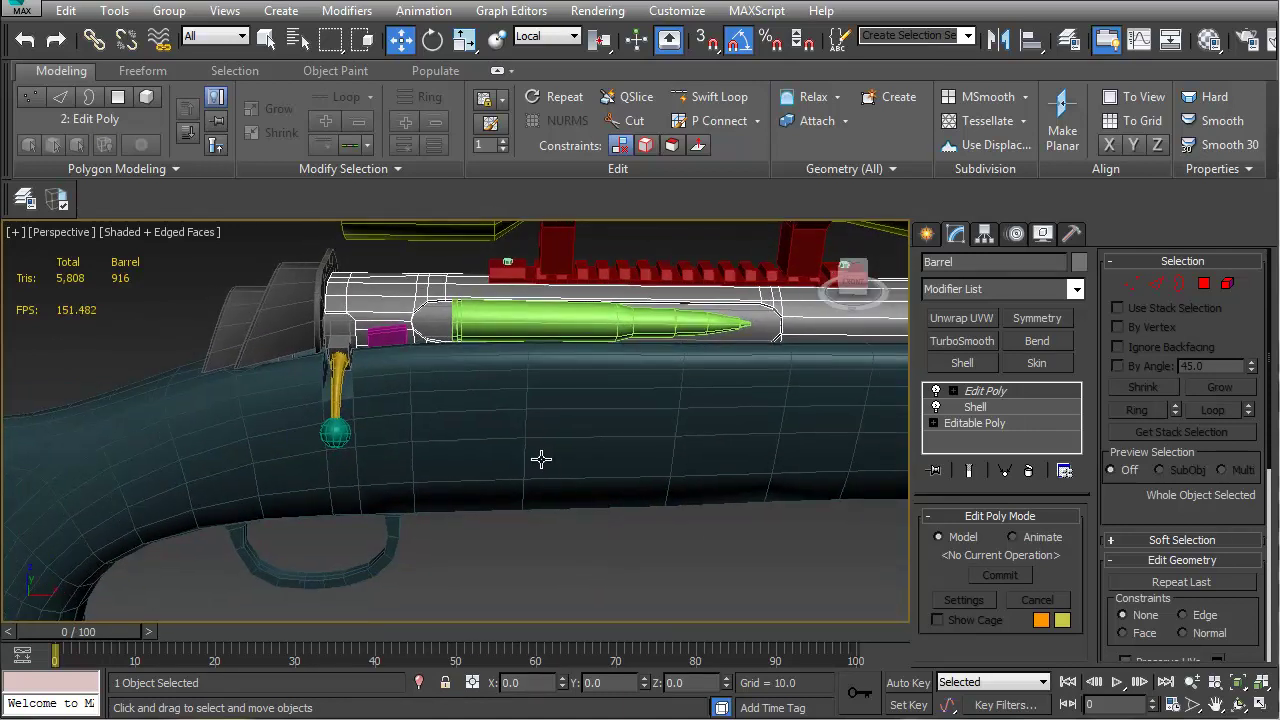
pyautogui.keyDown('alt'); pyautogui.moveTo(478, 437); pyautogui.dragTo(468, 410, button='middle'); pyautogui.keyUp('alt')
pyautogui.scroll(-3, 541, 450)
pyautogui.moveTo(521, 502); pyautogui.dragTo(483, 452, button='middle')
# Add a custom dark grey colour (saturation 0, value 47) and assign it to the bolt, its handle parts and the small receiver boxes
pyautogui.click(338, 443)
pyautogui.moveTo(338, 443); pyautogui.dragTo(252, 304, button='middle')
pyautogui.click(416, 413)
pyautogui.keyDown('alt'); pyautogui.moveTo(416, 413); pyautogui.dragTo(443, 463, button='middle'); pyautogui.keyUp('alt')
pyautogui.keyDown('ctrl'); pyautogui.click(358, 465); pyautogui.keyUp('ctrl')
pyautogui.keyDown('alt'); pyautogui.moveTo(366, 467); pyautogui.dragTo(418, 463, button='middle'); pyautogui.keyUp('alt')
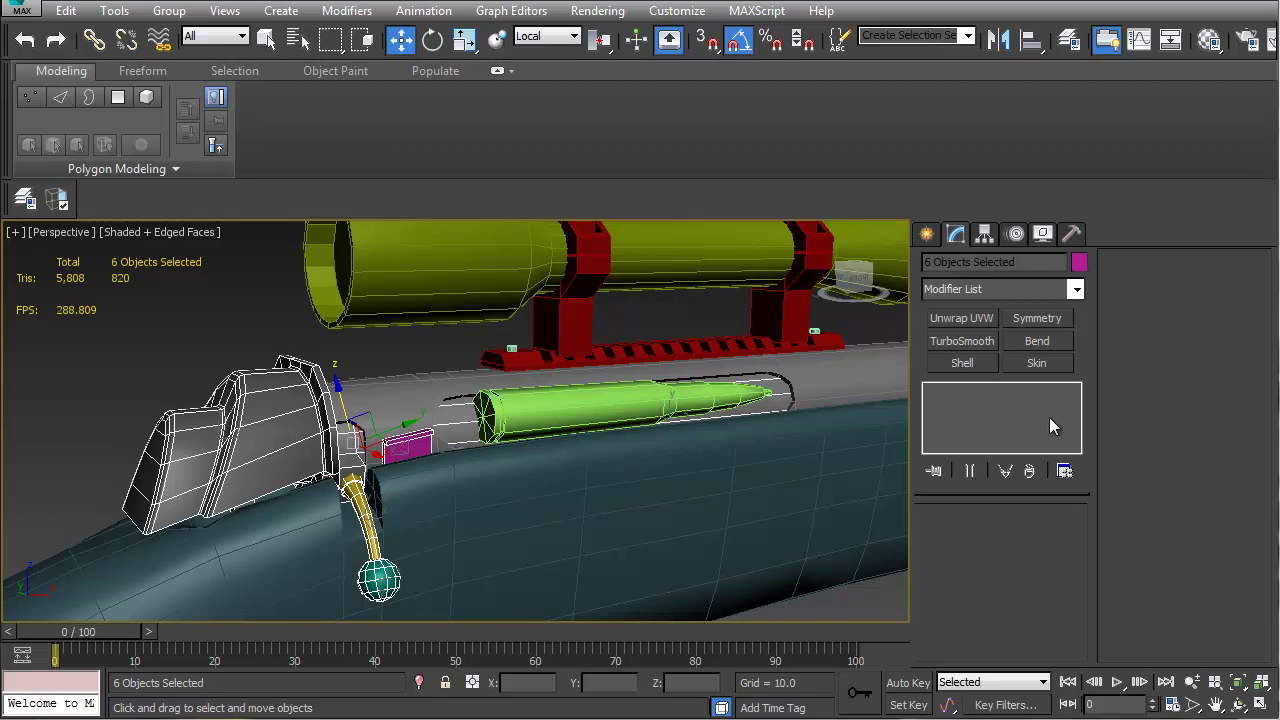
pyautogui.click(1079, 264)
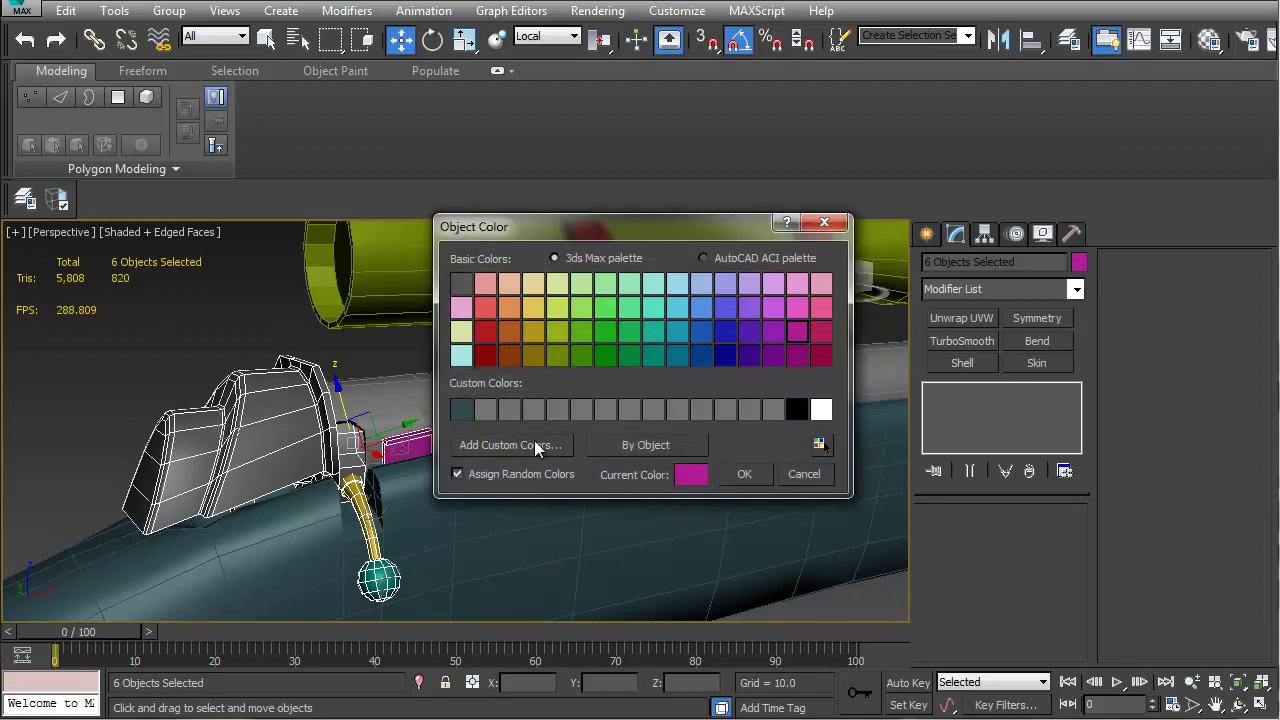
pyautogui.click(502, 442)
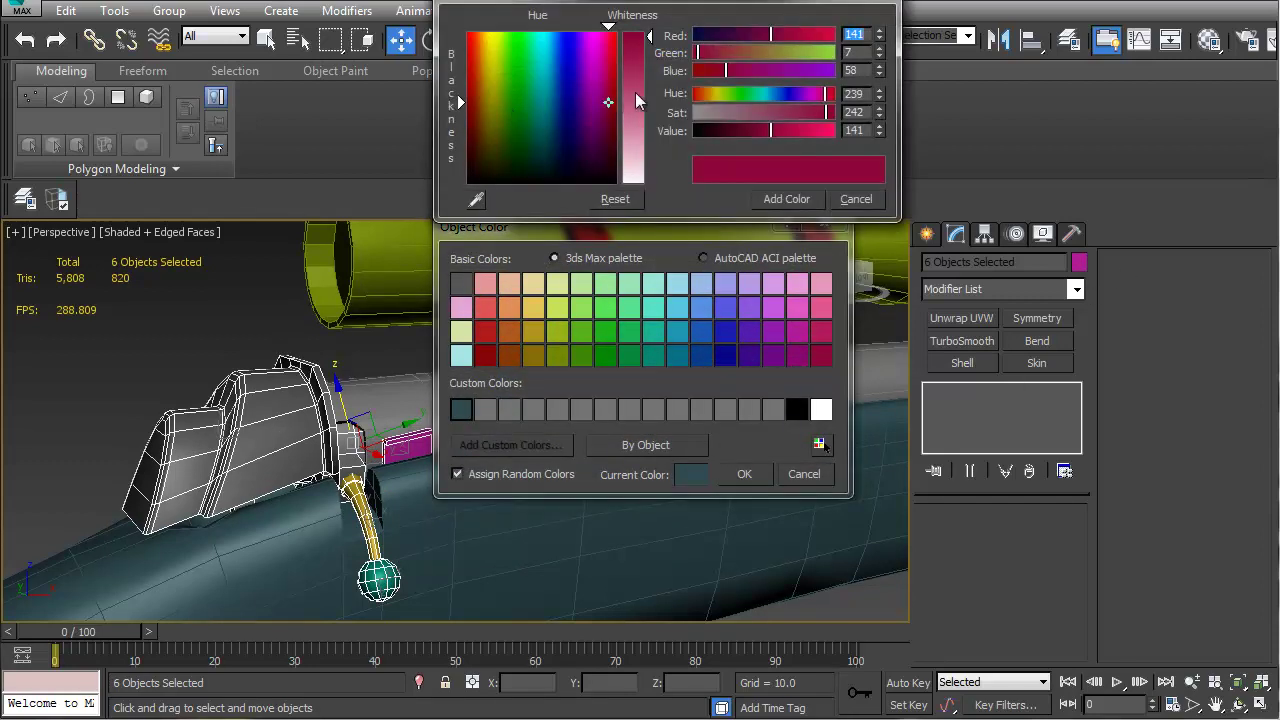
pyautogui.moveTo(830, 115); pyautogui.dragTo(687, 135)
pyautogui.moveTo(768, 139); pyautogui.dragTo(716, 141)
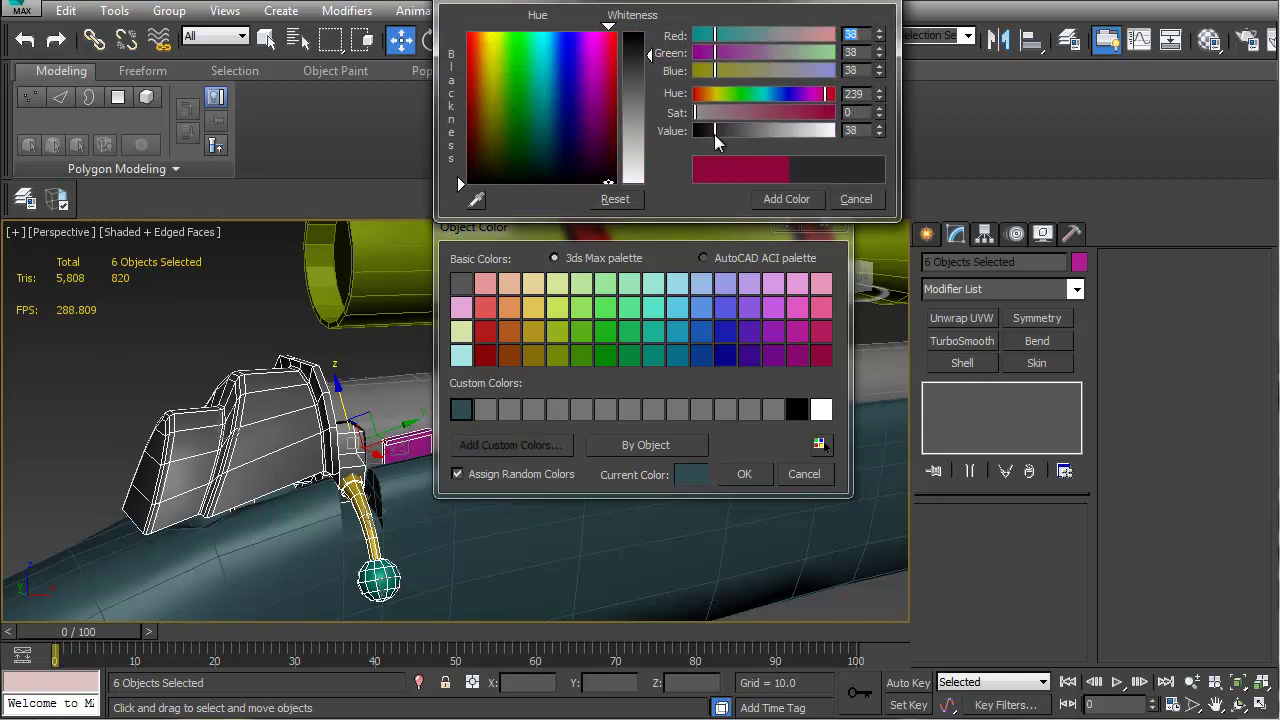
pyautogui.click(795, 199)
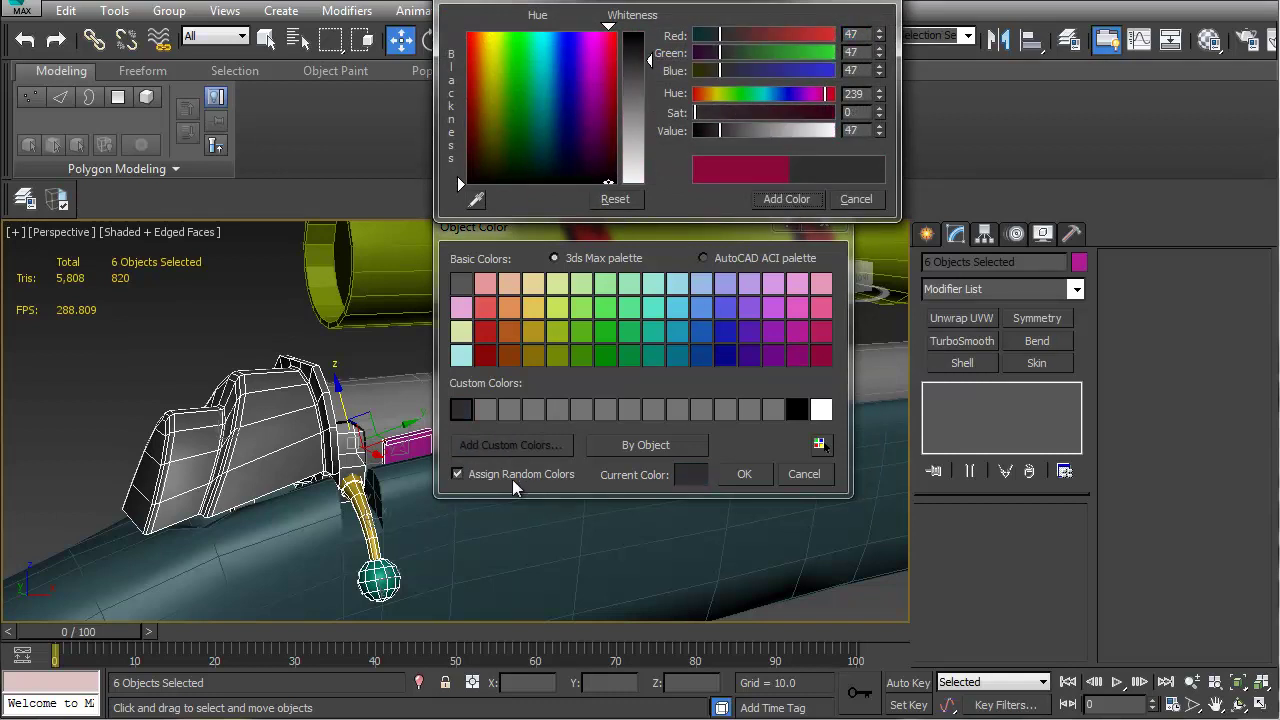
pyautogui.click(751, 474)
# Assign the custom dark grey object colour to the scope, its mounting rings, the rail and the rail screws
pyautogui.keyDown('alt'); pyautogui.moveTo(517, 460); pyautogui.dragTo(379, 509, button='middle'); pyautogui.keyUp('alt')
pyautogui.scroll(-4, 378, 510)
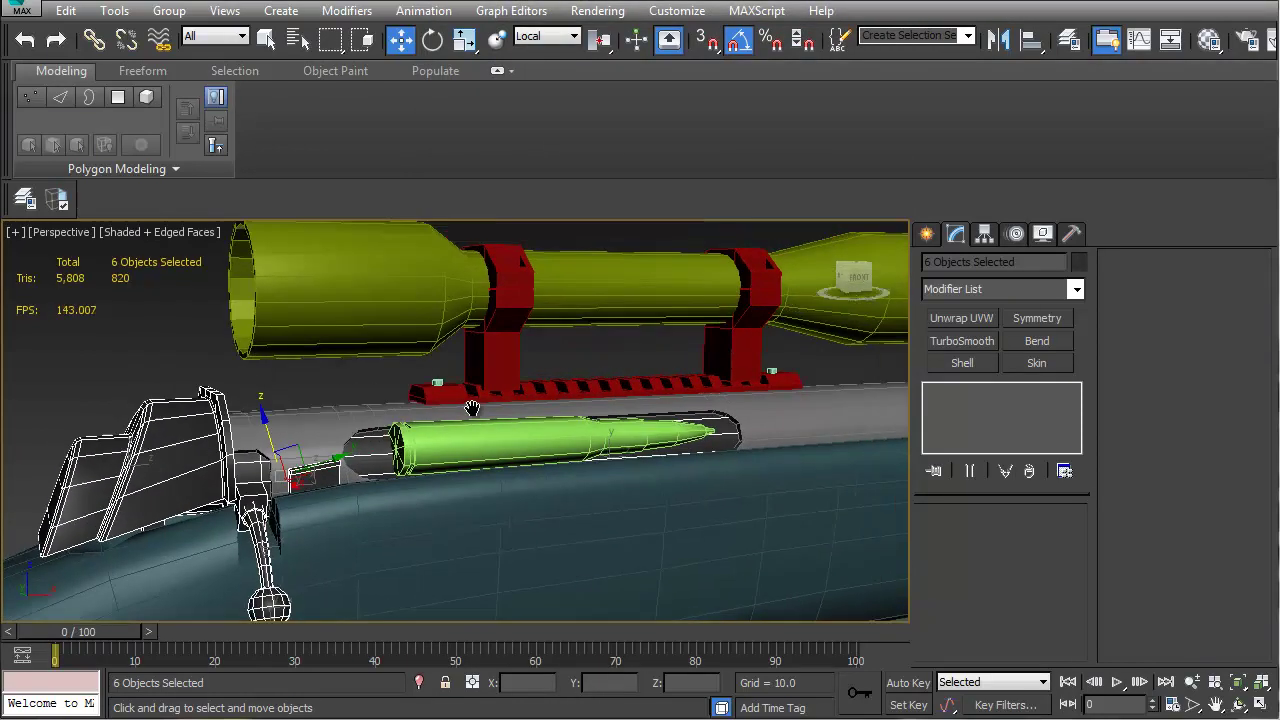
pyautogui.scroll(-2, 381, 364)
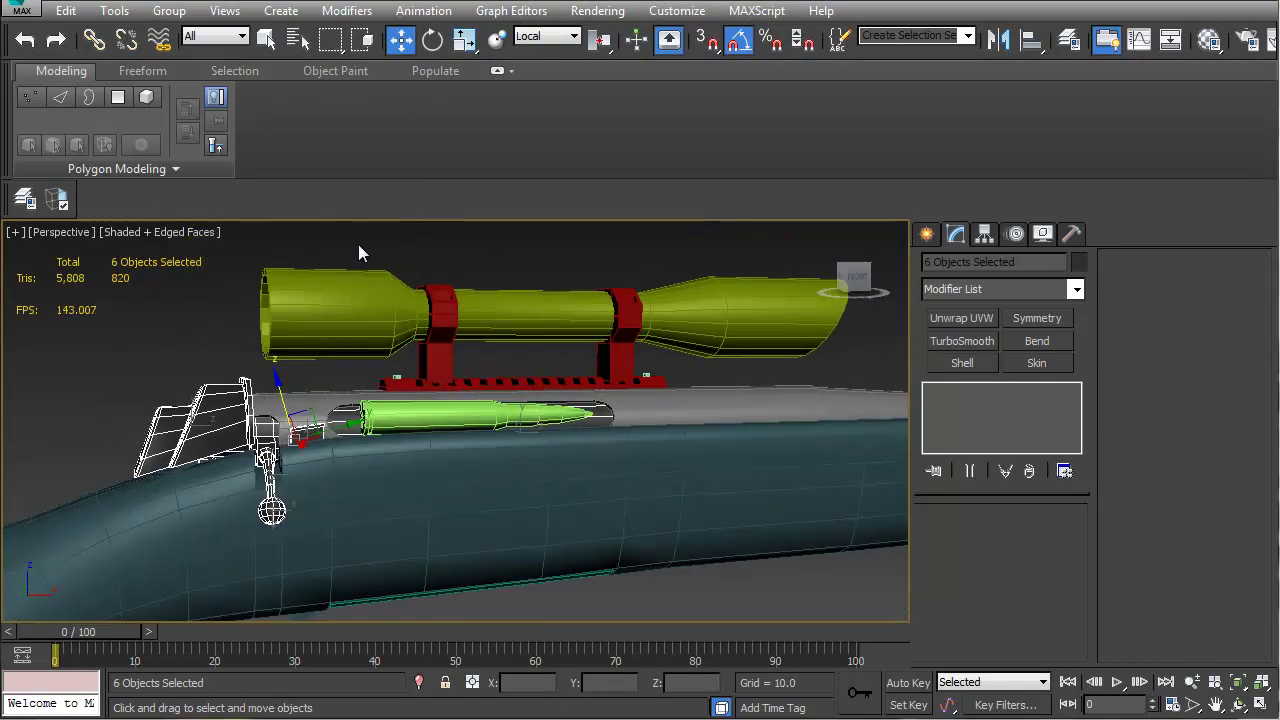
pyautogui.moveTo(675, 379); pyautogui.dragTo(677, 384)
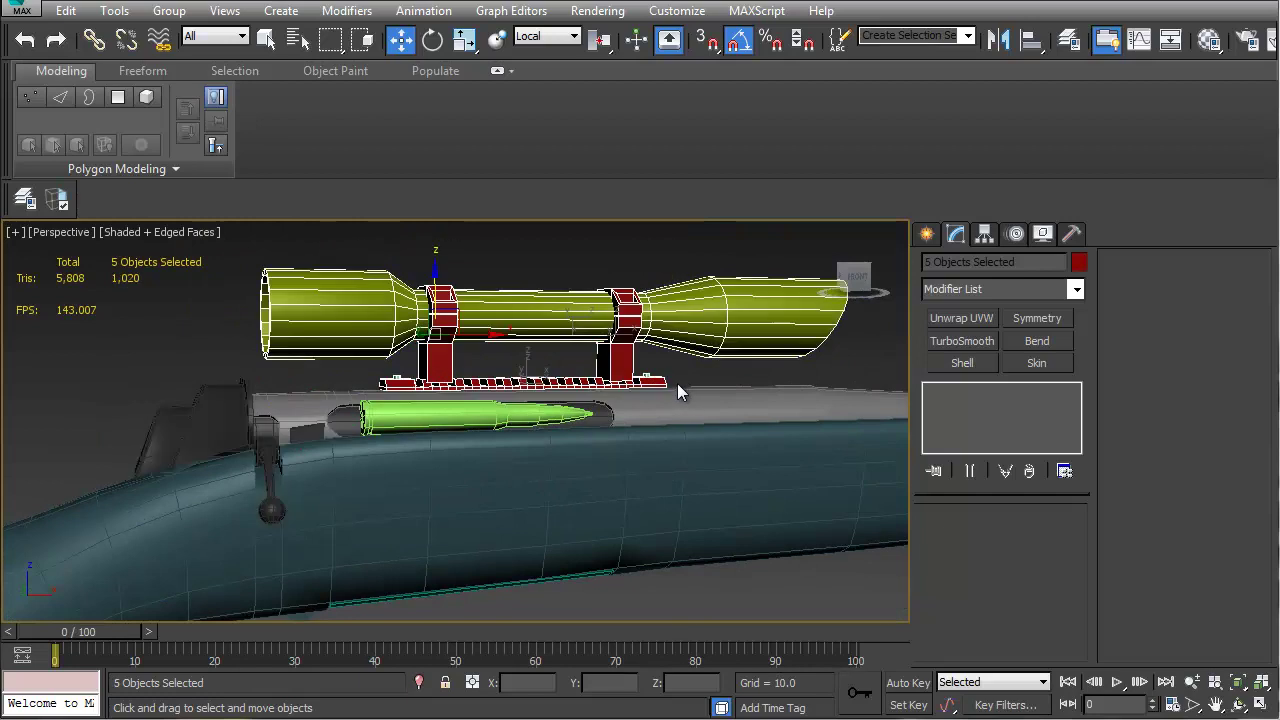
pyautogui.click(1079, 262)
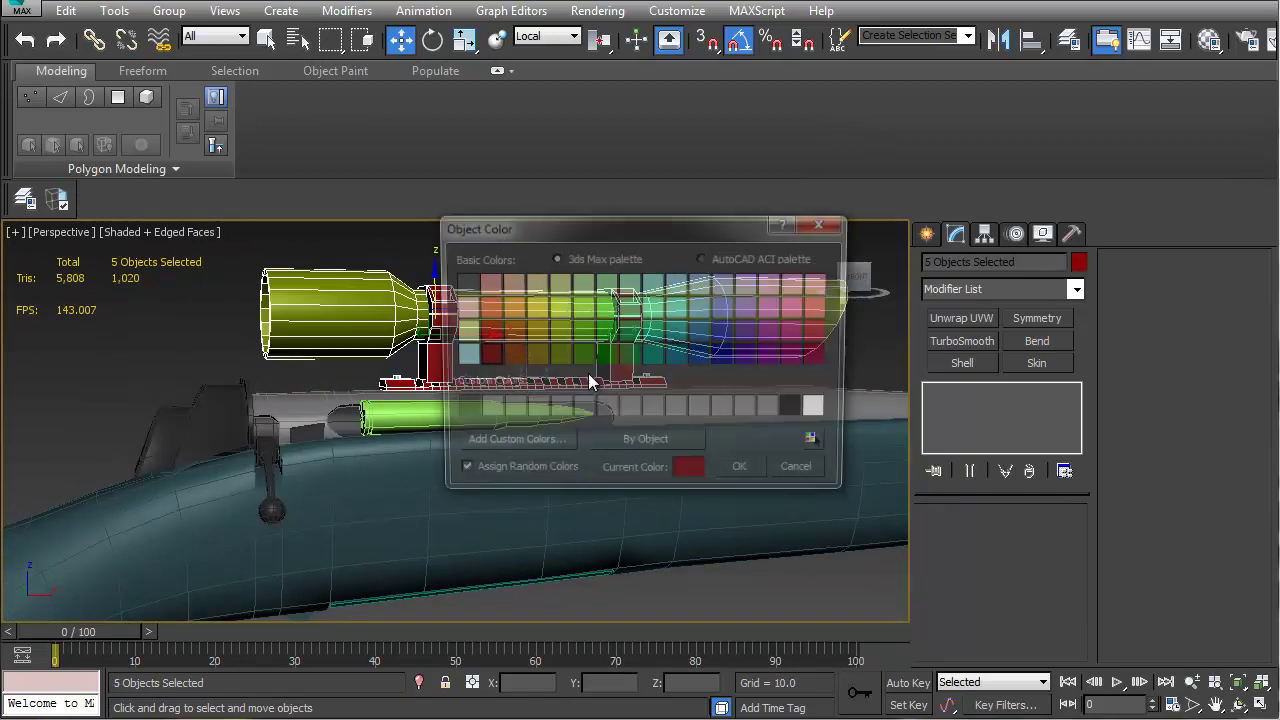
pyautogui.click(762, 475)
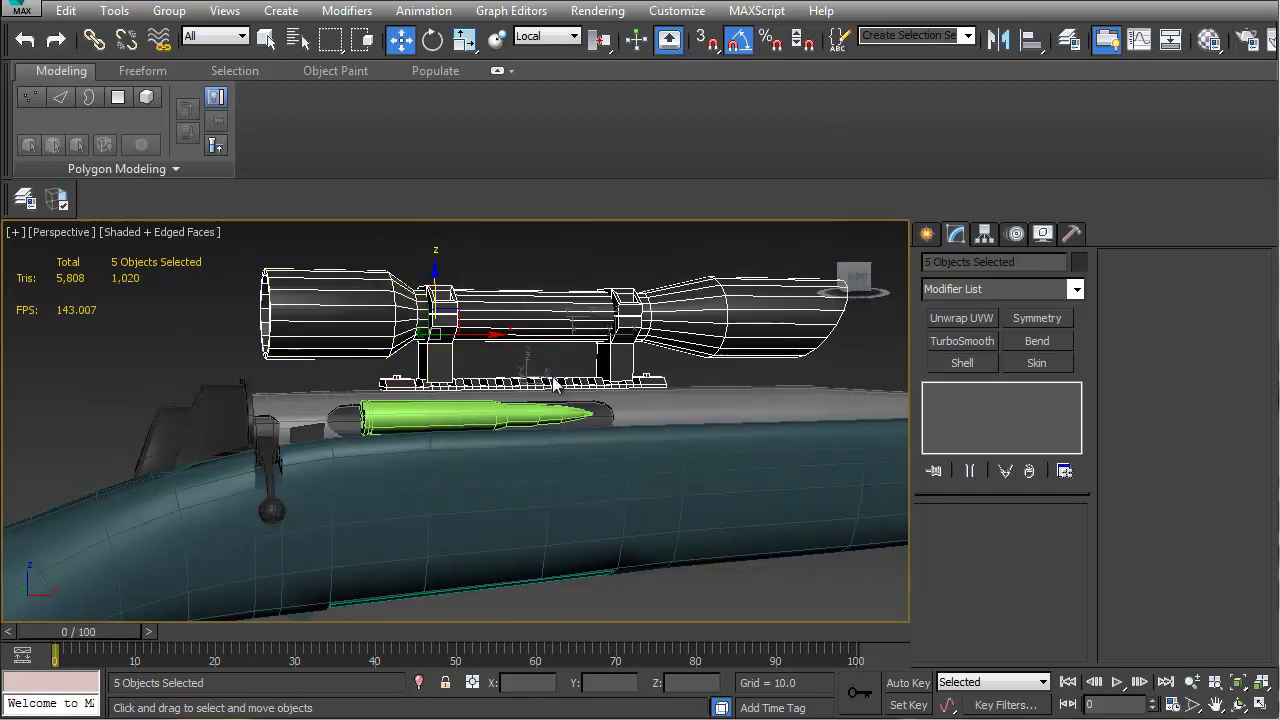
pyautogui.click(513, 343)
# Change the bullet's object colour to dark gold from the basic palette
pyautogui.scroll(1, 483, 402)
pyautogui.click(483, 402)
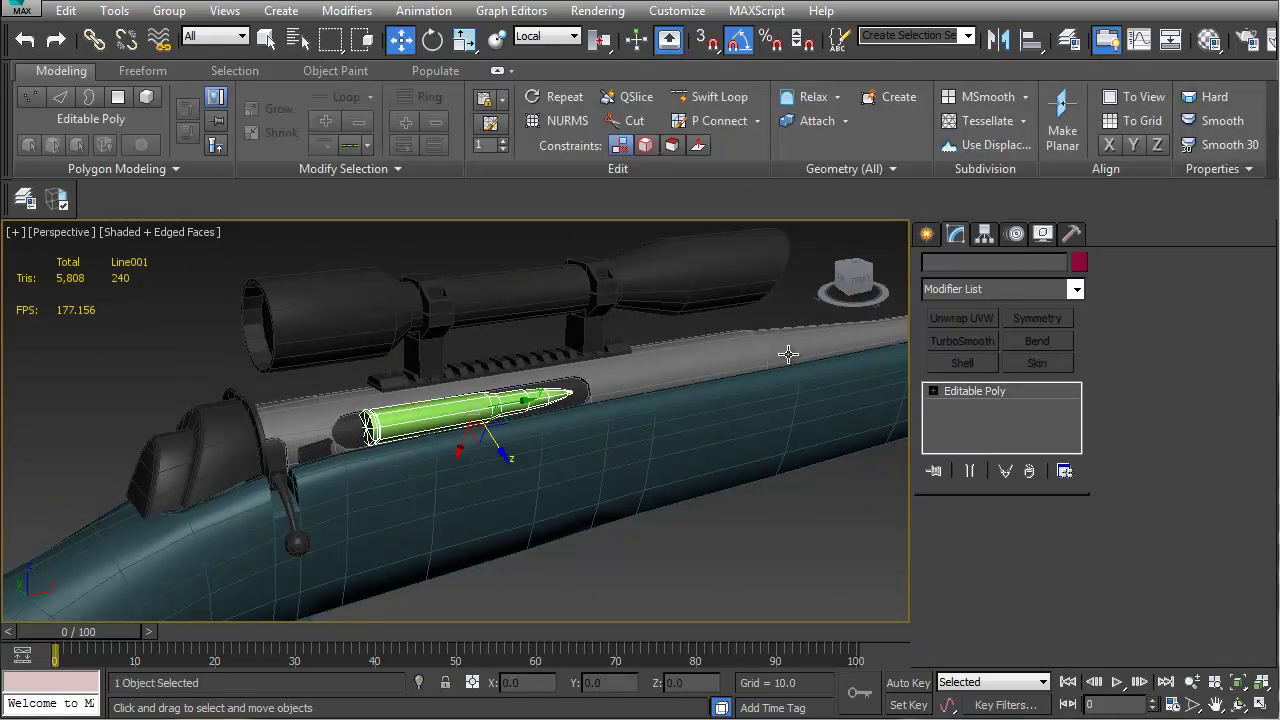
pyautogui.click(1079, 262)
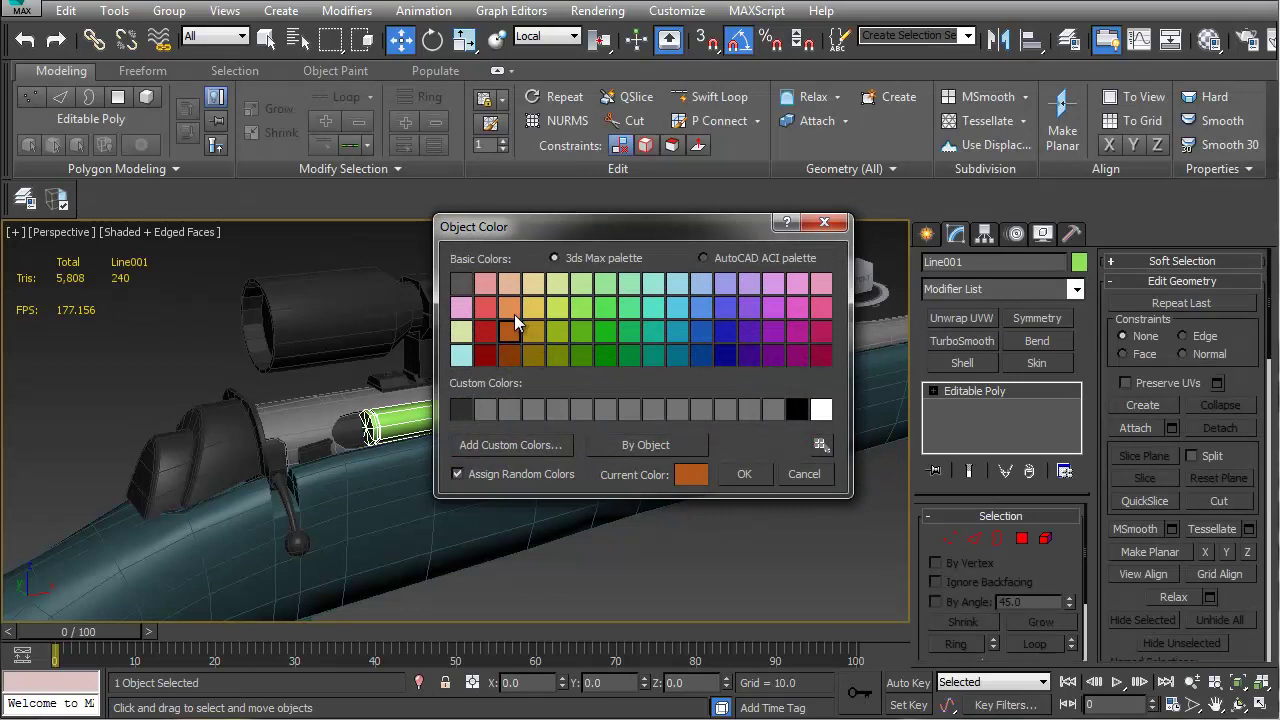
pyautogui.click(527, 356)
pyautogui.click(744, 474)
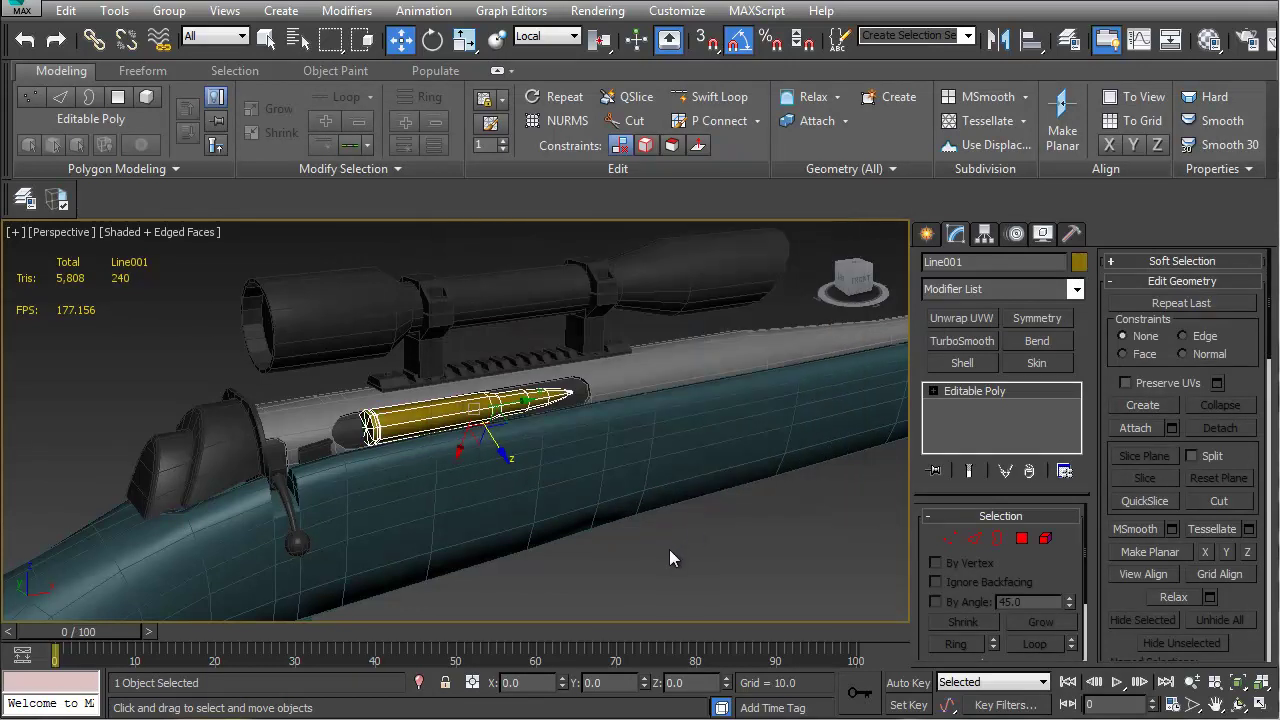
# Deselect everything and turn off the edged-faces display in the perspective view
pyautogui.click(670, 548)
pyautogui.scroll(1, 616, 533)
pyautogui.scroll(-4, 546, 500)
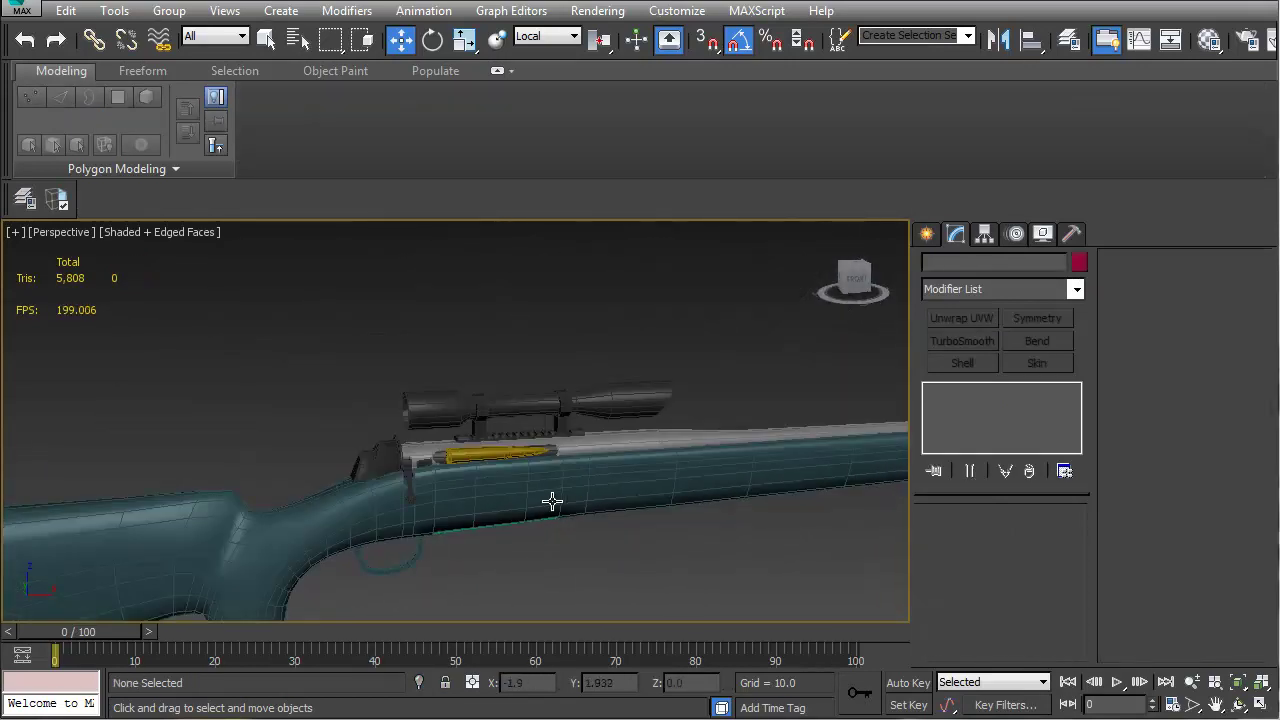
pyautogui.press('F4')
pyautogui.scroll(-5, 548, 501)
# Assign the custom dark grey object colour to the small cylinder beneath the stock's front end
pyautogui.moveTo(571, 457)
pyautogui.keyDown('alt'); pyautogui.mouseDown(button='middle')
pyautogui.moveTo(691, 449)
pyautogui.moveTo(430, 508)
pyautogui.moveTo(560, 477)
pyautogui.moveTo(520, 480)
pyautogui.mouseUp(button='middle'); pyautogui.keyUp('alt')
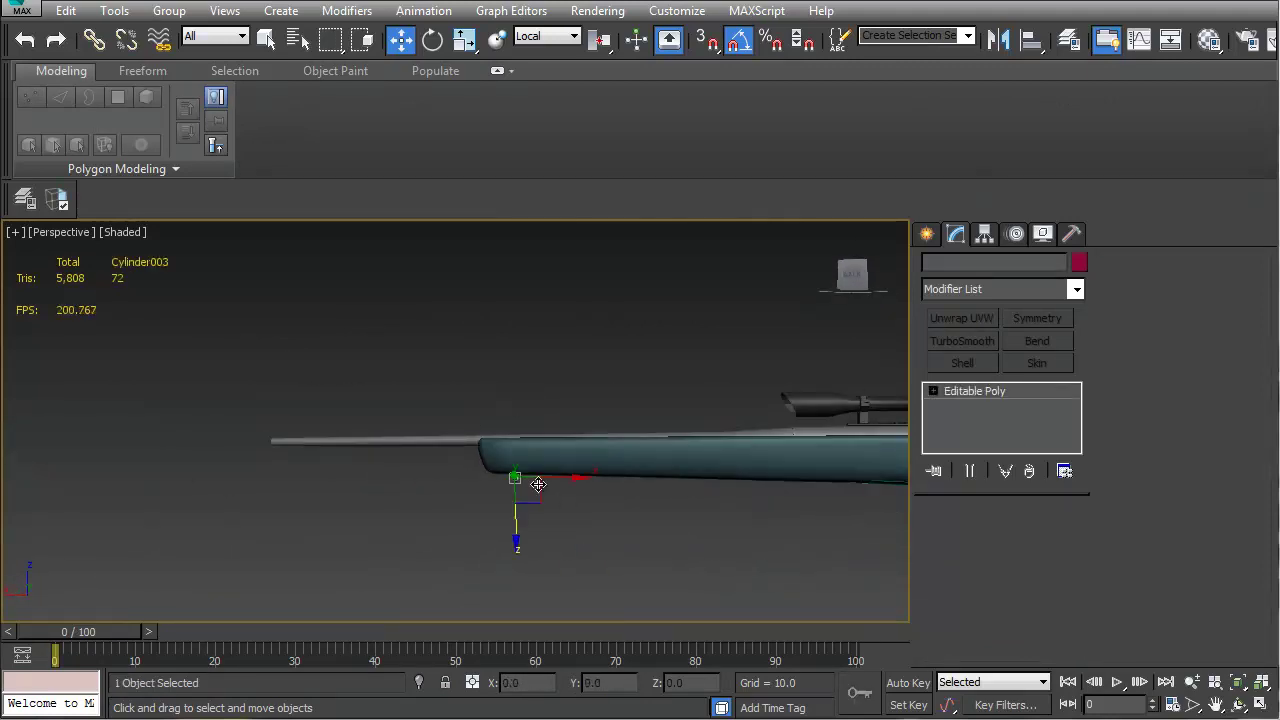
pyautogui.click(516, 478)
pyautogui.click(1080, 264)
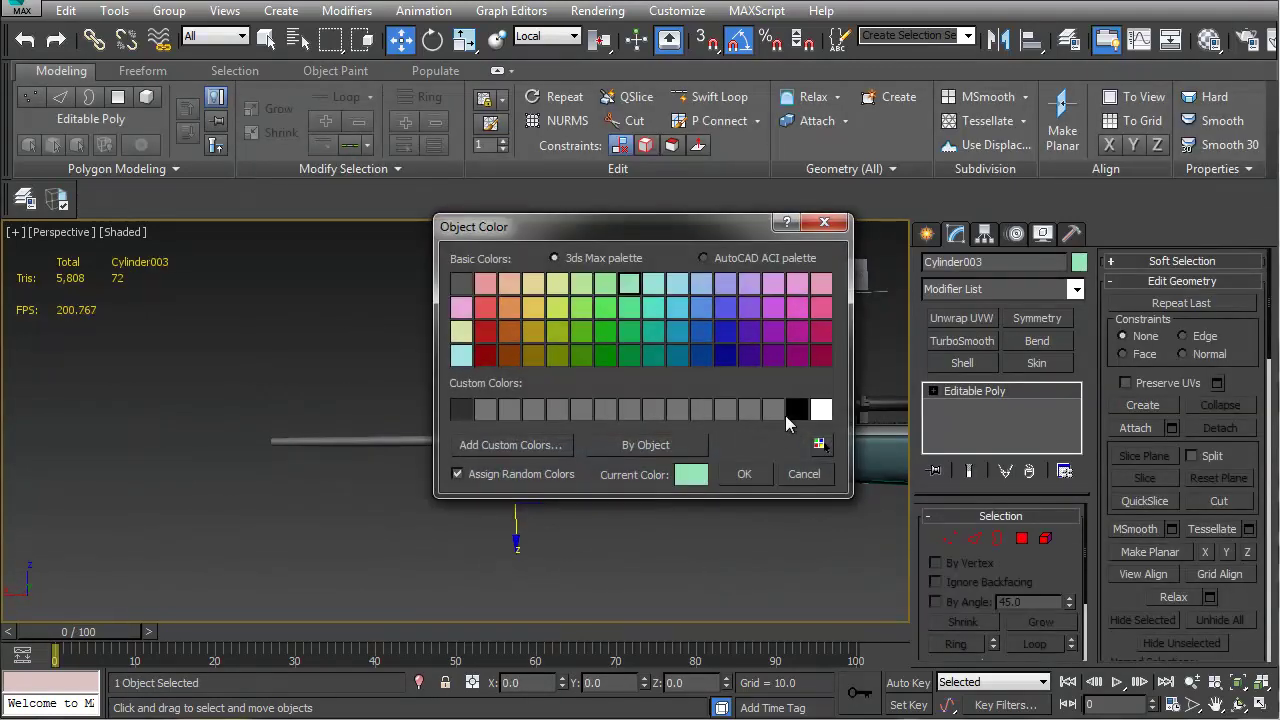
pyautogui.click(458, 410)
pyautogui.click(730, 479)
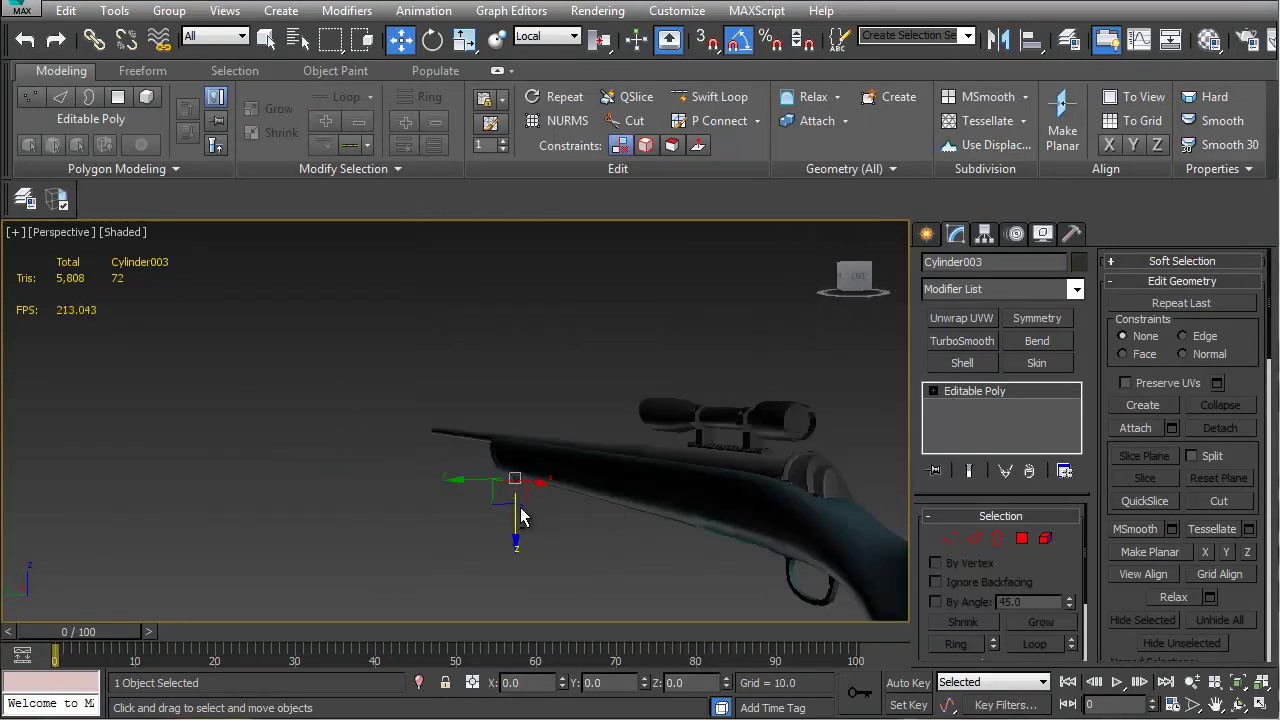
pyautogui.click(421, 510)
# Select the rifle's stock and collapse its modifier stack to a single Editable Poly
pyautogui.moveTo(363, 506)
pyautogui.keyDown('alt'); pyautogui.mouseDown(button='middle')
pyautogui.moveTo(414, 505)
pyautogui.moveTo(411, 477)
pyautogui.moveTo(435, 464)
pyautogui.moveTo(515, 472)
pyautogui.moveTo(271, 460)
pyautogui.moveTo(477, 429)
pyautogui.moveTo(521, 446)
pyautogui.moveTo(458, 457)
pyautogui.moveTo(443, 486)
pyautogui.moveTo(466, 478)
pyautogui.mouseUp(button='middle'); pyautogui.keyUp('alt')
pyautogui.press('F4')
pyautogui.press('F4')
pyautogui.moveTo(534, 531)
pyautogui.keyDown('alt'); pyautogui.mouseDown(button='middle')
pyautogui.moveTo(551, 514)
pyautogui.moveTo(831, 506)
pyautogui.moveTo(231, 517)
pyautogui.moveTo(426, 500)
pyautogui.moveTo(433, 468)
pyautogui.mouseUp(button='middle'); pyautogui.keyUp('alt')
pyautogui.click(428, 502)
pyautogui.scroll(2, 426, 467)
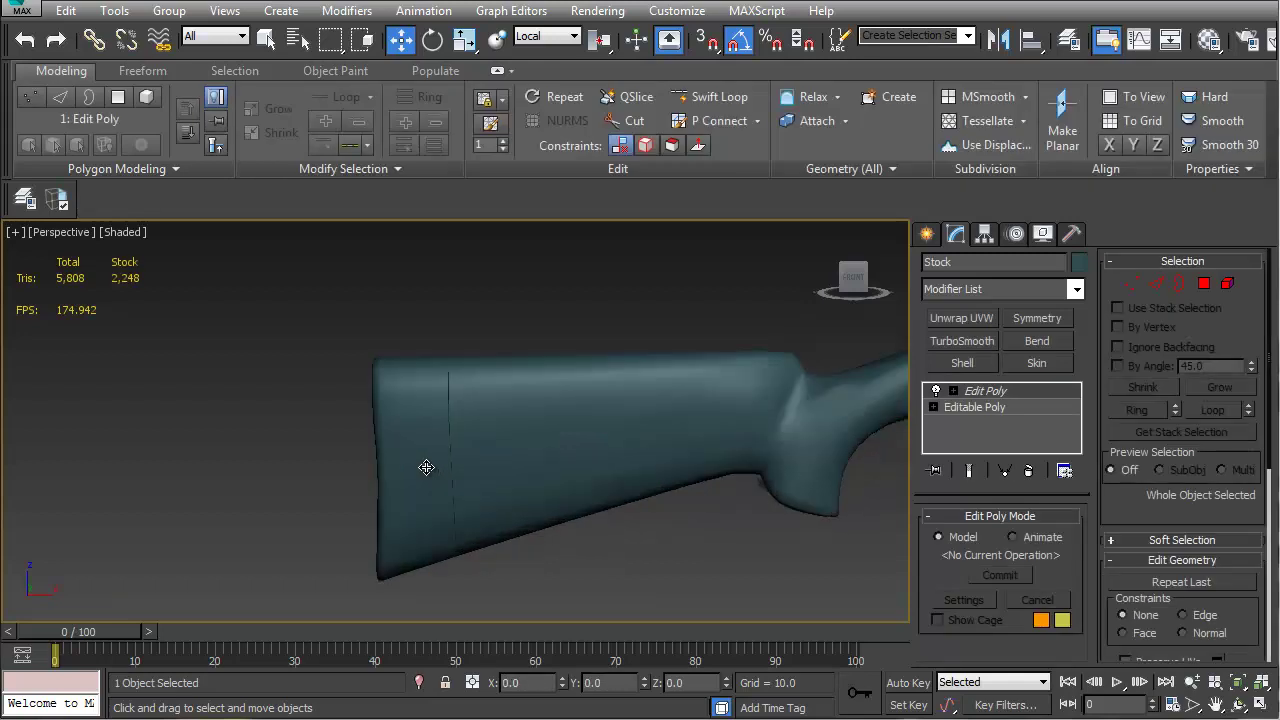
pyautogui.moveTo(750, 417); pyautogui.dragTo(327, 435, button='middle')
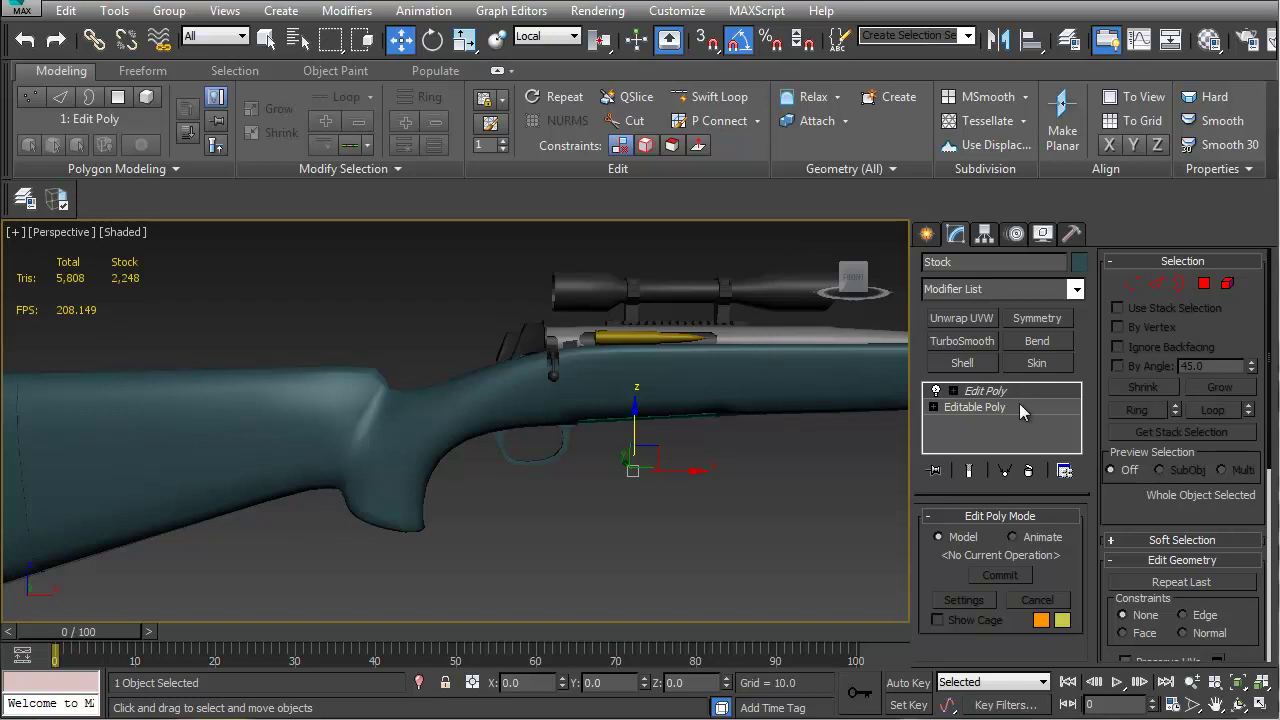
pyautogui.hotkey('ctrl', 'z')
pyautogui.moveTo(192, 411); pyautogui.dragTo(495, 375, button='middle')
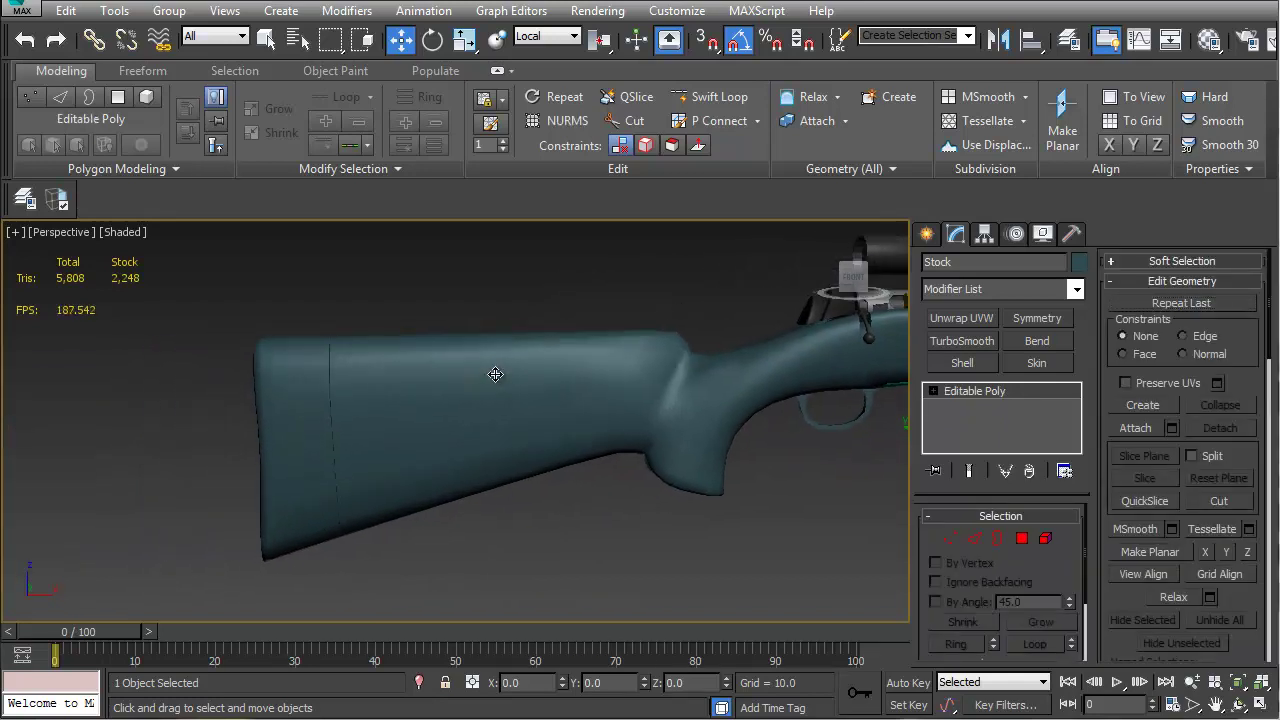
# Select the polygons of the buttstock's middle section and bring up their smoothing group settings
pyautogui.press('4')
pyautogui.moveTo(381, 308); pyautogui.dragTo(472, 573)
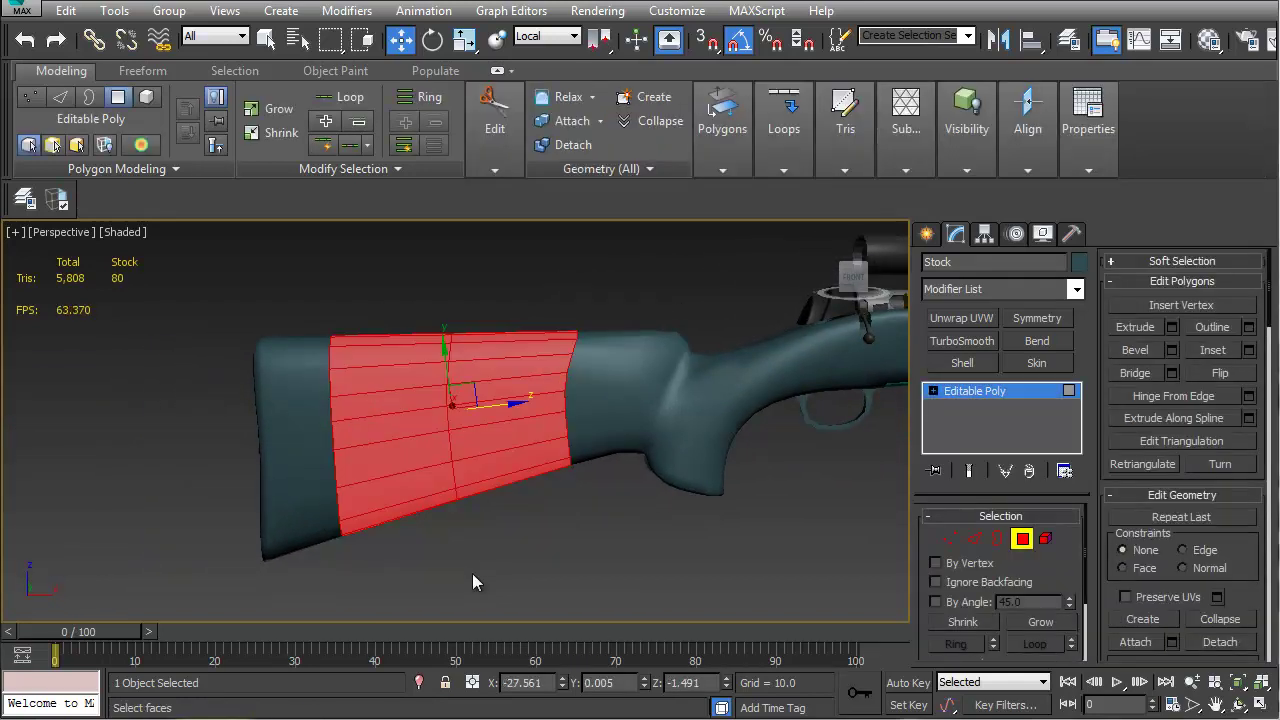
pyautogui.press('F4')
pyautogui.press('F4')
pyautogui.scroll(-5, 1245, 545)
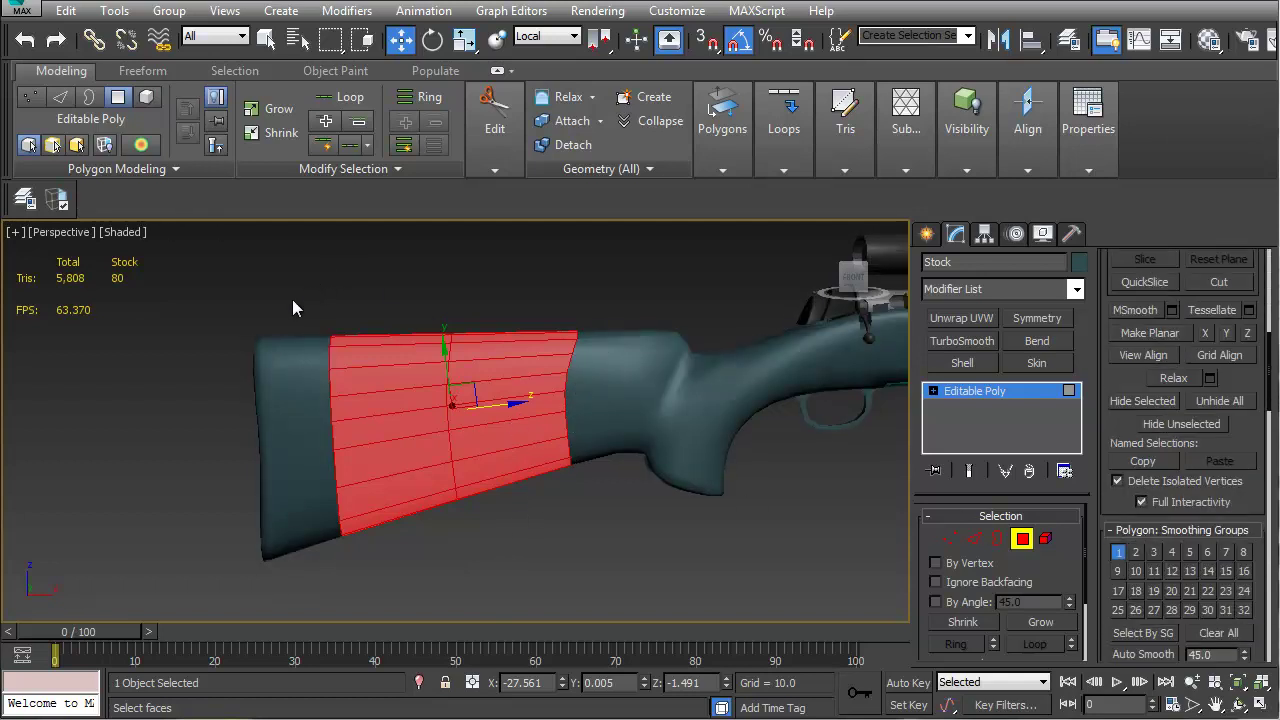
# Replace the current selection with the butt pad polygons at the rear end of the stock
pyautogui.moveTo(313, 587); pyautogui.dragTo(313, 587)
pyautogui.moveTo(343, 524); pyautogui.dragTo(422, 512, button='middle')
pyautogui.moveTo(257, 299); pyautogui.dragTo(386, 617)
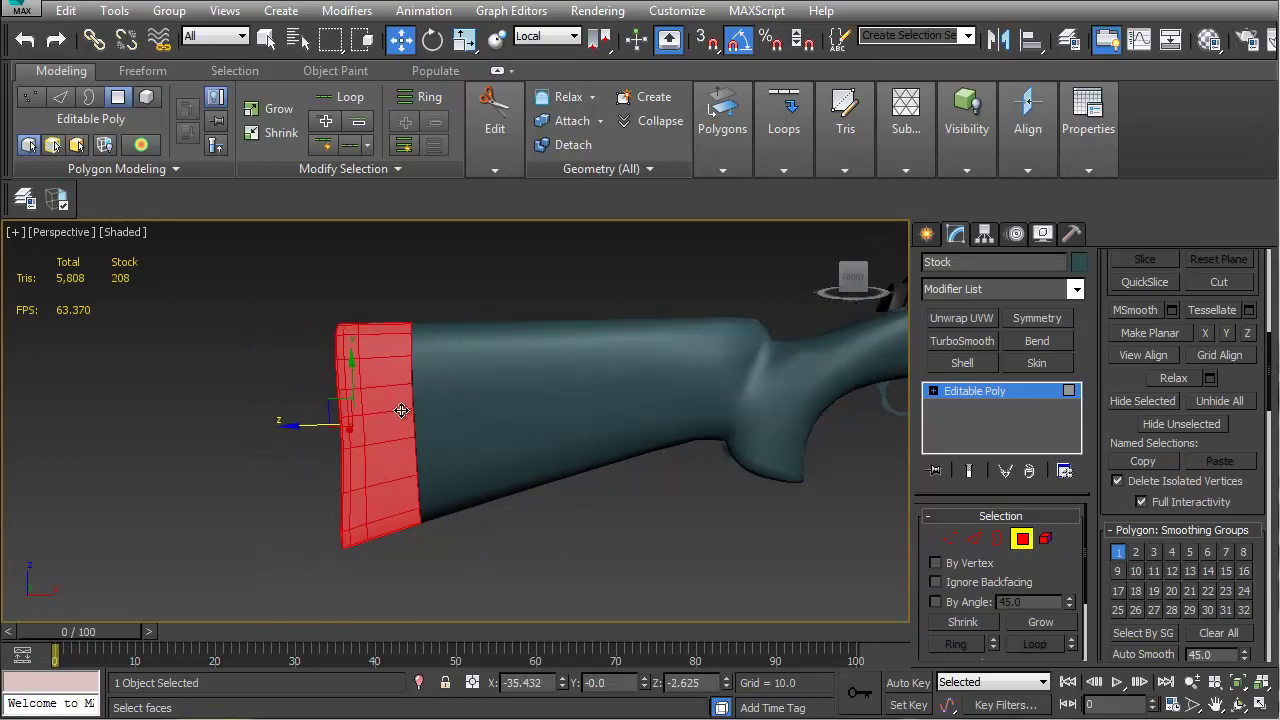
pyautogui.press('z')
pyautogui.scroll(2, 413, 398)
pyautogui.keyDown('alt'); pyautogui.moveTo(464, 423); pyautogui.dragTo(443, 427, button='middle'); pyautogui.keyUp('alt')
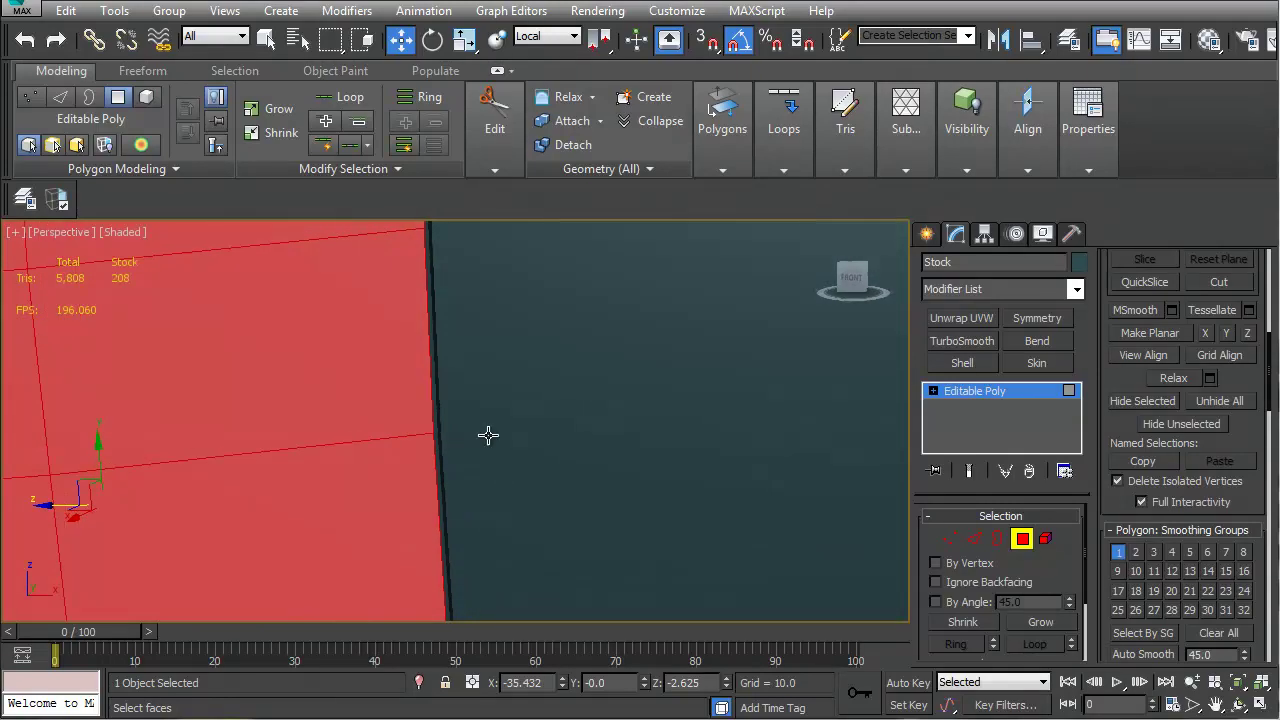
pyautogui.moveTo(392, 316); pyautogui.dragTo(474, 310, button='middle')
pyautogui.scroll(-4, 463, 383)
pyautogui.keyDown('alt'); pyautogui.moveTo(441, 380); pyautogui.dragTo(380, 350, button='middle'); pyautogui.keyUp('alt')
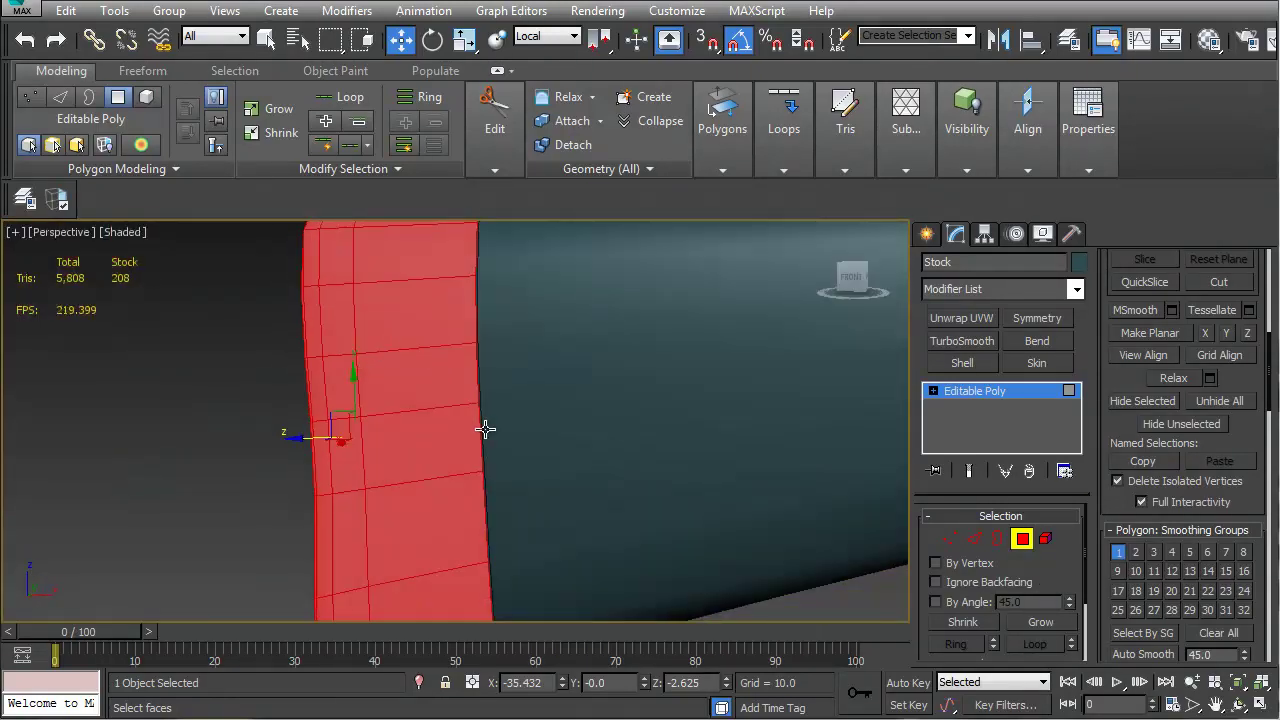
# Grow the butt pad selection once and switch its polygons from smoothing group 1 to smoothing group 2
pyautogui.click(1038, 621)
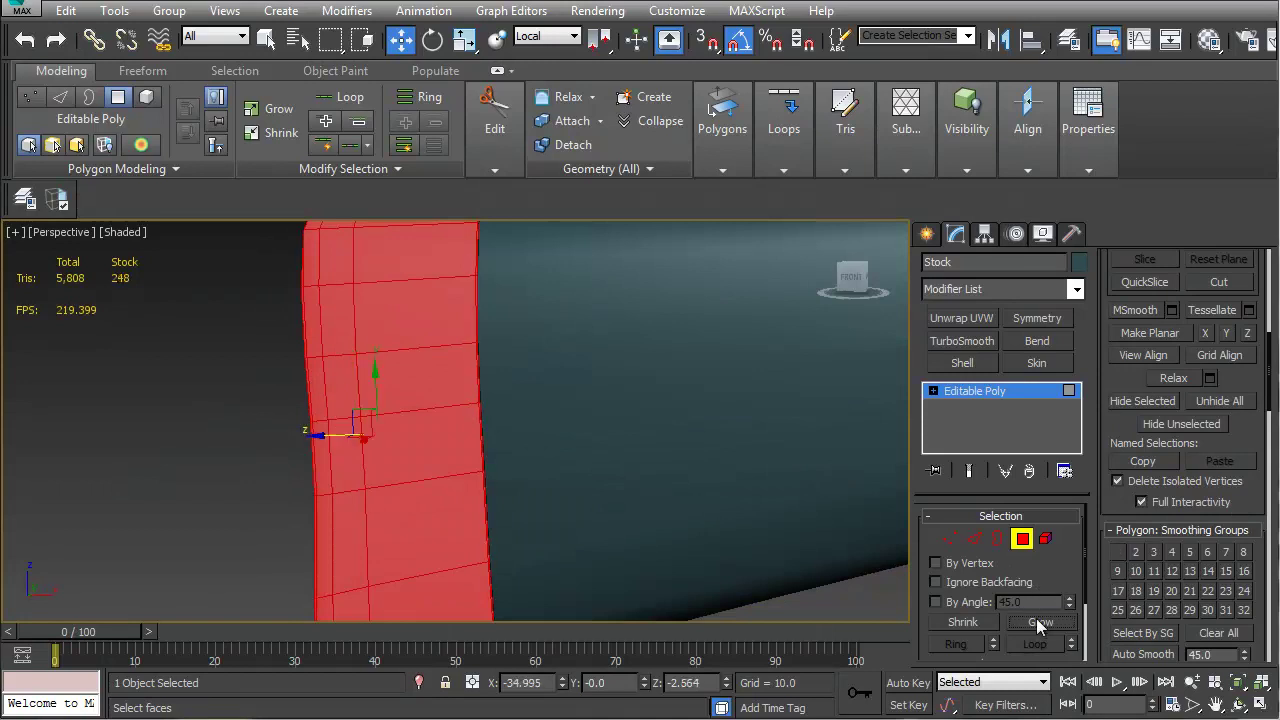
pyautogui.click(1117, 558)
pyautogui.click(1118, 553)
pyautogui.click(1135, 552)
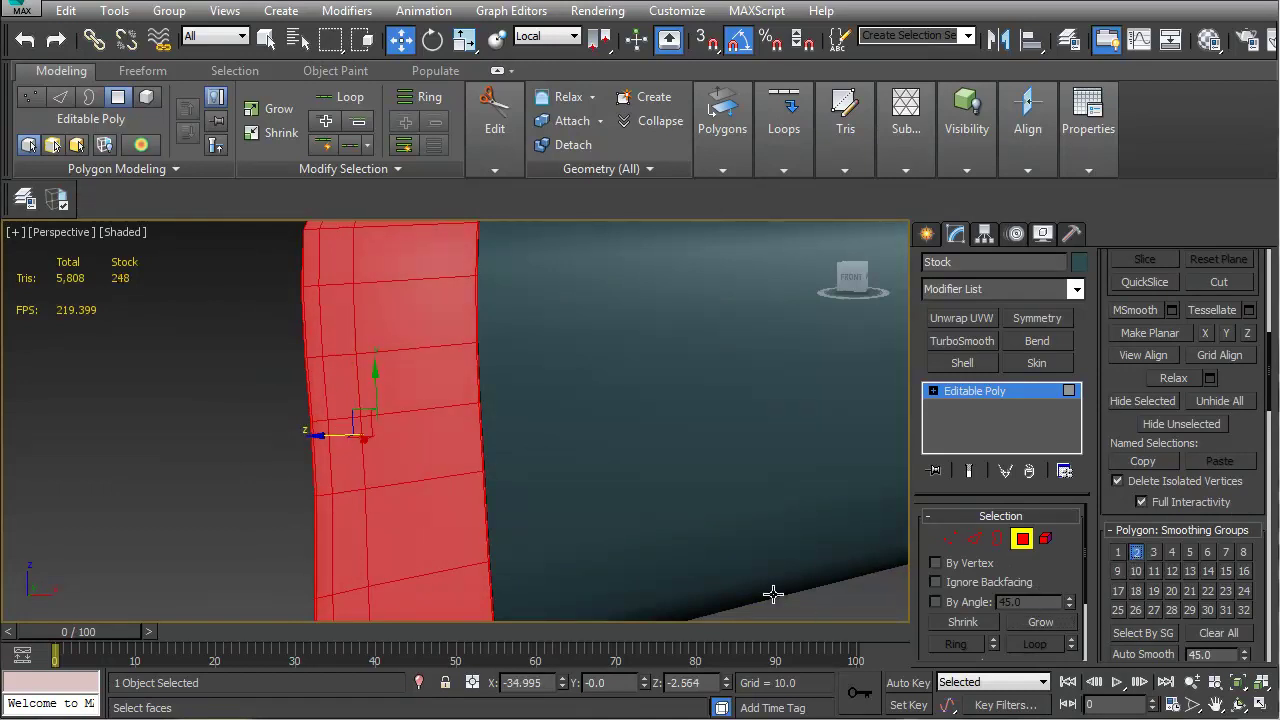
# Select the polygons around the butt pad seam and shrink the selection to the narrow band between pad and stock
pyautogui.scroll(-5, 654, 520)
pyautogui.moveTo(654, 520); pyautogui.dragTo(654, 493, button='middle')
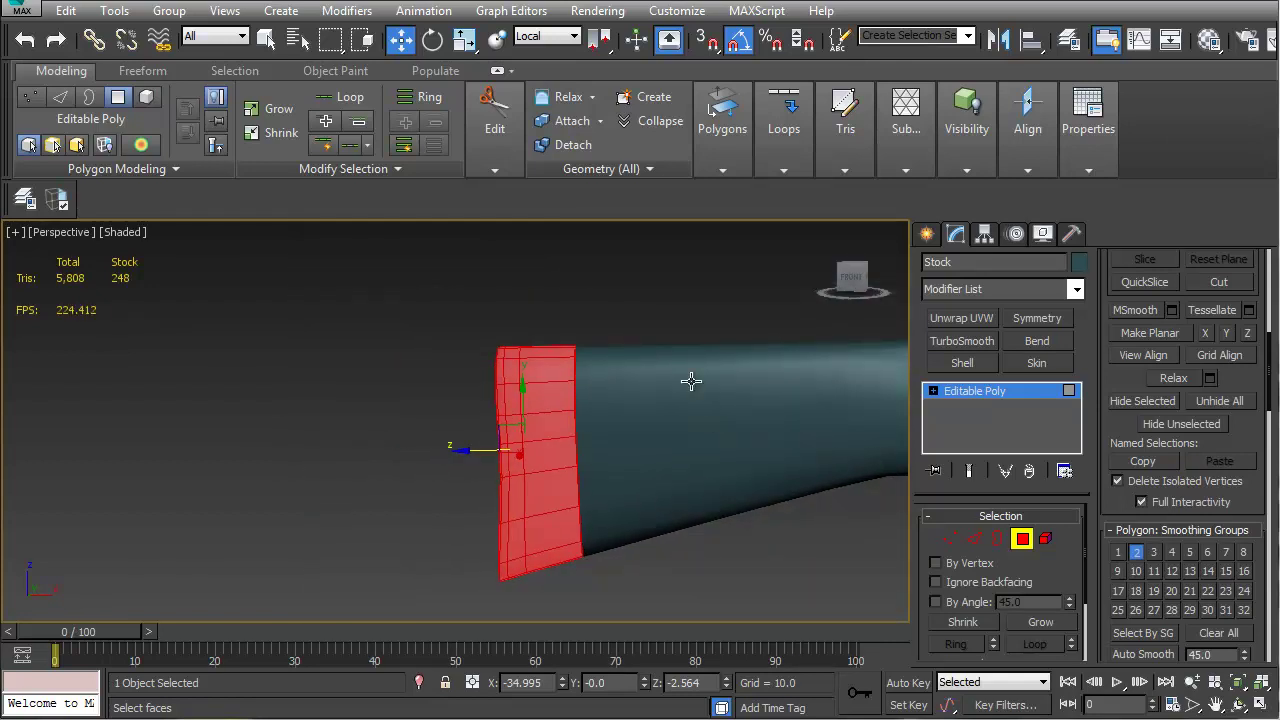
pyautogui.moveTo(668, 304); pyautogui.dragTo(560, 592)
pyautogui.moveTo(581, 564); pyautogui.dragTo(581, 561, button='middle')
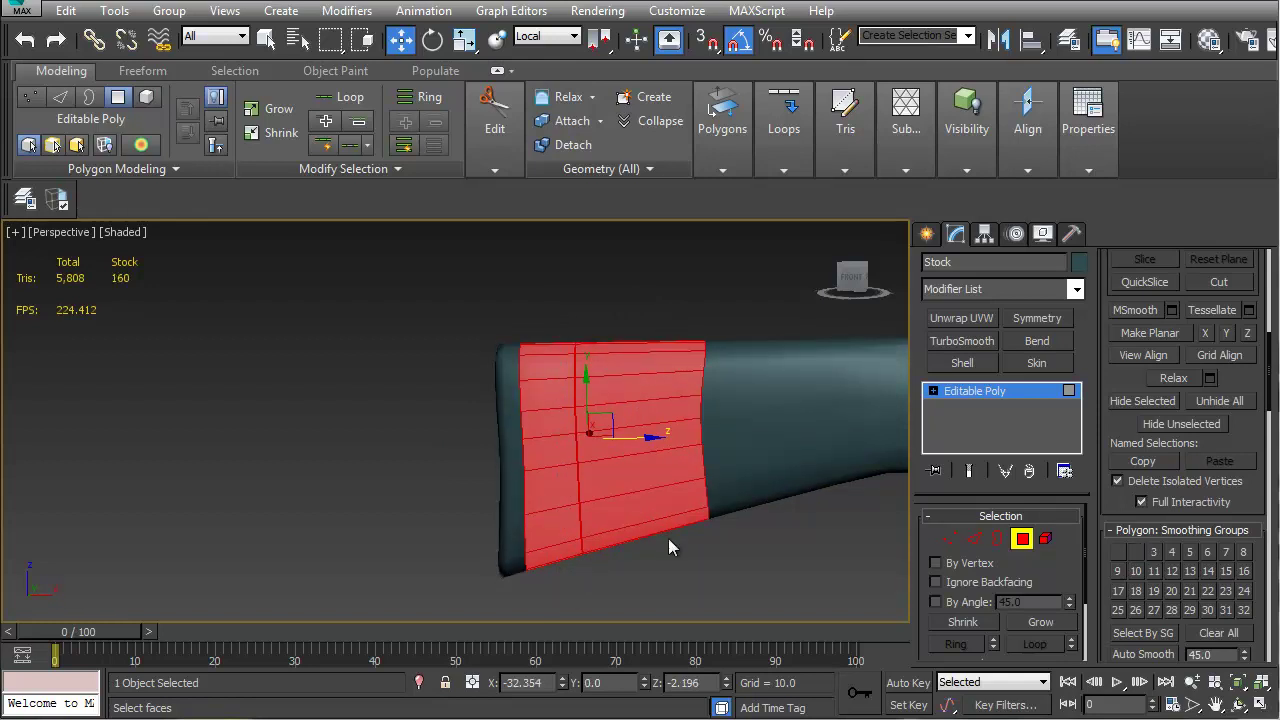
pyautogui.click(964, 622)
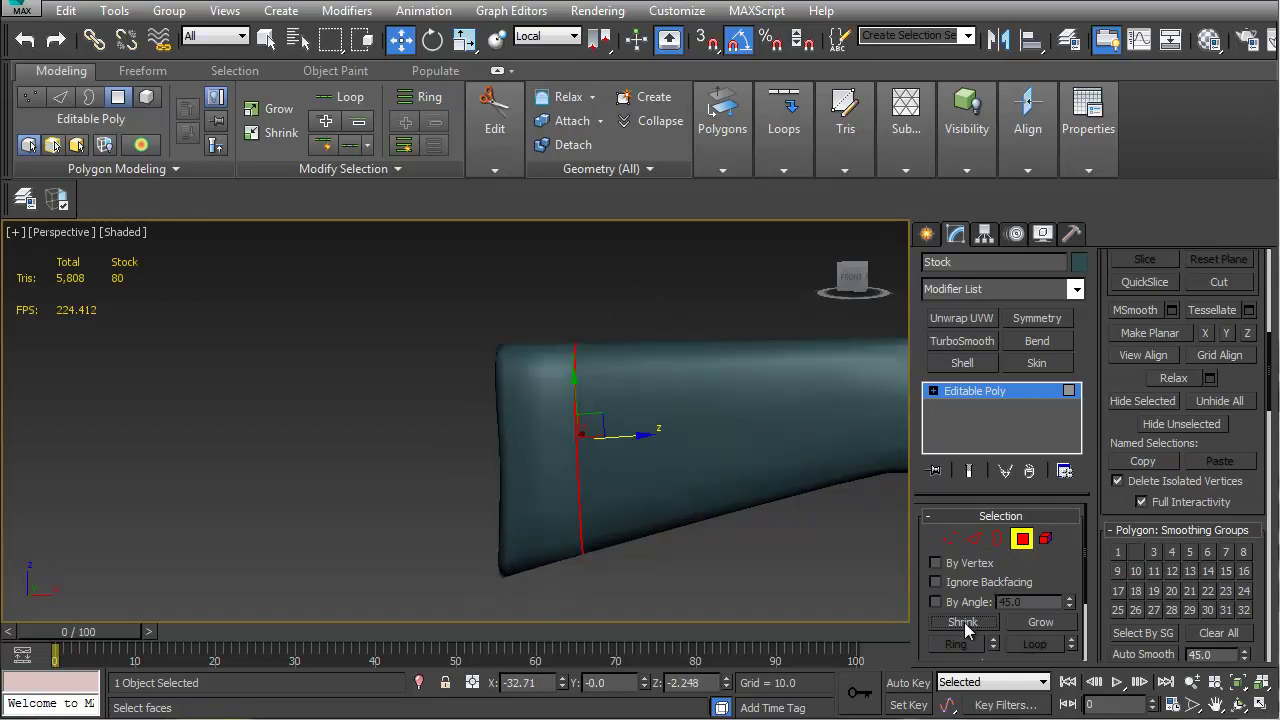
pyautogui.keyDown('alt'); pyautogui.moveTo(671, 491); pyautogui.dragTo(550, 476, button='middle'); pyautogui.keyUp('alt')
pyautogui.hotkey('ctrl', 'z')
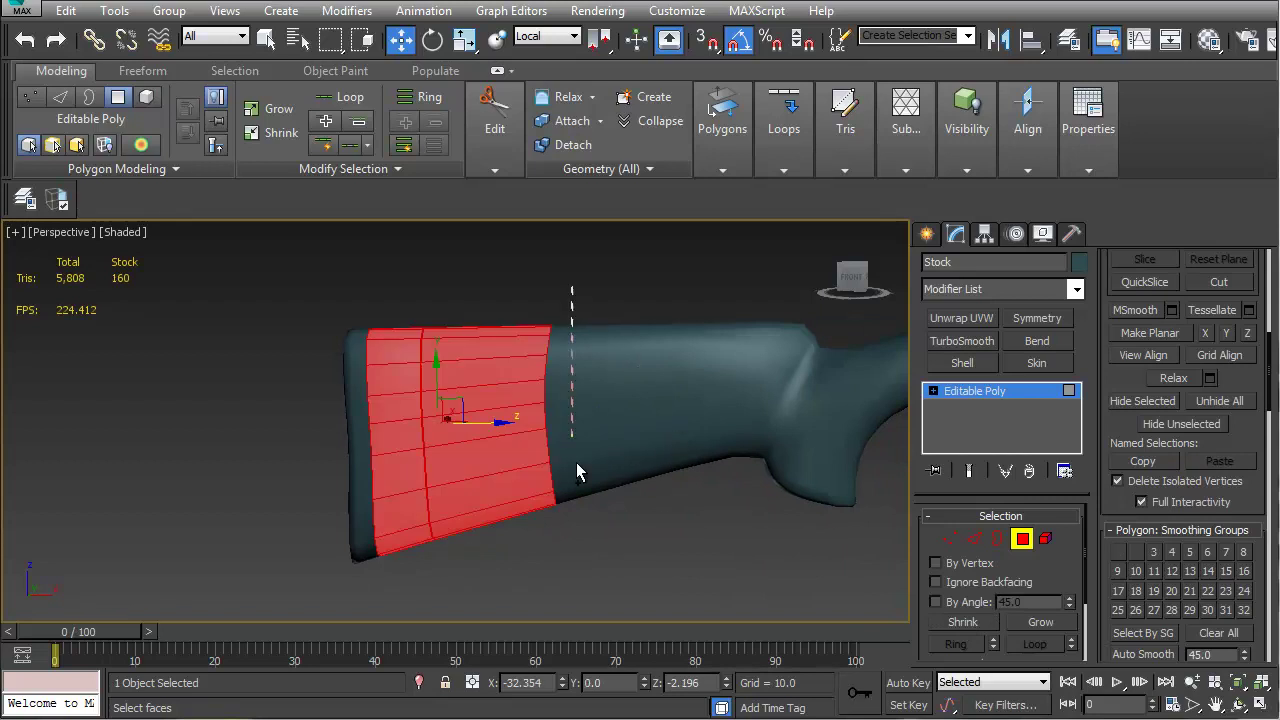
pyautogui.keyDown('shift'); pyautogui.click(576, 348); pyautogui.keyUp('shift')
pyautogui.click(976, 617)
pyautogui.click(976, 617)
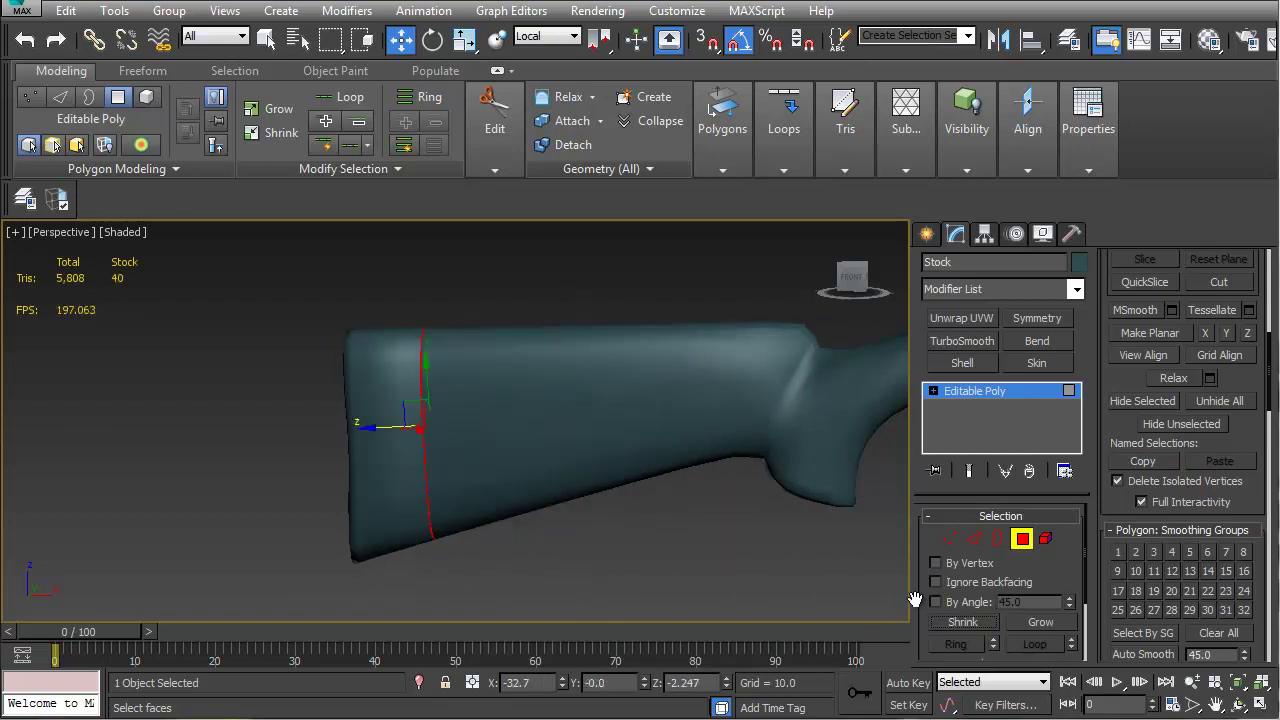
# Assign smoothing group 1 to the narrow seam band with edged faces displayed, and deselect the polygons
pyautogui.scroll(5, 537, 450)
pyautogui.press('F4')
pyautogui.scroll(4, 530, 420)
pyautogui.moveTo(522, 388); pyautogui.dragTo(536, 398, button='middle')
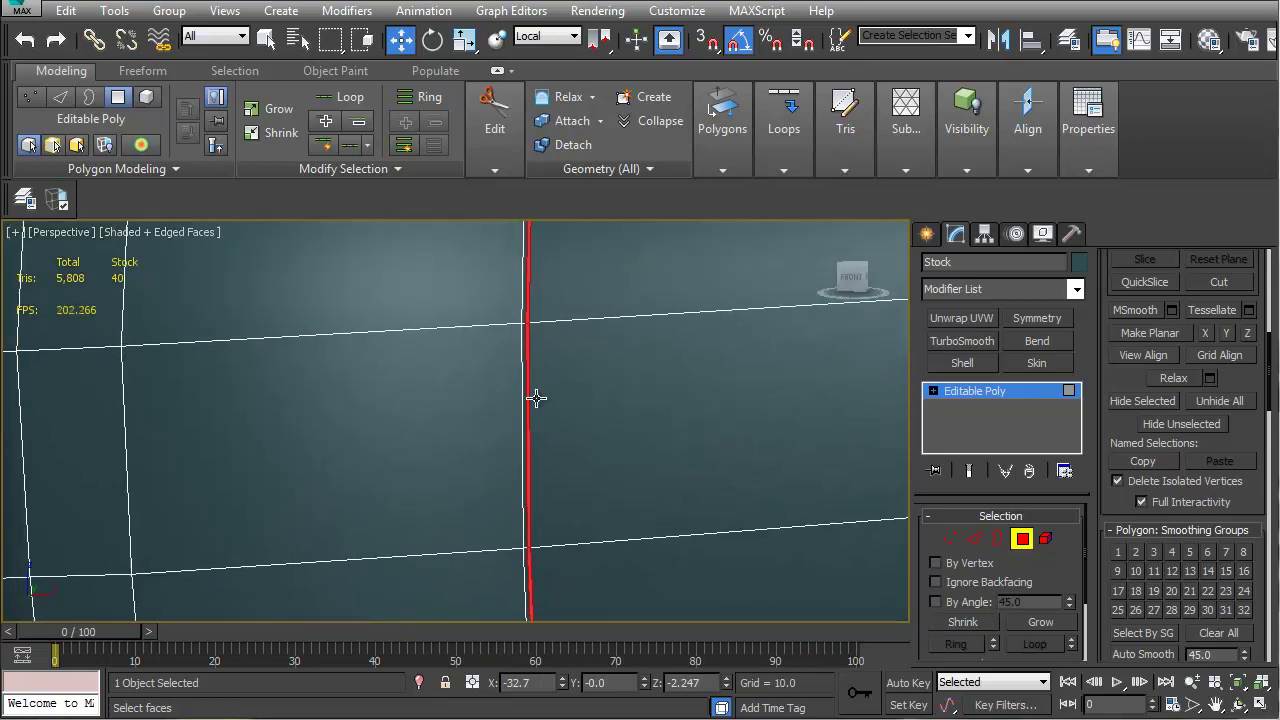
pyautogui.click(1121, 553)
pyautogui.scroll(-6, 697, 464)
pyautogui.click(388, 452)
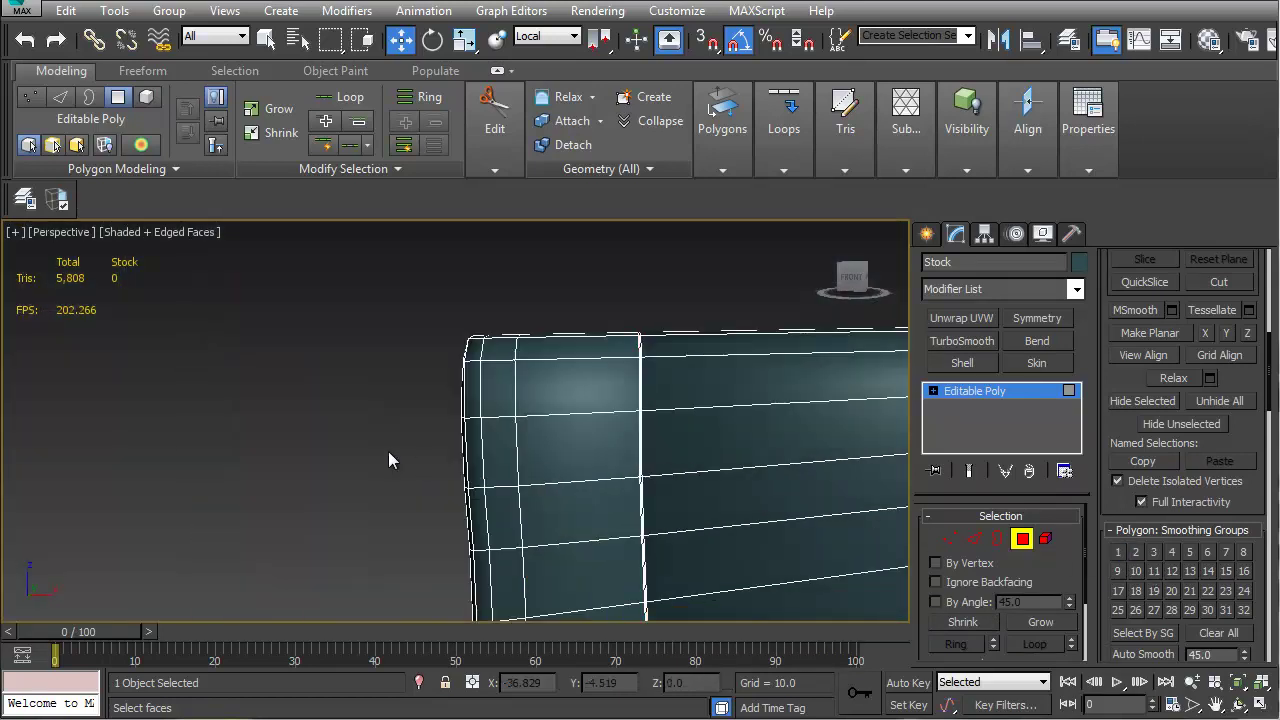
# Turn off edged faces and examine the shading along the butt pad seam from both sides of the stock
pyautogui.moveTo(589, 466); pyautogui.dragTo(543, 449, button='middle')
pyautogui.press('F4')
pyautogui.scroll(-6, 540, 445)
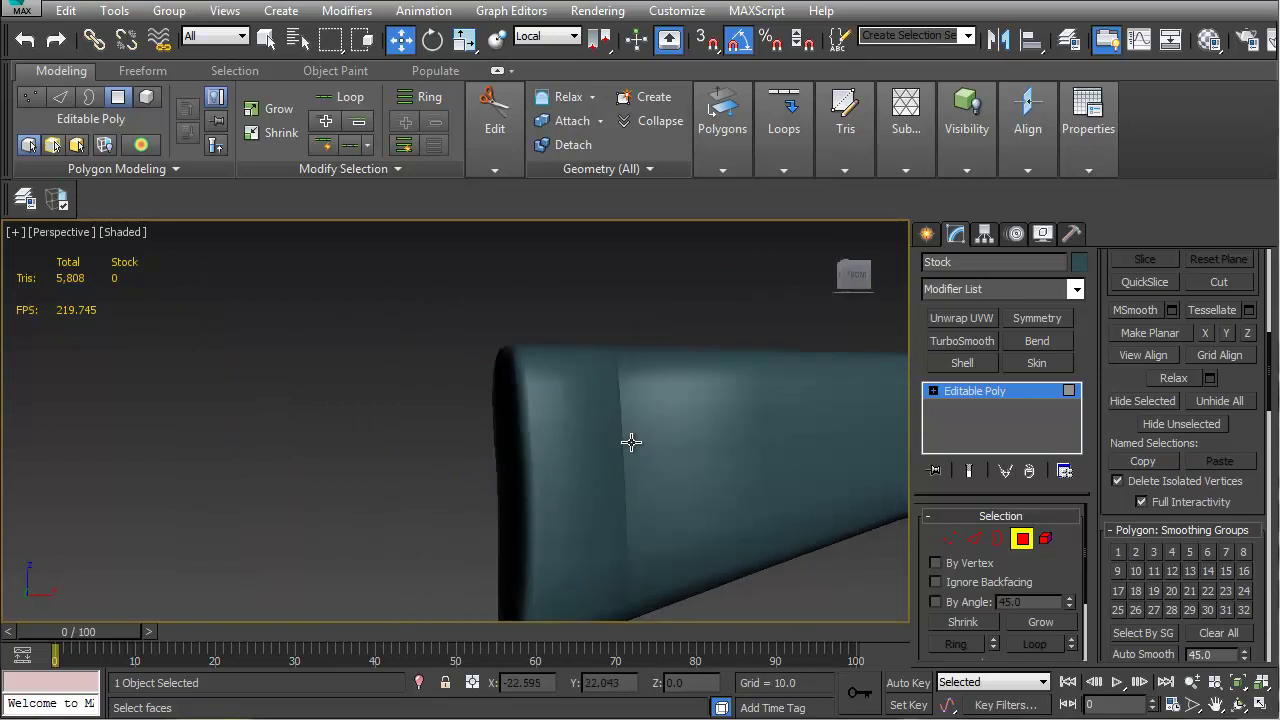
pyautogui.scroll(-4, 704, 453)
pyautogui.moveTo(837, 465); pyautogui.dragTo(457, 408, button='middle')
pyautogui.scroll(5, 660, 408)
pyautogui.scroll(4, 588, 434)
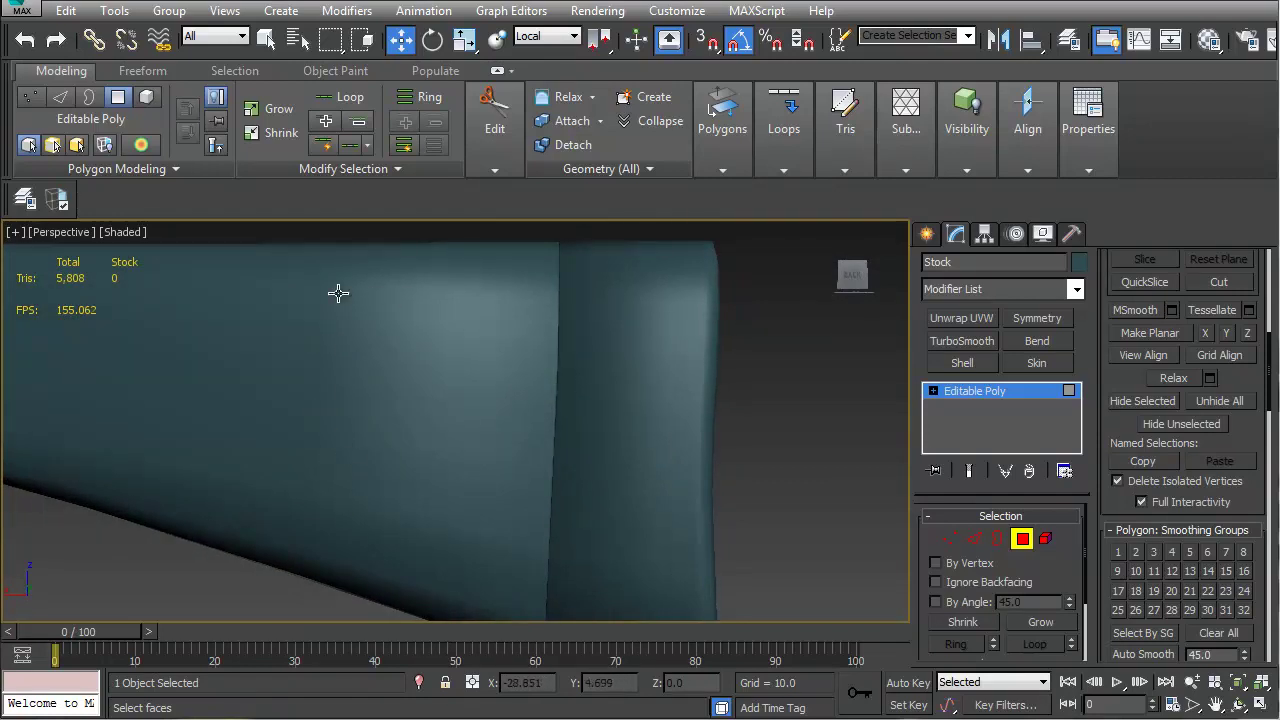
# Display edged faces and switch to edge editing at the stock's recess beside the end of the green part
pyautogui.scroll(-6, 315, 296)
pyautogui.keyDown('alt'); pyautogui.moveTo(337, 403); pyautogui.dragTo(349, 443, button='middle'); pyautogui.keyUp('alt')
pyautogui.scroll(6, 331, 357)
pyautogui.press('F4')
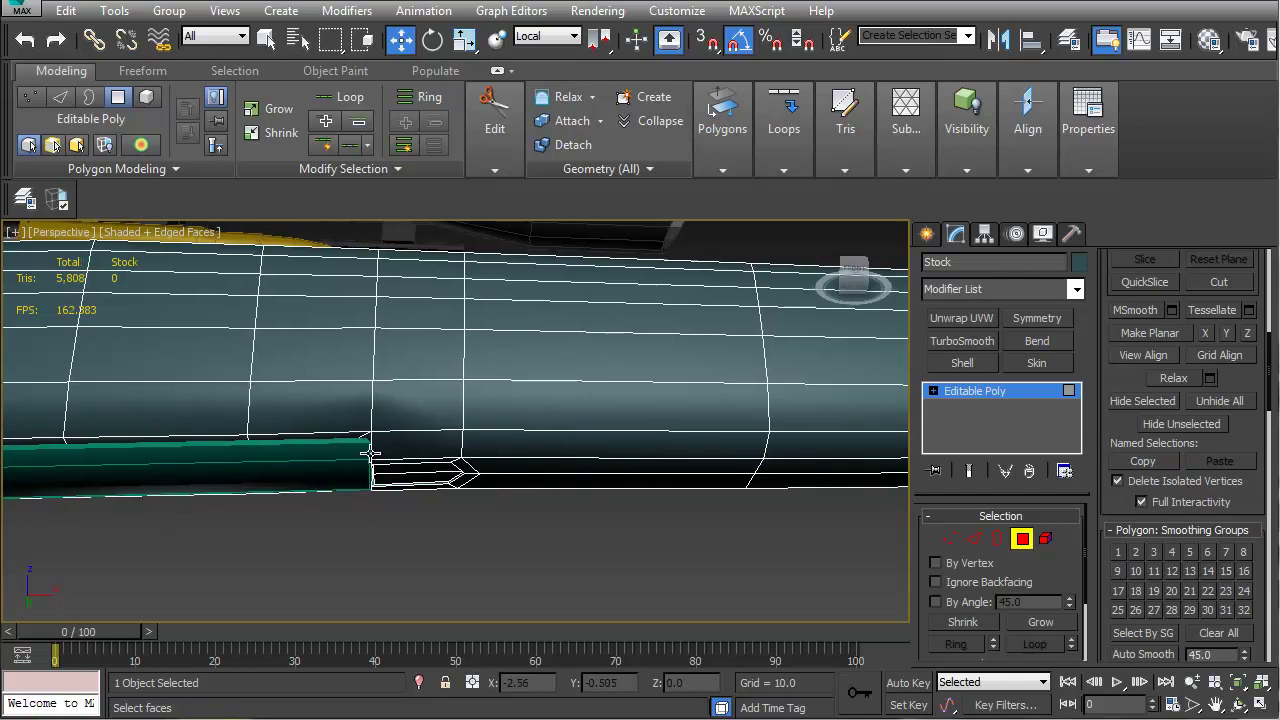
pyautogui.scroll(4, 400, 449)
pyautogui.keyDown('alt'); pyautogui.moveTo(427, 455); pyautogui.dragTo(400, 477, button='middle'); pyautogui.keyUp('alt')
pyautogui.press('2')
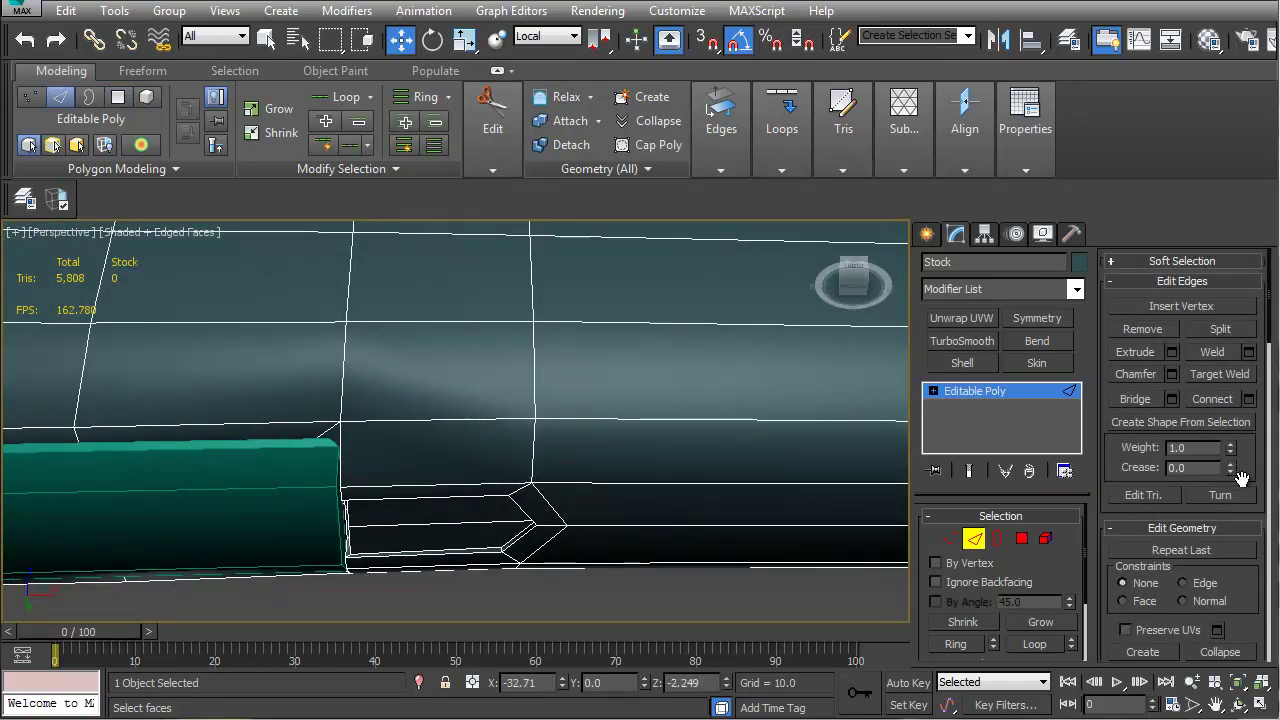
# Turn the stock's hidden edge just above the recess by the green part, hide edged faces and end the Turn command
pyautogui.click(1220, 495)
pyautogui.moveTo(434, 440); pyautogui.dragTo(443, 389, button='middle')
pyautogui.click(449, 348)
pyautogui.moveTo(451, 346)
pyautogui.keyDown('alt'); pyautogui.mouseDown(button='middle')
pyautogui.moveTo(465, 408)
pyautogui.moveTo(451, 440)
pyautogui.moveTo(534, 286)
pyautogui.moveTo(509, 407)
pyautogui.mouseUp(button='middle'); pyautogui.keyUp('alt')
pyautogui.press('F4')
pyautogui.scroll(-4, 490, 445)
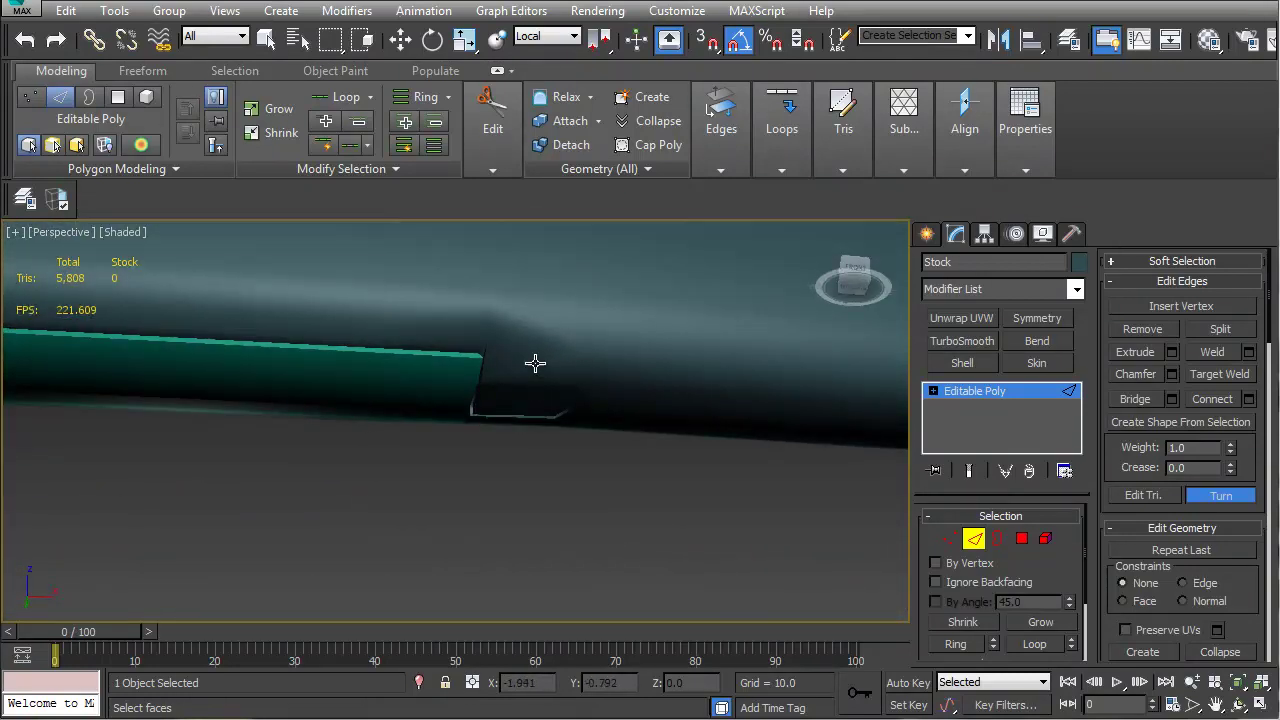
pyautogui.keyDown('alt'); pyautogui.moveTo(237, 375); pyautogui.dragTo(496, 380, button='middle'); pyautogui.keyUp('alt')
pyautogui.keyDown('alt'); pyautogui.moveTo(277, 423); pyautogui.dragTo(352, 458, button='middle'); pyautogui.keyUp('alt')
pyautogui.scroll(4, 389, 446)
pyautogui.moveTo(352, 458); pyautogui.dragTo(491, 425, button='middle')
pyautogui.scroll(5, 357, 426)
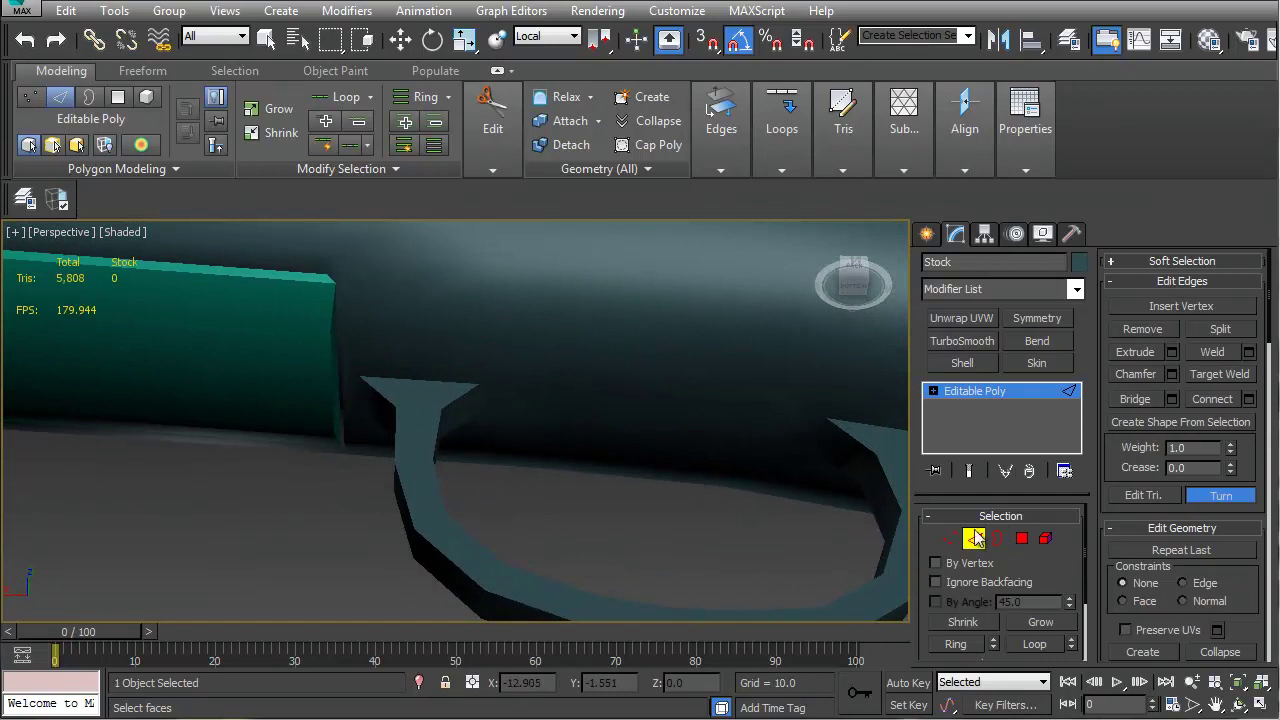
pyautogui.click(1217, 486)
# Select an edge on the trigger guard arm nearest the green part, and return the stock to object level
pyautogui.click(402, 502)
pyautogui.keyDown('alt'); pyautogui.moveTo(403, 500); pyautogui.dragTo(278, 517, button='middle'); pyautogui.keyUp('alt')
pyautogui.click(275, 518)
pyautogui.keyDown('alt'); pyautogui.moveTo(175, 511); pyautogui.dragTo(334, 517, button='middle'); pyautogui.keyUp('alt')
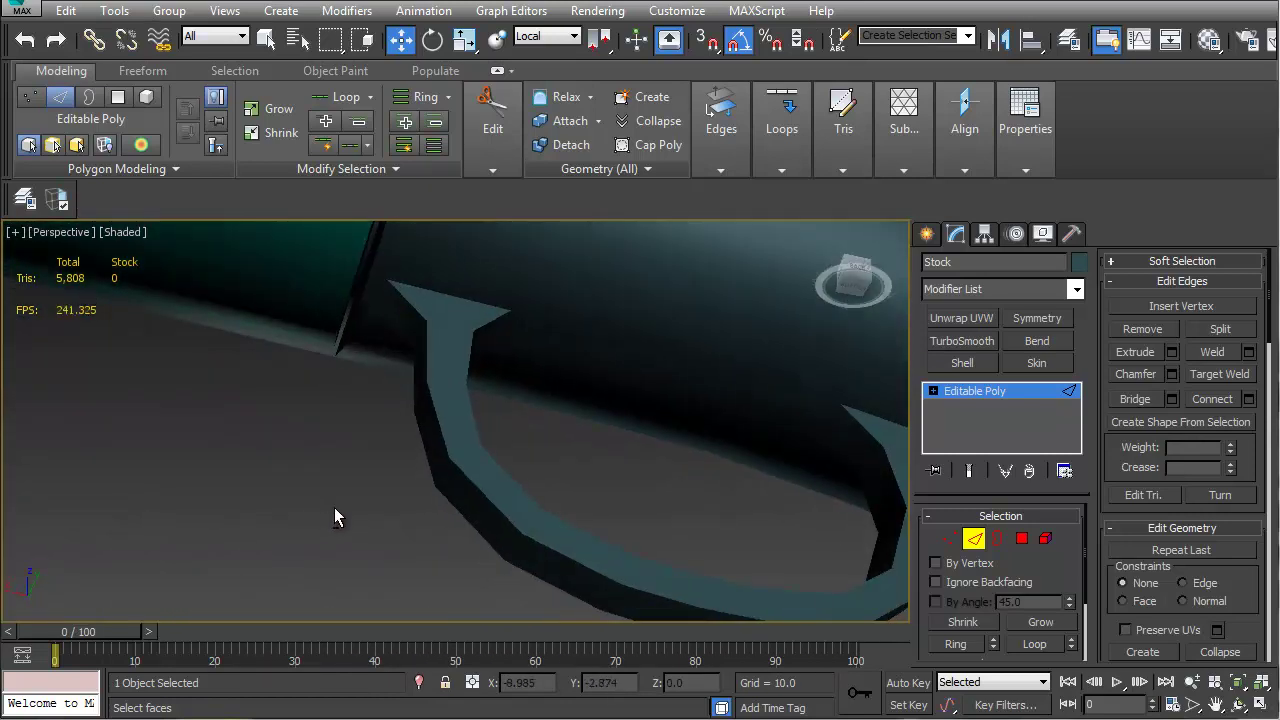
pyautogui.click(437, 430)
pyautogui.keyDown('alt'); pyautogui.moveTo(429, 479); pyautogui.dragTo(450, 439, button='middle'); pyautogui.keyUp('alt')
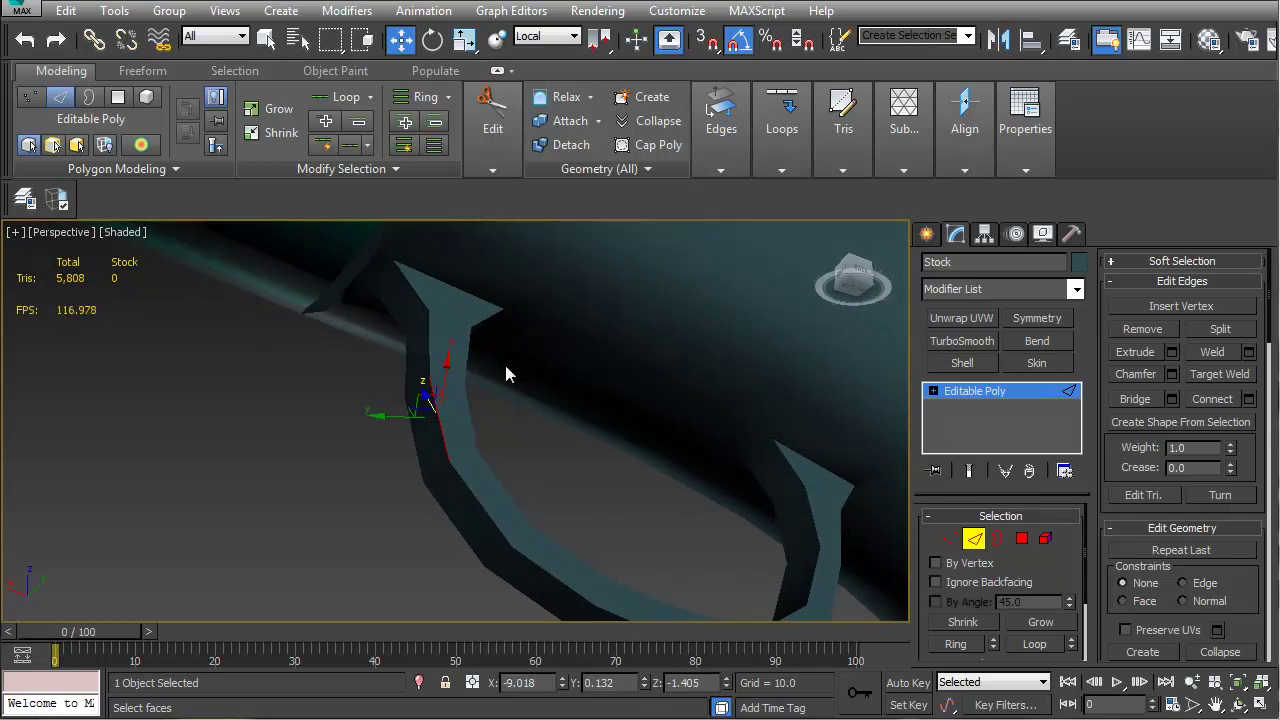
pyautogui.click(975, 540)
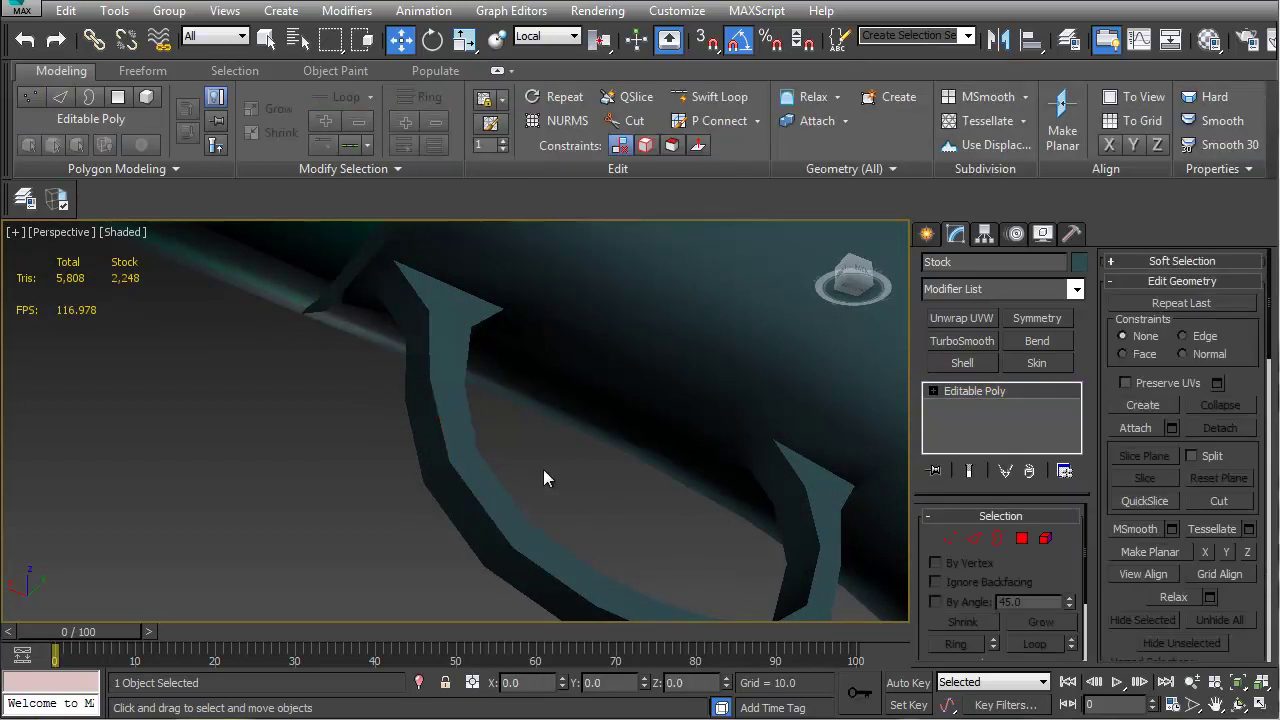